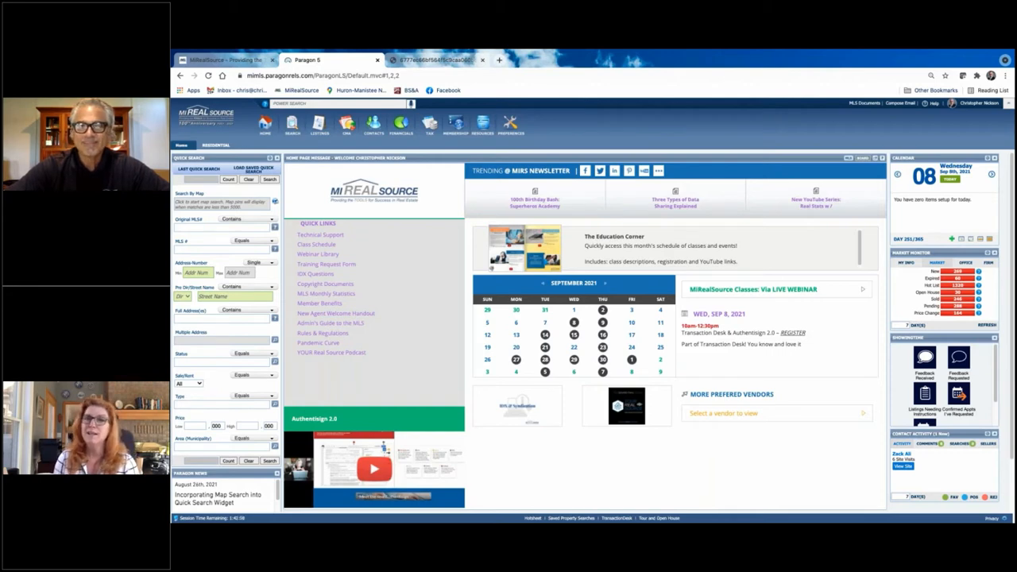
Run a Residential search in Paragon MLS and open the full agent report for the listing.
click(265, 124)
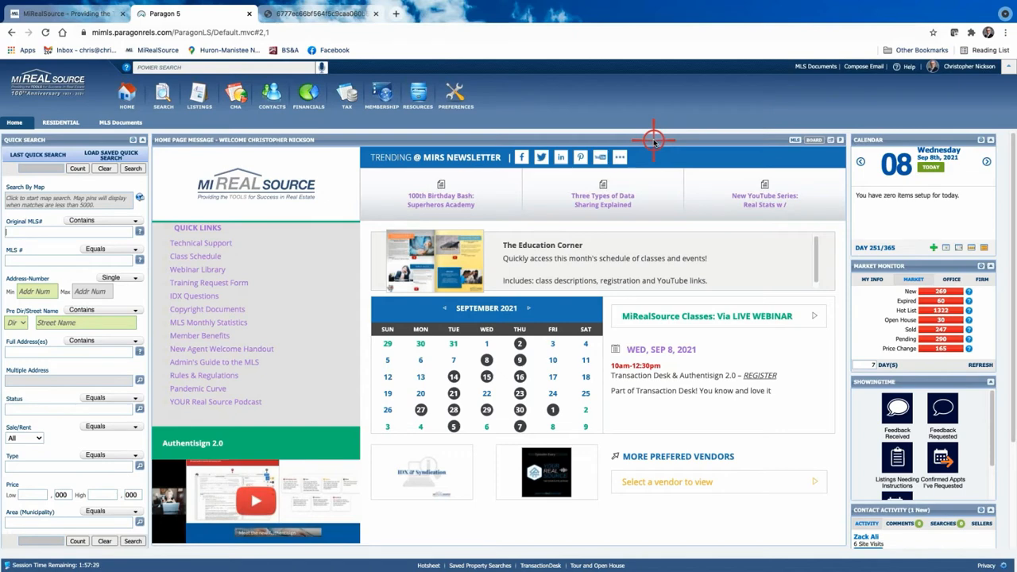
click(162, 97)
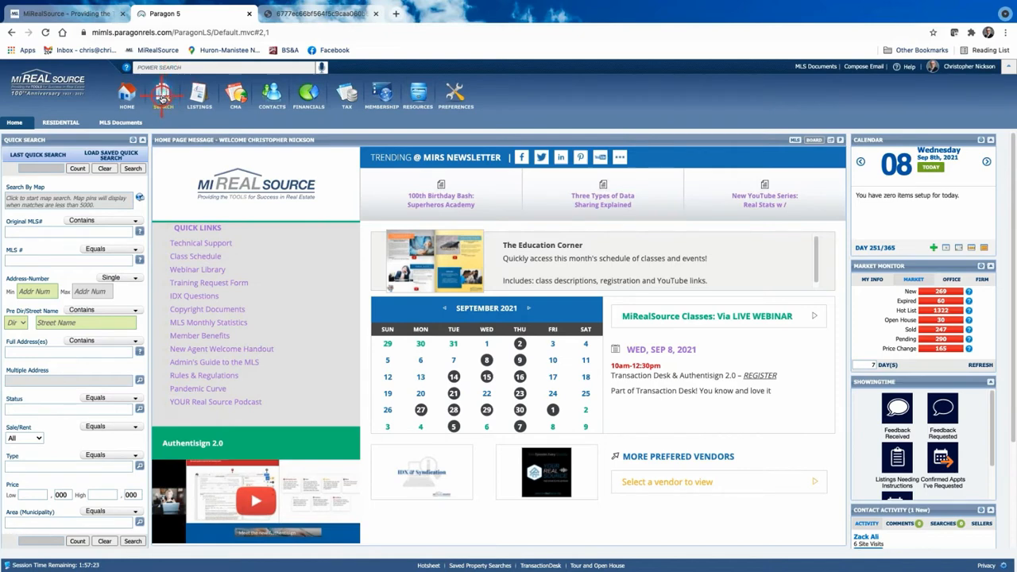
click(168, 135)
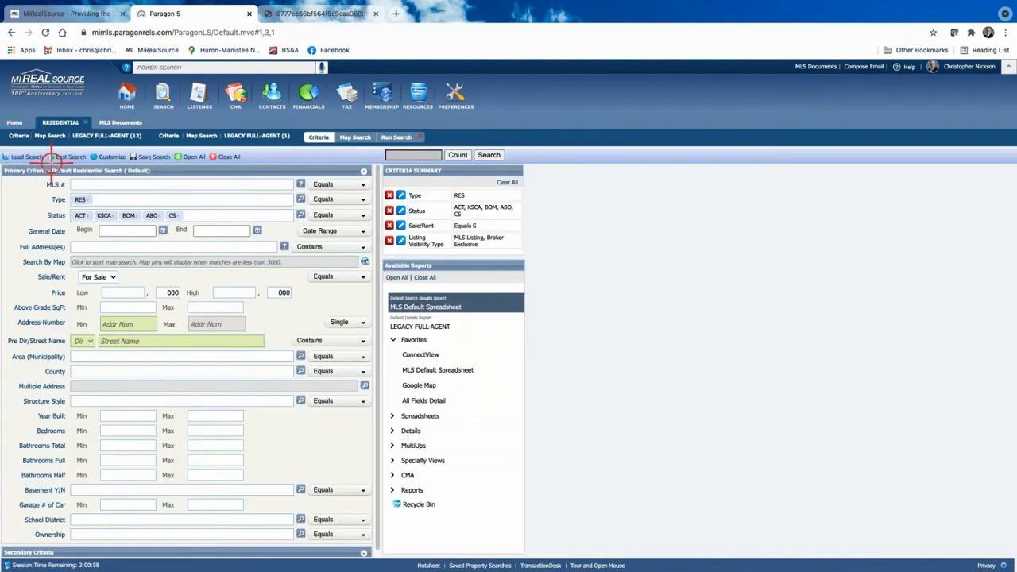
click(419, 137)
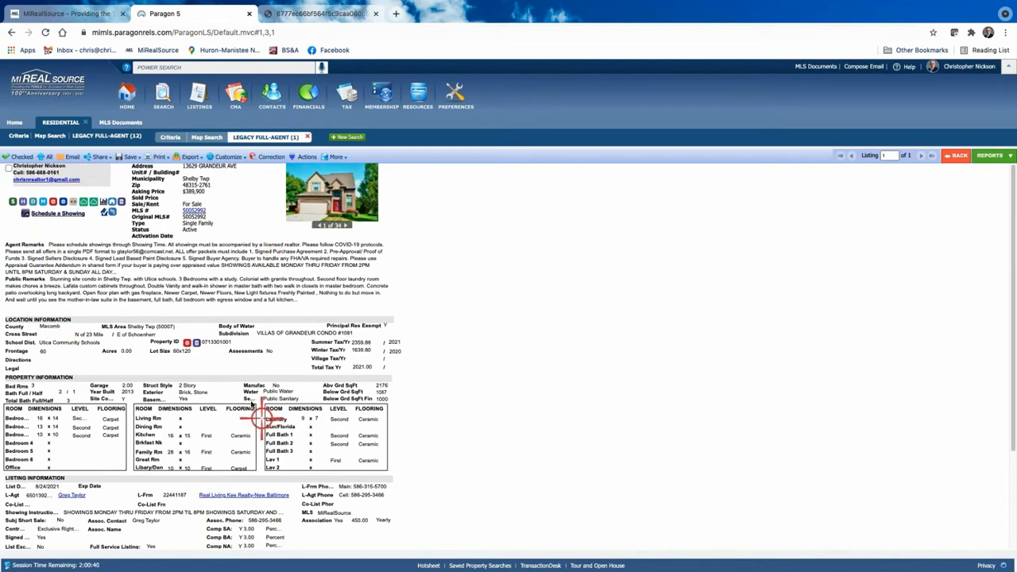
Search the criteria for MLS # 50052992 and review its full listing detail report.
click(170, 136)
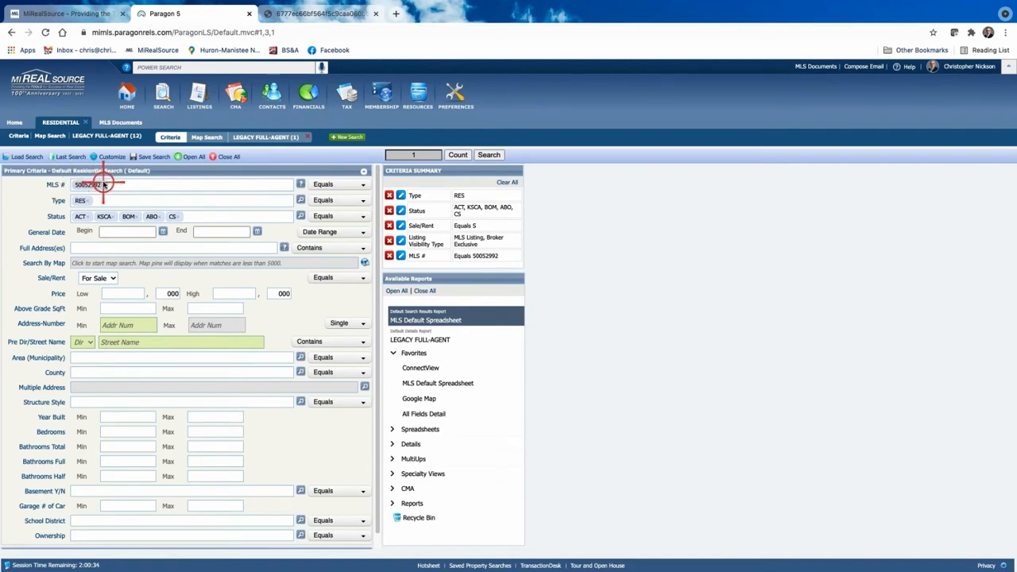
click(488, 154)
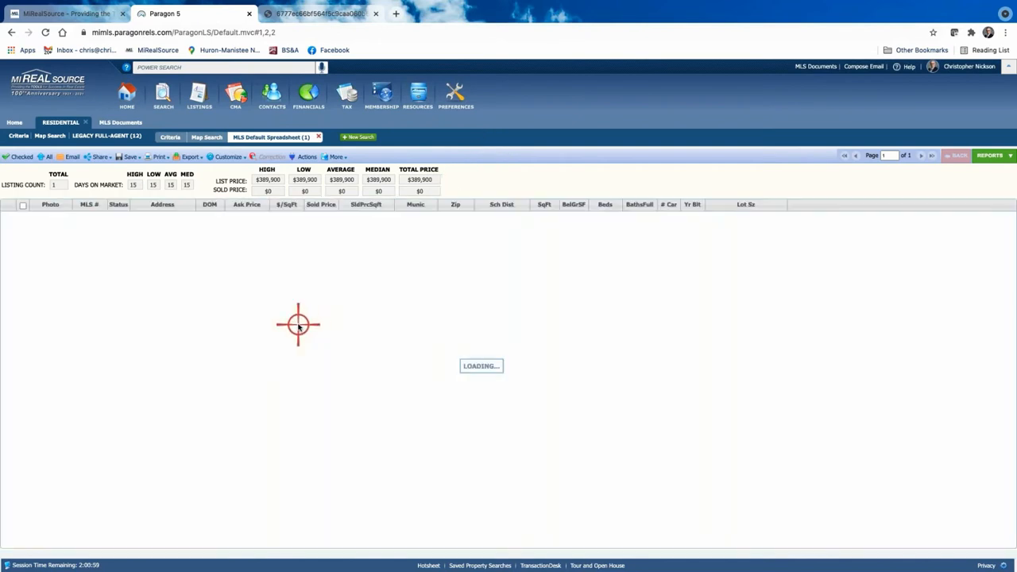
click(92, 223)
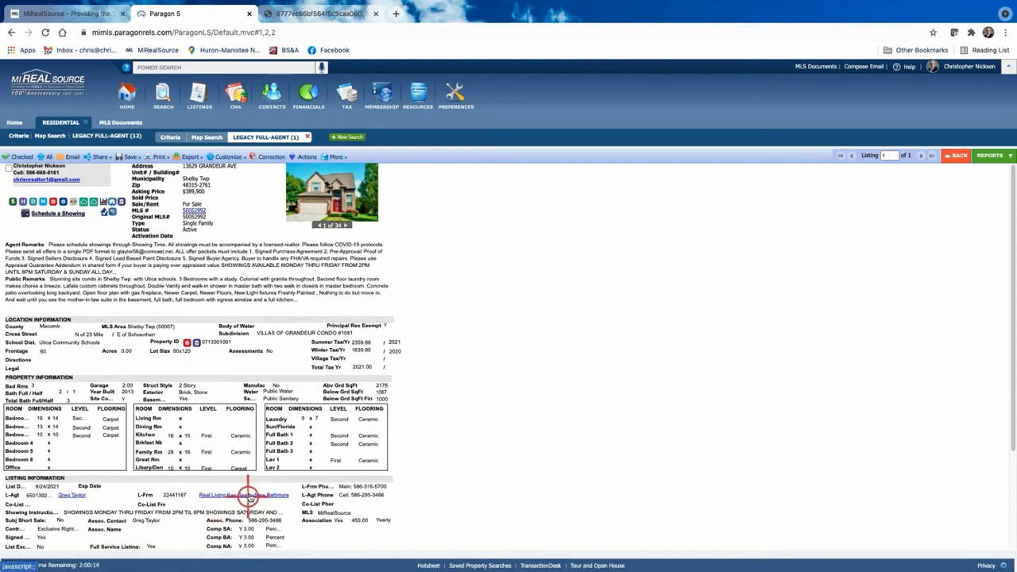
scroll(250, 492, down, 1)
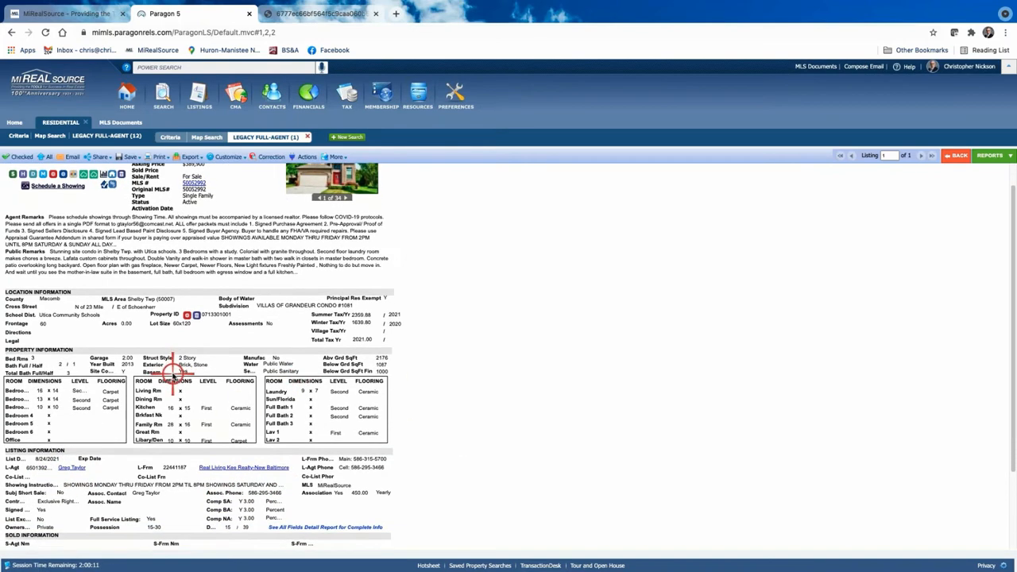
scroll(213, 420, down, 1)
scroll(213, 419, up, 2)
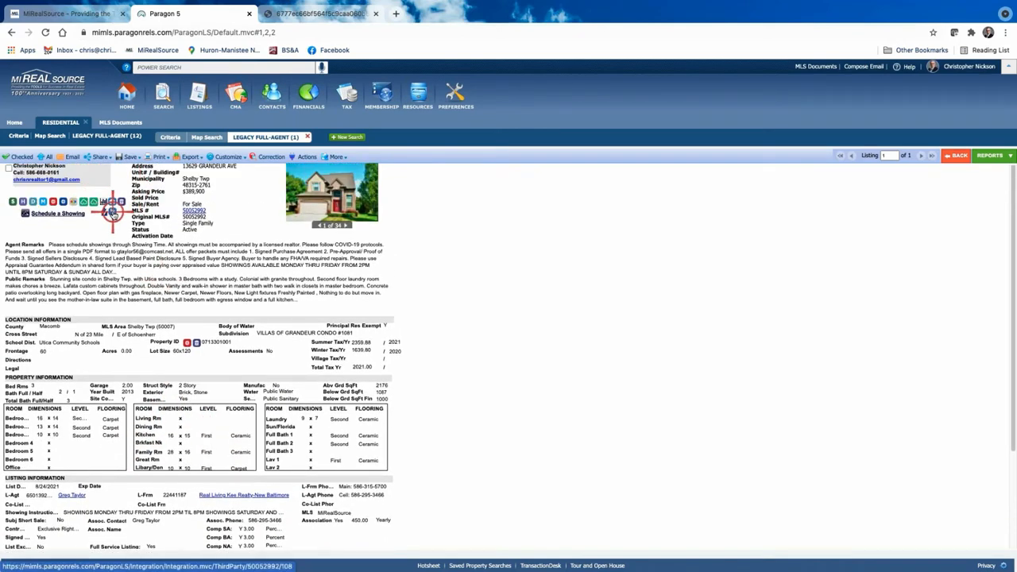
Start a TransactionDesk transaction from the MLS 50052992 listing.
click(111, 213)
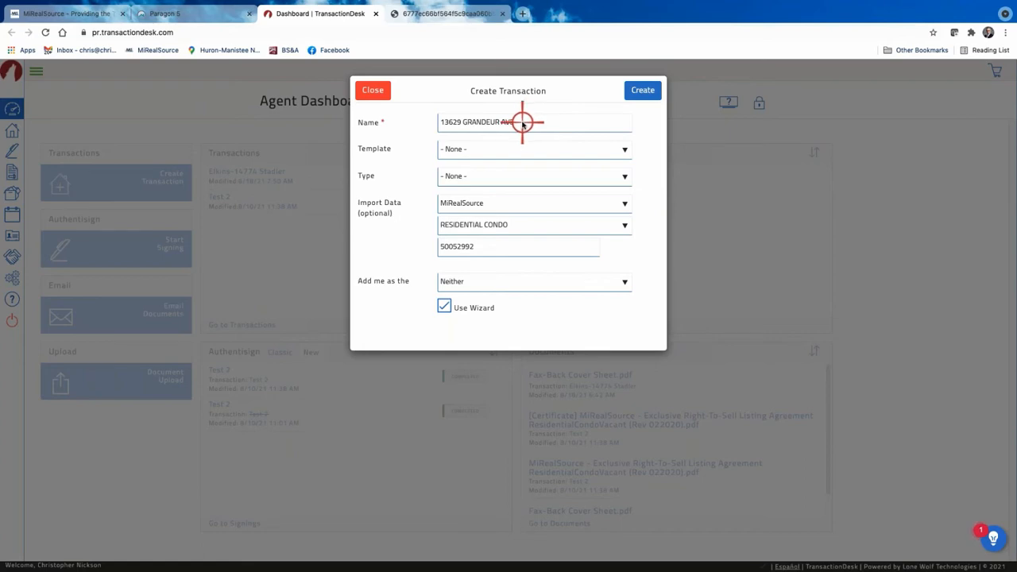
Choose the MIRS Class Template Residential Sale (Buy) transaction template.
click(624, 149)
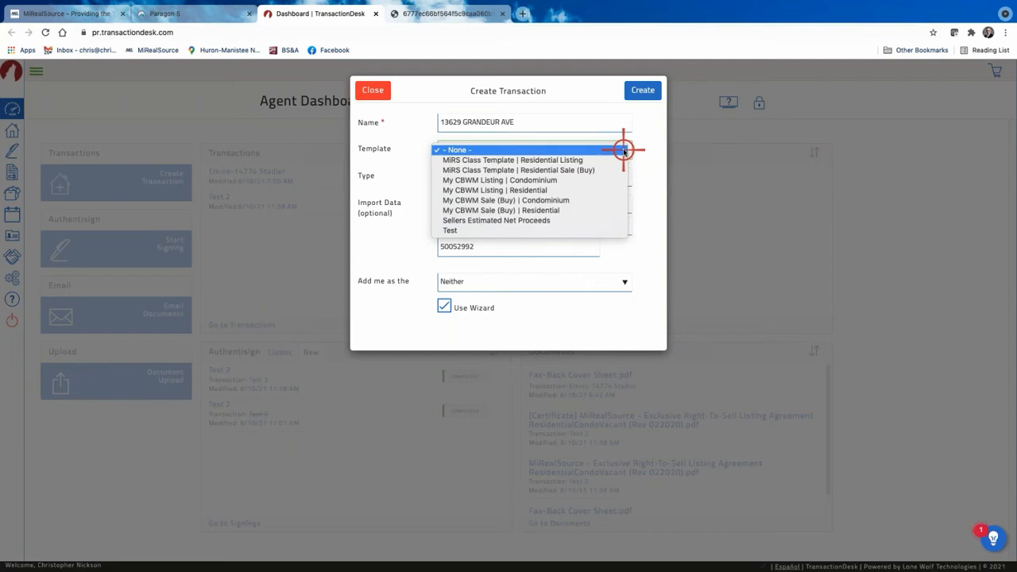
click(624, 150)
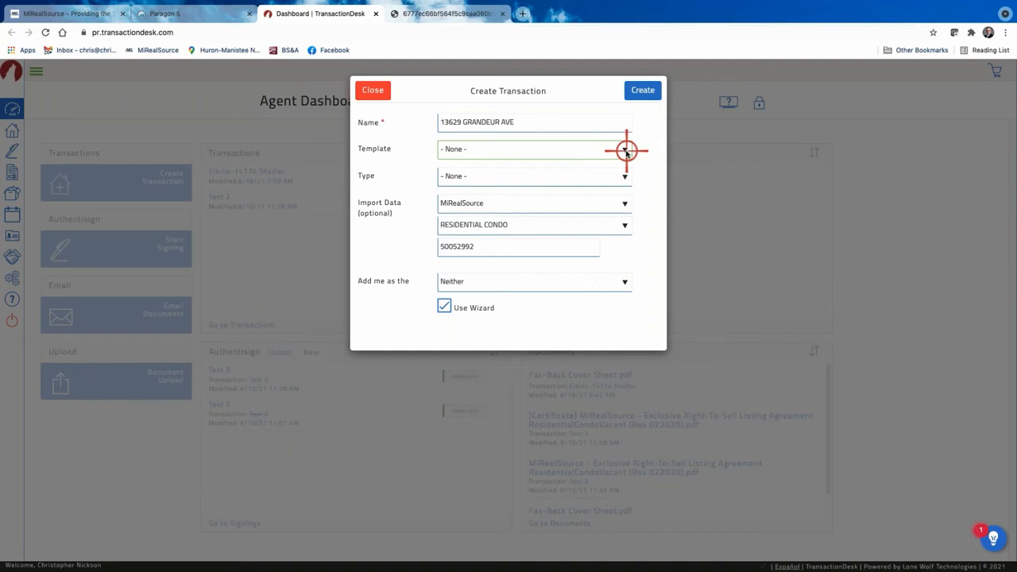
click(626, 150)
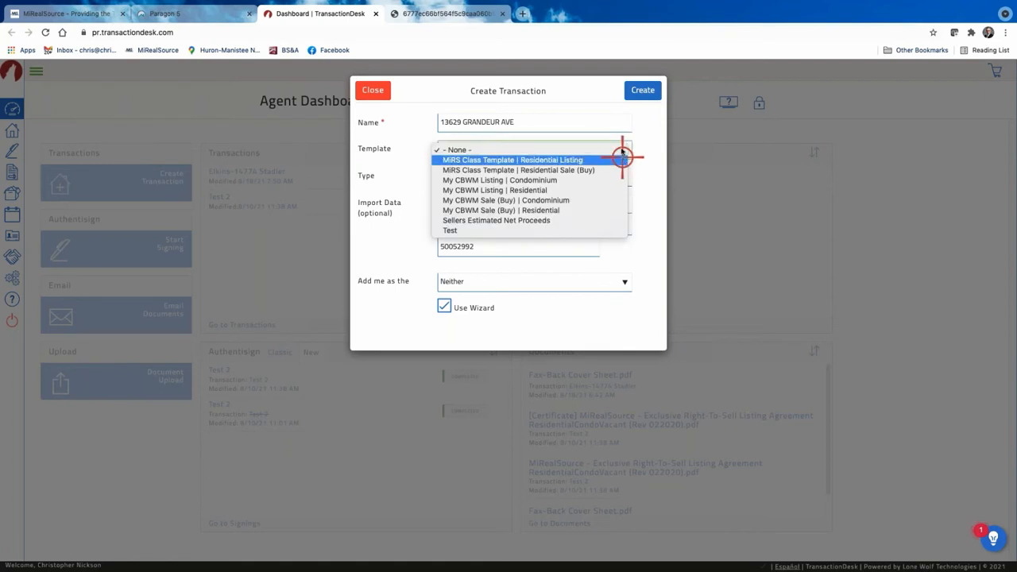
click(568, 170)
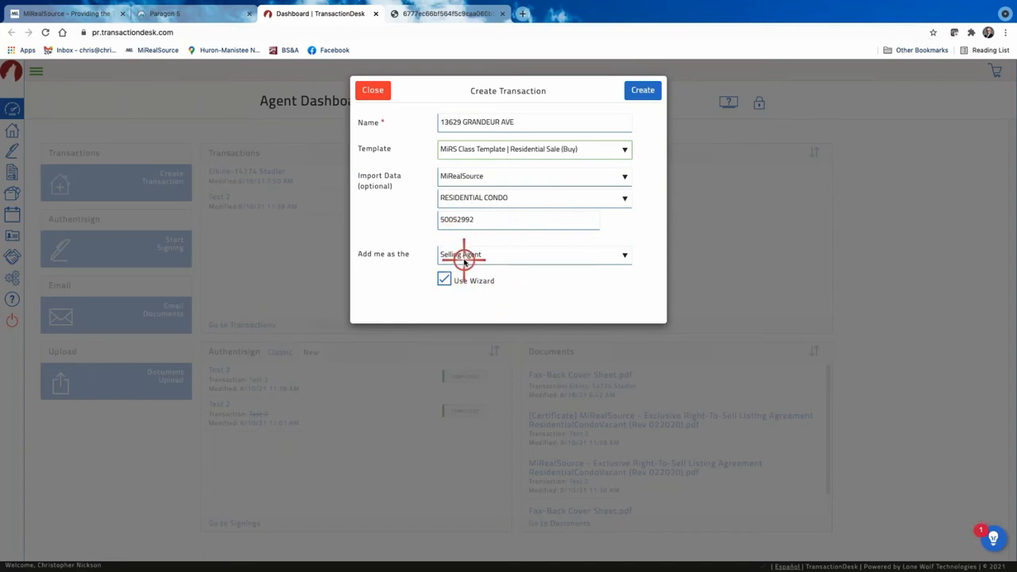
Keep Selling Agent as the role, turn off the wizard, and create the transaction.
click(622, 257)
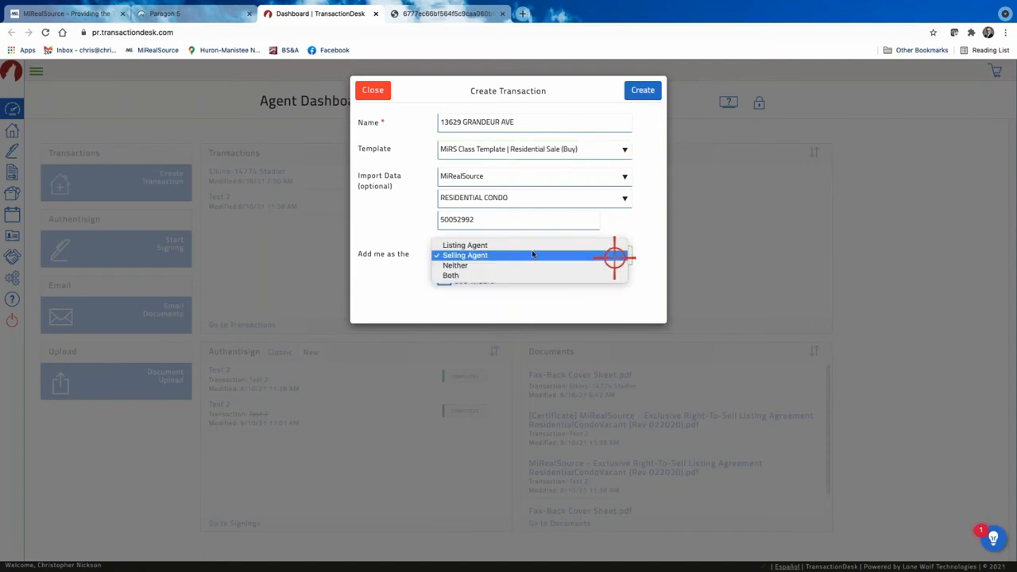
click(476, 256)
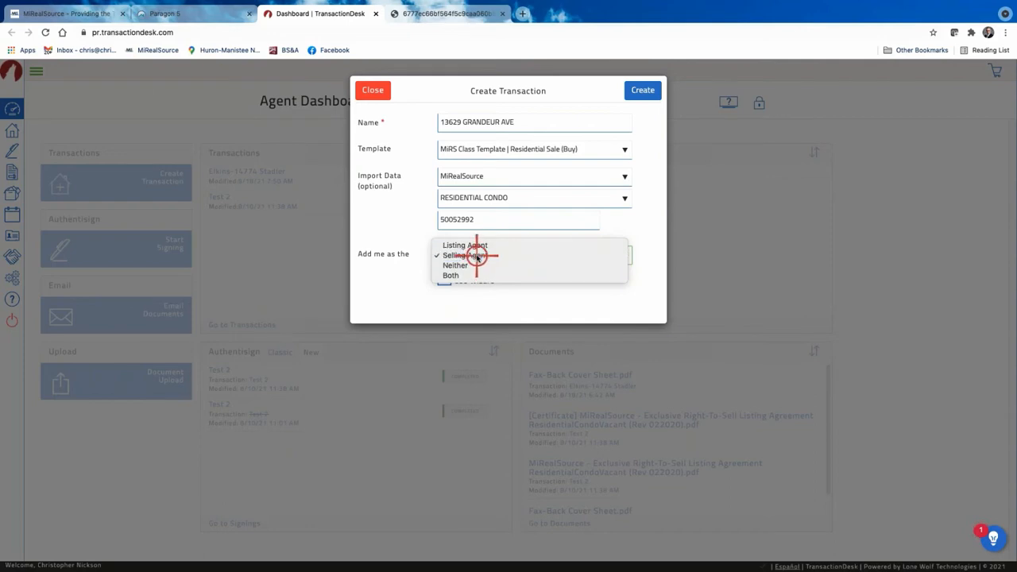
click(446, 278)
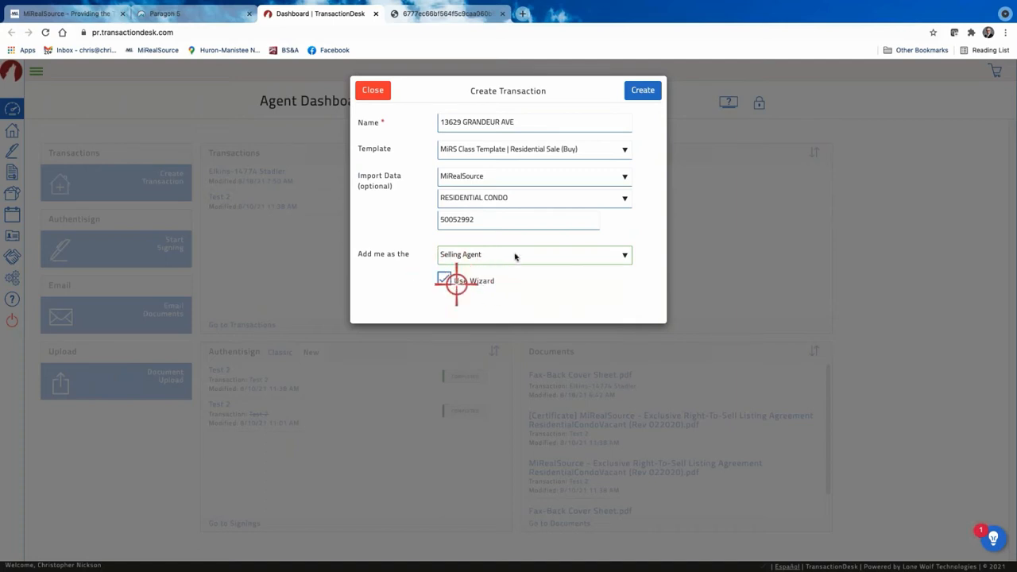
click(642, 90)
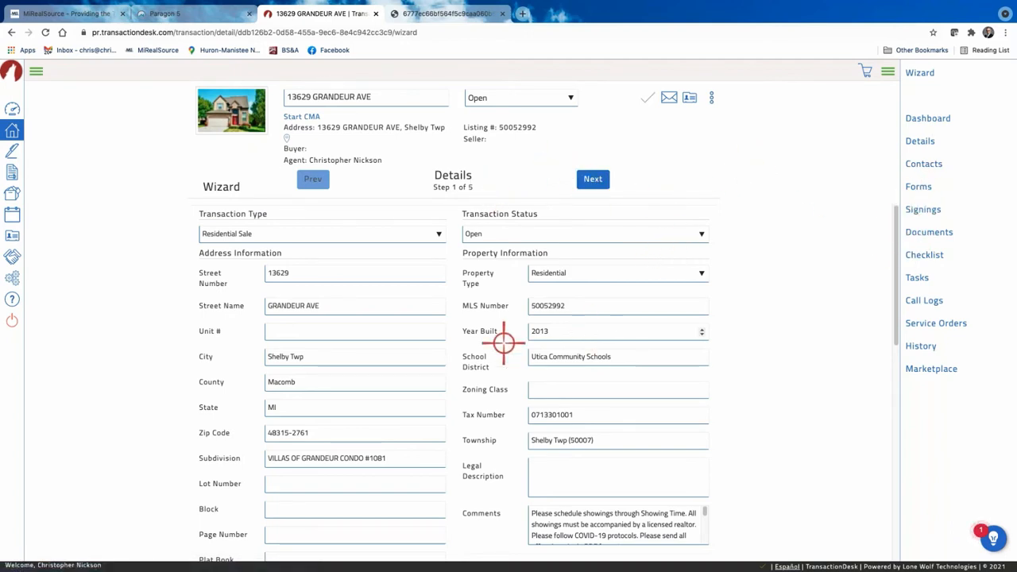
Keep Residential Sale as the transaction type and change the status from Open to Expired.
click(438, 231)
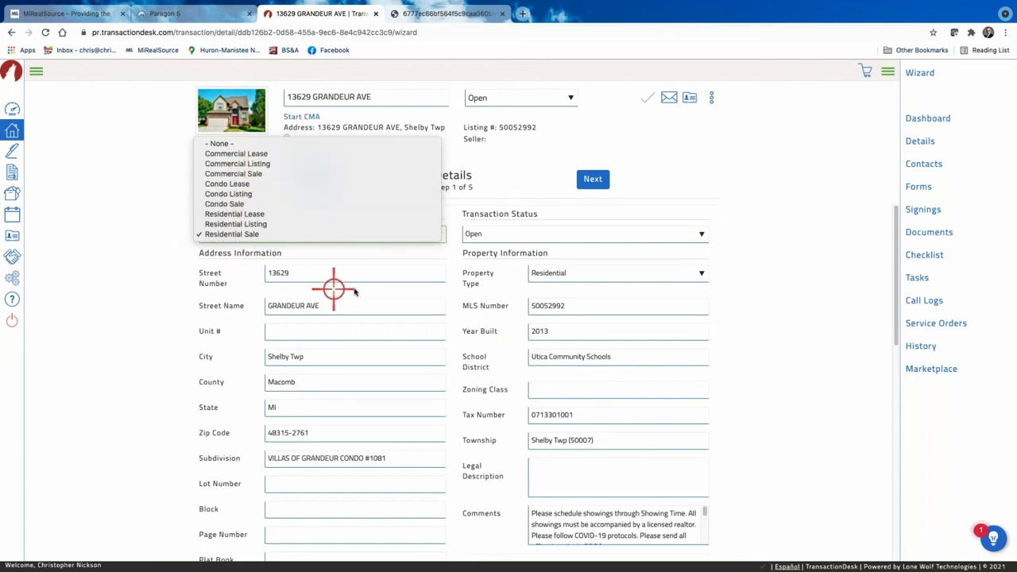
click(170, 279)
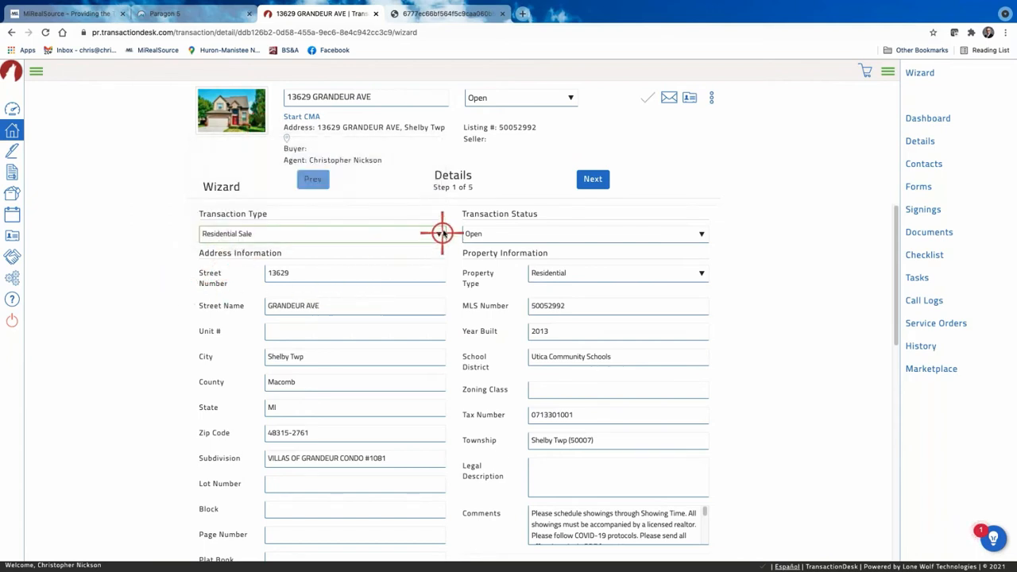
click(701, 235)
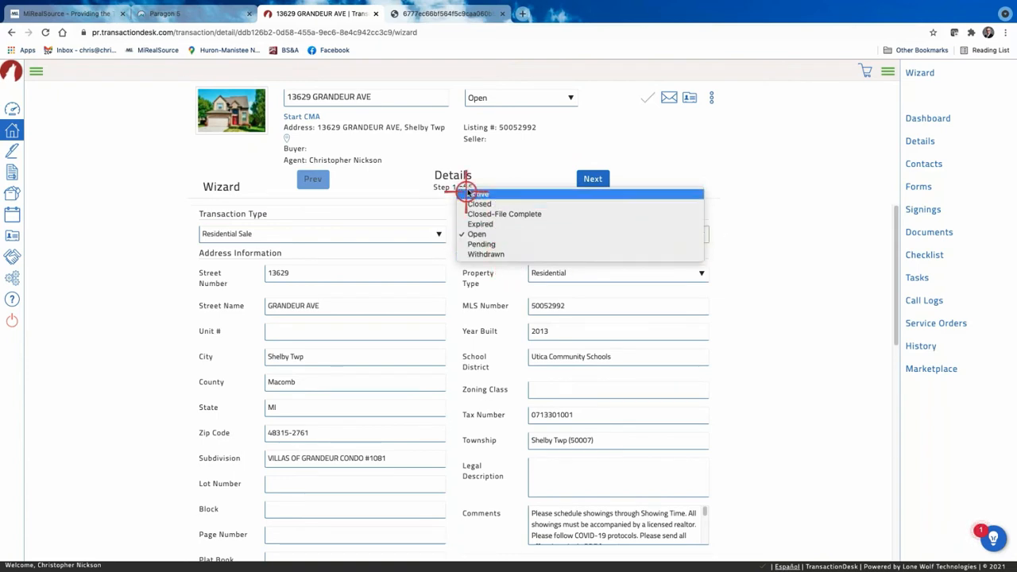
click(763, 237)
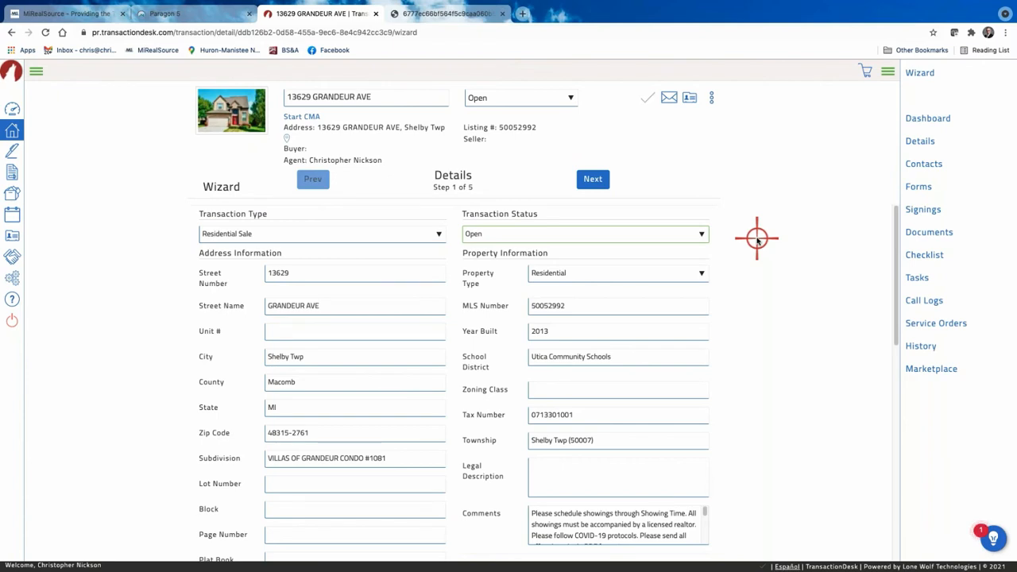
click(703, 234)
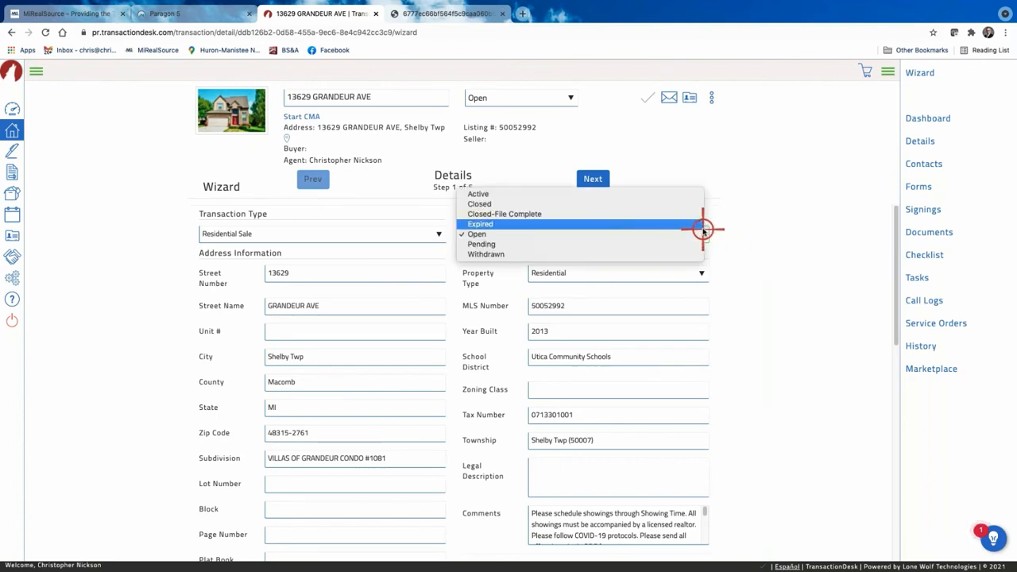
click(702, 228)
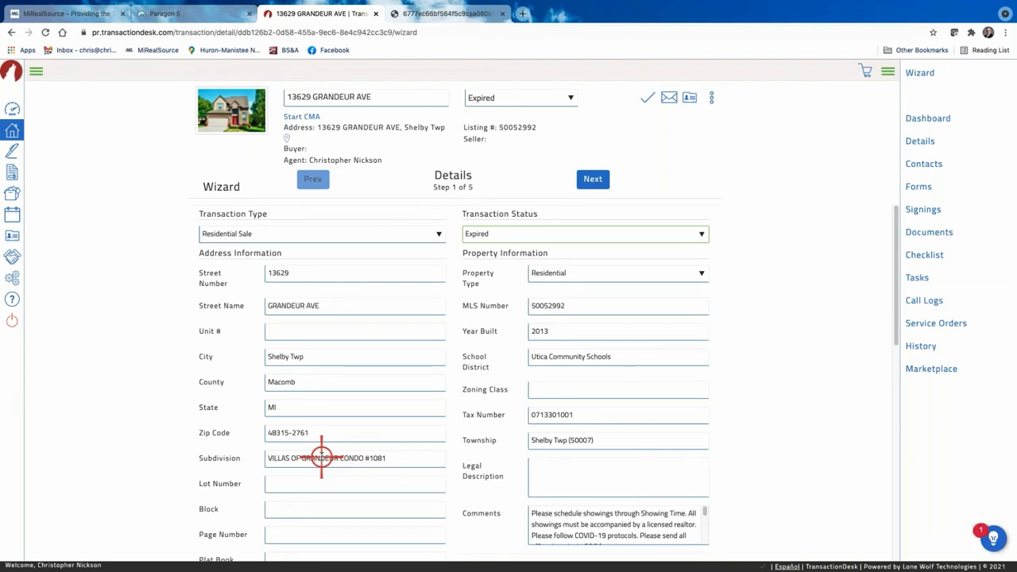
scroll(472, 454, down, 1)
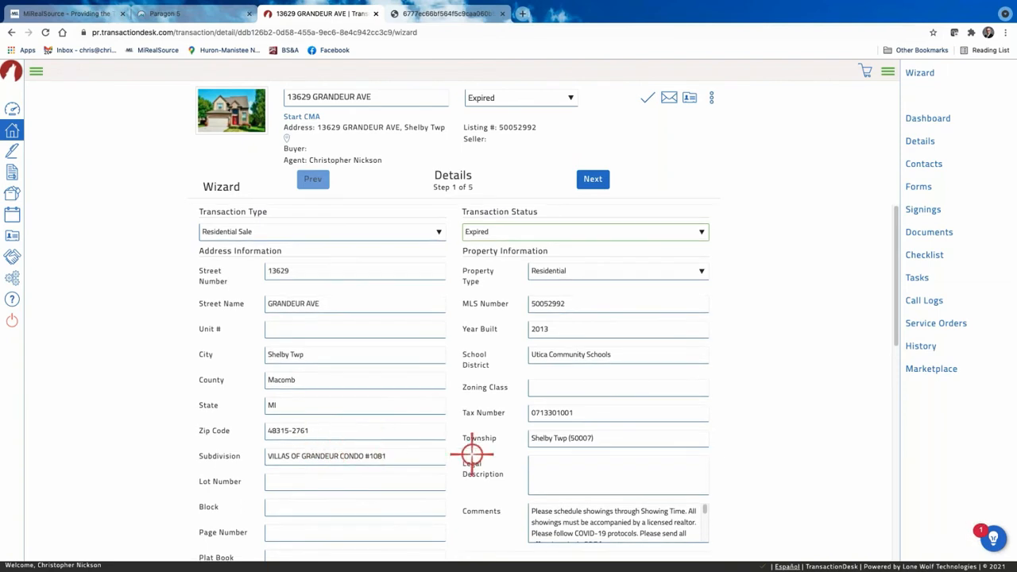
scroll(472, 454, down, 1)
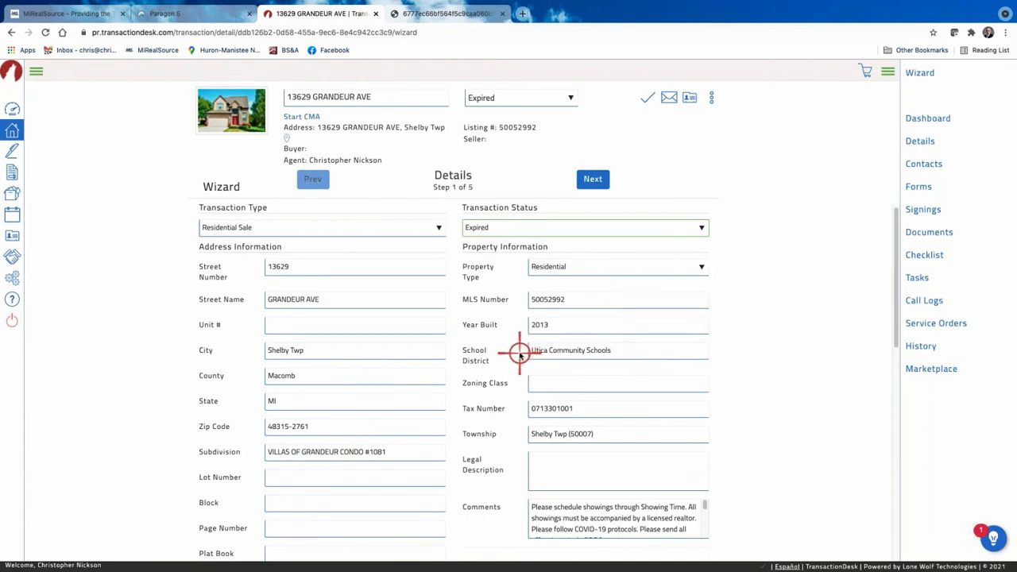
scroll(519, 355, down, 1)
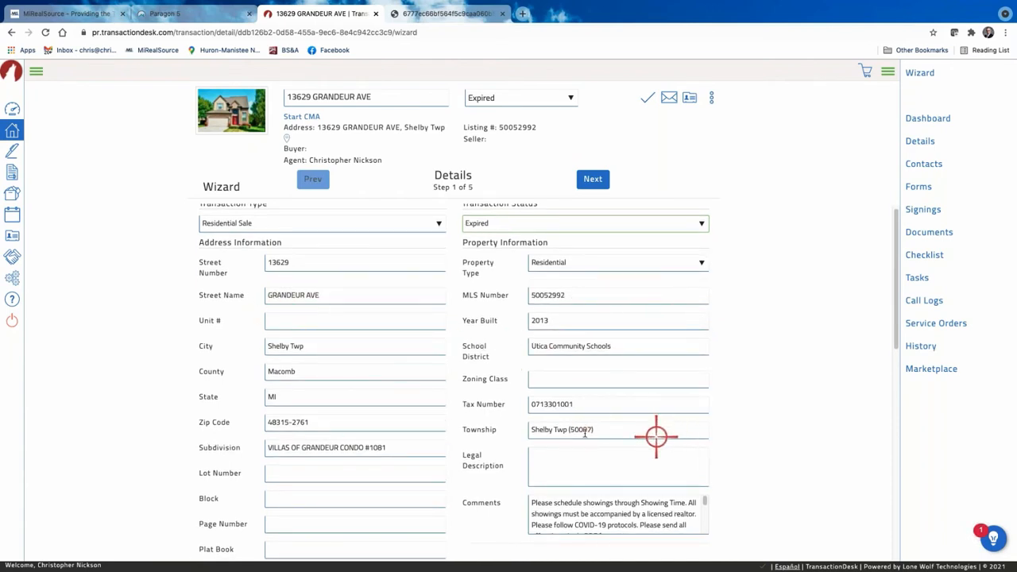
scroll(504, 418, down, 2)
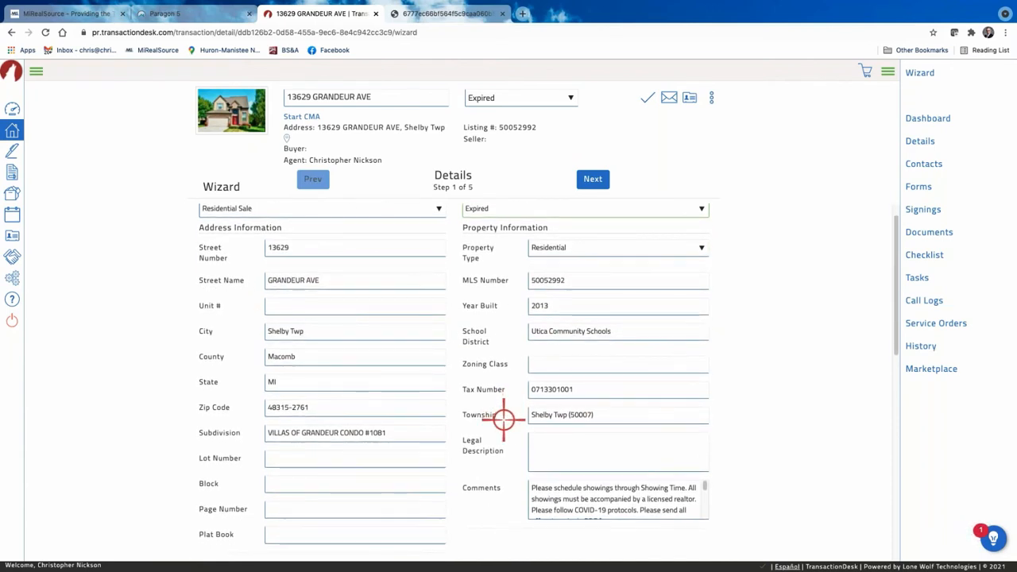
scroll(508, 413, down, 3)
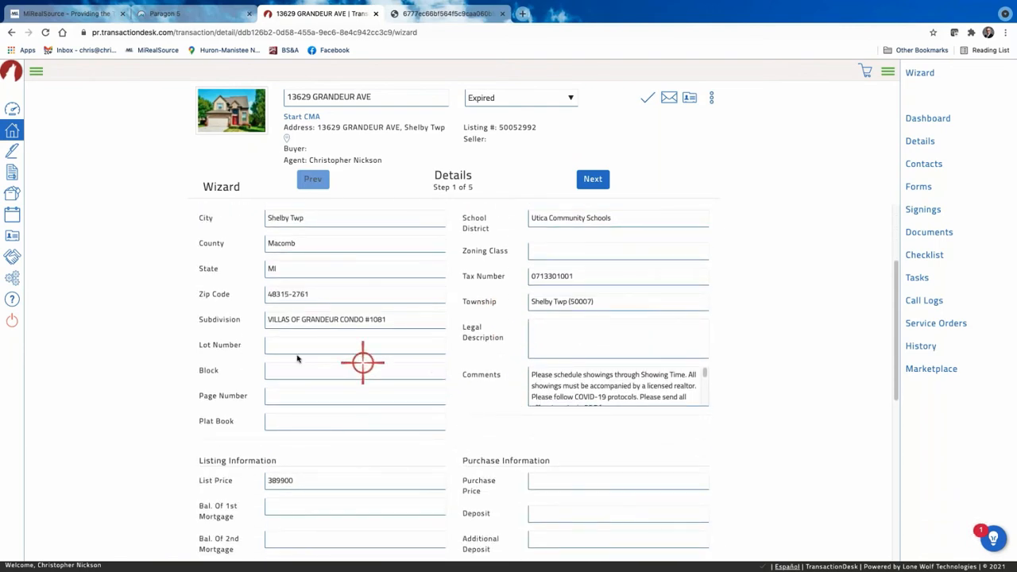
scroll(297, 373, down, 1)
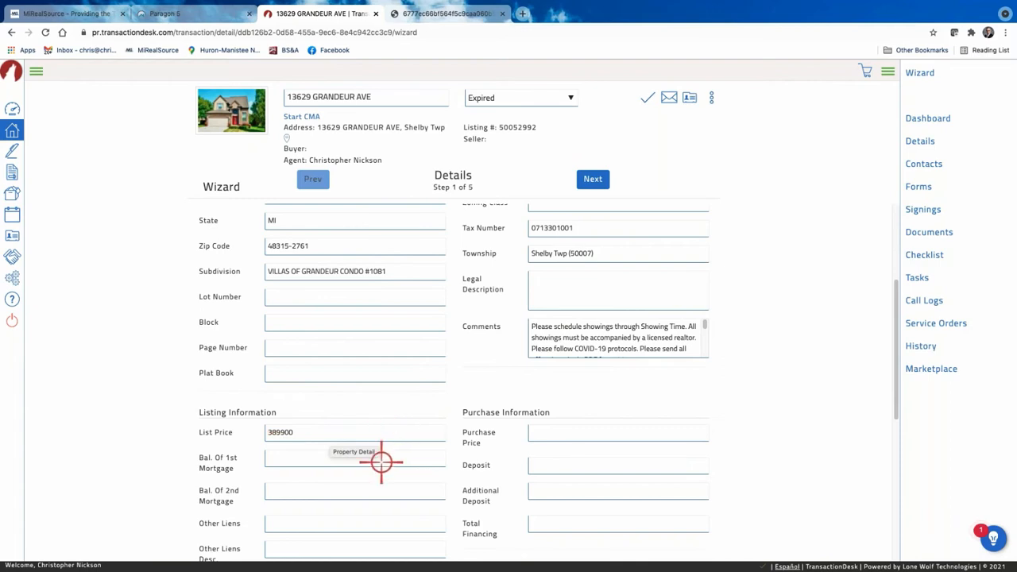
scroll(382, 463, down, 2)
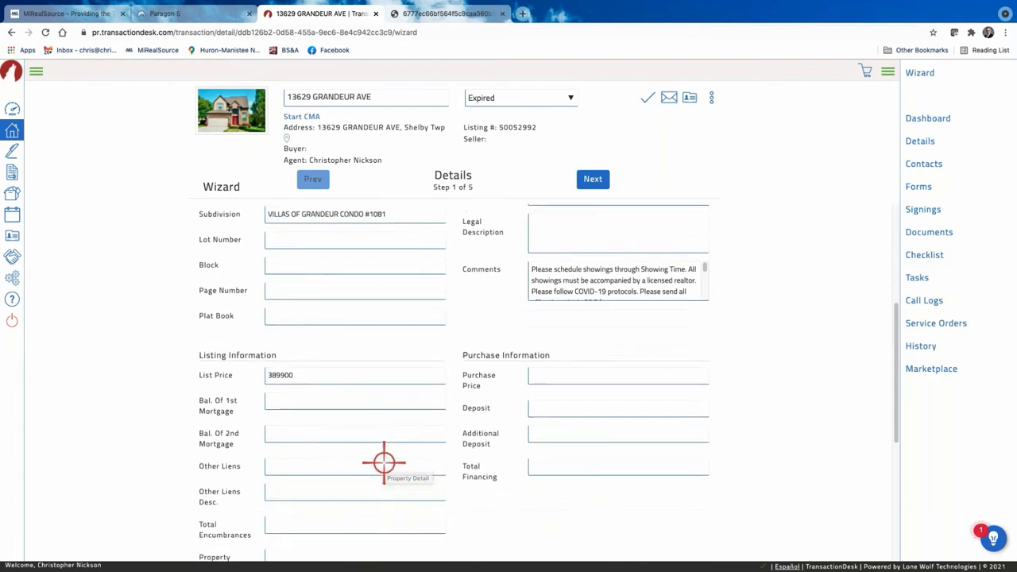
click(553, 371)
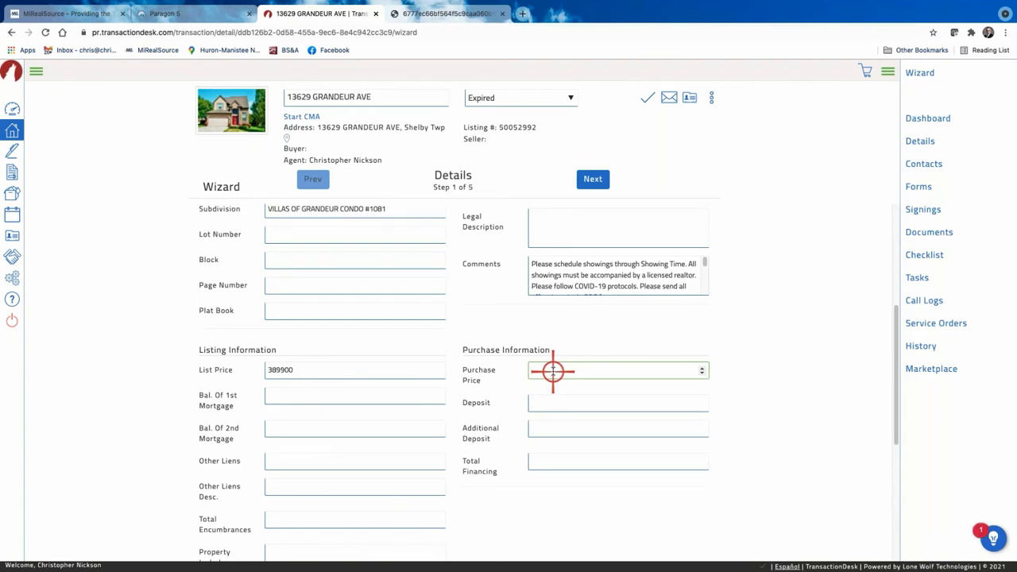
Enter the 389900 price and save the transaction details.
text(38990)
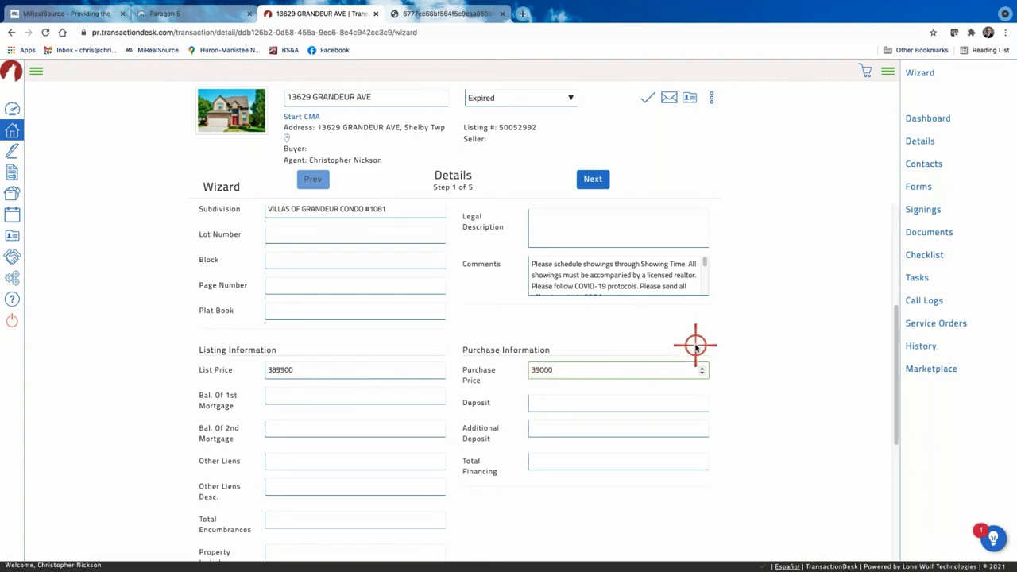
text(0)
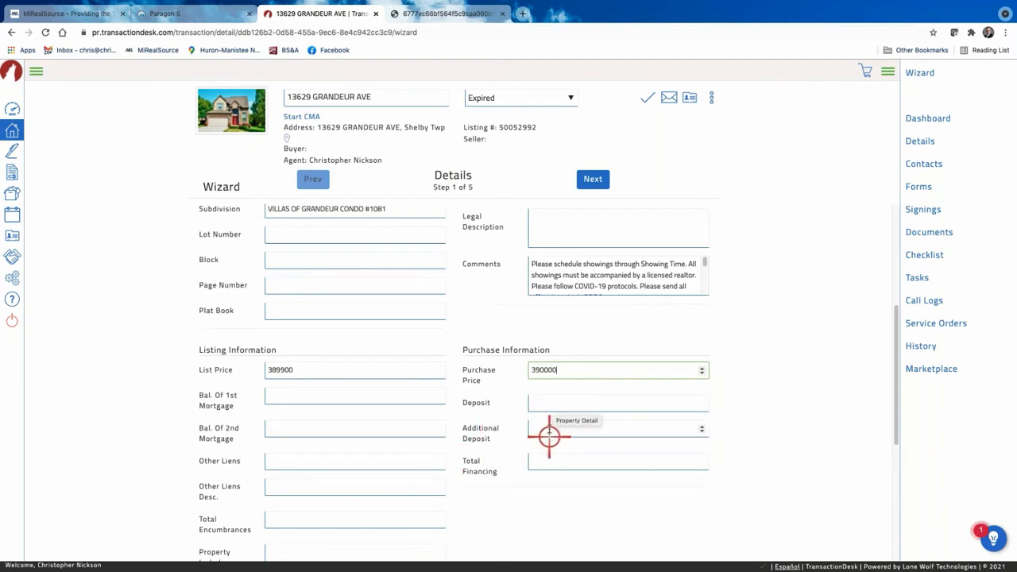
scroll(524, 471, down, 3)
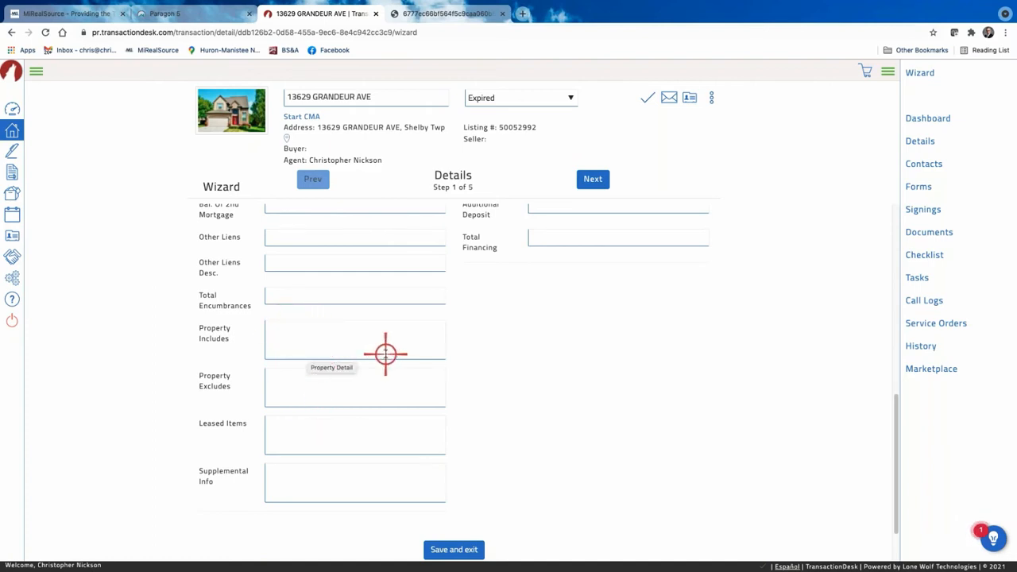
scroll(386, 354, down, 2)
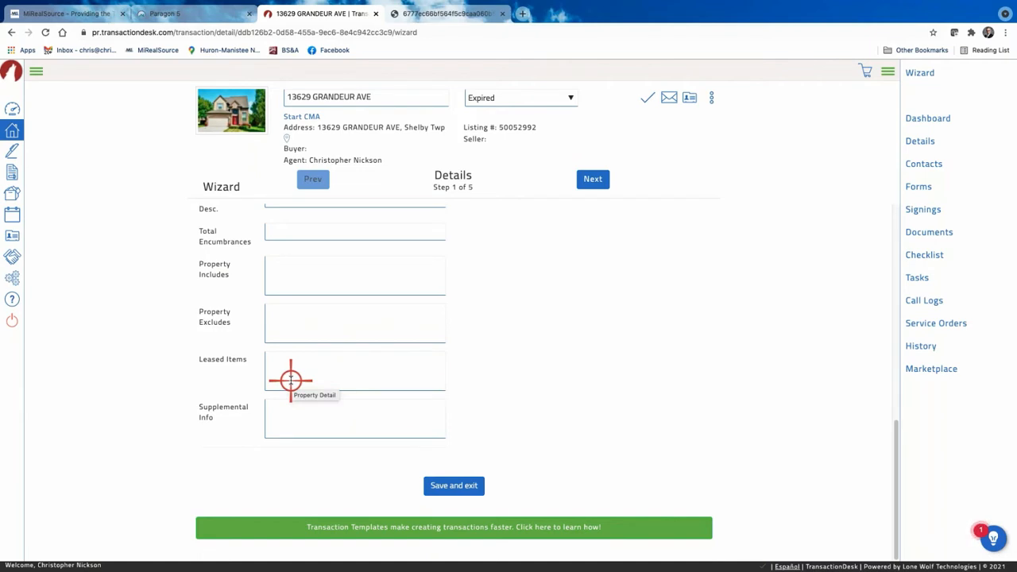
click(461, 488)
scroll(497, 441, down, 3)
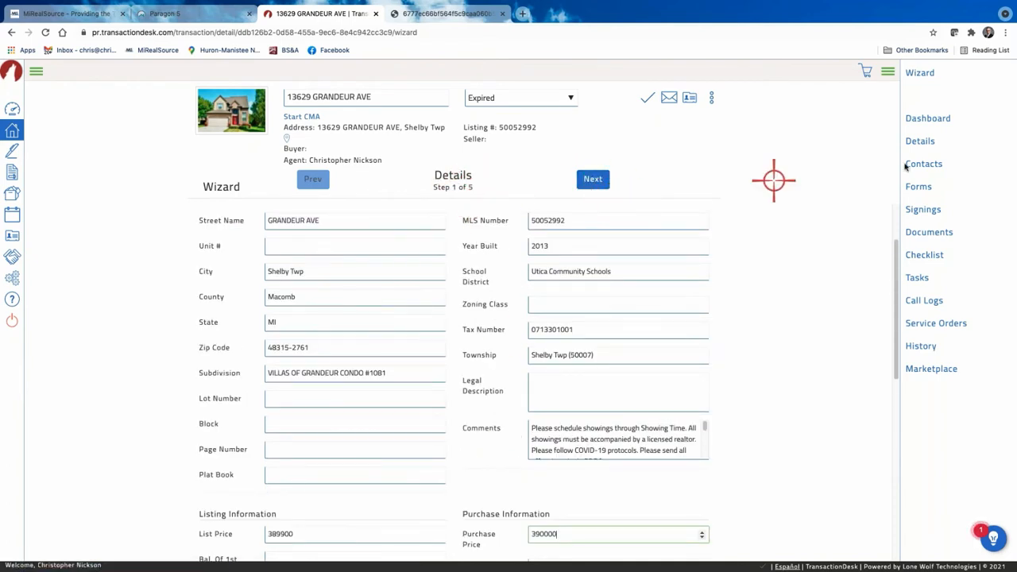
Move to Transaction Dates and set the Offer Date to 09/08/2021.
click(587, 181)
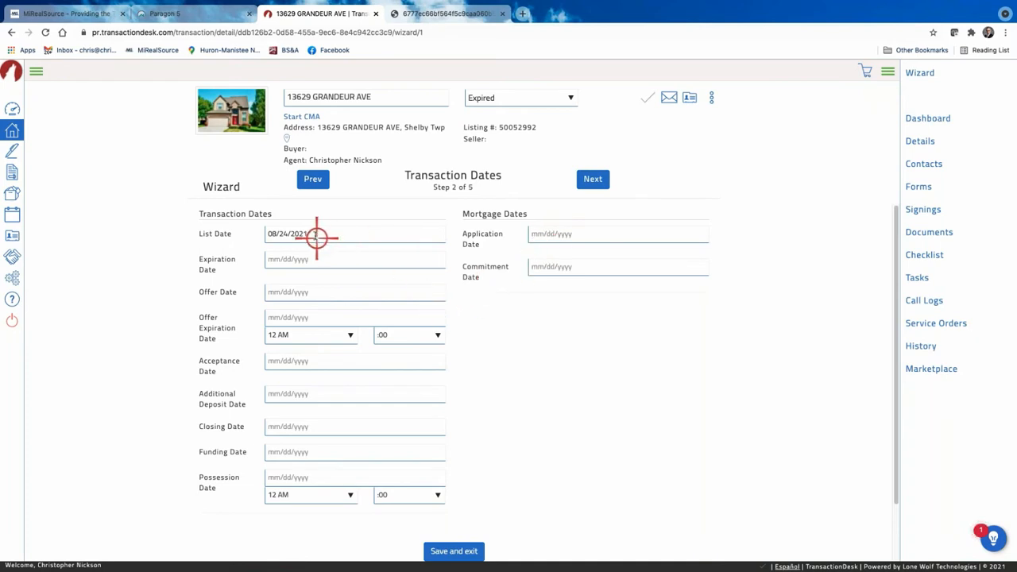
click(306, 292)
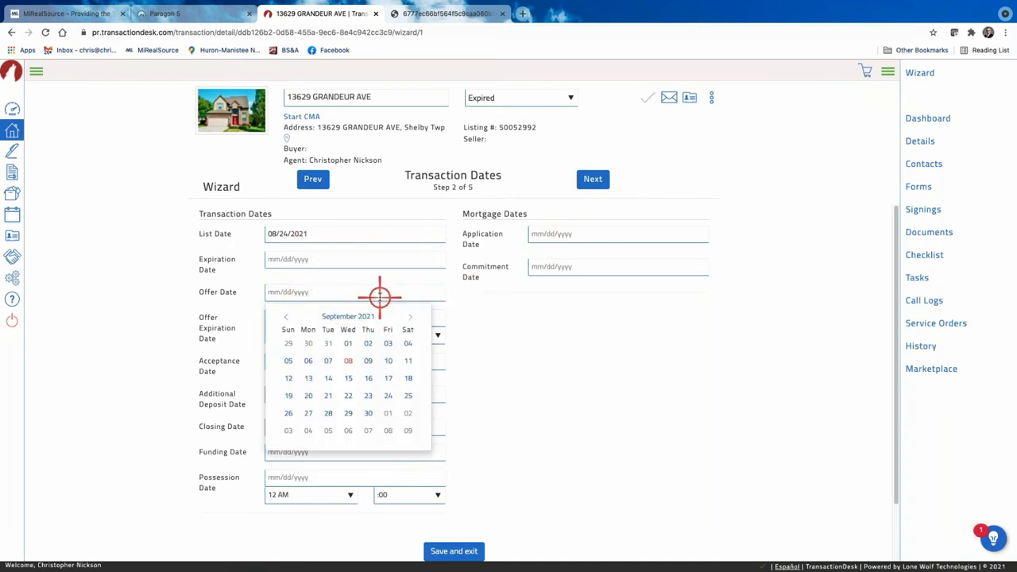
click(563, 355)
click(318, 293)
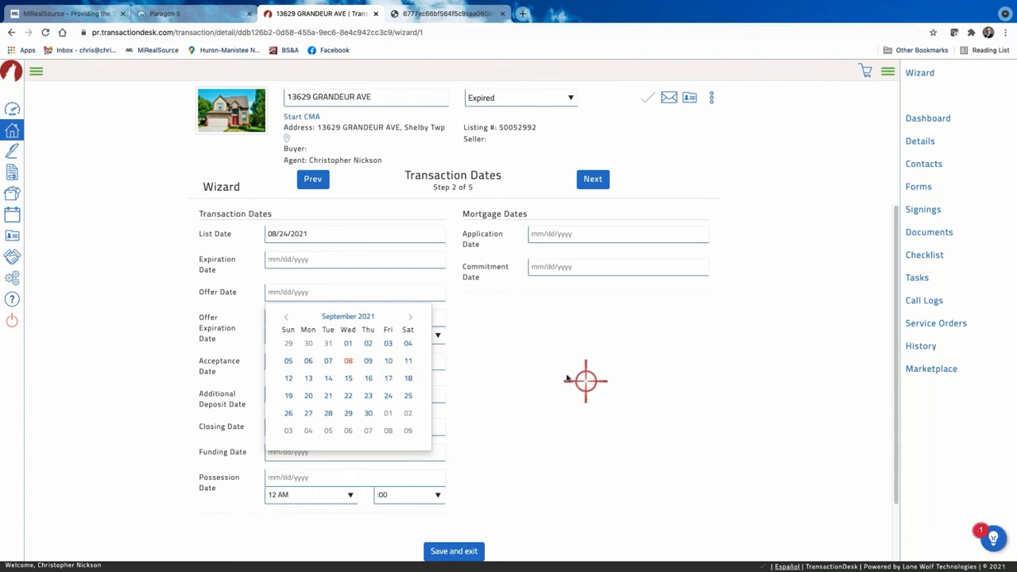
click(348, 361)
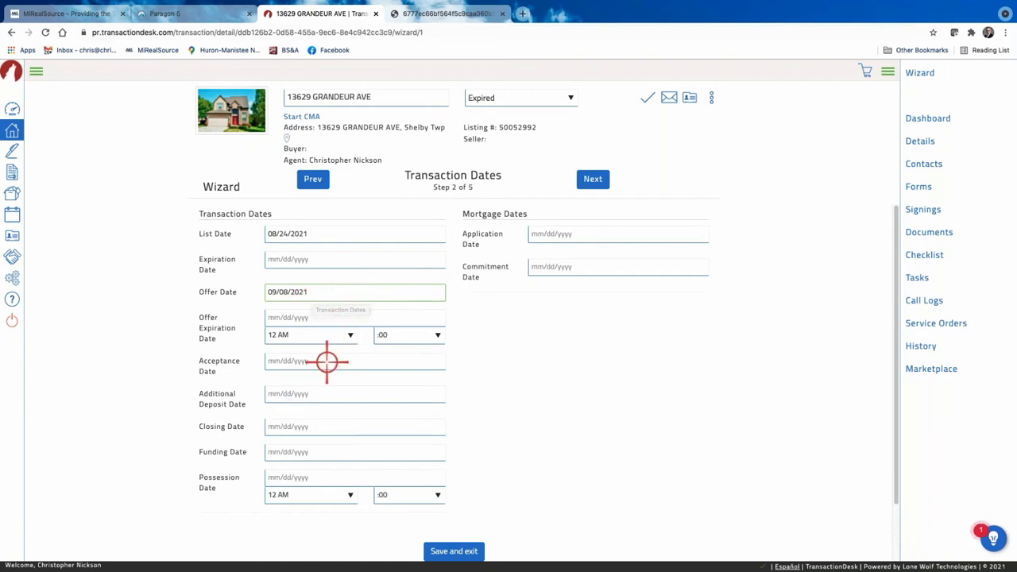
Leave the Offer Expiration Date empty and advance to the Contacts step.
click(288, 317)
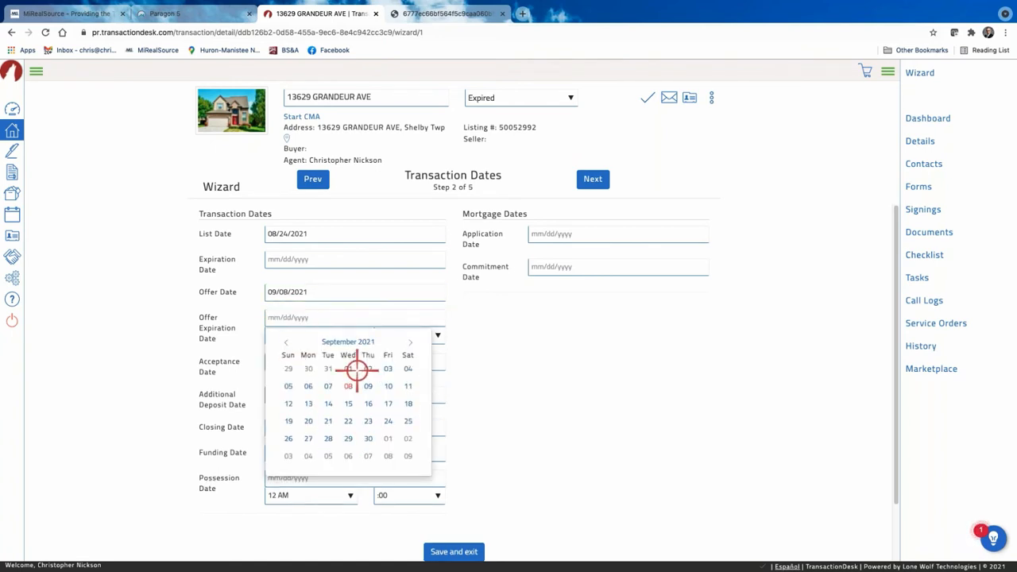
click(516, 371)
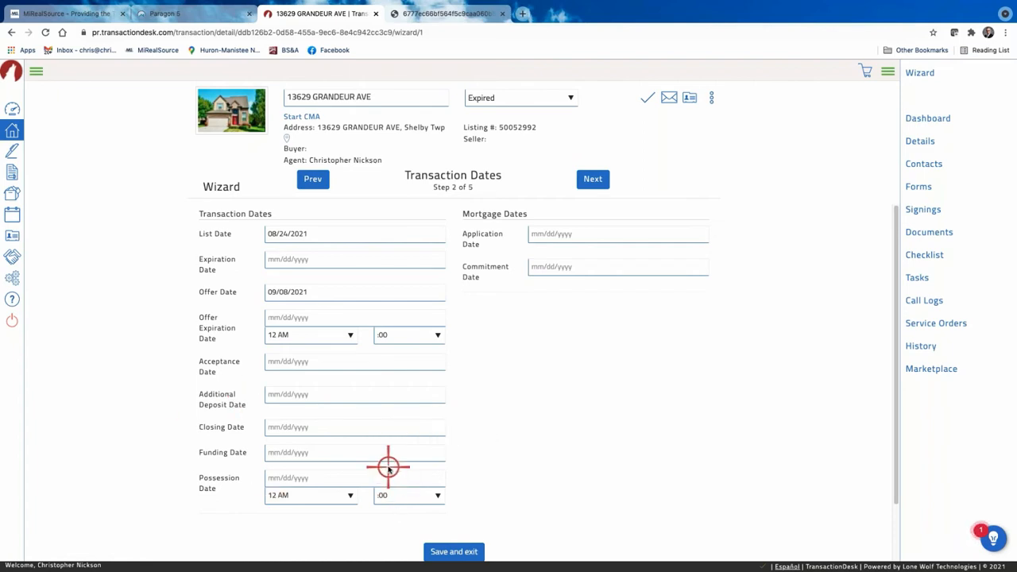
scroll(513, 302, down, 1)
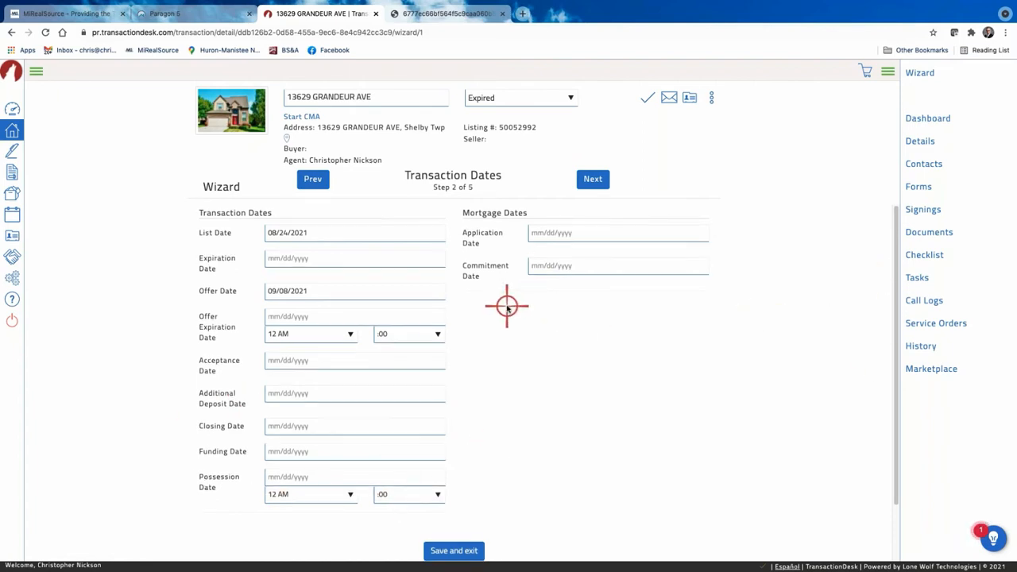
scroll(507, 308, up, 1)
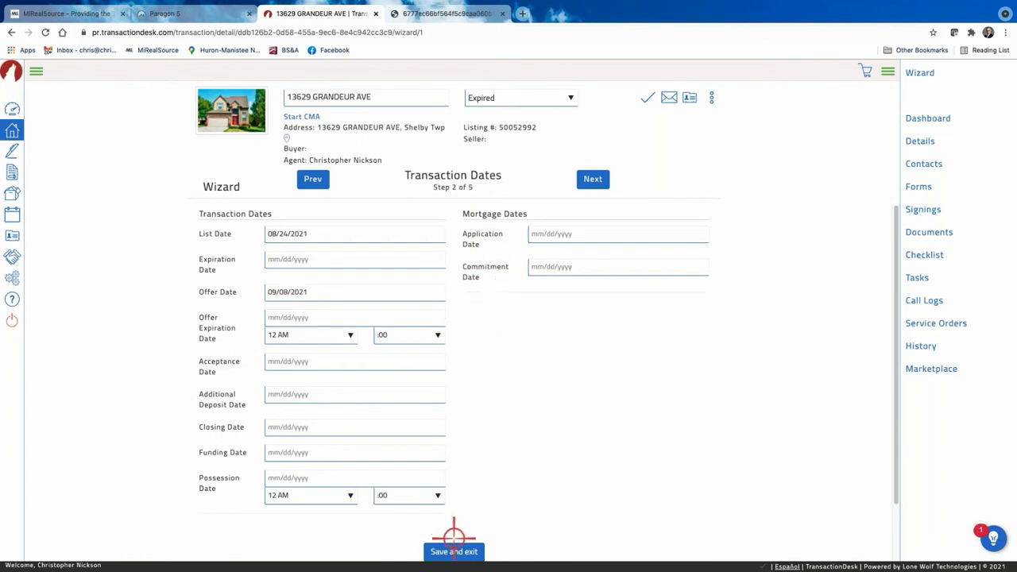
click(591, 178)
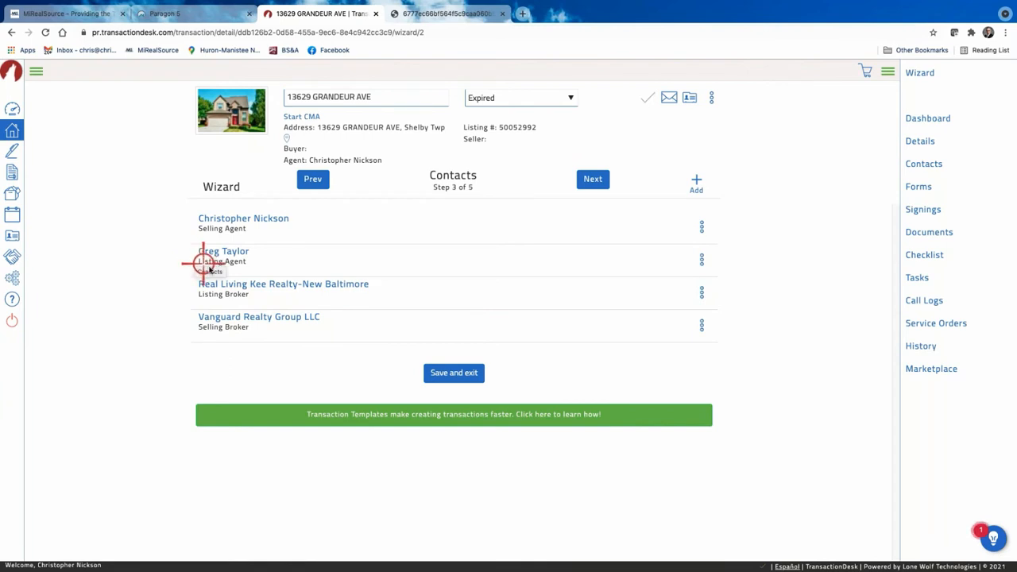
Show the add-contact options on the Contacts step.
click(698, 180)
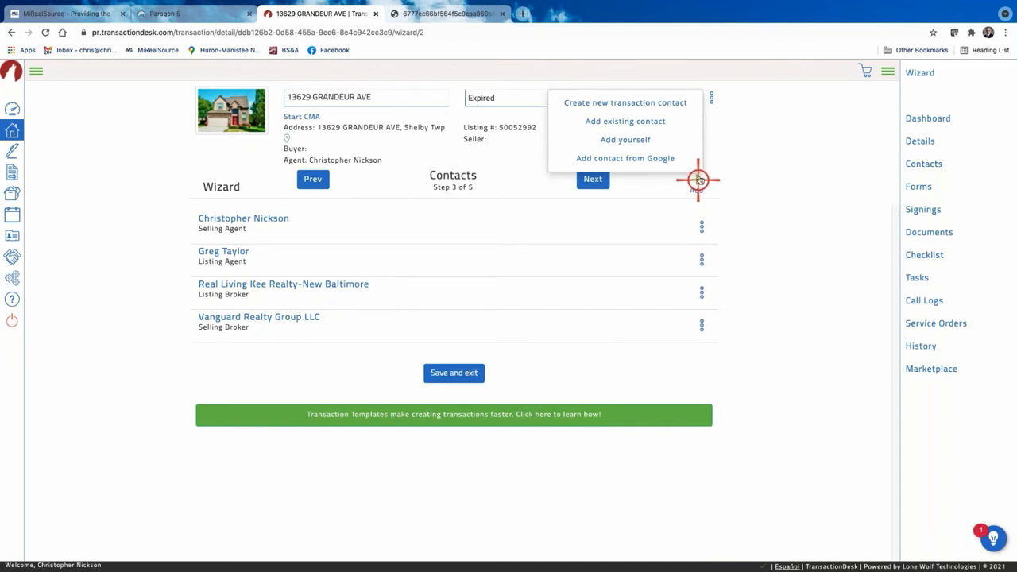
Create a new transaction contact with type Buyer.
click(642, 99)
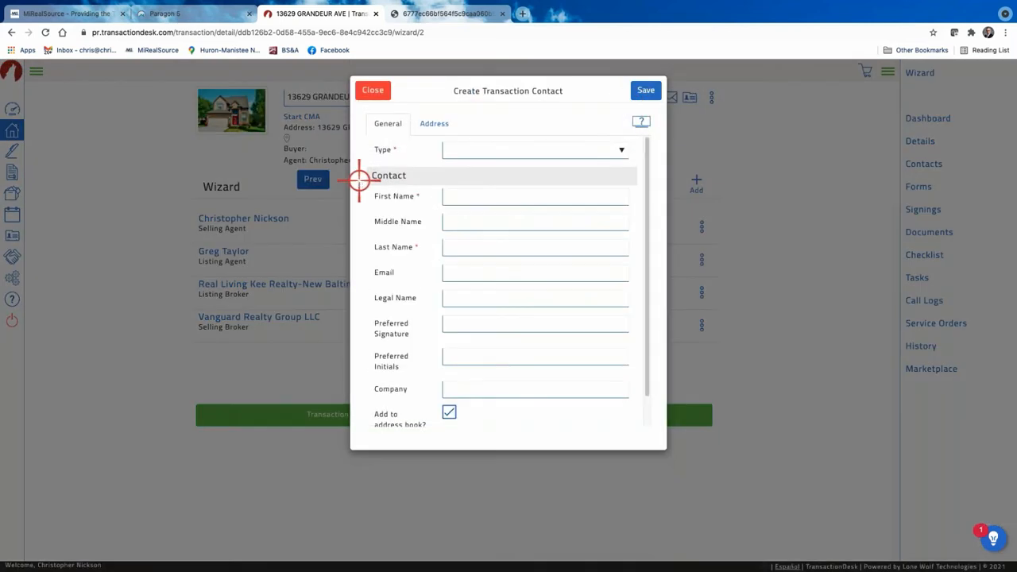
click(624, 151)
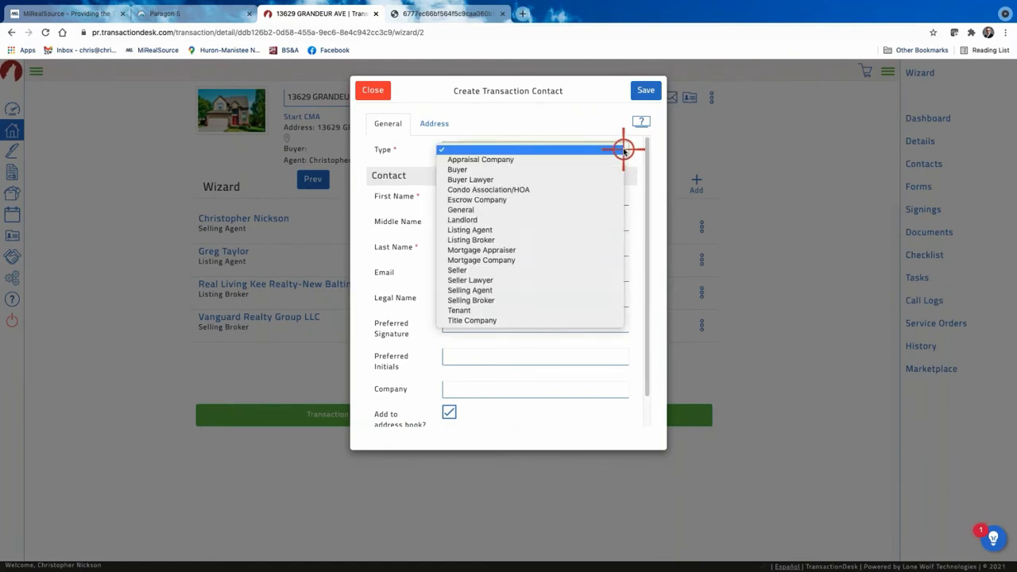
click(458, 170)
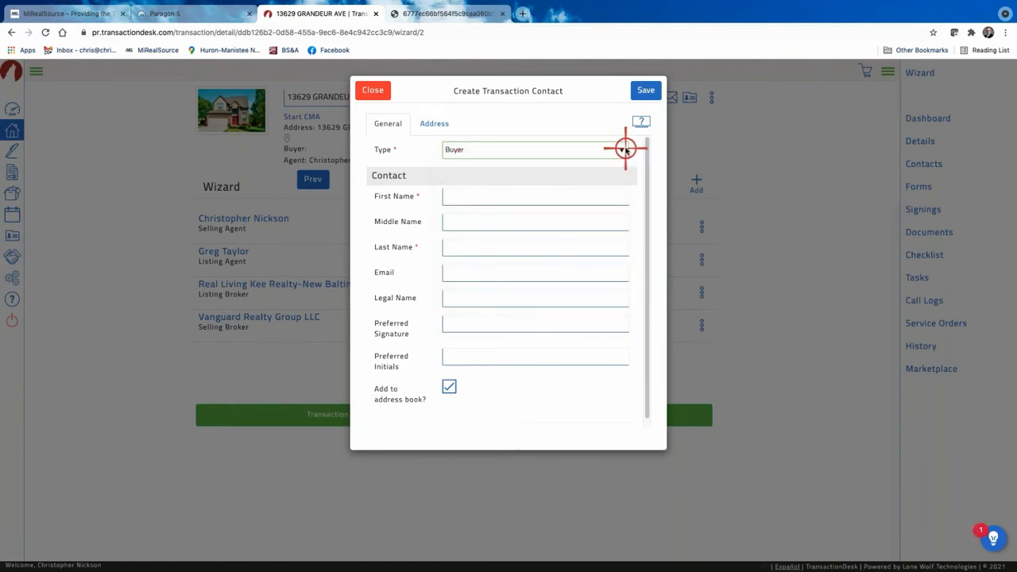
click(625, 150)
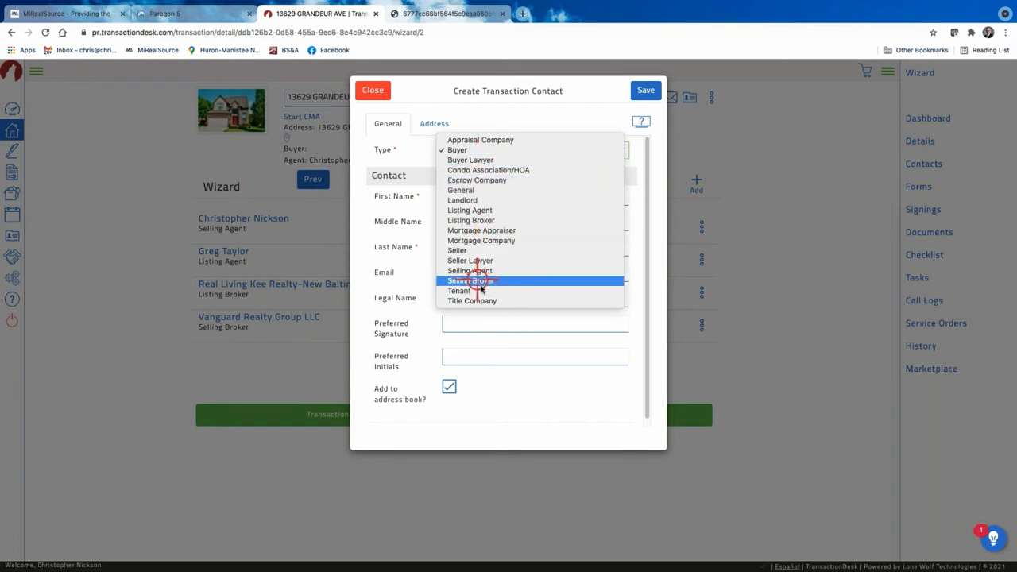
click(462, 150)
Enter the buyer's first name, last name and e-mail address.
click(477, 196)
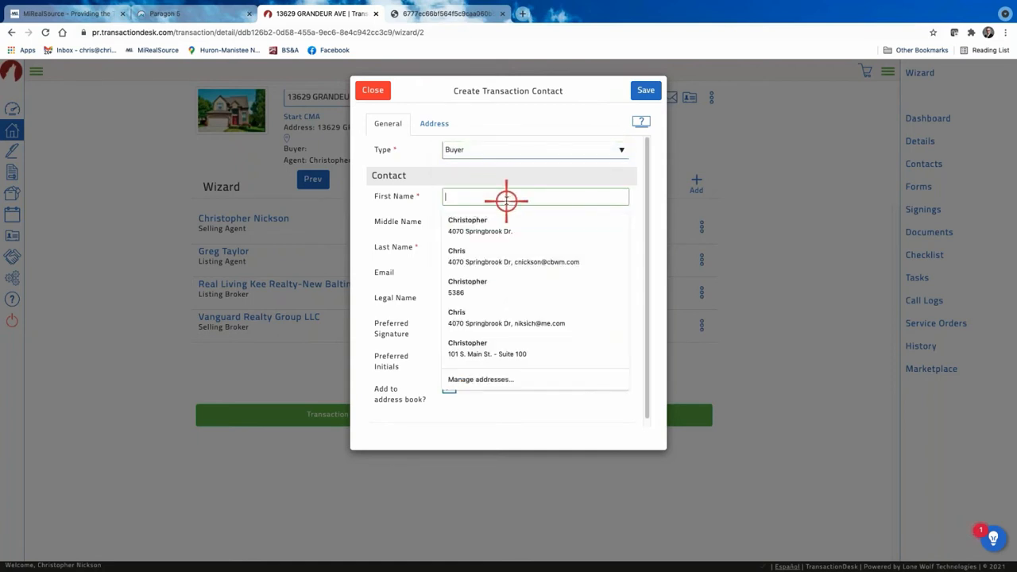
text(Betty)
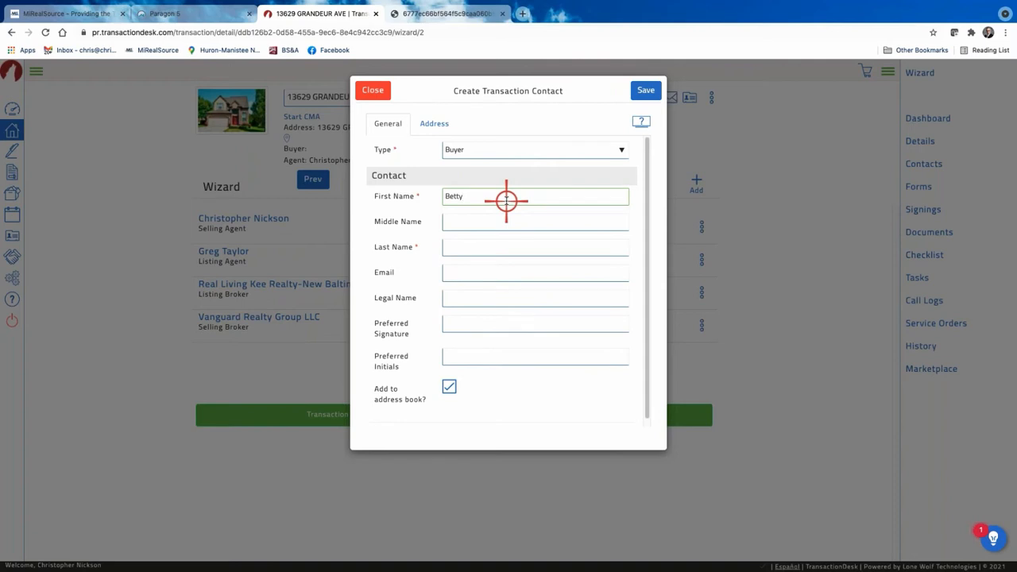
click(450, 247)
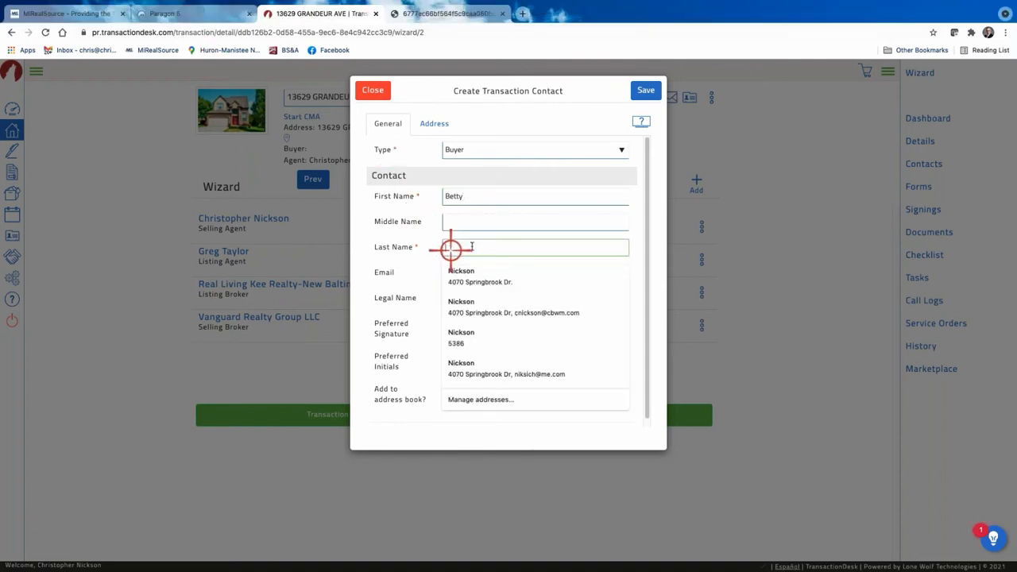
text(Buyer)
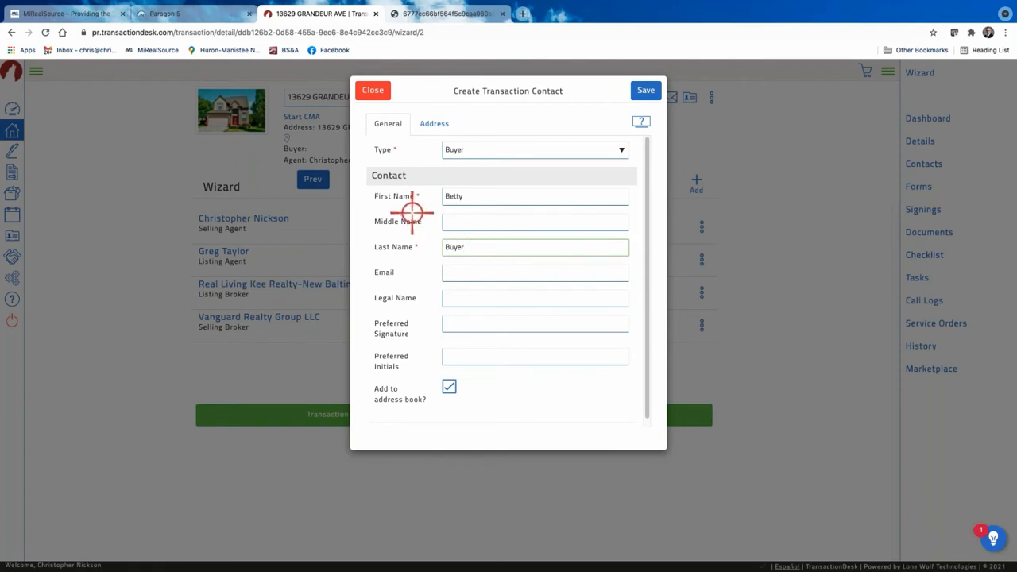
click(466, 270)
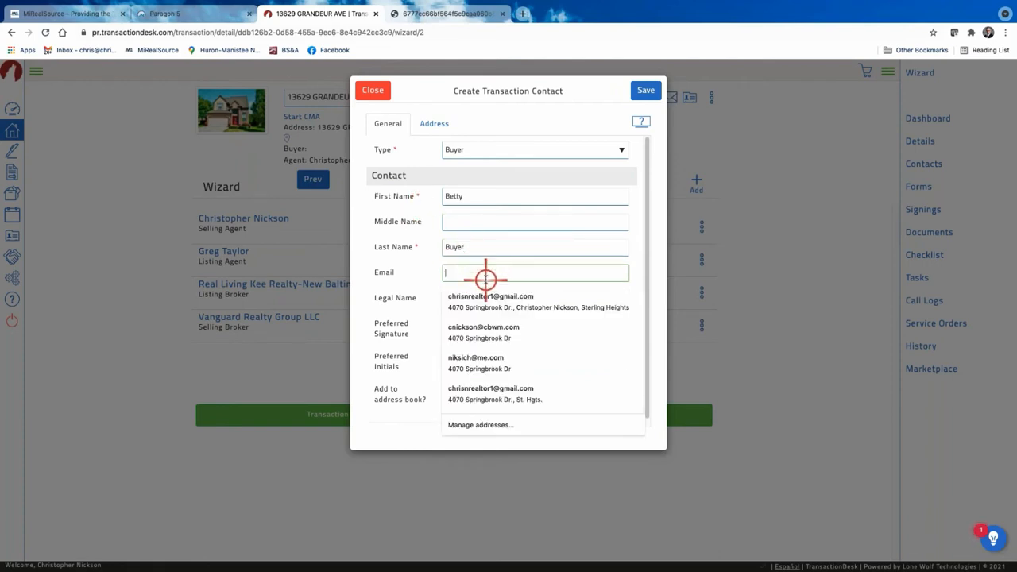
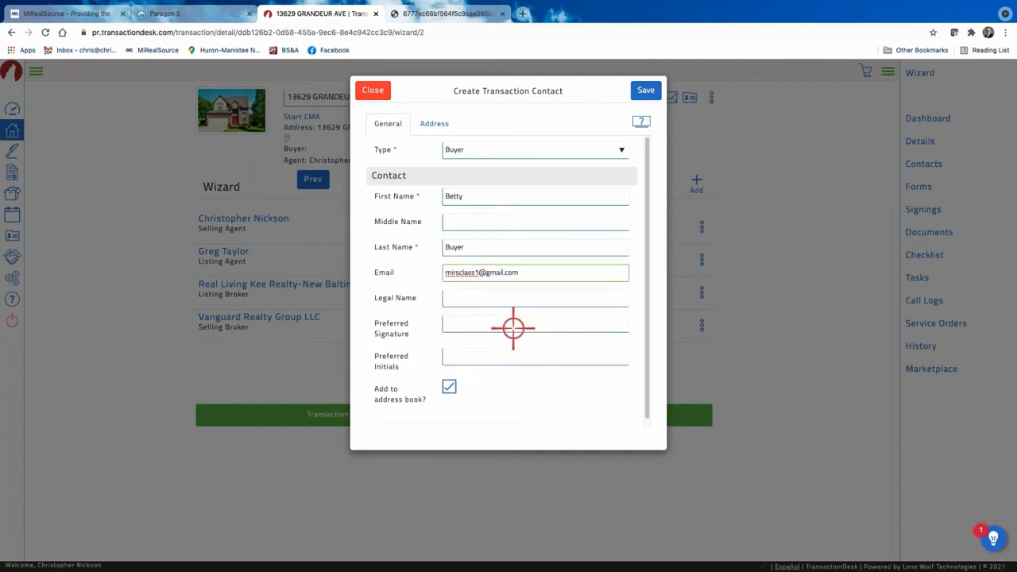
Complete the buyer's full legal name, check the Address tab, and save the contact.
click(452, 297)
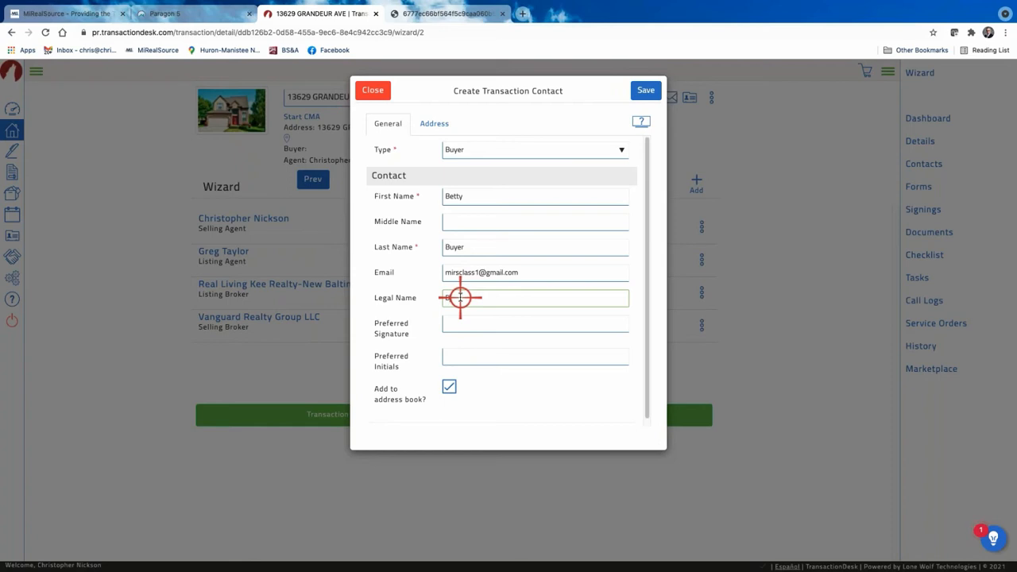
text(thany Buyer)
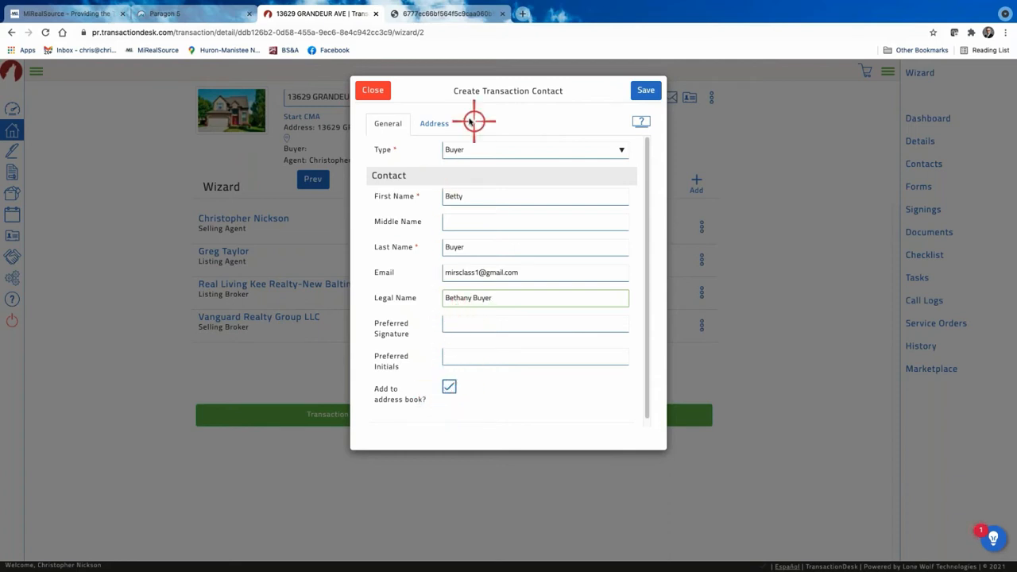
click(434, 125)
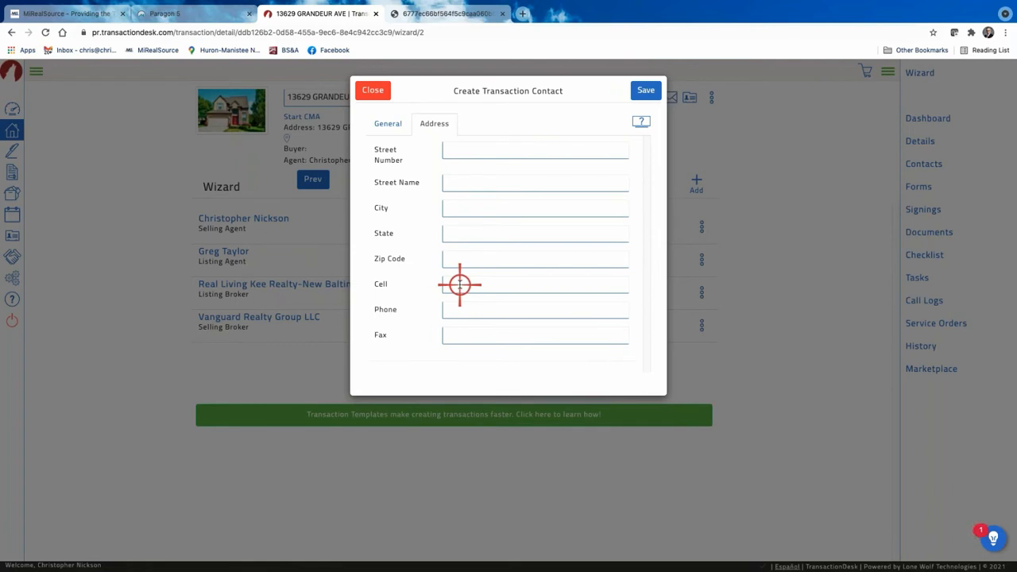
click(389, 124)
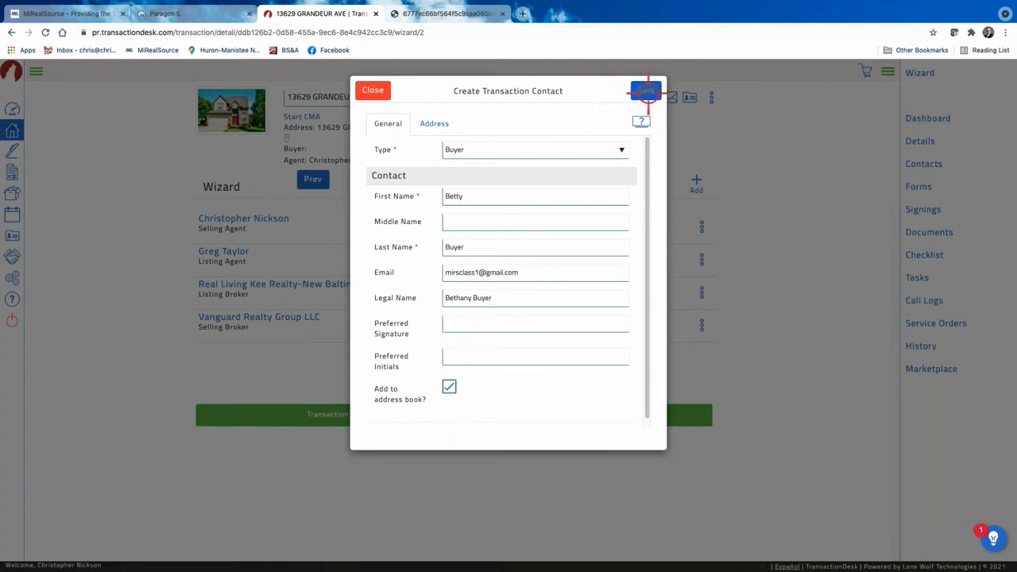
click(648, 92)
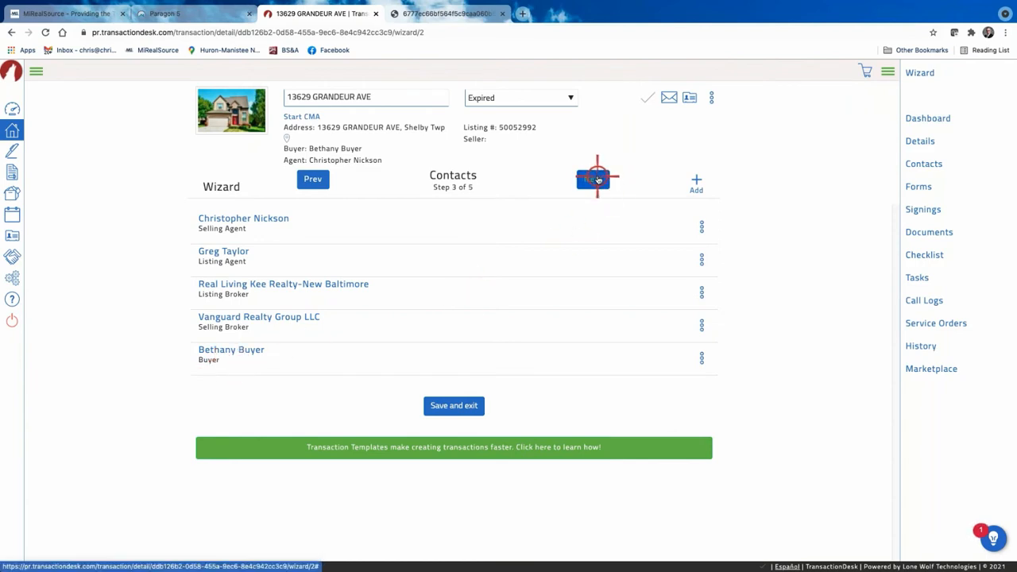
Advance the transaction wizard from the Contacts step to the Forms step.
click(598, 180)
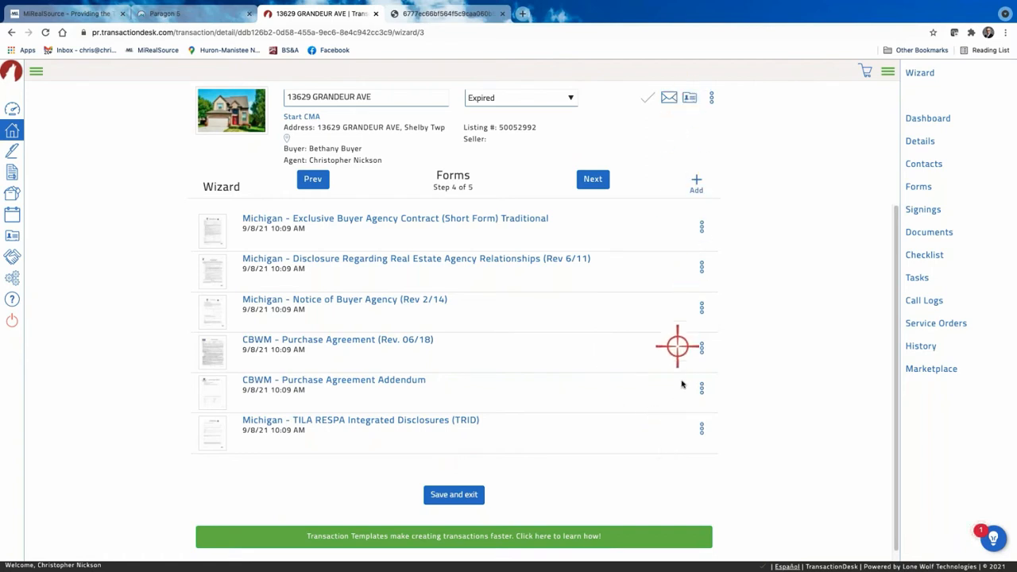
Delete the Michigan - TILA RESPA Integrated Disclosures (TRID) form and confirm the removal.
click(701, 434)
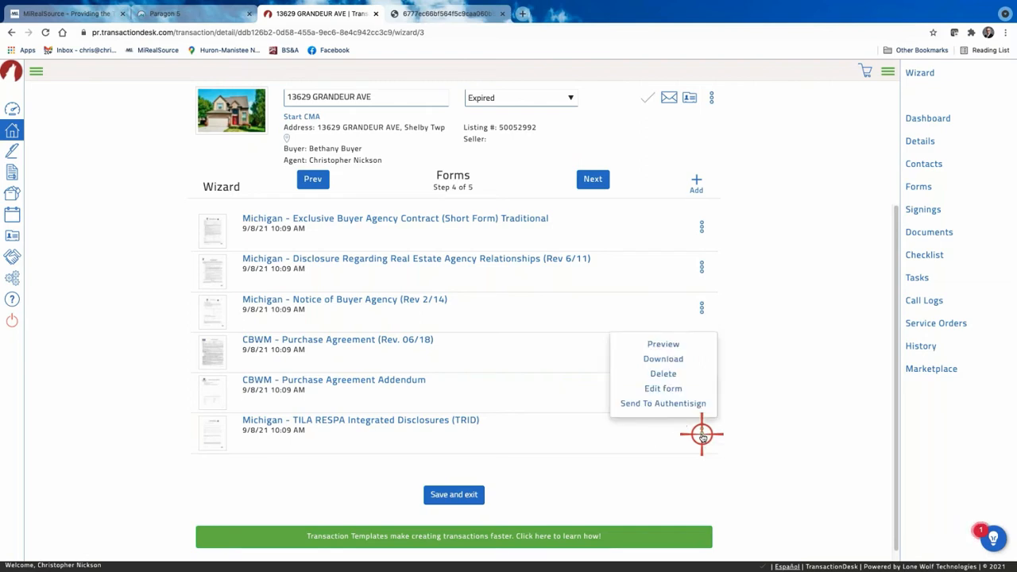
click(658, 374)
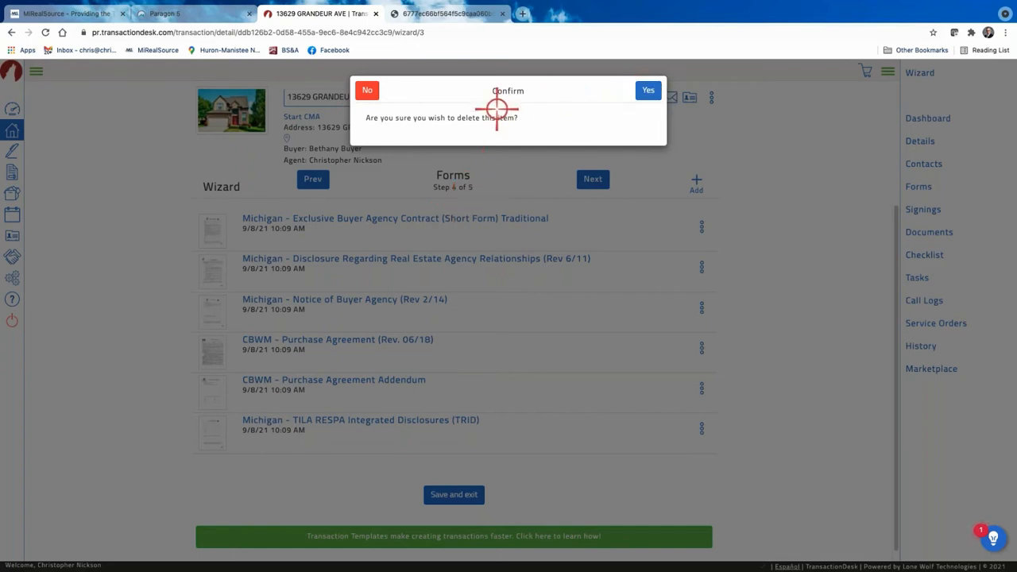
click(646, 92)
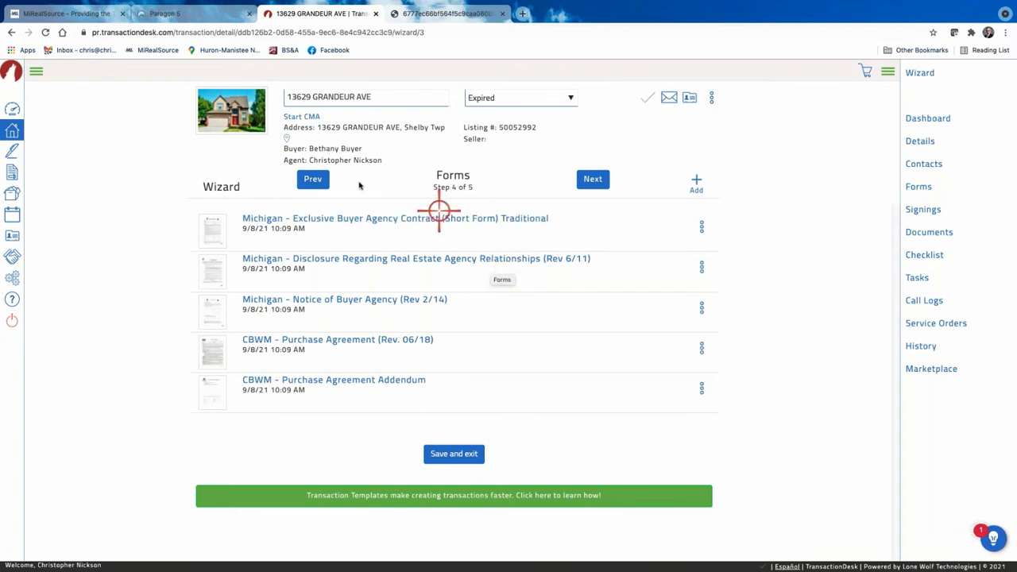
Start adding a form and open the MiRealSource Forms folder.
click(697, 182)
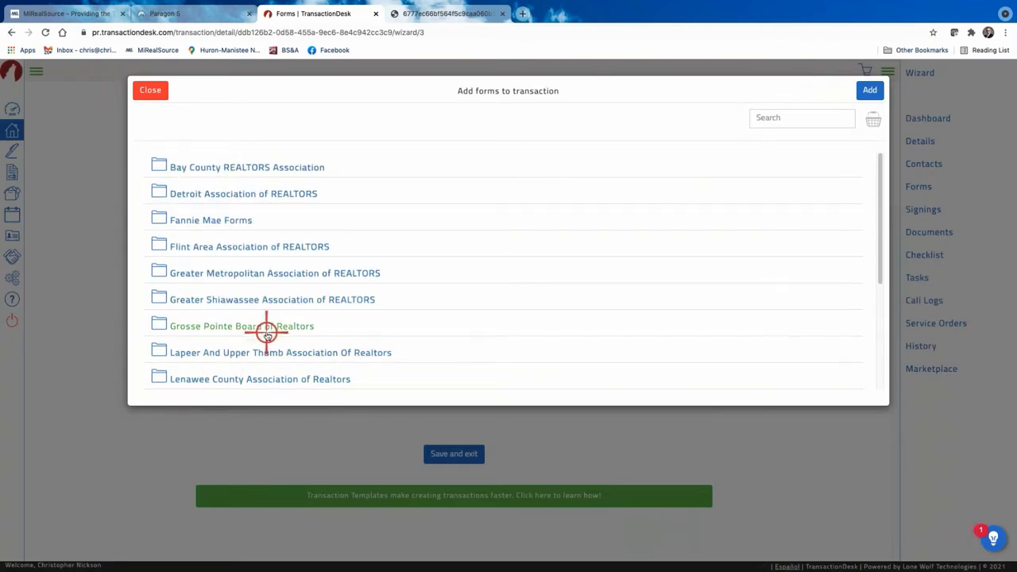
scroll(266, 332, down, 1)
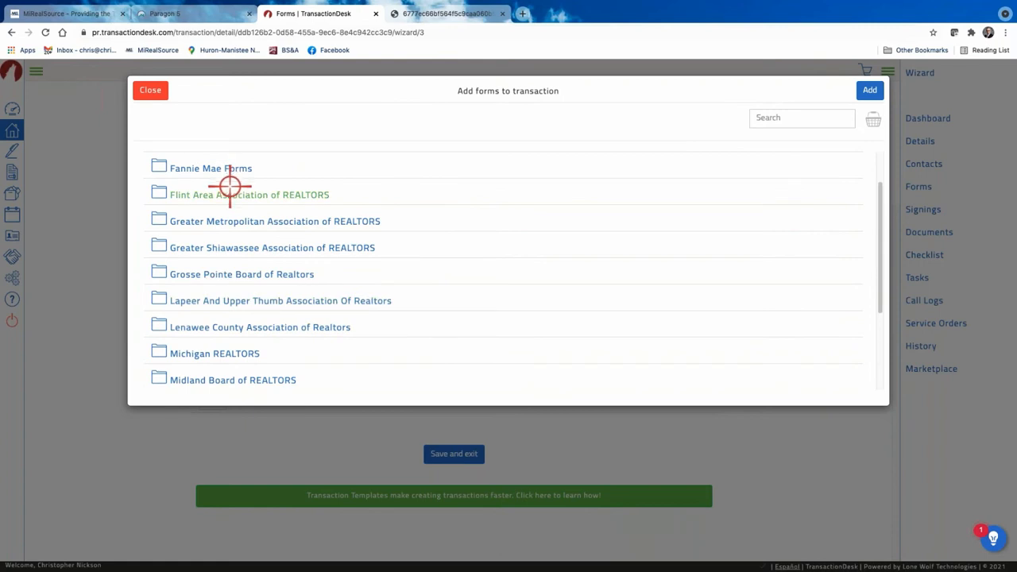
scroll(229, 185, up, 1)
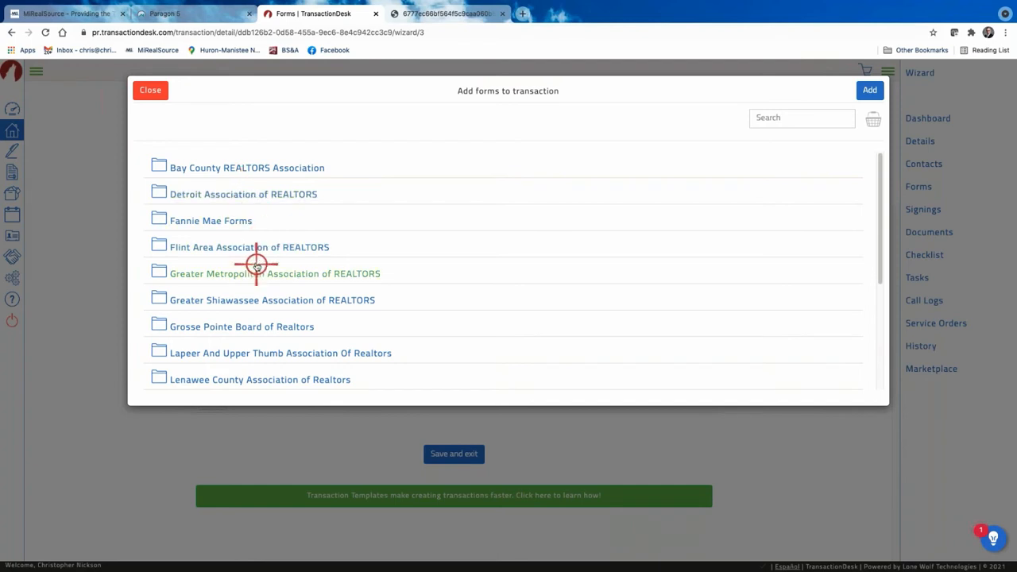
scroll(256, 263, down, 1)
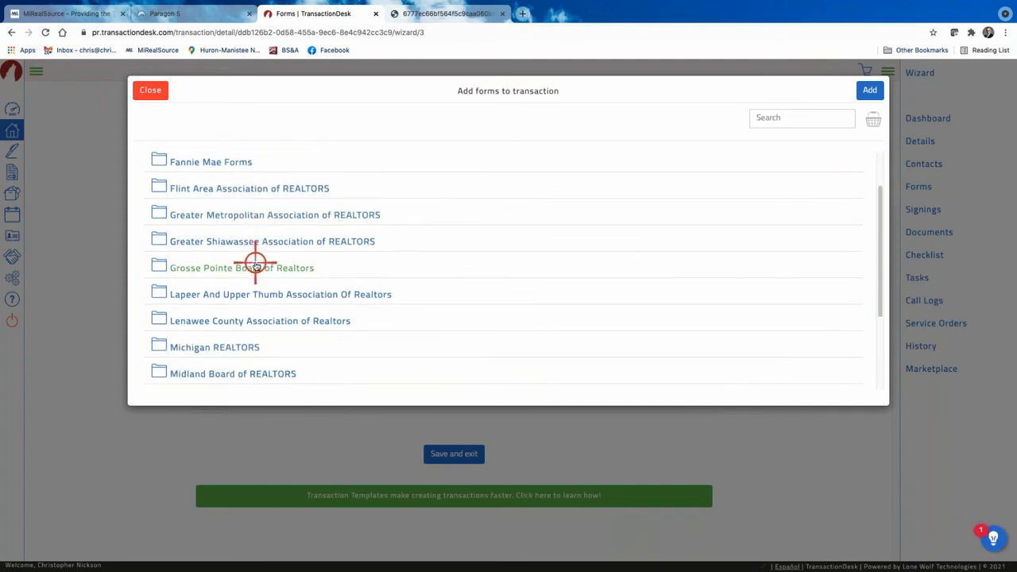
scroll(256, 263, down, 2)
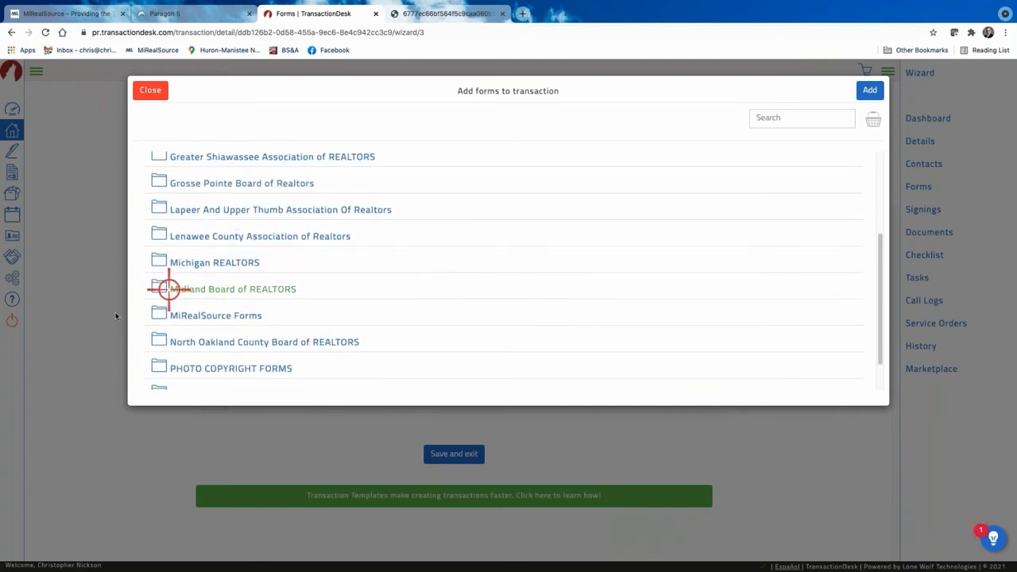
click(223, 316)
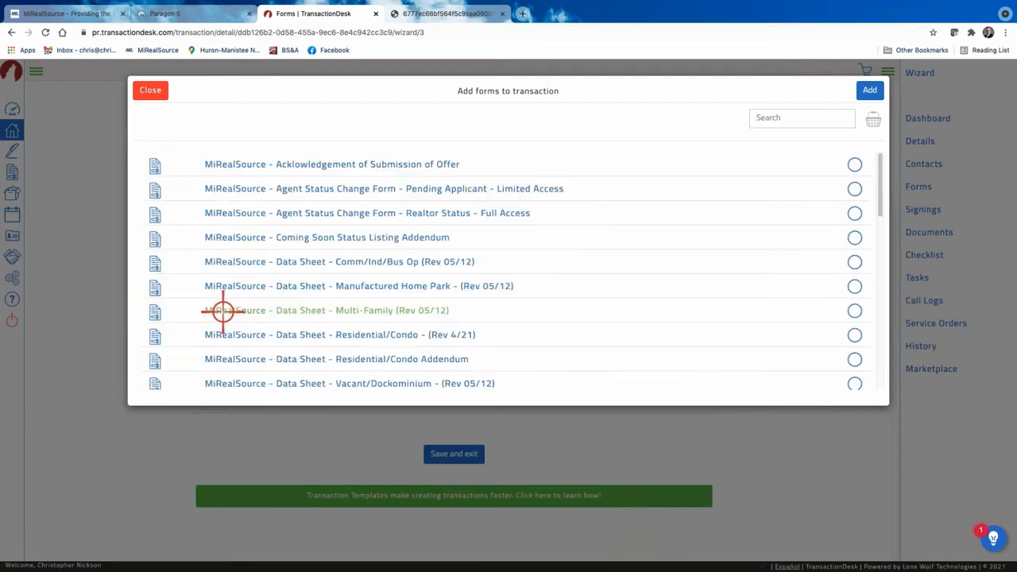
Select MiRealSource - Transaction Cover Sheet and add it to the transaction.
scroll(477, 326, down, 2)
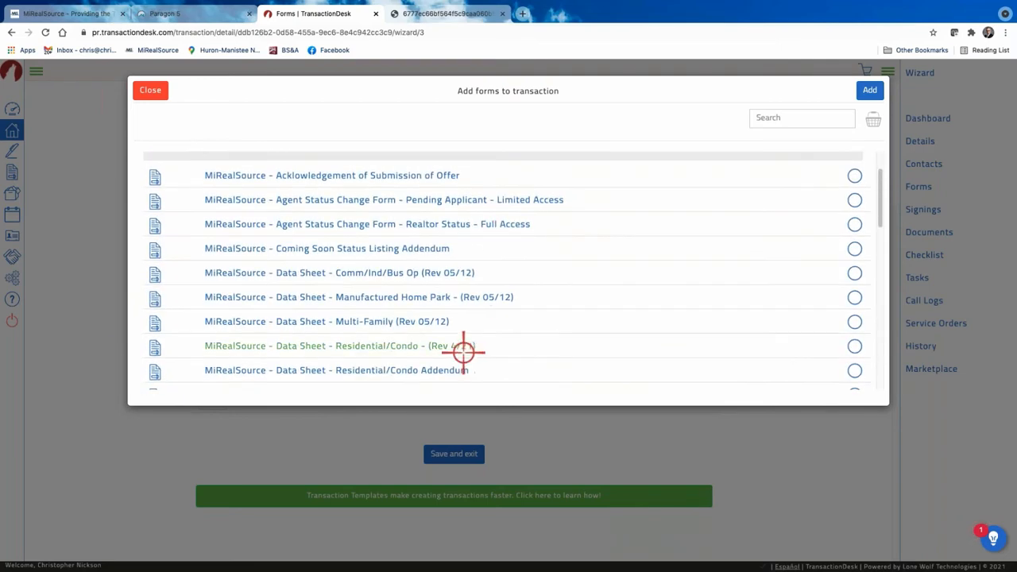
scroll(509, 342, down, 5)
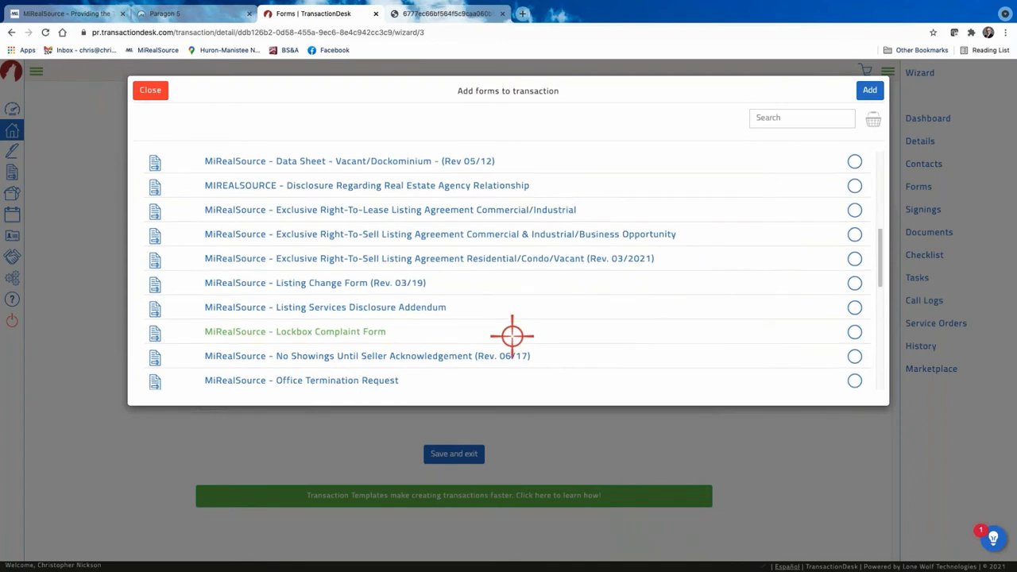
scroll(469, 345, down, 2)
scroll(479, 345, down, 1)
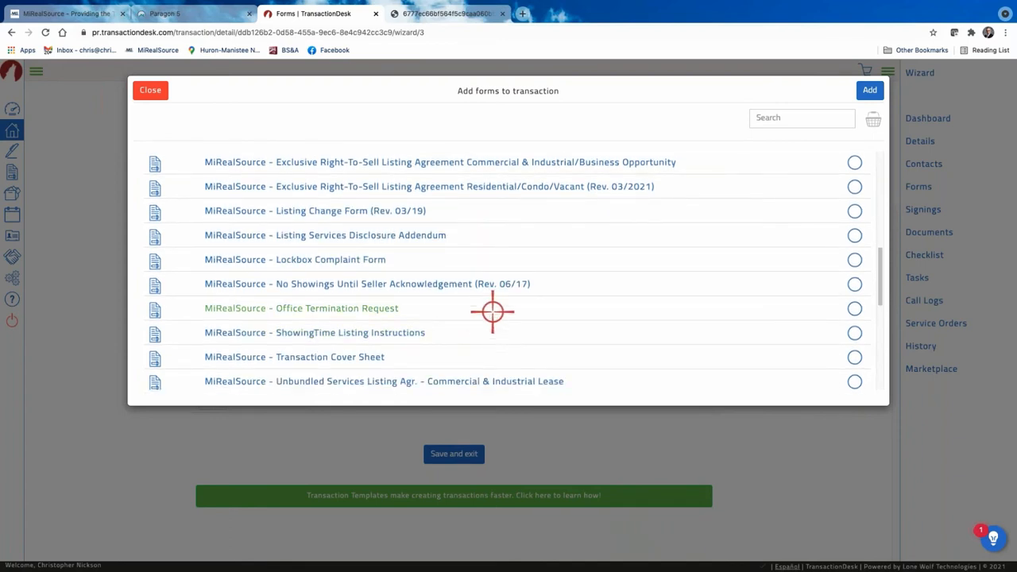
scroll(490, 311, down, 2)
scroll(528, 294, down, 1)
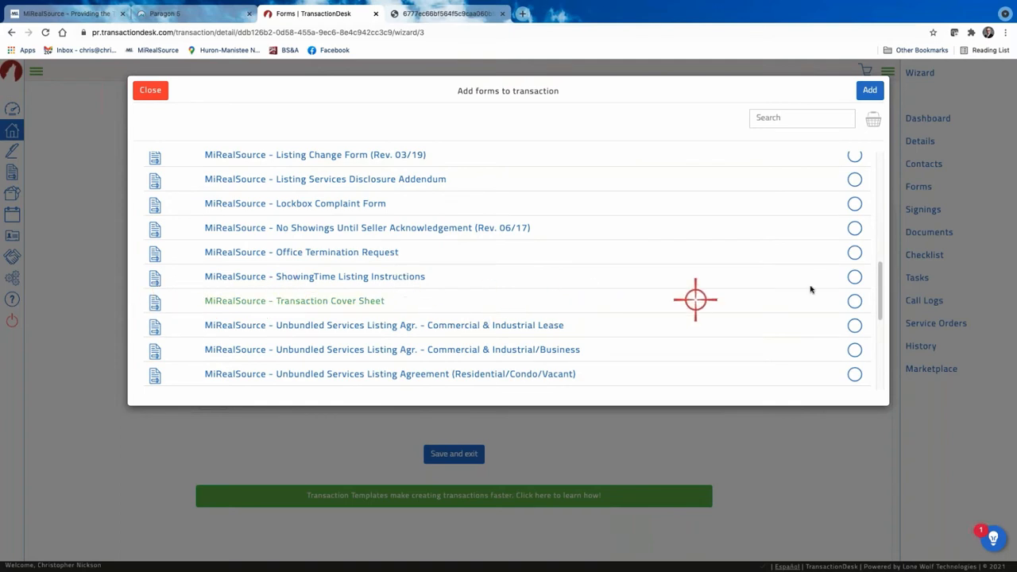
click(855, 300)
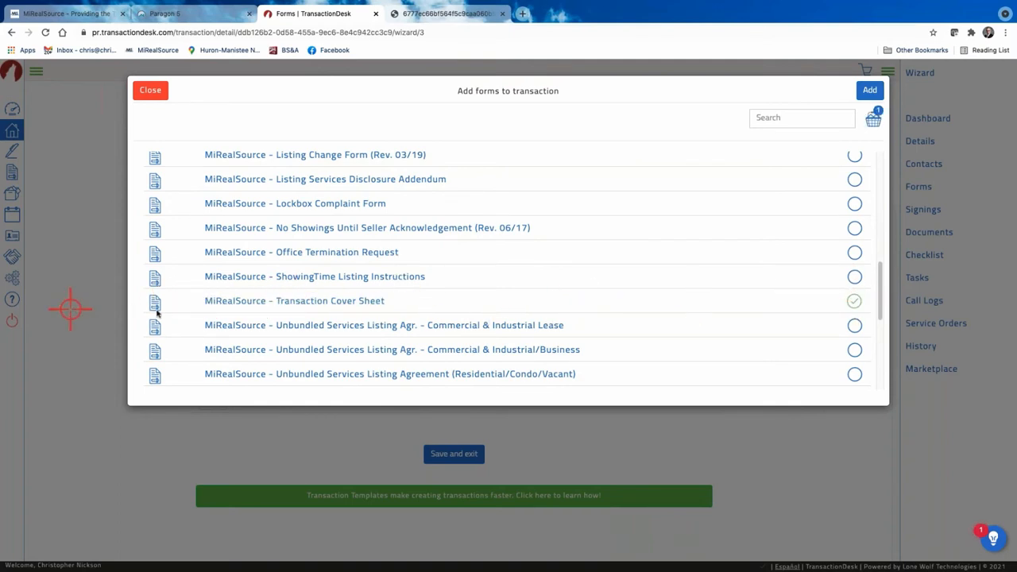
click(870, 90)
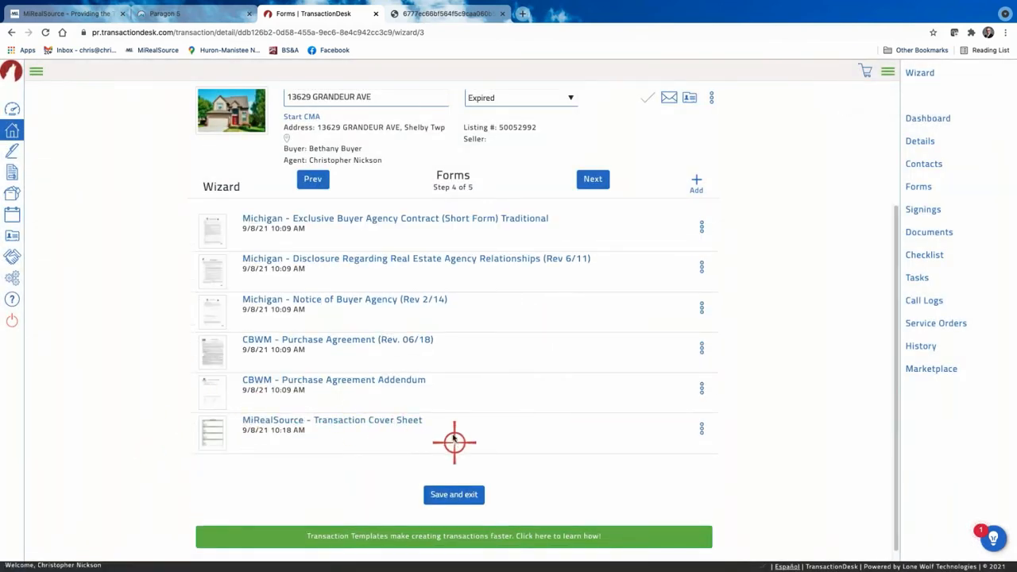
Advance the wizard to the Documents step, 5 of 5, listing four PDFs.
click(593, 180)
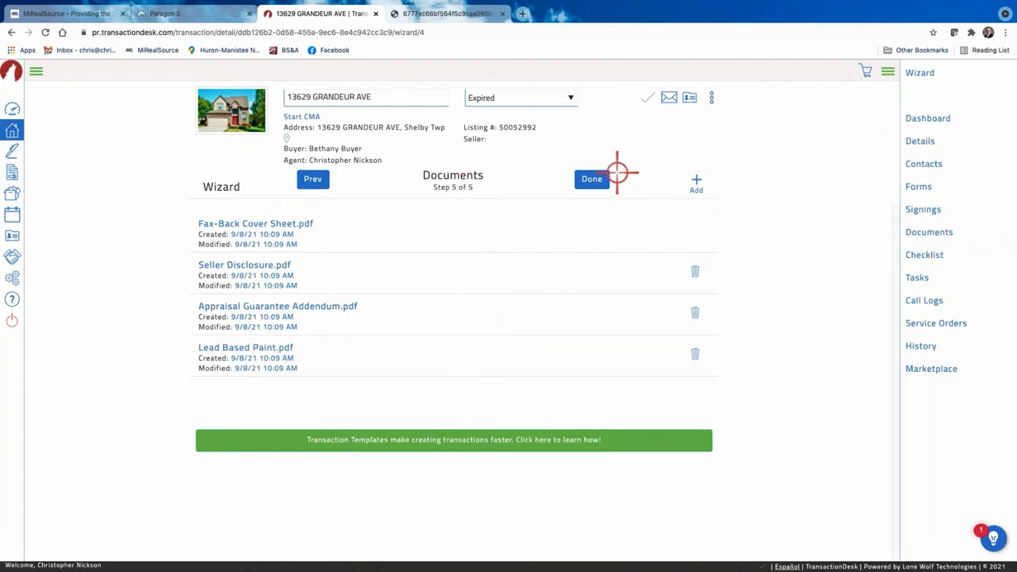
Finish the transaction setup with Done and go to the Agent Dashboard.
click(592, 179)
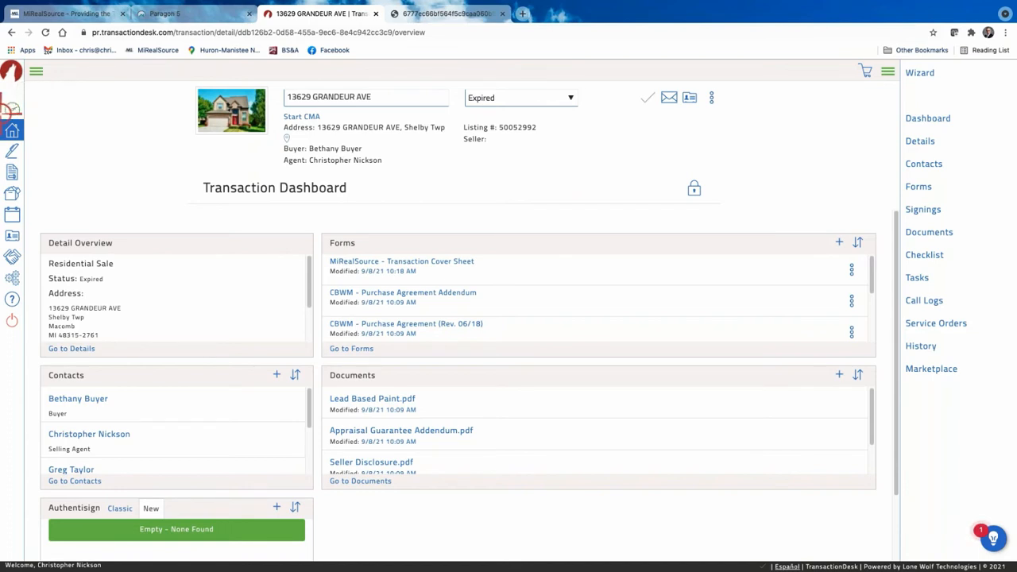
click(14, 109)
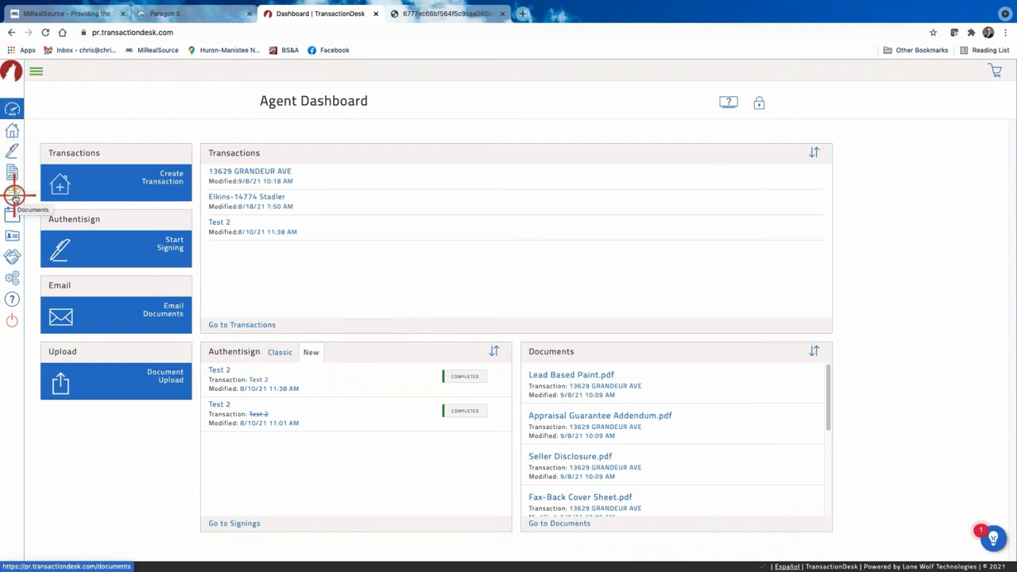
click(14, 278)
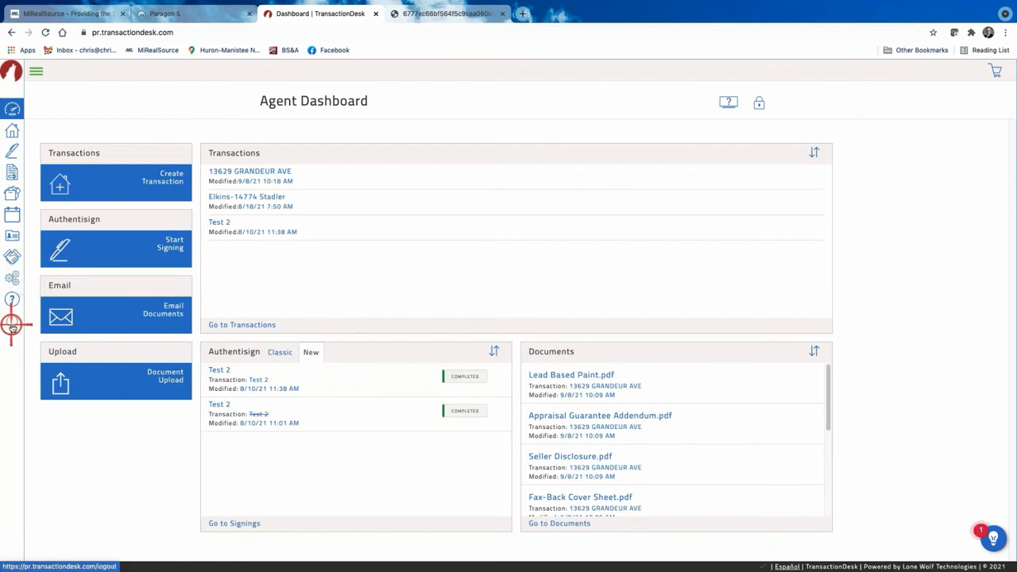
click(35, 71)
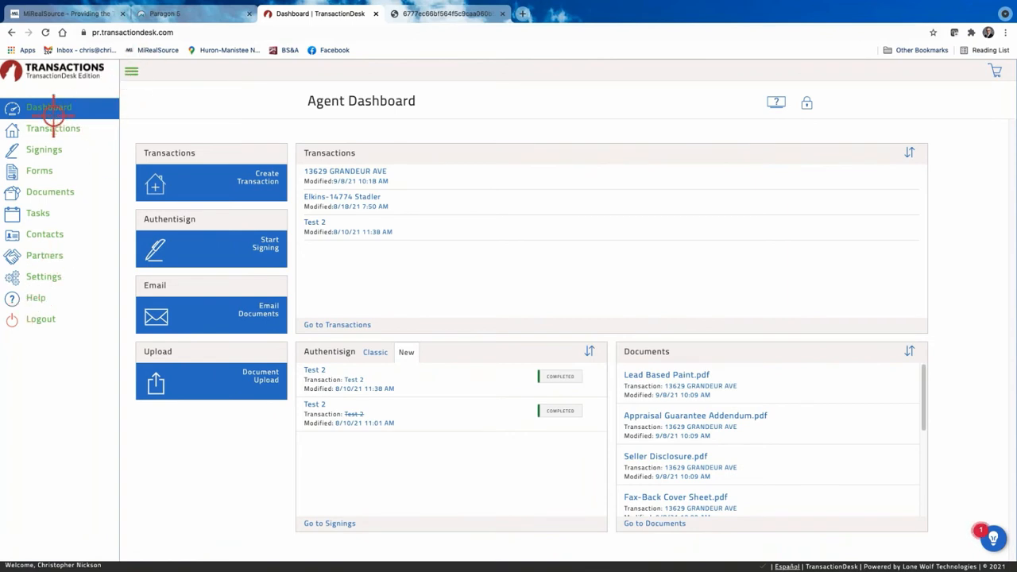
click(134, 72)
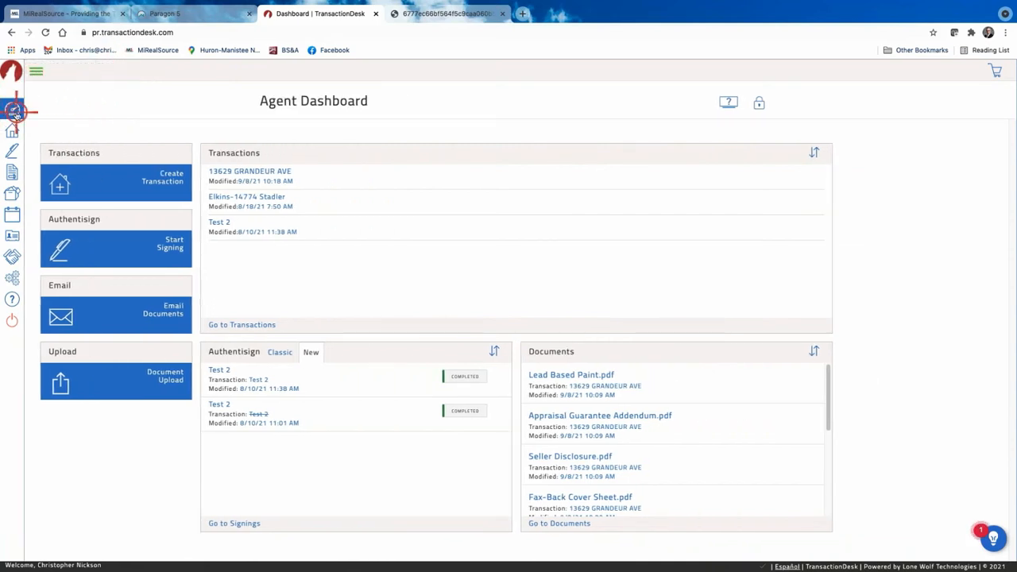
click(36, 71)
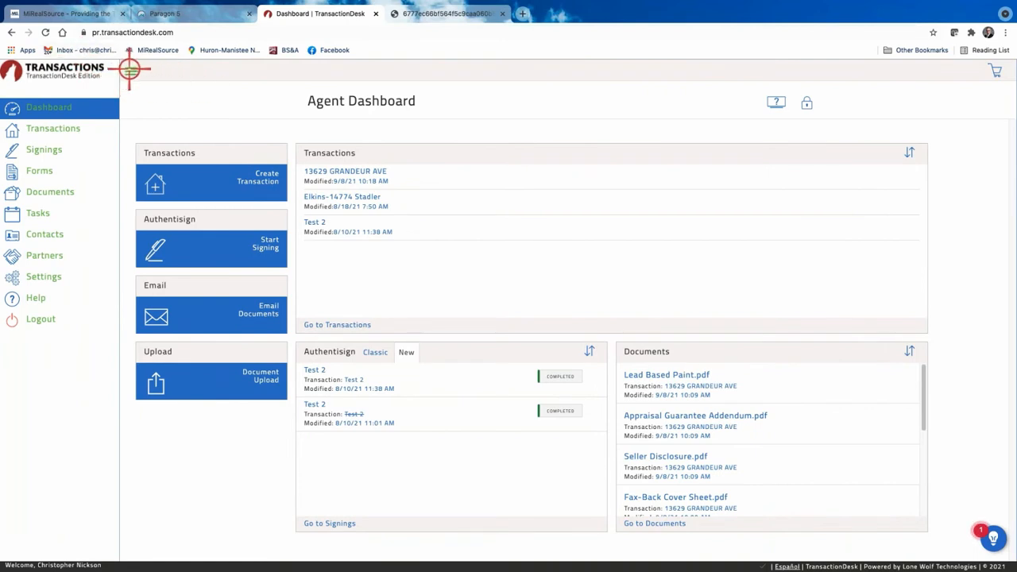
click(130, 70)
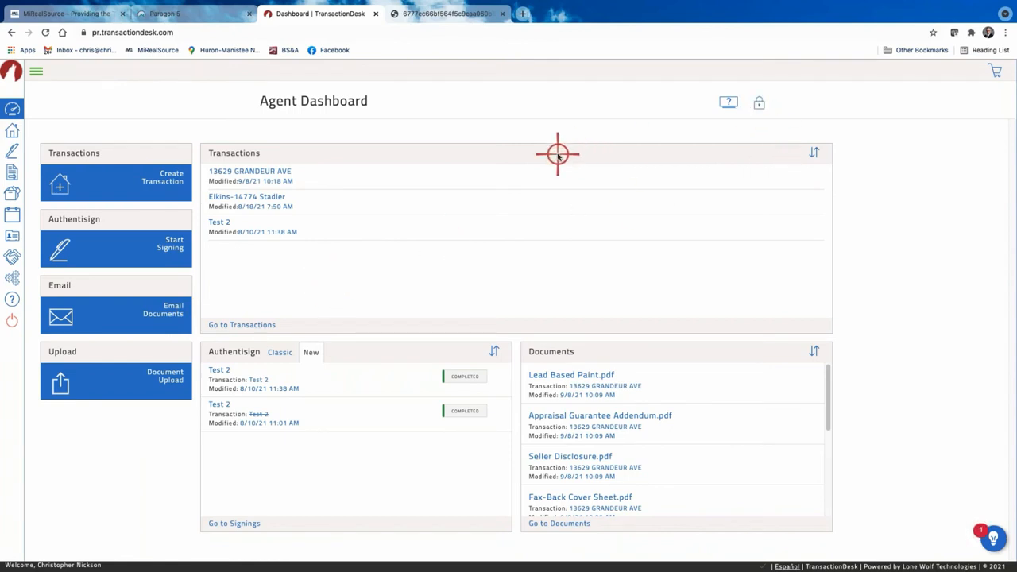
click(759, 104)
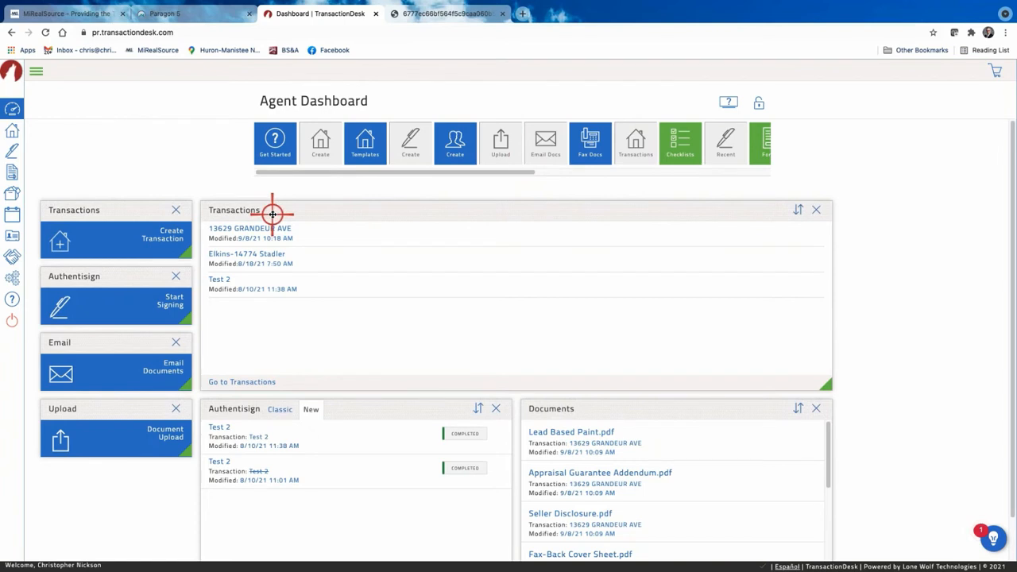
scroll(870, 413, down, 1)
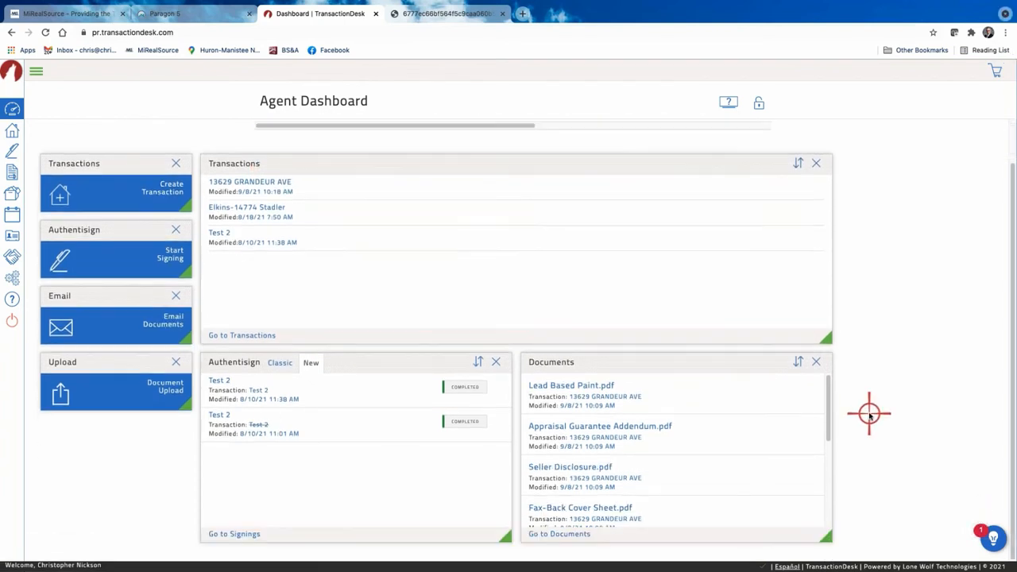
scroll(904, 357, up, 1)
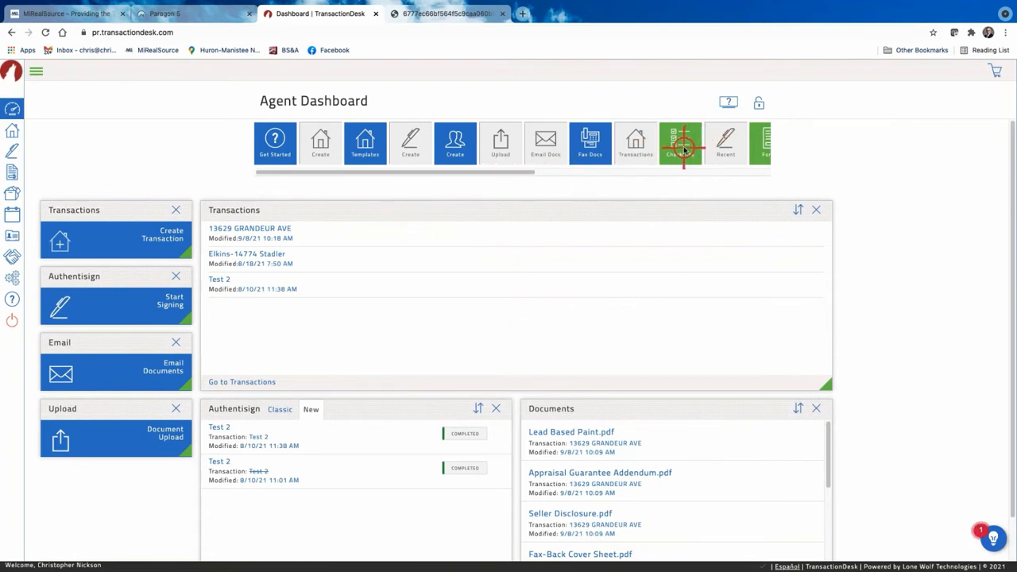
drag(683, 159, 862, 321)
scroll(862, 321, down, 3)
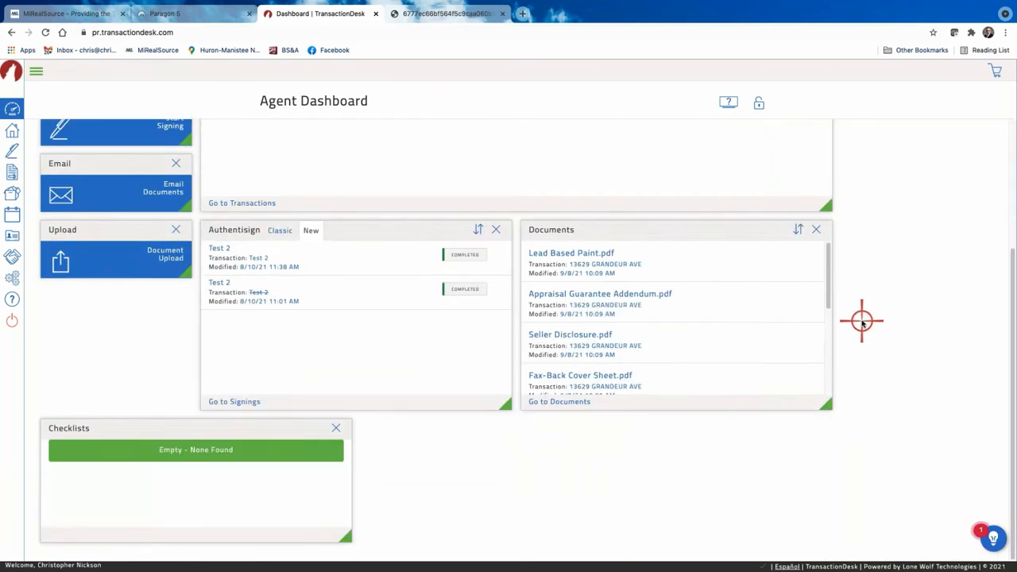
drag(253, 426, 412, 427)
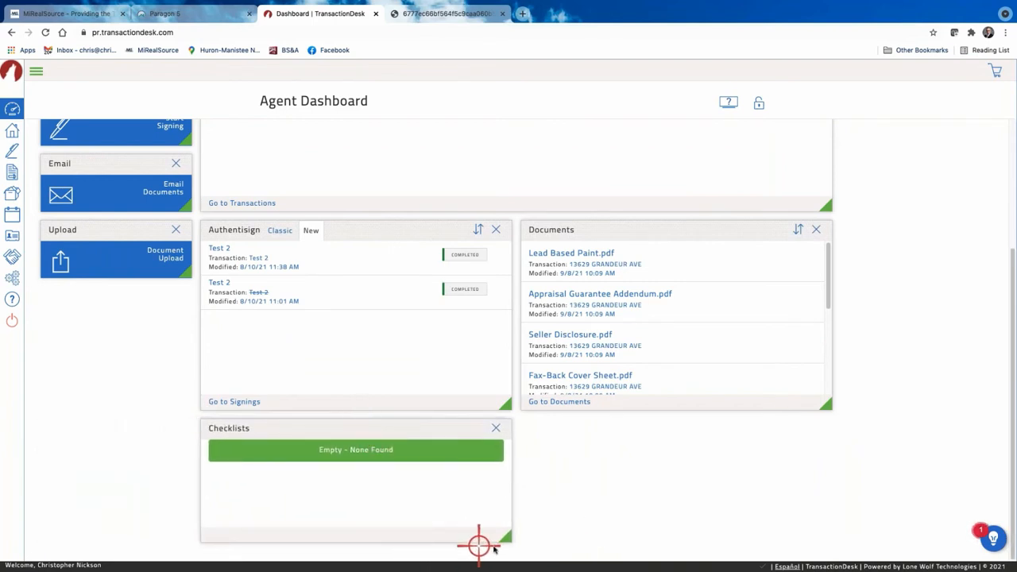
drag(508, 538, 700, 537)
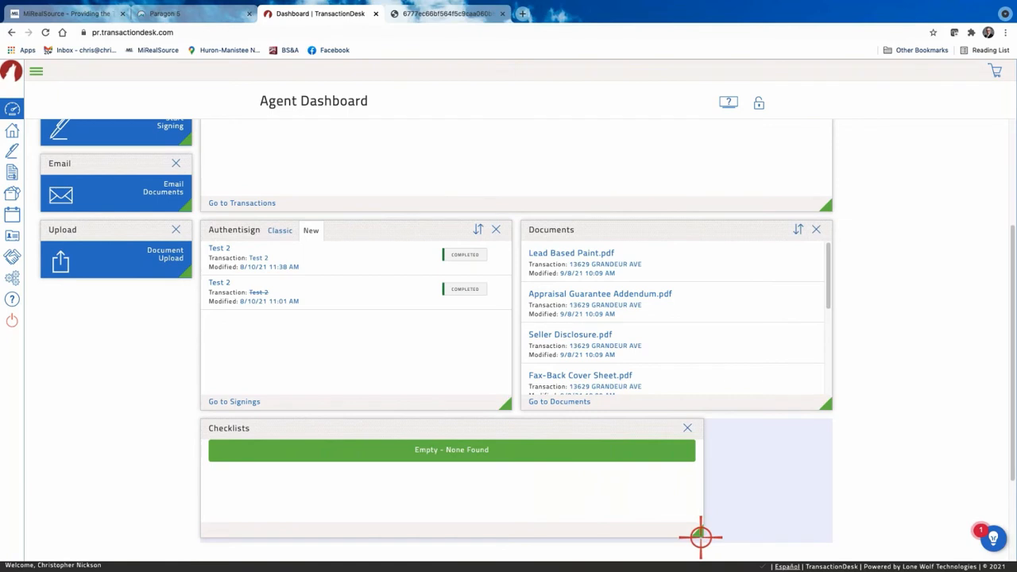
drag(700, 537, 511, 517)
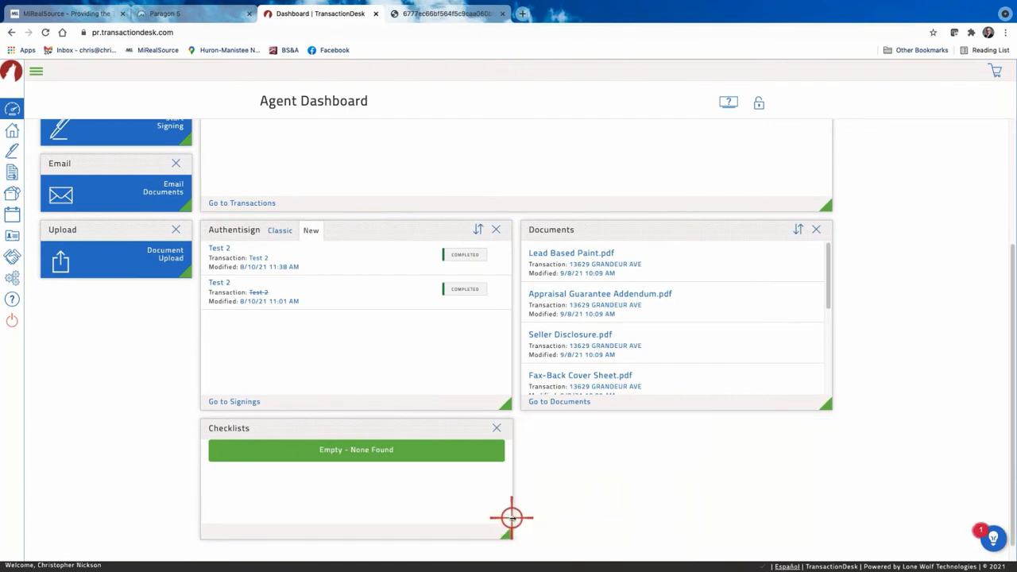
drag(359, 404, 349, 259)
click(406, 359)
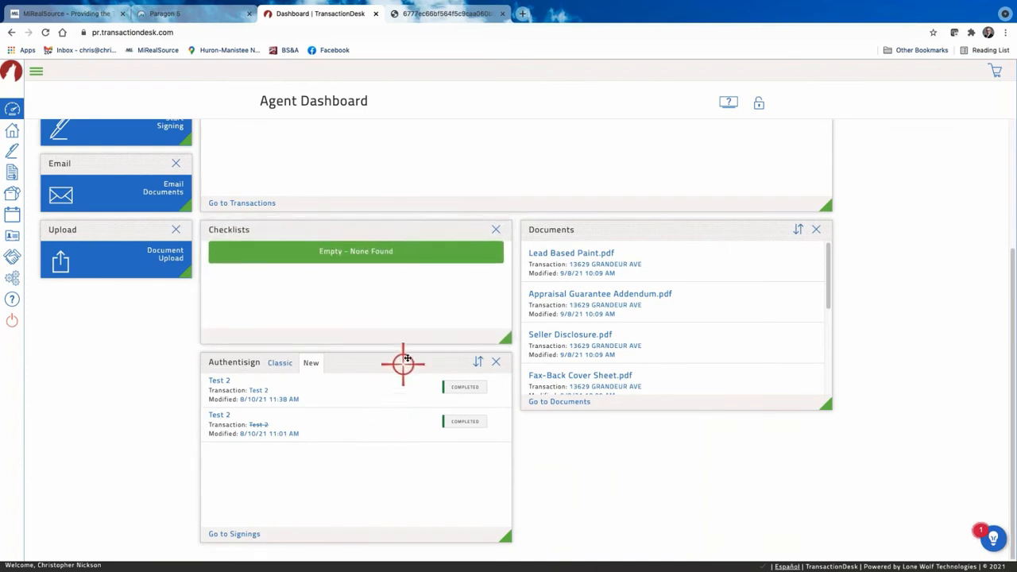
drag(401, 368, 397, 229)
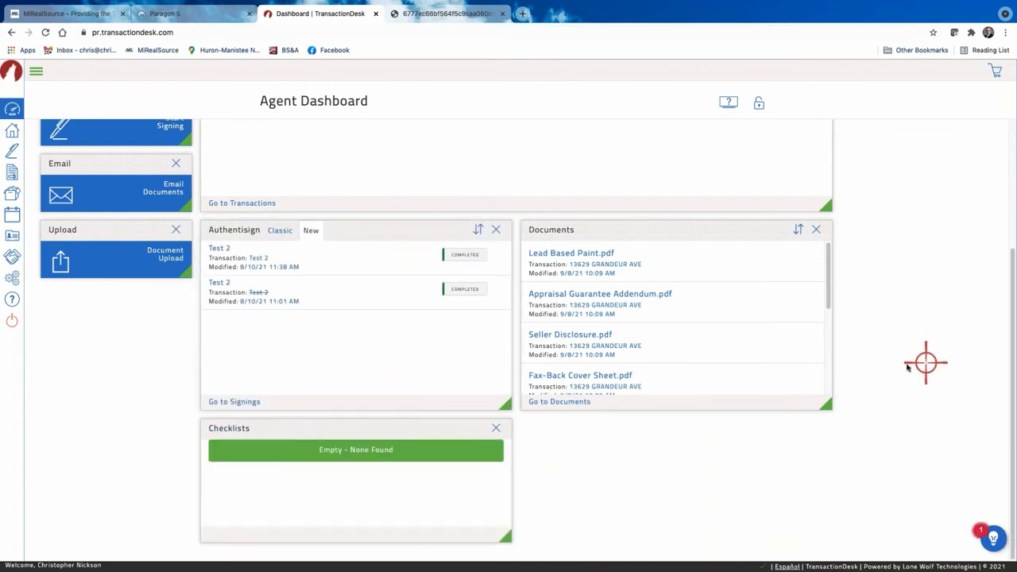
scroll(535, 400, up, 5)
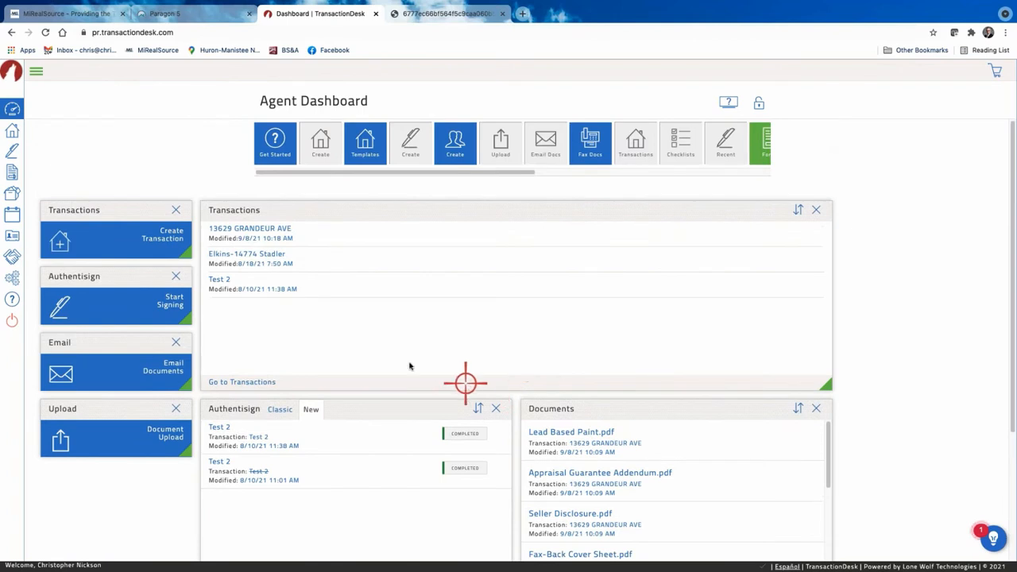
scroll(344, 243, down, 1)
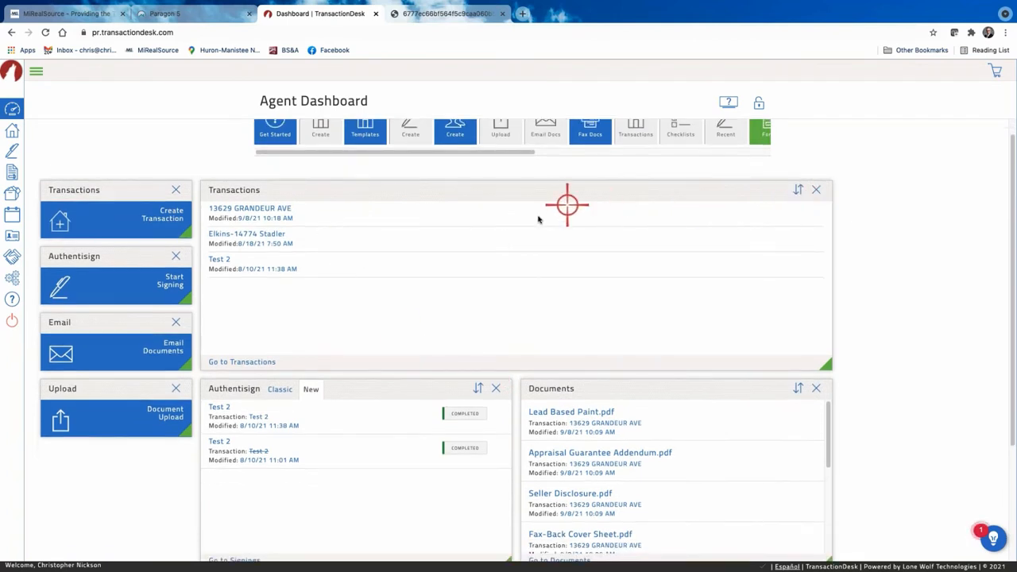
scroll(377, 251, down, 5)
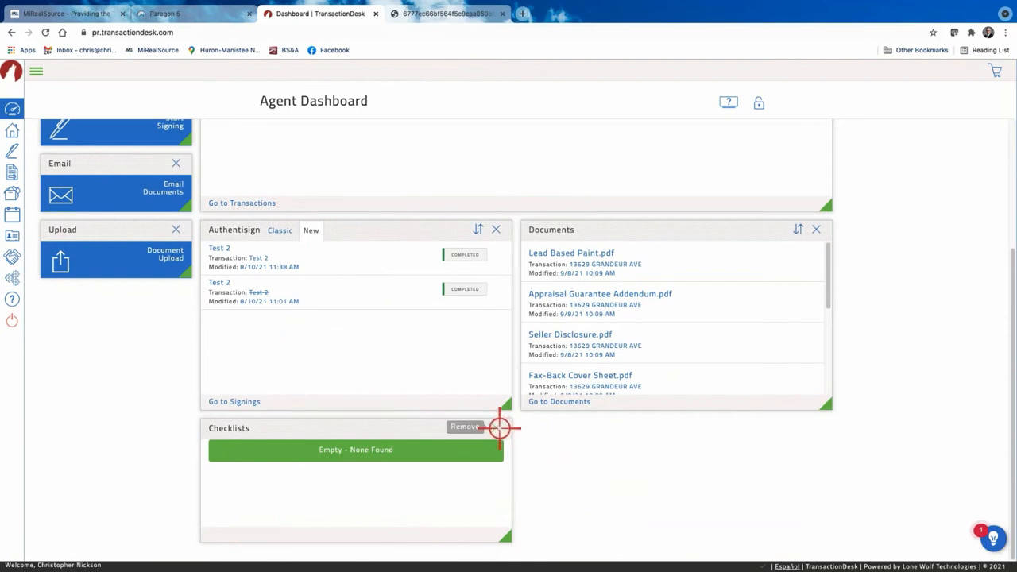
click(496, 427)
scroll(512, 397, up, 5)
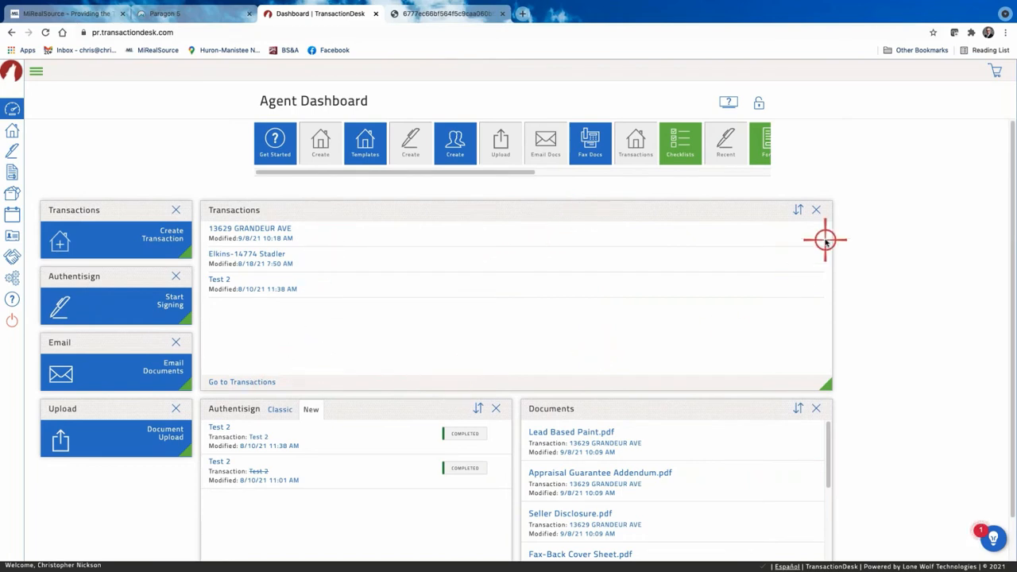
Toggle the Agent Dashboard padlock so the layout ends up locked.
click(760, 103)
click(759, 102)
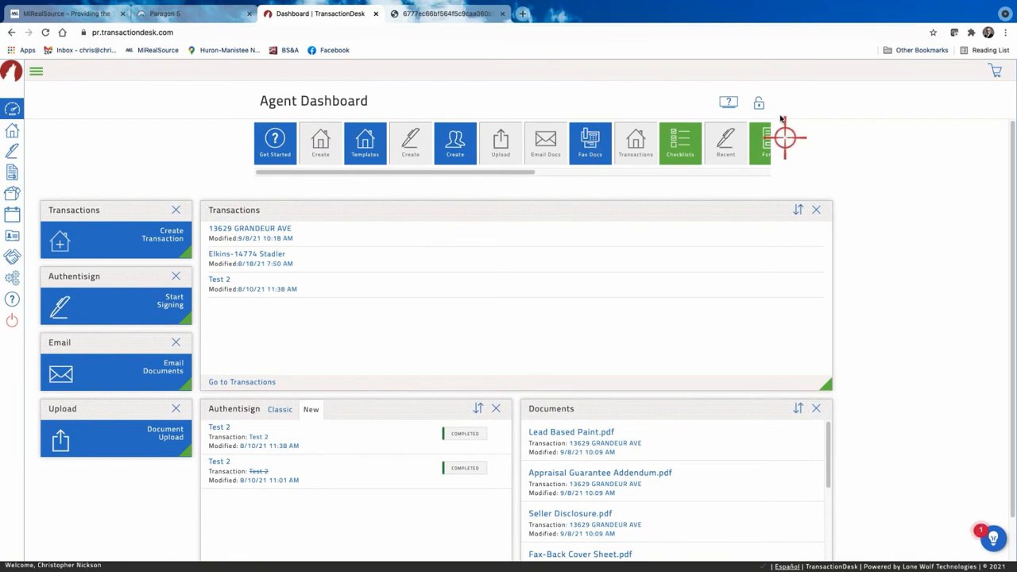
click(758, 103)
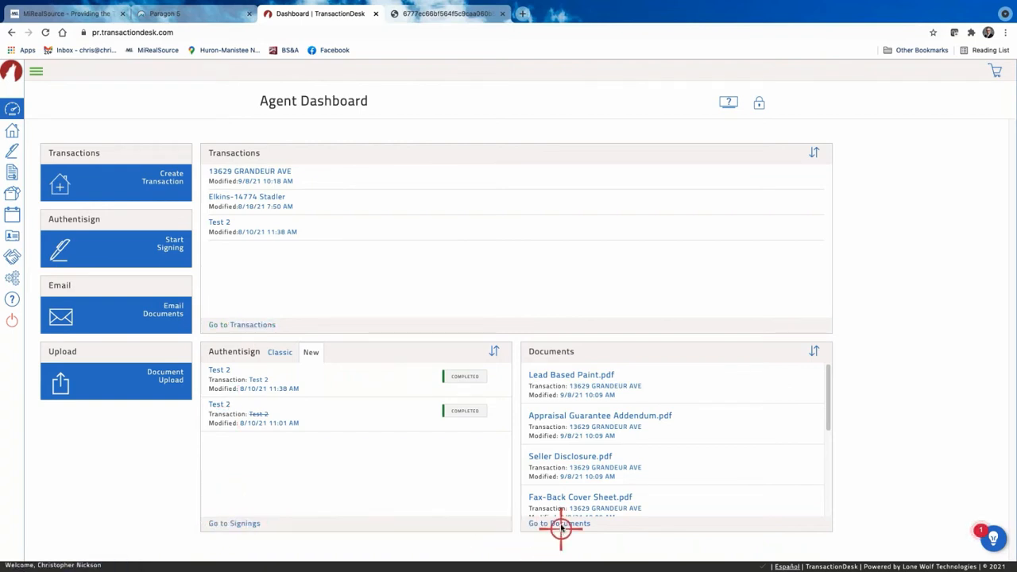
Open the Transactions list and filter it to Active status.
click(243, 326)
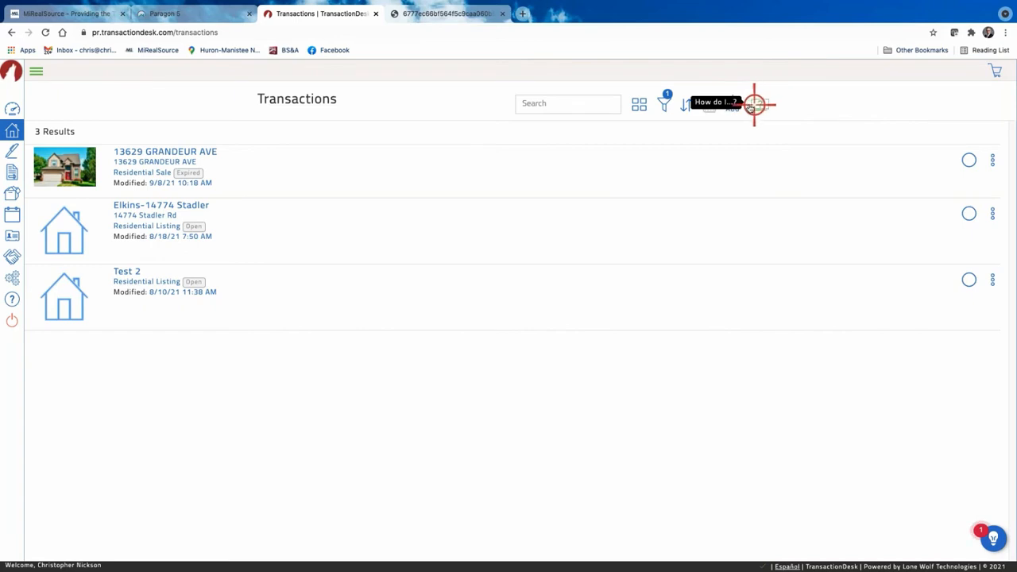
click(666, 106)
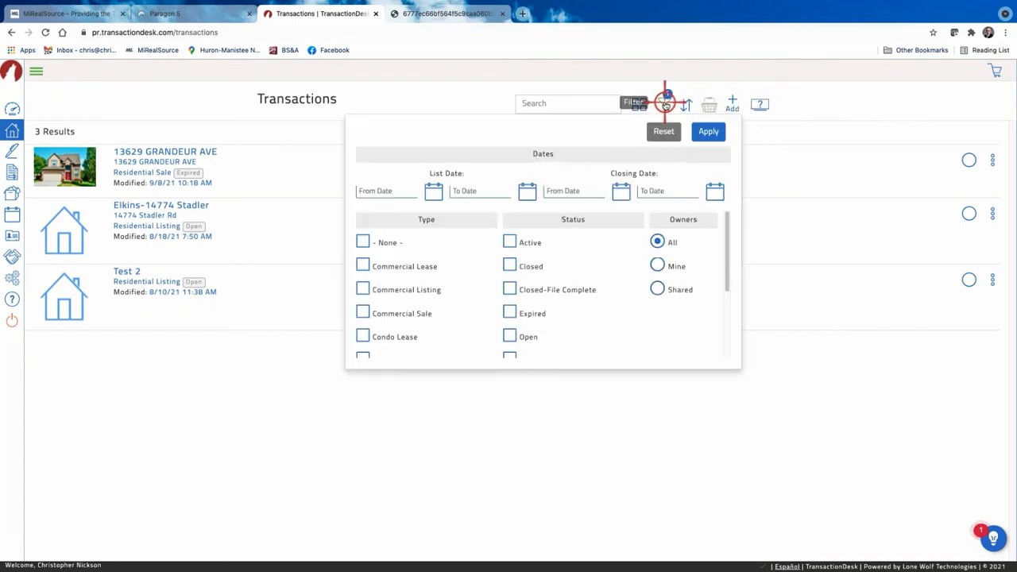
click(509, 242)
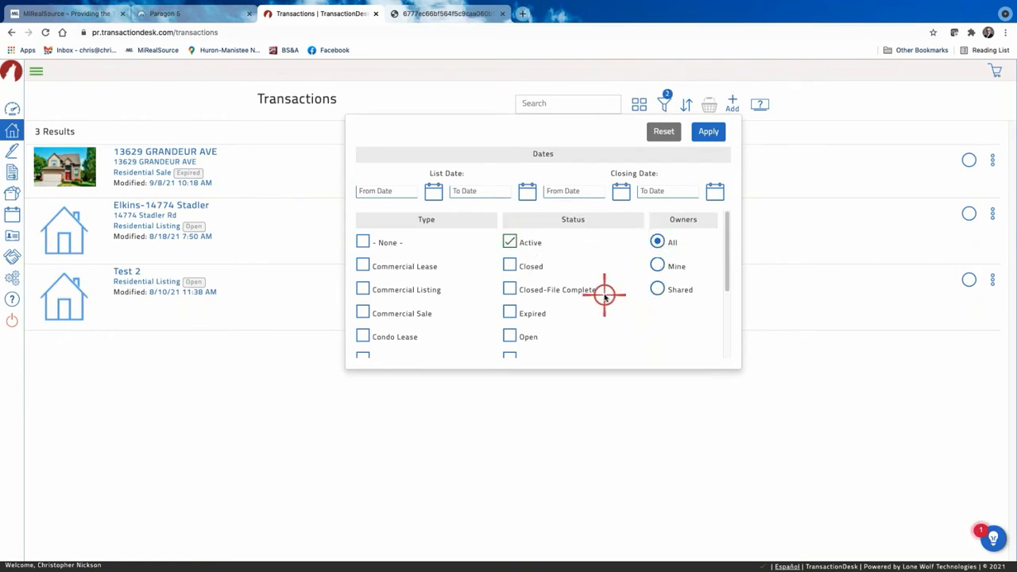
scroll(603, 295, down, 3)
scroll(599, 286, up, 3)
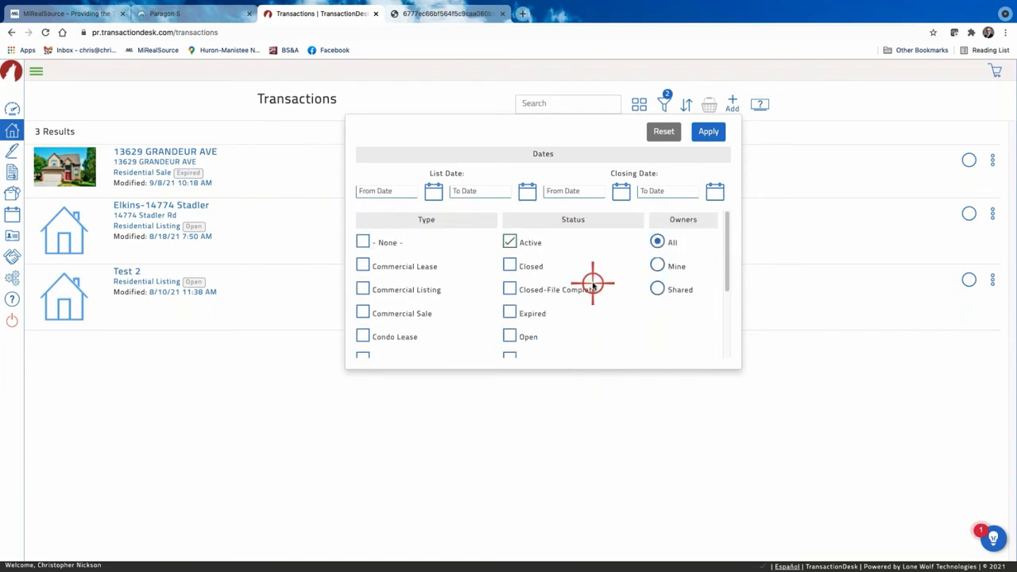
scroll(593, 284, down, 3)
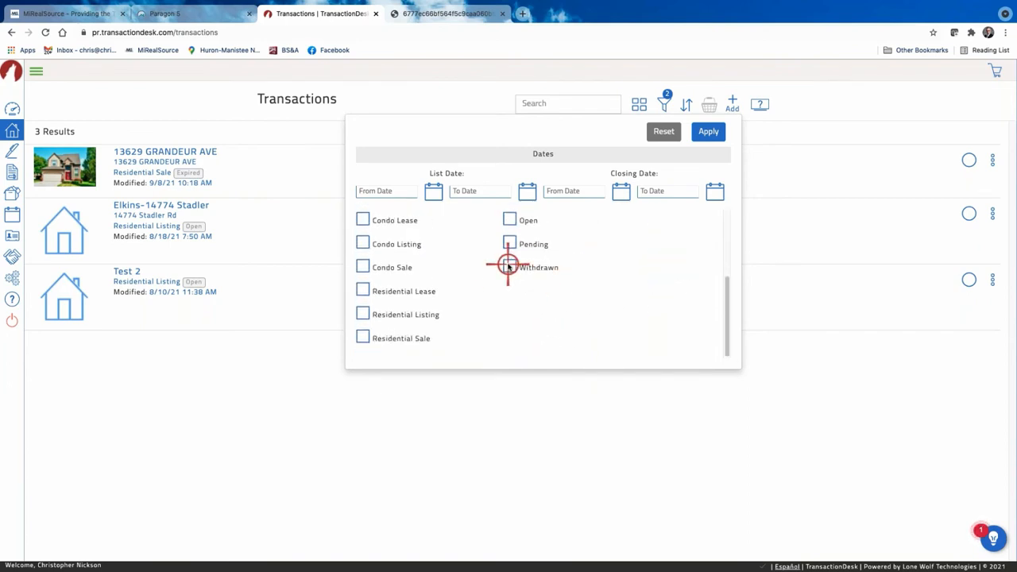
scroll(508, 267, up, 2)
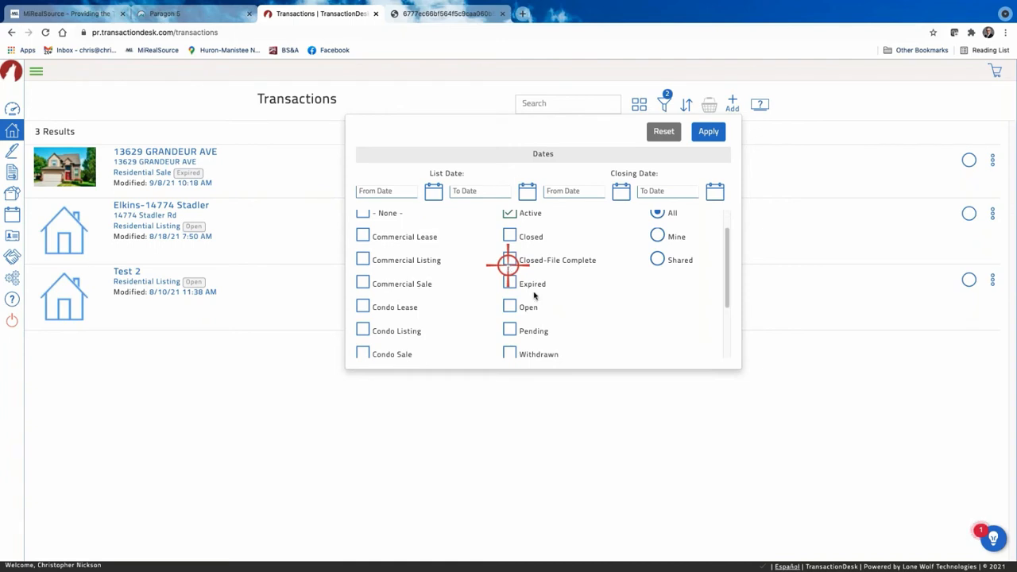
scroll(534, 296, up, 1)
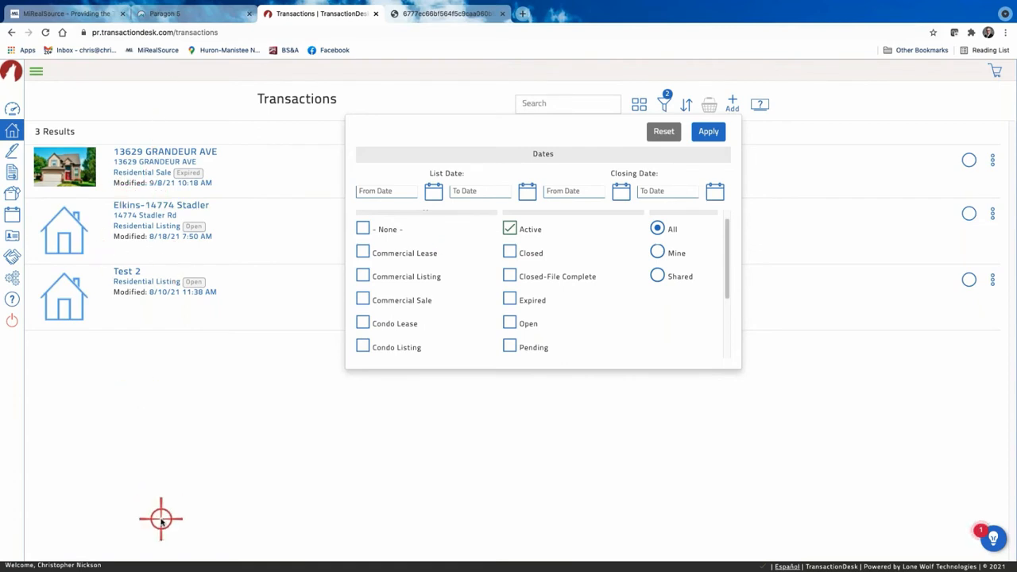
Clear the Active filter, apply and reset it, then return to the Agent Dashboard.
click(510, 229)
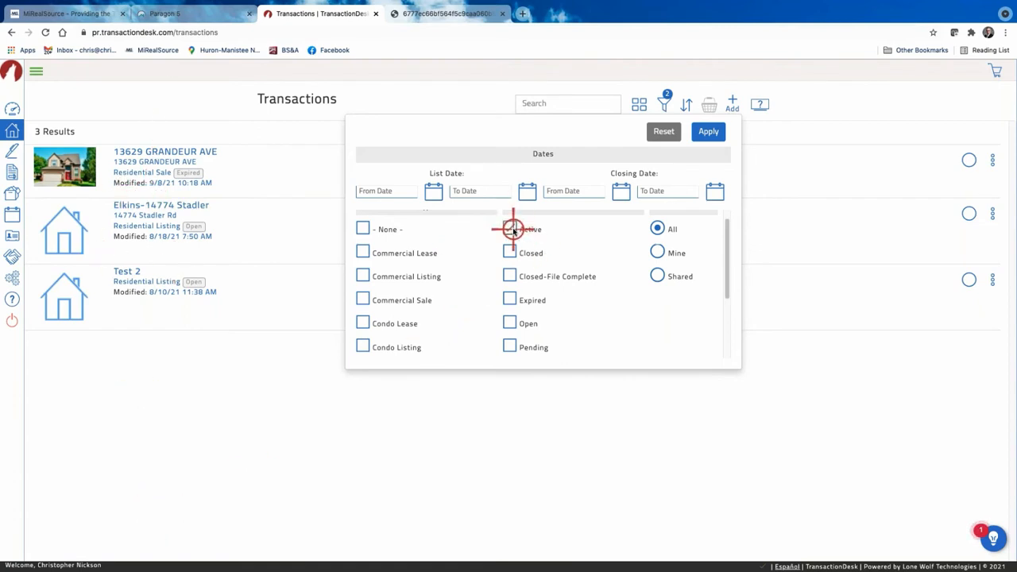
click(711, 133)
click(658, 132)
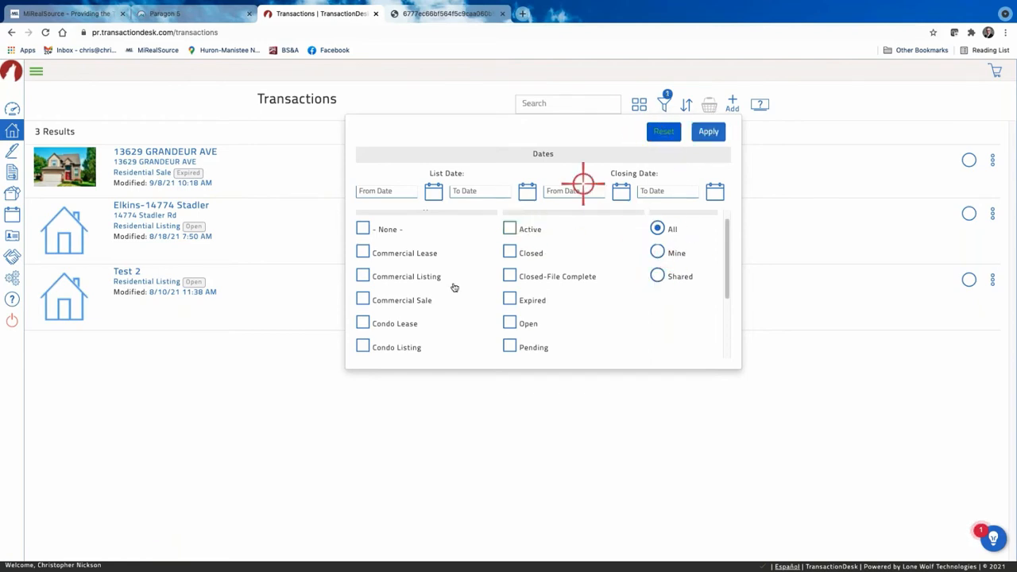
click(843, 308)
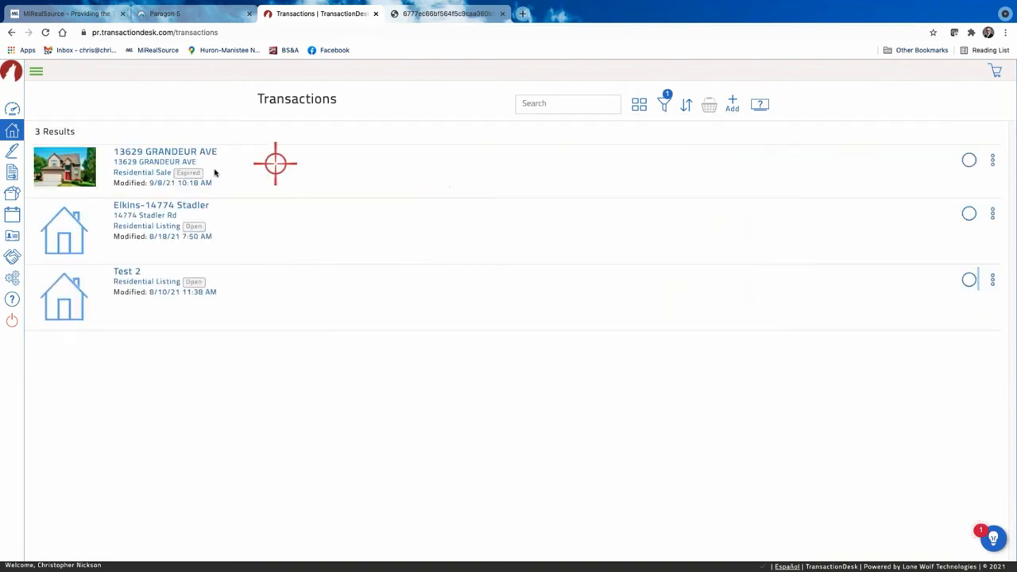
click(12, 113)
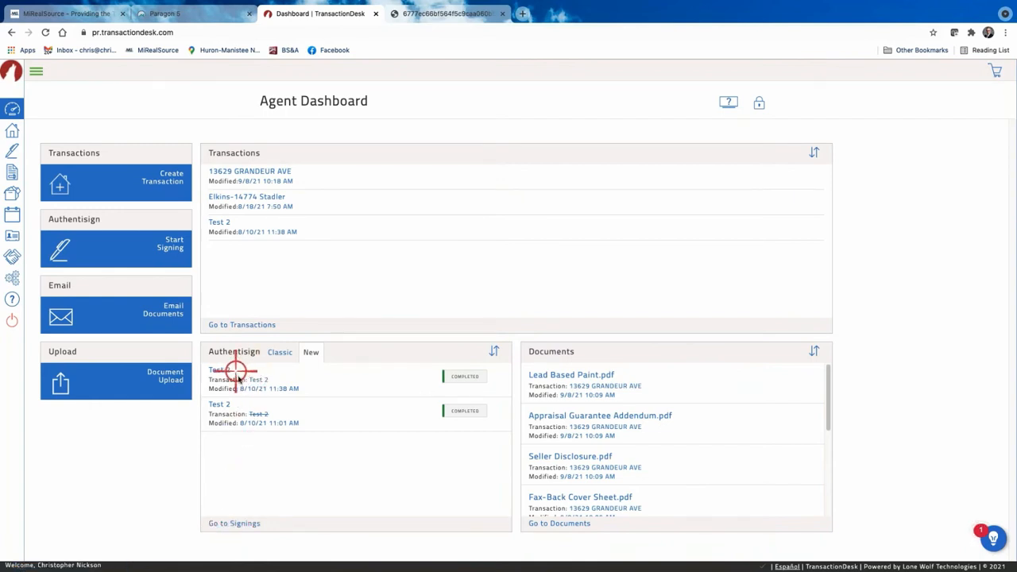
View the Signings list, then return to the Agent Dashboard.
click(235, 525)
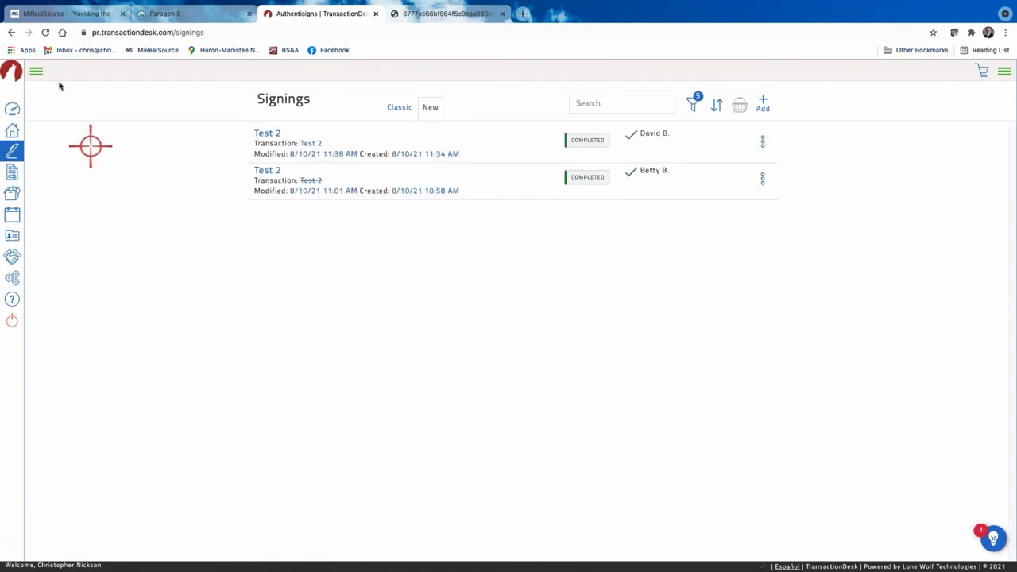
click(16, 109)
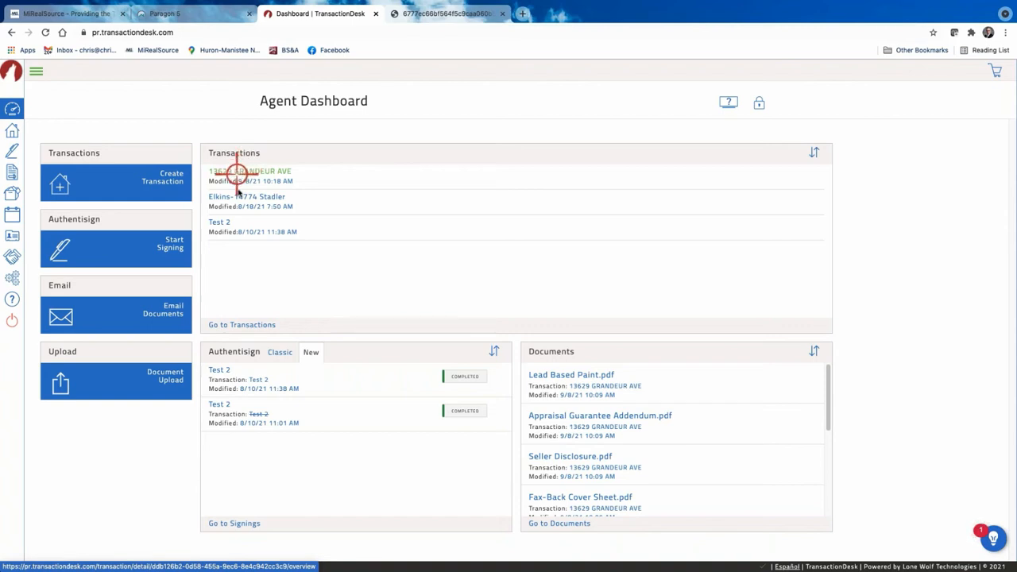
click(252, 172)
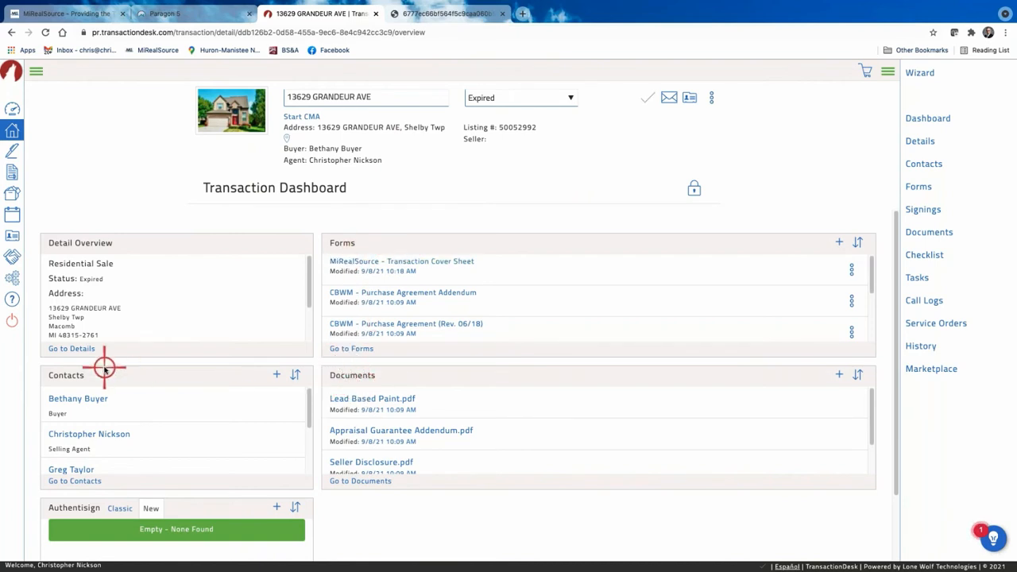
scroll(105, 401, down, 5)
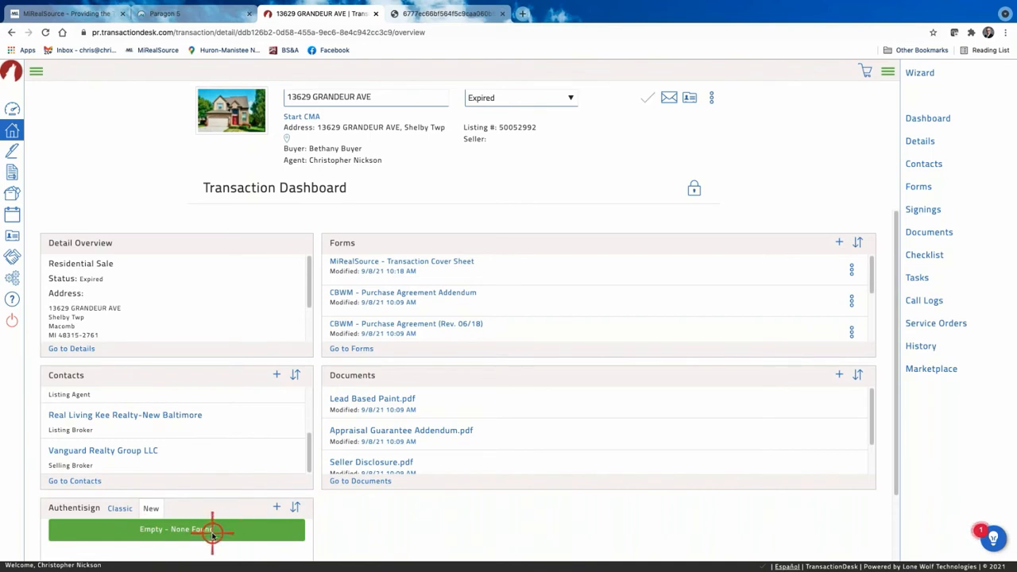
click(696, 188)
scroll(499, 417, down, 3)
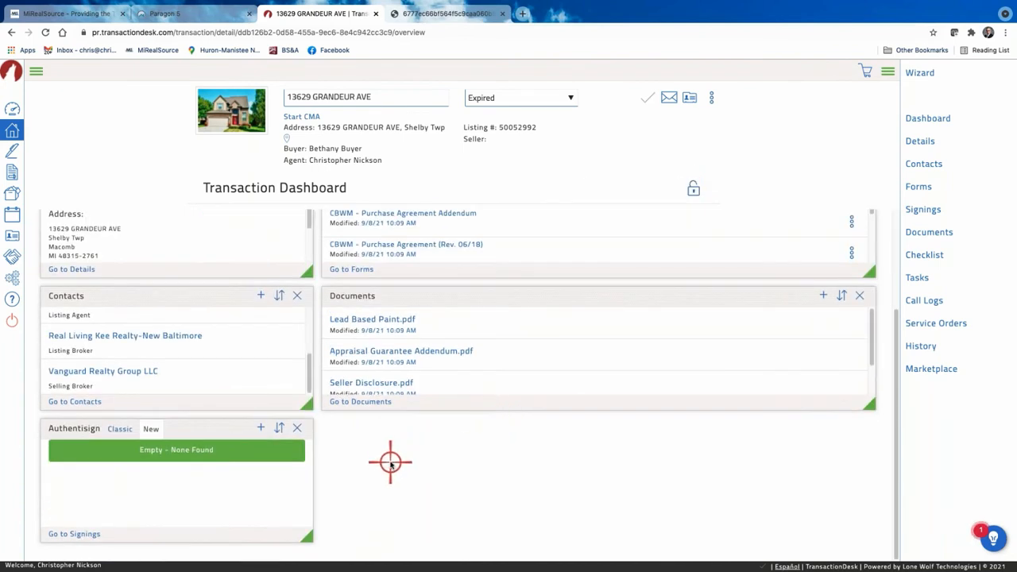
scroll(390, 463, up, 3)
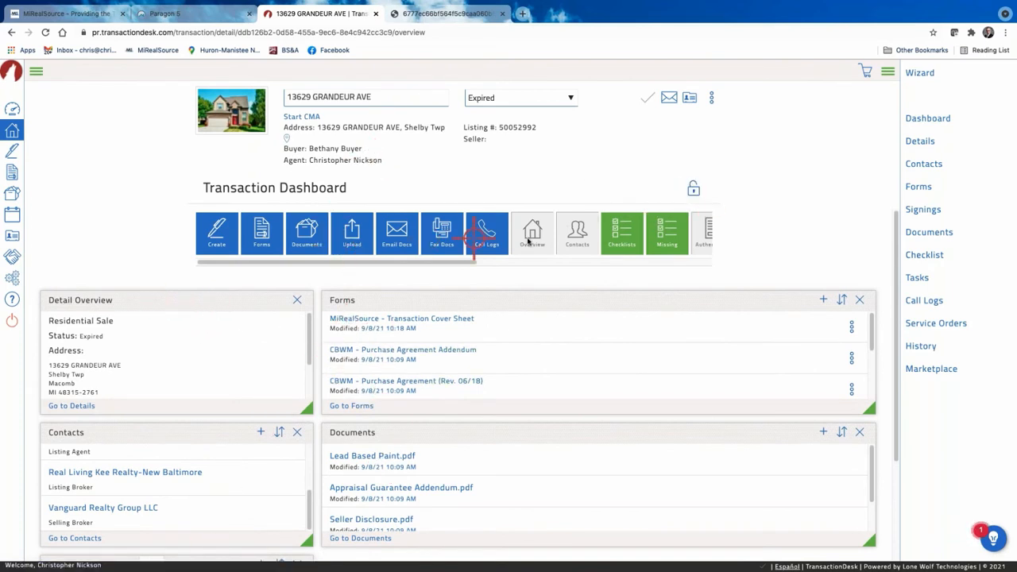
scroll(449, 512, down, 2)
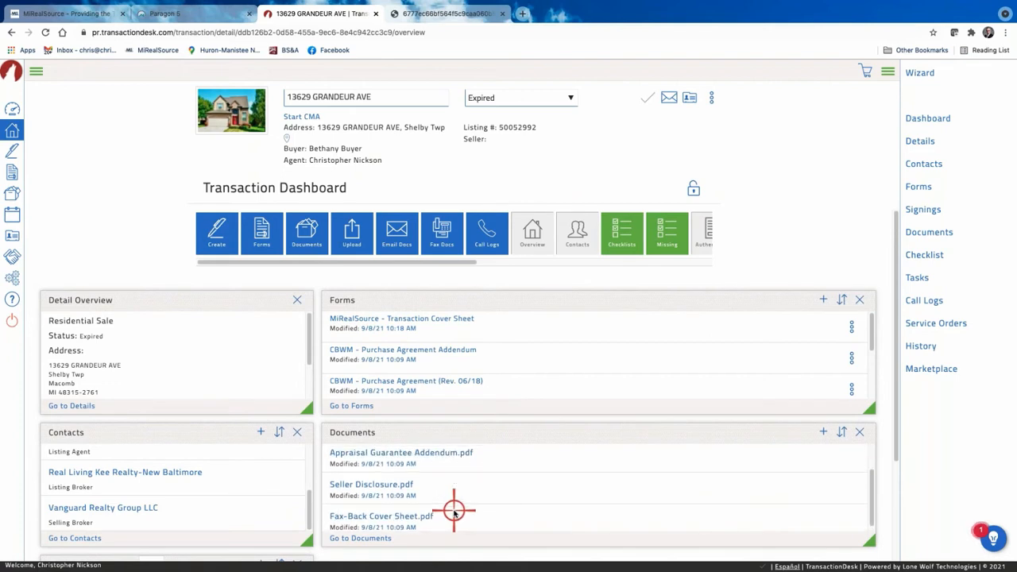
scroll(453, 512, up, 1)
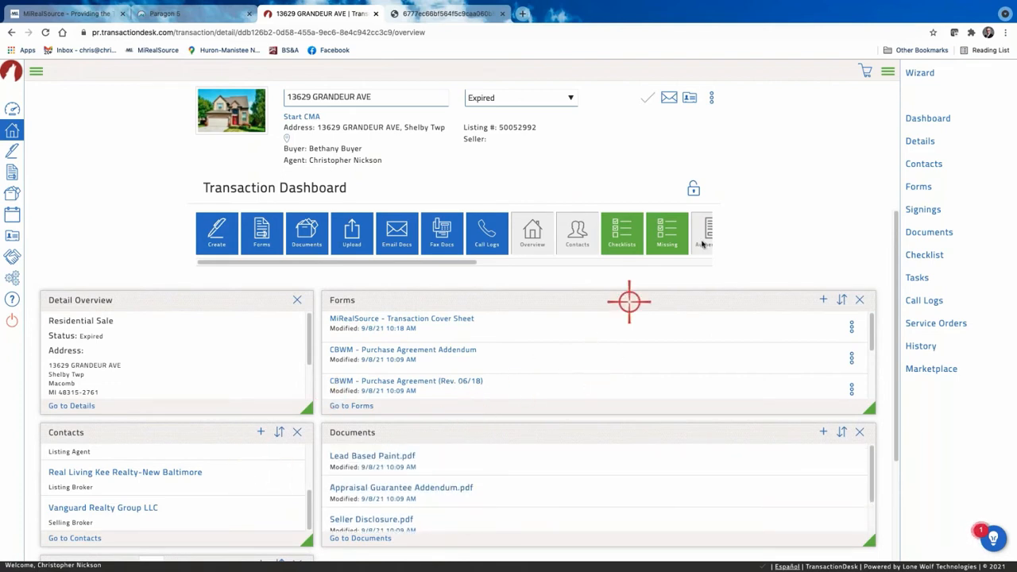
click(696, 188)
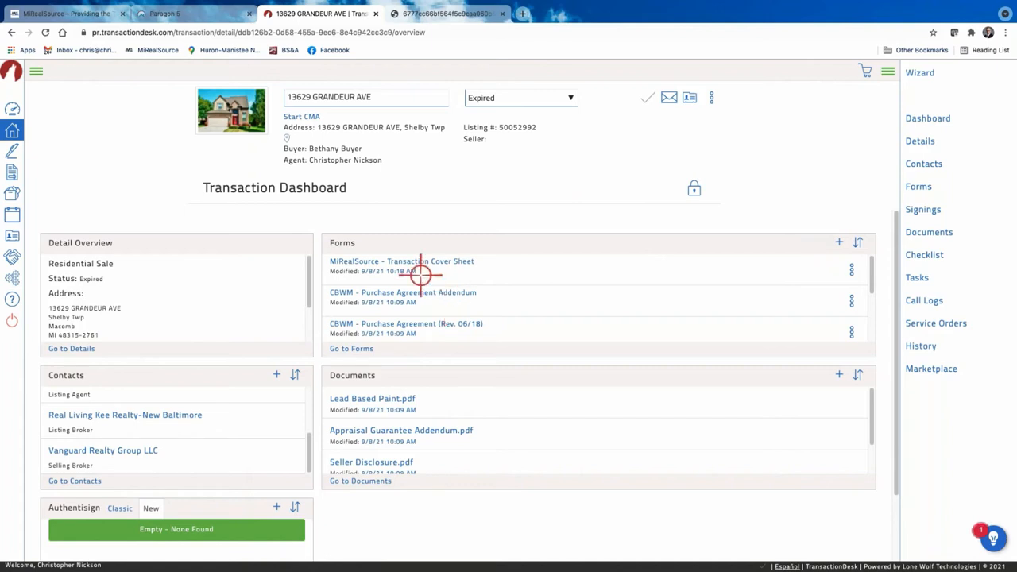
click(350, 350)
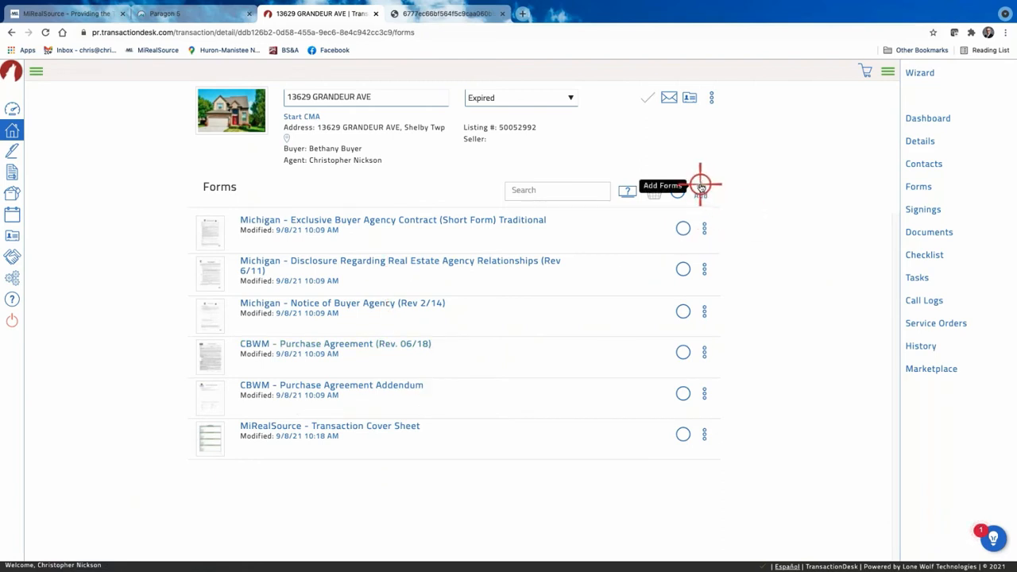
click(14, 108)
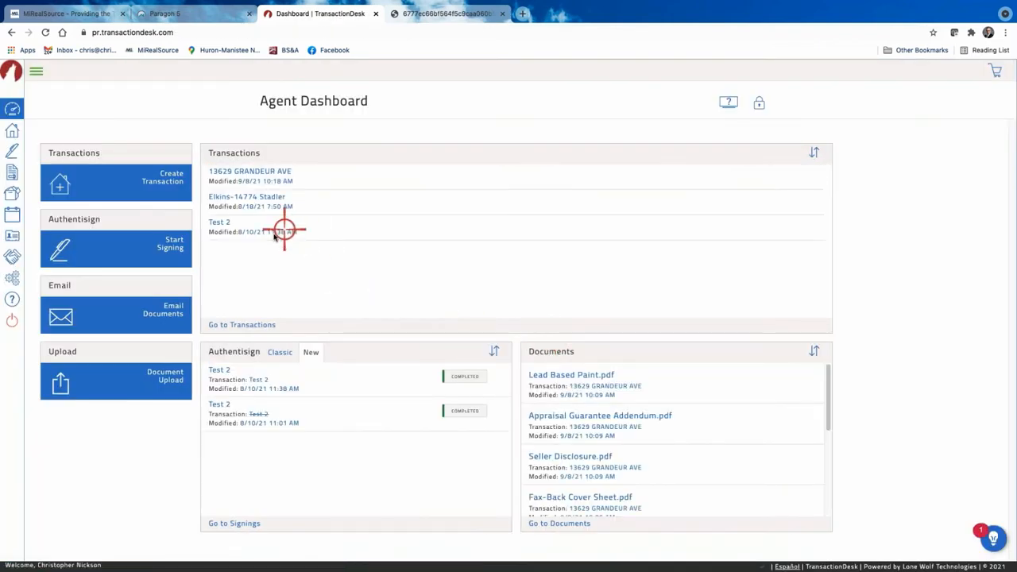
click(283, 173)
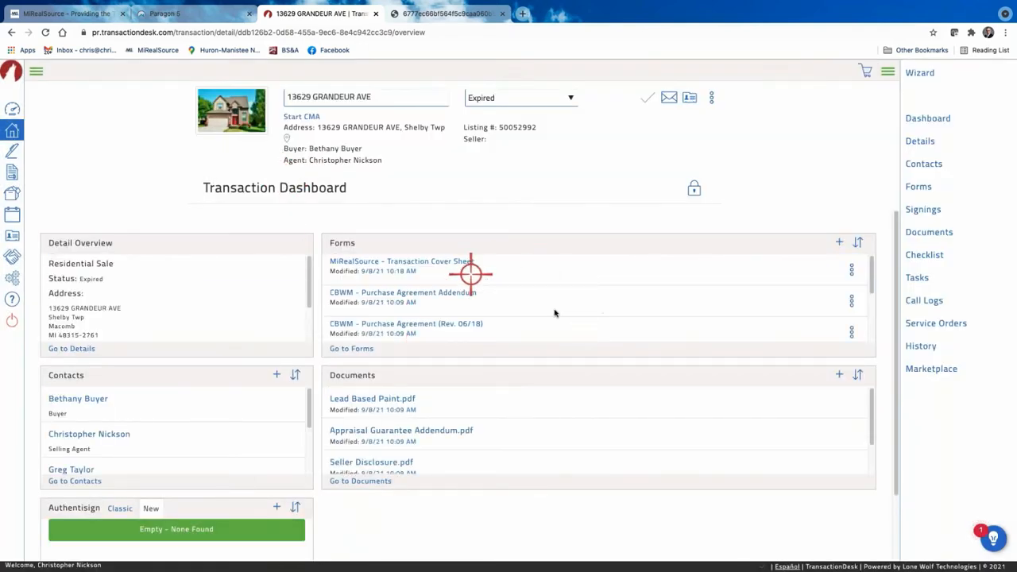
scroll(602, 309, down, 5)
scroll(604, 310, up, 5)
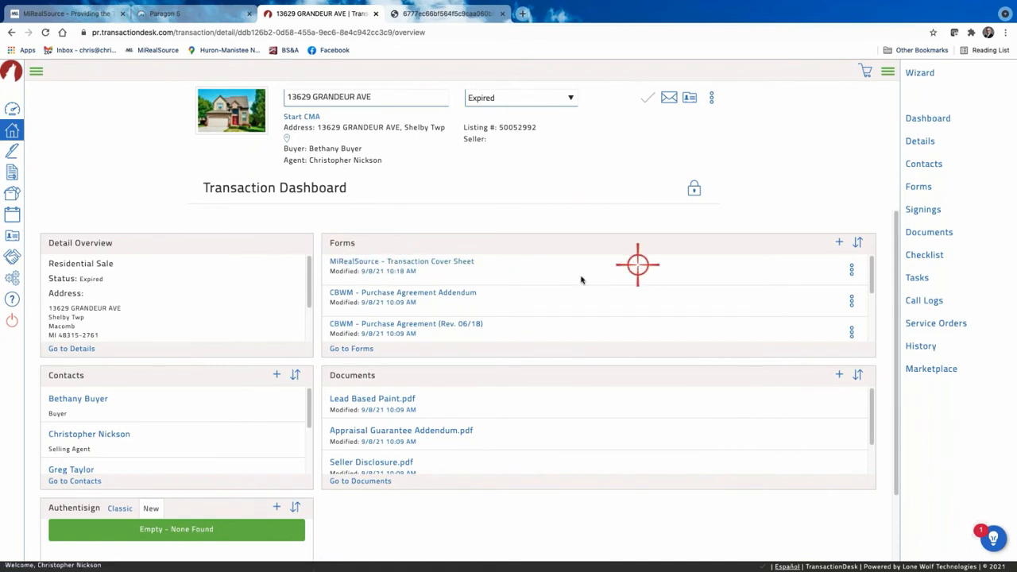
Open the forms list and drag CBWM - Purchase Agreement Addendum up to third place.
click(355, 350)
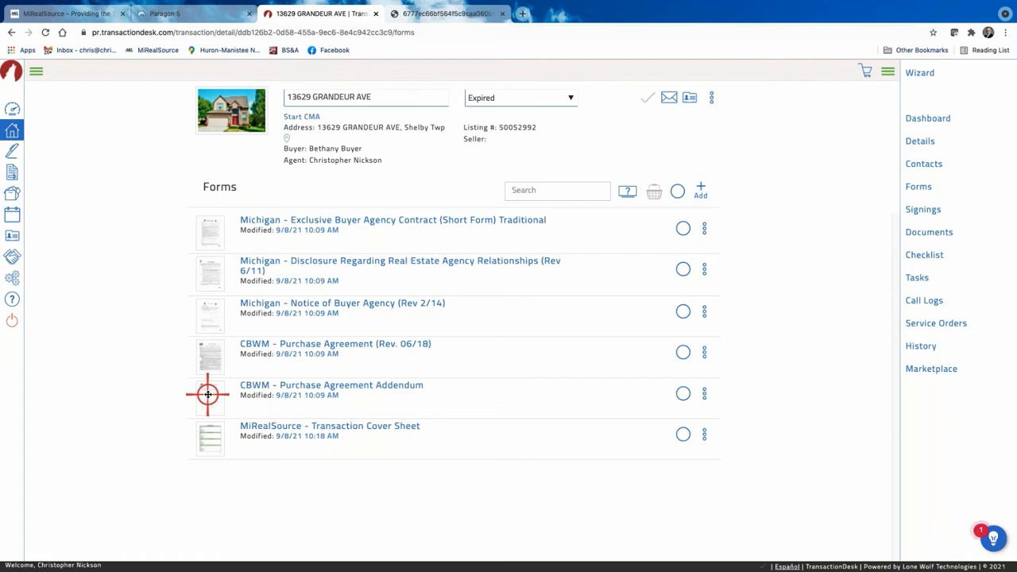
drag(207, 394, 188, 329)
click(142, 389)
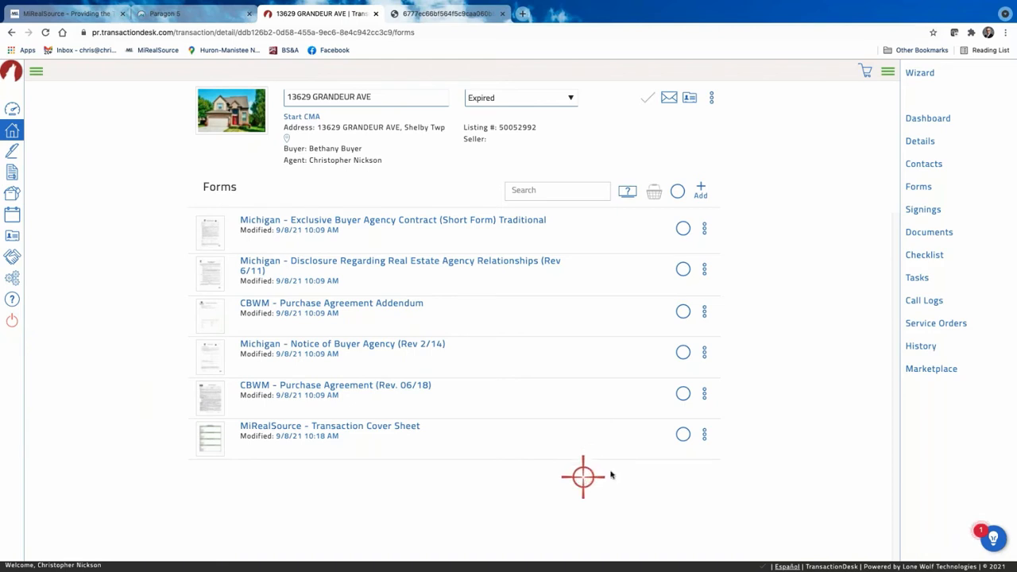
click(684, 434)
click(683, 352)
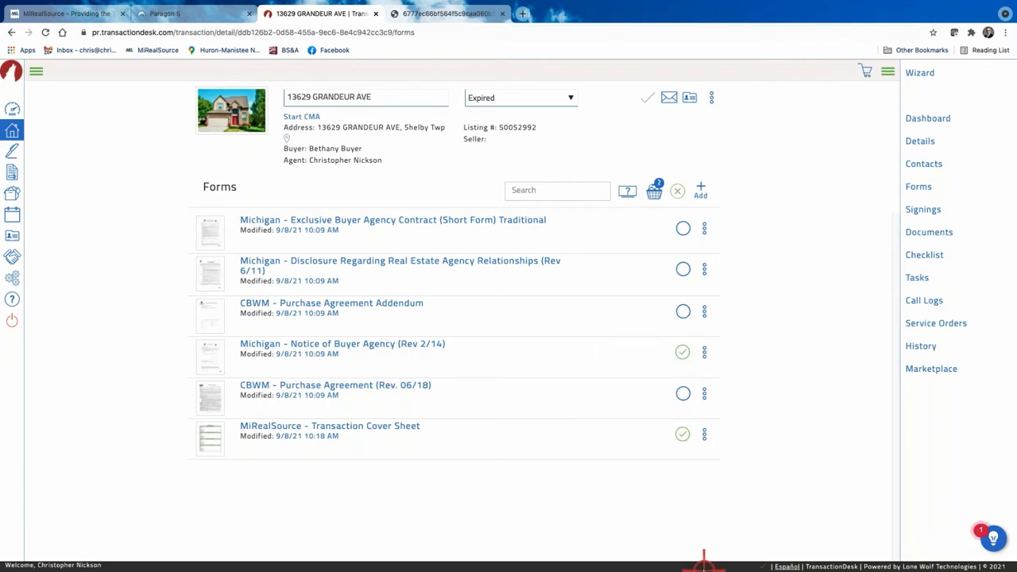
click(682, 352)
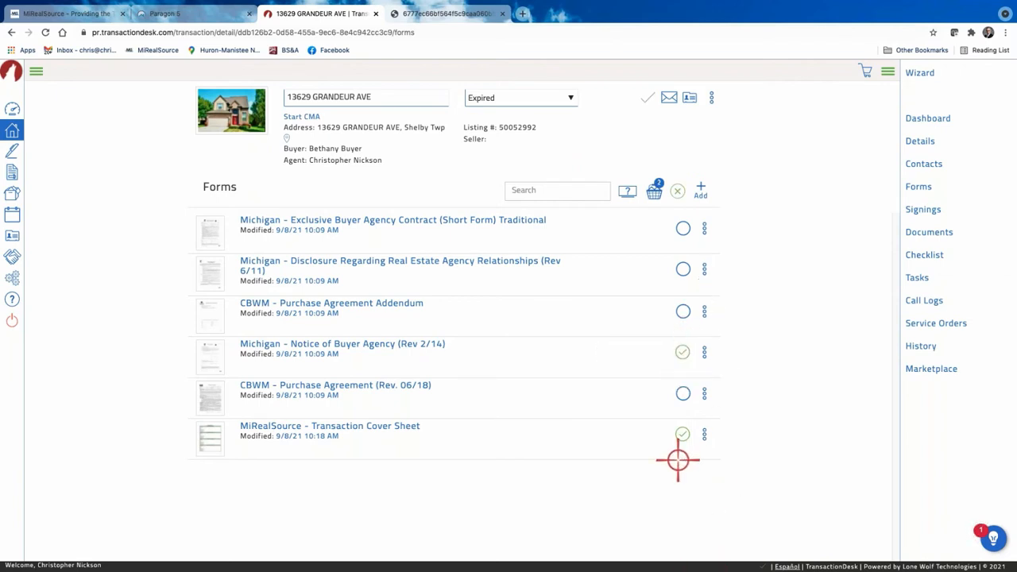
click(656, 192)
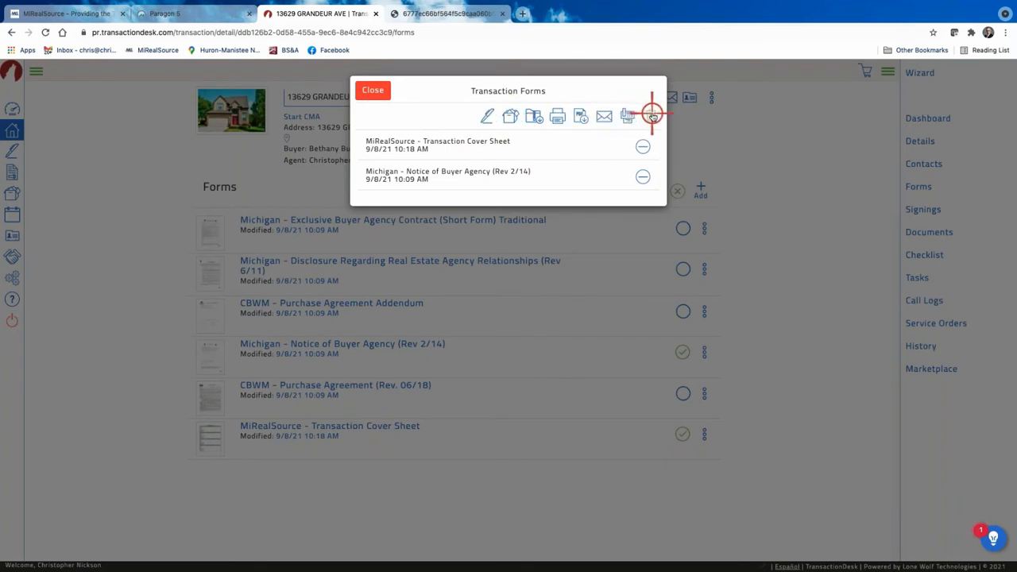
click(373, 90)
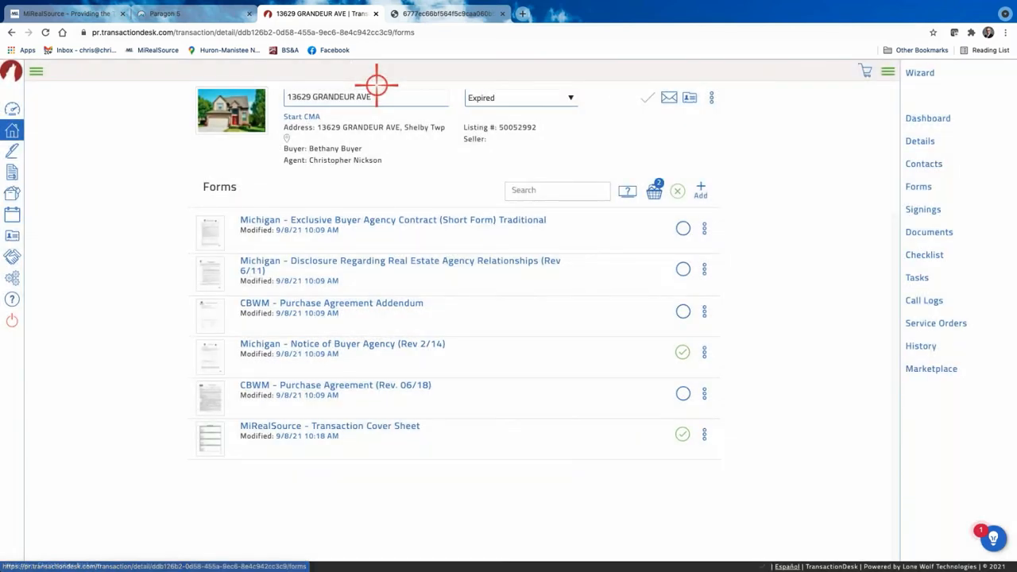
click(683, 434)
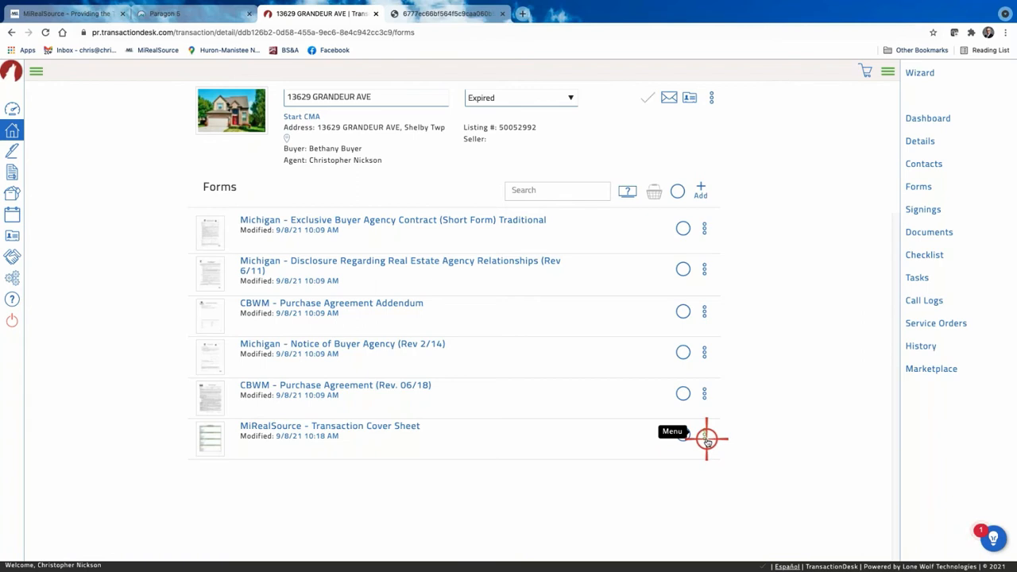
click(706, 439)
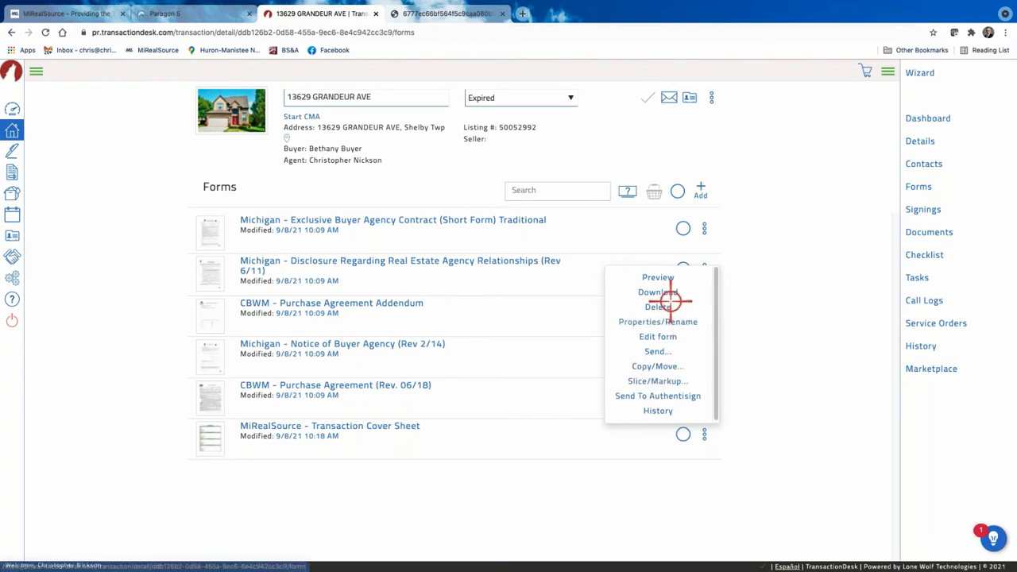
click(604, 494)
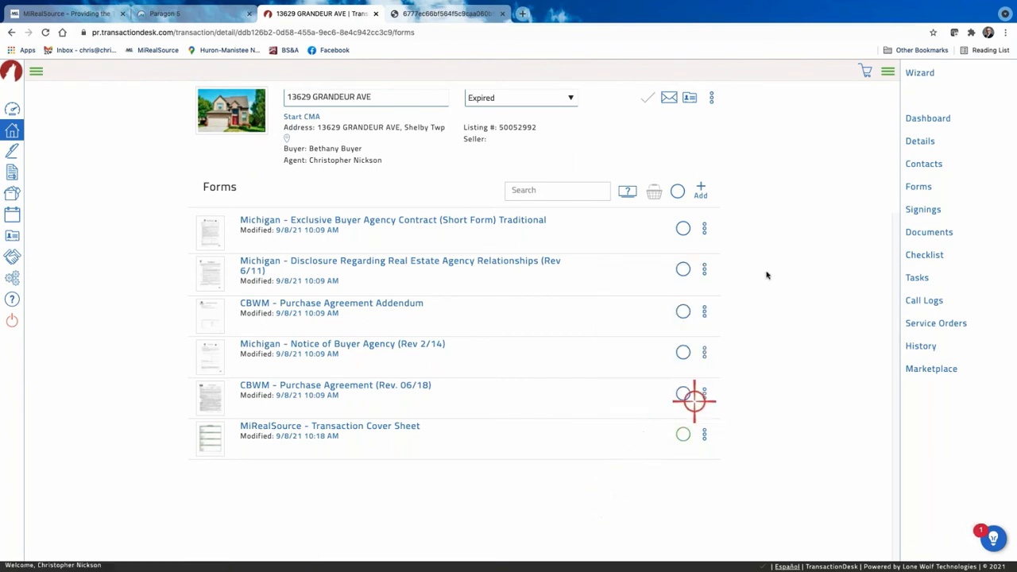
click(703, 187)
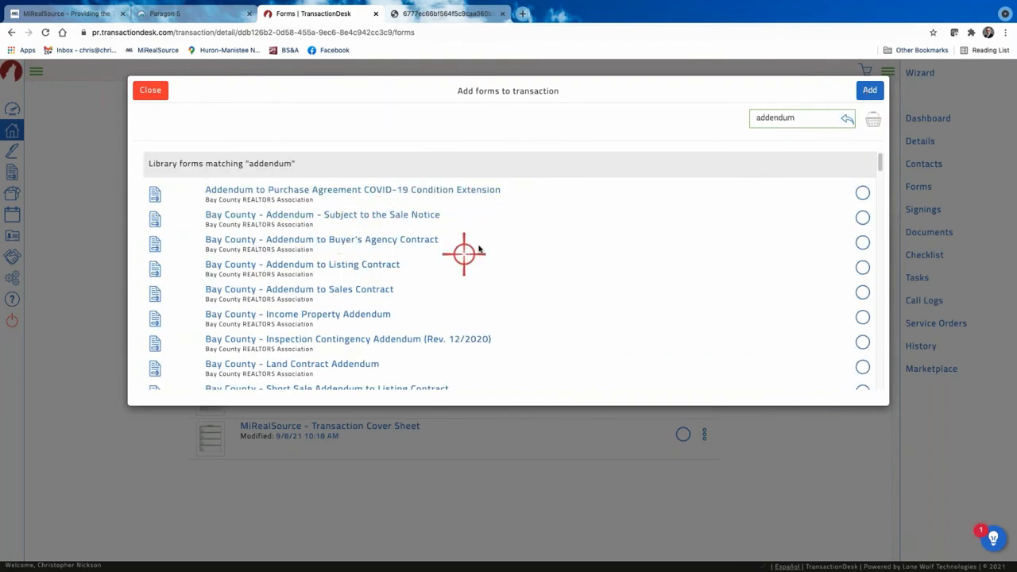
scroll(508, 295, down, 1)
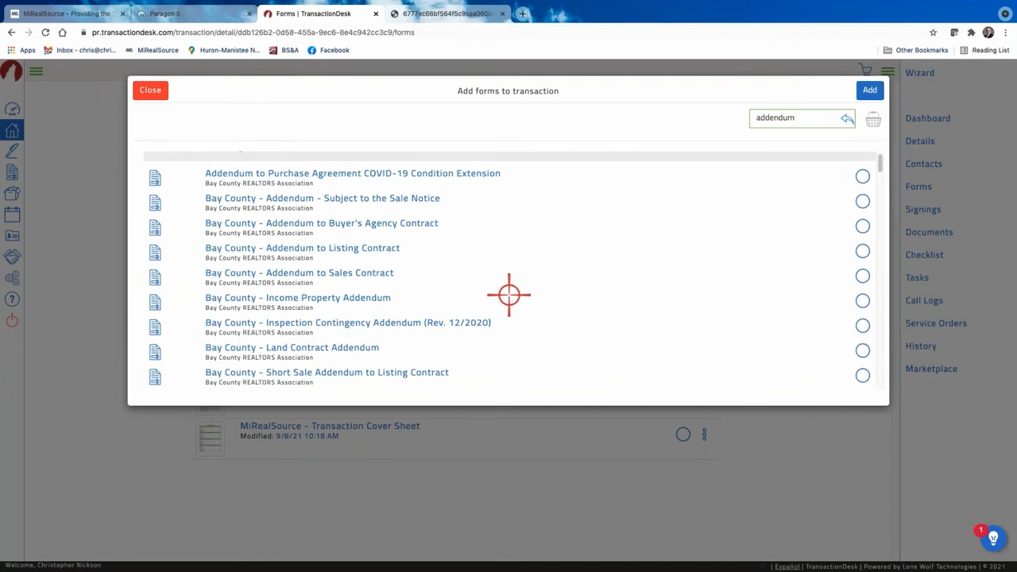
scroll(357, 341, down, 10)
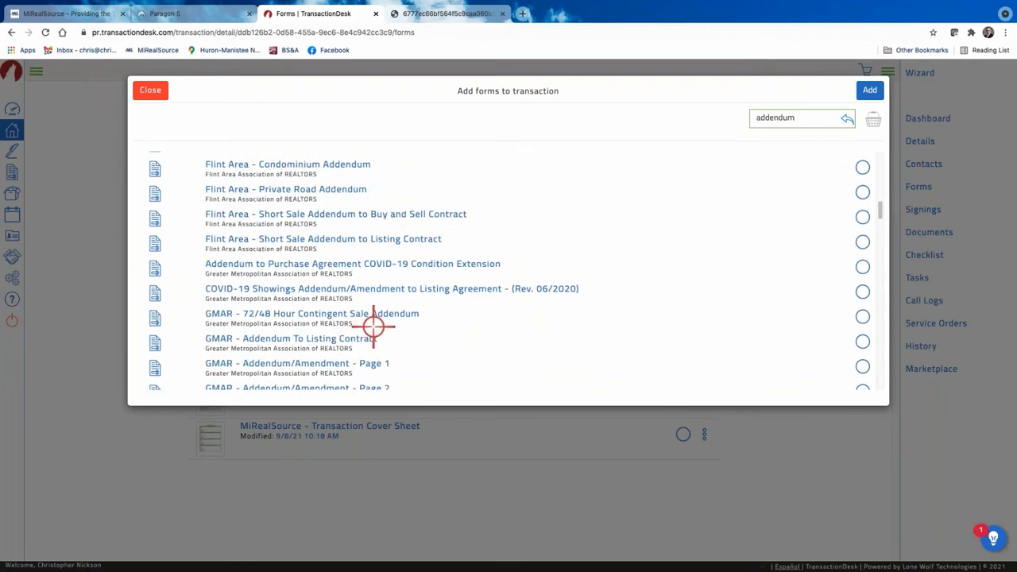
scroll(374, 324, down, 1)
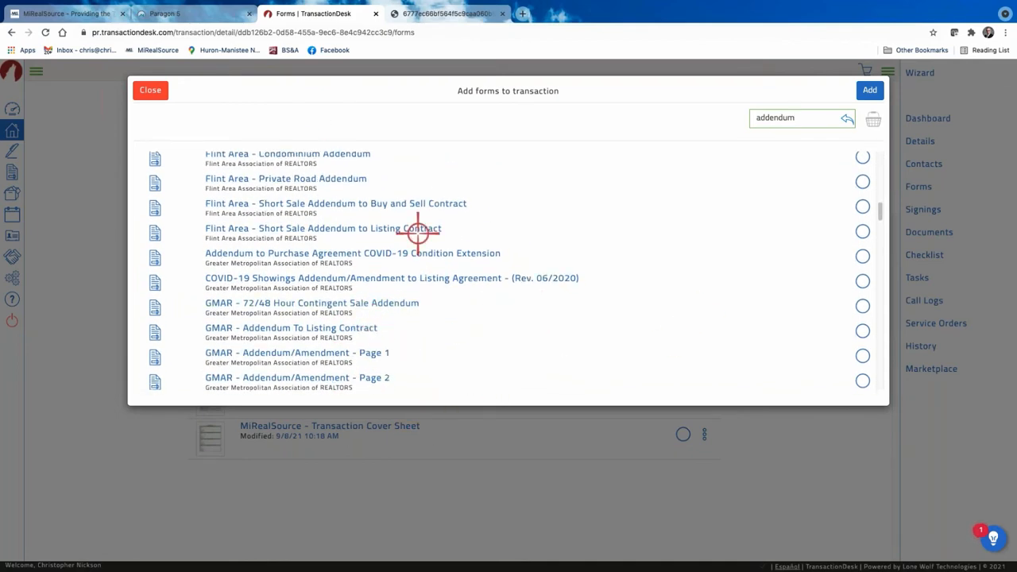
scroll(415, 234, down, 5)
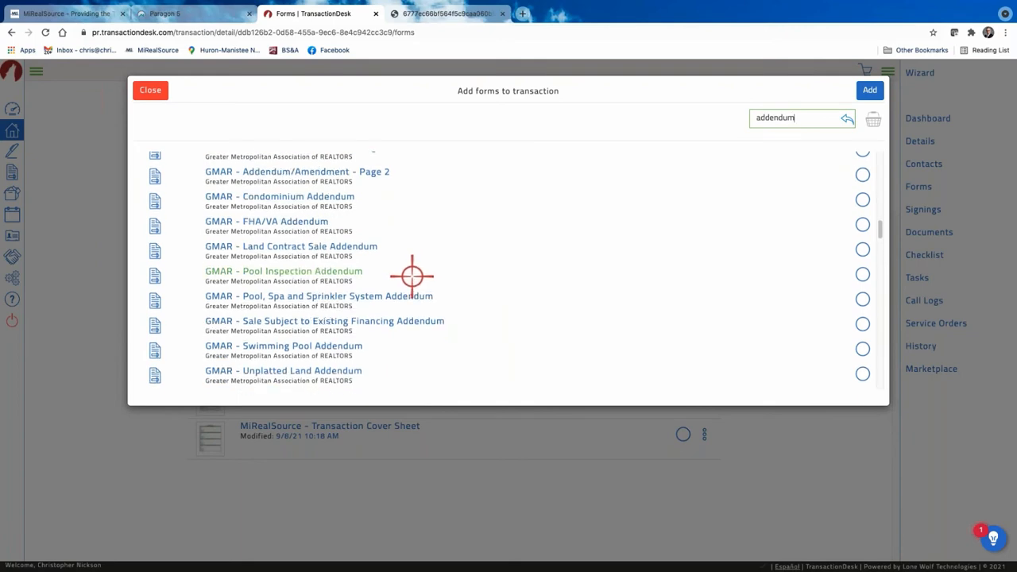
scroll(411, 276, down, 5)
scroll(411, 276, up, 10)
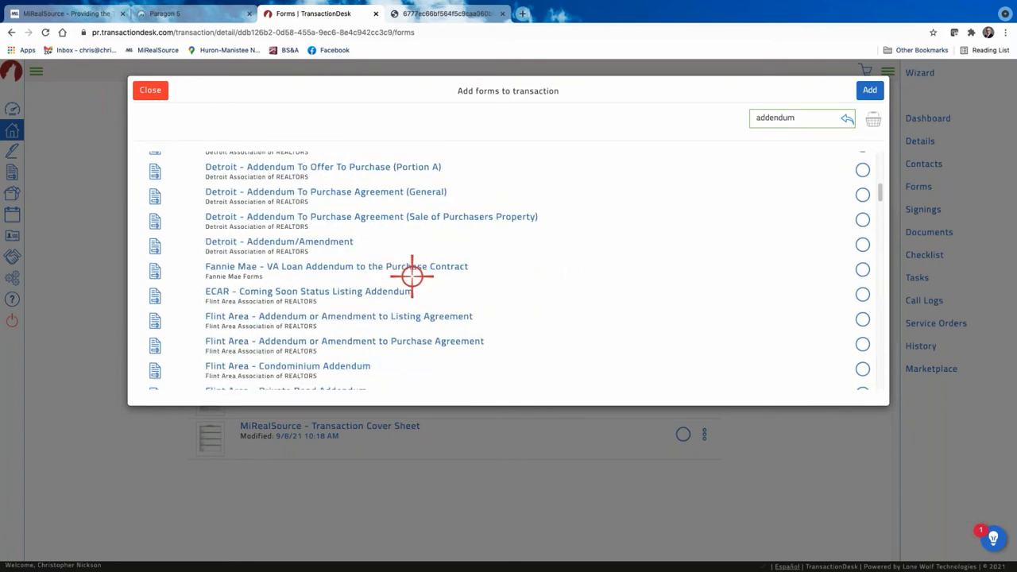
scroll(412, 276, up, 10)
scroll(411, 276, down, 10)
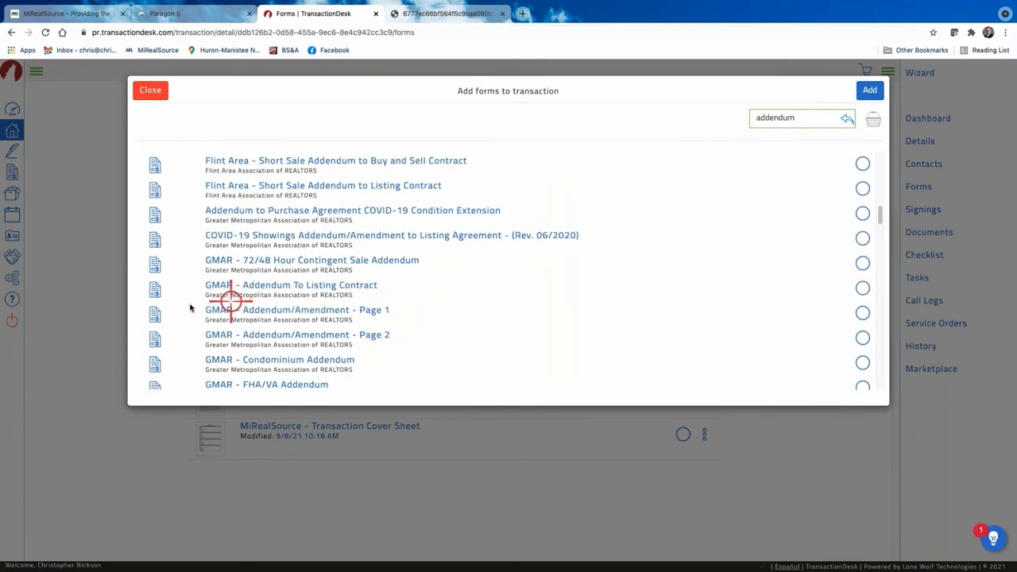
click(866, 312)
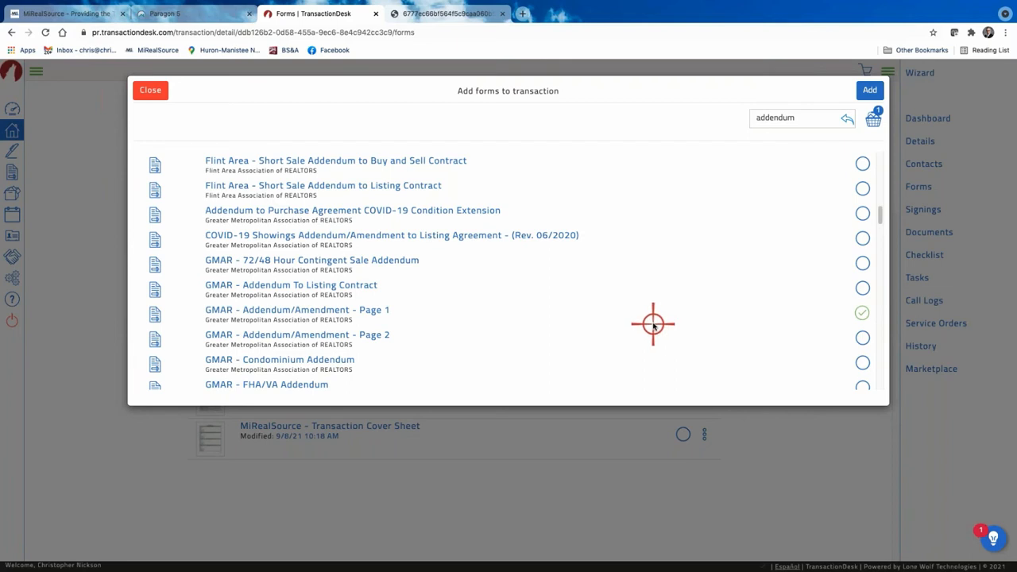
scroll(651, 322, down, 1)
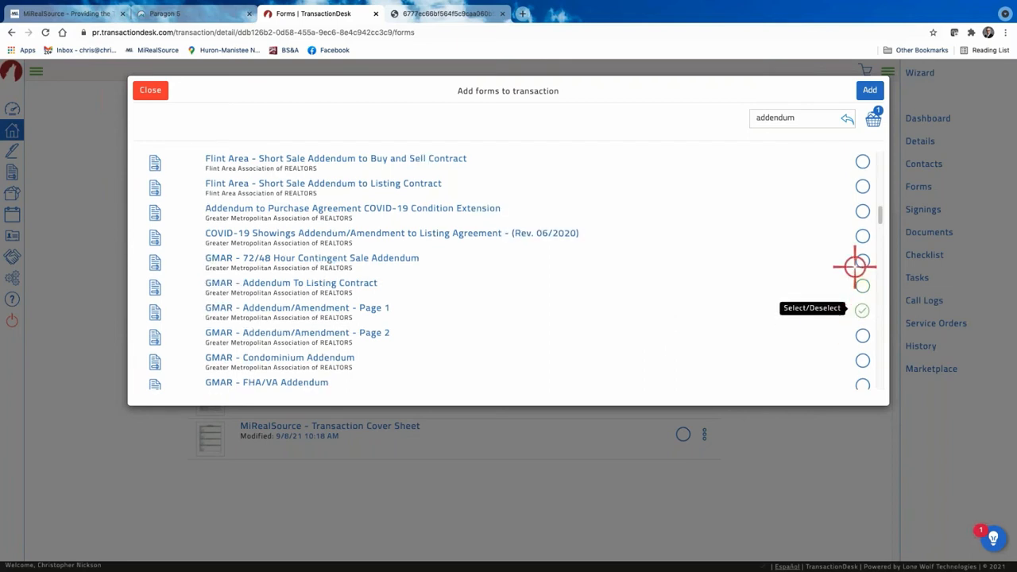
click(868, 89)
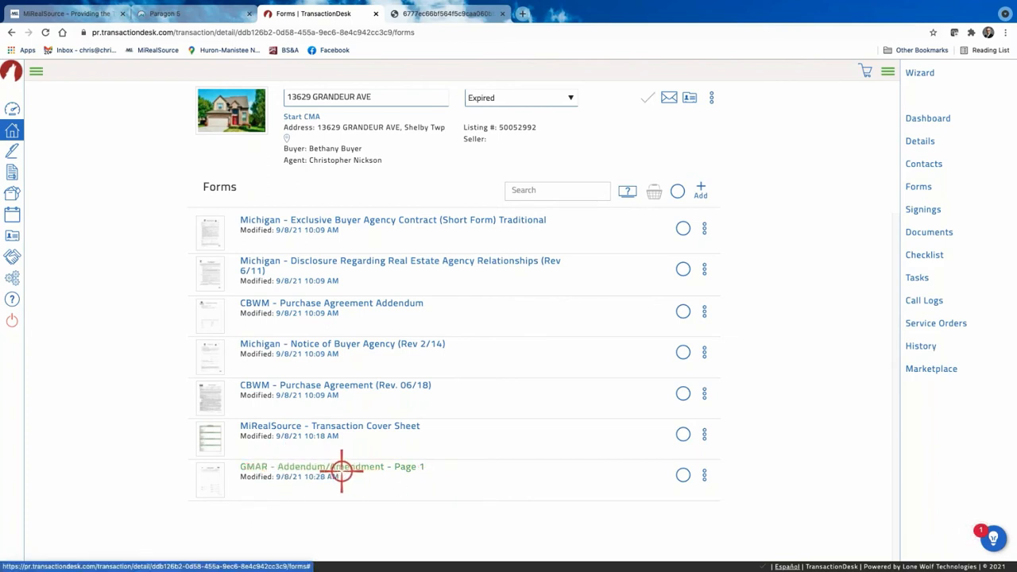
Rename the GMAR - Addendum/Amendment - Page 1 form to 'Addendum 1-Contract extension'.
click(706, 475)
click(678, 362)
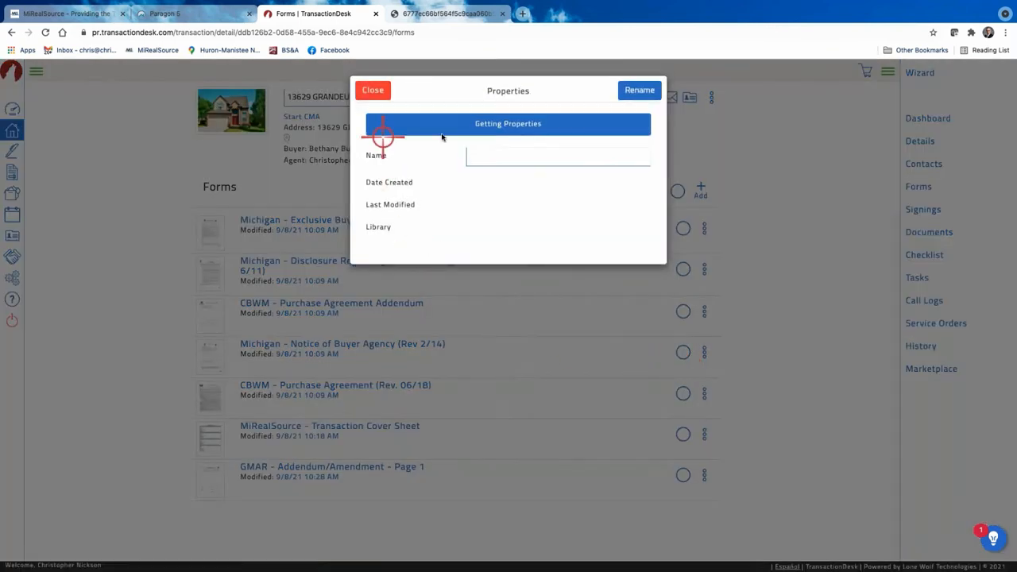
click(477, 155)
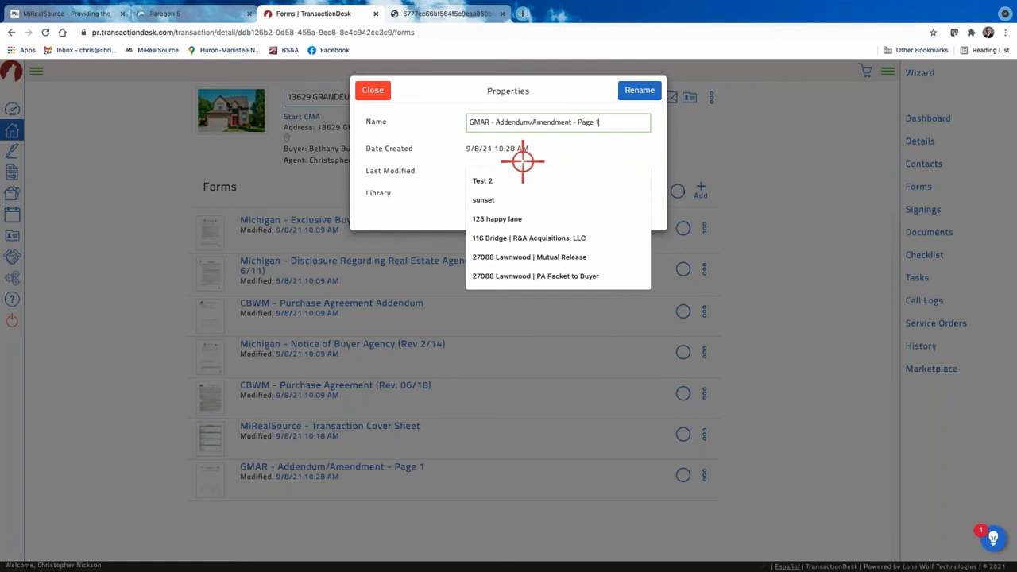
text(Addend)
key(ctrl+a)
text(Addendum 1)
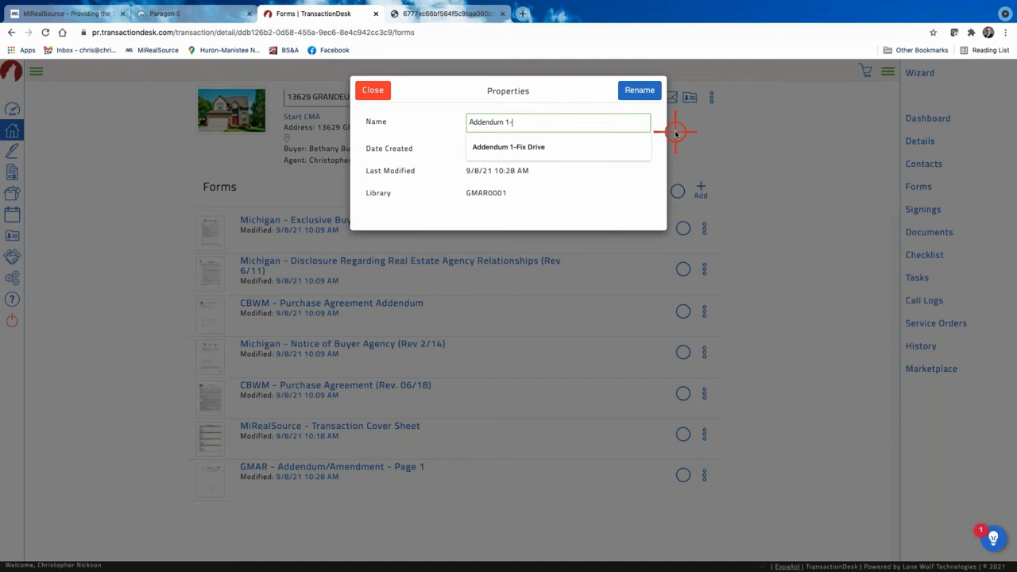
text(-Contract extension)
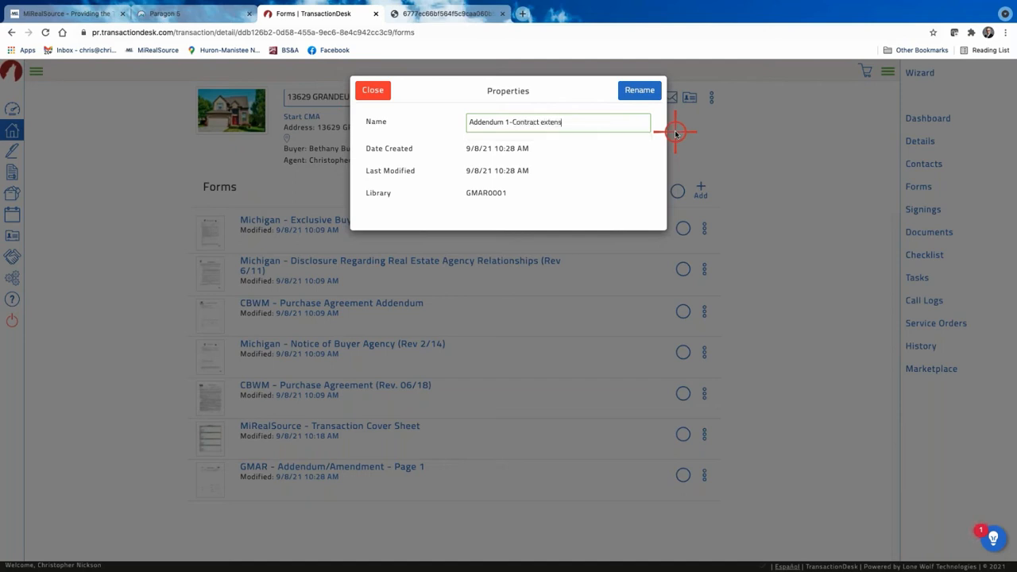
click(643, 89)
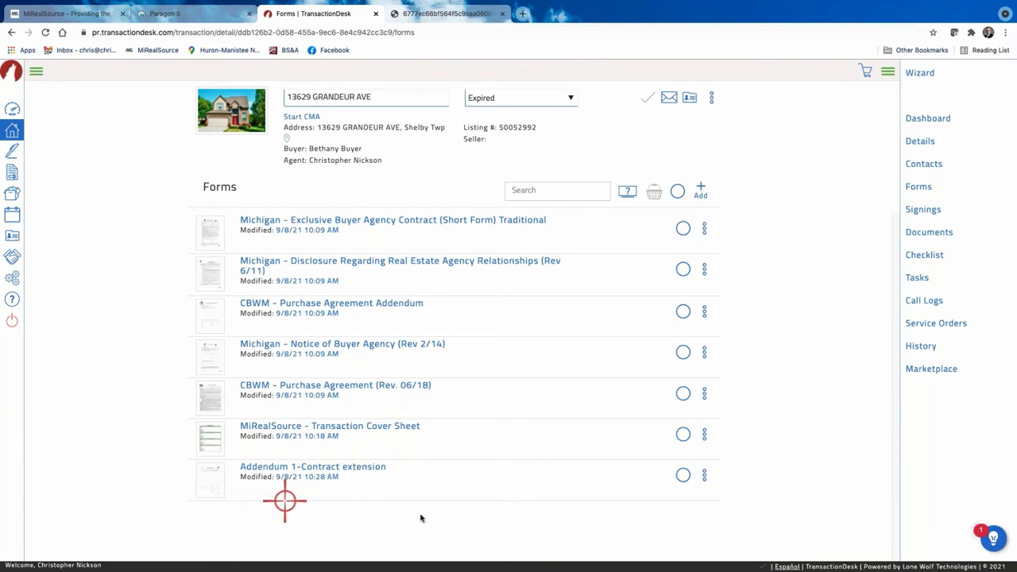
click(705, 475)
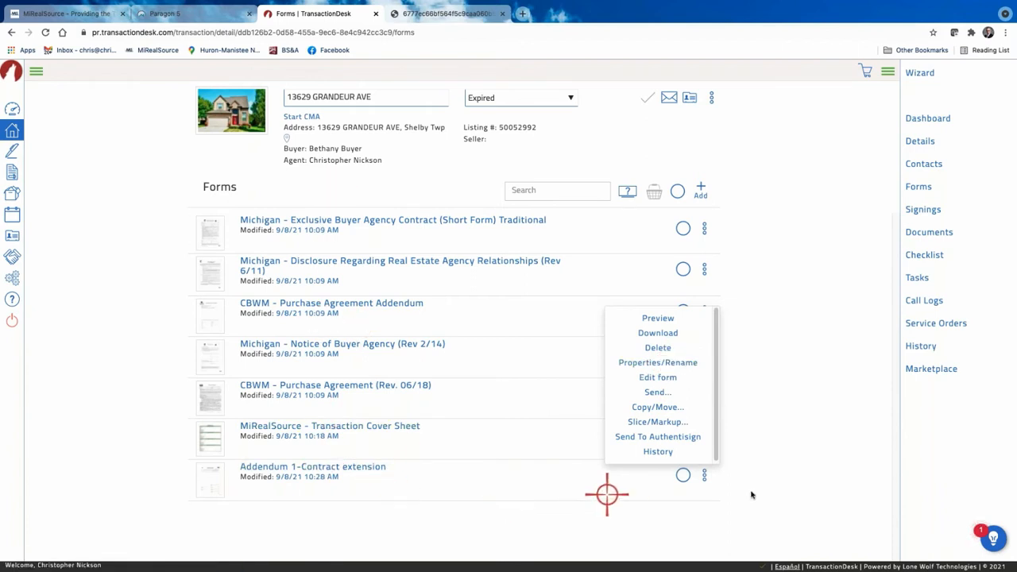
click(782, 454)
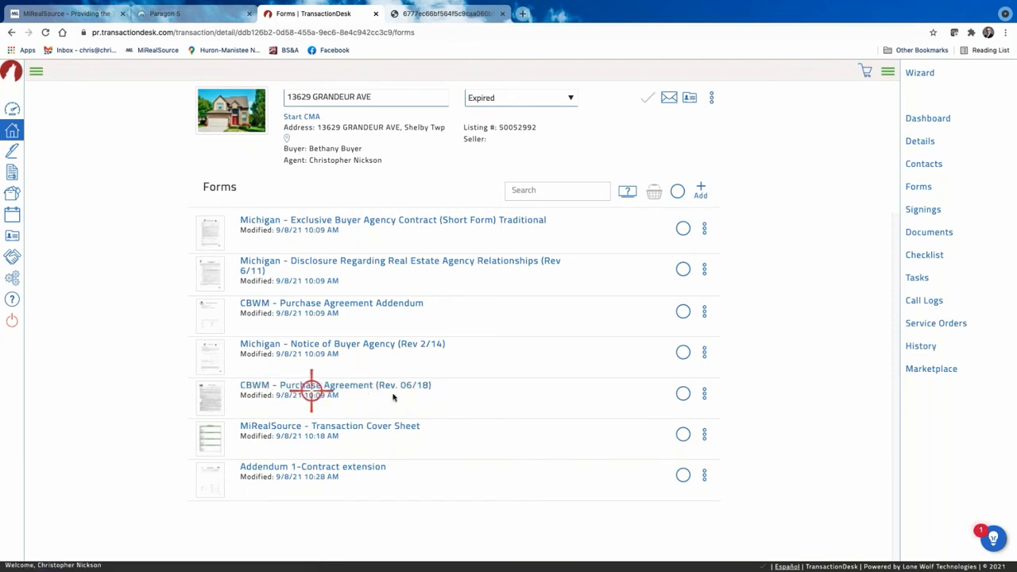
click(703, 393)
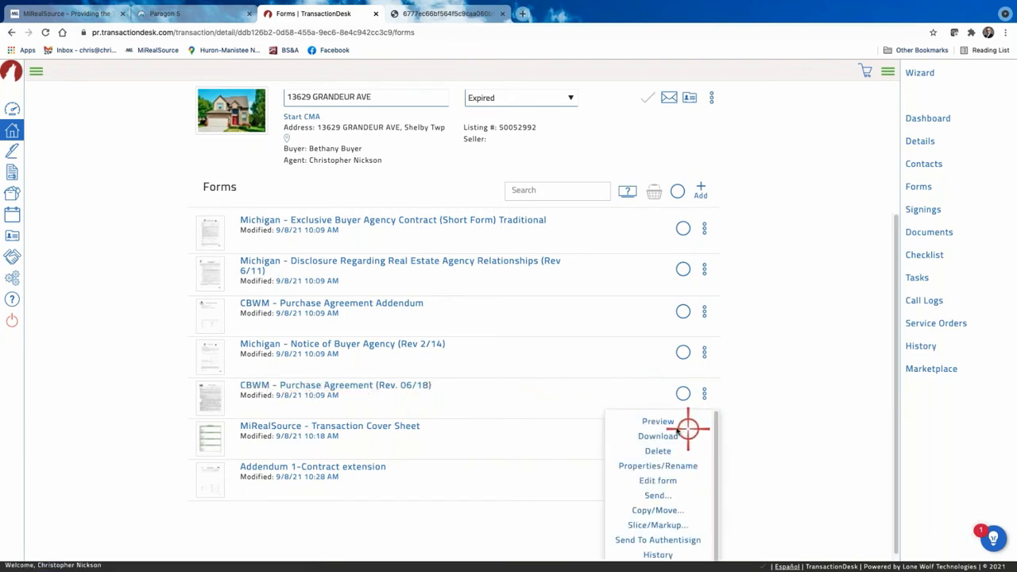
click(664, 465)
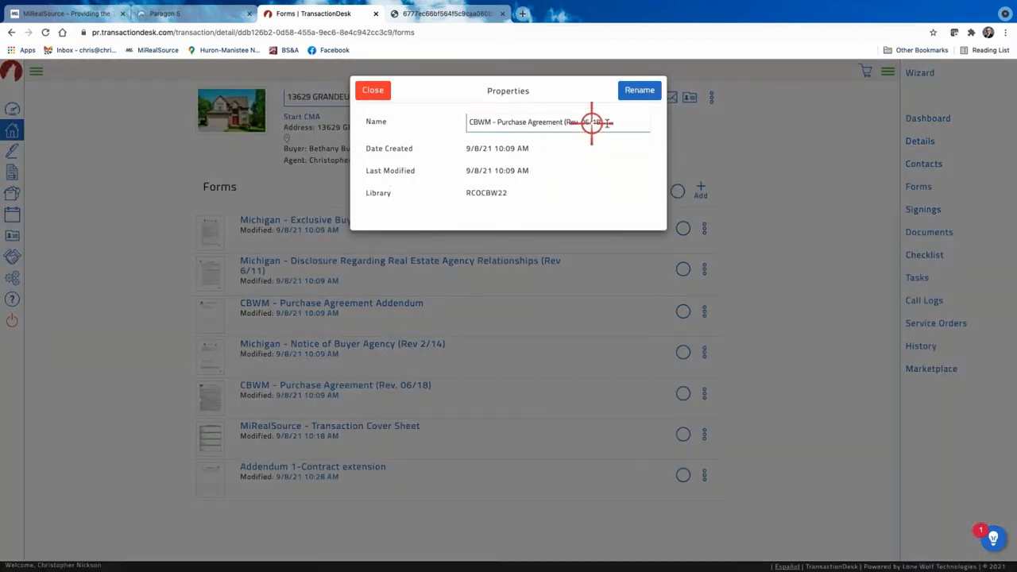
drag(611, 123, 384, 130)
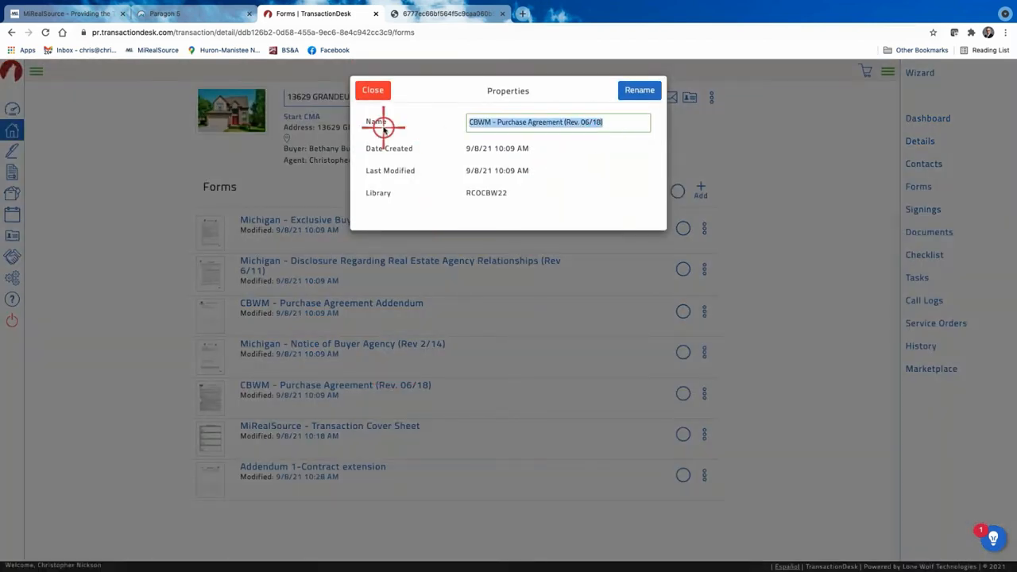
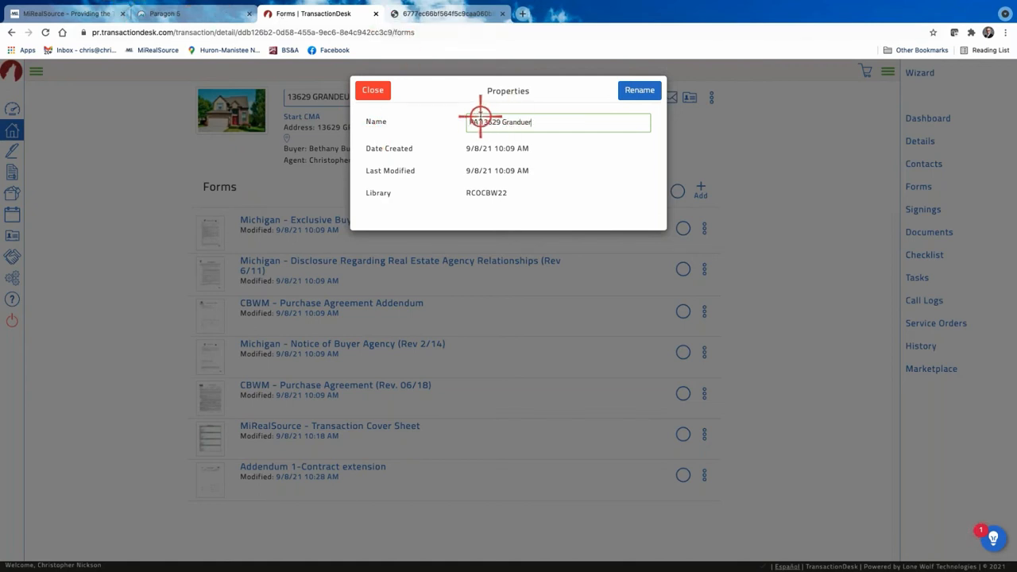
click(633, 91)
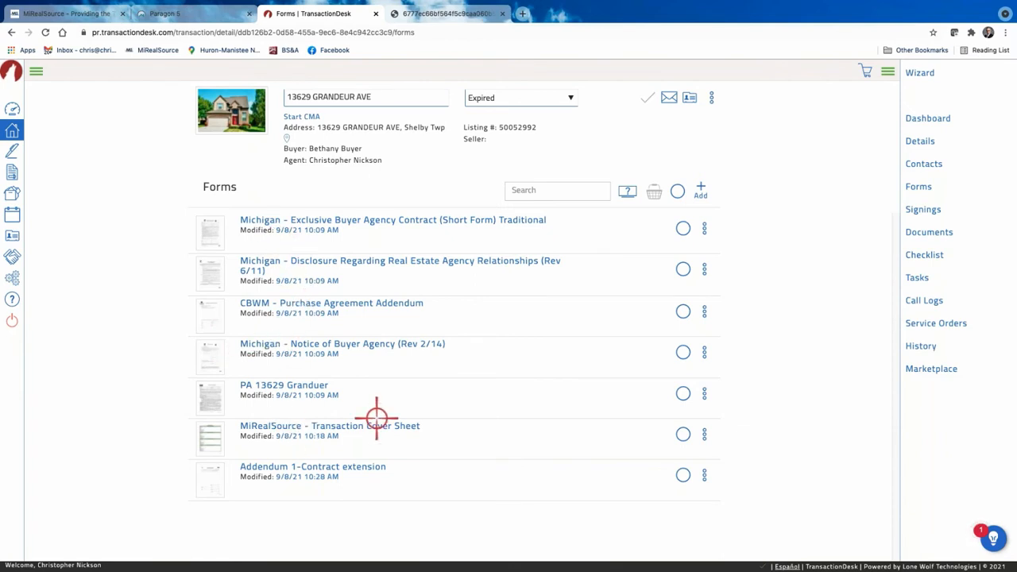
click(706, 352)
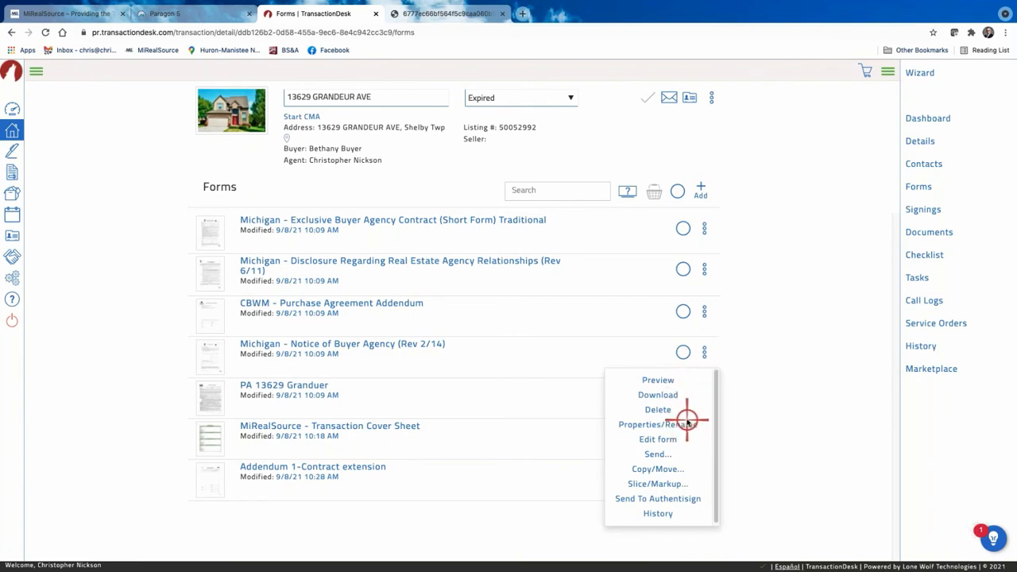
Delete the MiRealSource - Transaction Cover Sheet form and confirm, leaving six forms.
click(769, 367)
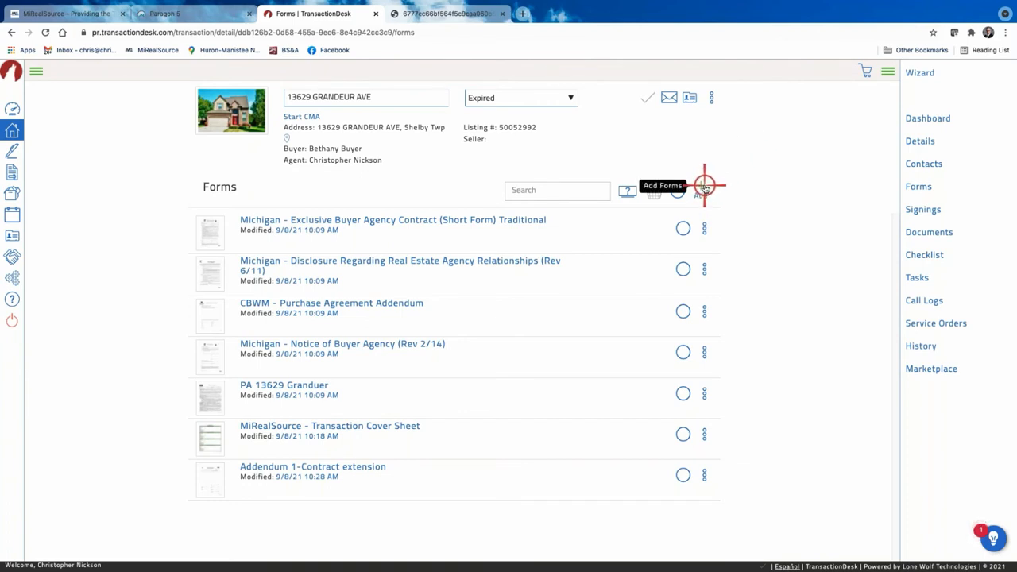
click(705, 434)
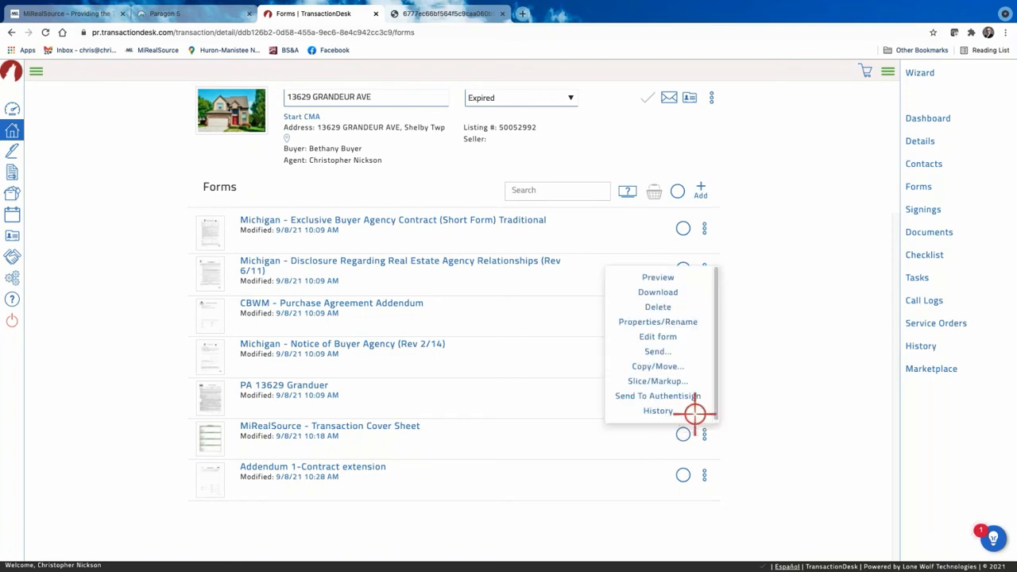
click(658, 307)
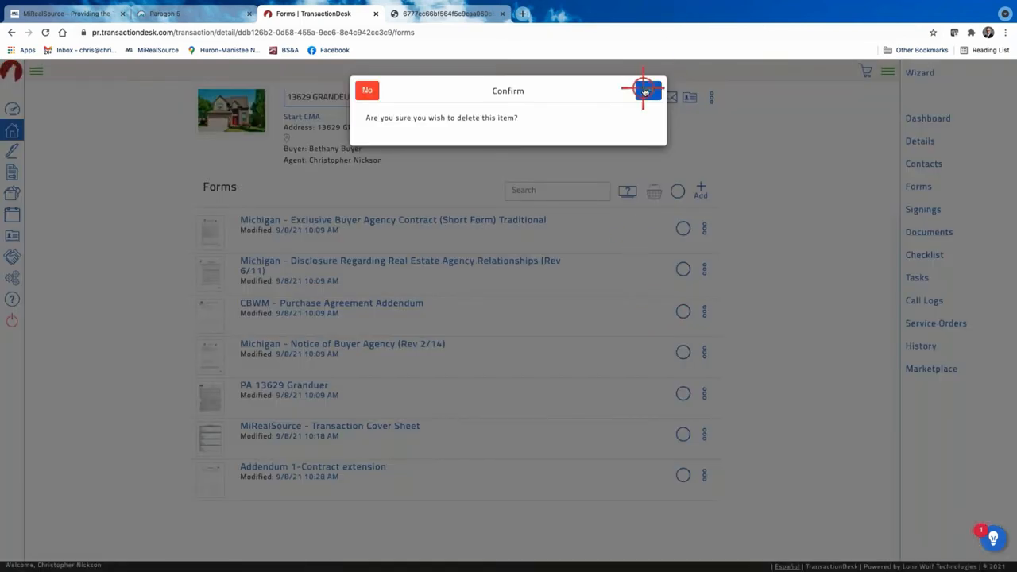
click(645, 90)
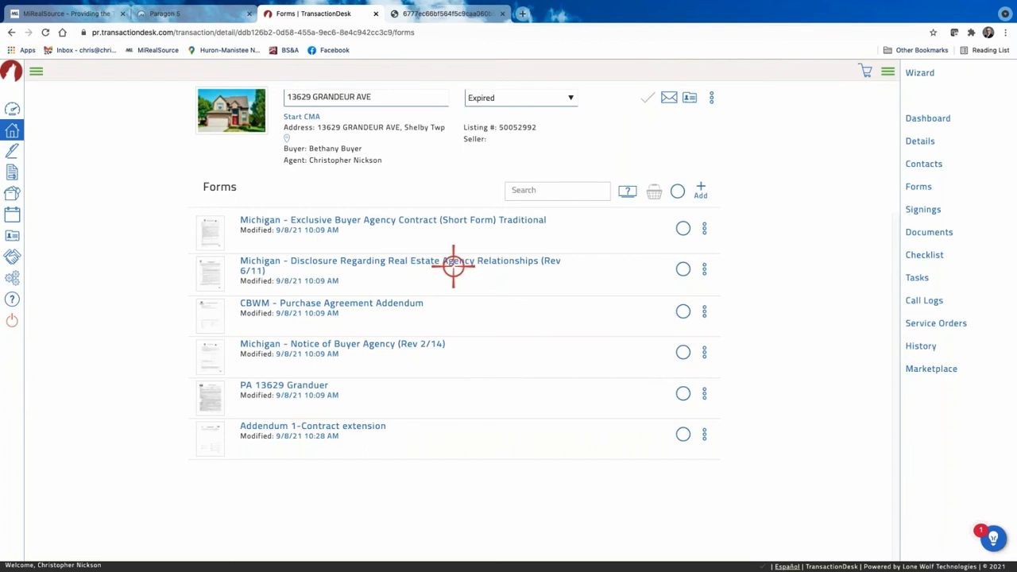
click(13, 132)
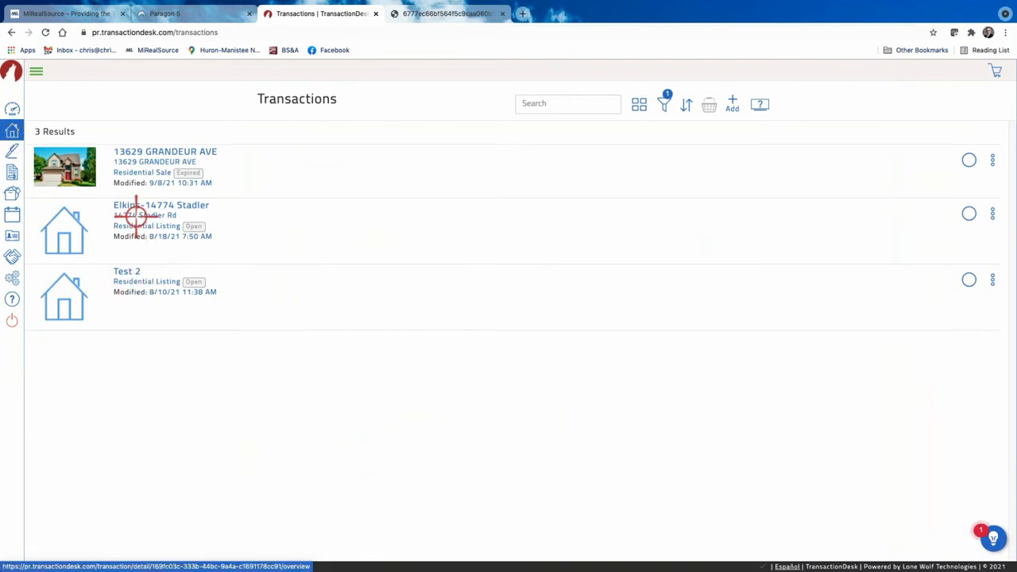
click(147, 151)
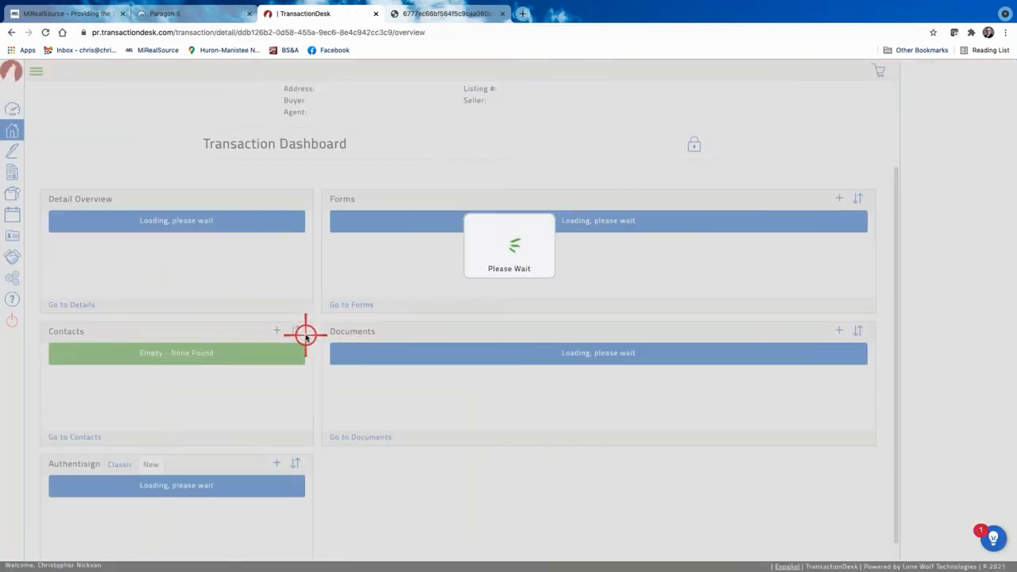
scroll(462, 384, down, 1)
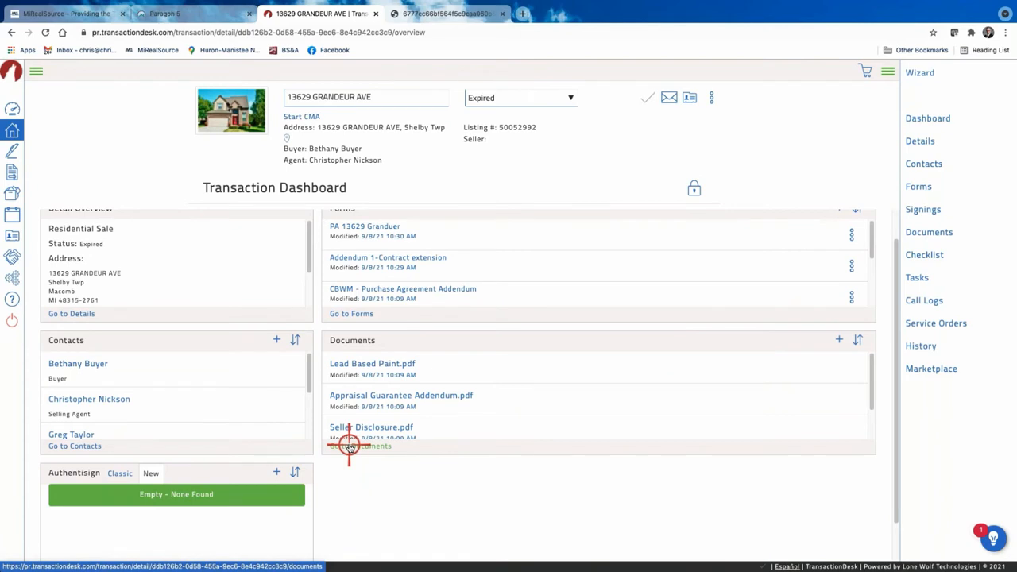
scroll(500, 259, up, 1)
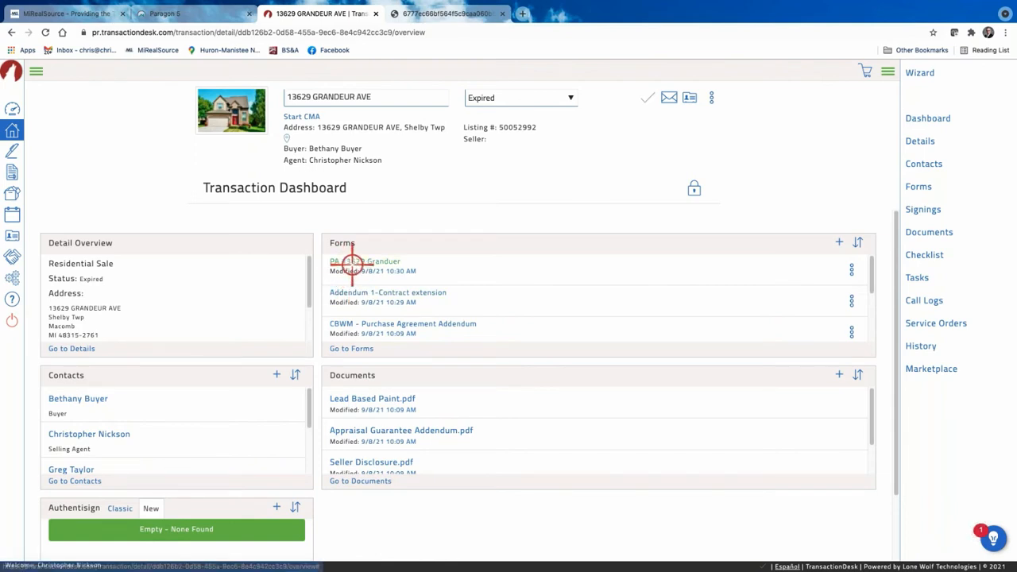
click(349, 349)
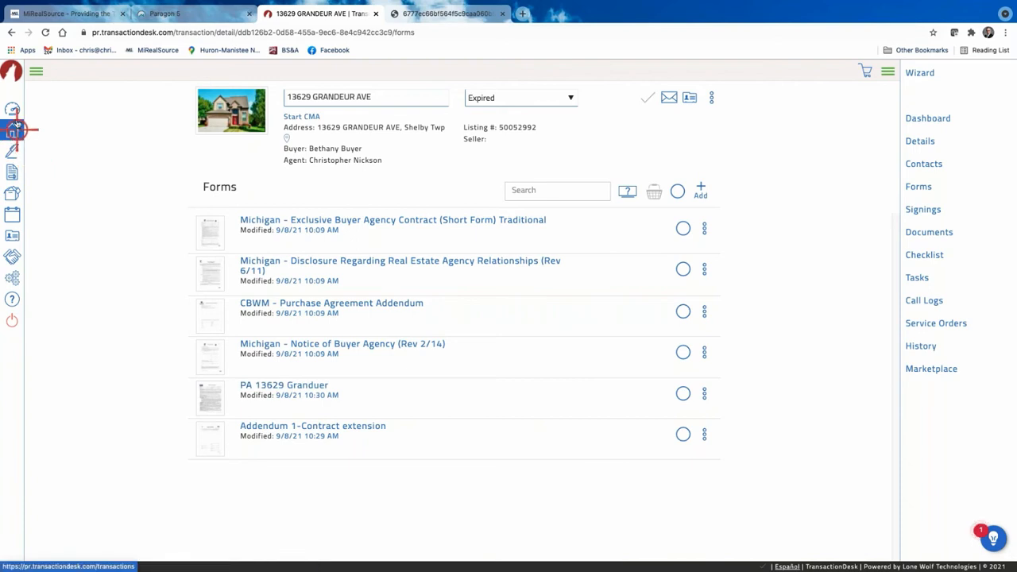
click(12, 33)
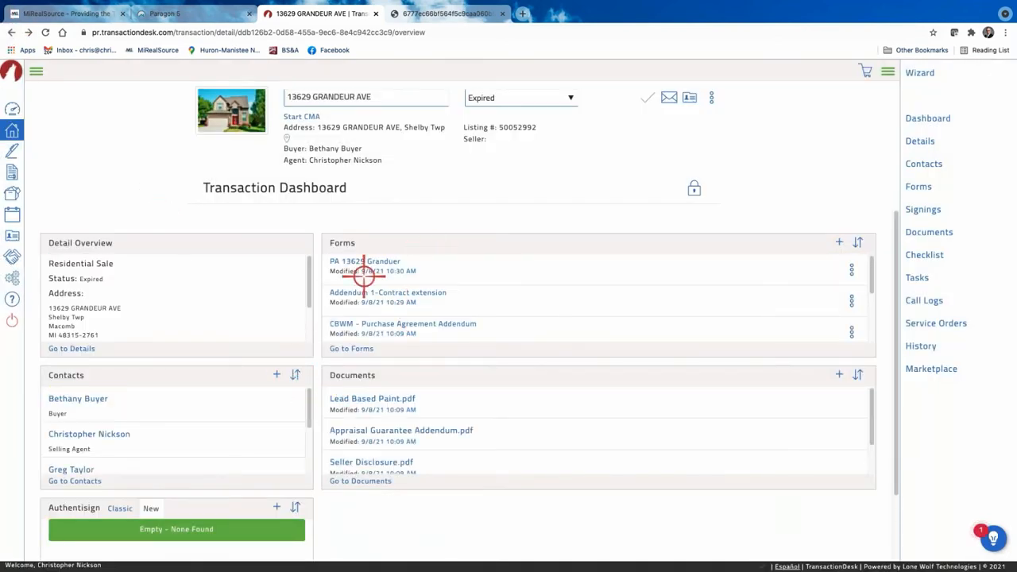
click(370, 263)
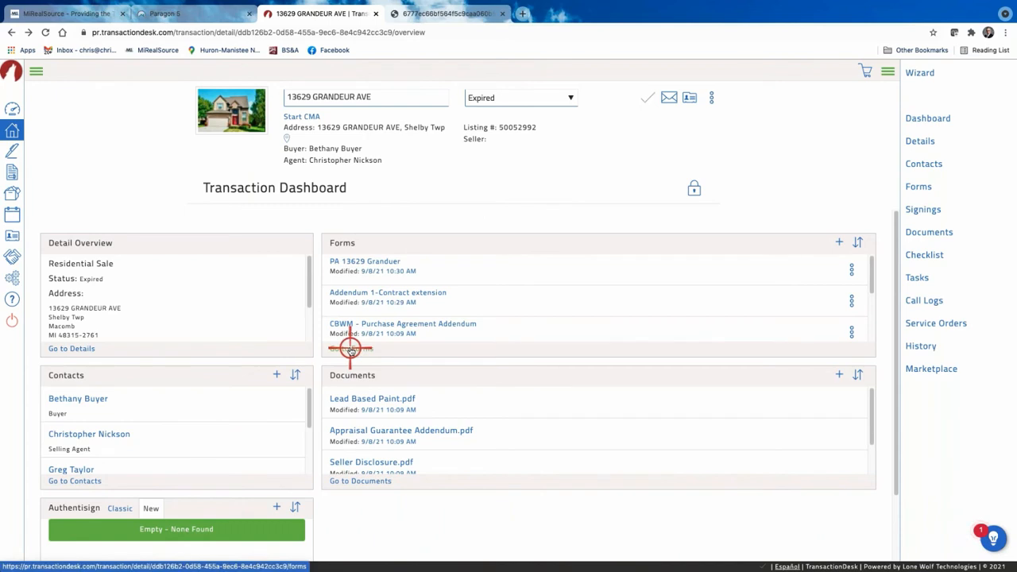
click(358, 481)
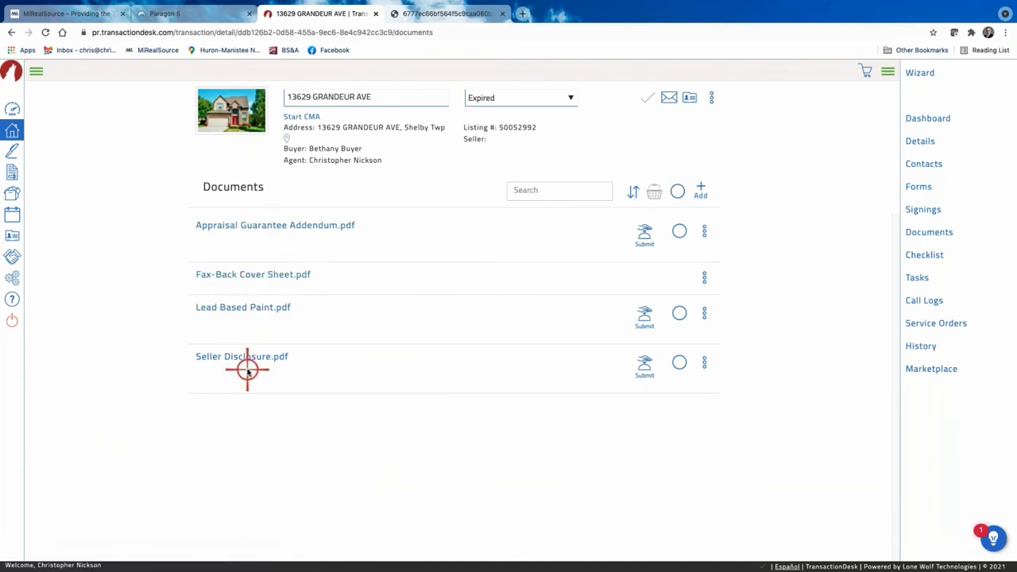
click(257, 308)
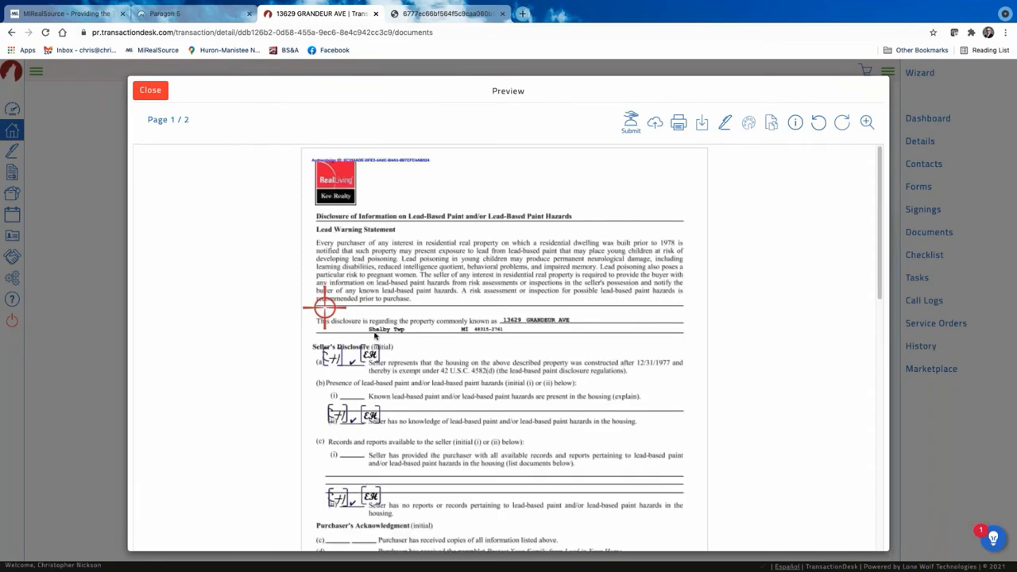
scroll(431, 317, down, 5)
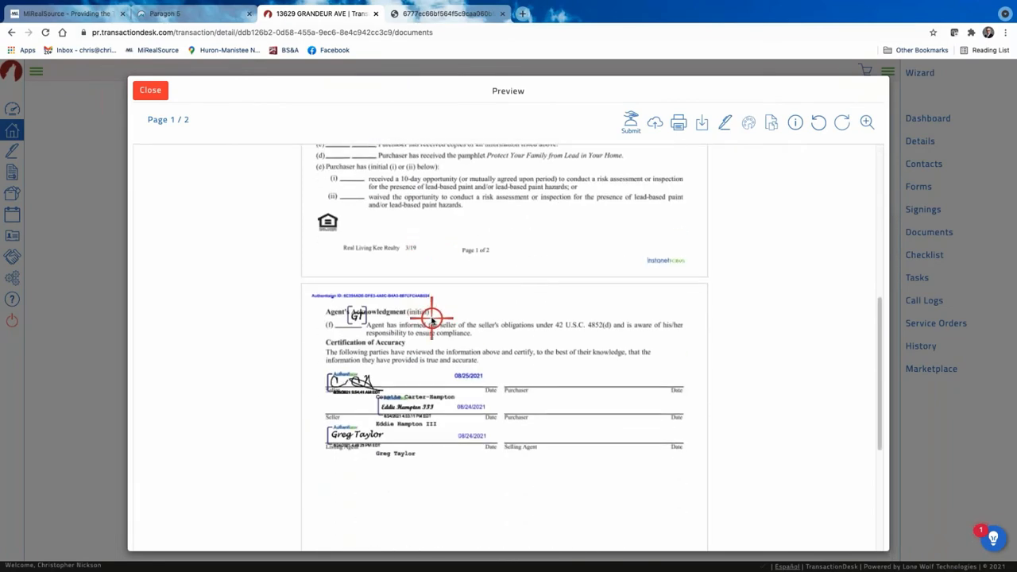
scroll(431, 317, down, 3)
scroll(432, 318, up, 6)
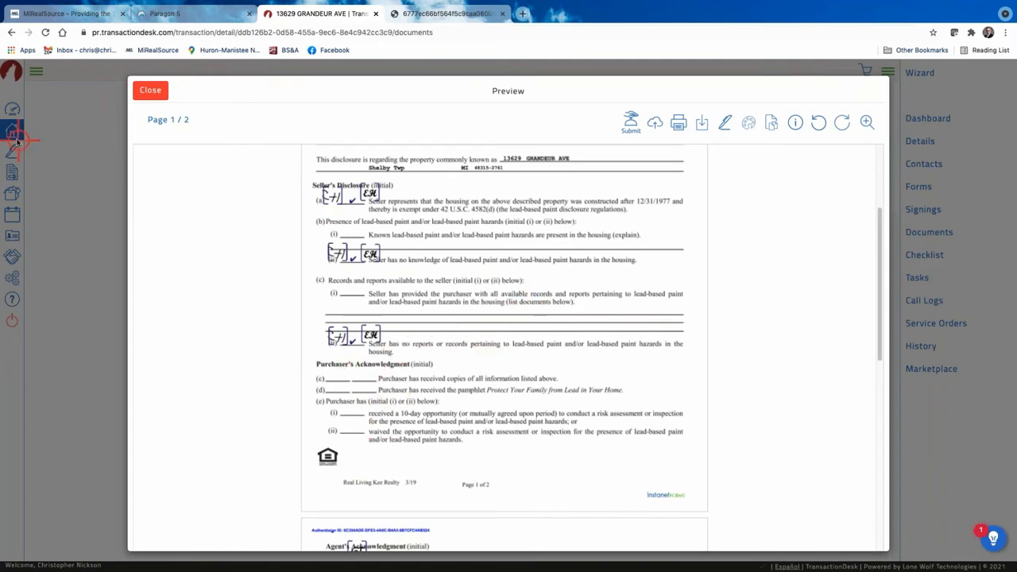
click(150, 89)
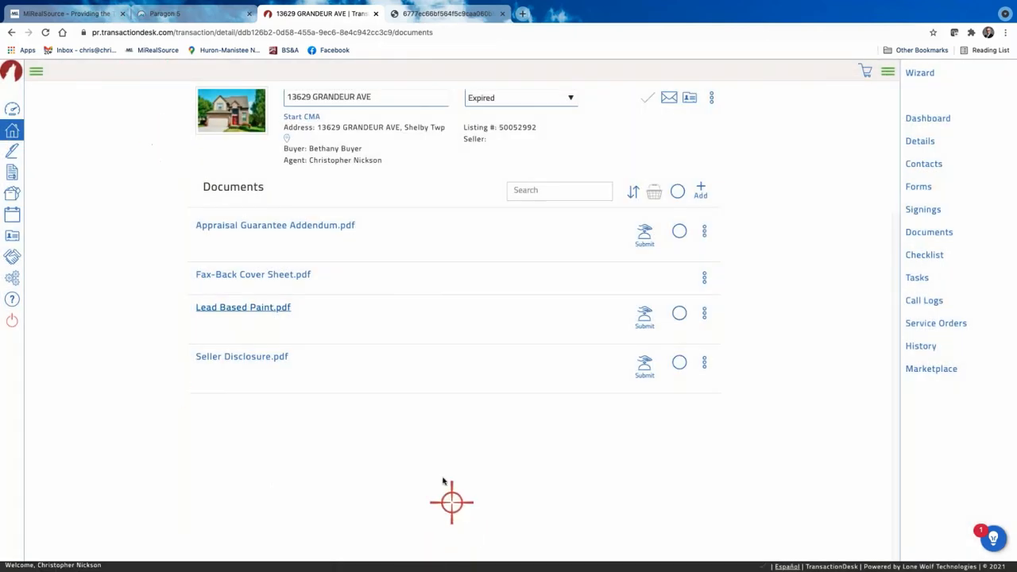
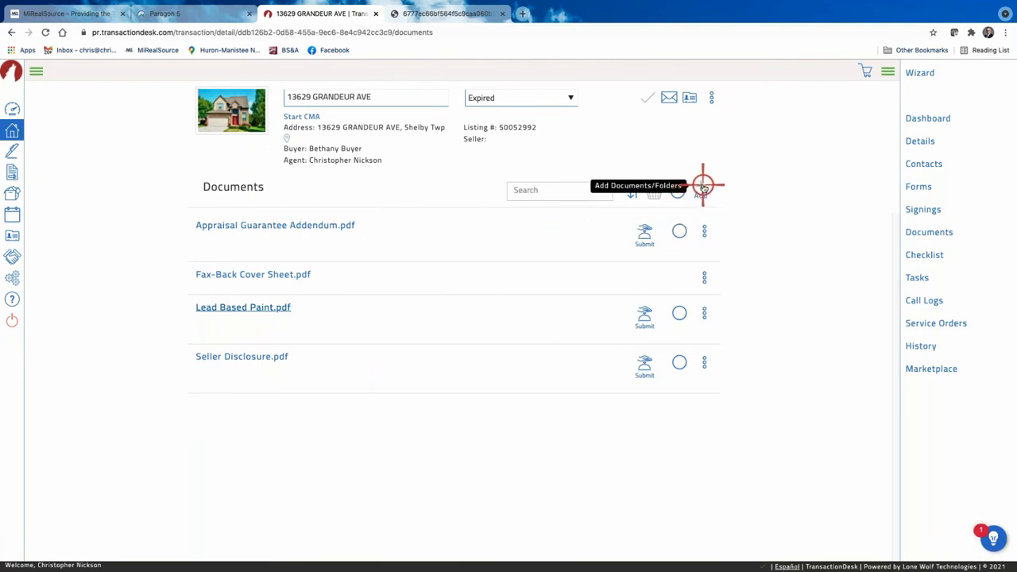
click(703, 187)
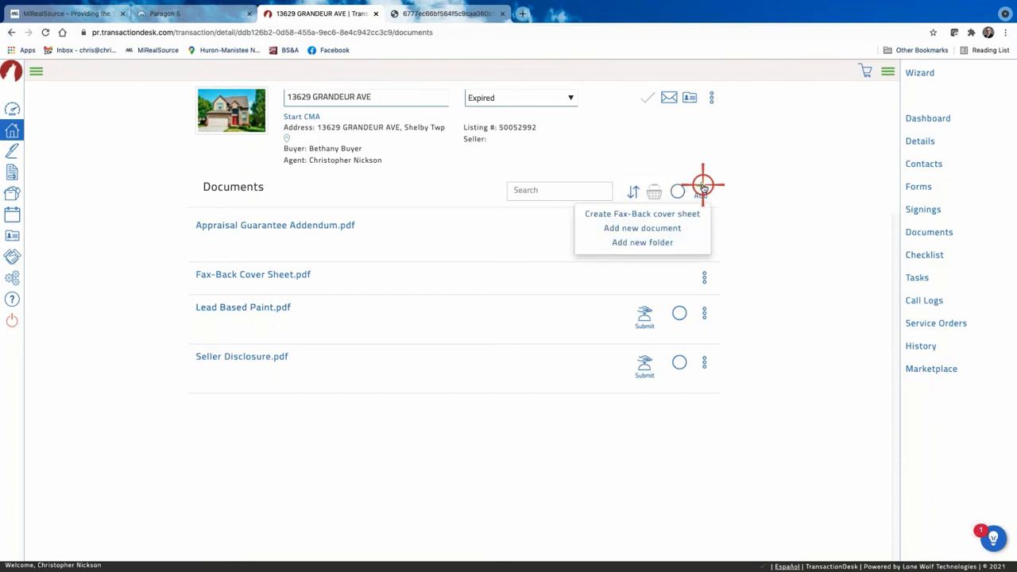
click(642, 228)
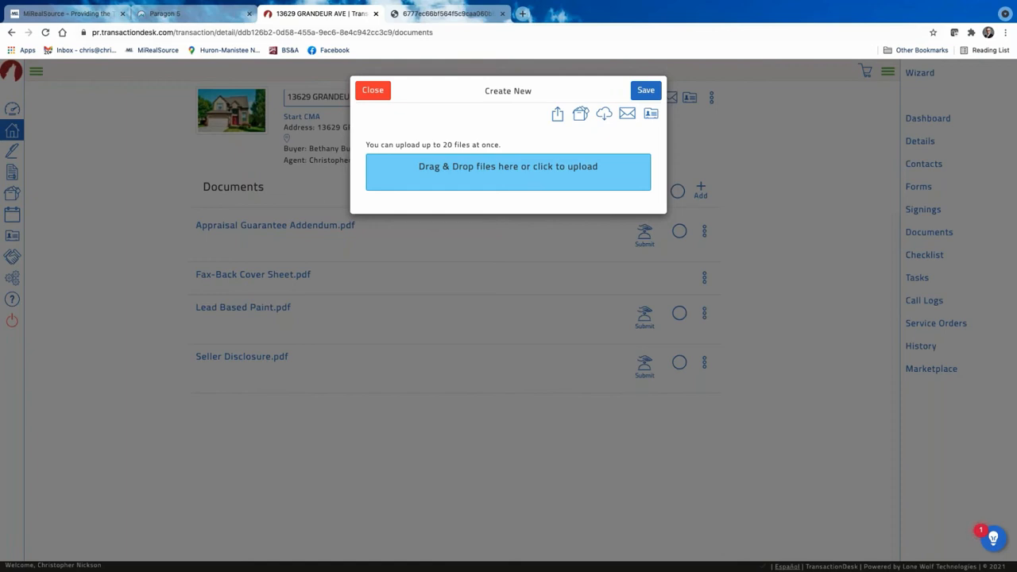
drag(152, 292, 526, 170)
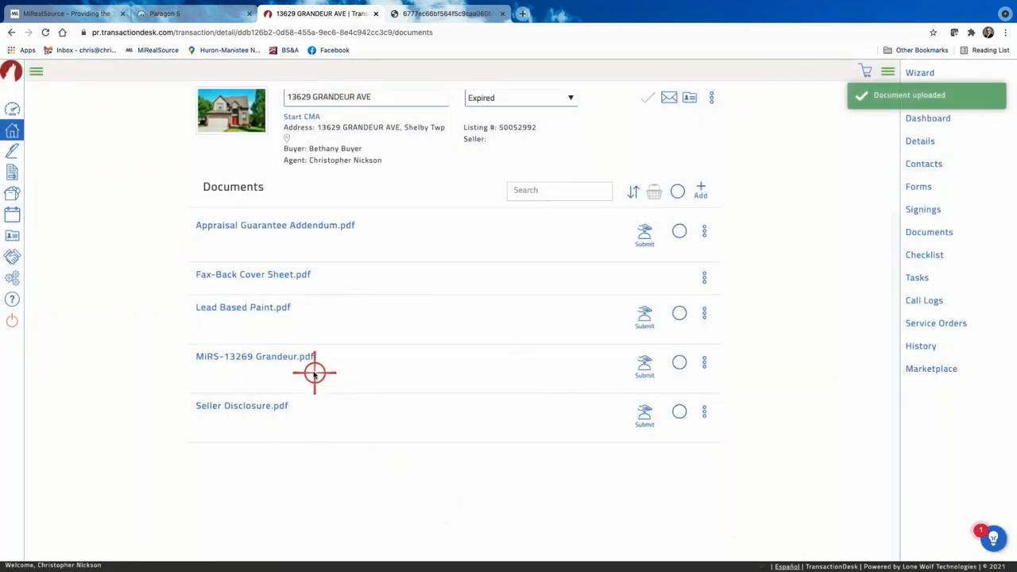
click(284, 358)
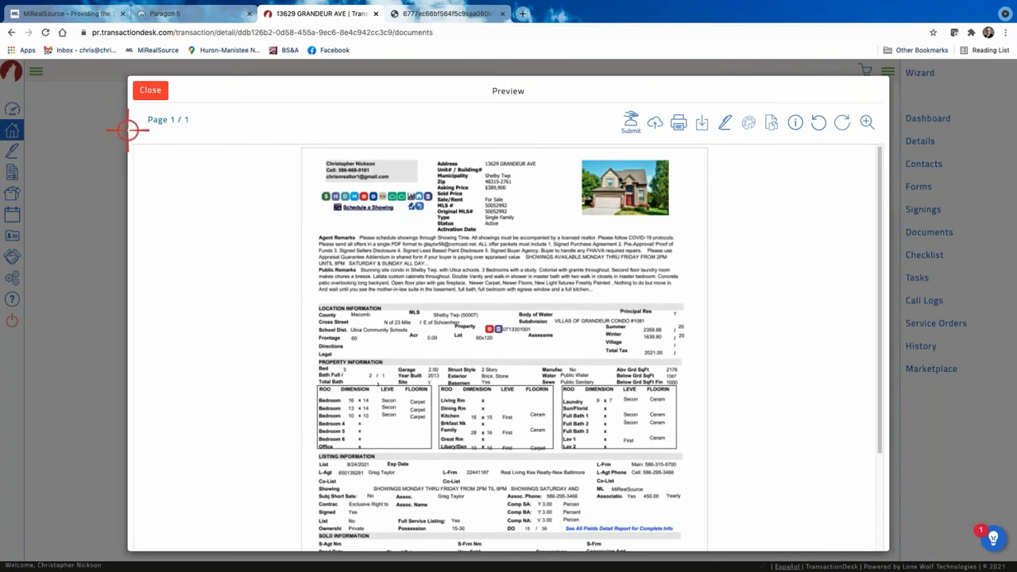
click(150, 91)
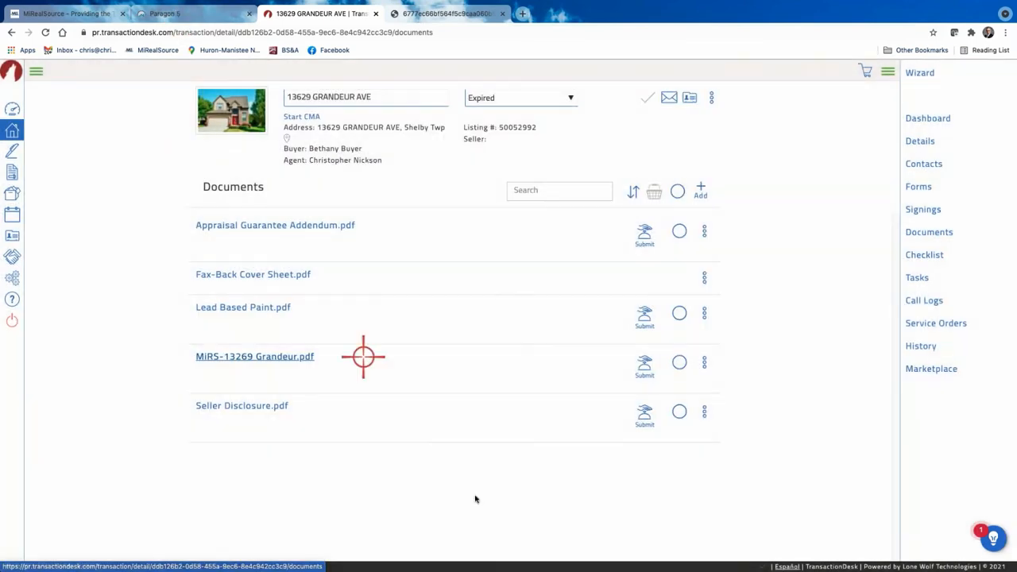
click(705, 362)
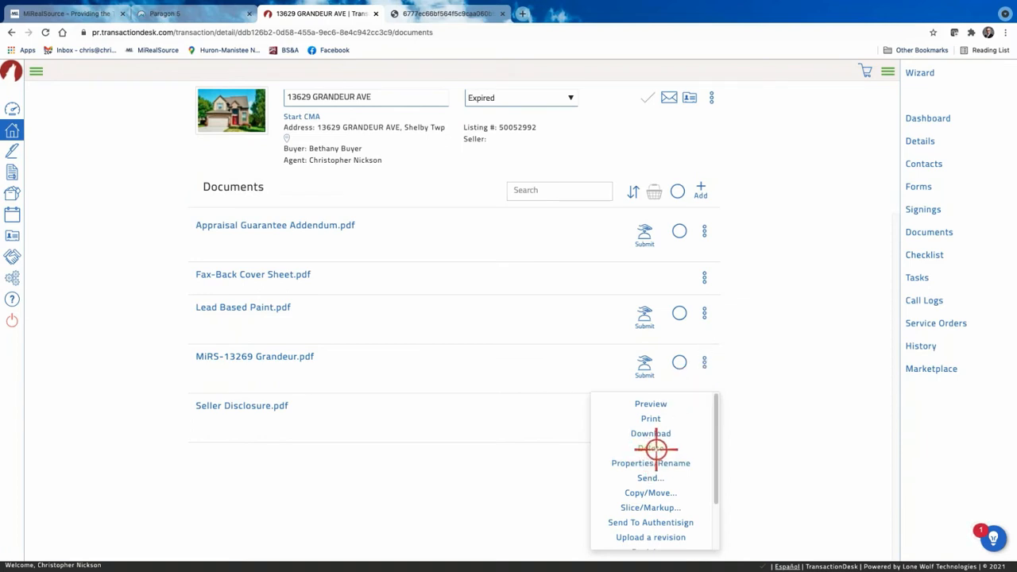
click(766, 380)
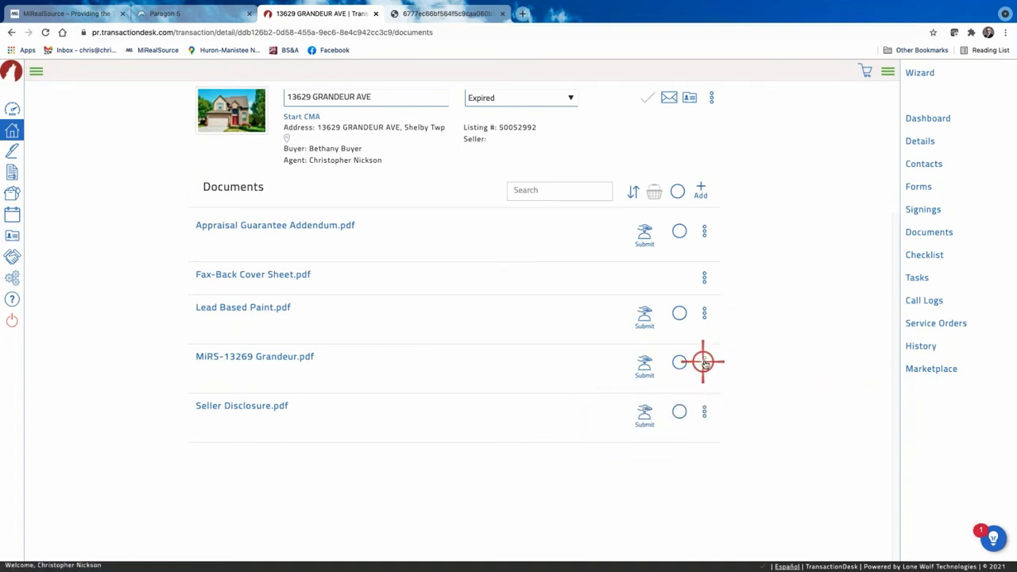
click(705, 363)
click(802, 343)
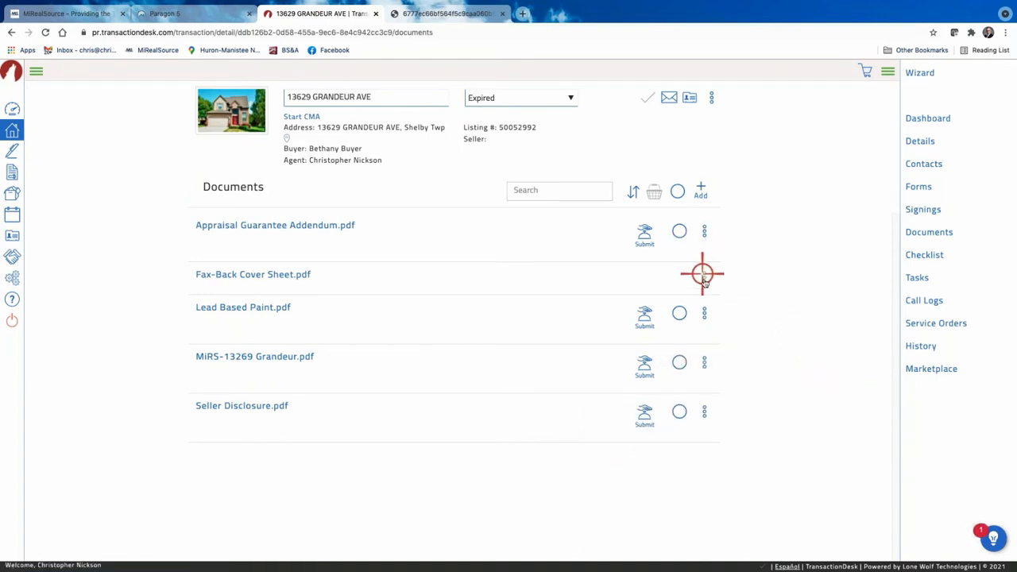
click(704, 277)
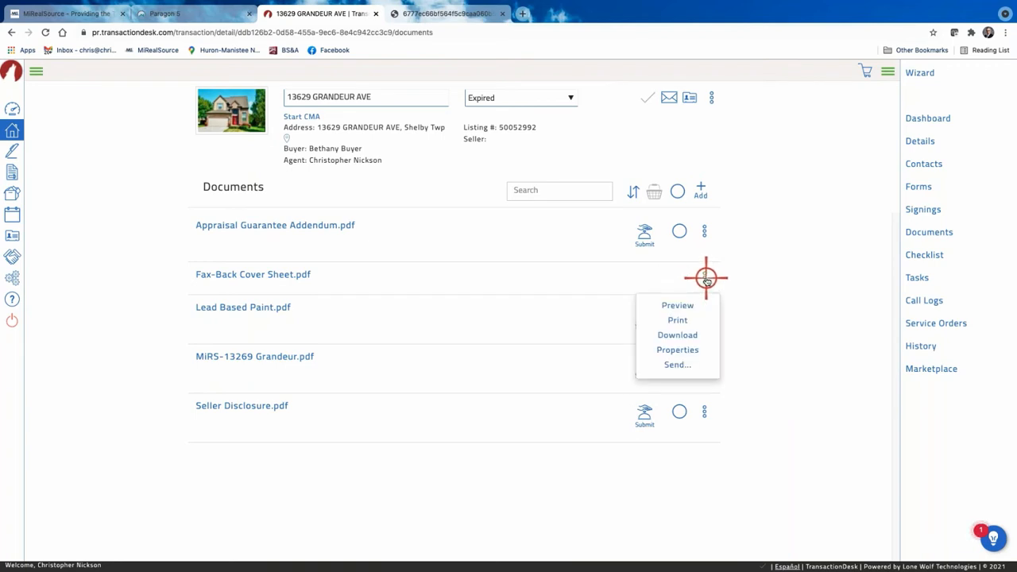
click(781, 302)
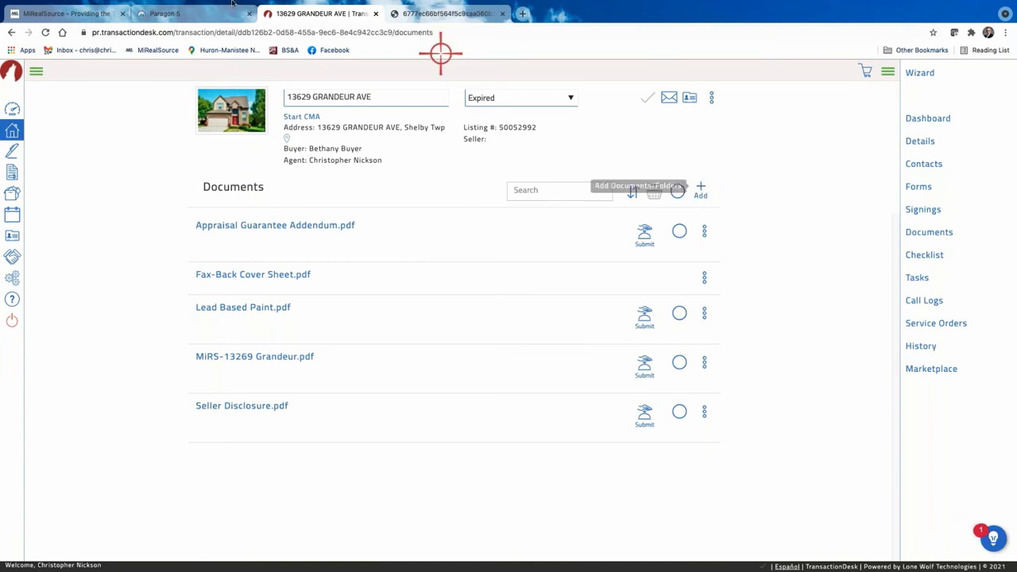
click(11, 33)
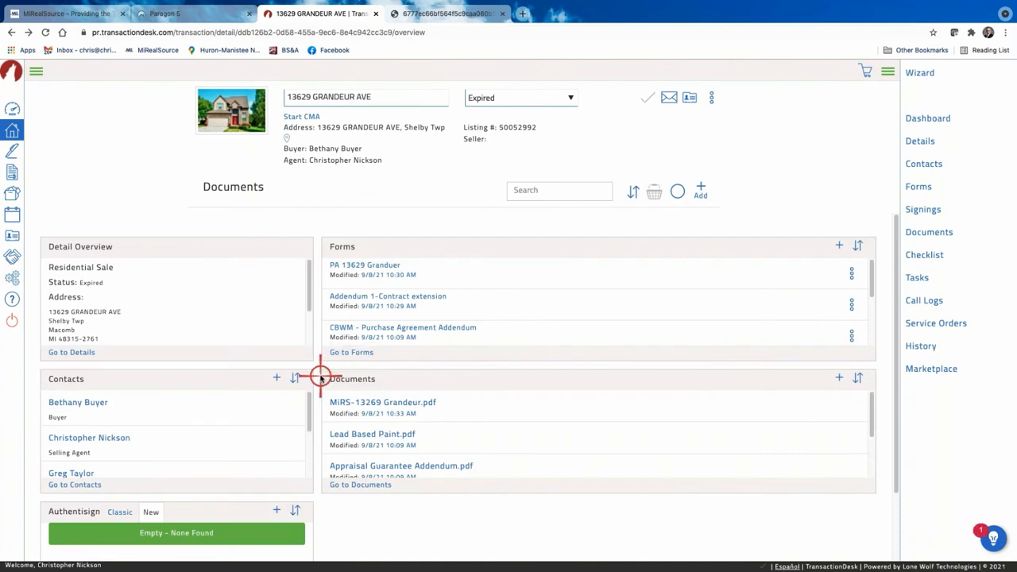
scroll(320, 375, down, 1)
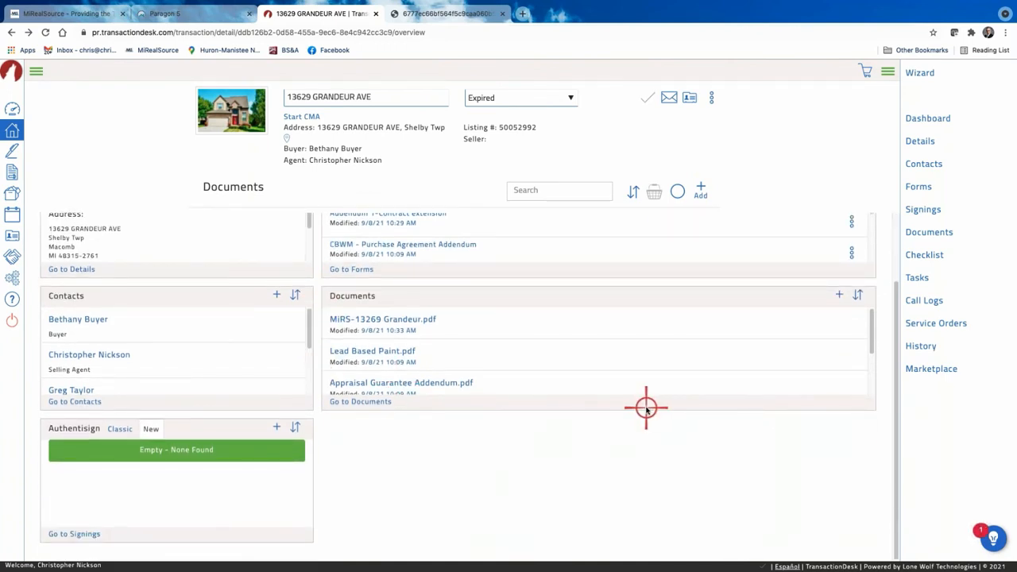
scroll(544, 353, up, 1)
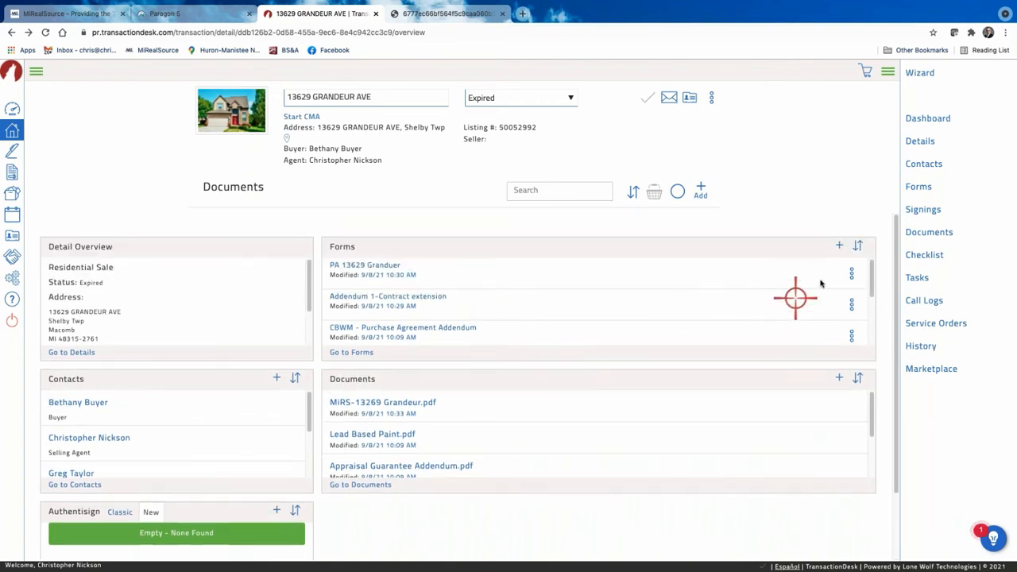
click(355, 351)
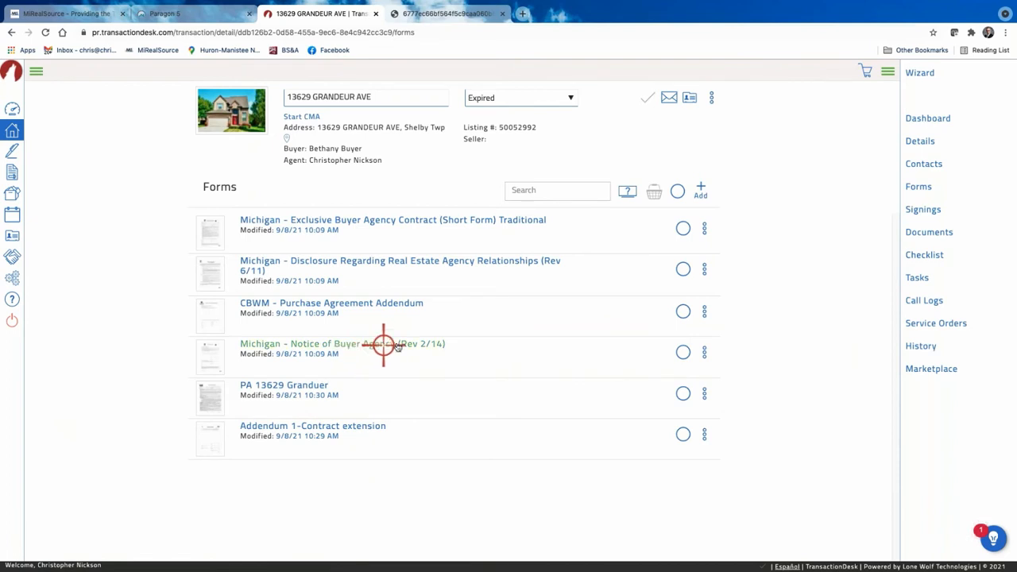
Open the Exclusive Buyer Agency Contract and review the Buyer field on its signature lines.
click(396, 220)
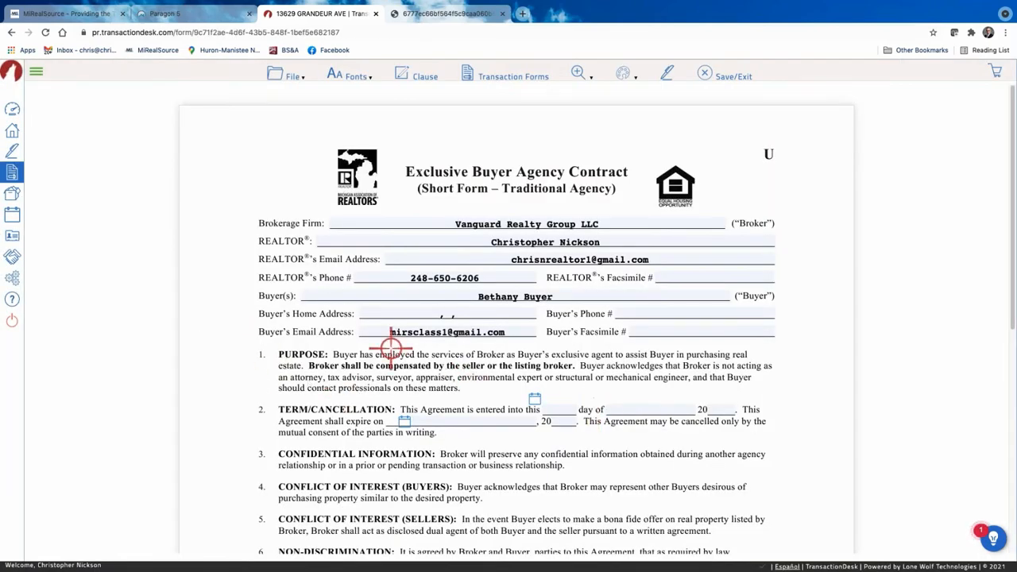
scroll(592, 311, down, 1)
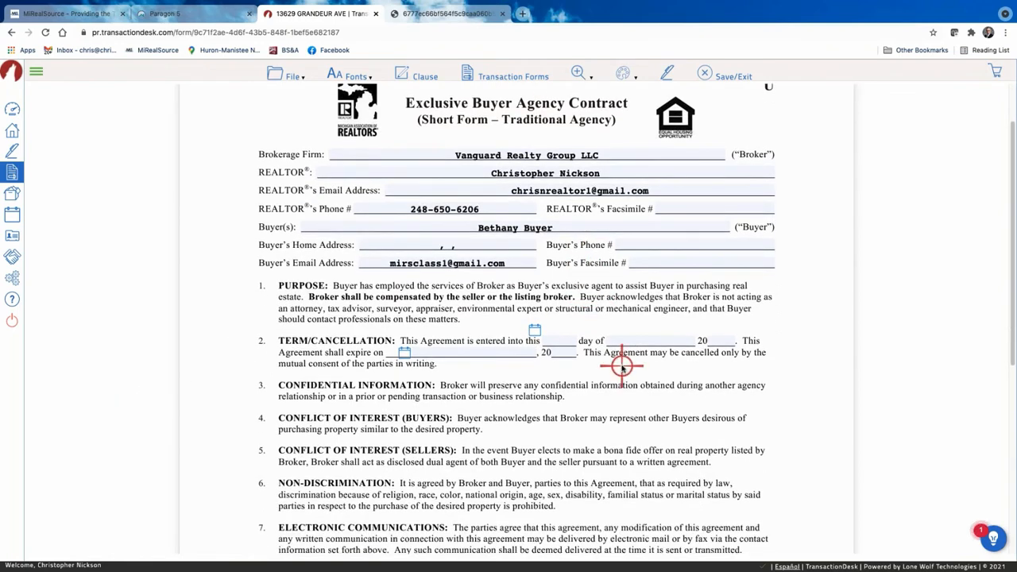
scroll(556, 369, down, 5)
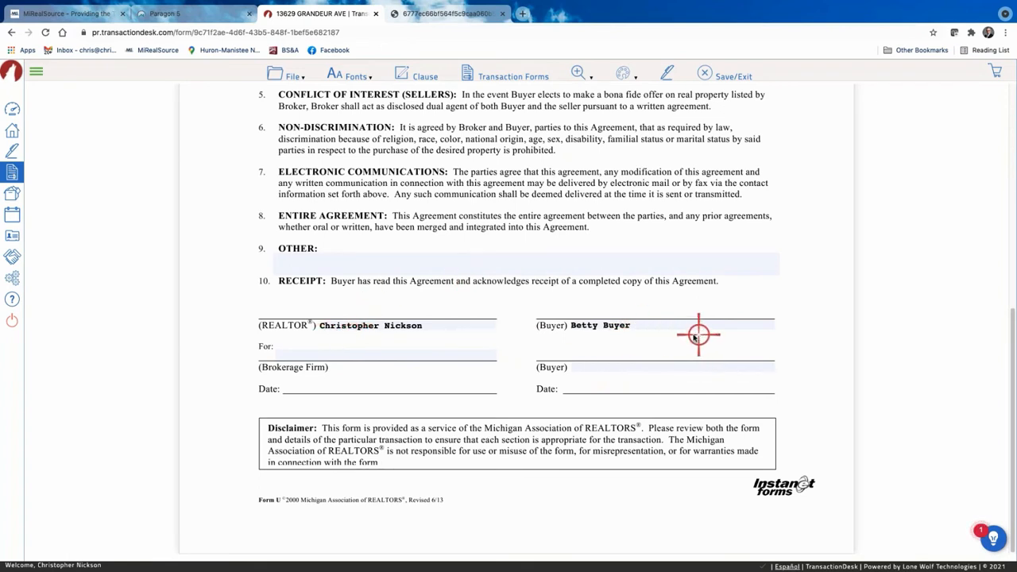
click(666, 326)
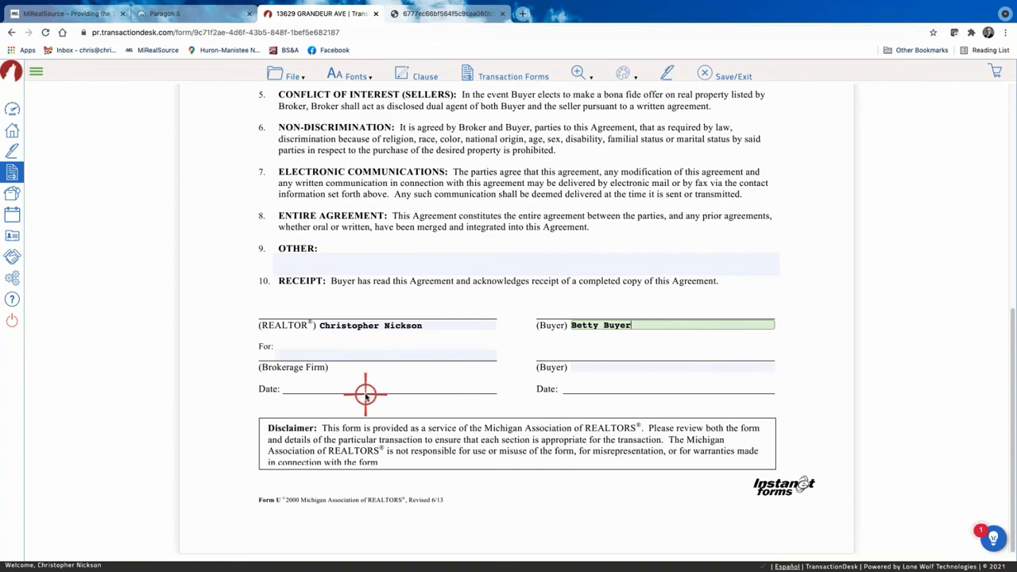
scroll(369, 388, up, 4)
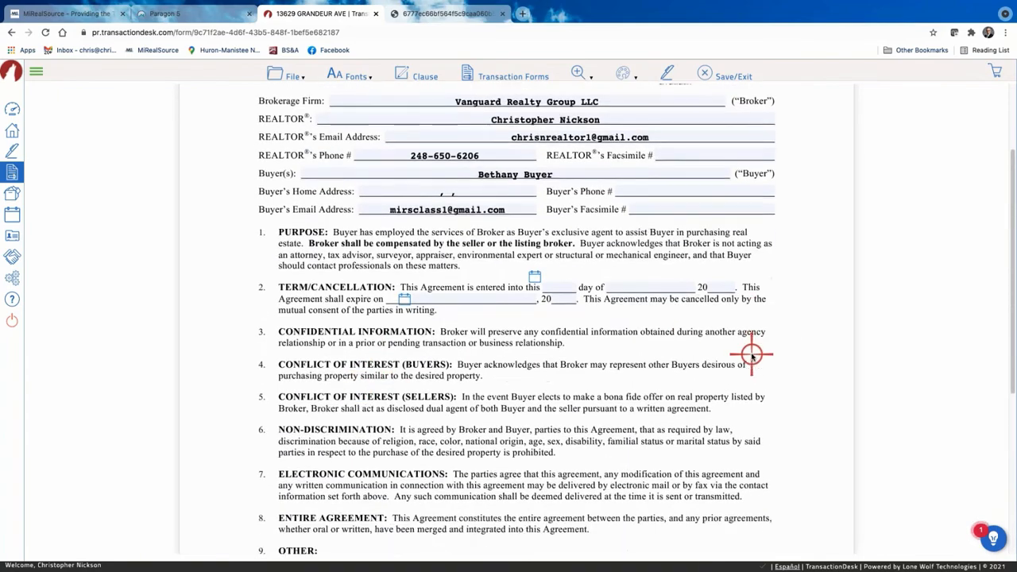
scroll(699, 342, down, 4)
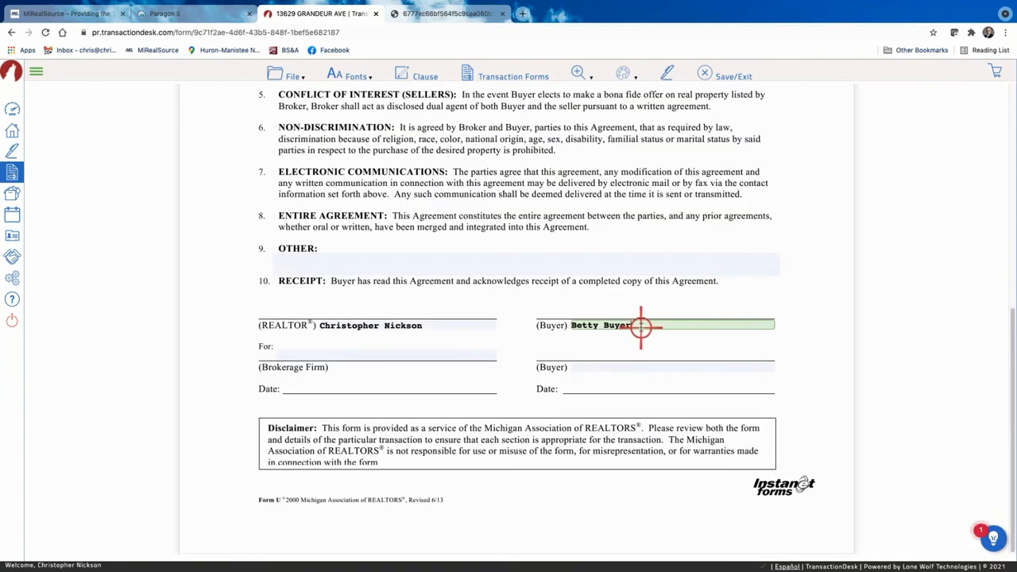
scroll(640, 326, up, 5)
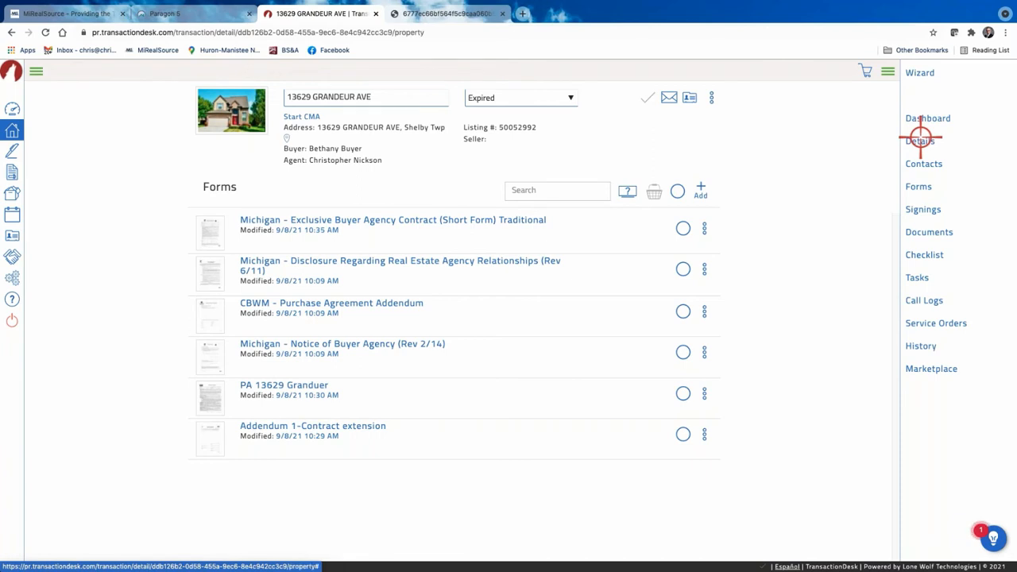
Show the transaction's five contacts through Details and Contacts in the sidebar.
click(920, 140)
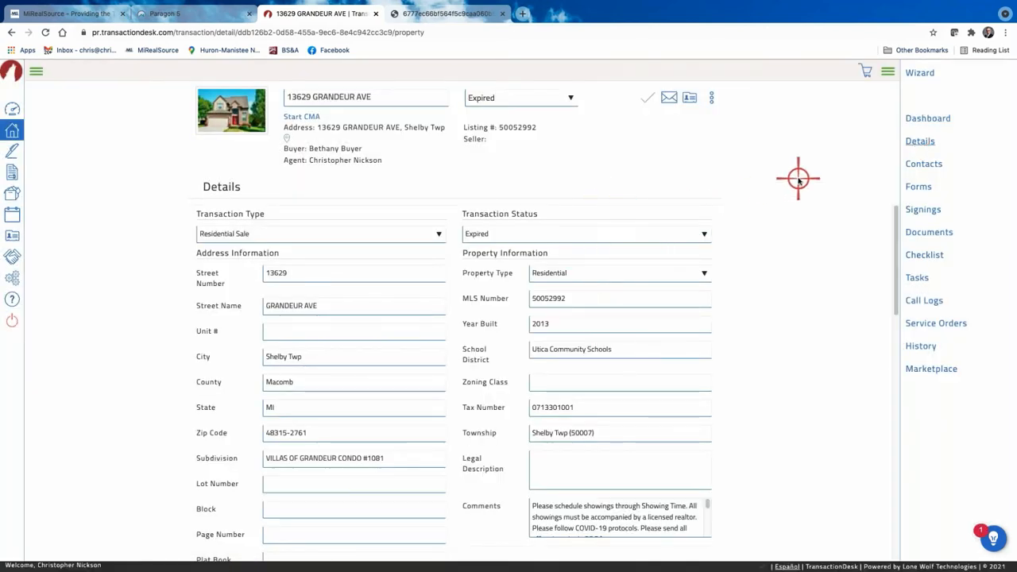
scroll(710, 230, down, 1)
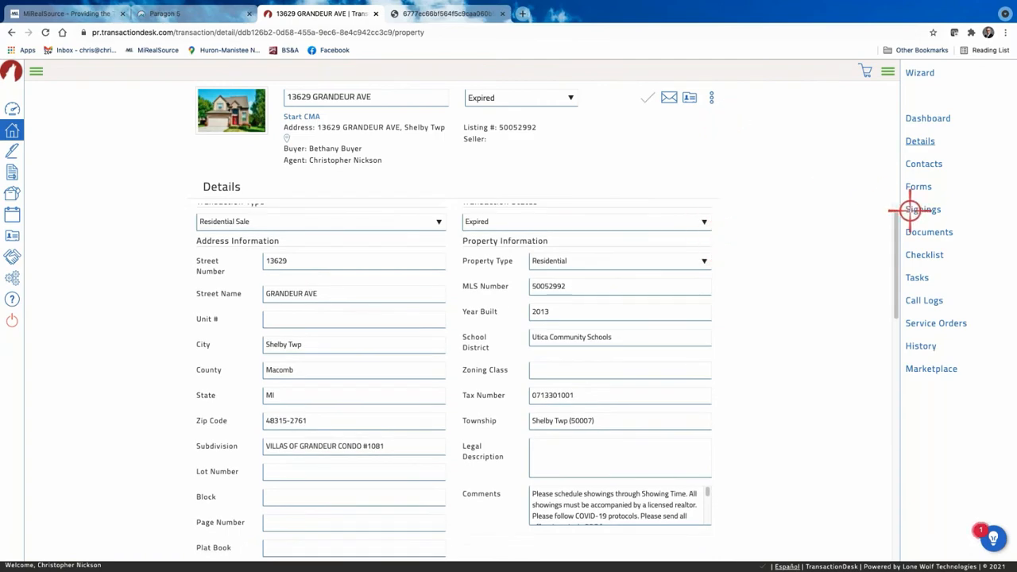
click(923, 164)
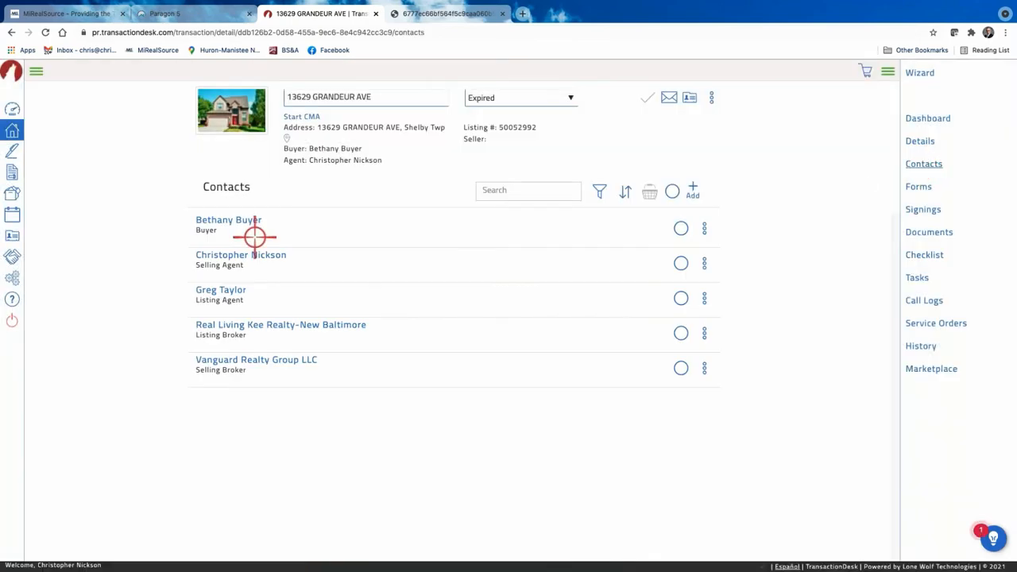
Add a preferred signature and initials matching the buyer's legal name, then save the contact.
click(255, 225)
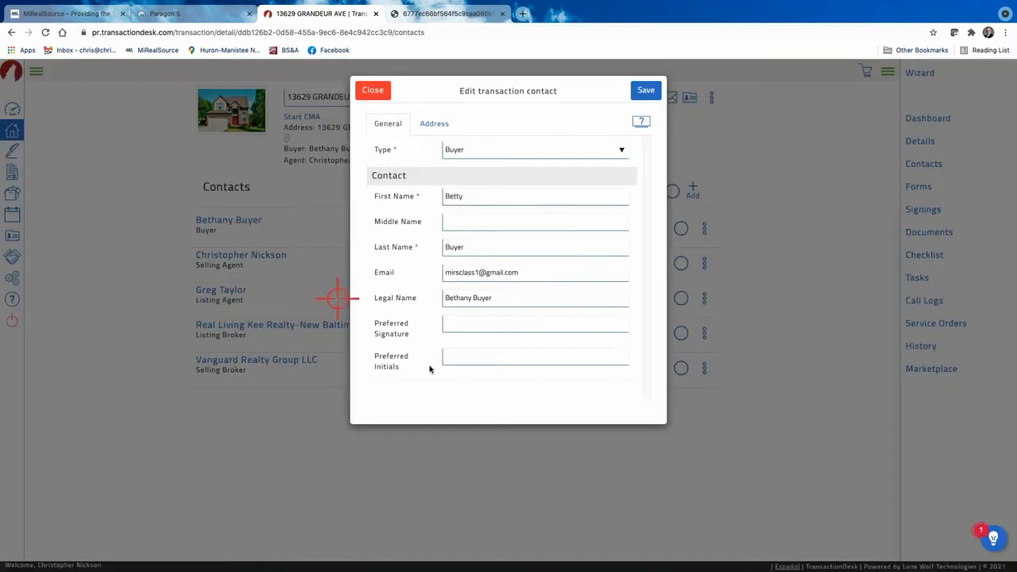
click(467, 322)
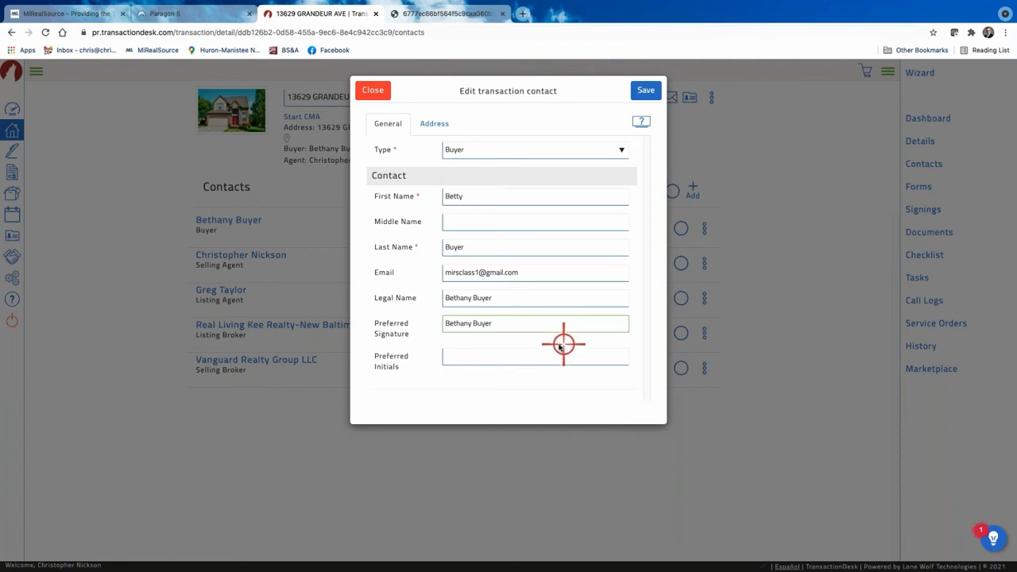
click(460, 357)
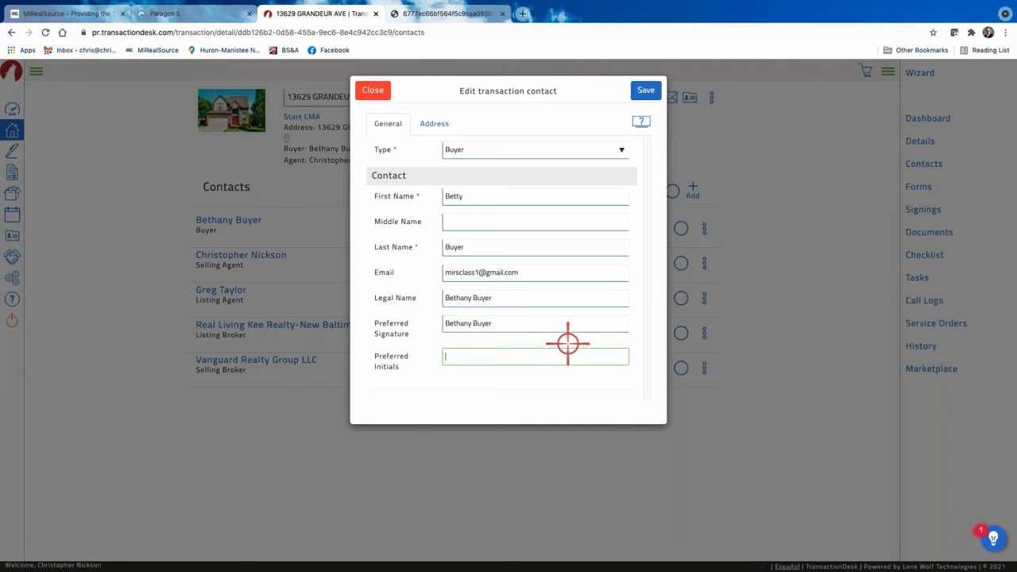
click(646, 90)
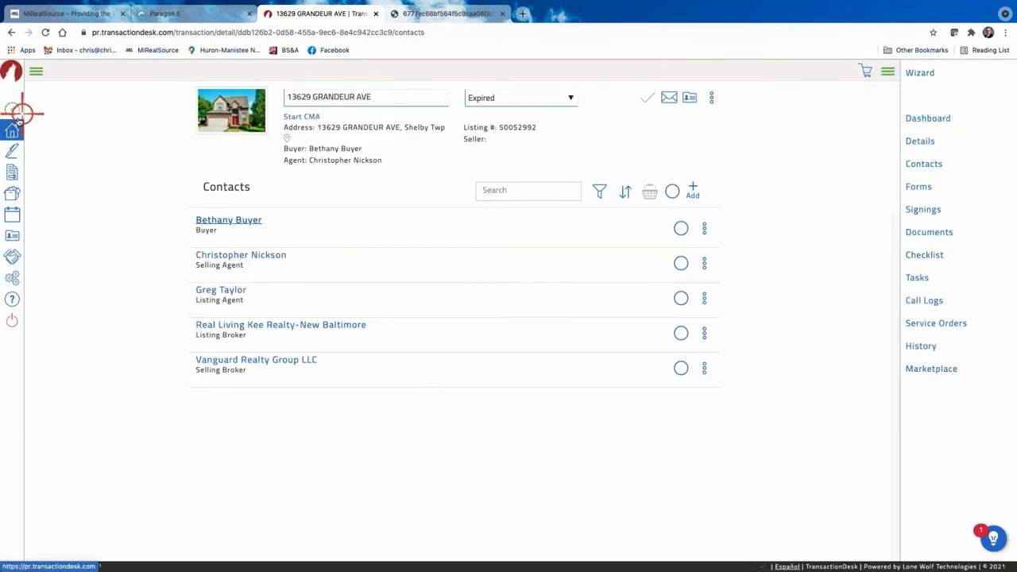
Return to the Forms list and reopen the Exclusive Buyer Agency Contract for review.
click(11, 33)
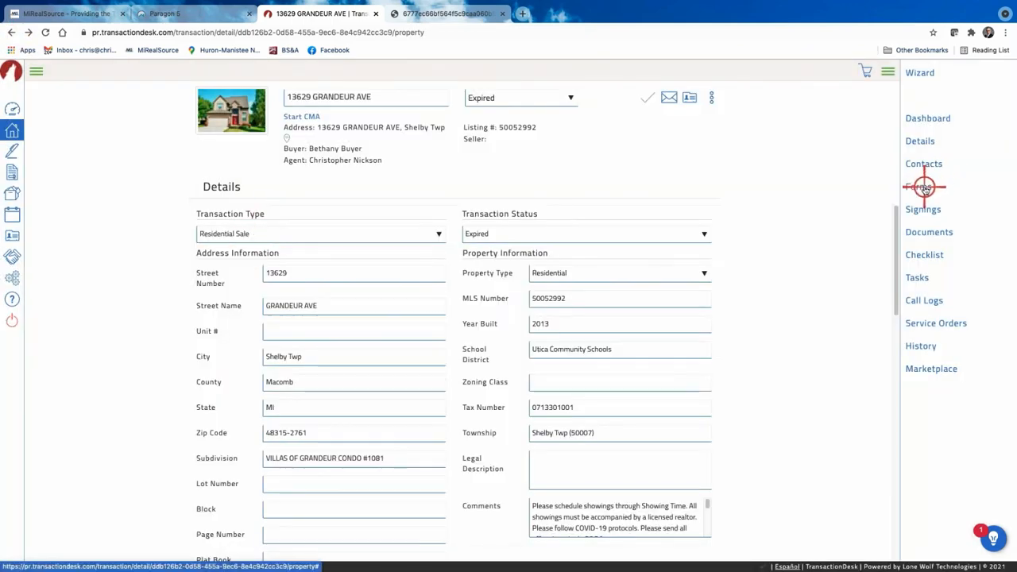
click(923, 187)
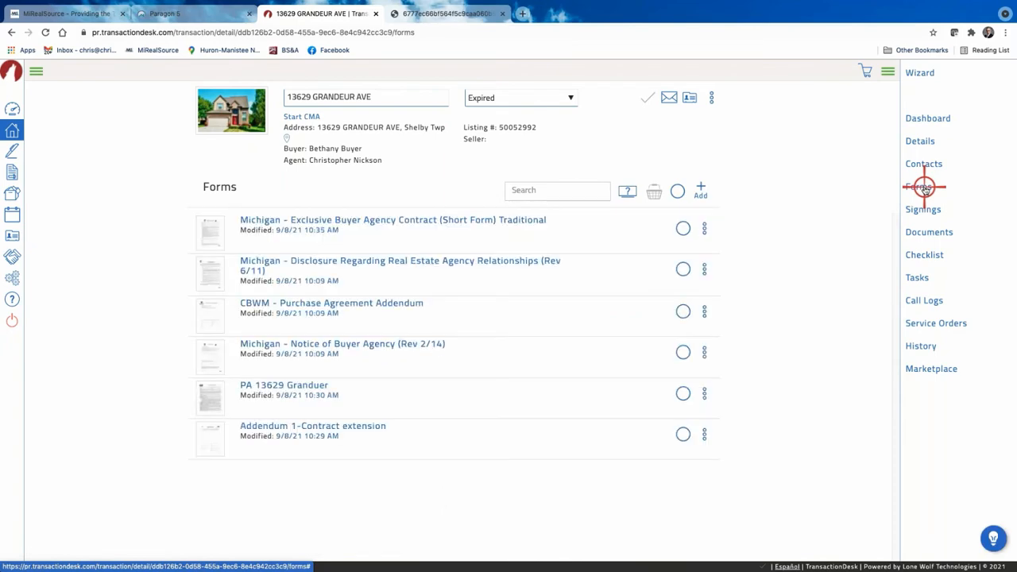
click(447, 220)
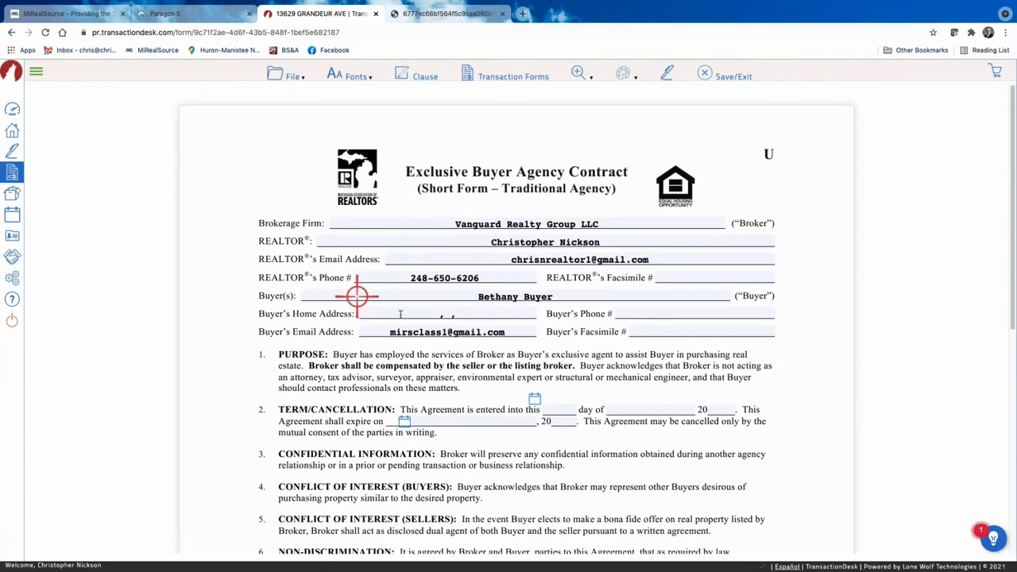
scroll(389, 305, down, 5)
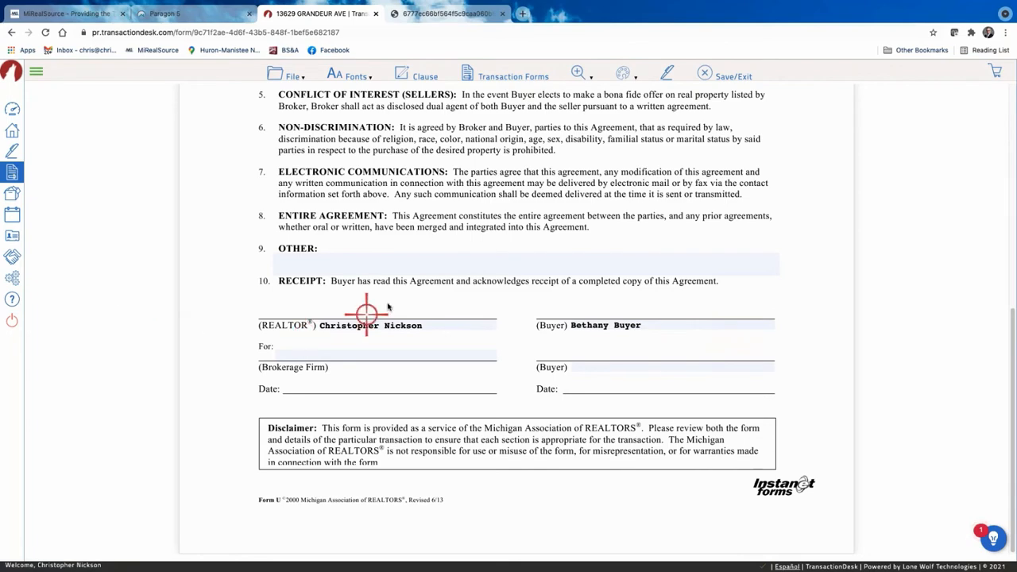
scroll(404, 288, up, 4)
scroll(404, 288, down, 6)
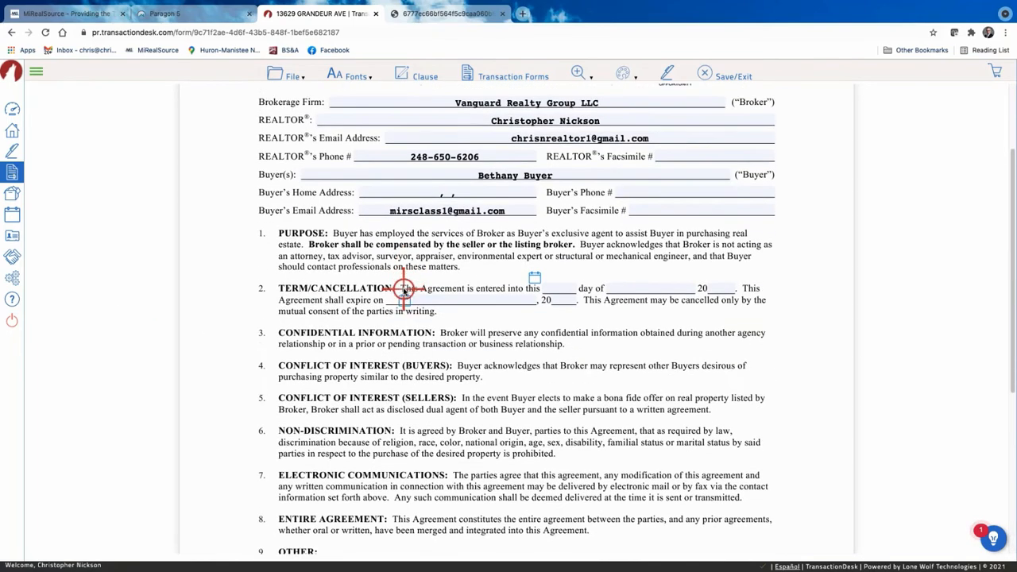
scroll(381, 374, up, 8)
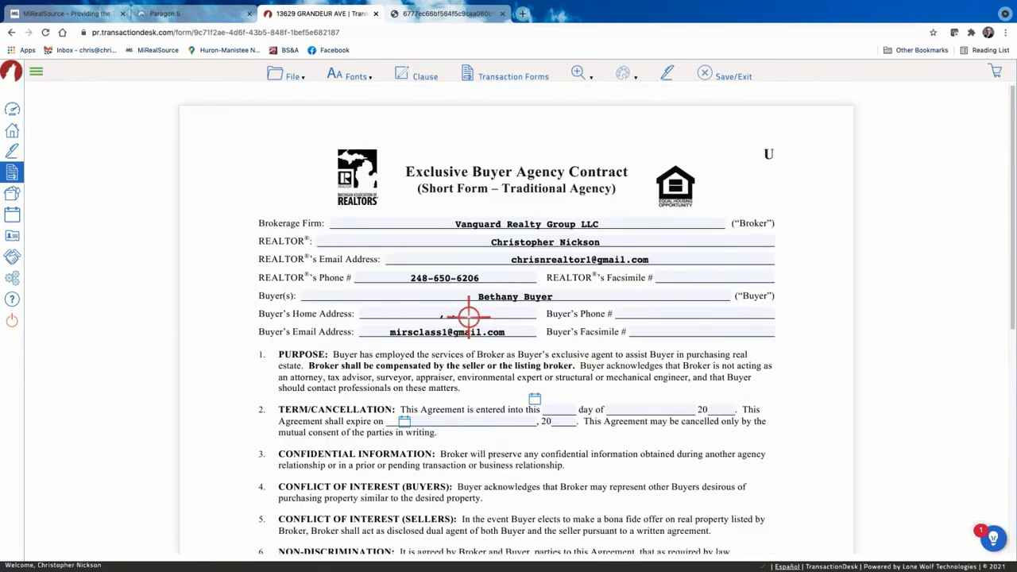
scroll(320, 331, down, 5)
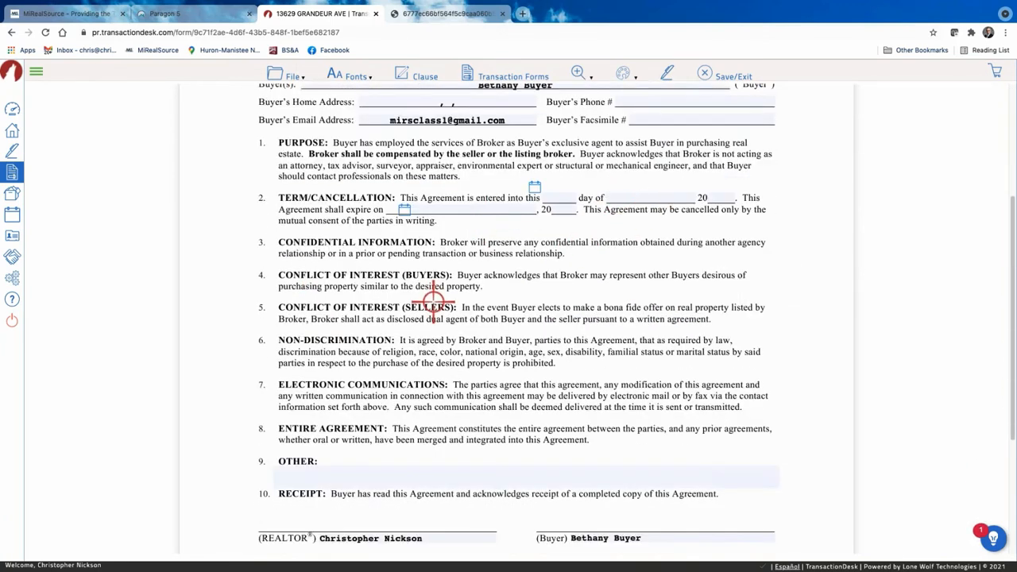
Save and exit the buyer agency contract back to the Forms list.
mouse_move(287, 71)
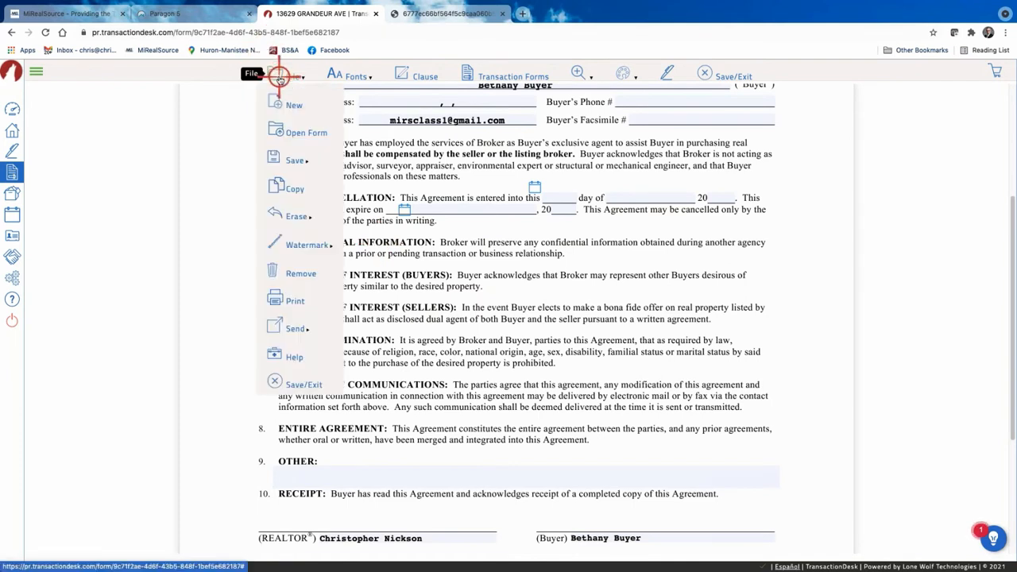
right_click(270, 212)
click(291, 386)
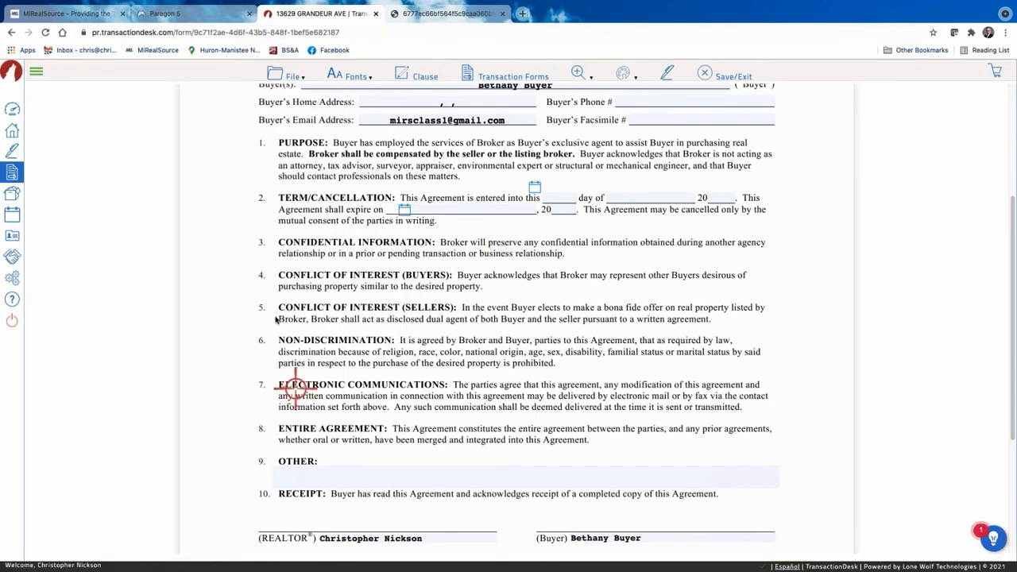
mouse_move(276, 78)
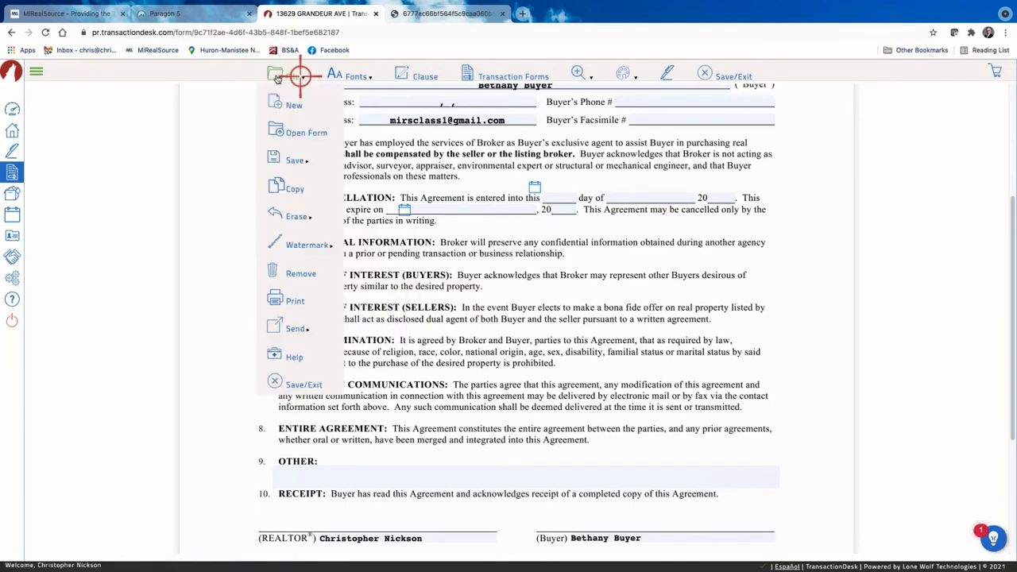
click(283, 385)
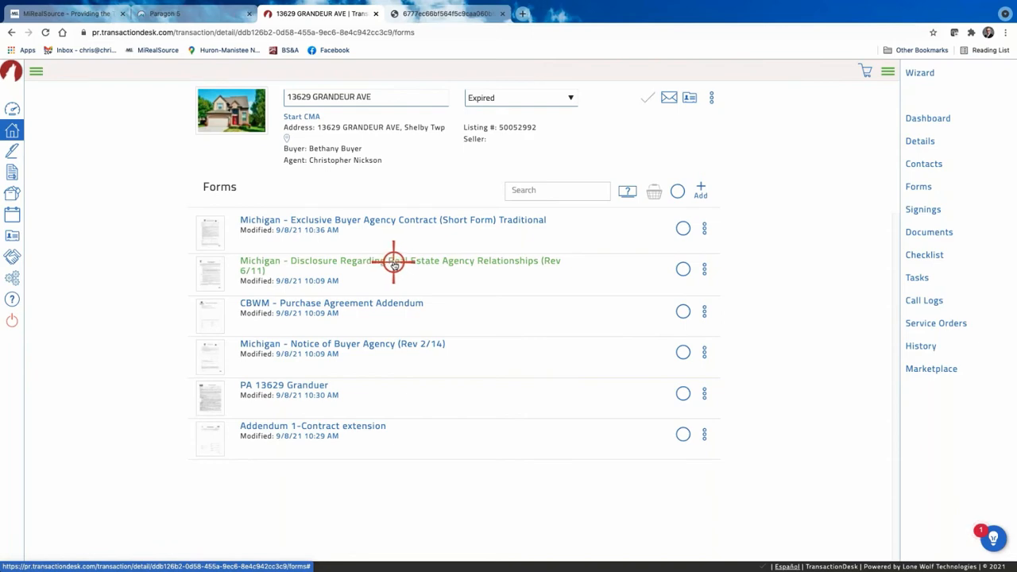
In the agency disclosure form, check Buyer's agent, non-designated agent, DOES NOT and BUYER.
click(393, 262)
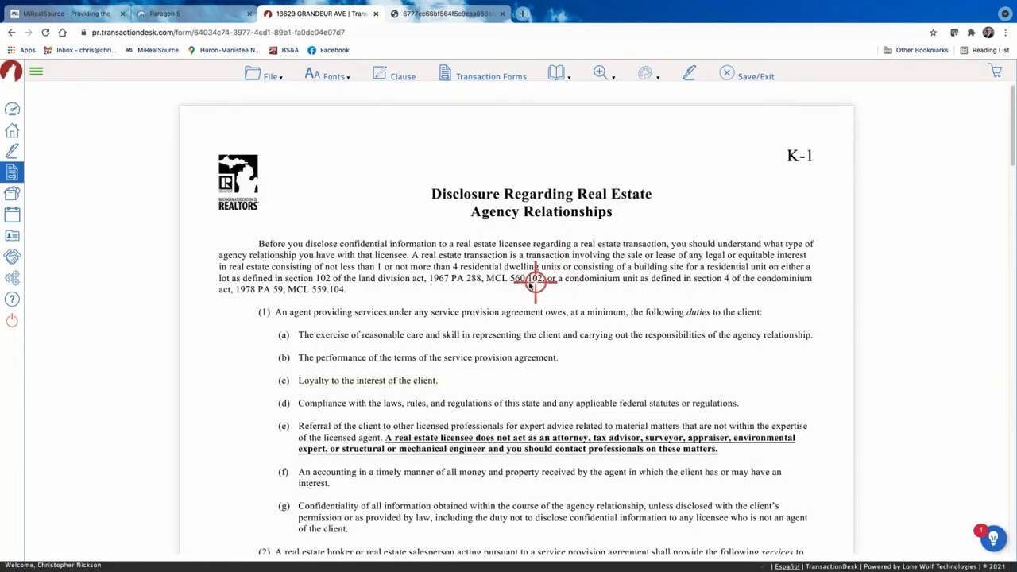
scroll(529, 284, down, 13)
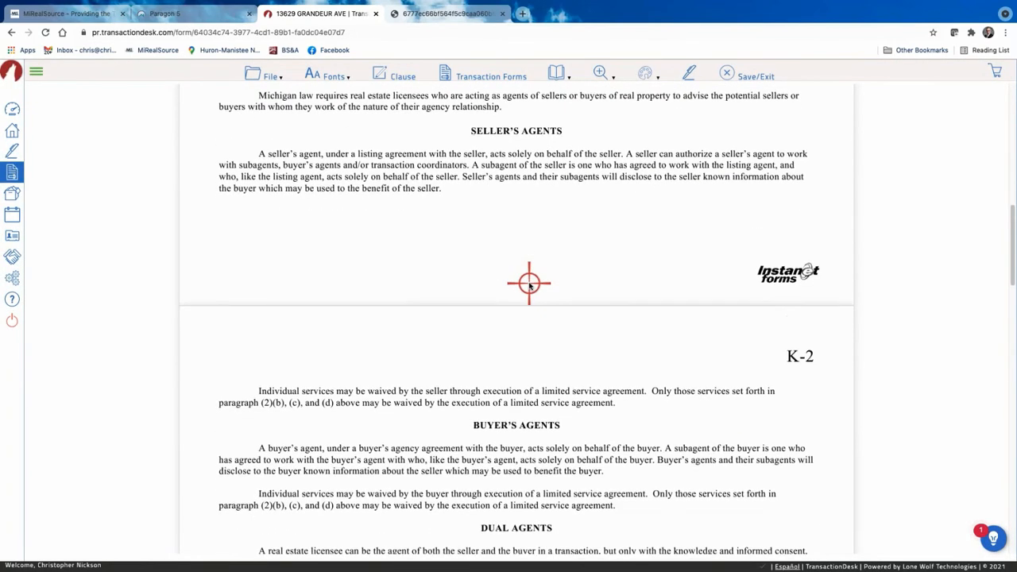
scroll(529, 284, down, 5)
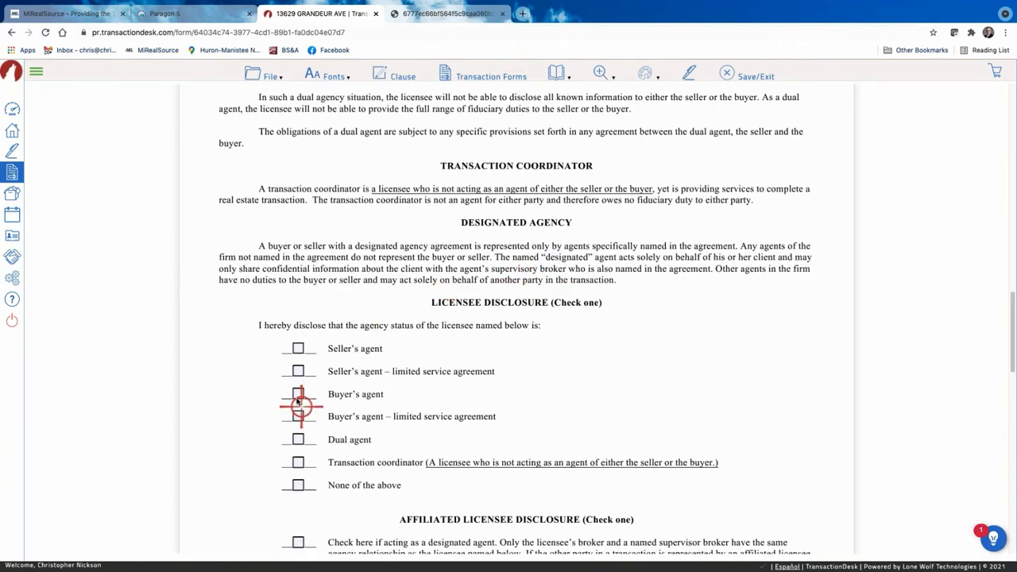
click(298, 395)
scroll(408, 357, down, 4)
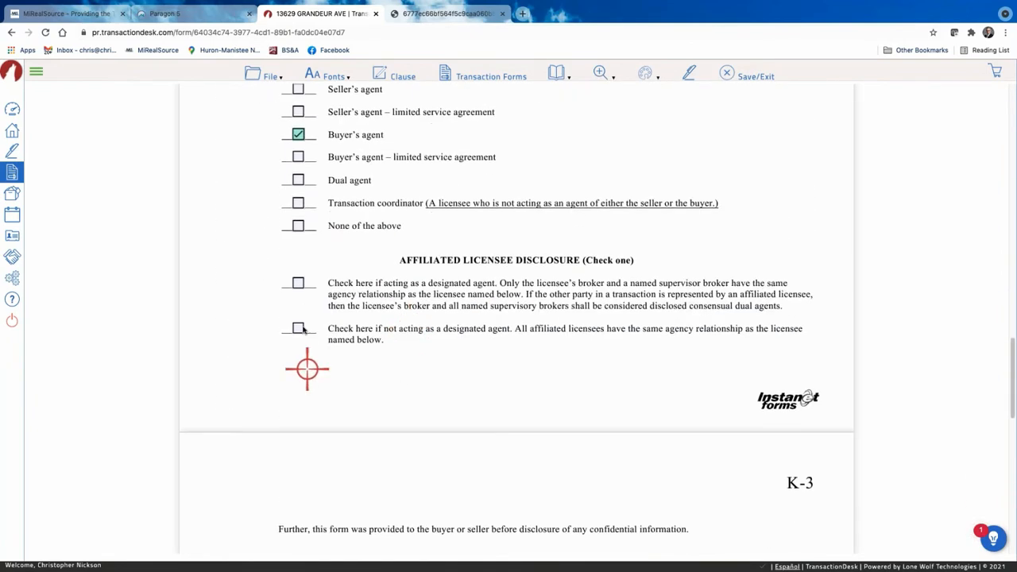
click(299, 330)
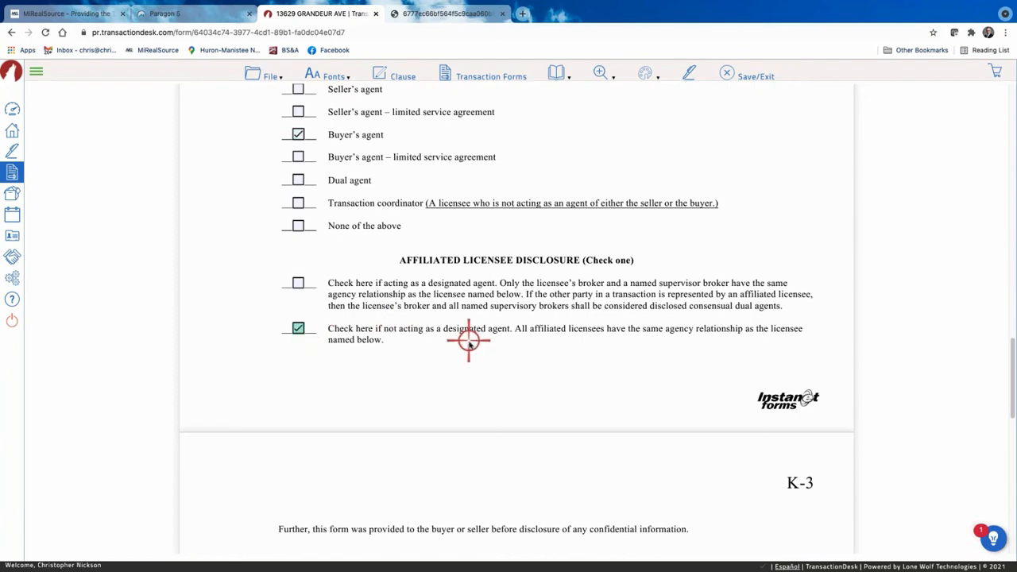
scroll(469, 343, down, 5)
scroll(468, 344, up, 5)
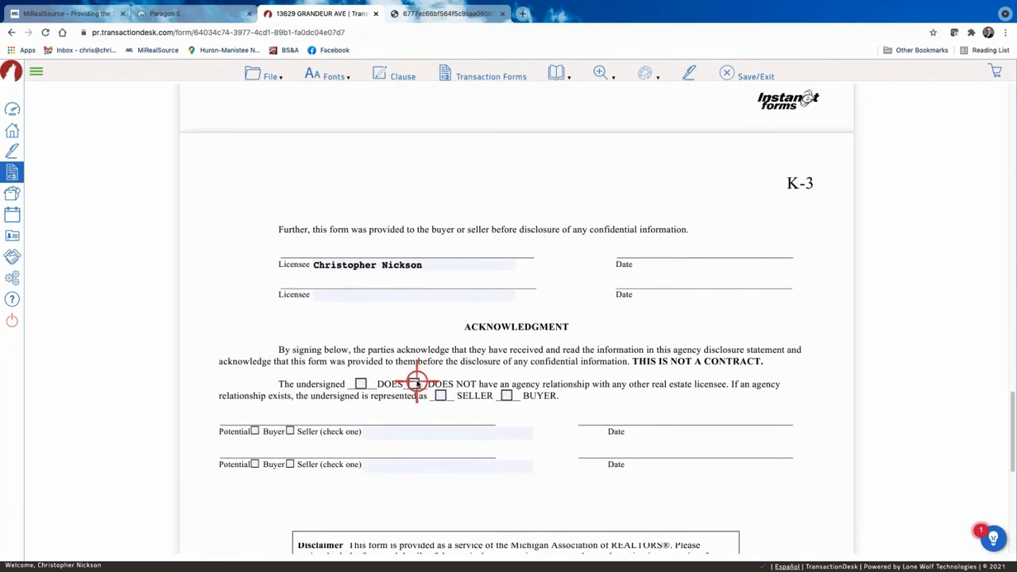
click(413, 384)
click(507, 394)
Check Potential Buyer and enter the buyer's name on the acknowledgment line.
click(379, 431)
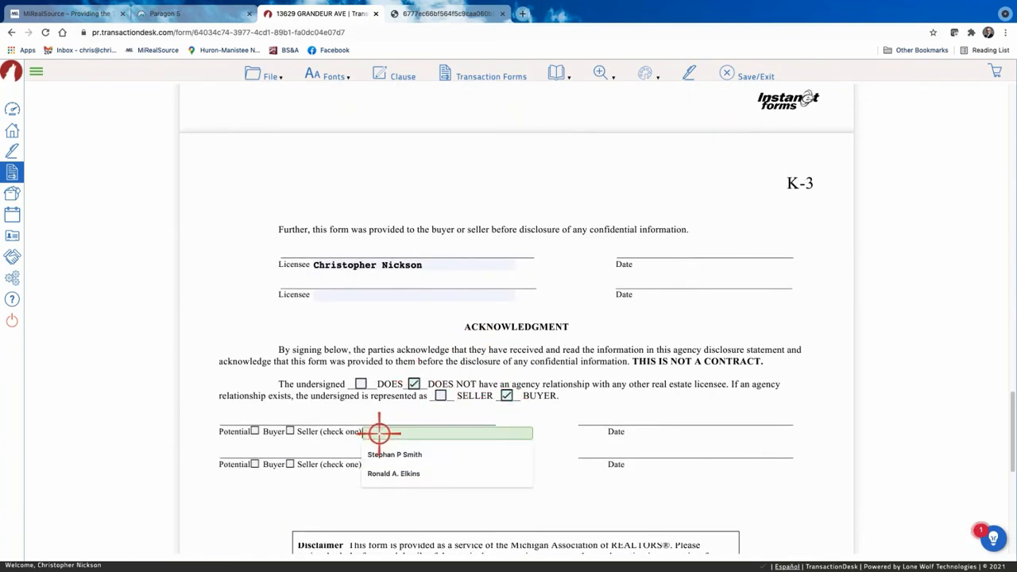
click(255, 431)
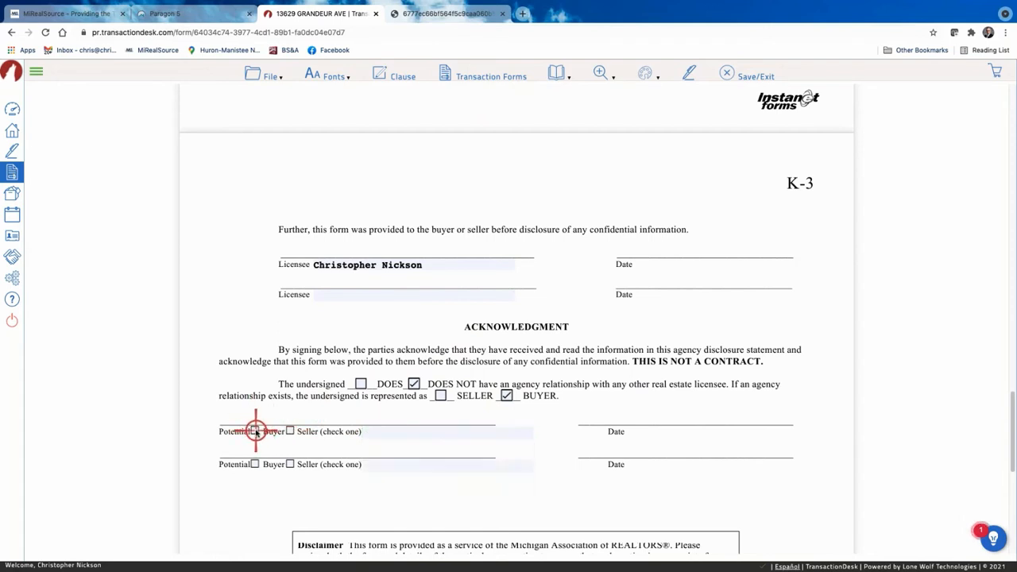
click(407, 433)
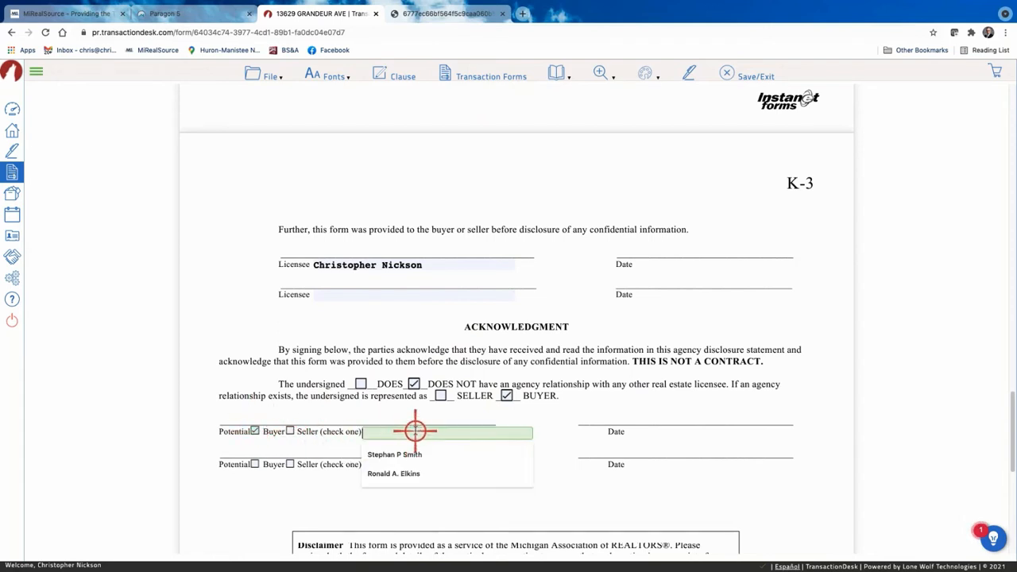
text(Bethany Buyer)
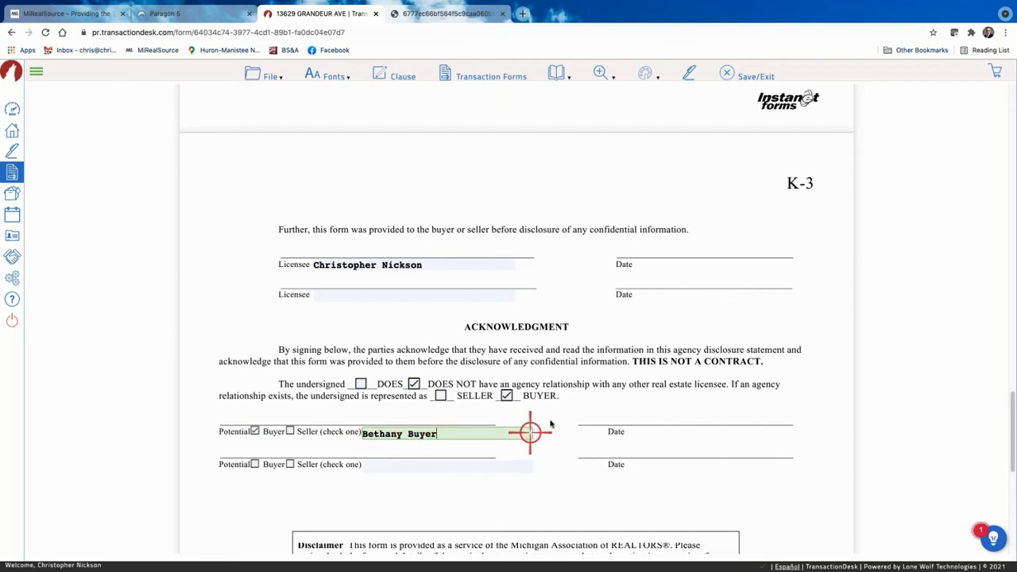
scroll(552, 417, down, 2)
scroll(497, 433, down, 3)
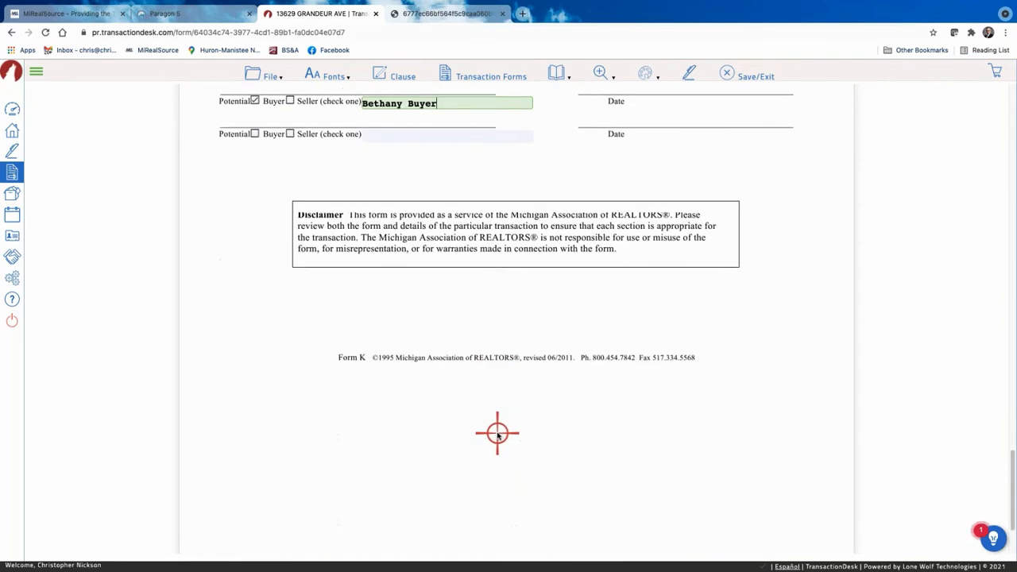
scroll(495, 432, up, 10)
scroll(491, 429, up, 3)
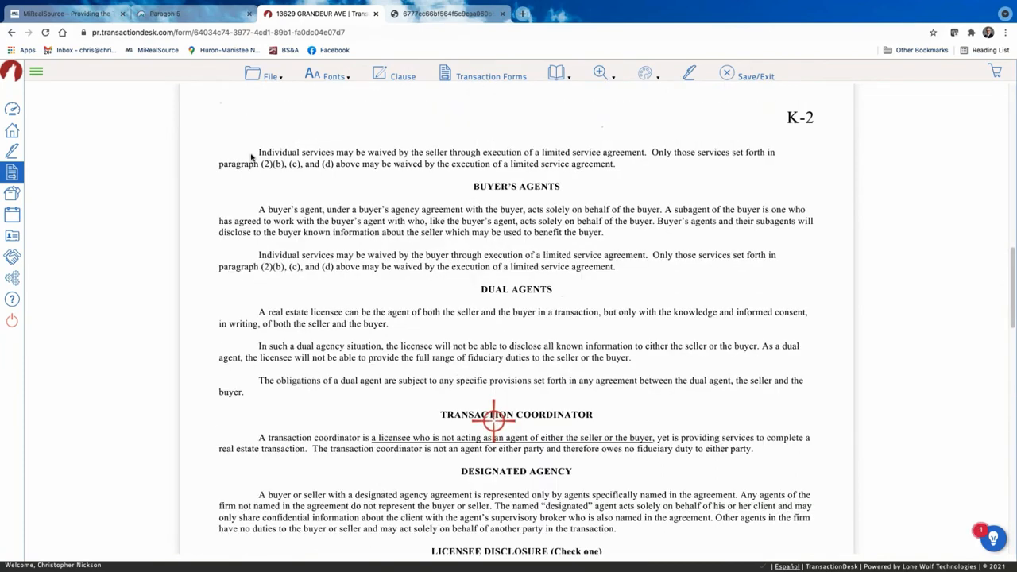
click(267, 76)
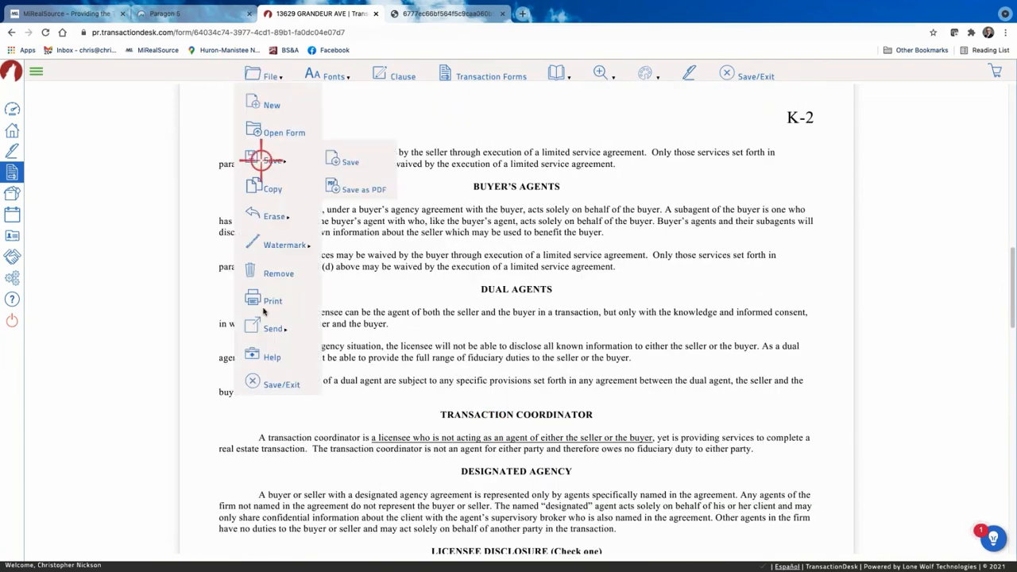
click(271, 385)
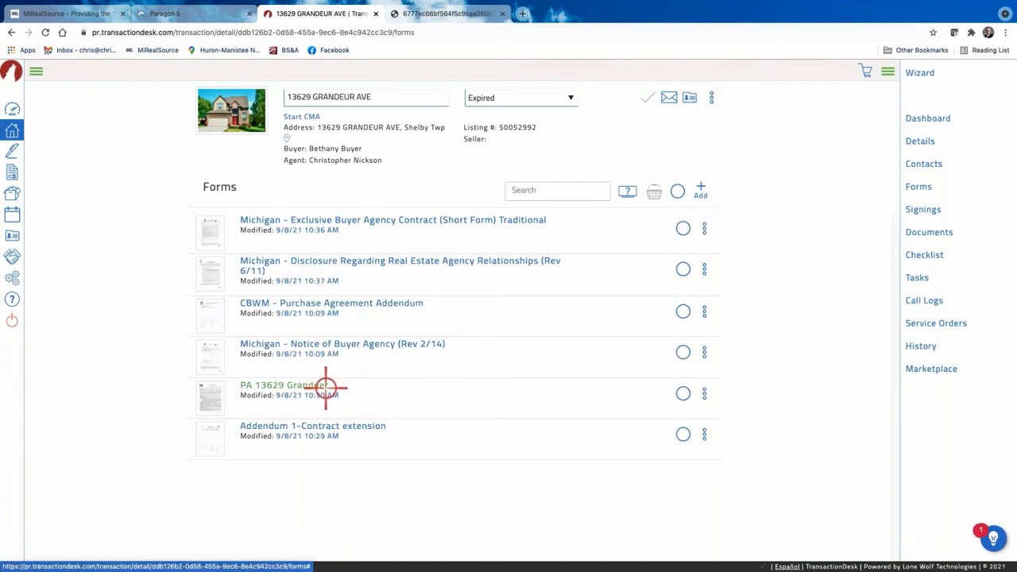
click(325, 387)
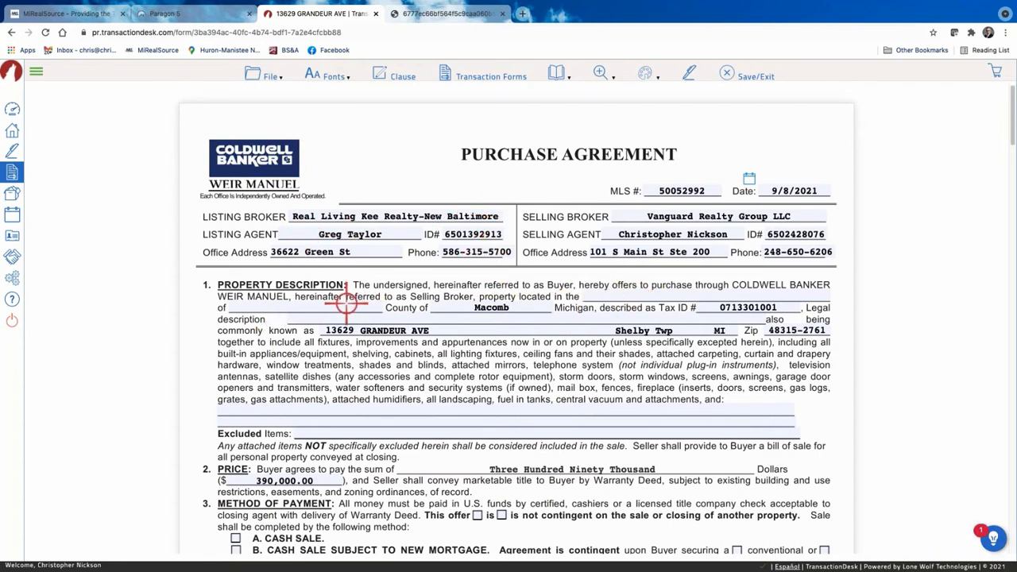
Enter Twonship after 'property located in the' and Shelby as the section 1 municipality.
click(615, 292)
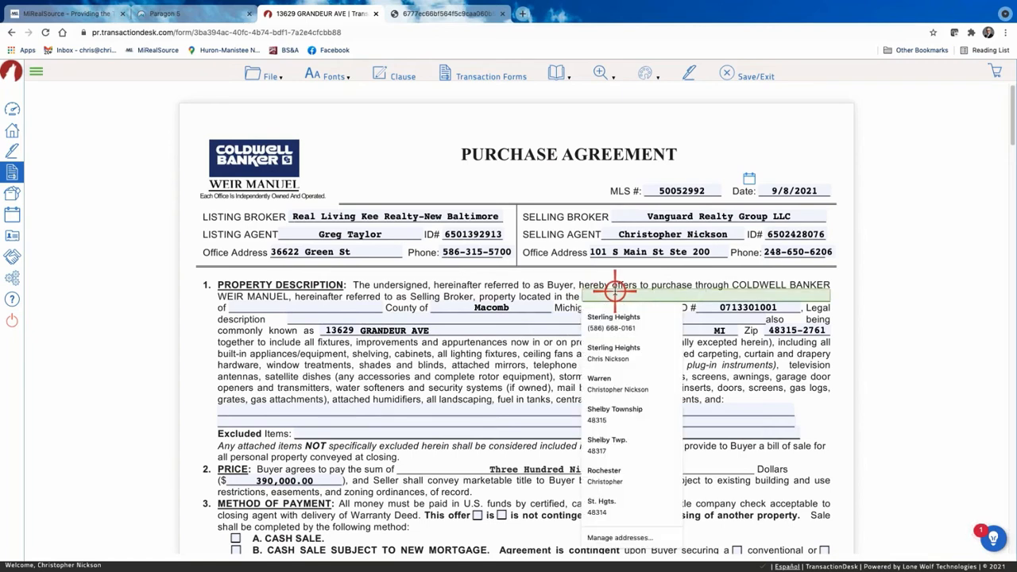
click(710, 285)
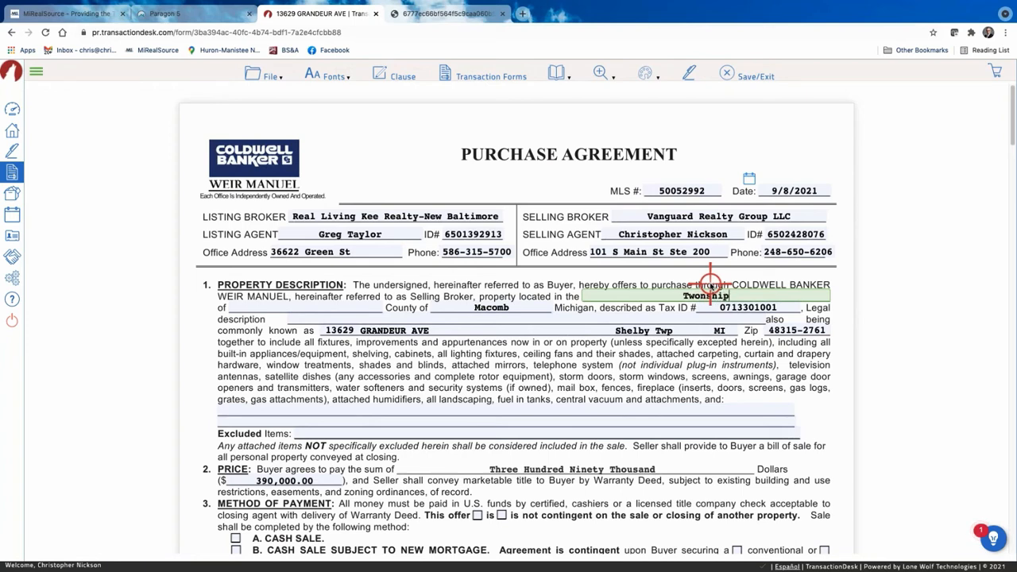
click(281, 308)
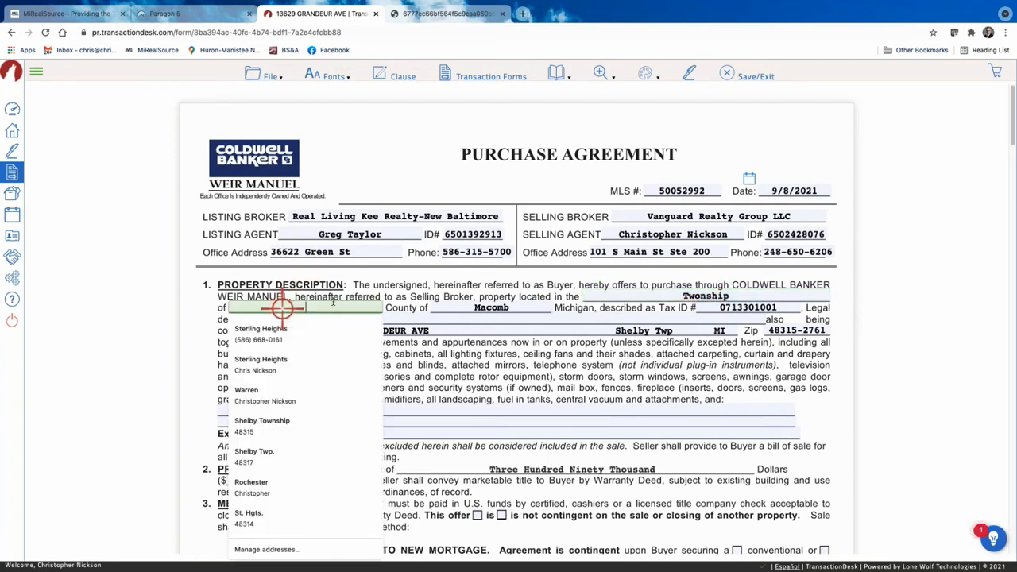
text(Shelby)
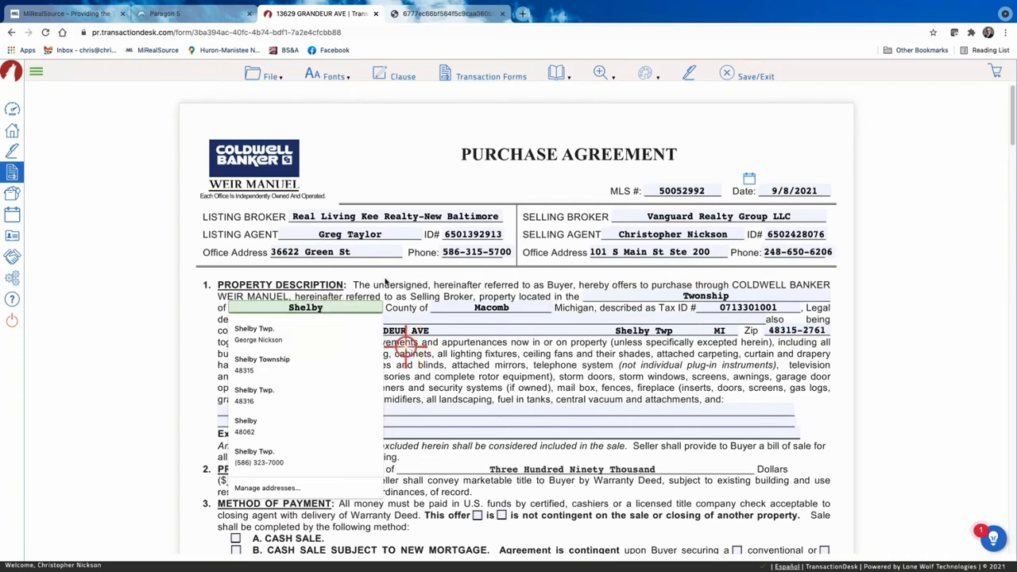
click(266, 295)
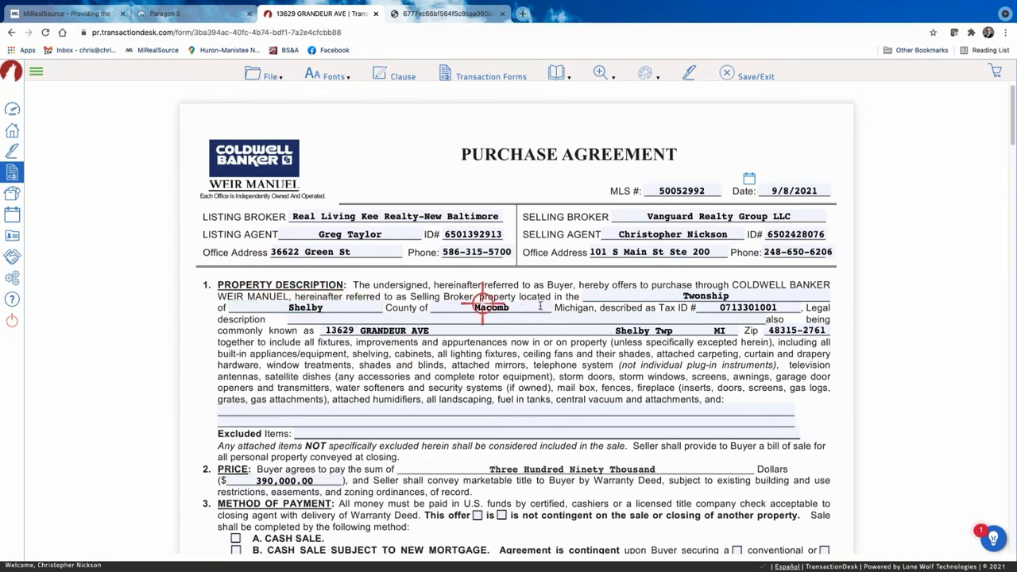
click(259, 412)
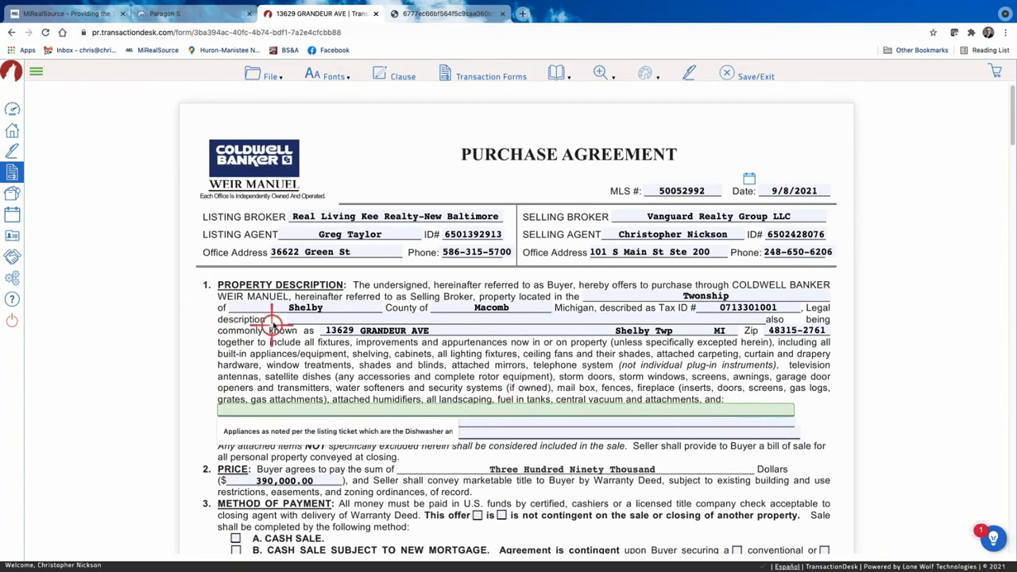
scroll(272, 322, down, 2)
scroll(273, 322, down, 1)
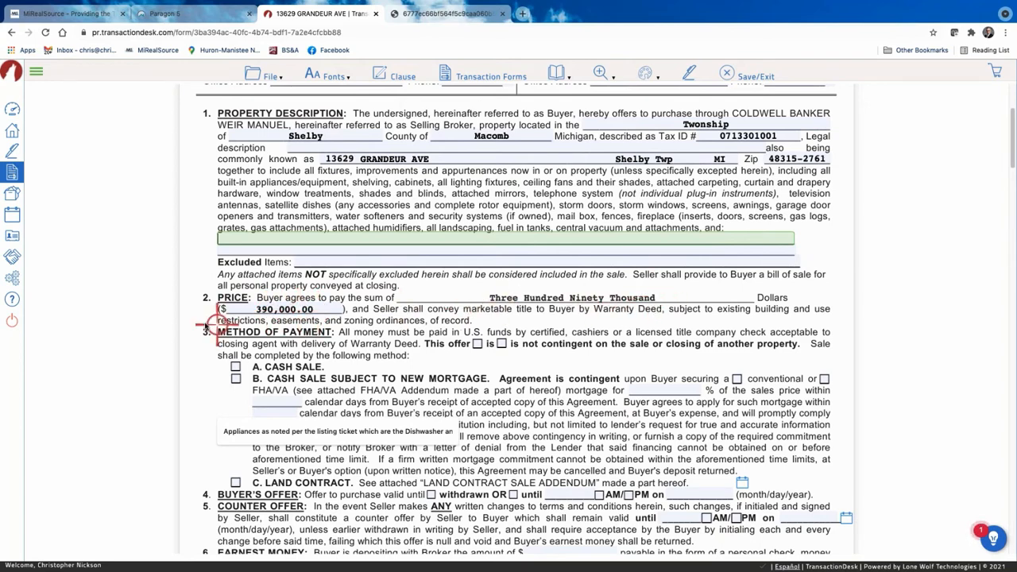
Change the purchase price digit to 5 so it reads $395,000.00.
click(271, 308)
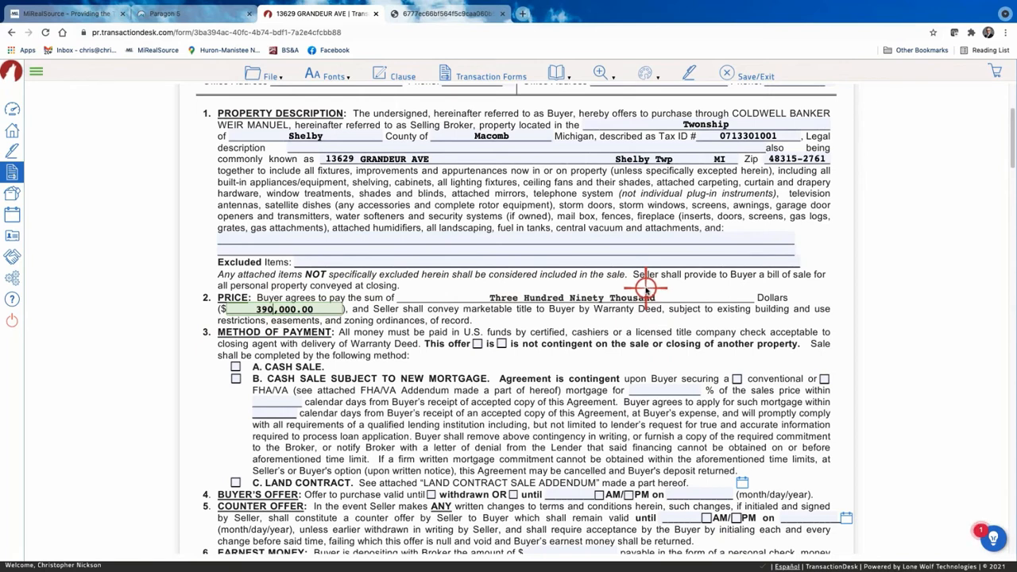
key(BackSpace)
text(5)
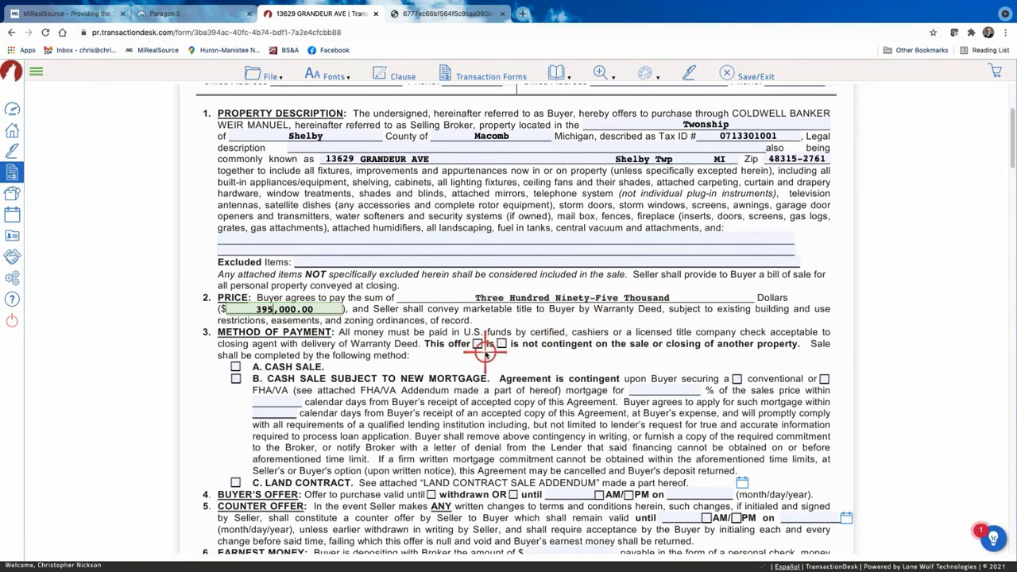
Autofill the buyer's name on page 4's Buyer Acknowledgment of Acceptance Buyer line.
scroll(481, 351, down, 1)
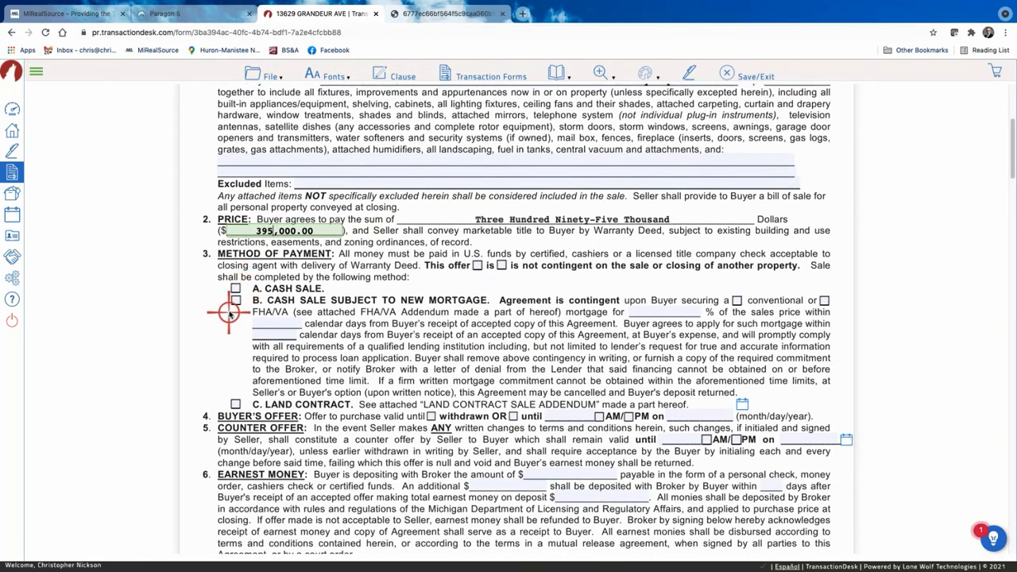
scroll(228, 308, down, 1)
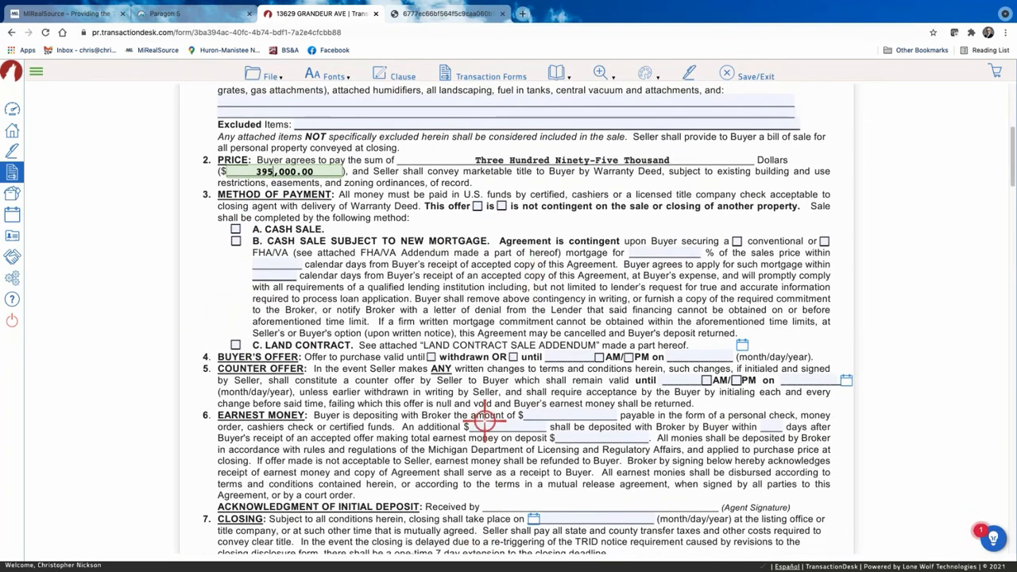
scroll(483, 420, down, 3)
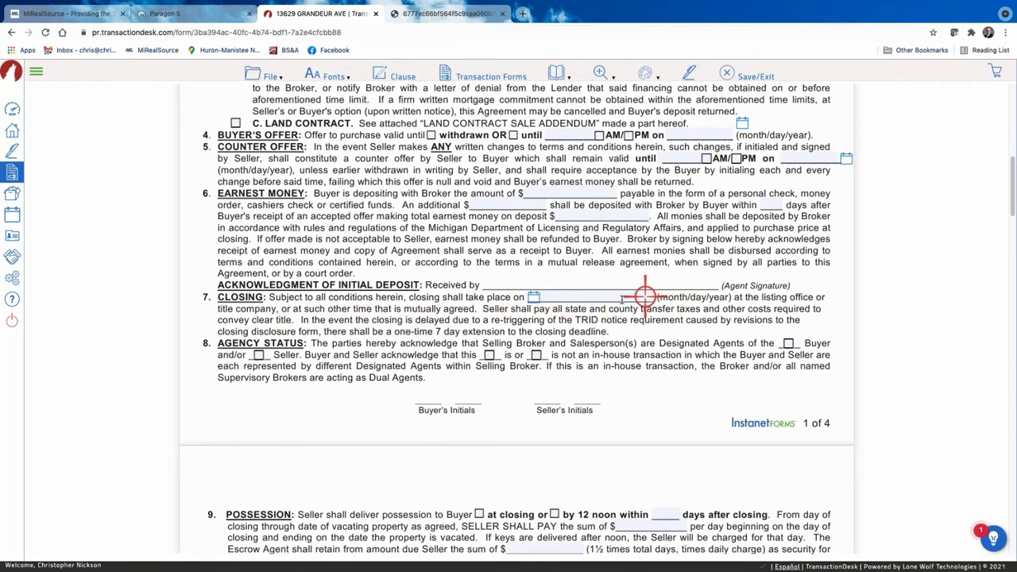
scroll(479, 390, down, 3)
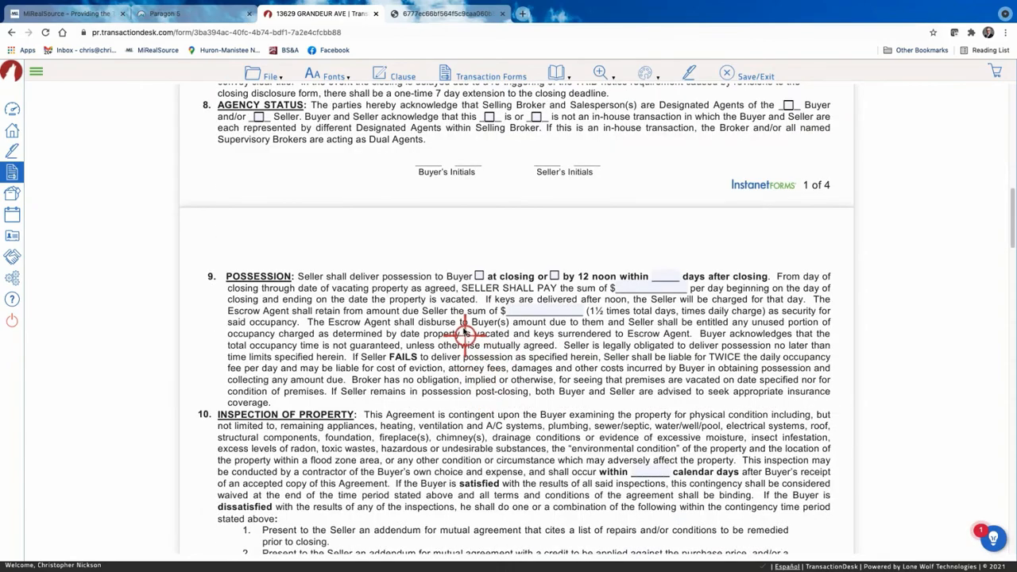
scroll(466, 334, down, 12)
scroll(464, 328, down, 5)
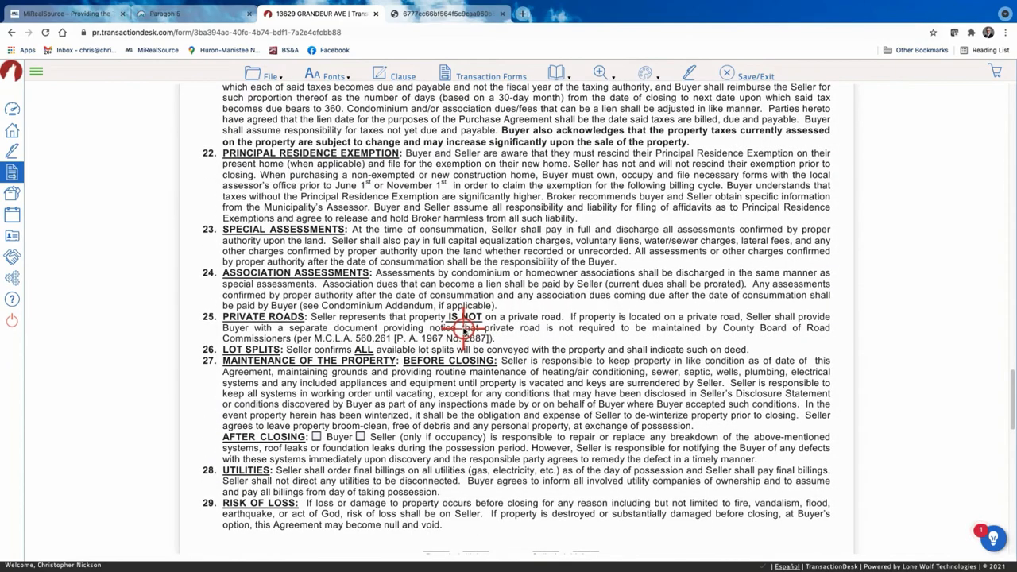
scroll(419, 338, down, 2)
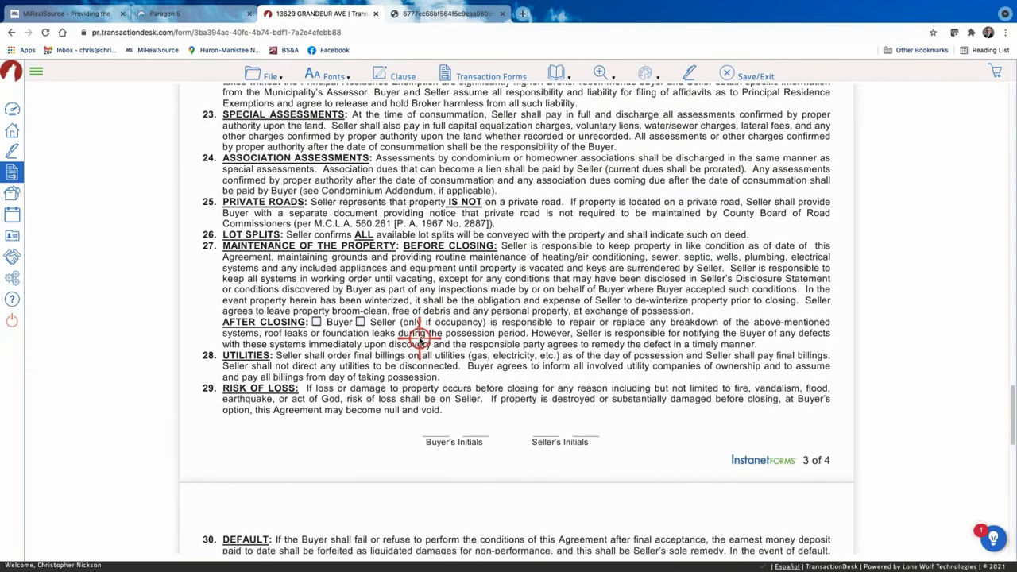
scroll(419, 338, down, 1)
scroll(420, 340, down, 10)
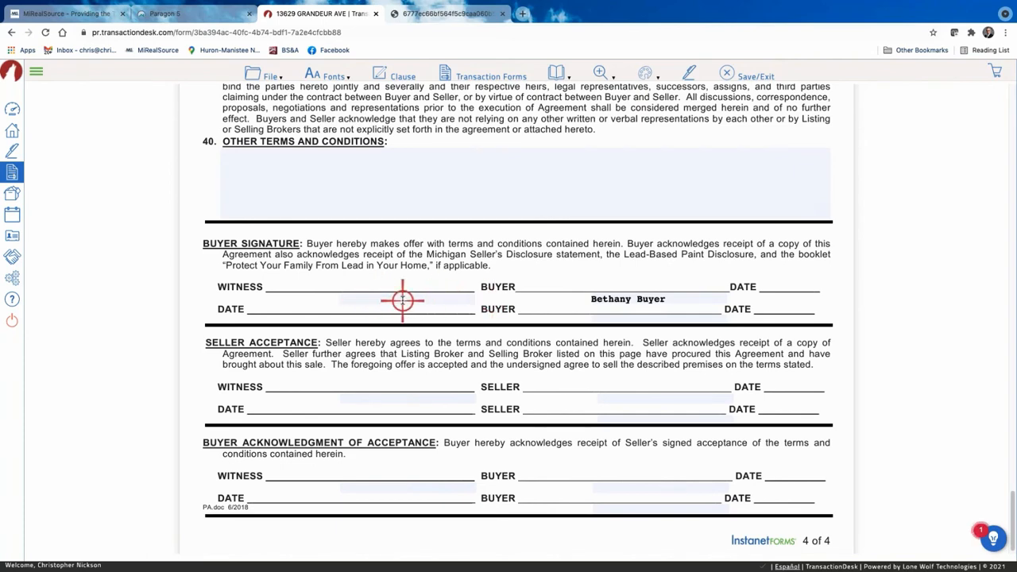
scroll(403, 301, down, 1)
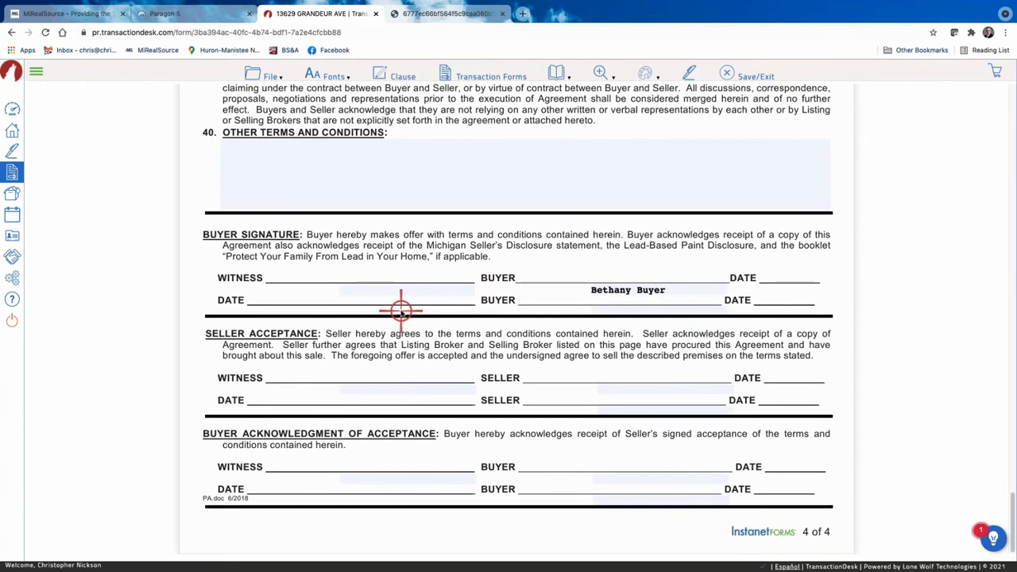
scroll(402, 311, up, 2)
scroll(401, 312, down, 2)
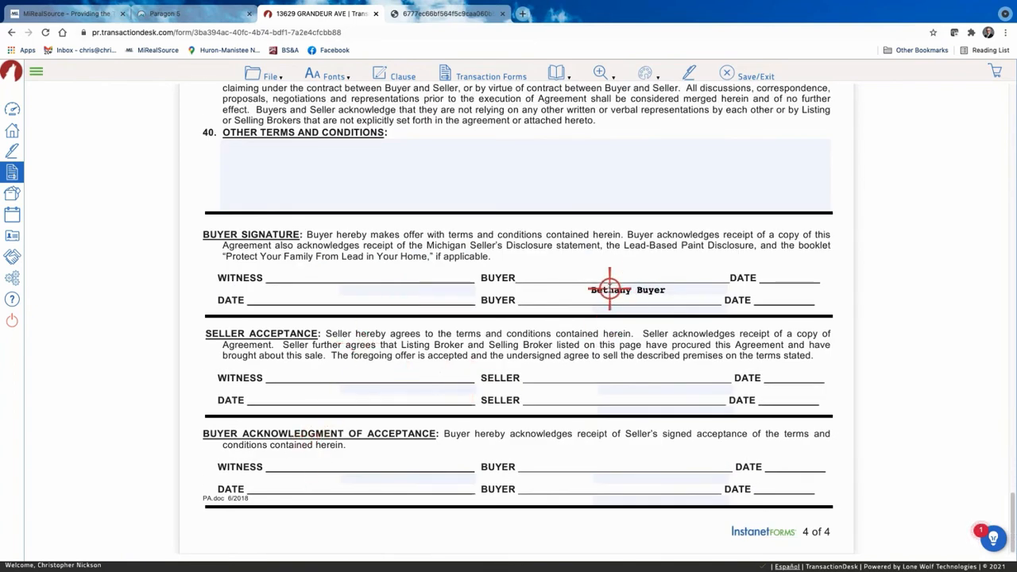
click(601, 477)
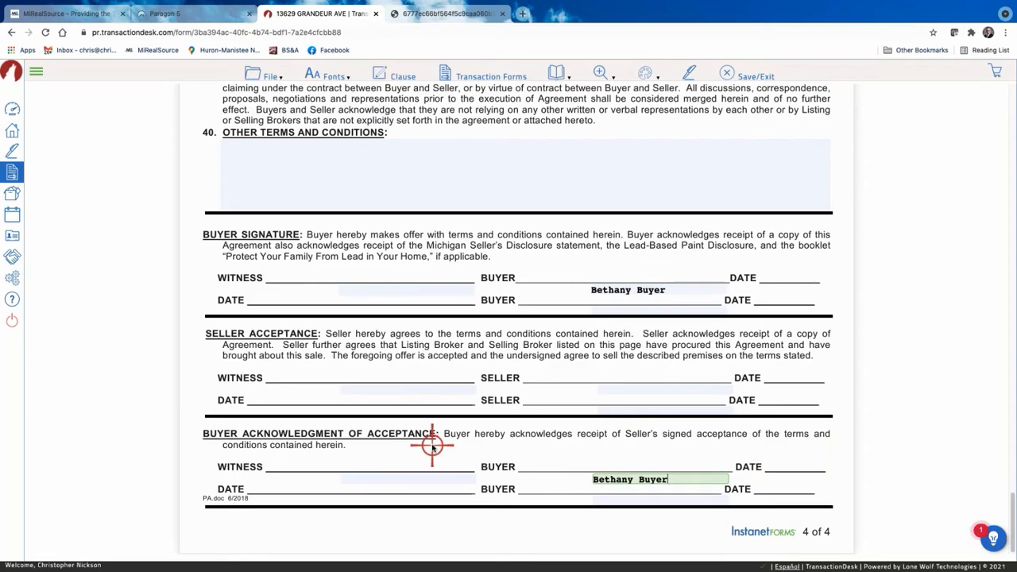
scroll(465, 415, up, 20)
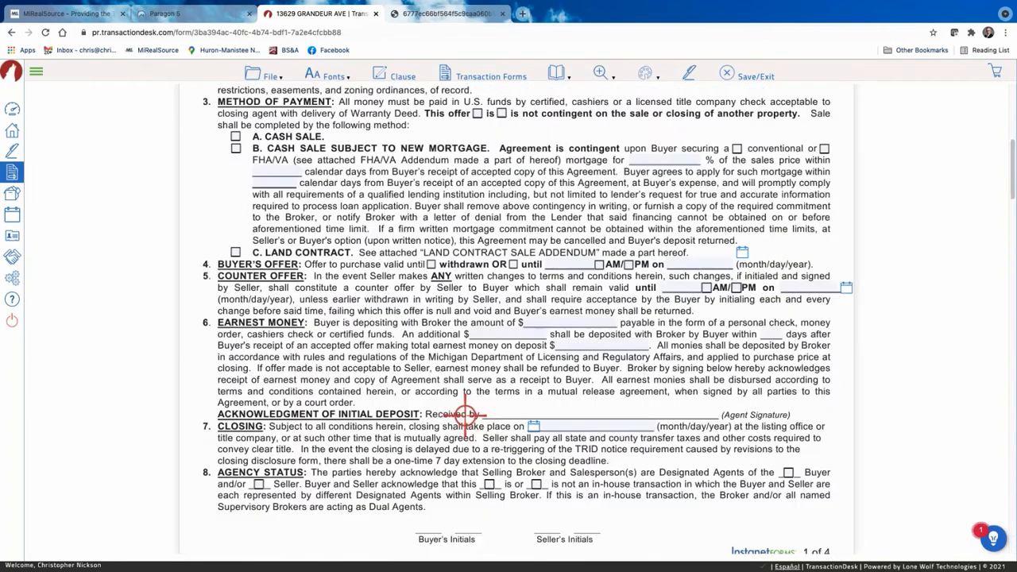
scroll(464, 415, up, 5)
click(273, 71)
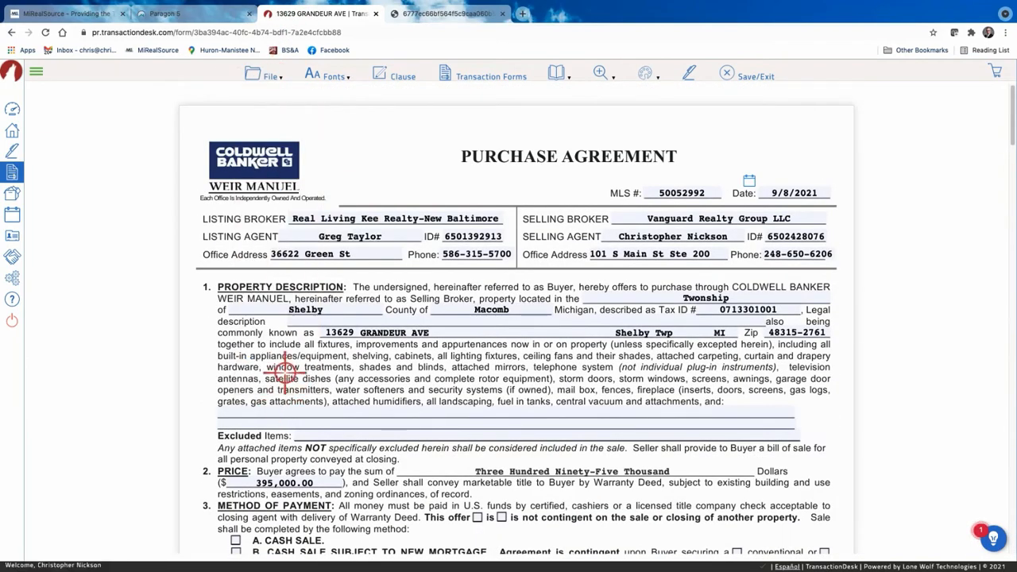
click(270, 73)
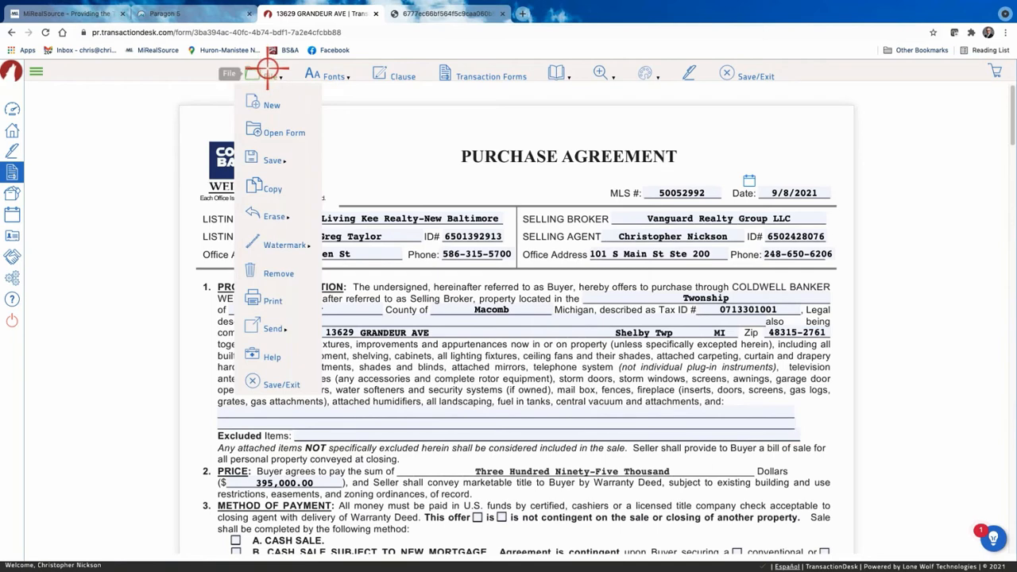
click(271, 385)
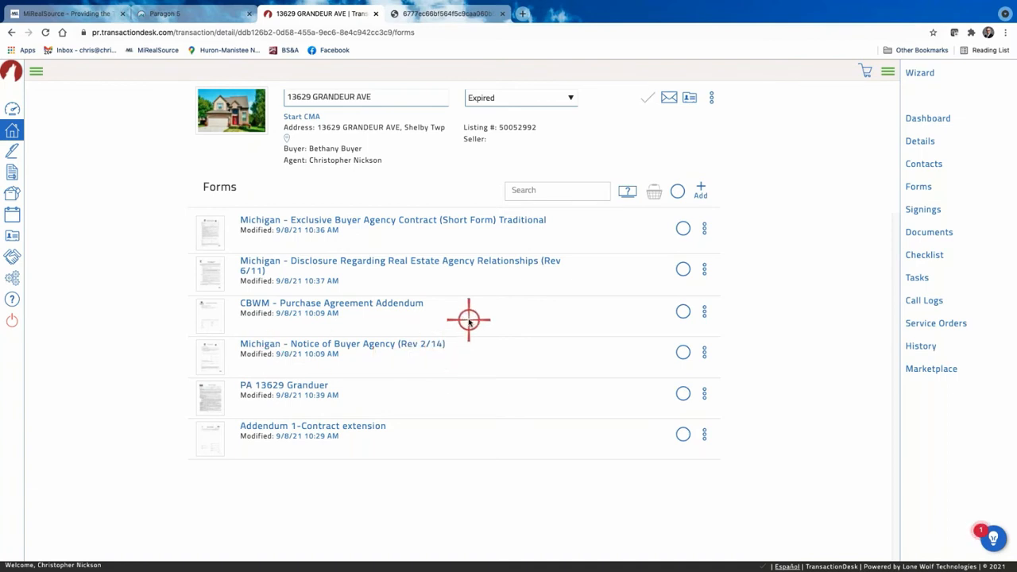
click(313, 389)
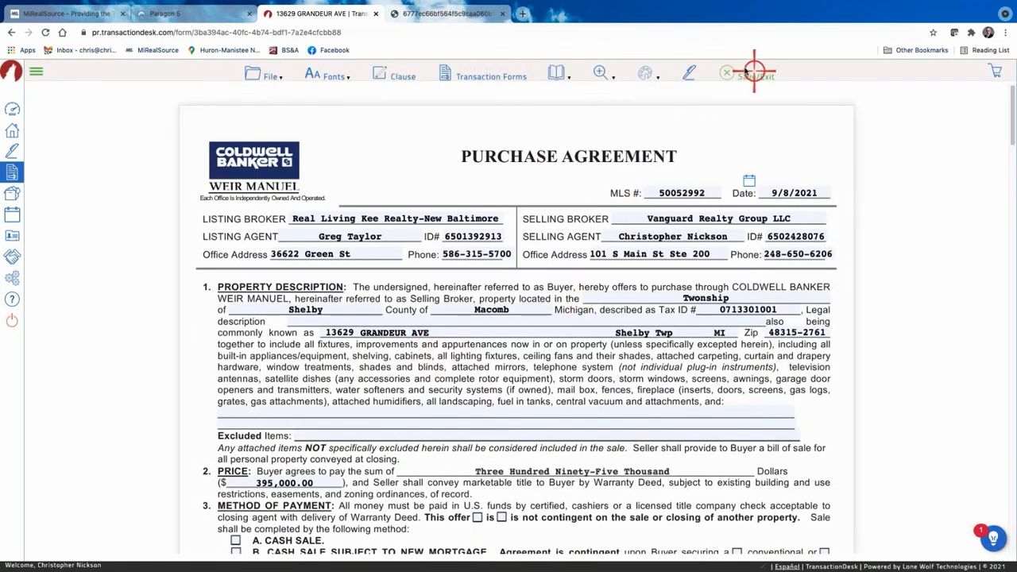
mouse_move(632, 80)
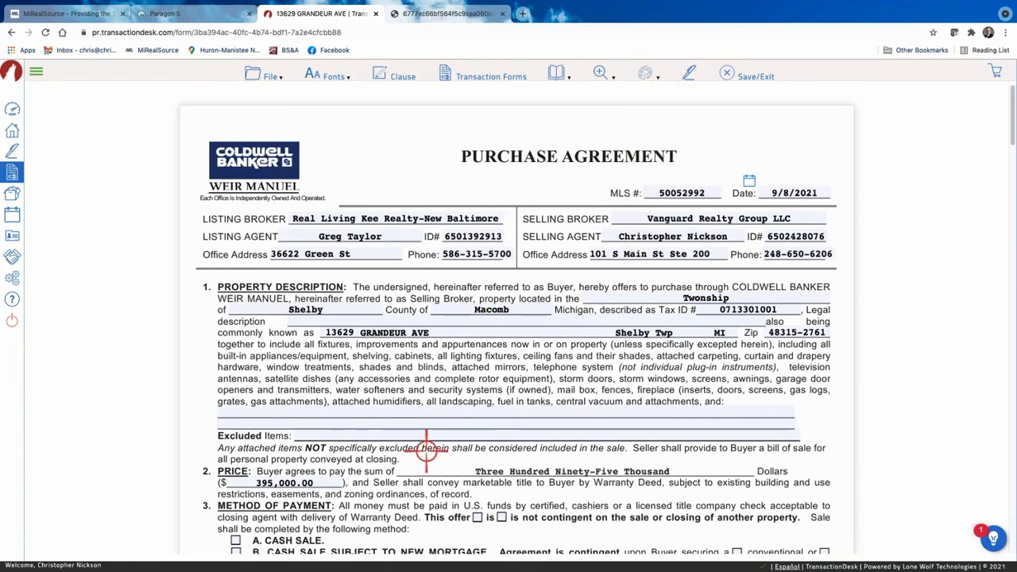
scroll(427, 447, down, 1)
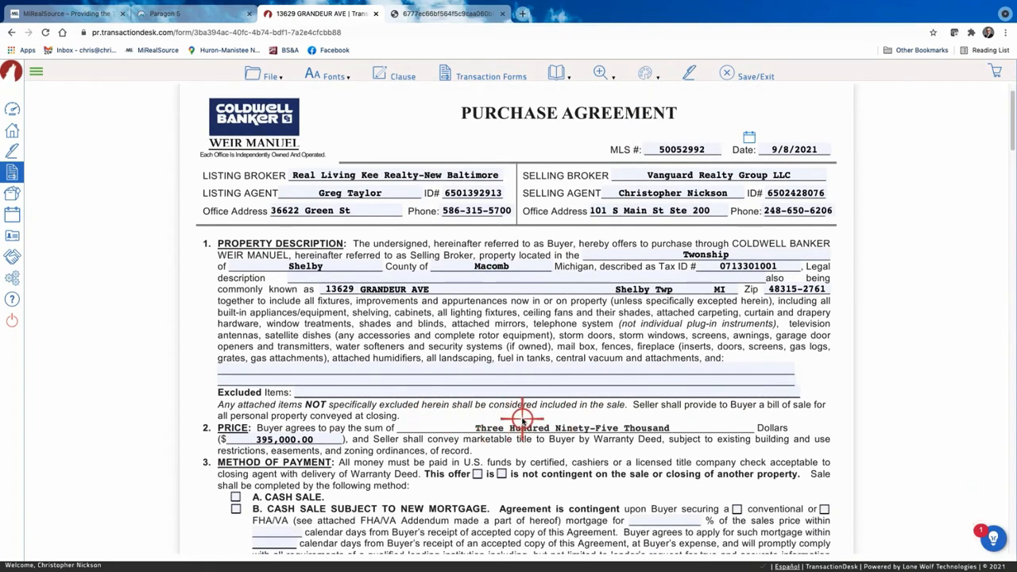
scroll(476, 405, up, 1)
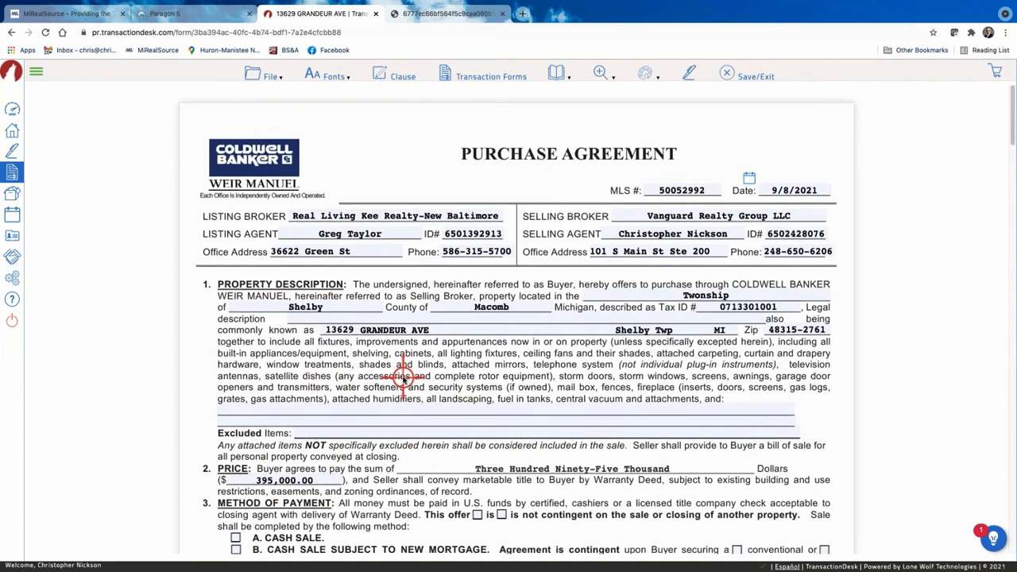
Strike out the section 10 INSPECTION OF PROPERTY heading with the Strike-out markup.
scroll(409, 363, down, 2)
click(645, 72)
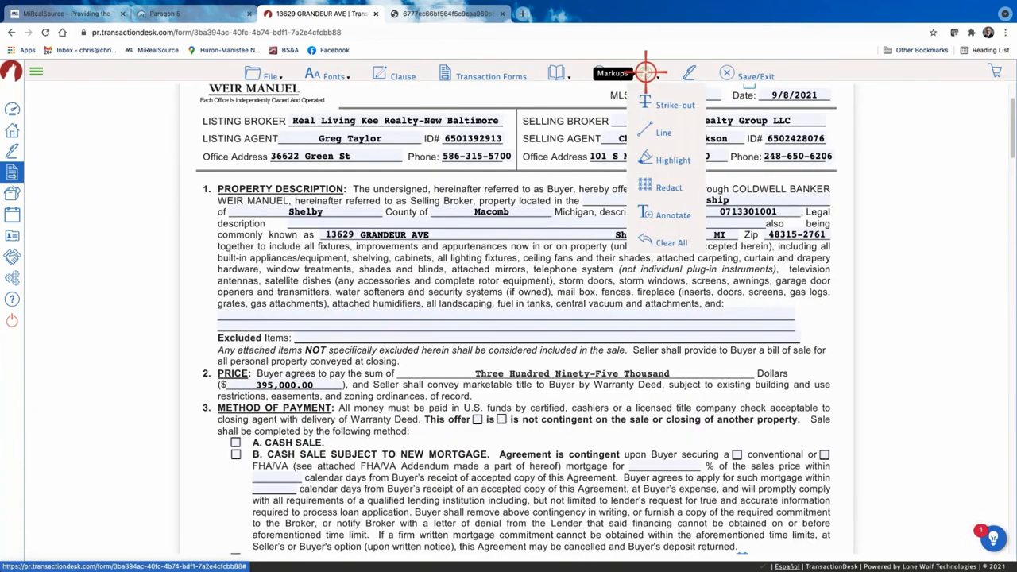
click(672, 105)
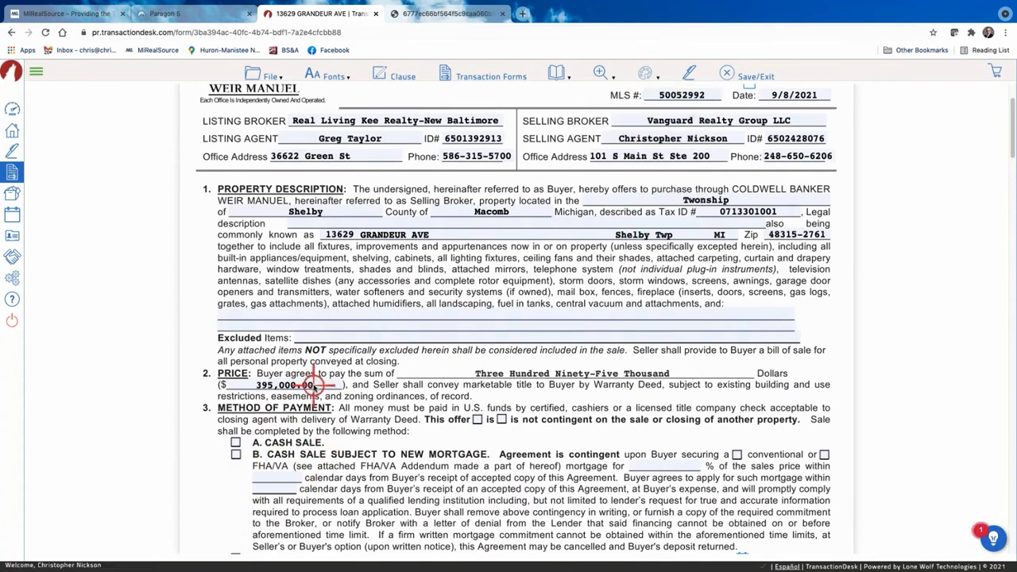
scroll(314, 387, down, 5)
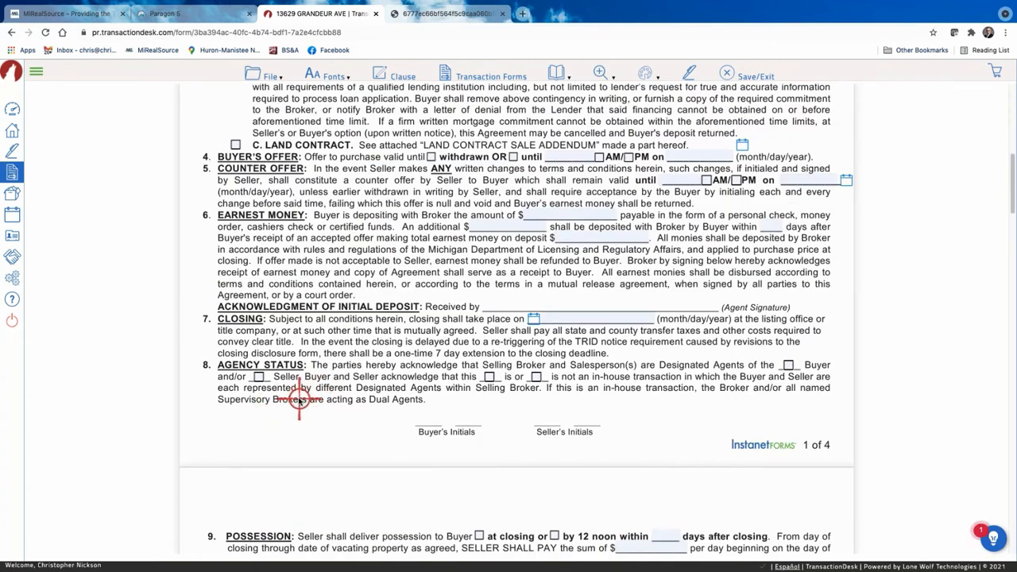
scroll(299, 399, down, 5)
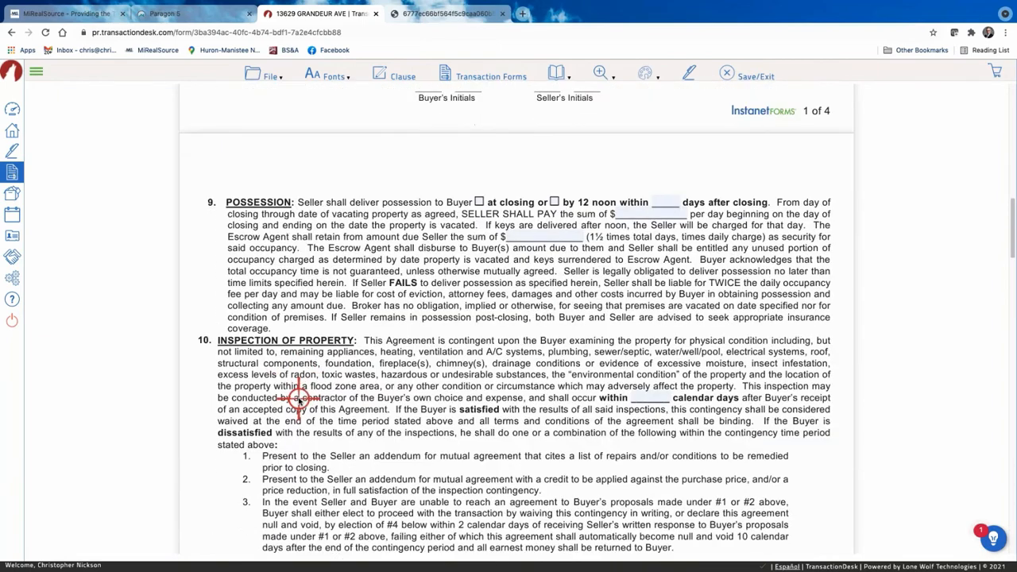
scroll(373, 374, down, 1)
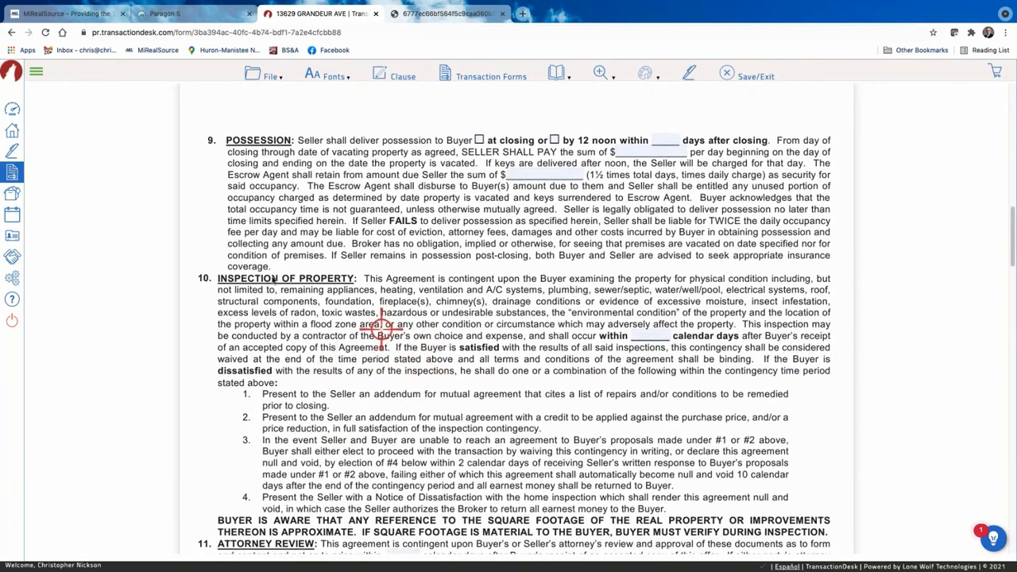
mouse_move(652, 71)
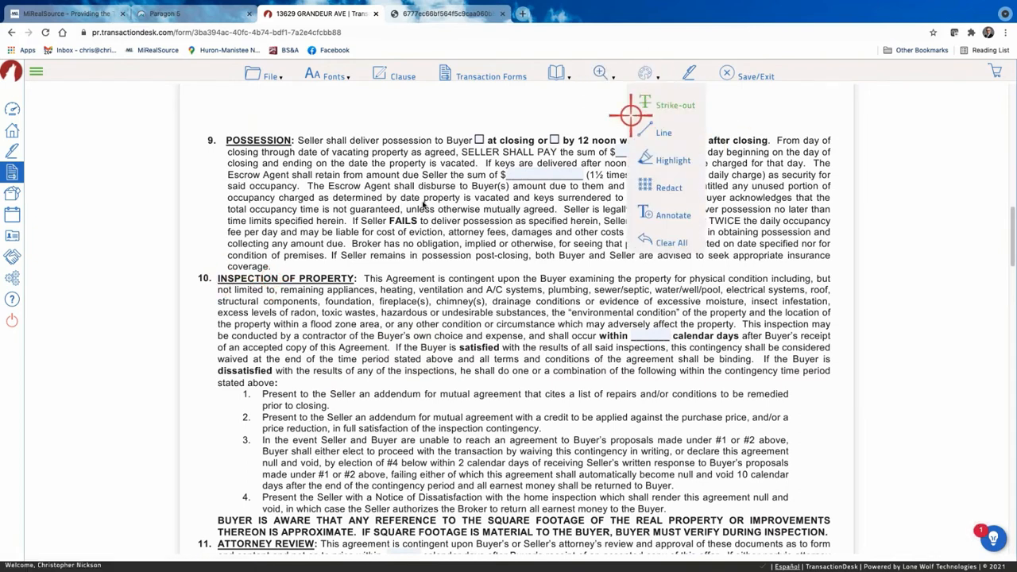
click(671, 107)
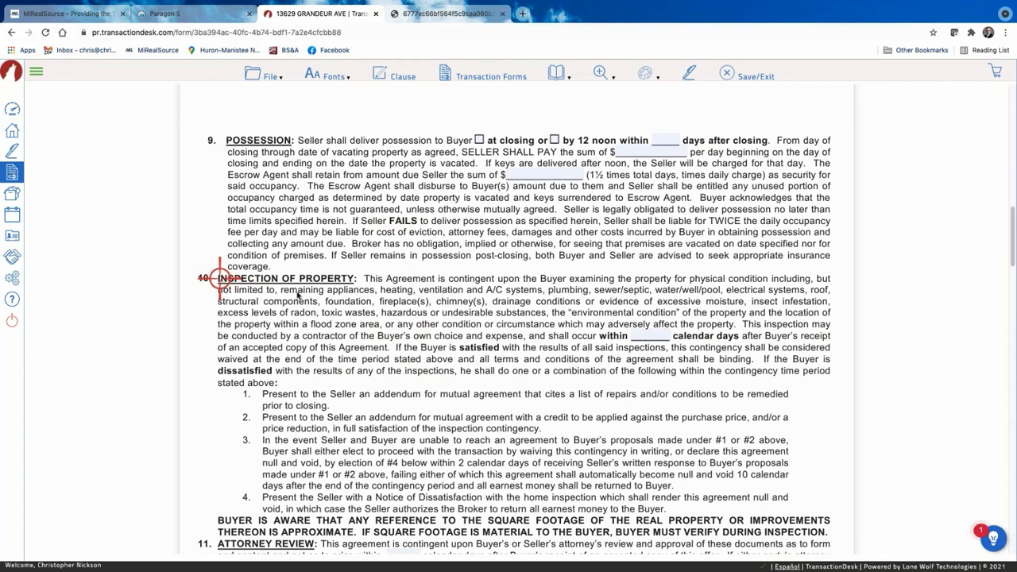
mouse_move(220, 278)
mouse_down()
mouse_move(829, 280)
mouse_move(361, 280)
mouse_up()
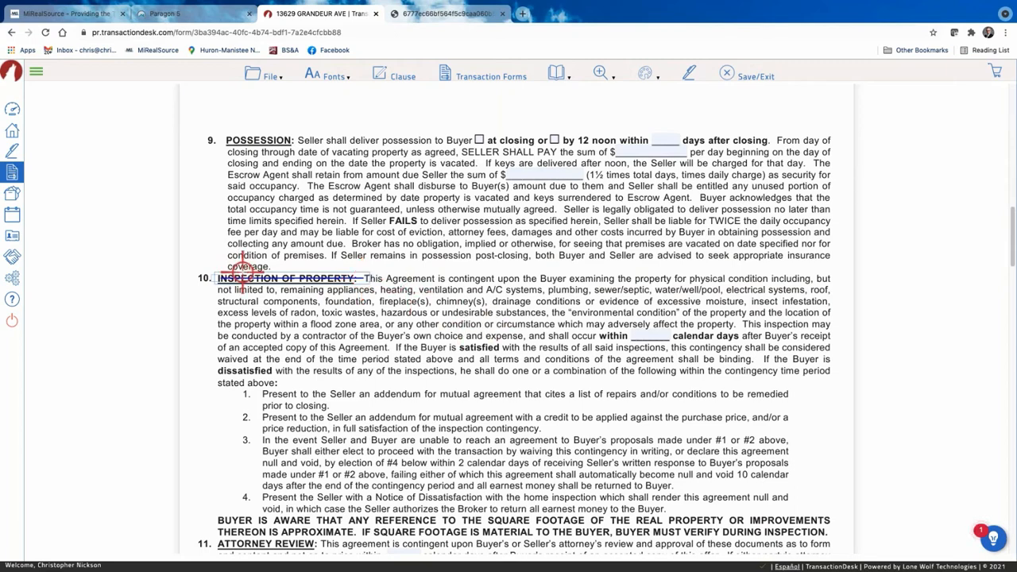
Set the heading's strike-out line to size 5 and black.
click(348, 278)
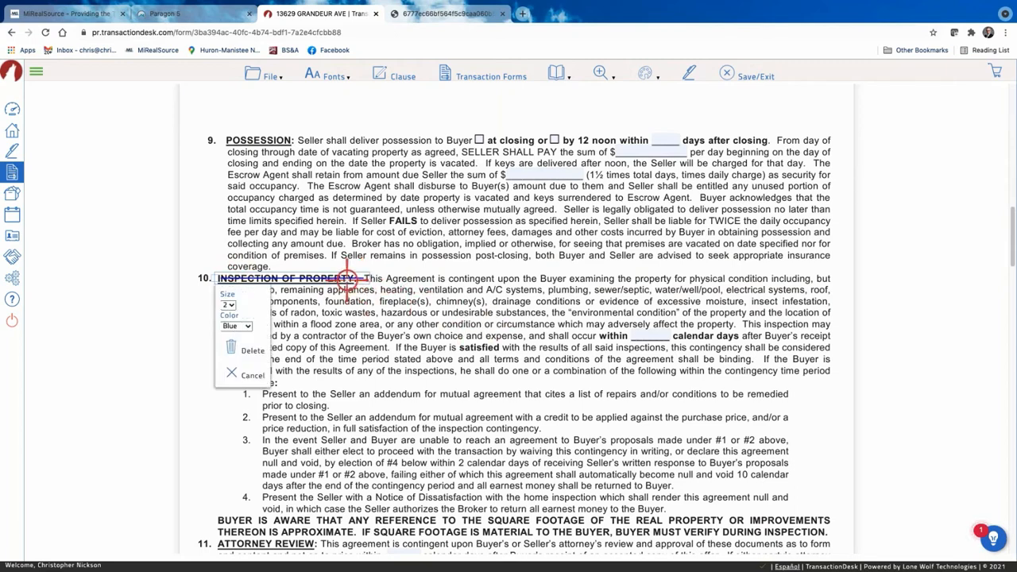
click(228, 305)
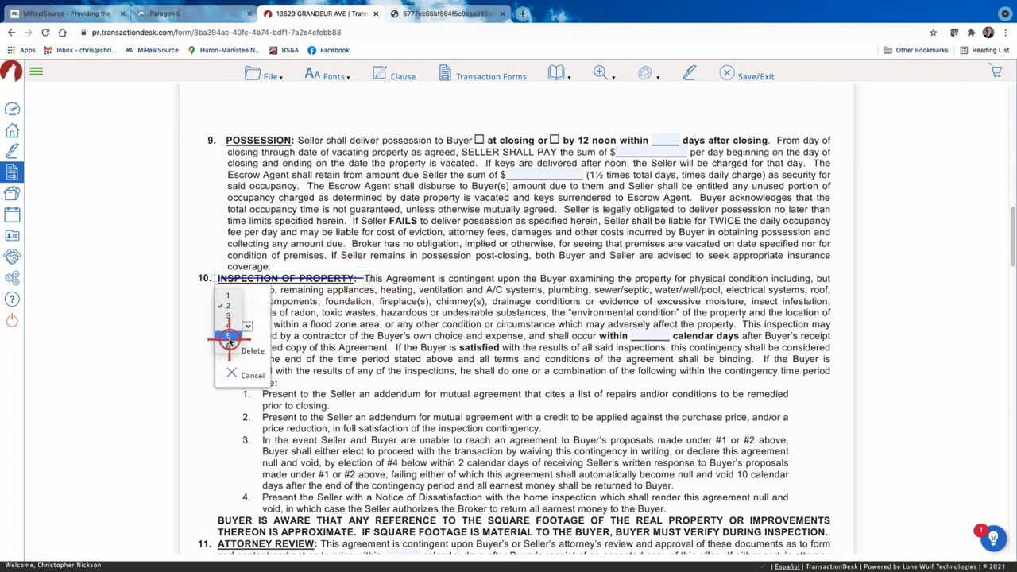
click(229, 336)
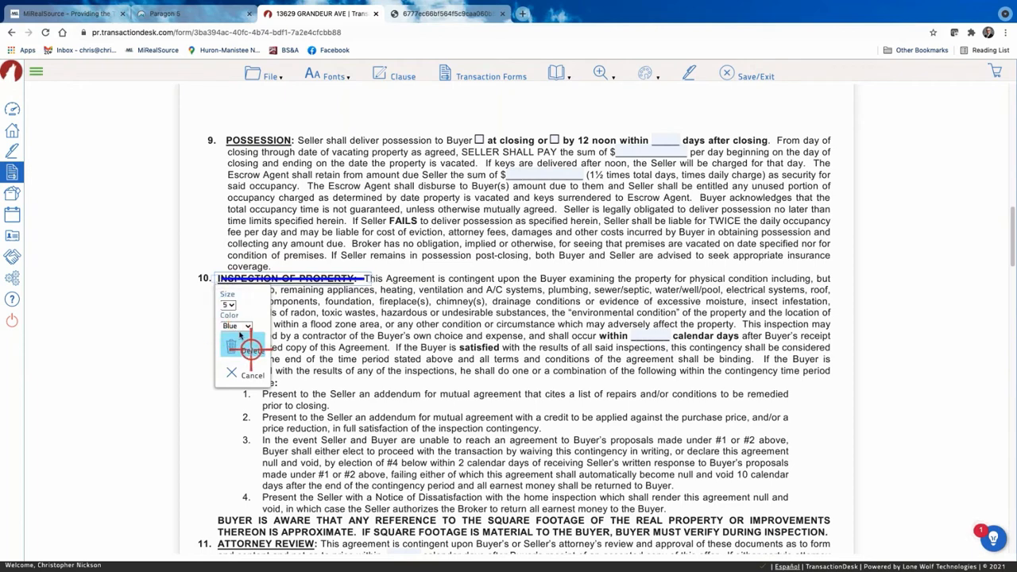
click(249, 326)
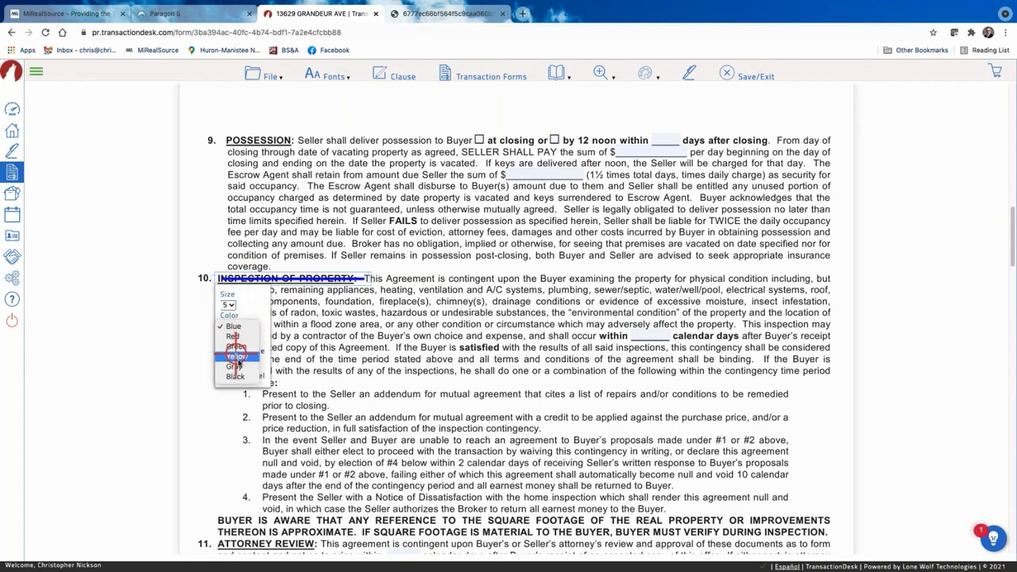
click(239, 377)
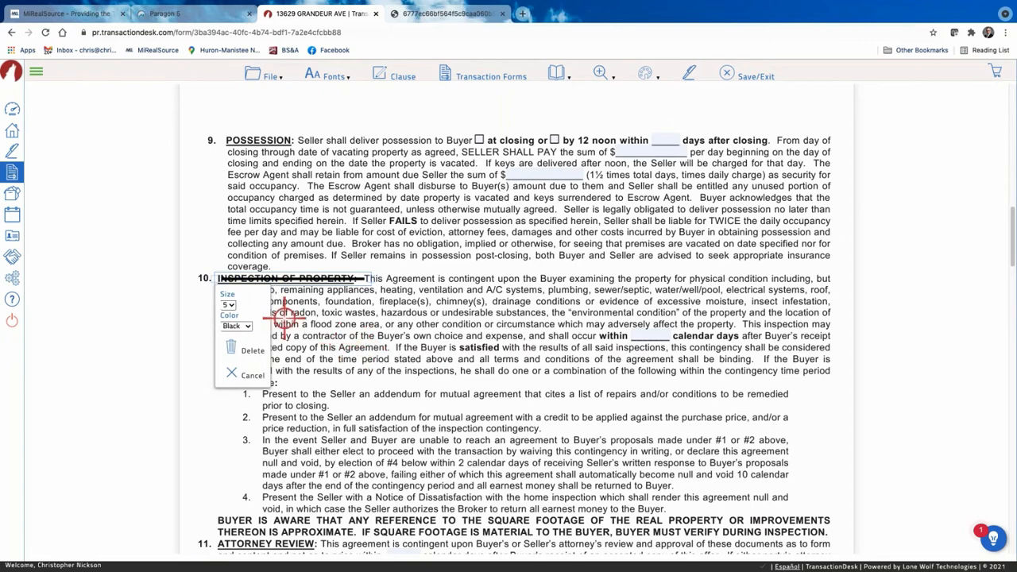
click(378, 325)
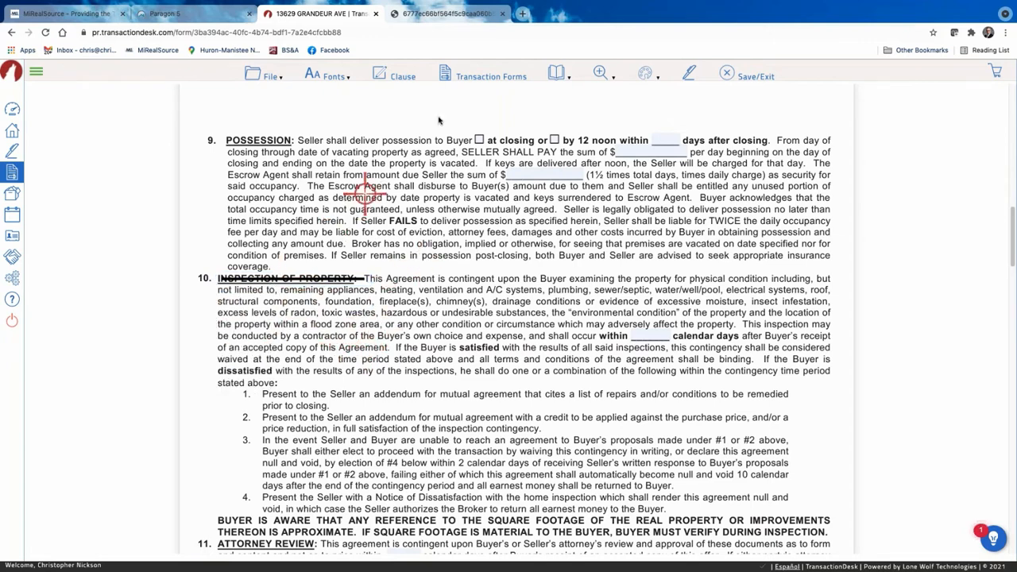
click(645, 74)
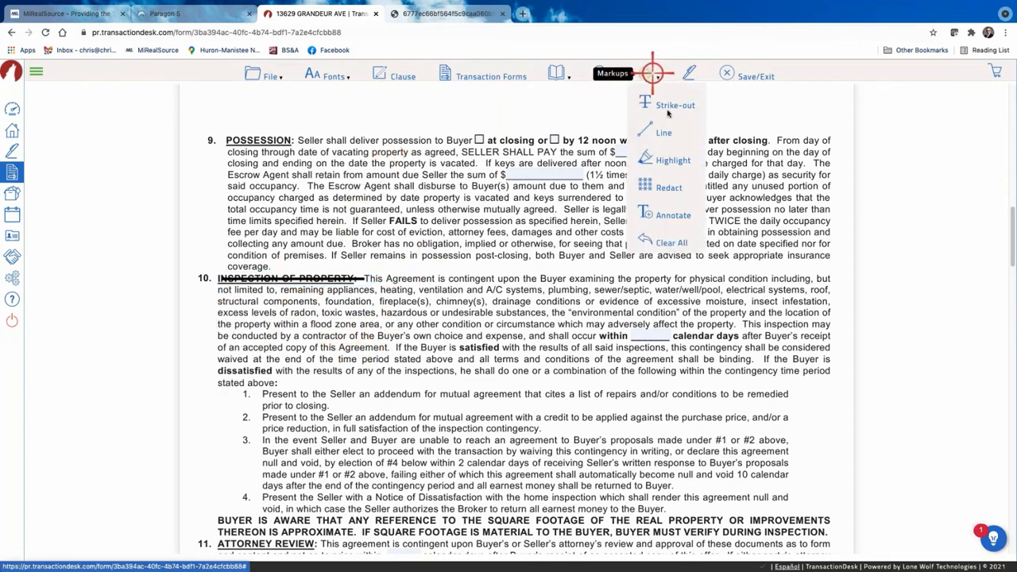
Highlight the whole section 9 POSSESSION paragraph with the Highlight markup.
click(665, 159)
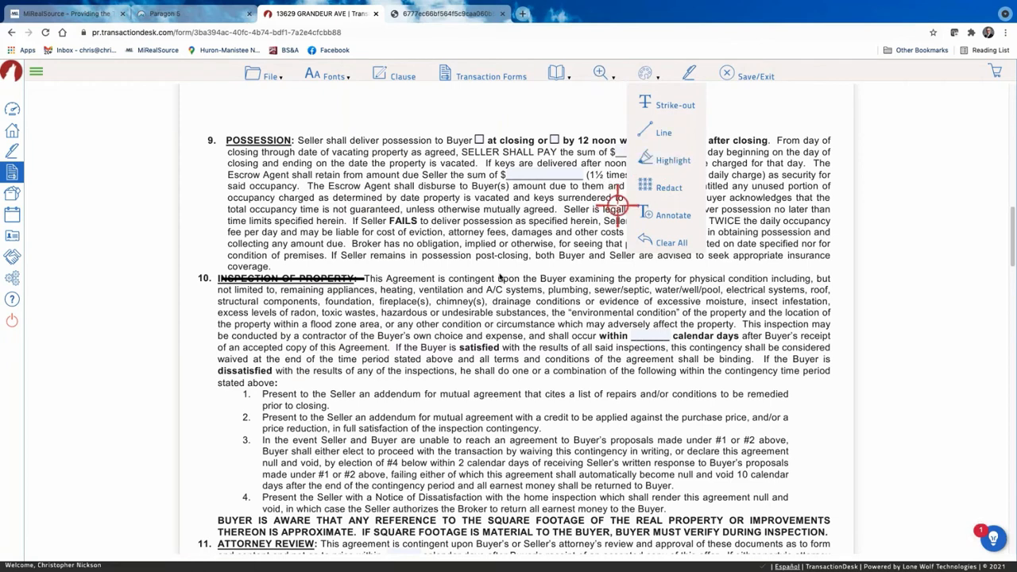
scroll(364, 234, up, 1)
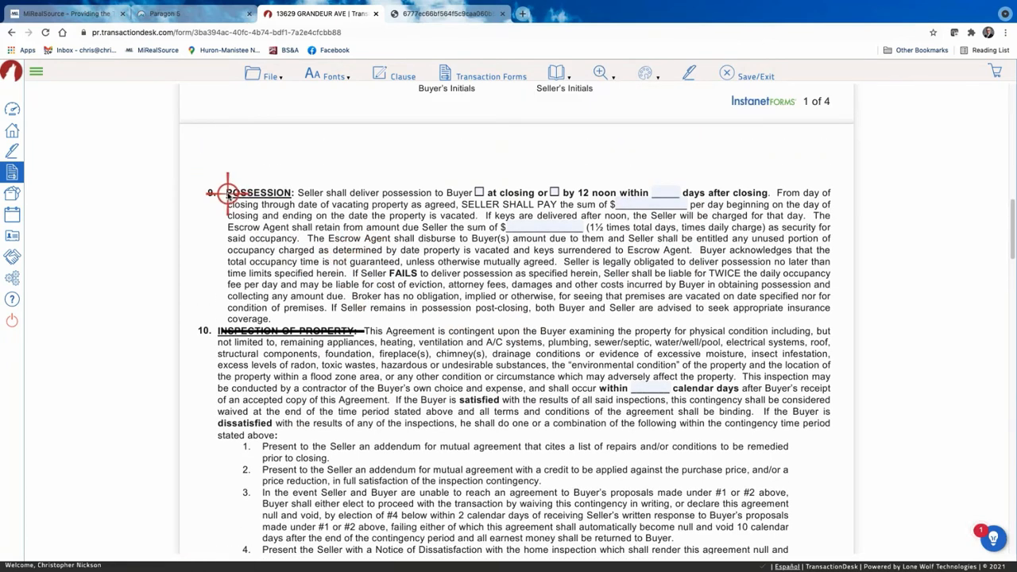
mouse_move(227, 192)
mouse_down()
mouse_move(739, 190)
mouse_move(822, 203)
mouse_move(831, 300)
mouse_move(828, 318)
mouse_move(818, 203)
mouse_move(822, 322)
mouse_up()
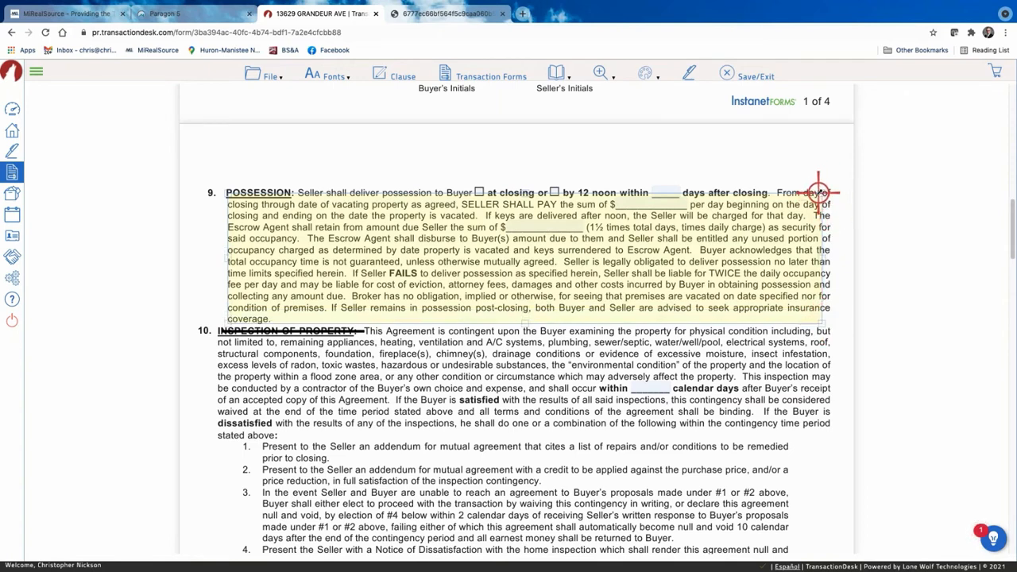
drag(821, 193, 832, 178)
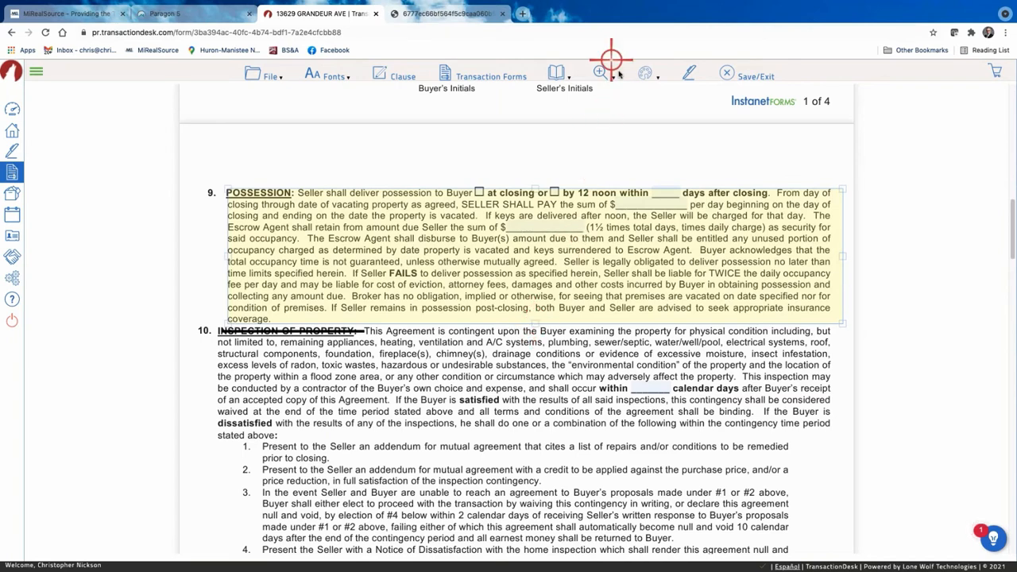
Keep the highlight yellow and set its opacity to 70%, then 20%.
click(265, 297)
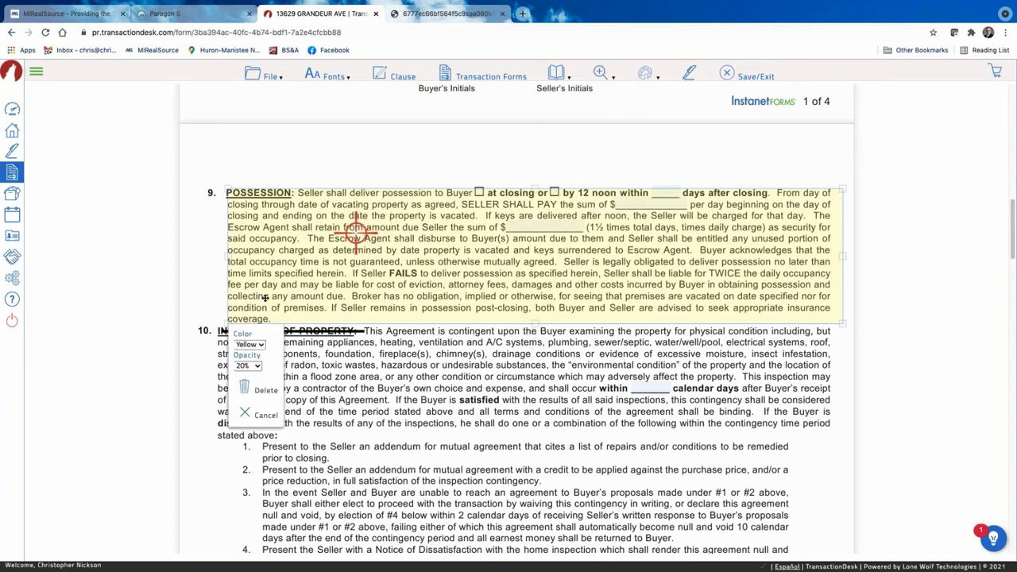
click(260, 345)
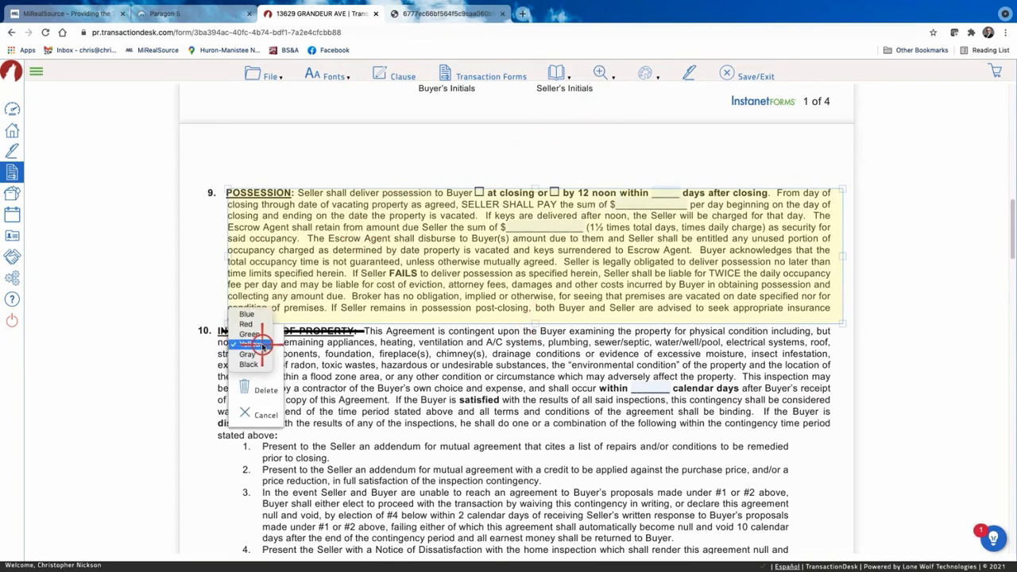
click(263, 345)
click(256, 366)
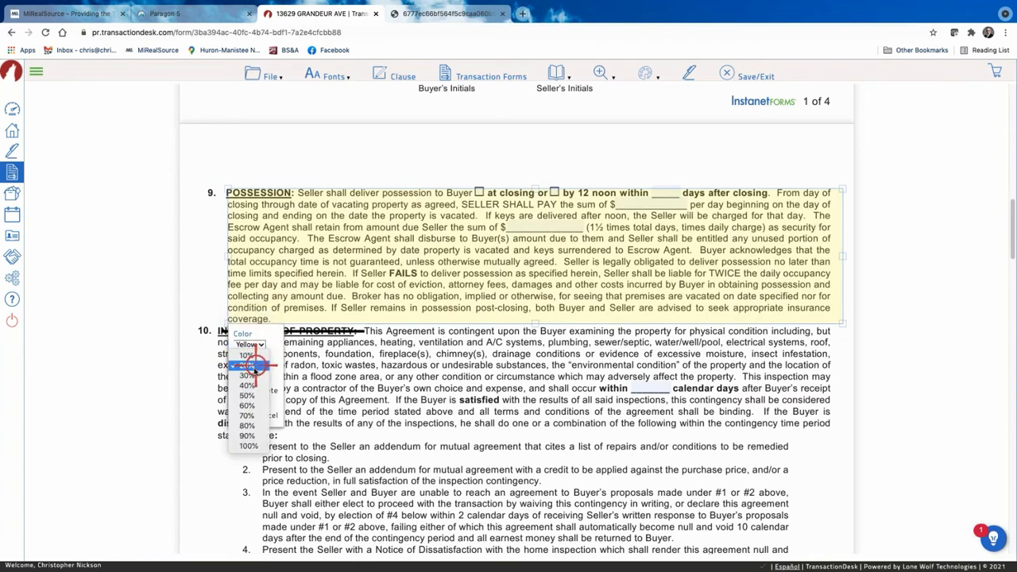
click(250, 416)
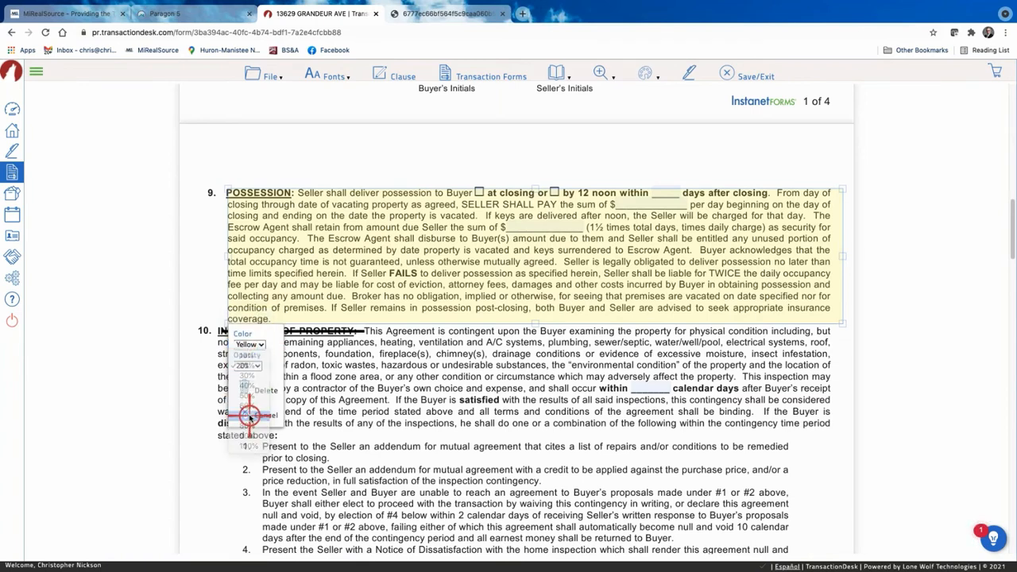
click(254, 366)
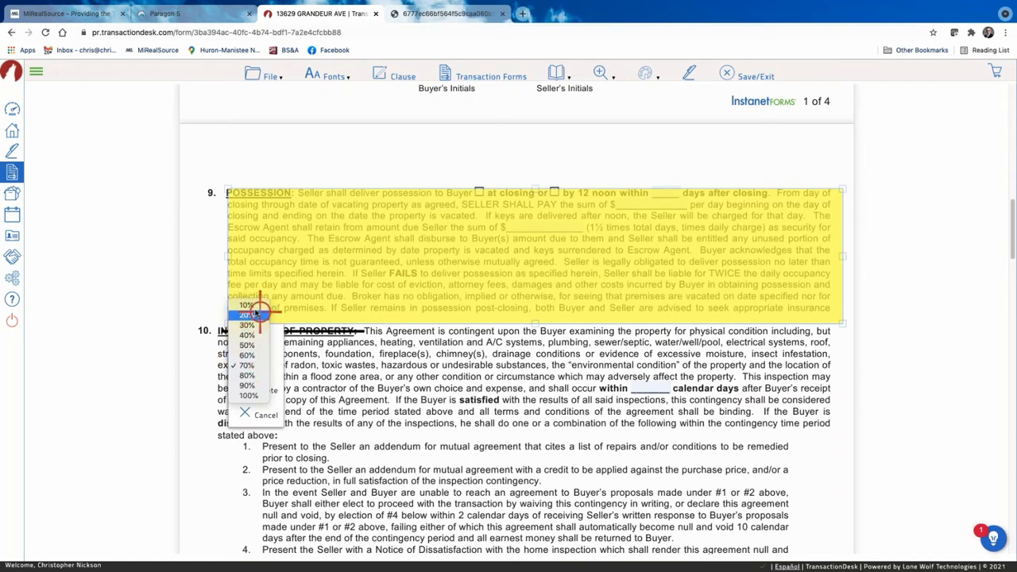
click(253, 315)
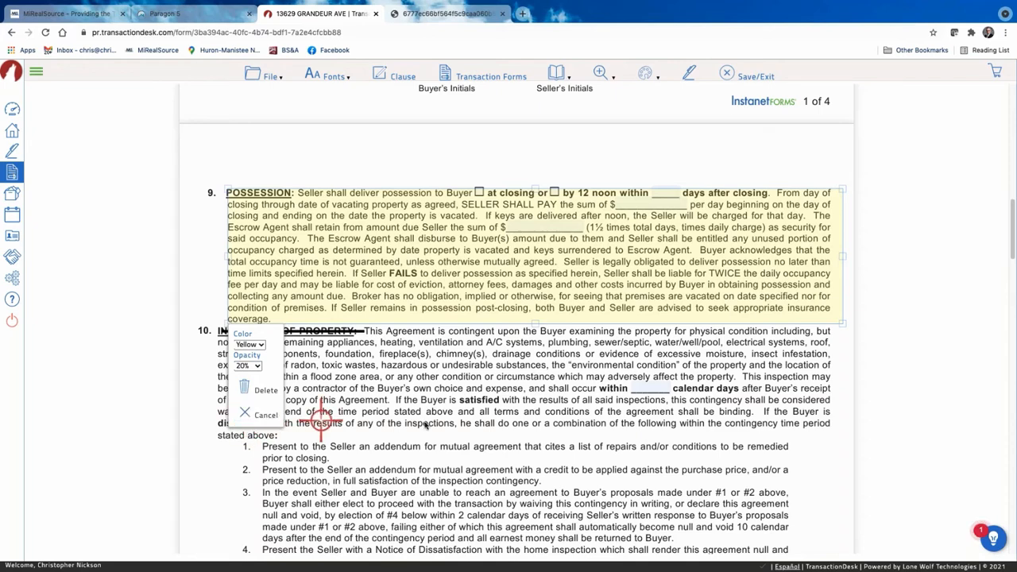
Select the section 9 POSSESSION highlight and delete it.
click(249, 414)
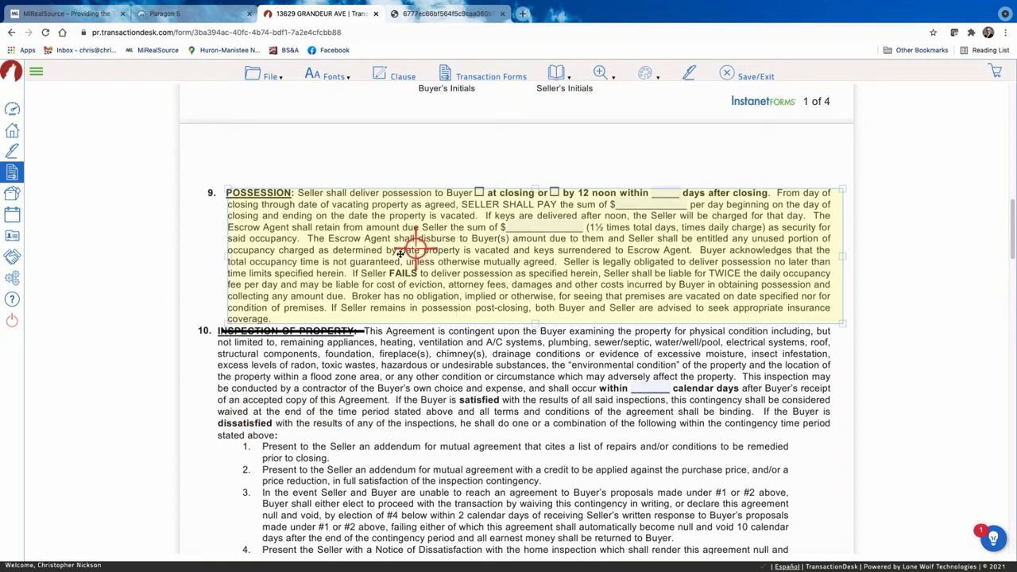
click(370, 226)
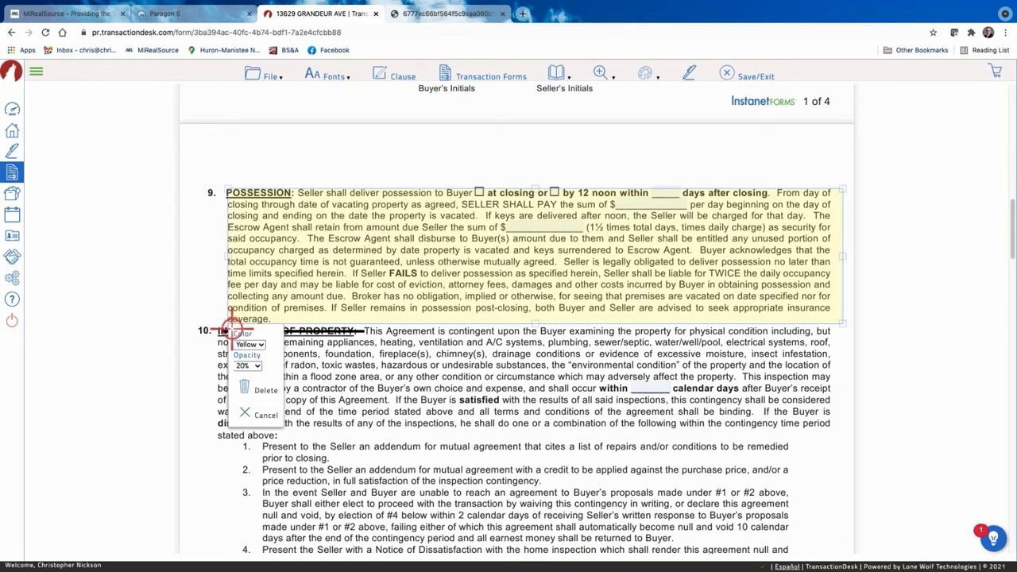
click(265, 389)
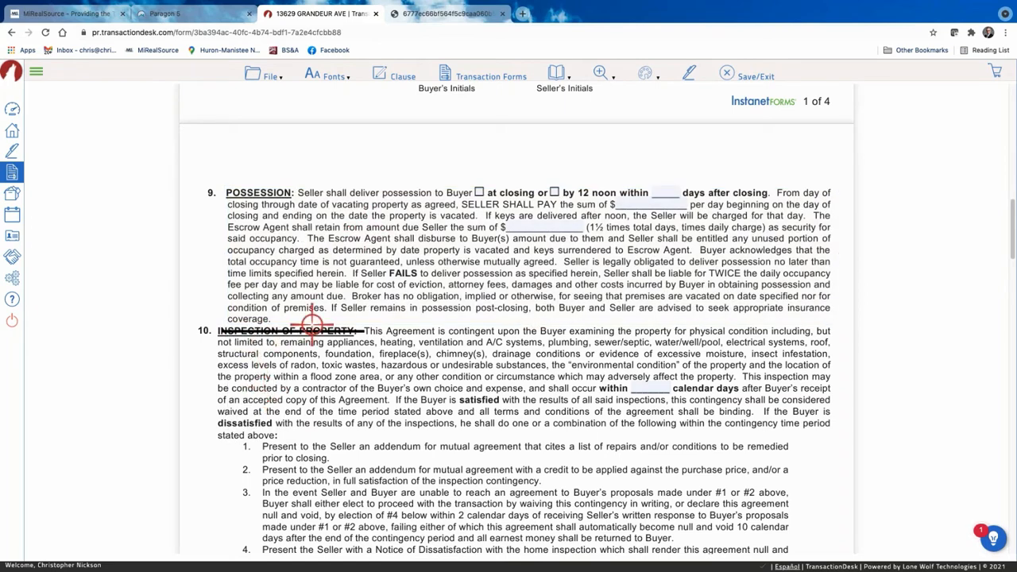
click(649, 72)
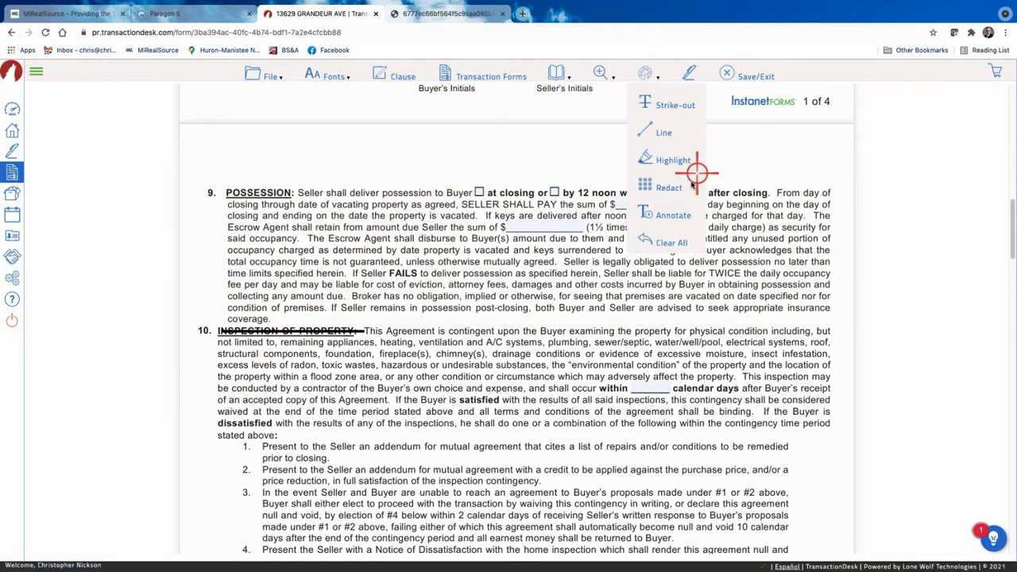
Redact the section 10 paragraph, then delete that redaction.
click(643, 190)
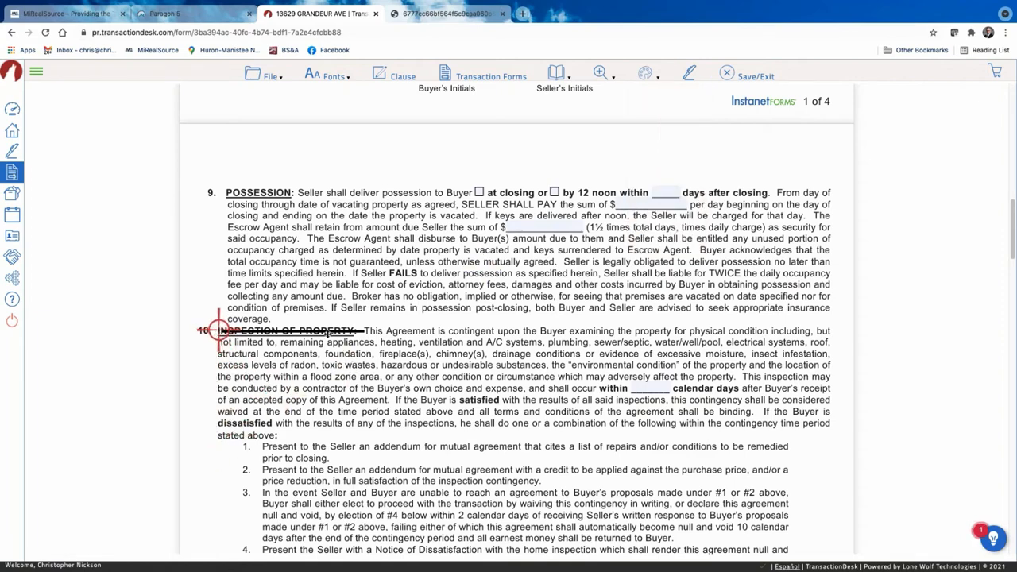
drag(218, 330, 829, 453)
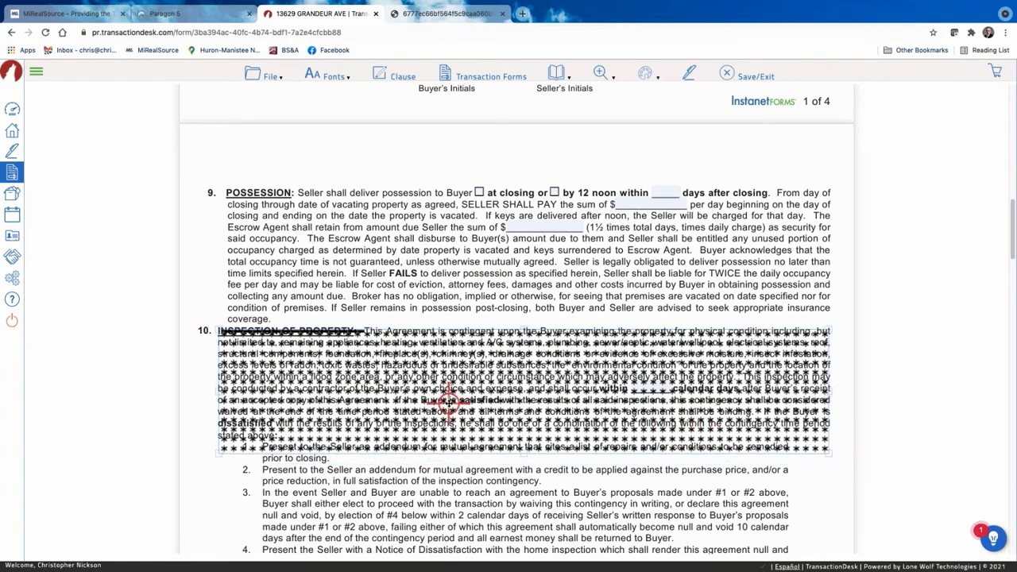
click(499, 387)
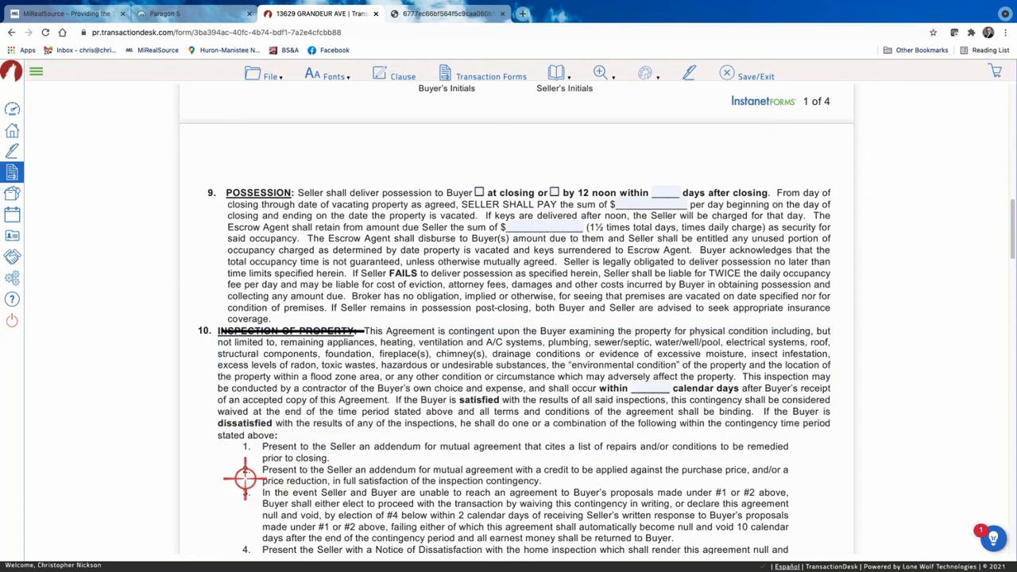
click(246, 476)
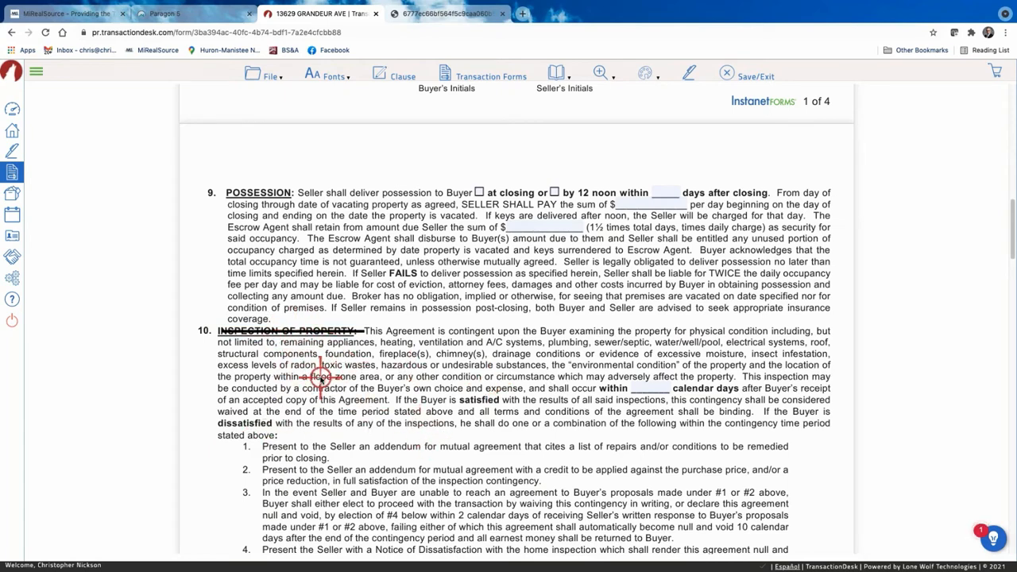
Delete the strike-out line from the INSPECTION OF PROPERTY heading.
click(288, 330)
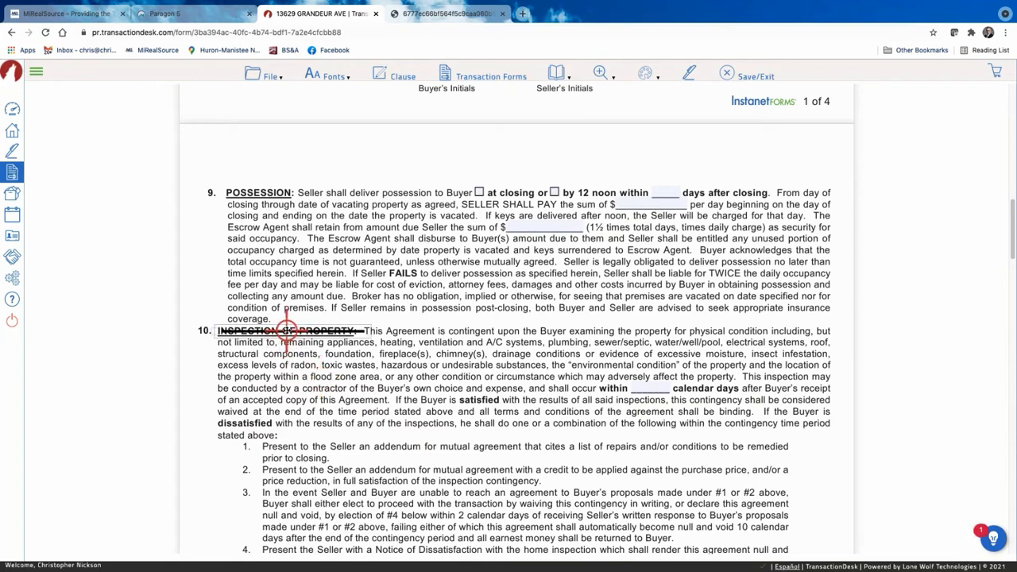
right_click(288, 331)
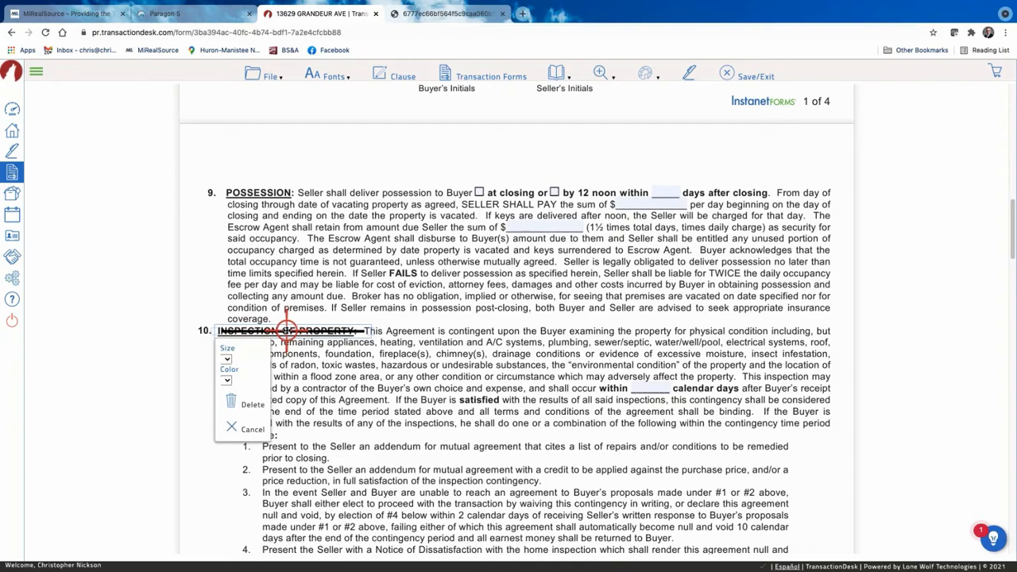
click(248, 399)
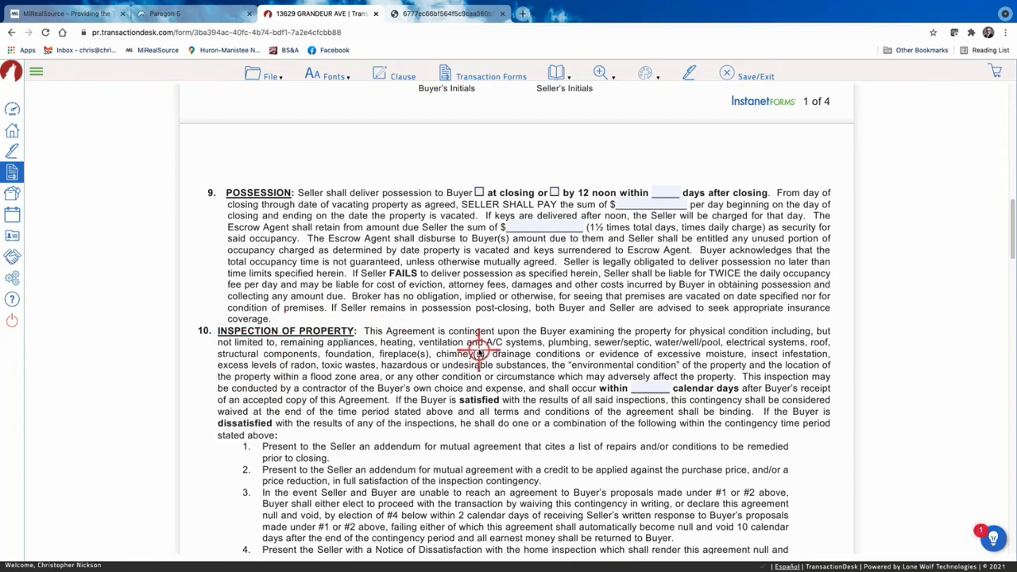
scroll(473, 349, up, 2)
Add an Annotate note 'EMD to be deposited within 2 business days of accepted offer' on the Received by line.
scroll(478, 350, up, 4)
click(650, 76)
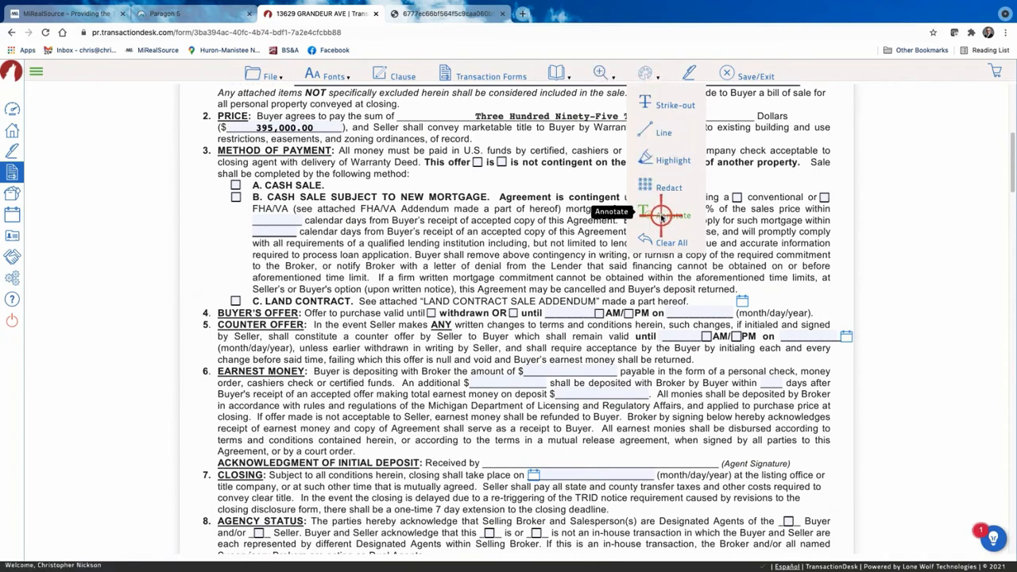
click(646, 247)
click(646, 74)
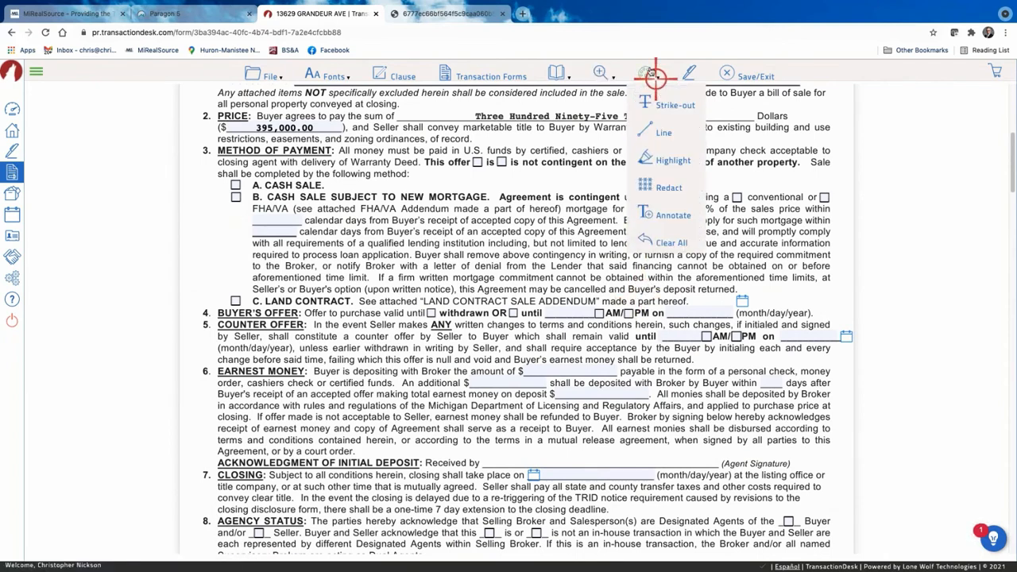
click(670, 215)
mouse_move(449, 446)
mouse_down()
mouse_move(504, 459)
mouse_move(792, 458)
mouse_up()
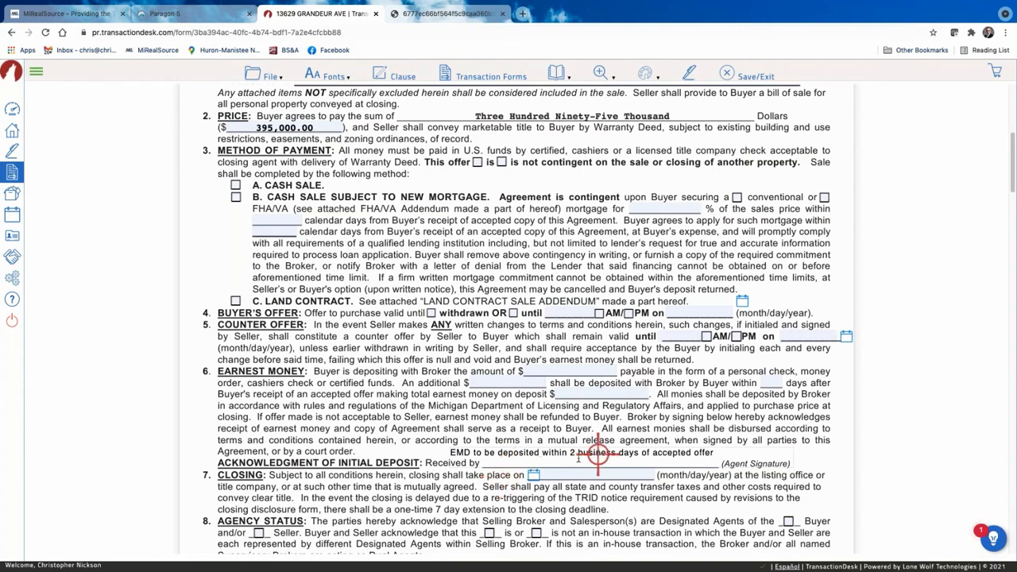
click(709, 453)
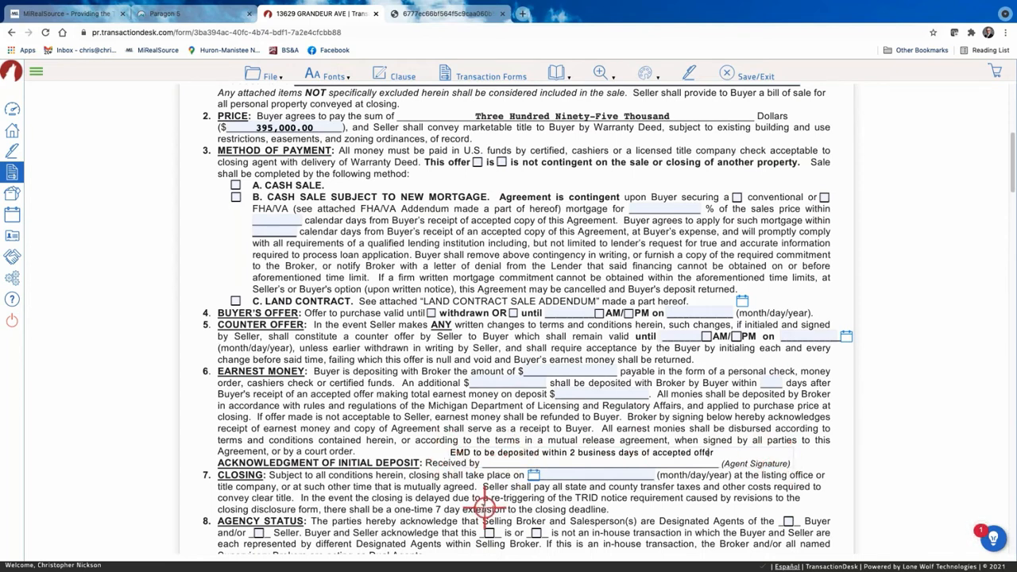
drag(506, 453, 541, 452)
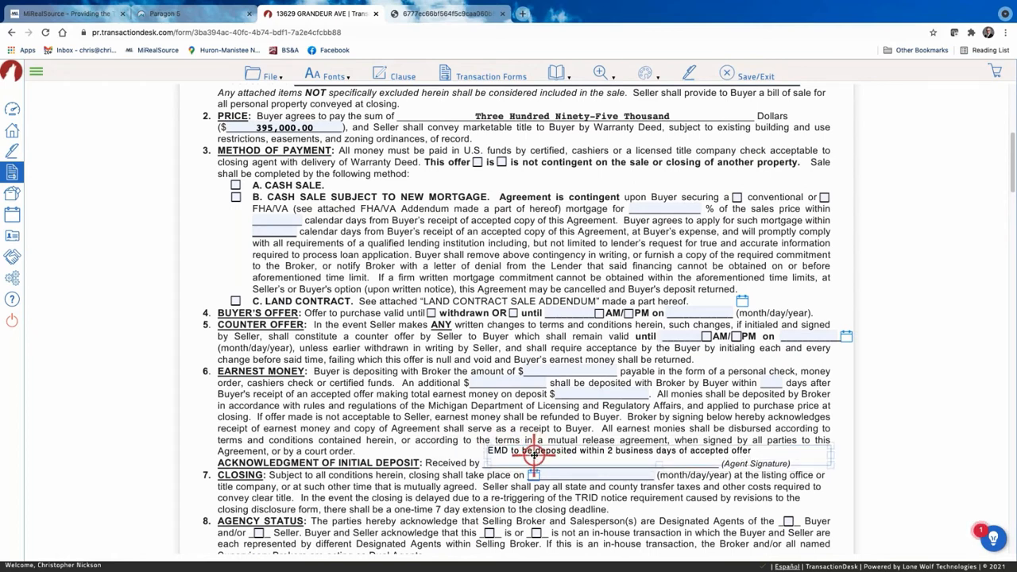
right_click(533, 453)
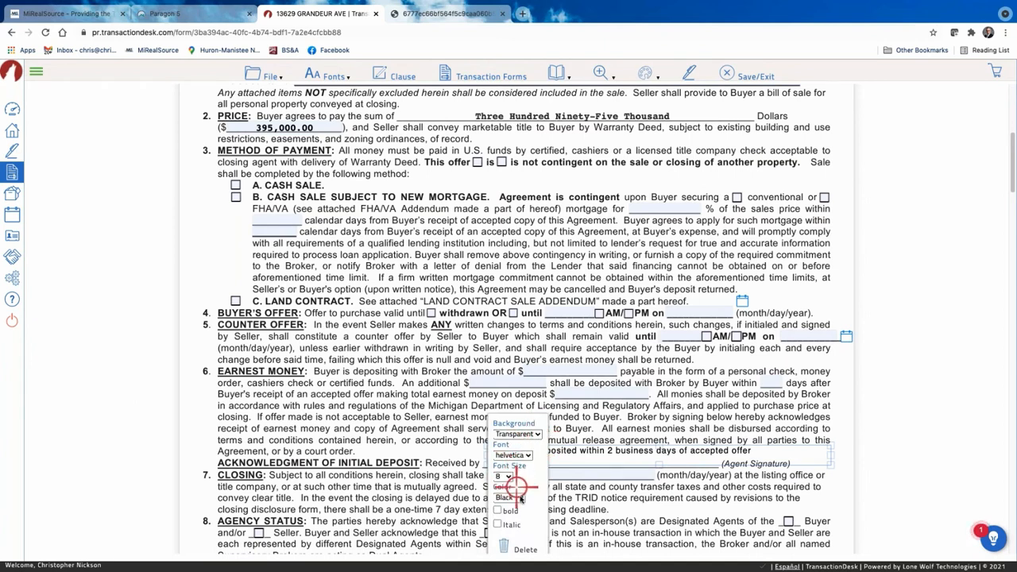
Make the EMD note bold with a white background and move it up over the paragraph.
click(497, 510)
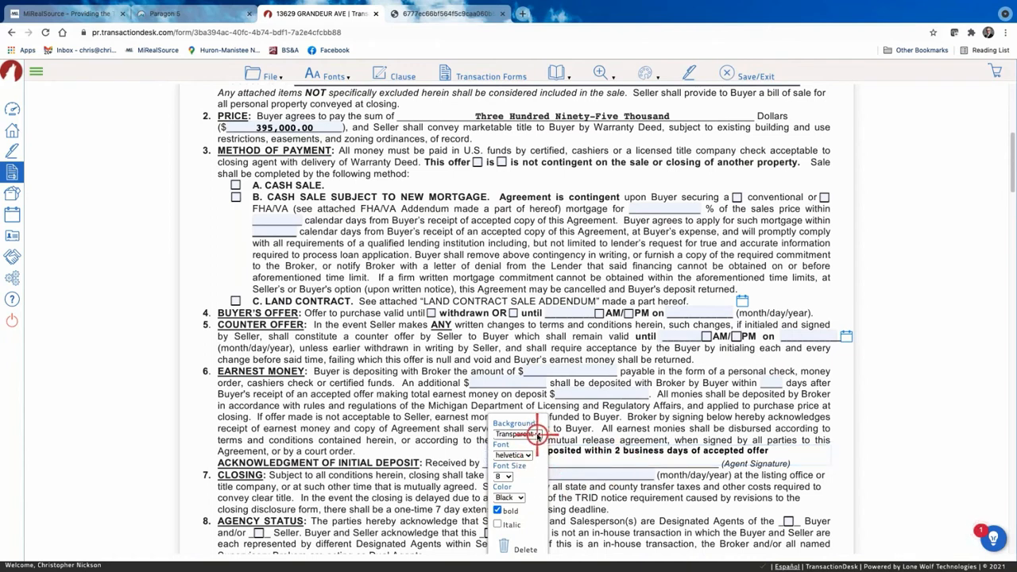
click(537, 435)
click(518, 447)
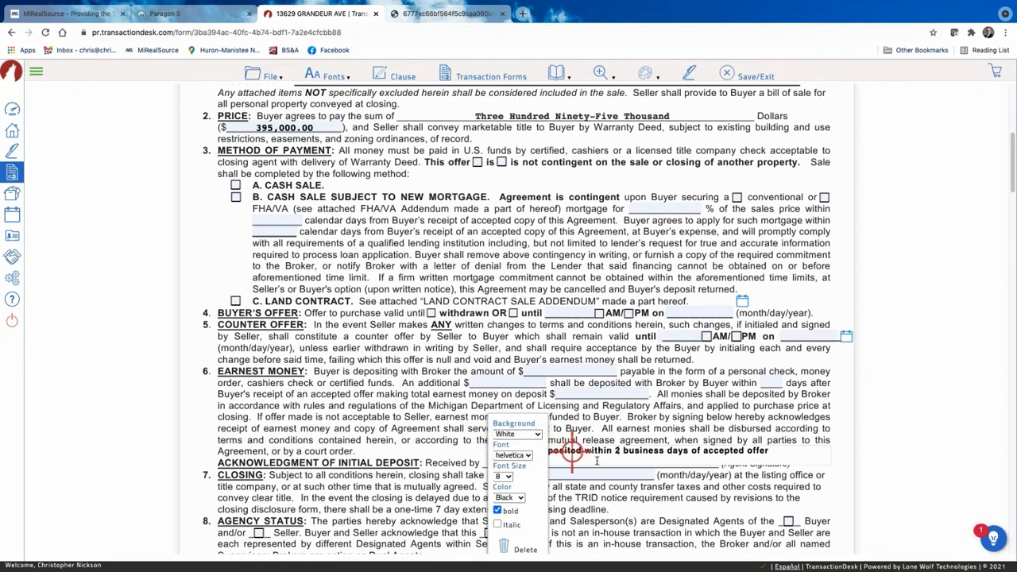
click(617, 443)
drag(617, 444, 602, 438)
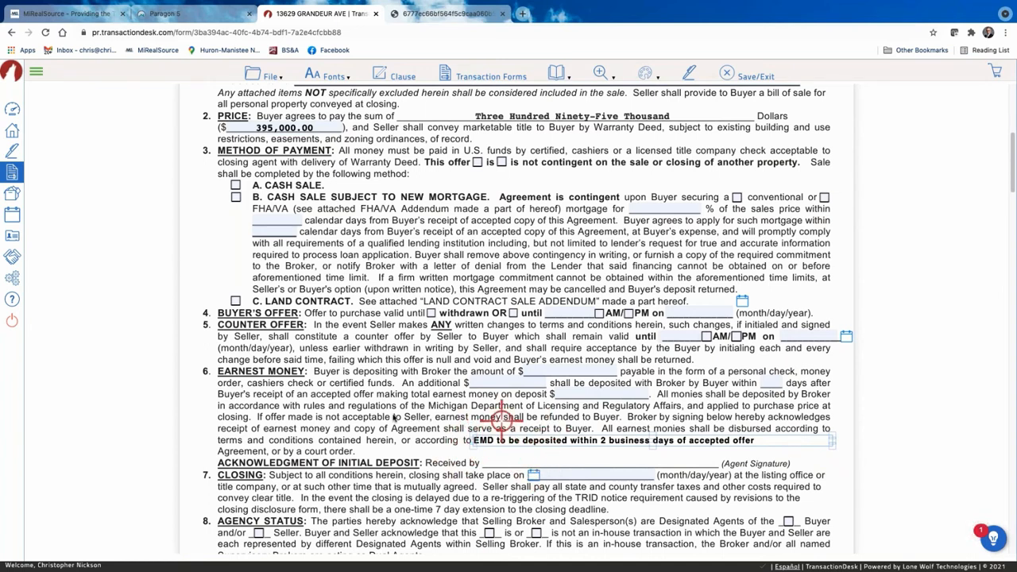
Switch the EMD note background to transparent, then back to white.
click(599, 439)
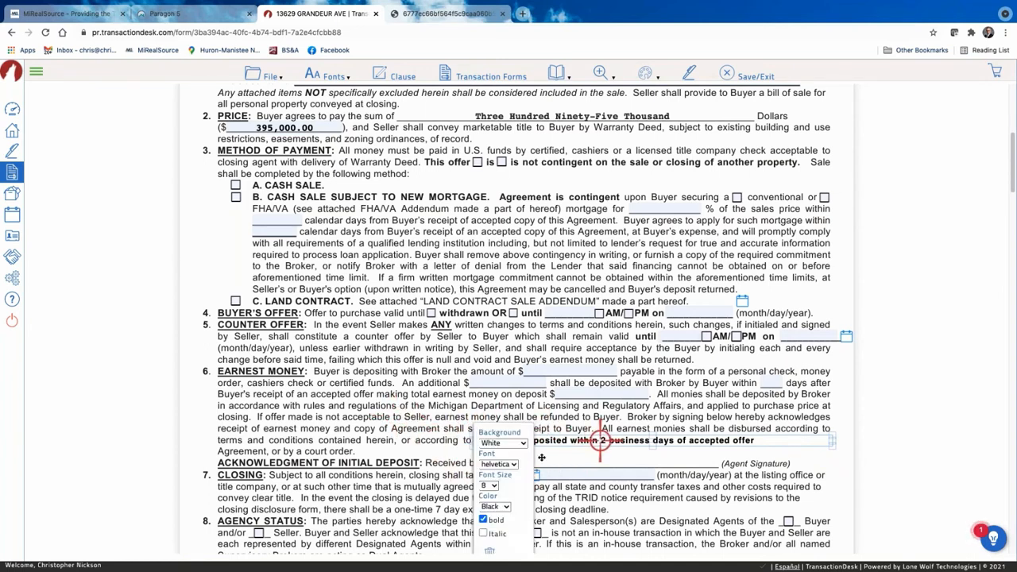
click(500, 442)
click(506, 434)
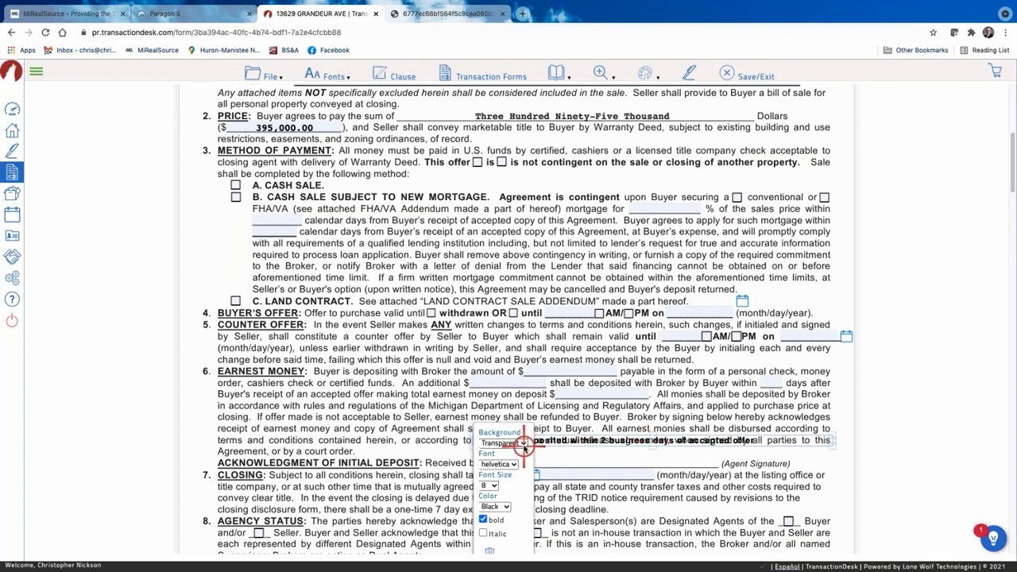
click(502, 443)
click(503, 454)
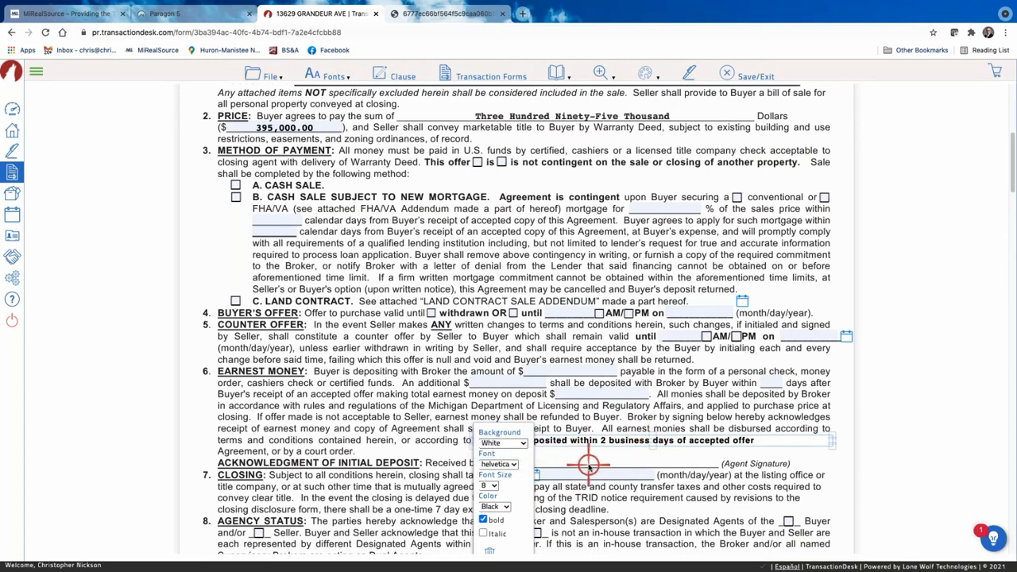
click(638, 465)
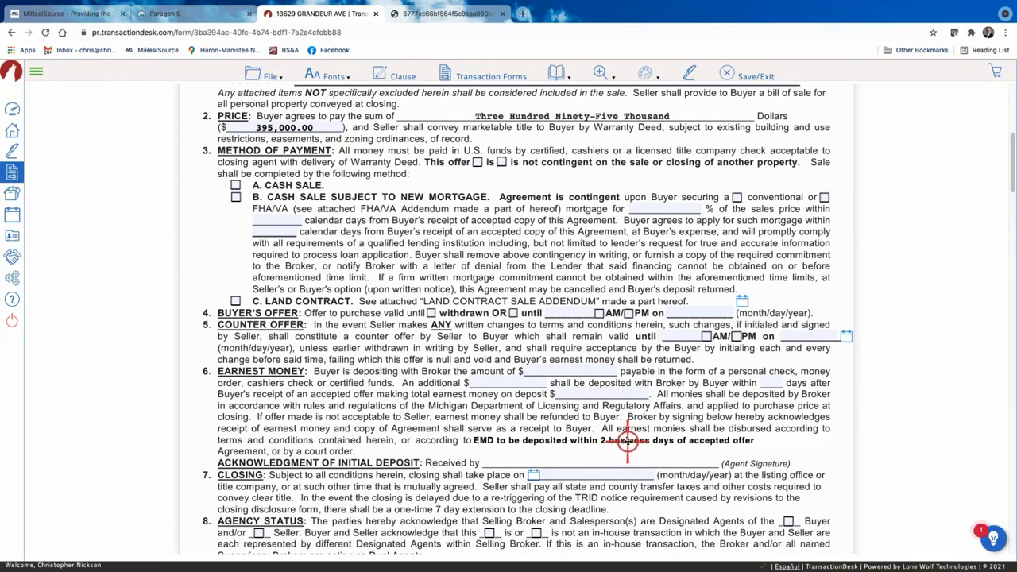
click(553, 441)
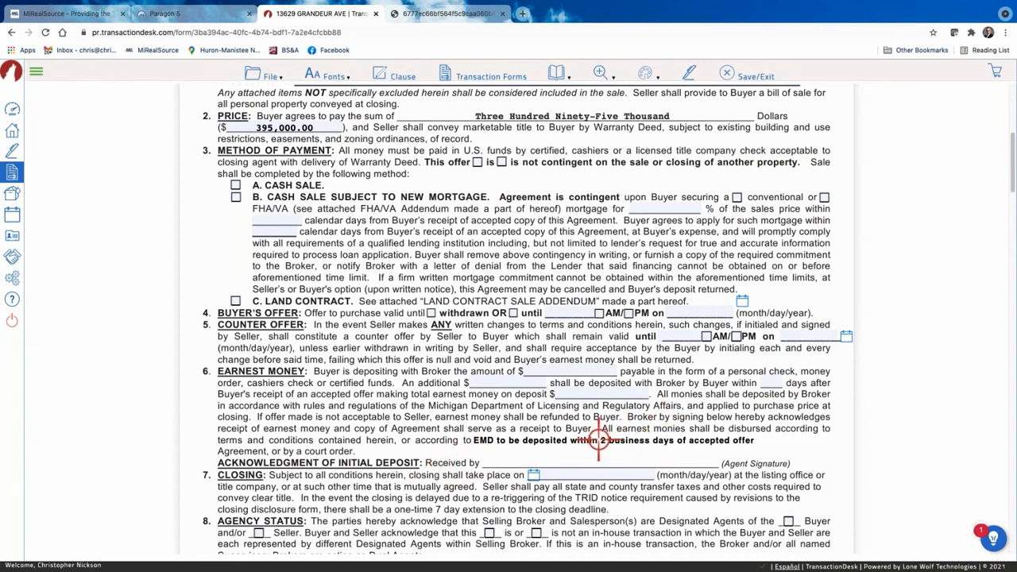
Delete the EMD text box using the trash icon in its properties popup.
right_click(761, 438)
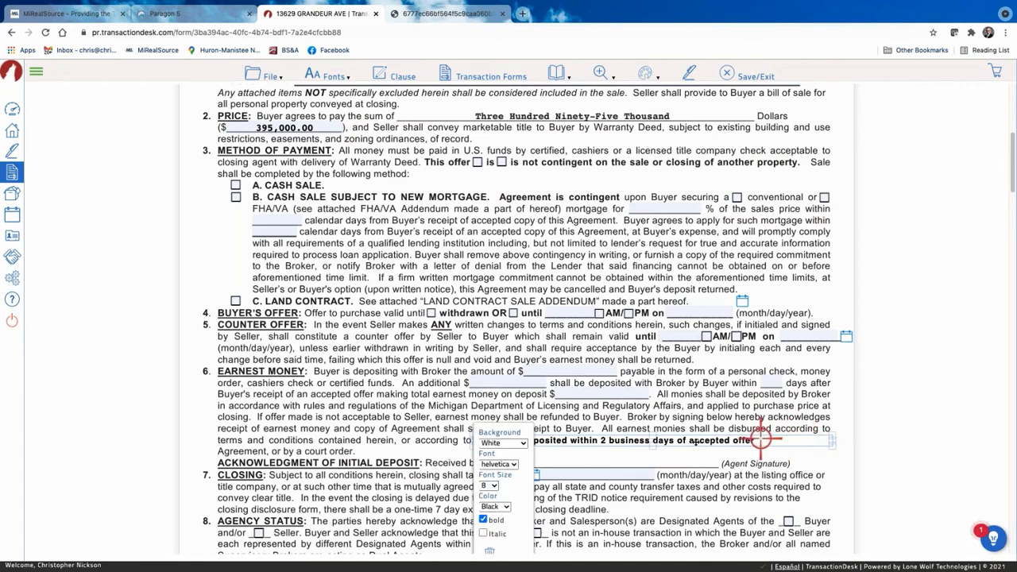
click(486, 547)
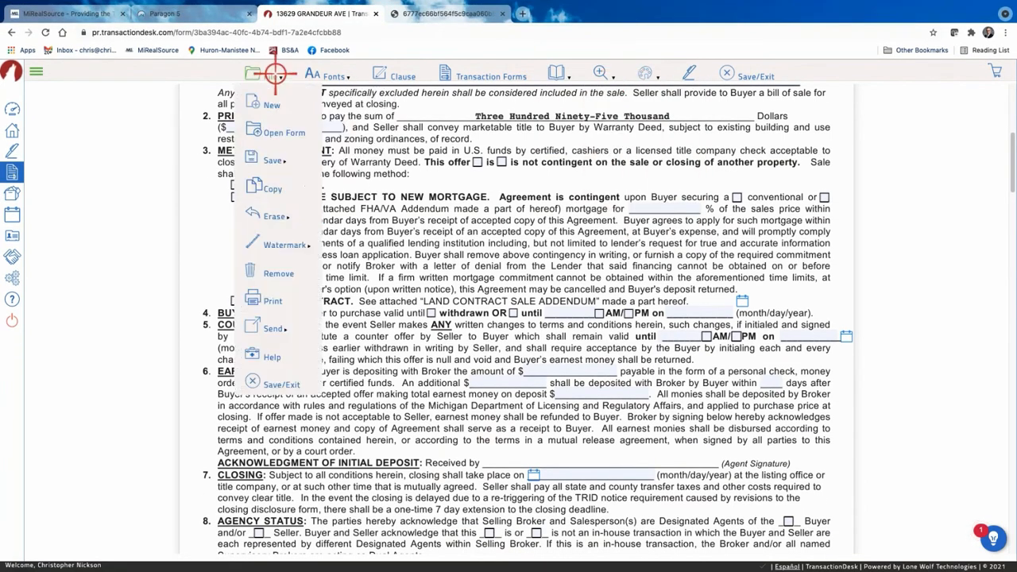
mouse_move(318, 71)
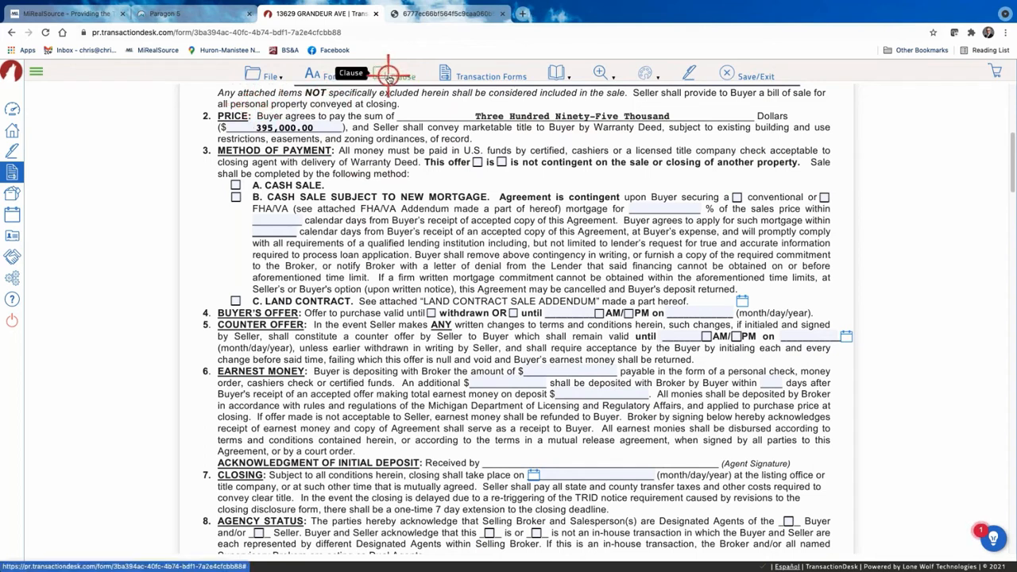
Insert the Personal Clauses 'Buyer Declines Home Warranty Clause' into section 40 Other Terms and Conditions.
scroll(374, 212, down, 10)
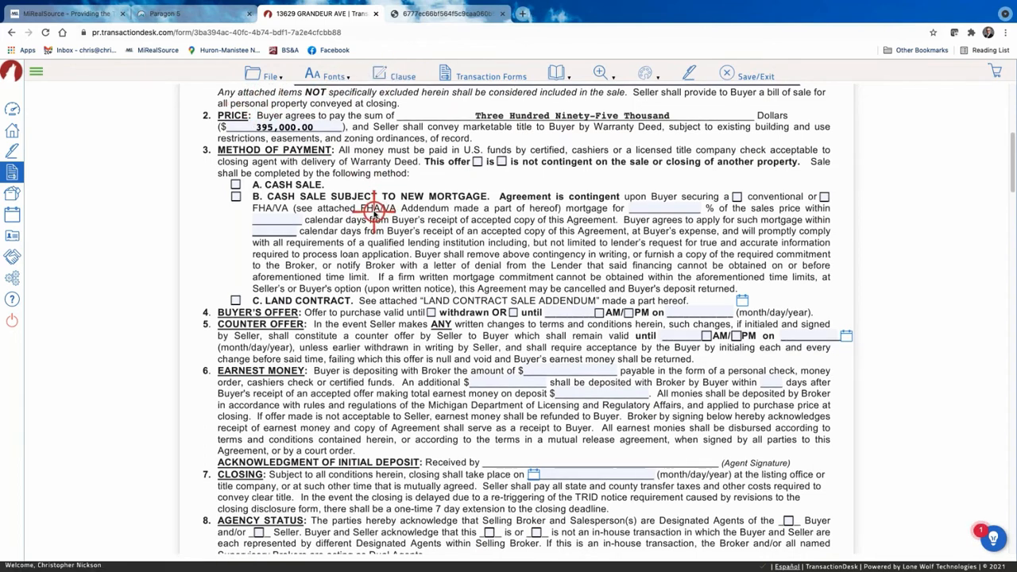
scroll(374, 213, down, 10)
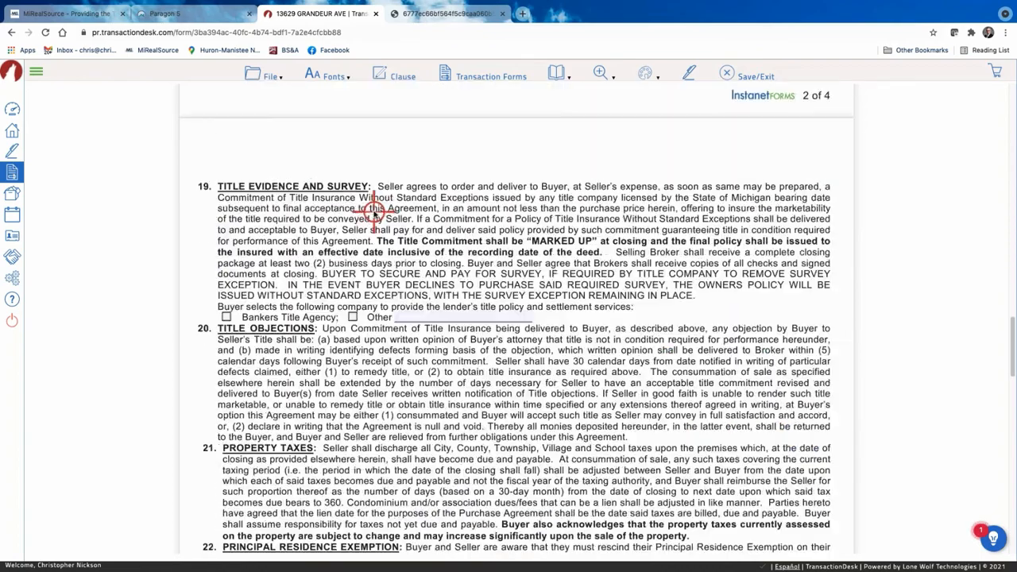
scroll(374, 213, down, 10)
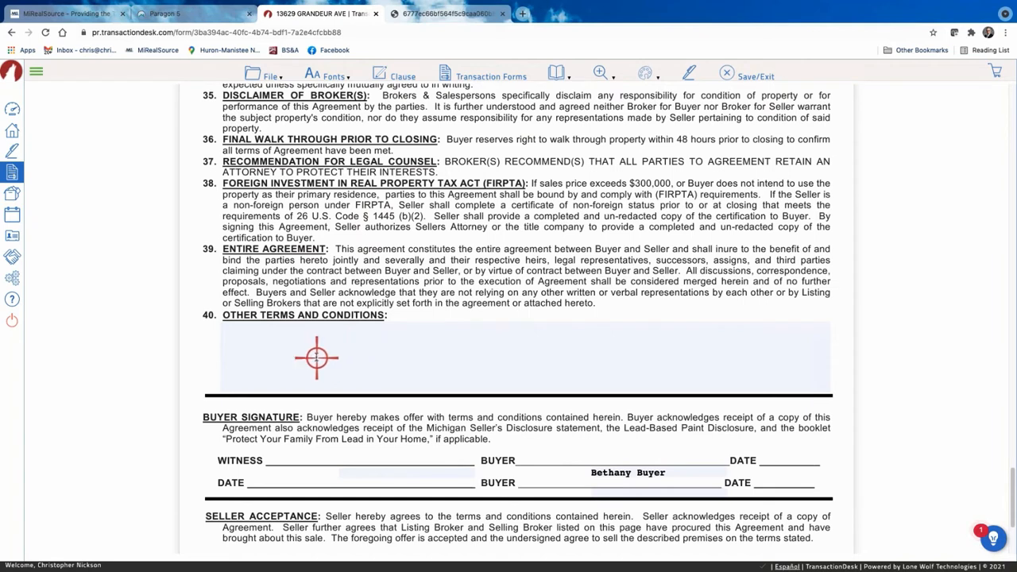
click(237, 340)
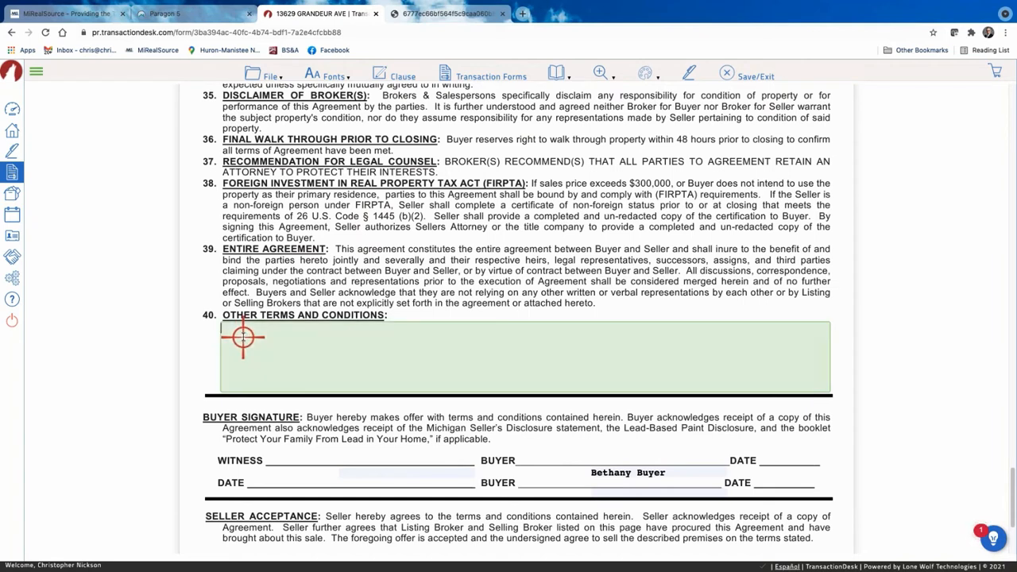
click(397, 73)
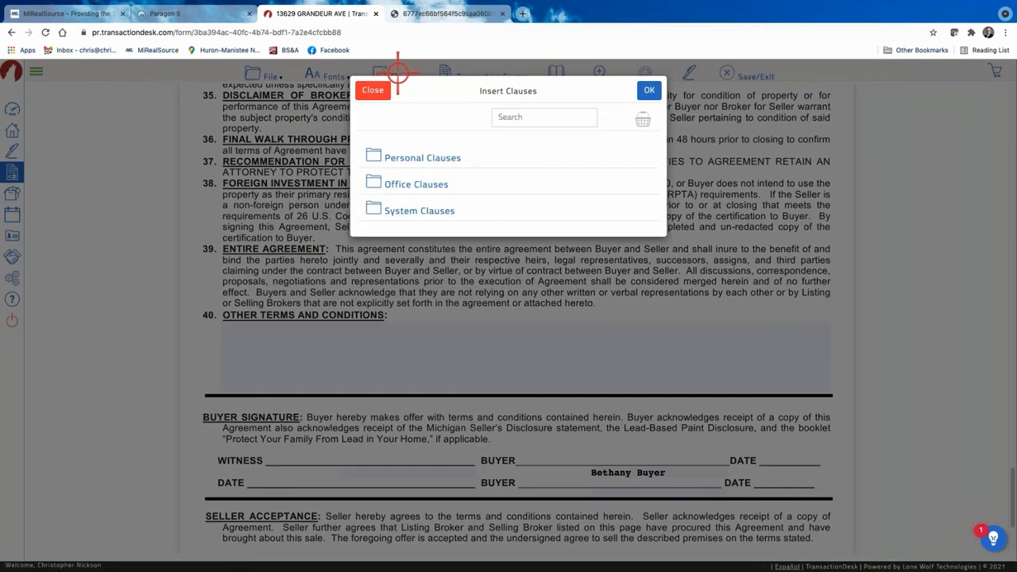
click(420, 156)
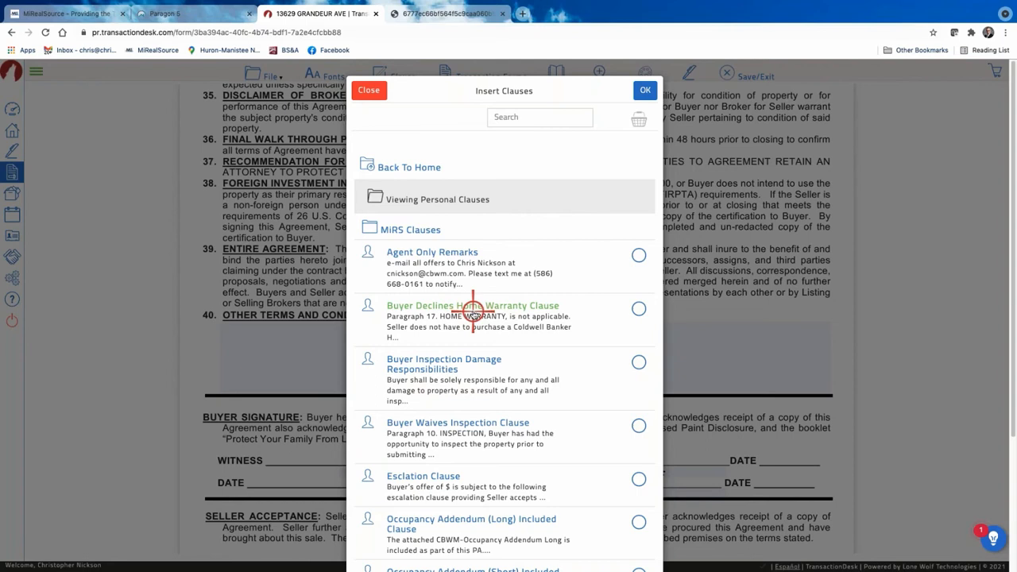
click(637, 310)
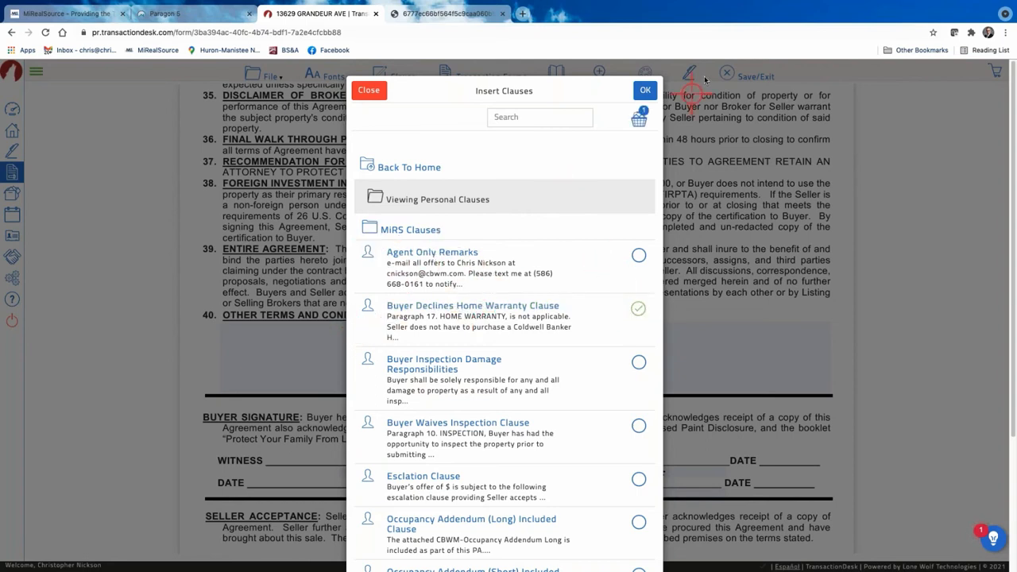
click(646, 90)
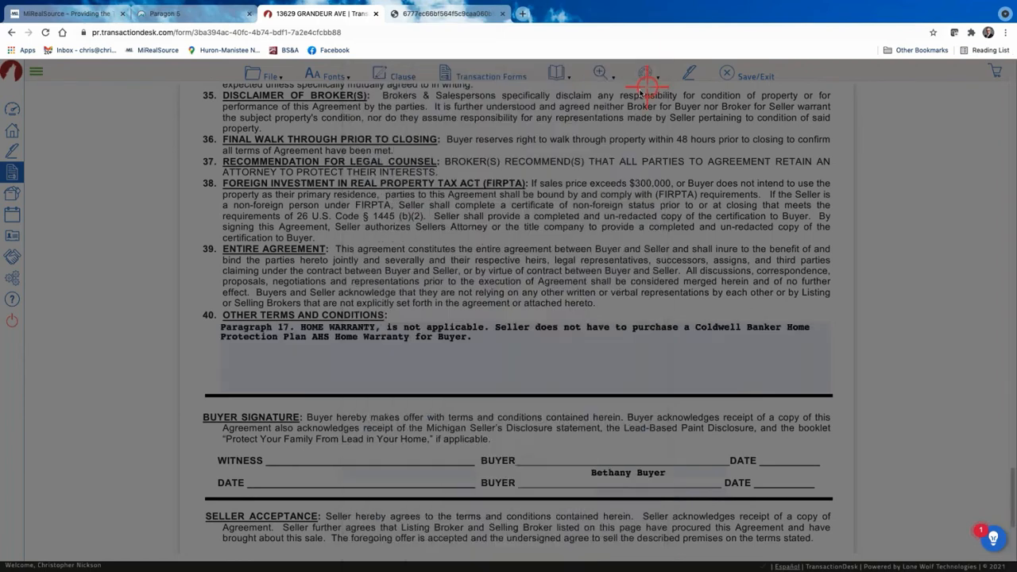
click(237, 409)
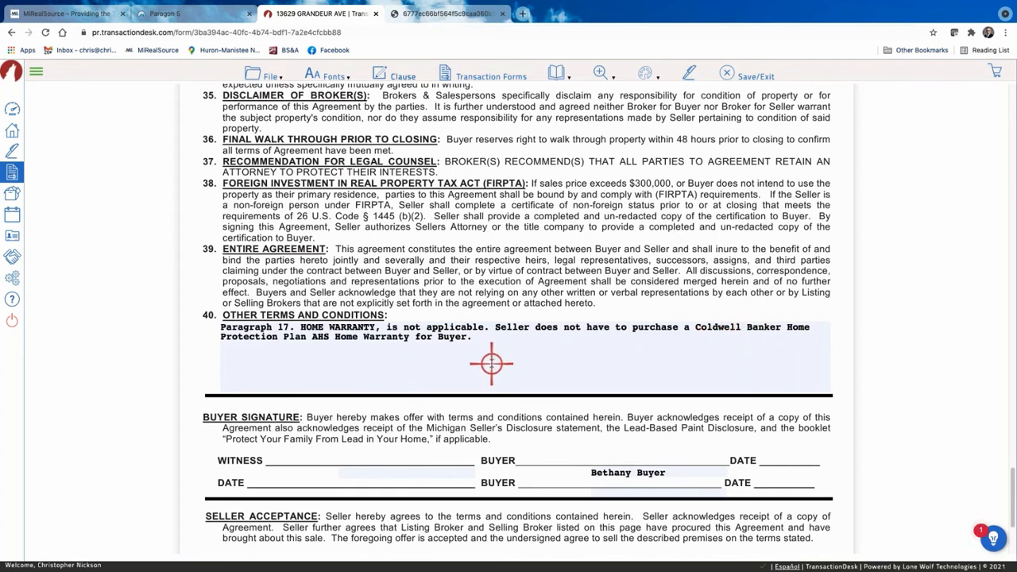
Strike out the first line of section 17 HOME WARRANTY on page 2 with the Strike-out markup.
scroll(538, 352, up, 1)
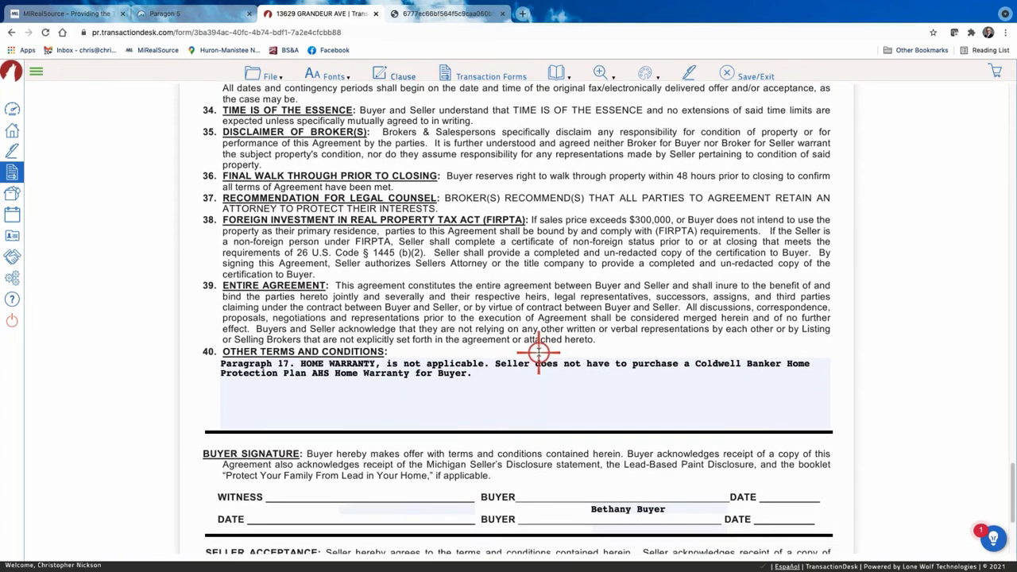
scroll(352, 397, up, 6)
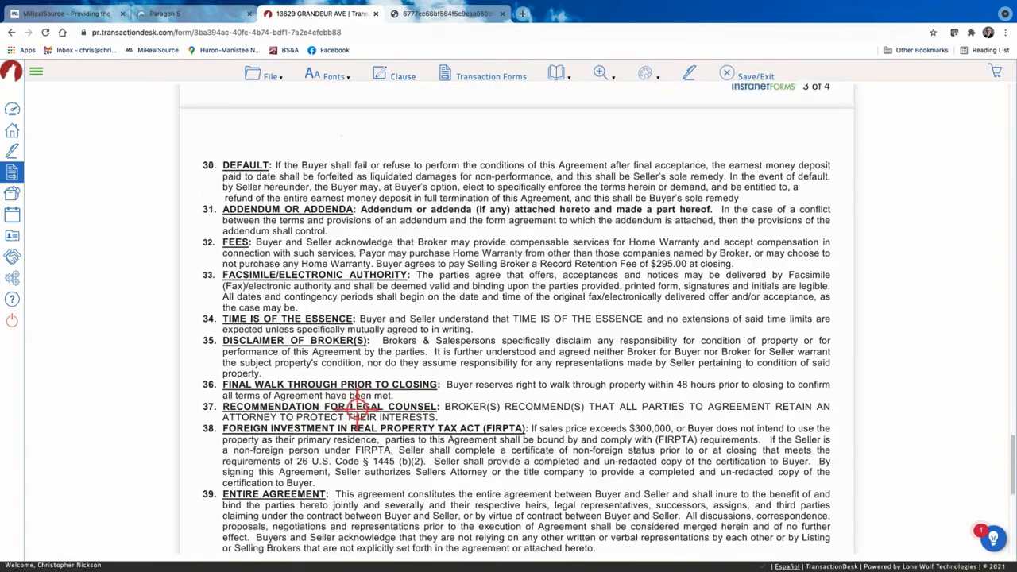
scroll(339, 402, up, 20)
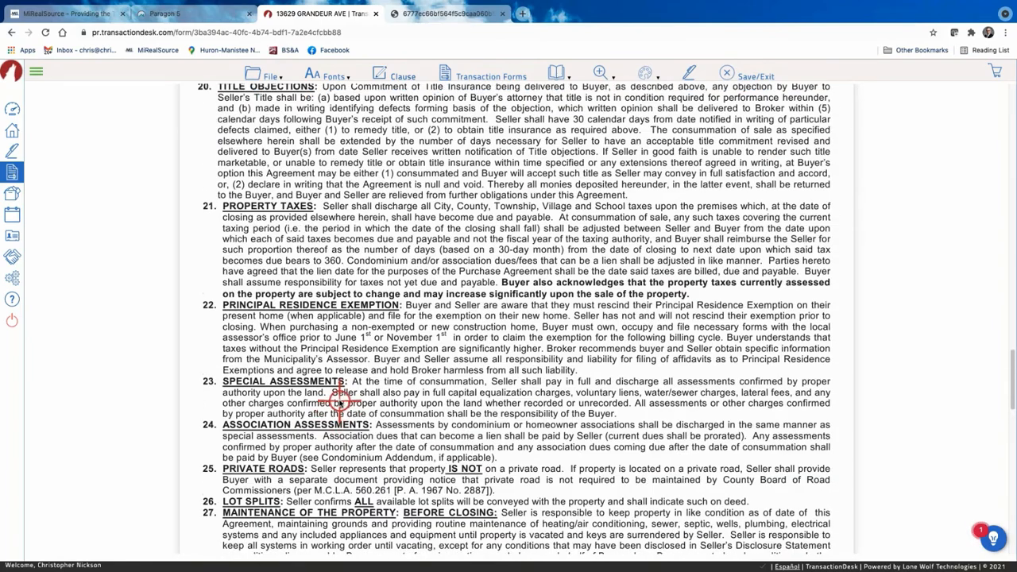
scroll(335, 398, up, 3)
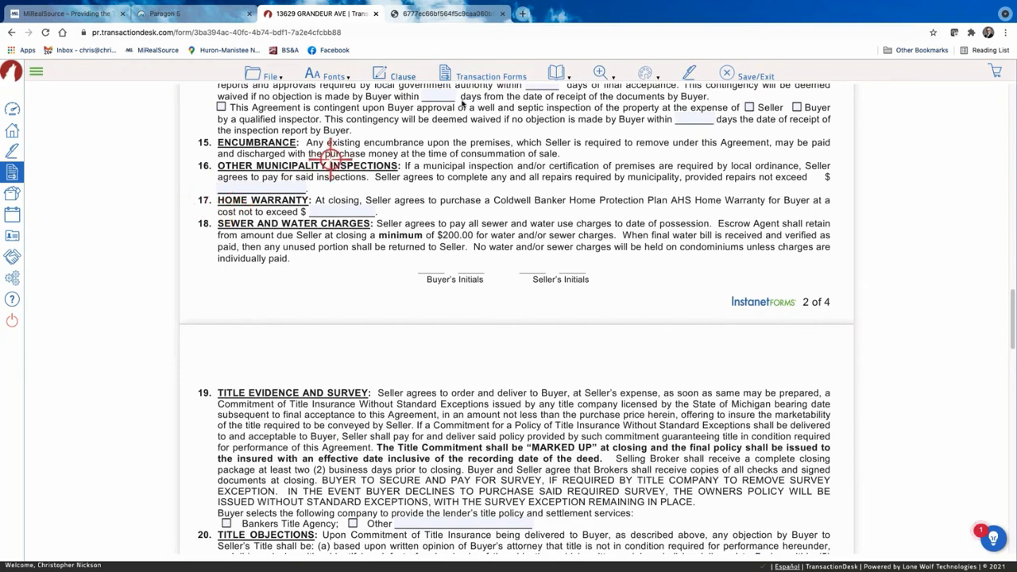
click(621, 73)
click(646, 74)
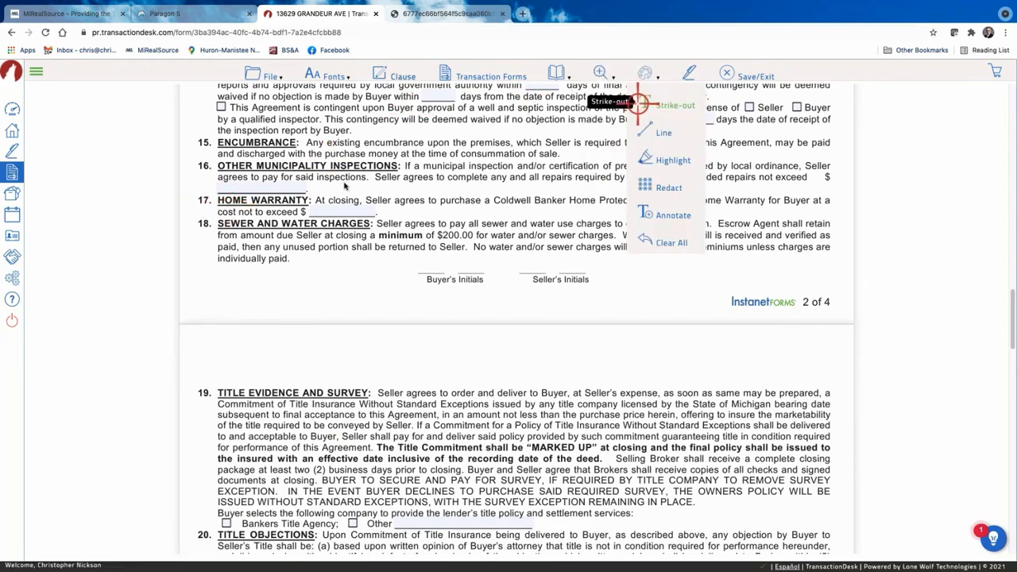
click(270, 188)
drag(213, 195, 826, 214)
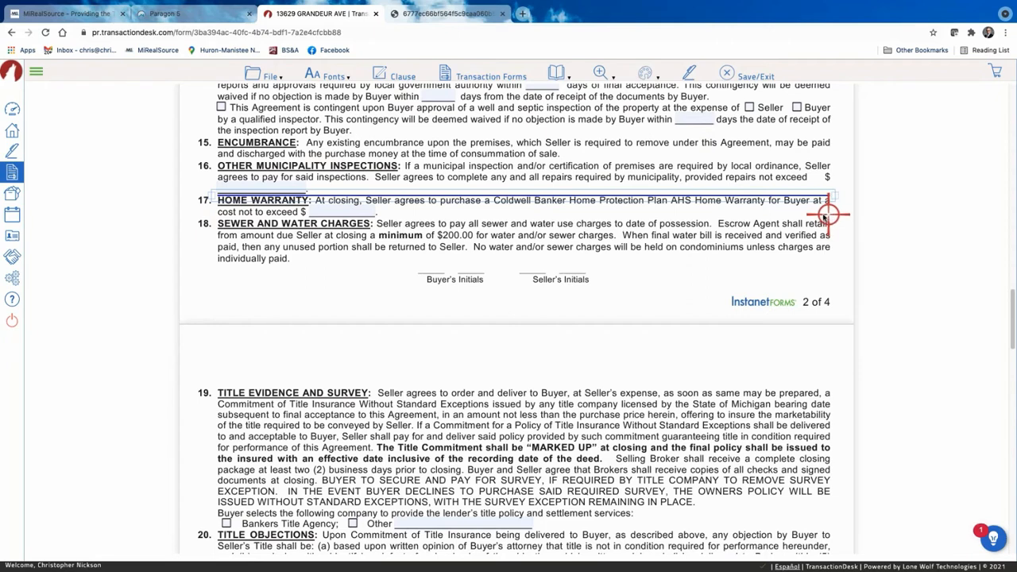
click(672, 198)
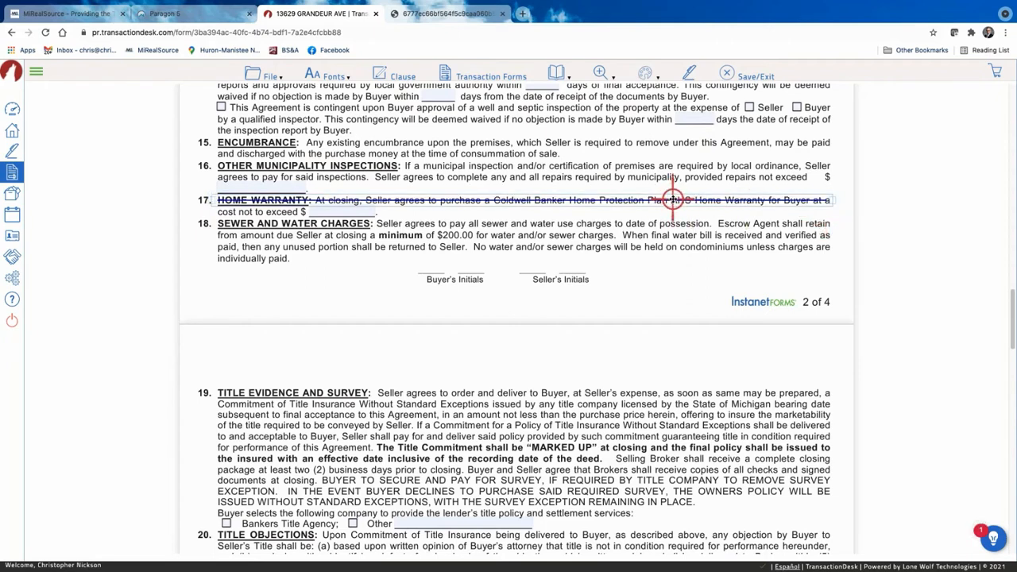
scroll(506, 352, down, 20)
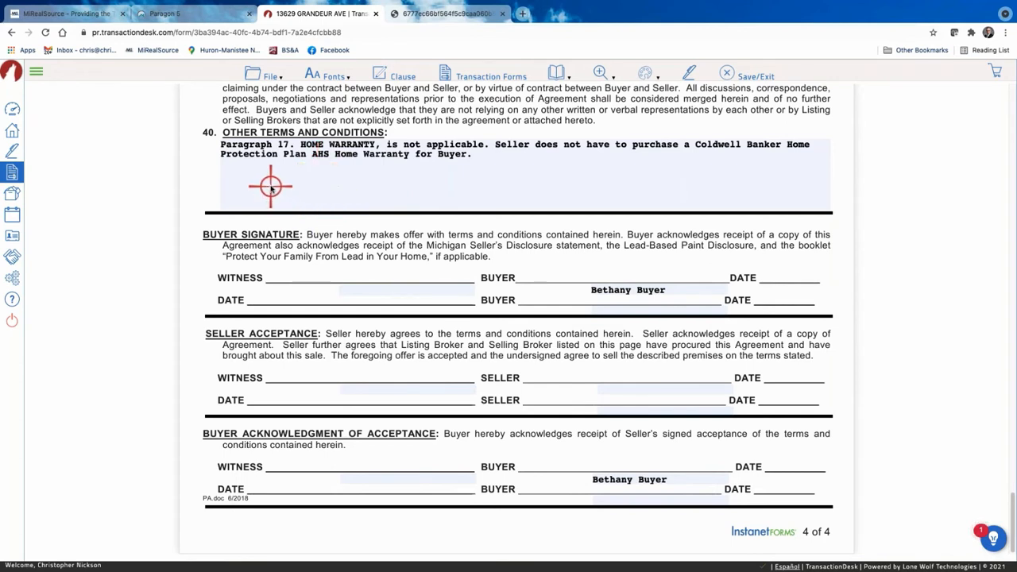
Insert the personal 'Buyer Waives Inspection Clause' into section 40 above the home warranty clause.
click(391, 72)
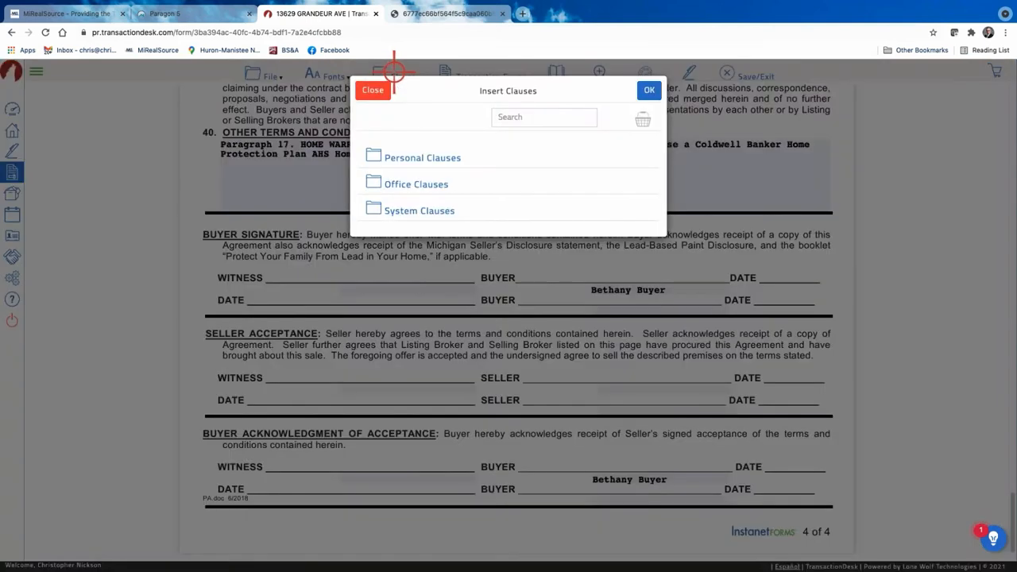
click(398, 156)
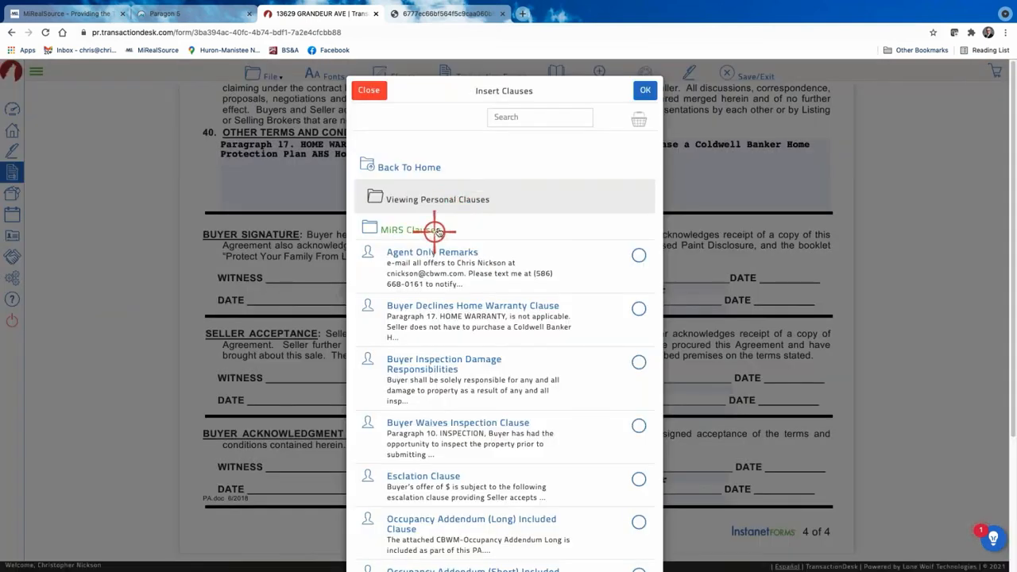
scroll(638, 251, down, 2)
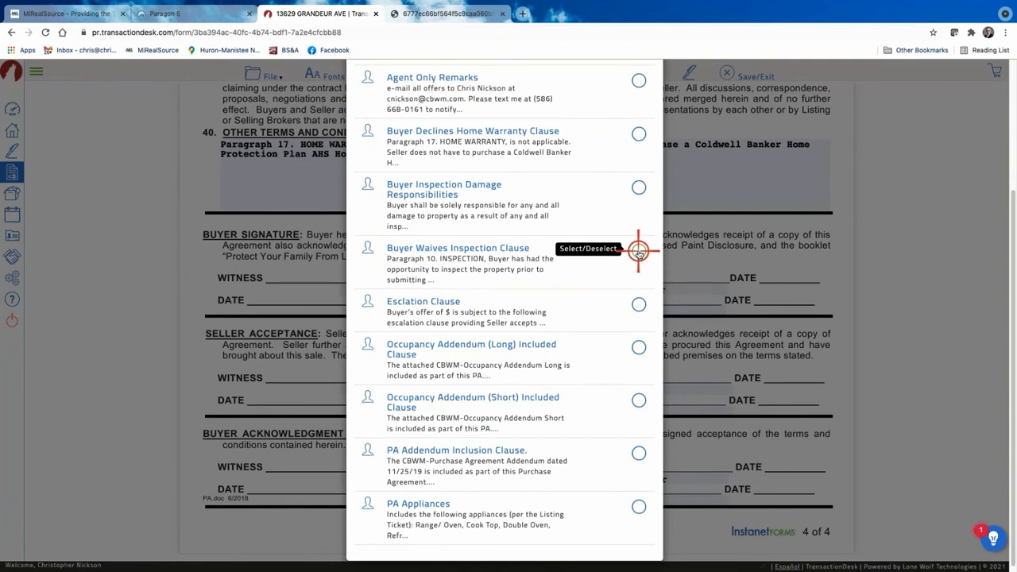
click(638, 251)
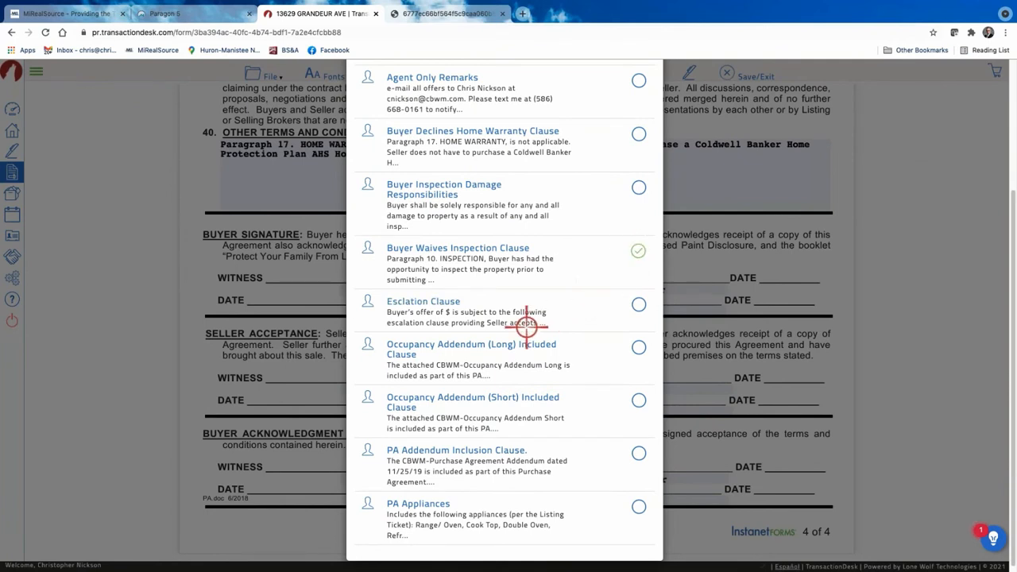
scroll(510, 302, up, 2)
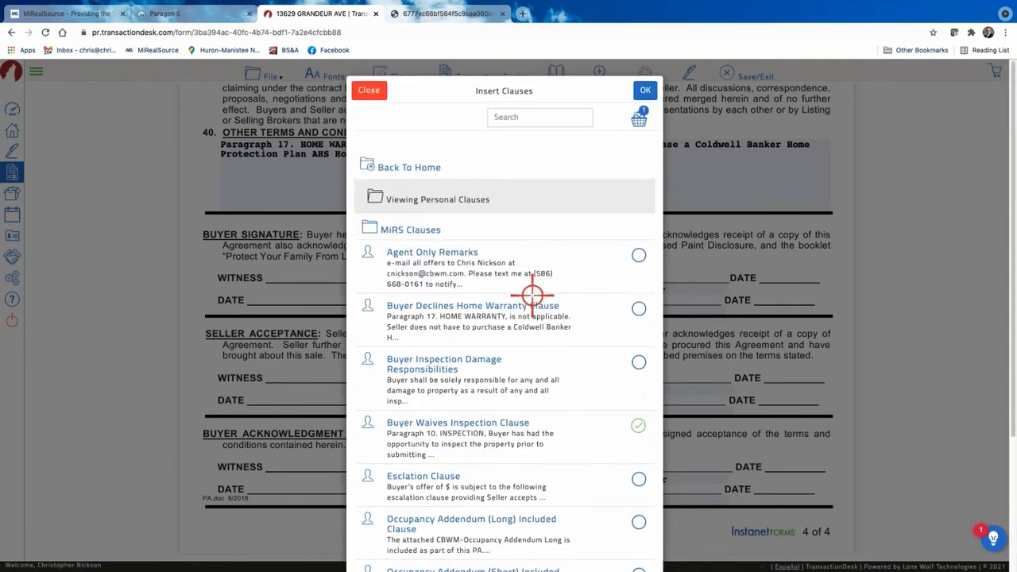
click(648, 93)
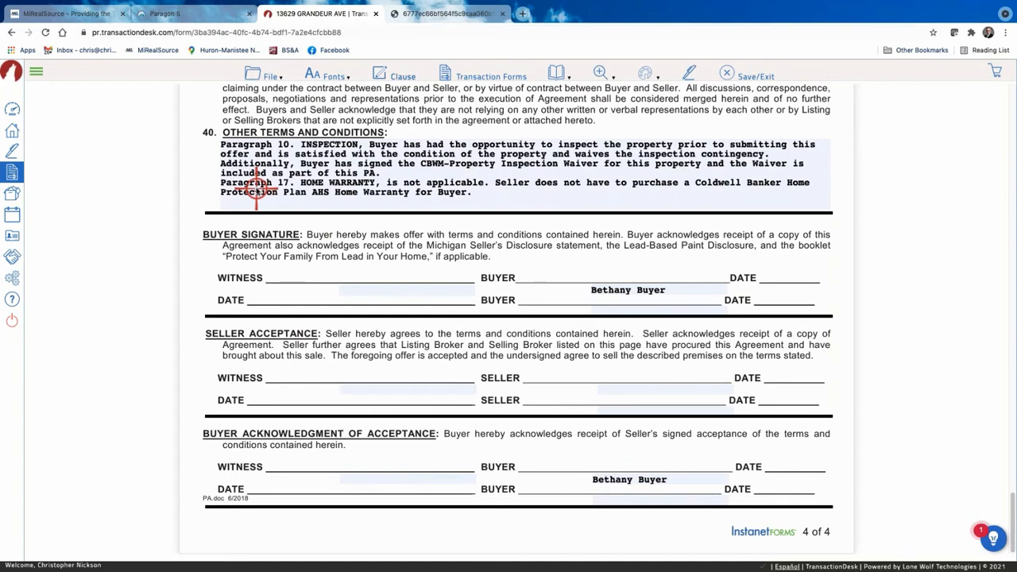
click(392, 70)
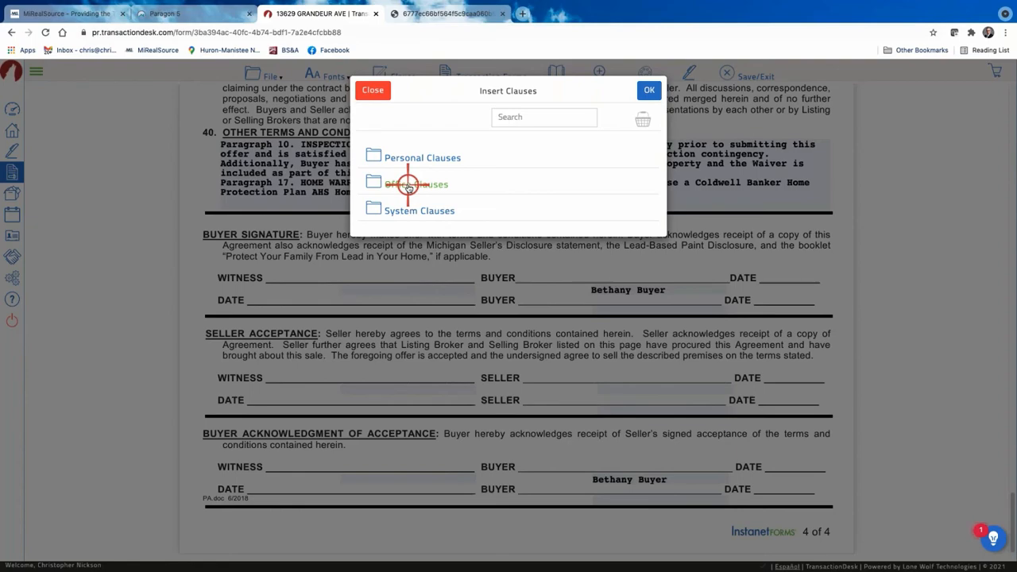
click(384, 91)
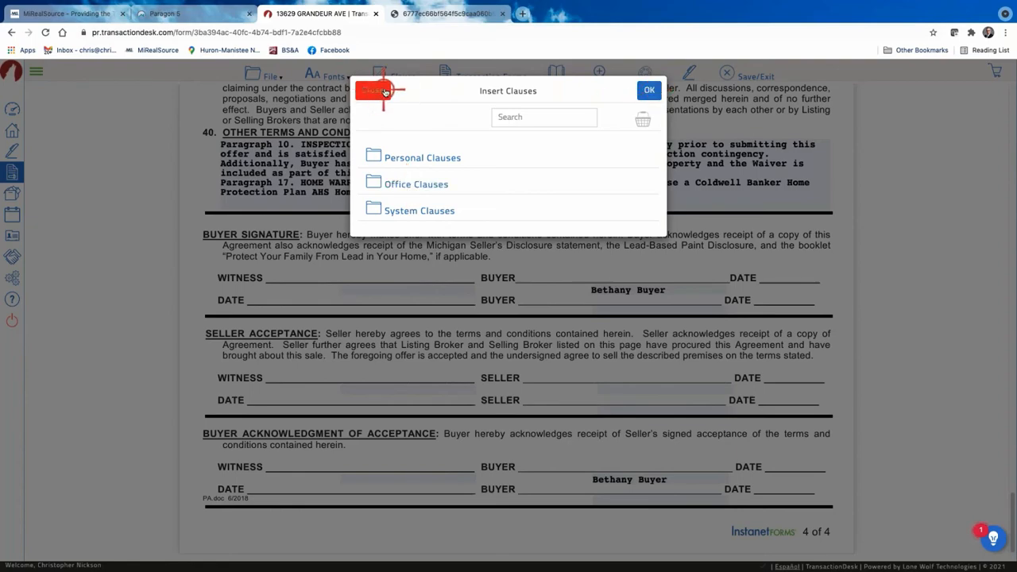
scroll(350, 249, up, 15)
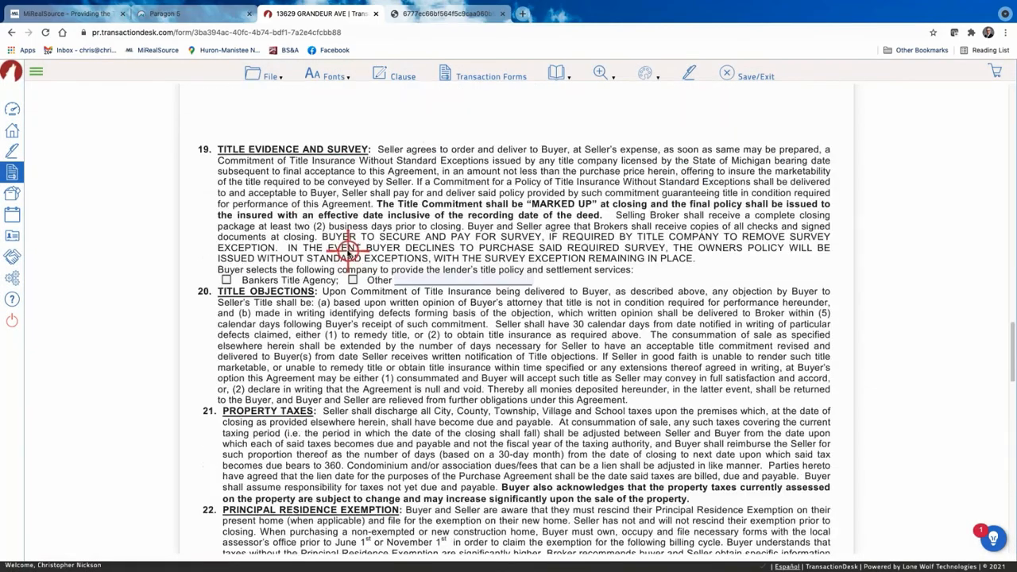
scroll(349, 249, up, 20)
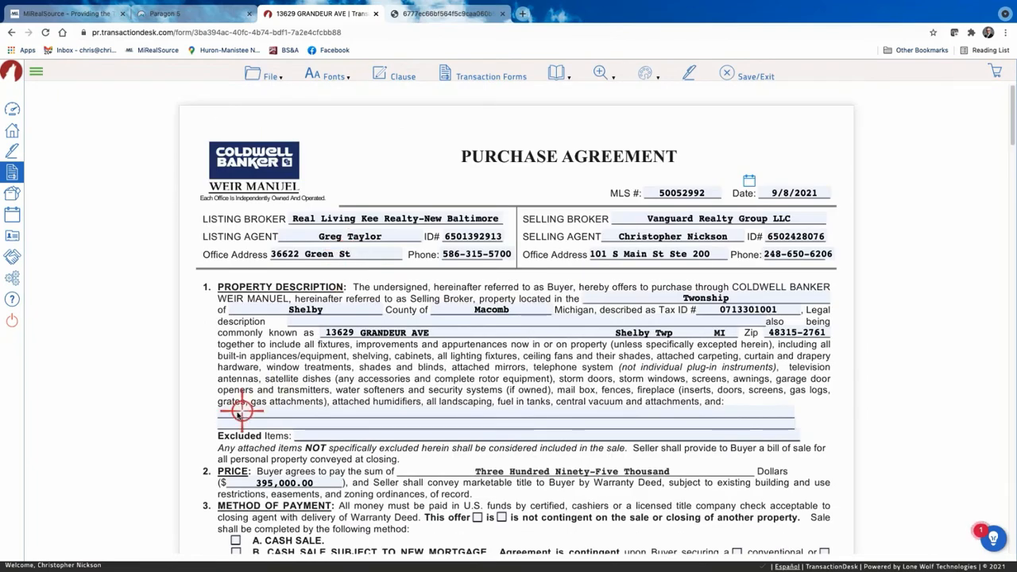
scroll(235, 413, down, 1)
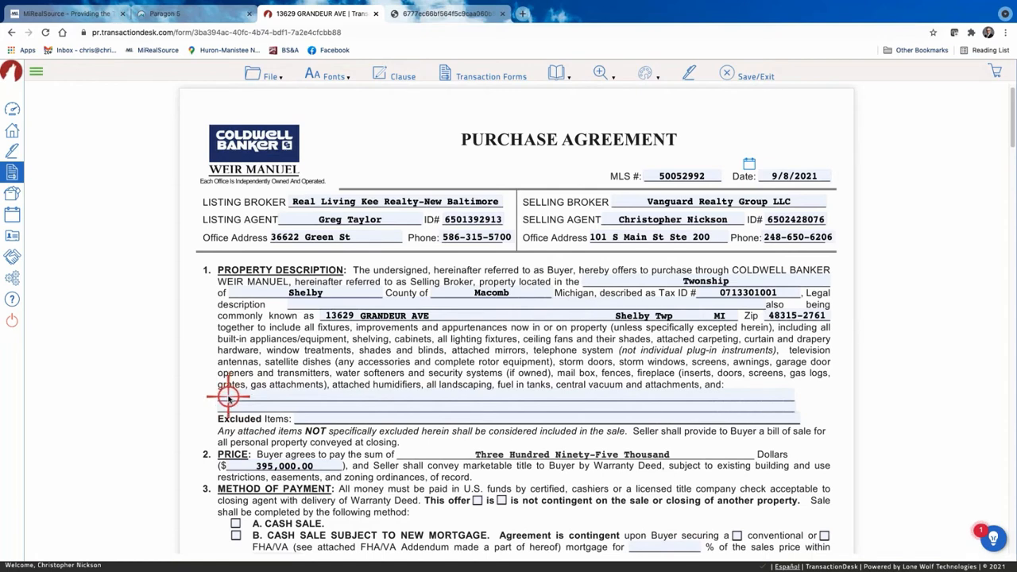
scroll(230, 392, up, 1)
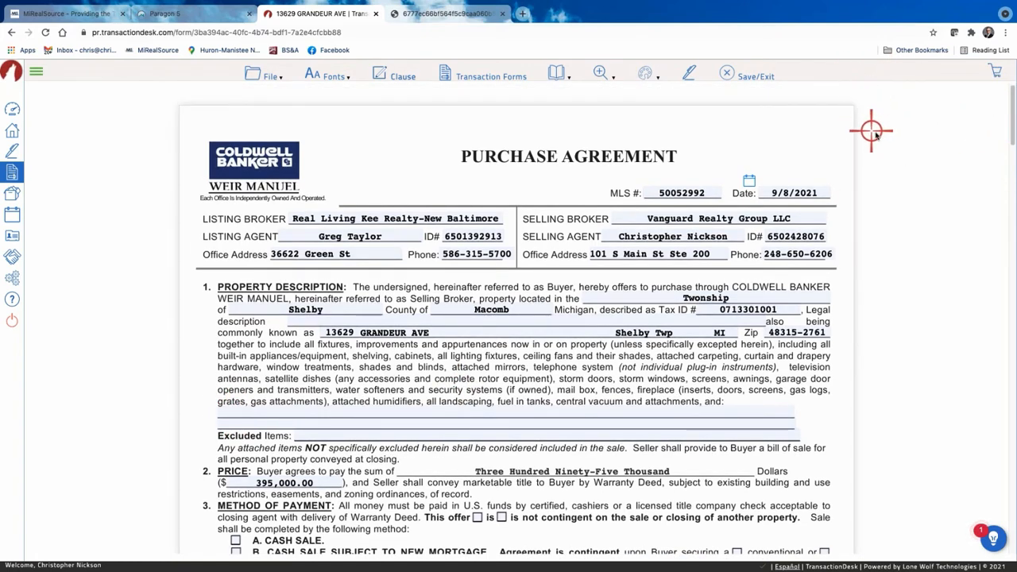
click(229, 410)
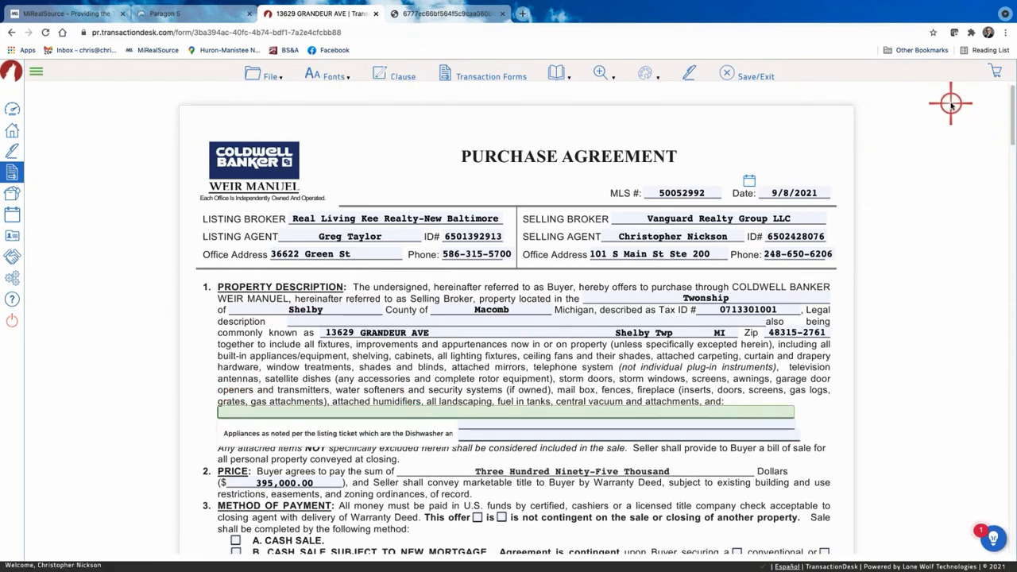
click(394, 76)
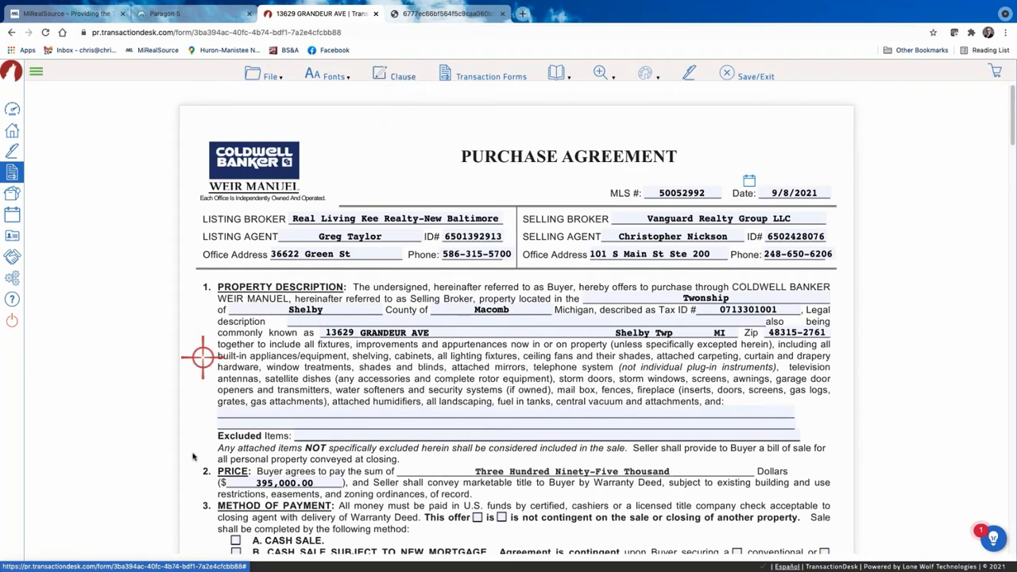
click(226, 414)
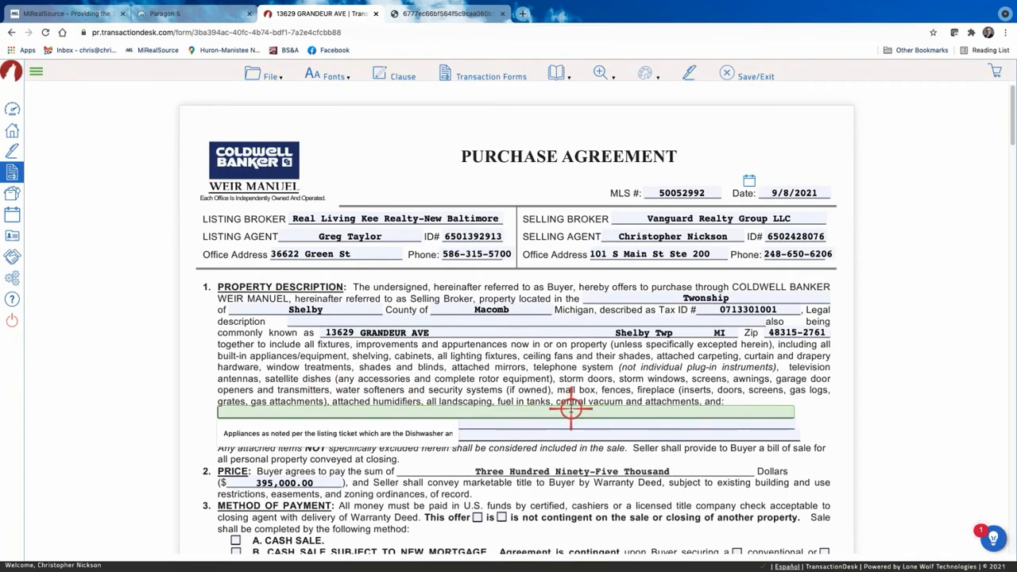
scroll(509, 435, down, 1)
Delete the Paragraph 17 home-warranty text from section 40's Other Terms box.
scroll(508, 436, down, 10)
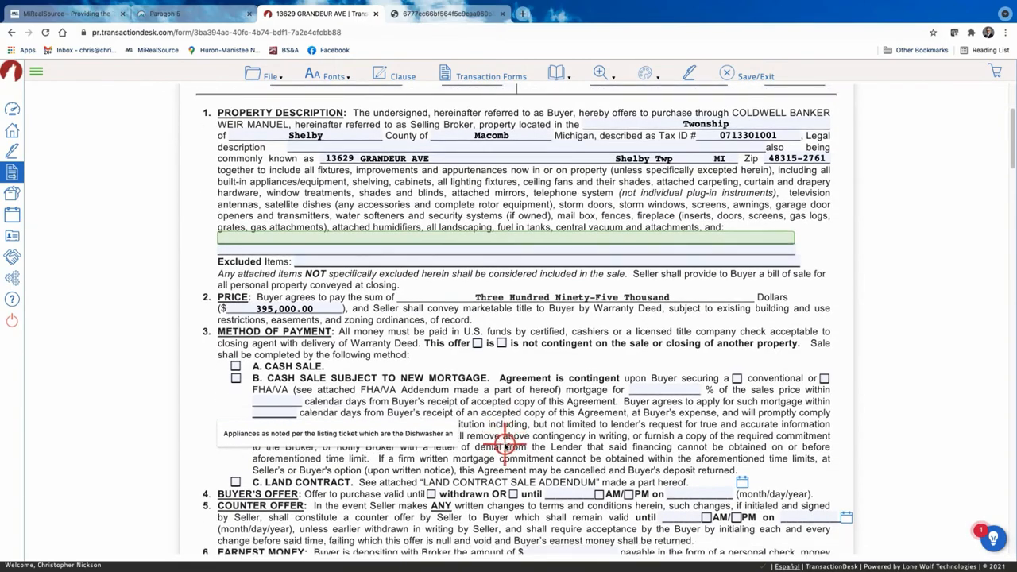
scroll(505, 442, down, 15)
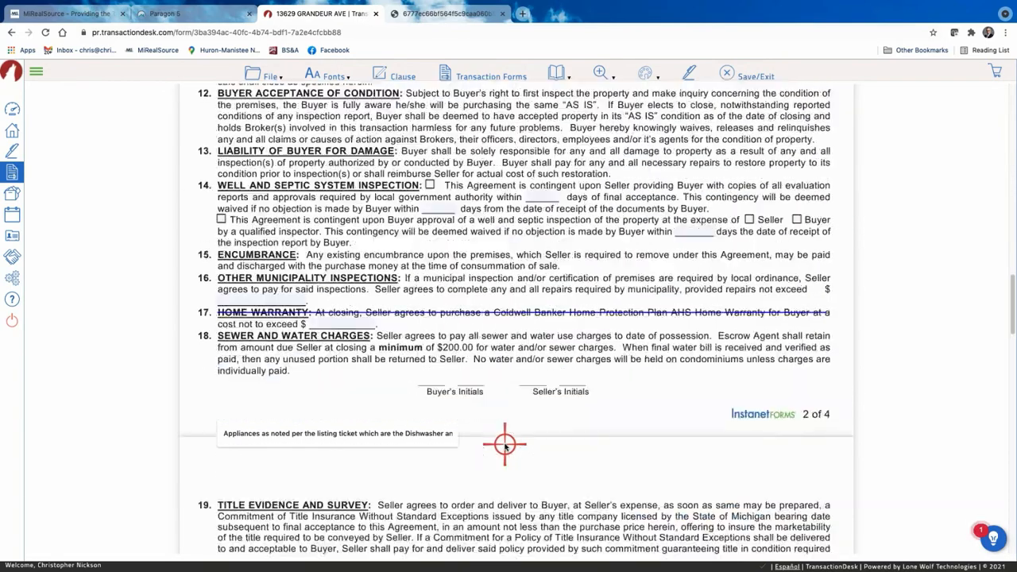
scroll(505, 442, down, 12)
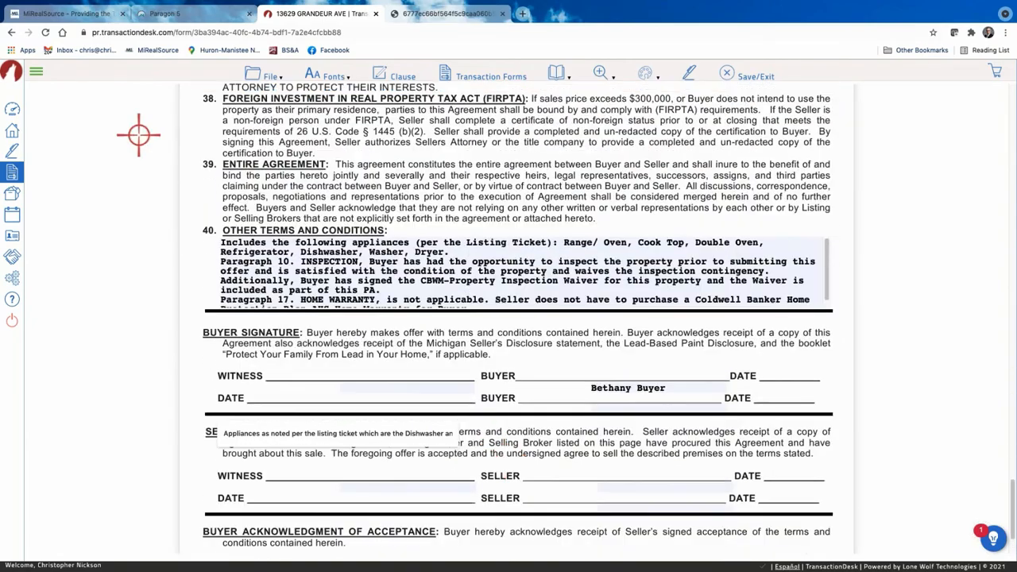
click(245, 259)
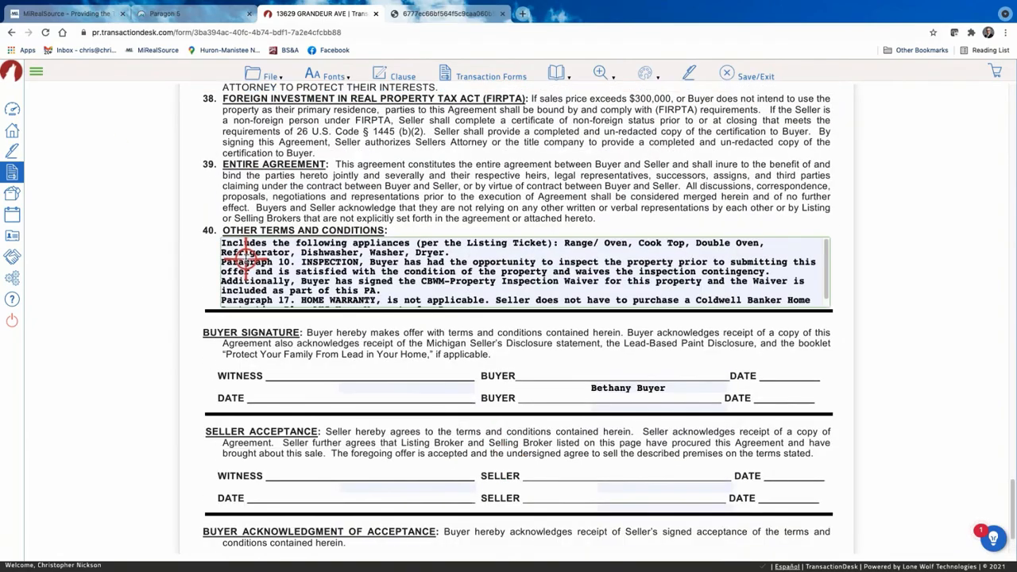
scroll(433, 261, down, 1)
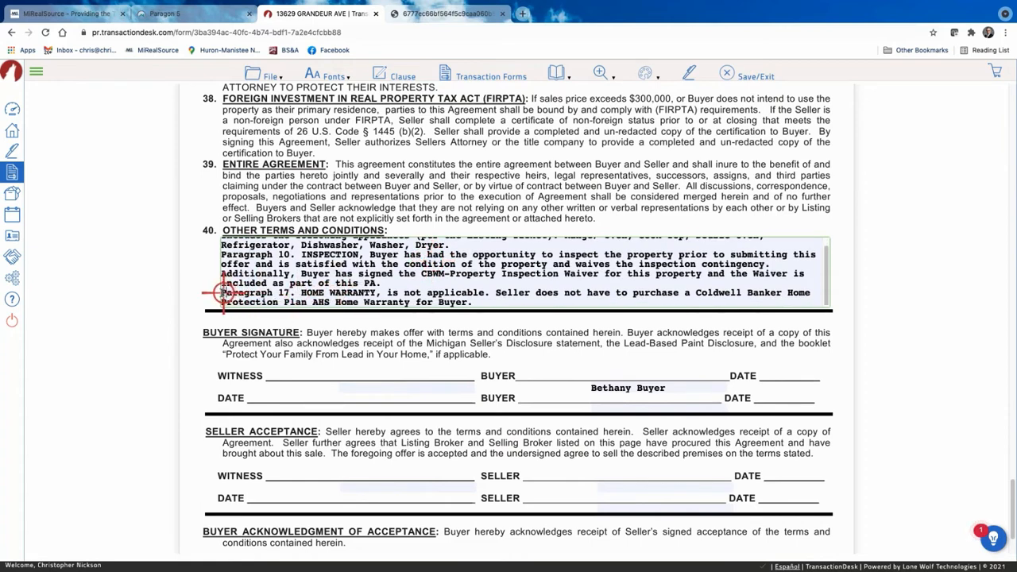
drag(222, 292, 751, 336)
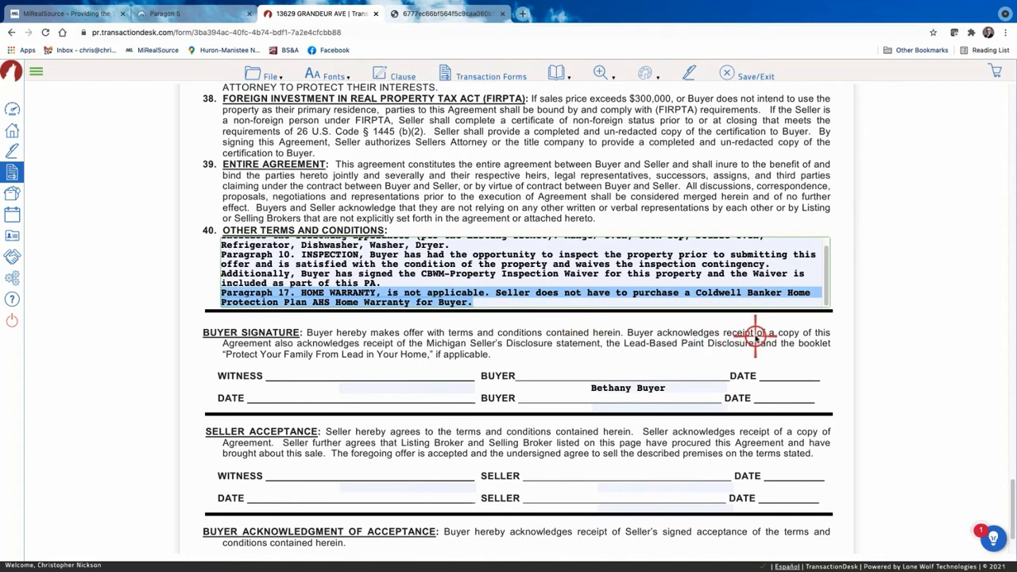
key(BackSpace)
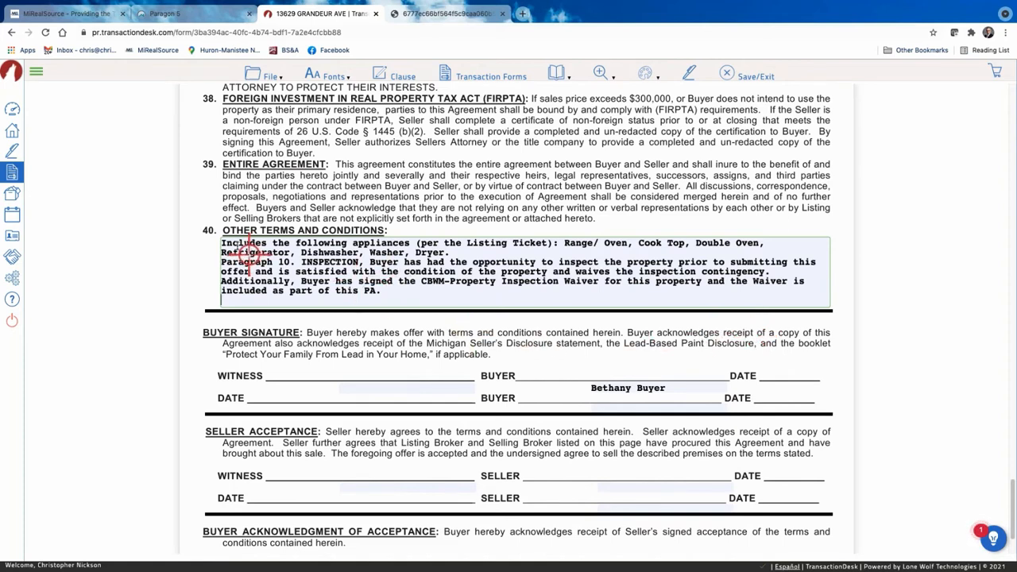
Delete the 'Includes the following appliances' lines from Other Terms.
click(299, 261)
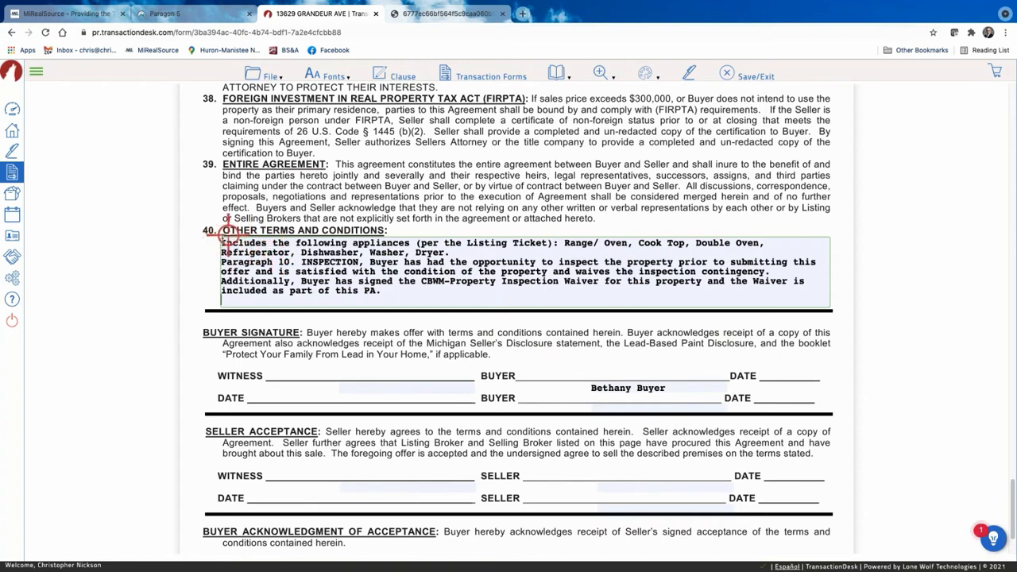
drag(222, 242, 477, 251)
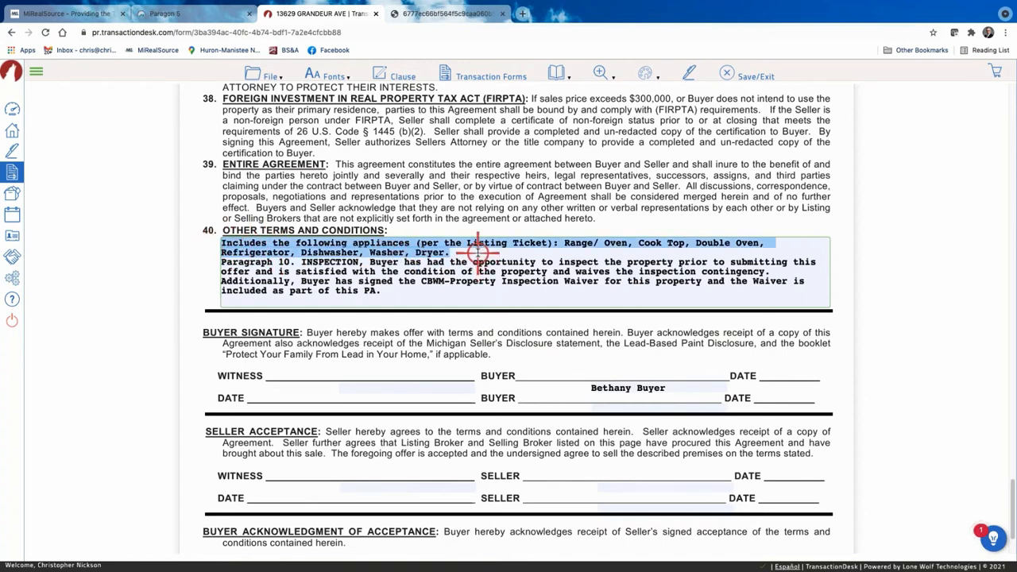
key(BackSpace)
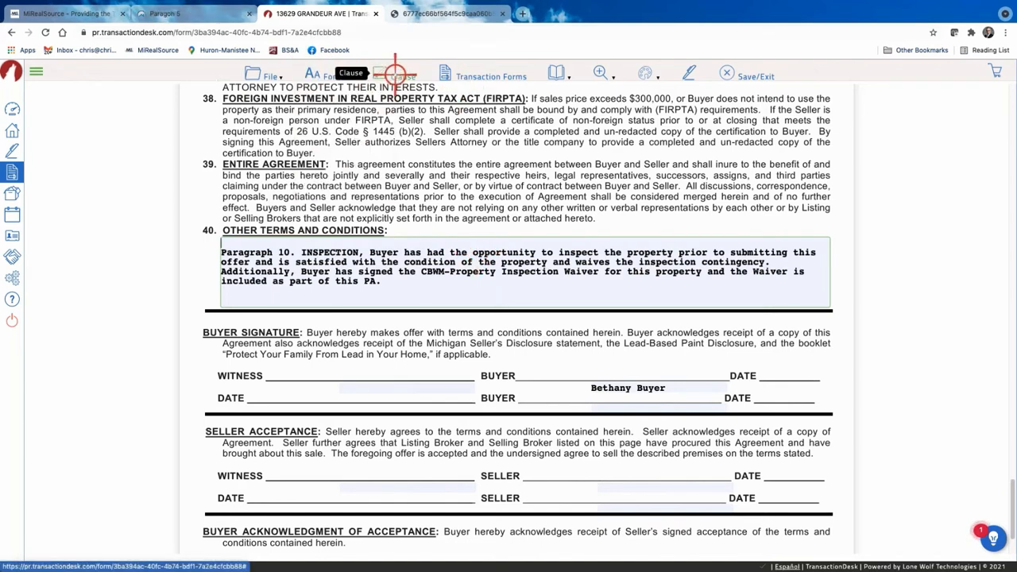
Save and close the Purchase Agreement with File > Save/Exit.
mouse_move(647, 76)
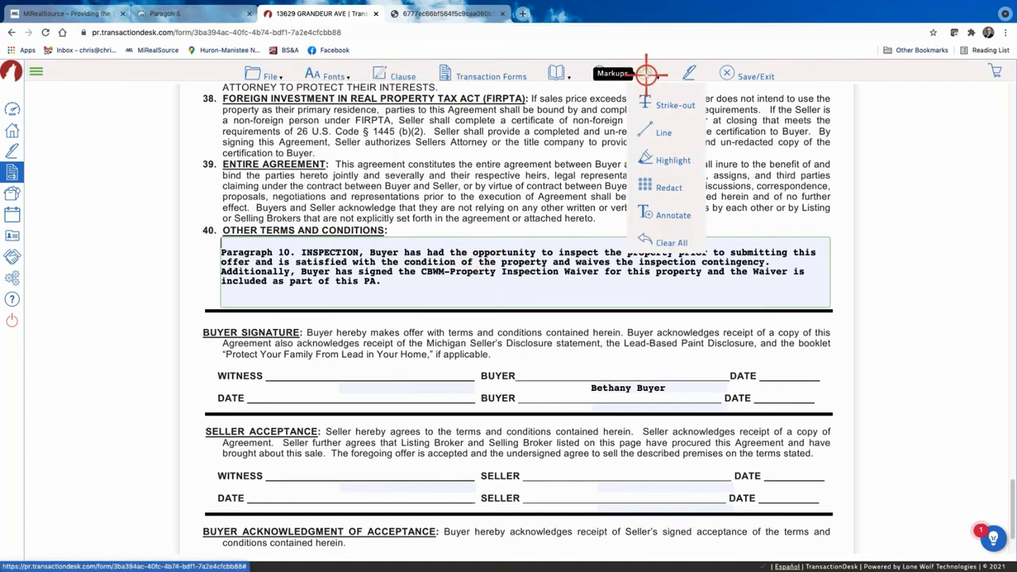
mouse_move(266, 75)
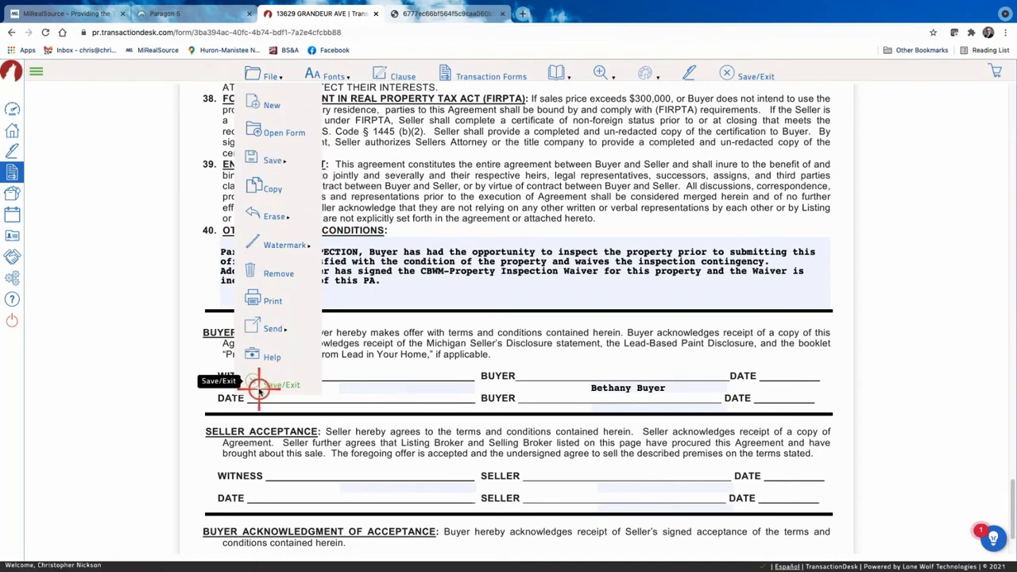
click(259, 387)
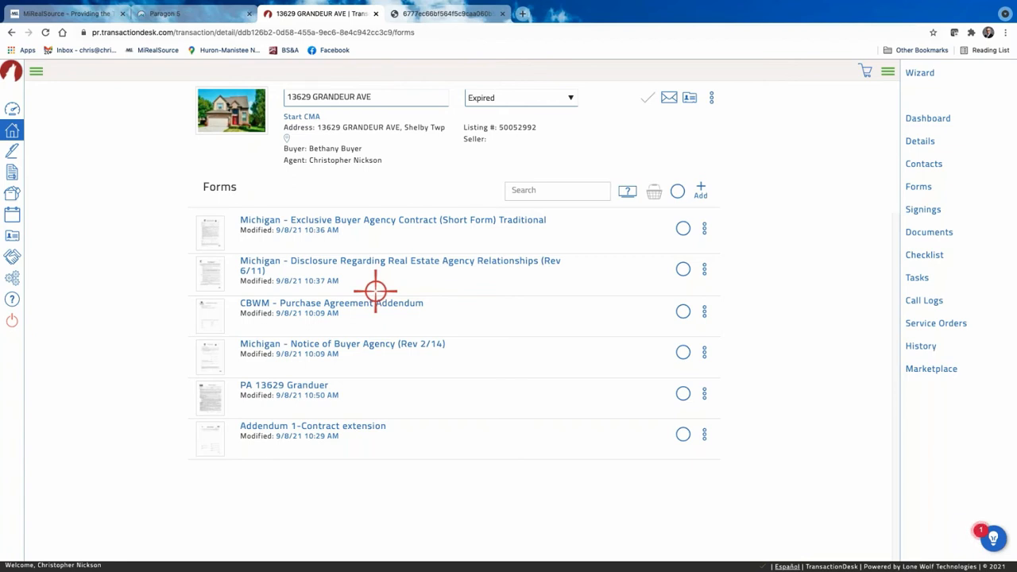
click(14, 131)
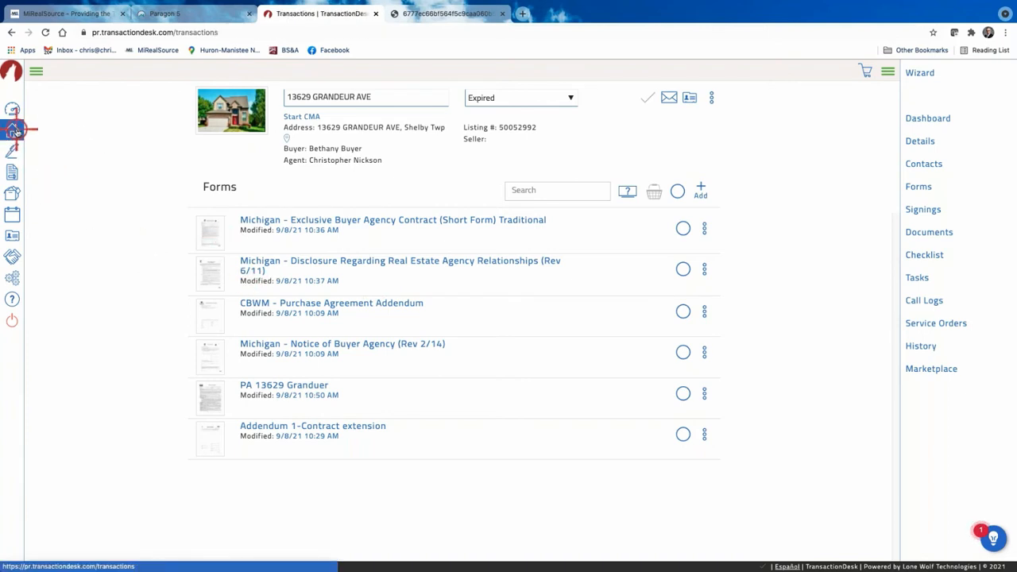
Expand the sidebar labels and go back to the Transactions list.
click(39, 70)
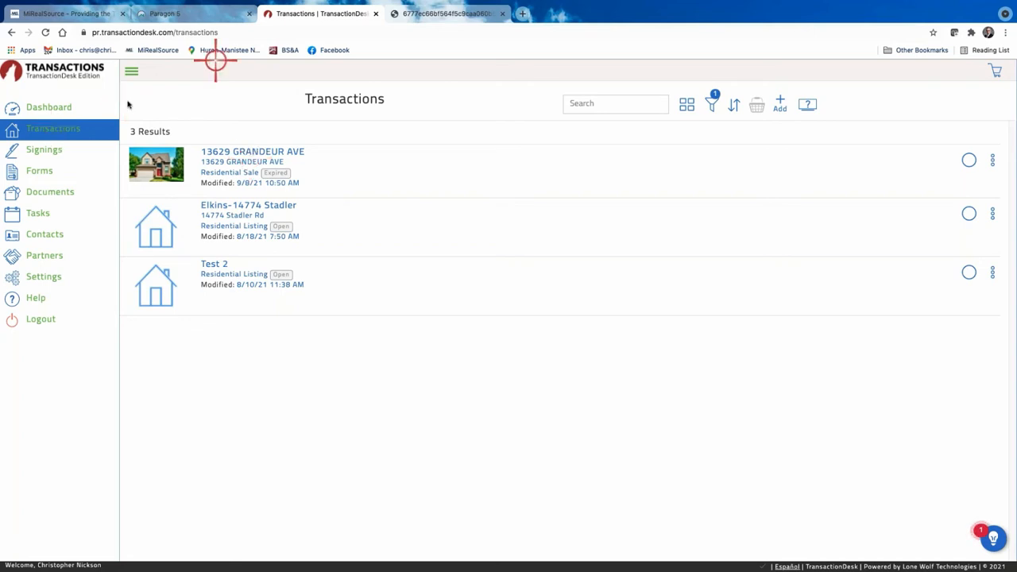
click(43, 150)
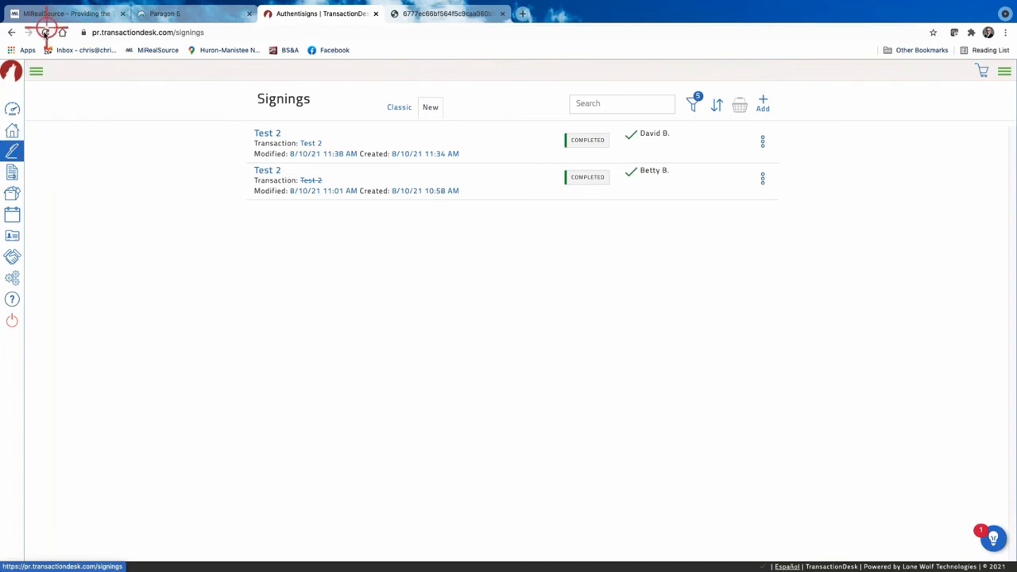
mouse_move(40, 84)
click(43, 128)
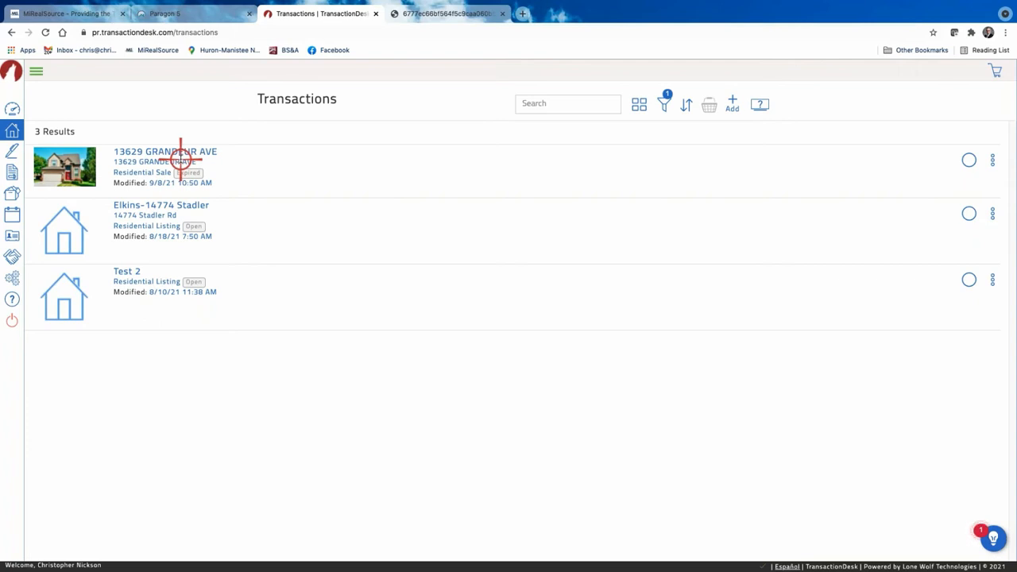
click(181, 154)
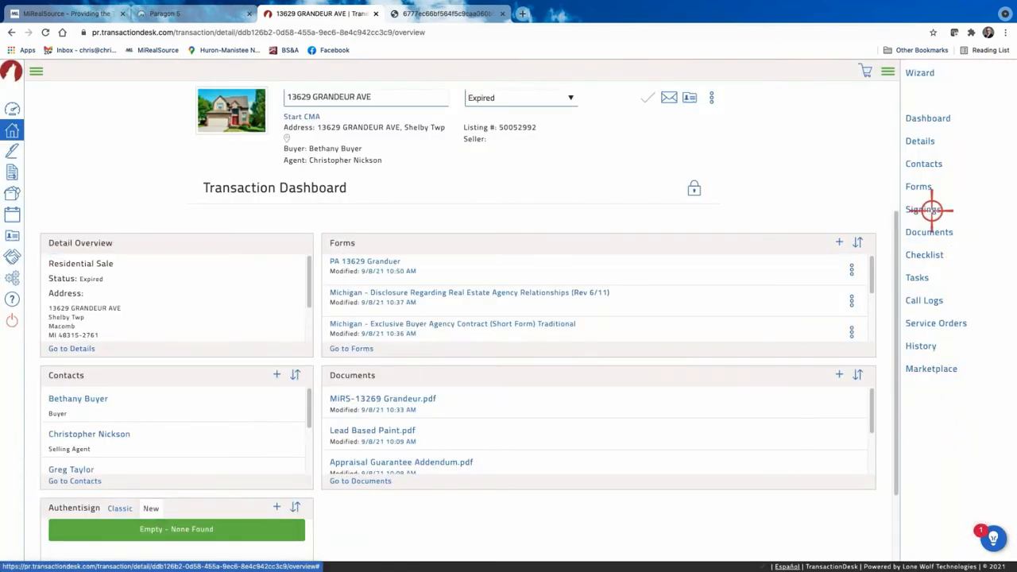
click(884, 72)
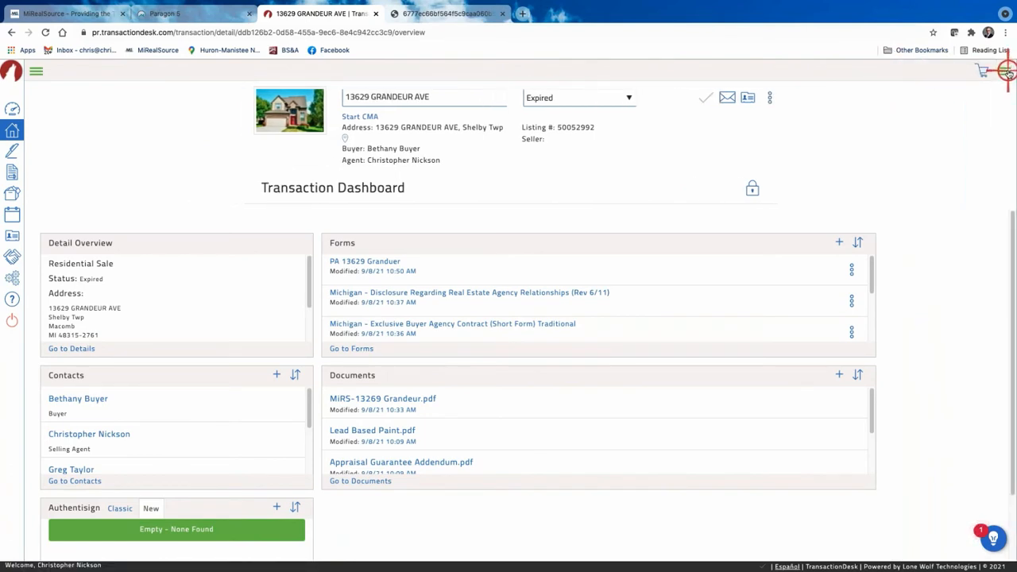
click(1006, 72)
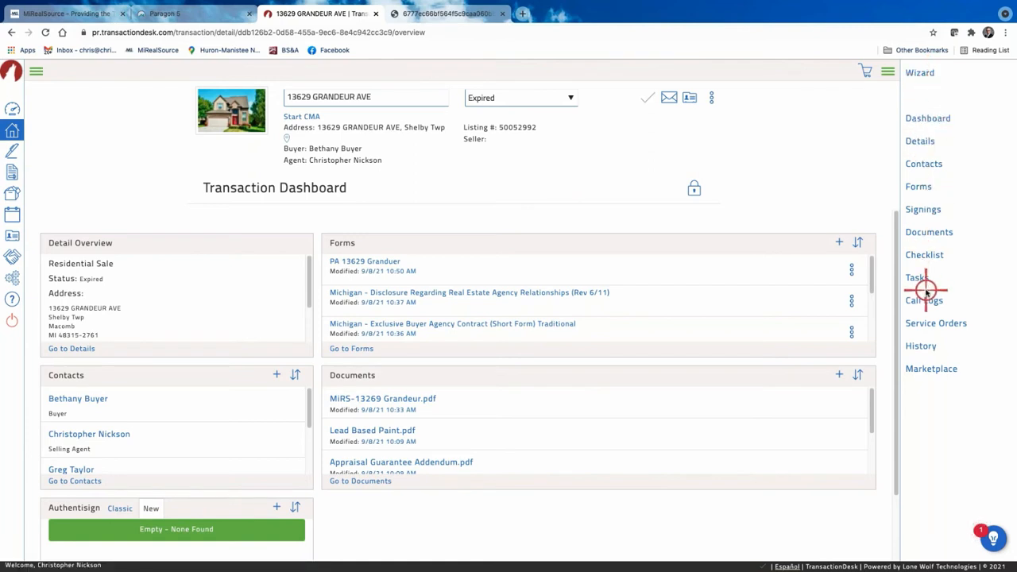
click(922, 210)
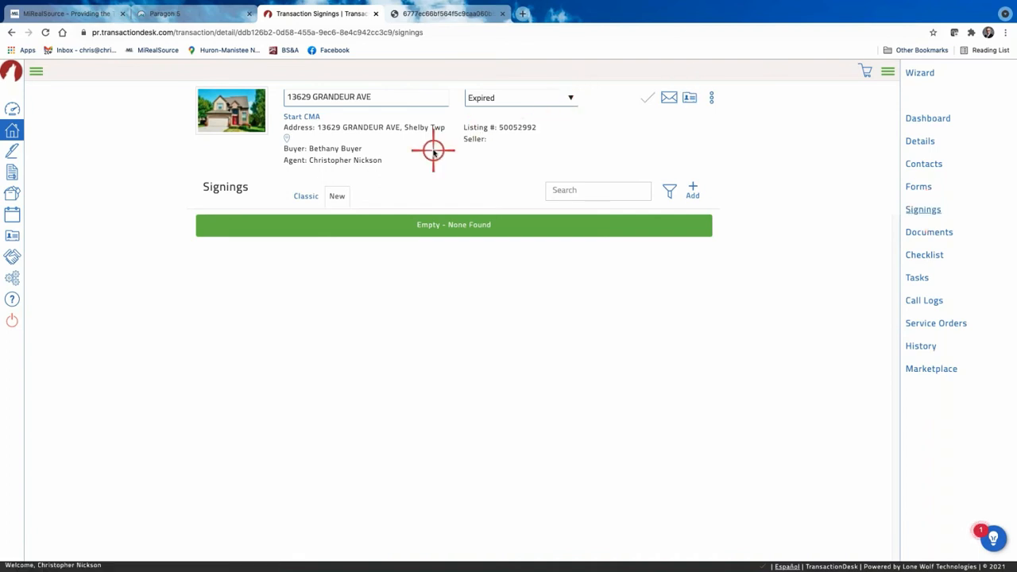
Append '-Packet to Buyer' to the transaction name.
click(394, 99)
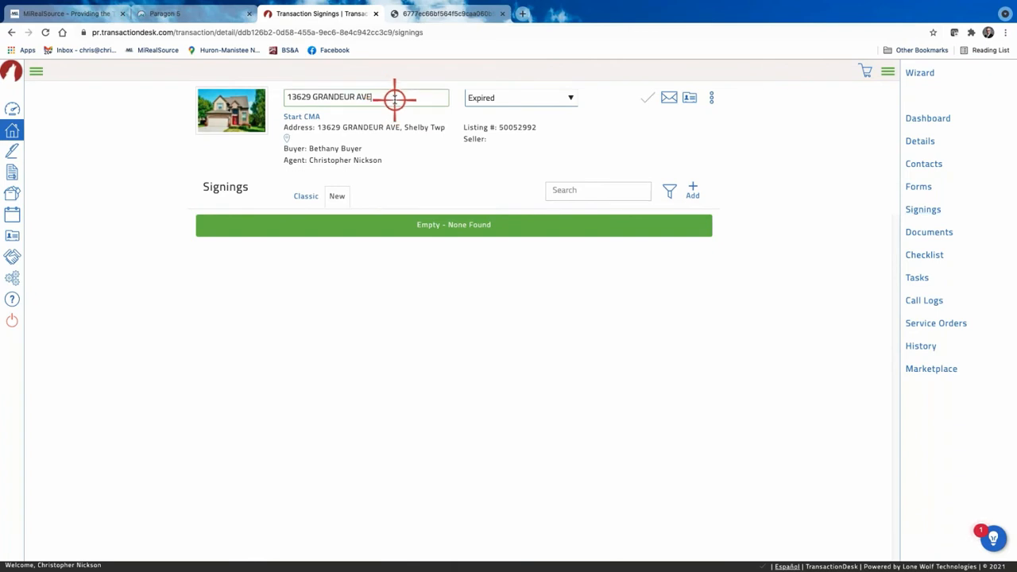
text(-PAcket m)
text( Buyer)
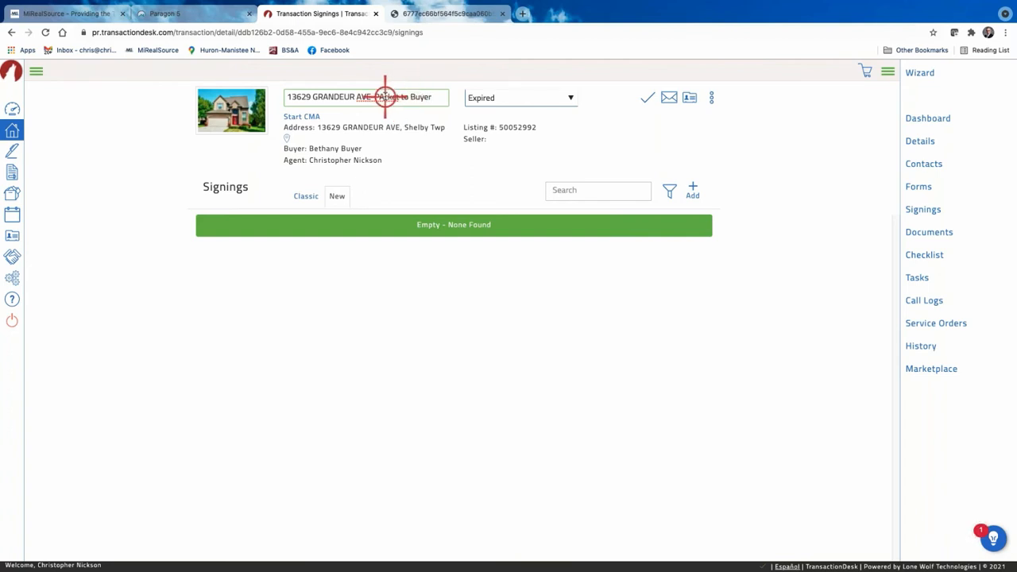
key(BackSpace)
text(a)
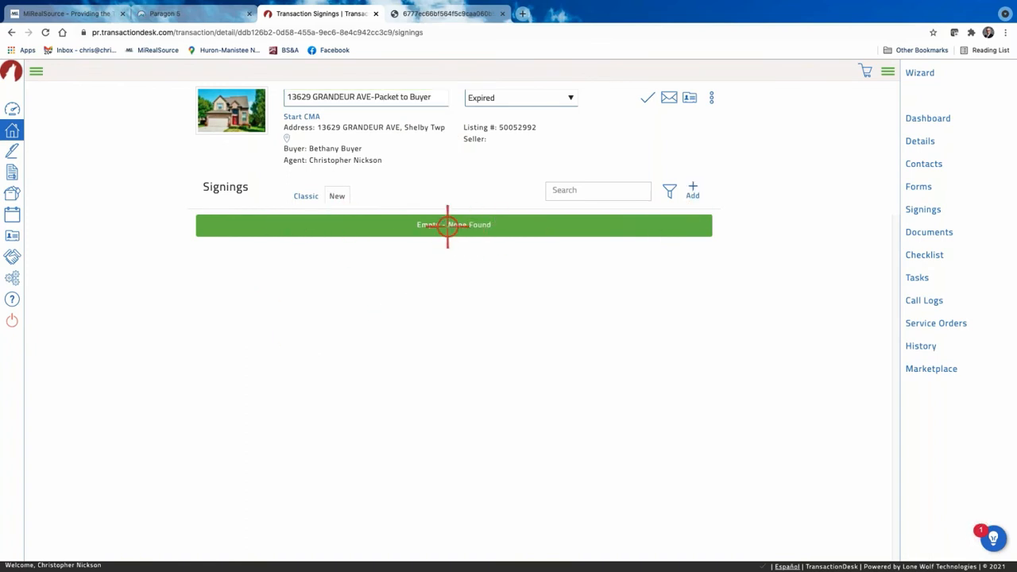
Add a new signing to bring up the Send To Authentisign choice.
click(694, 189)
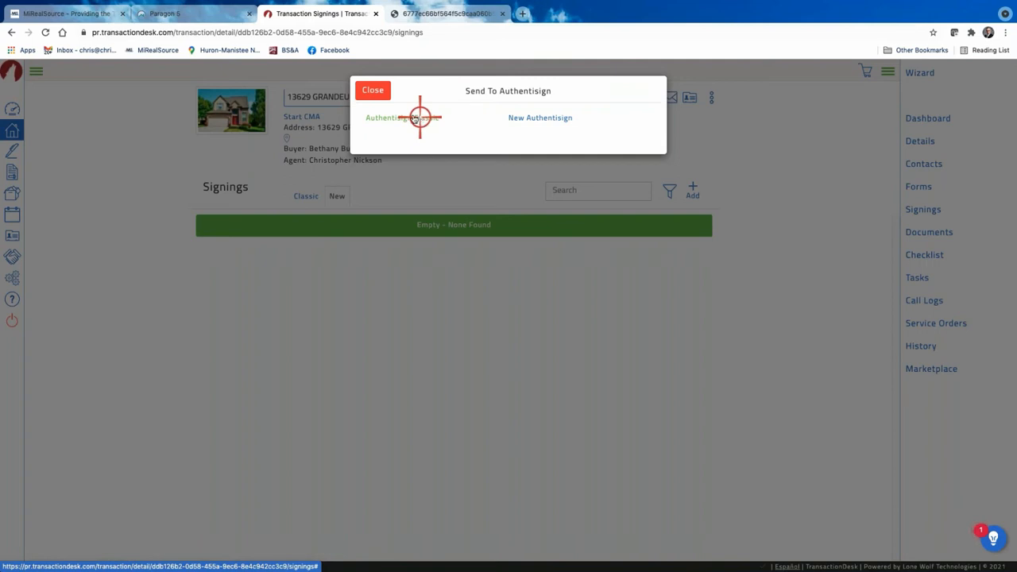
Pick New Authentisign, then close the Create Signing dialog without saving.
click(541, 120)
click(468, 119)
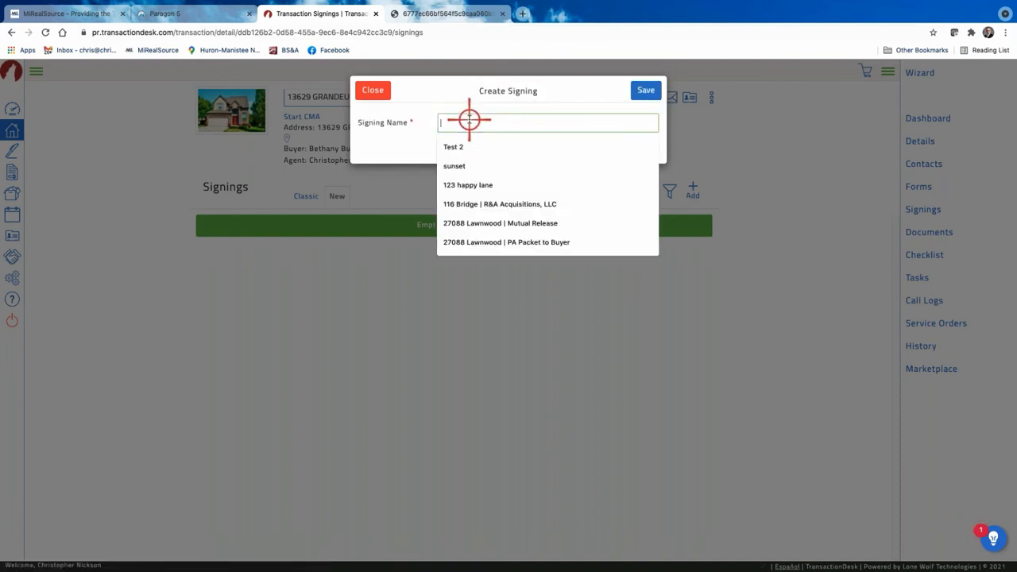
click(375, 90)
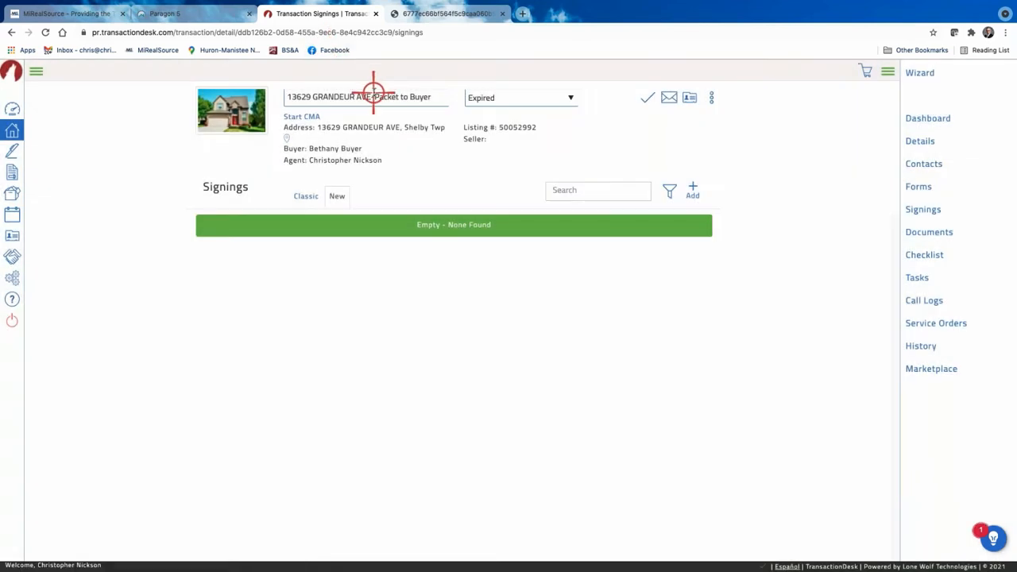
click(374, 94)
triple_click(374, 95)
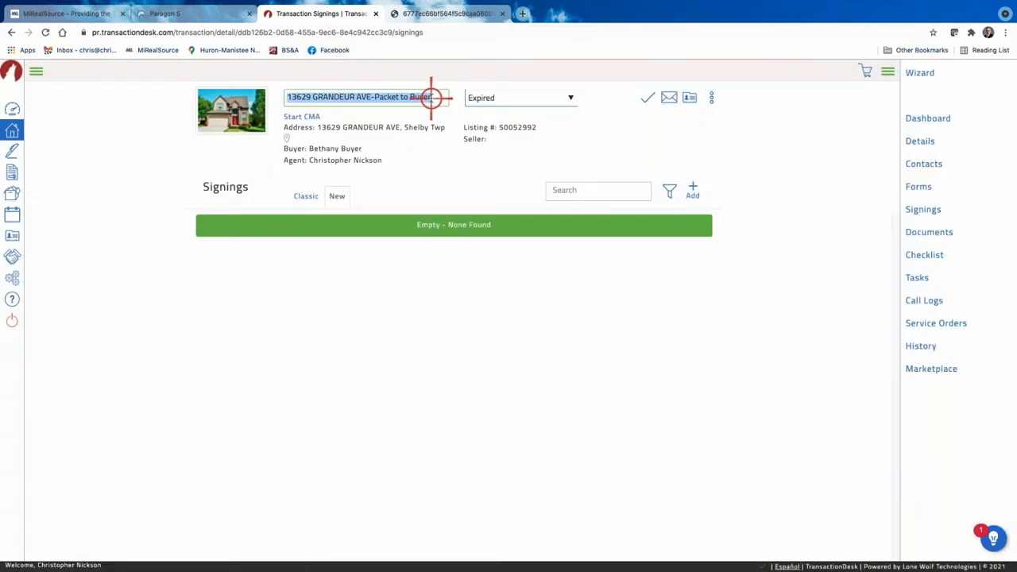
click(431, 97)
key(BackSpace)
key(BackSpace)
key(BackSpace)
key(BackSpace)
key(BackSpace)
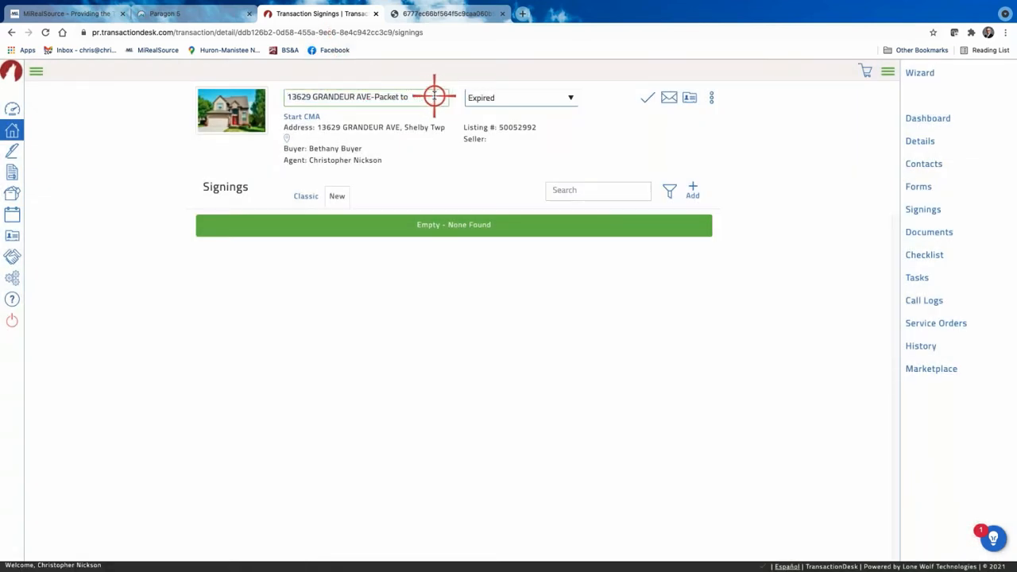
key(BackSpace)
key(BackSpace)
key(BackSpace)
key(BackSpace)
key(BackSpace)
key(BackSpace)
key(BackSpace)
key(BackSpace)
key(BackSpace)
key(BackSpace)
key(BackSpace)
text(E)
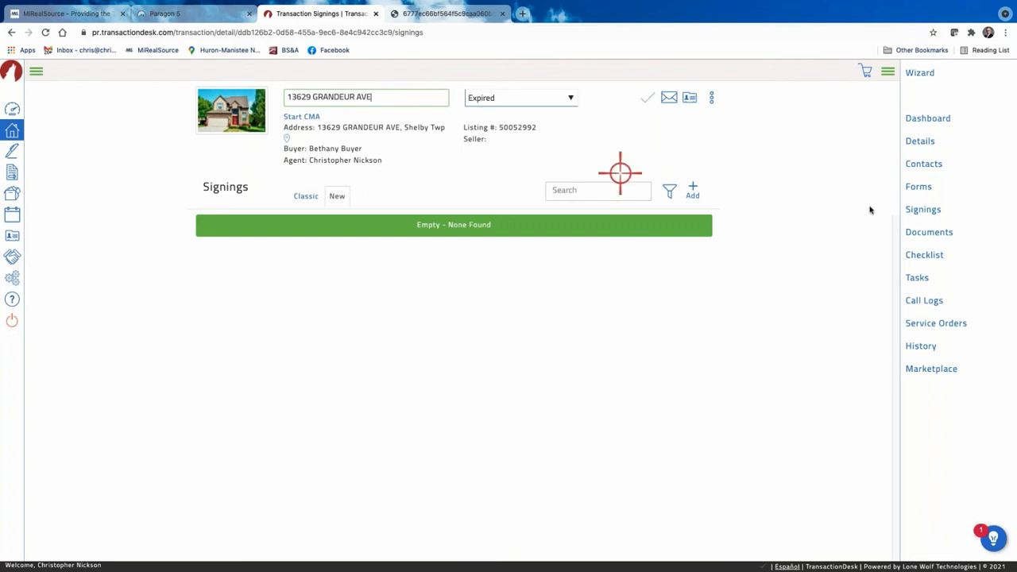
Create and save a New Authentisign signing named 'PA Packet to the buyer'.
click(695, 190)
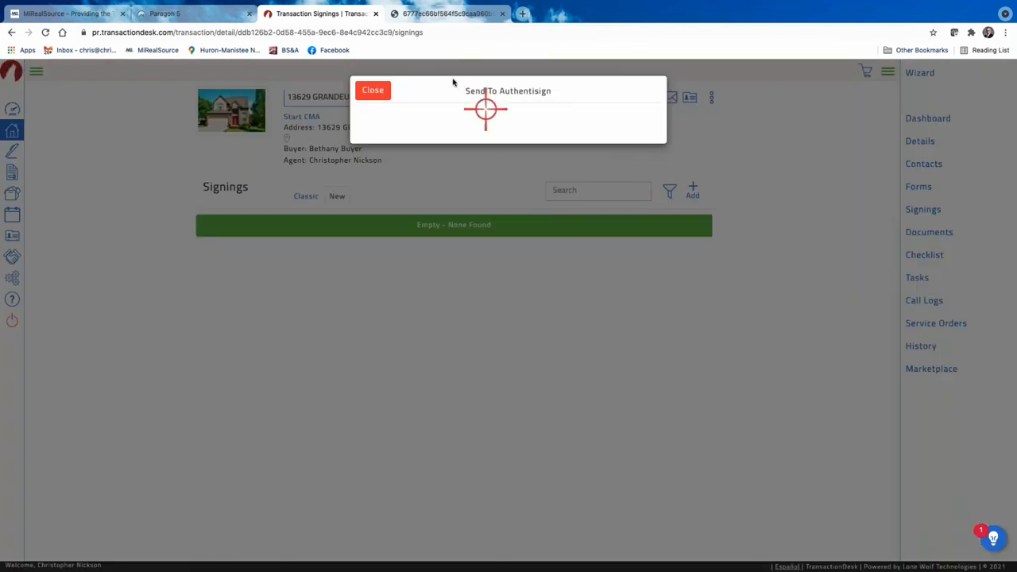
click(531, 118)
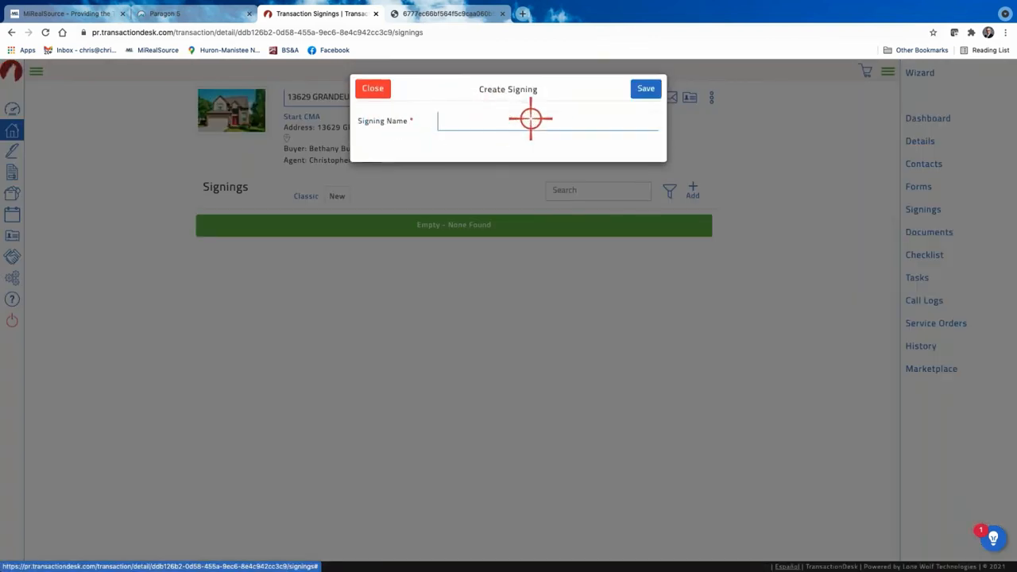
click(470, 119)
text(P)
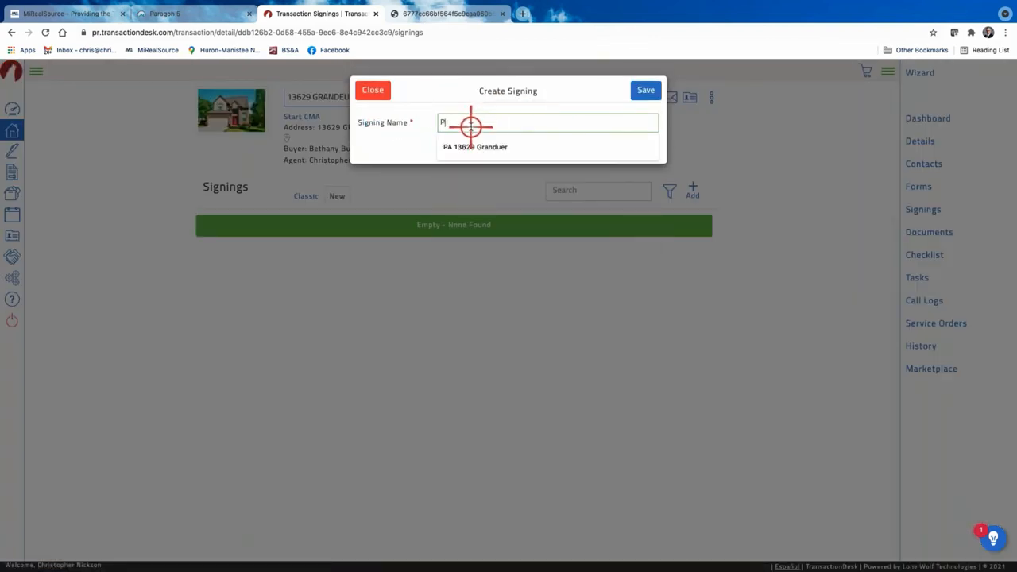
text(A Packet)
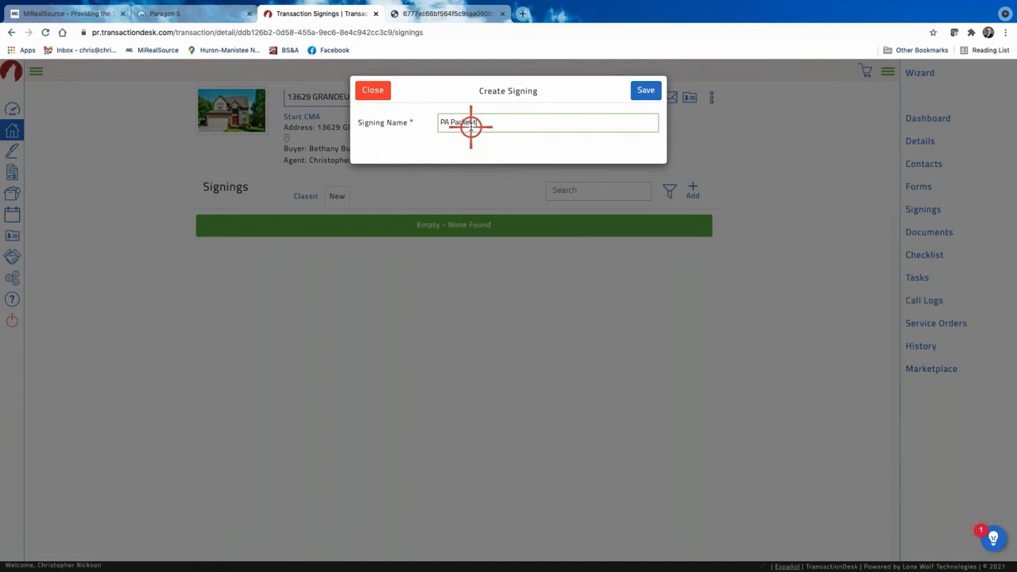
text( to the buyer)
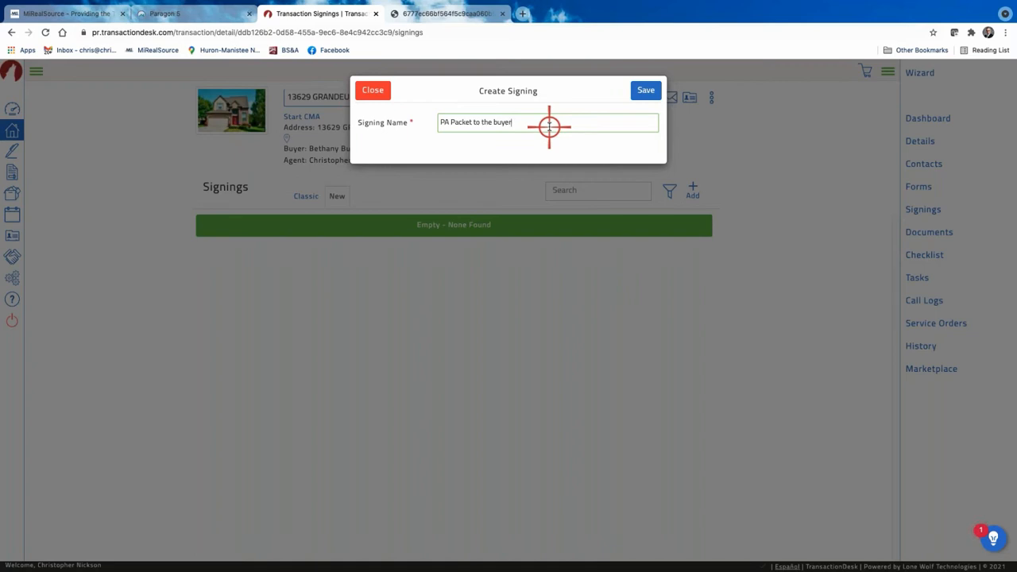
click(646, 90)
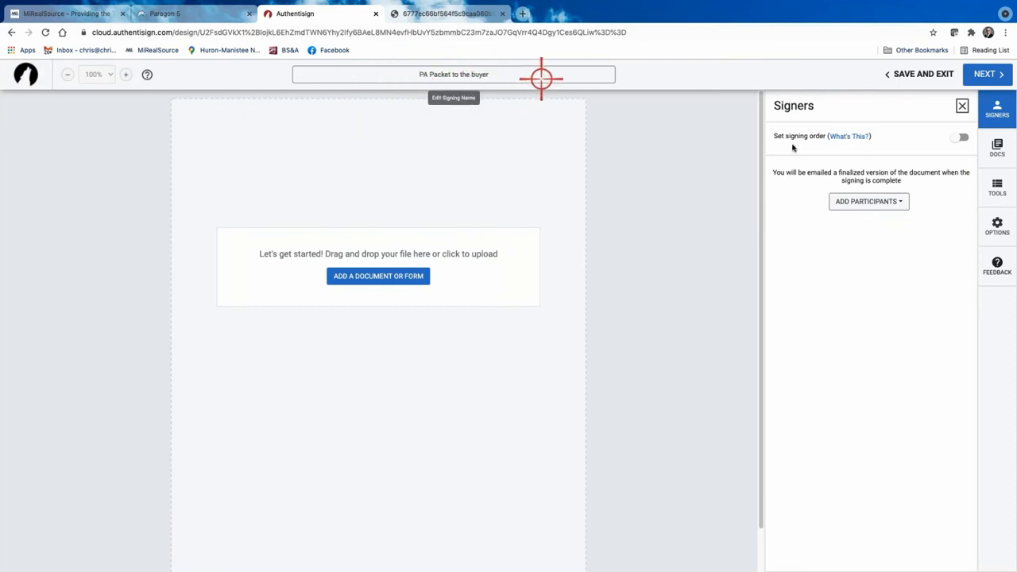
In Signers, add participants from the transaction: listing agent, selling agent and buyer.
click(1001, 107)
click(1001, 107)
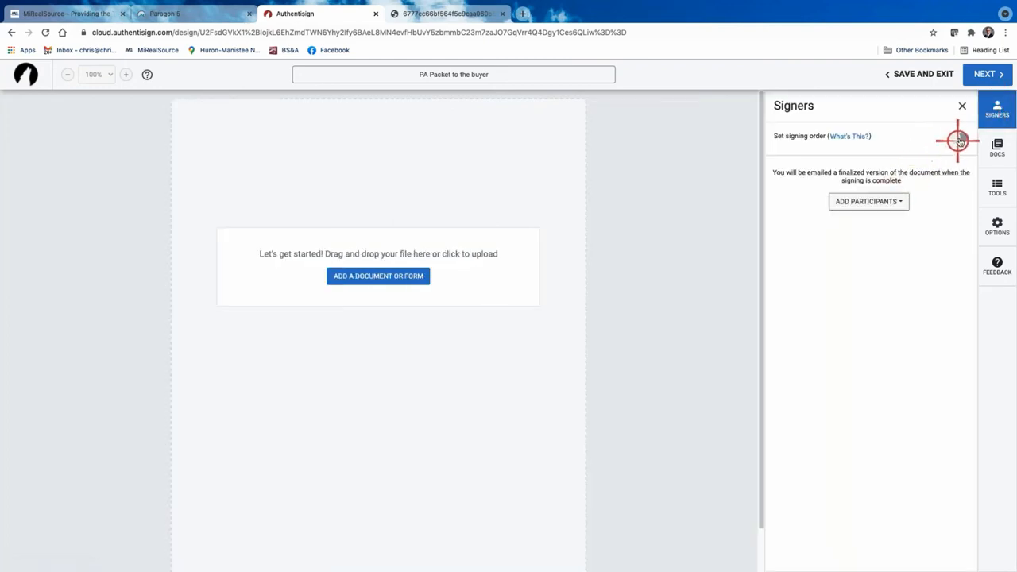
click(888, 205)
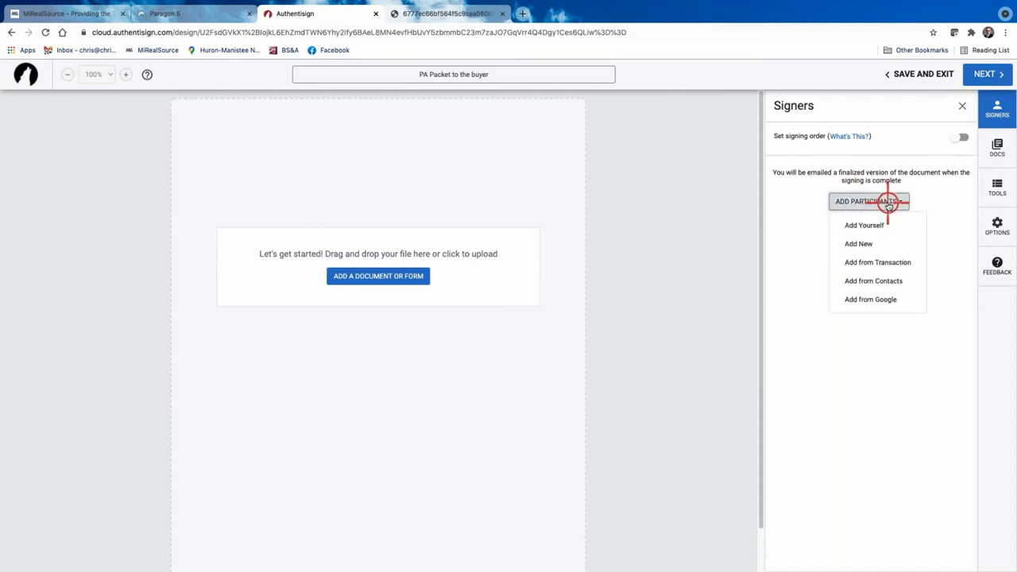
click(888, 261)
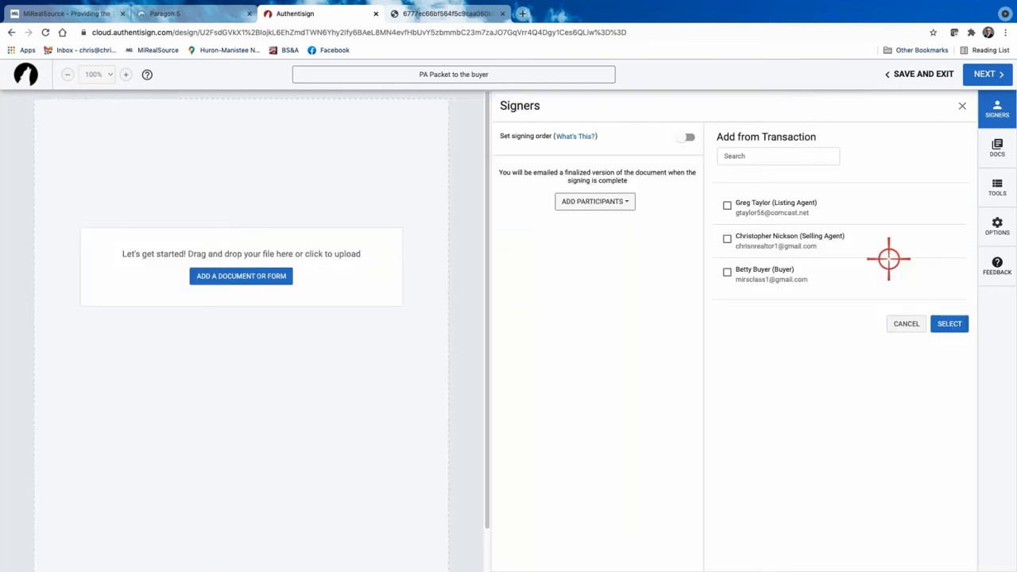
click(905, 324)
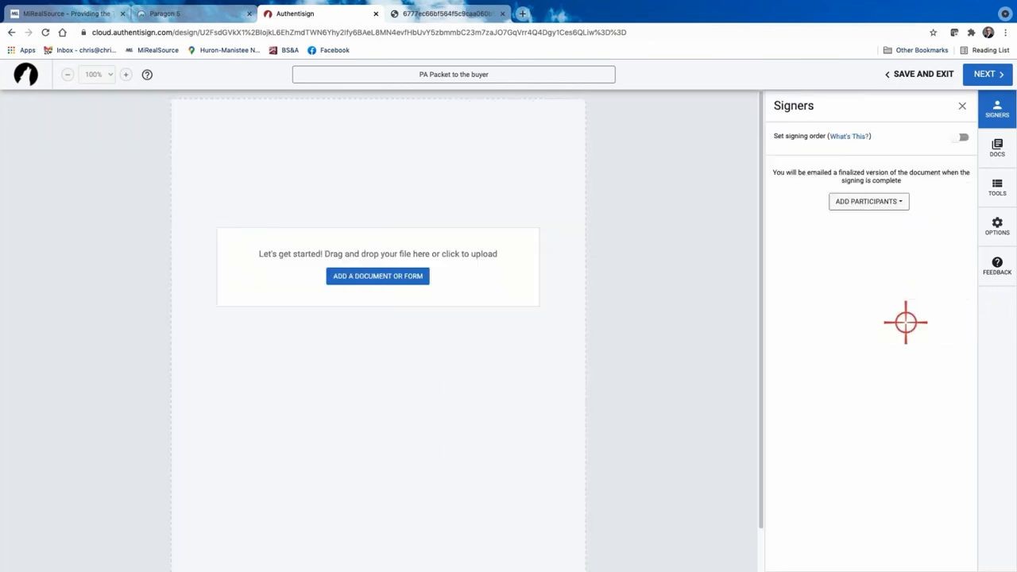
click(867, 202)
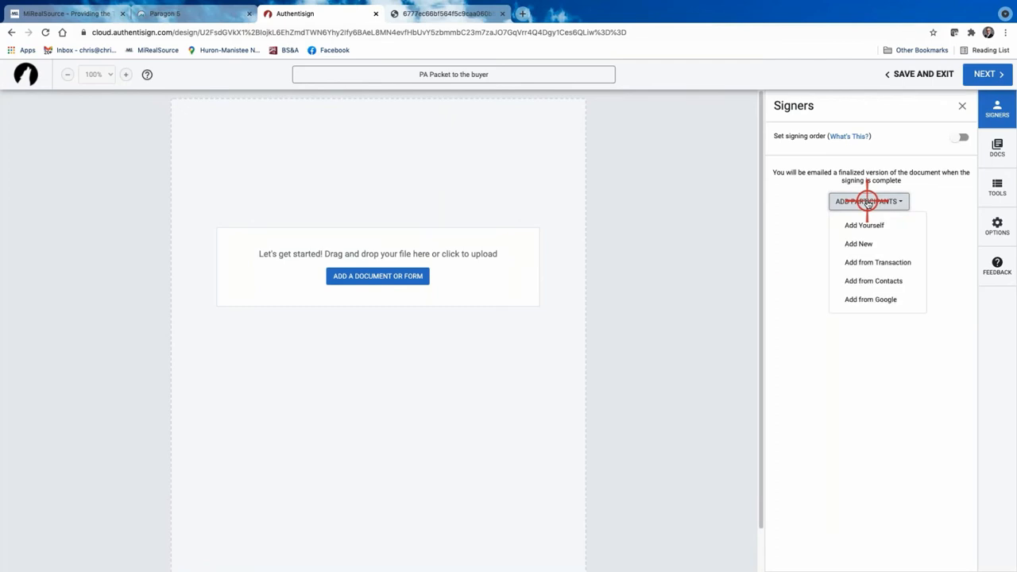
click(878, 262)
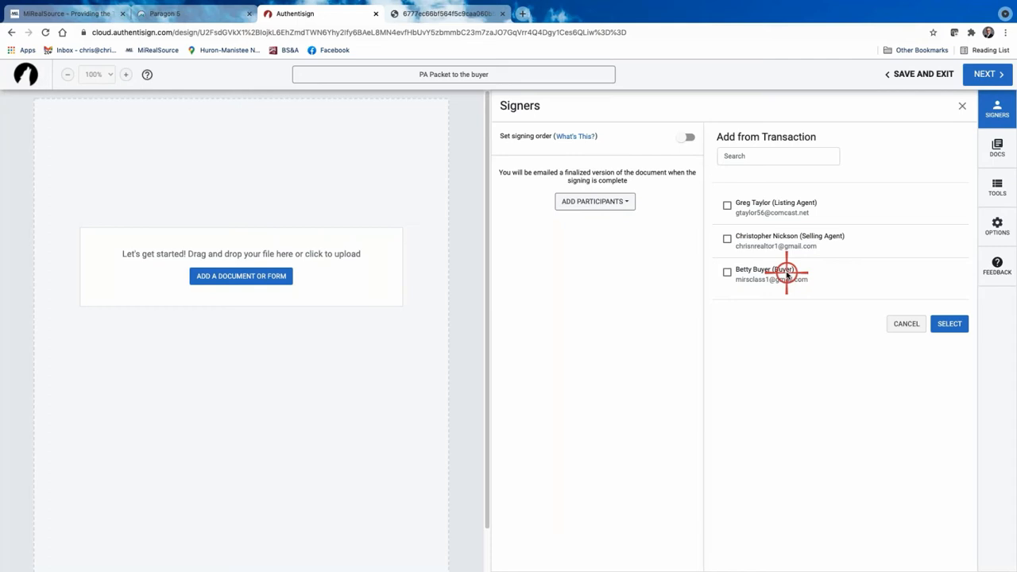
Tick the selling agent and buyer as signers, leaving both as Remote Signer.
click(727, 238)
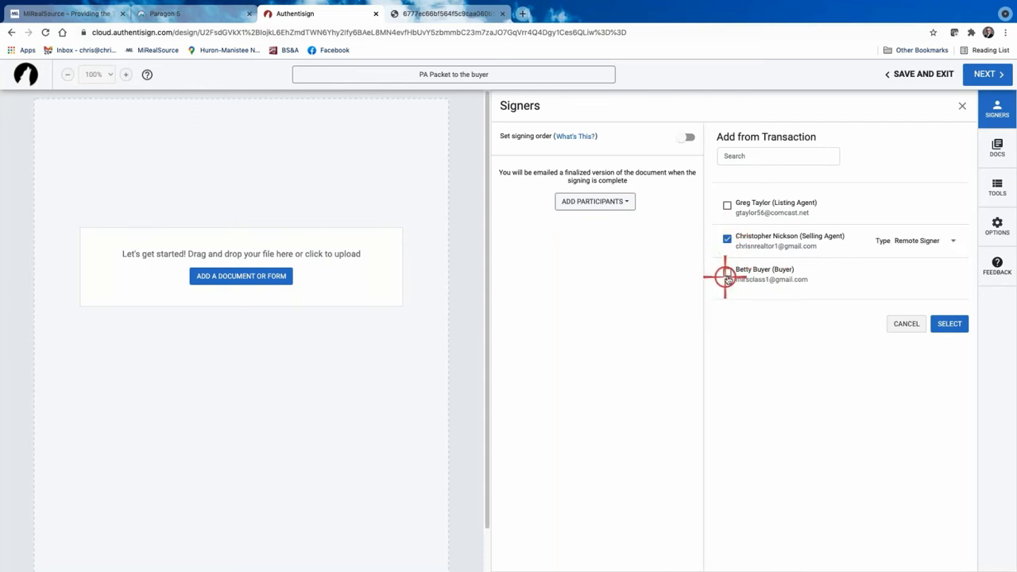
click(727, 274)
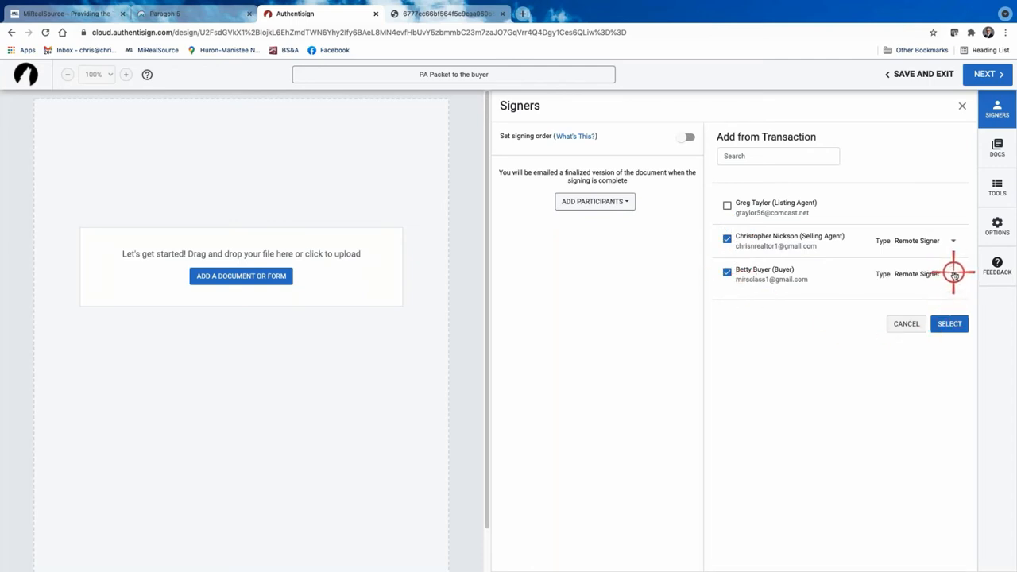
click(954, 274)
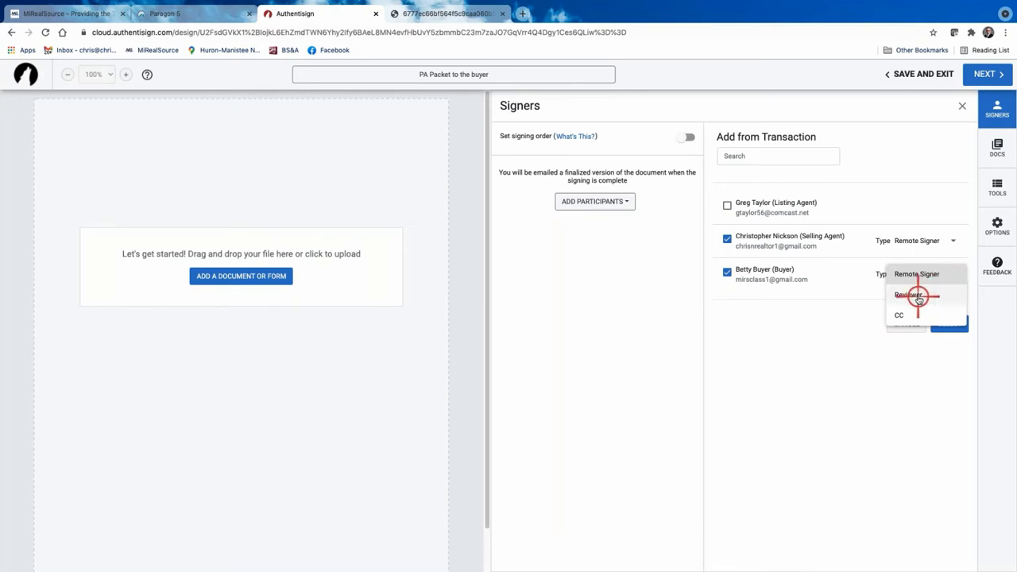
click(843, 278)
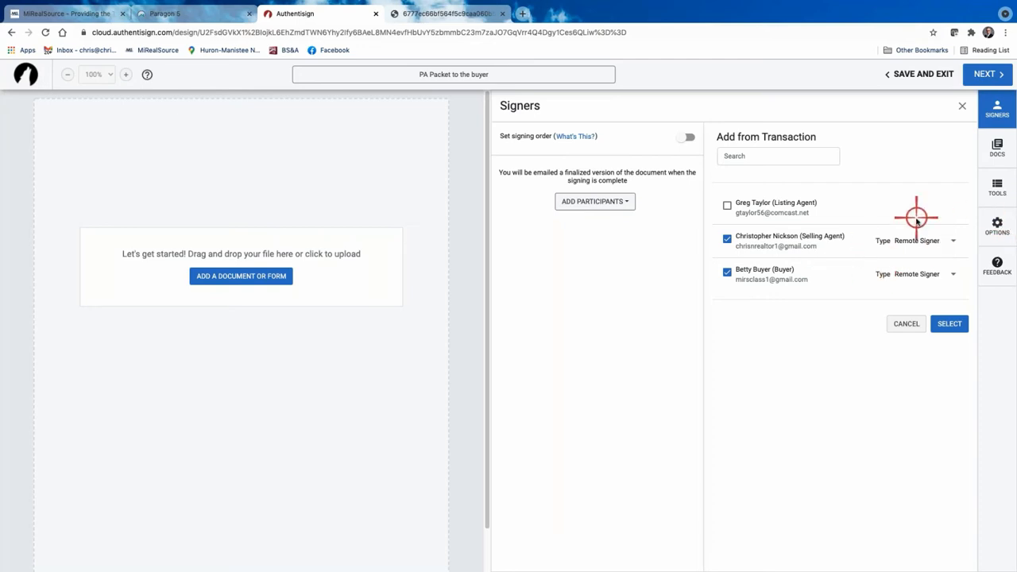
click(952, 240)
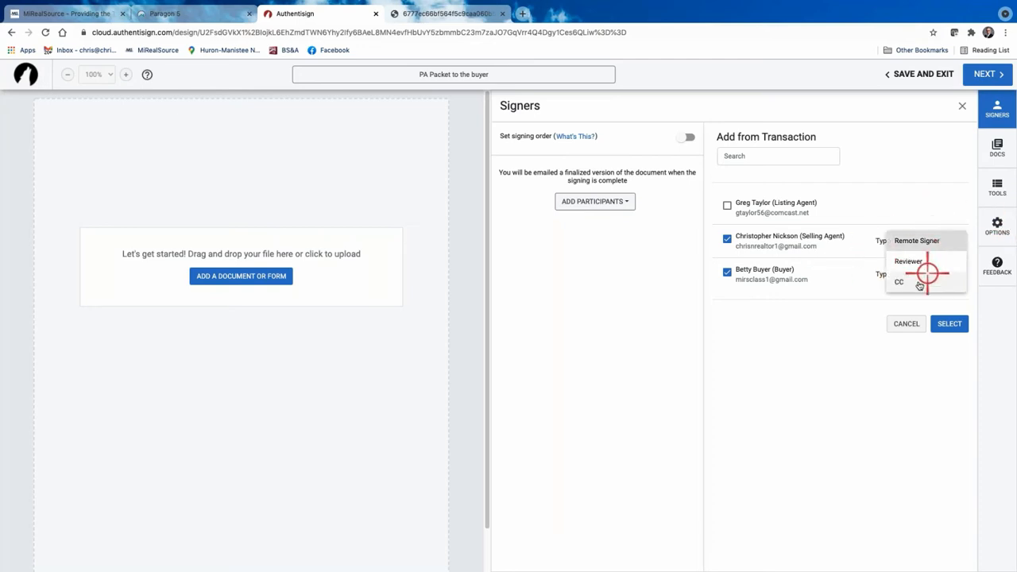
click(934, 240)
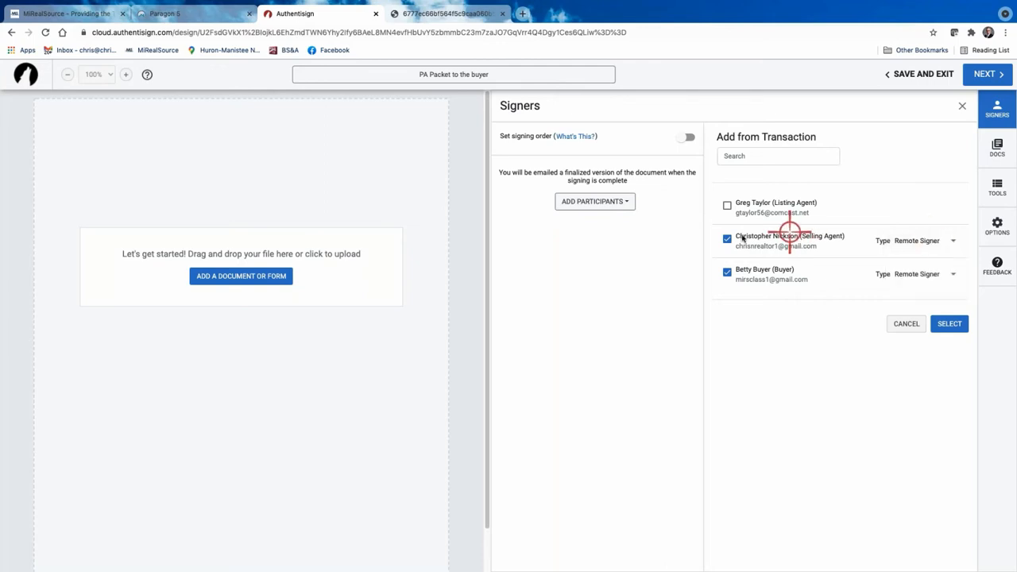
Switch to Add from Contacts and scroll through the saved buyers, sellers and agents.
click(619, 201)
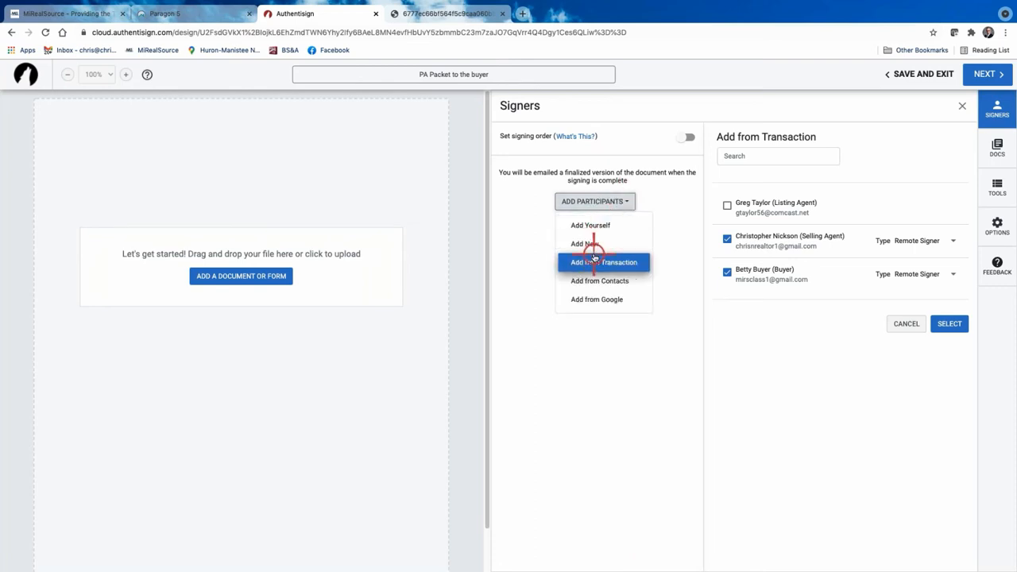
click(593, 281)
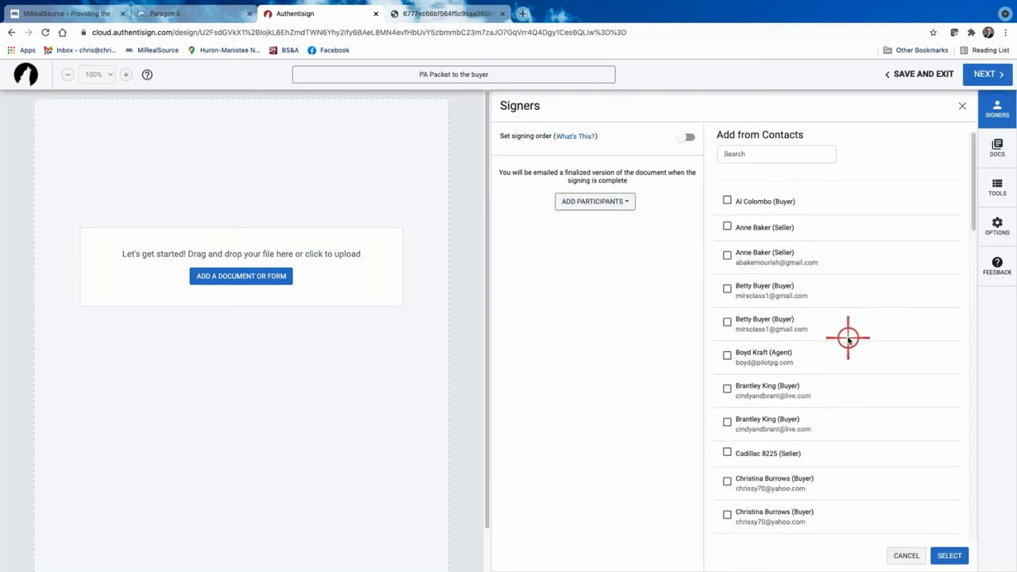
scroll(846, 337, down, 2)
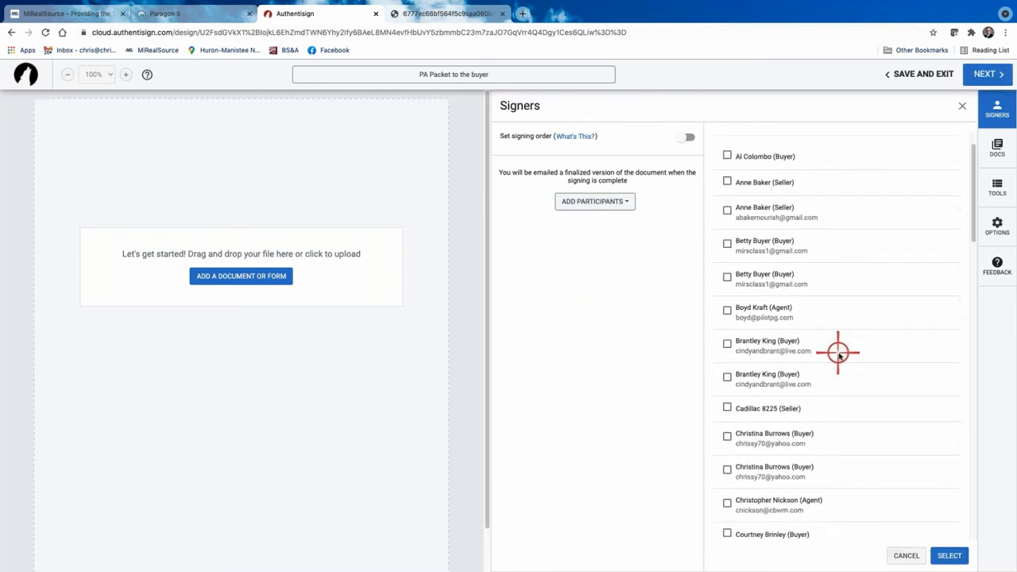
scroll(840, 384, down, 1)
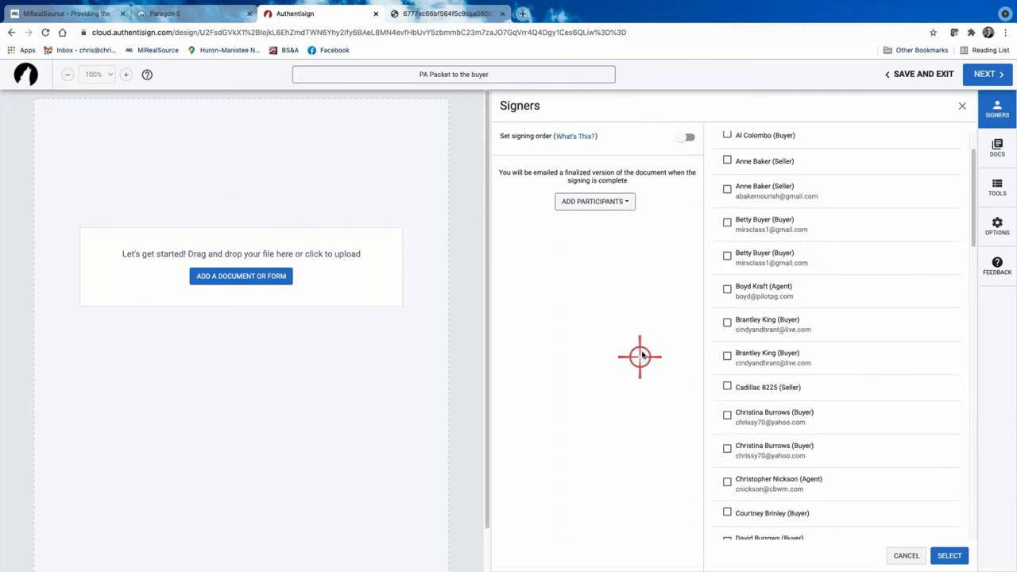
Cancel the contacts list, check What's This? for signing order, then switch signing order on.
click(907, 555)
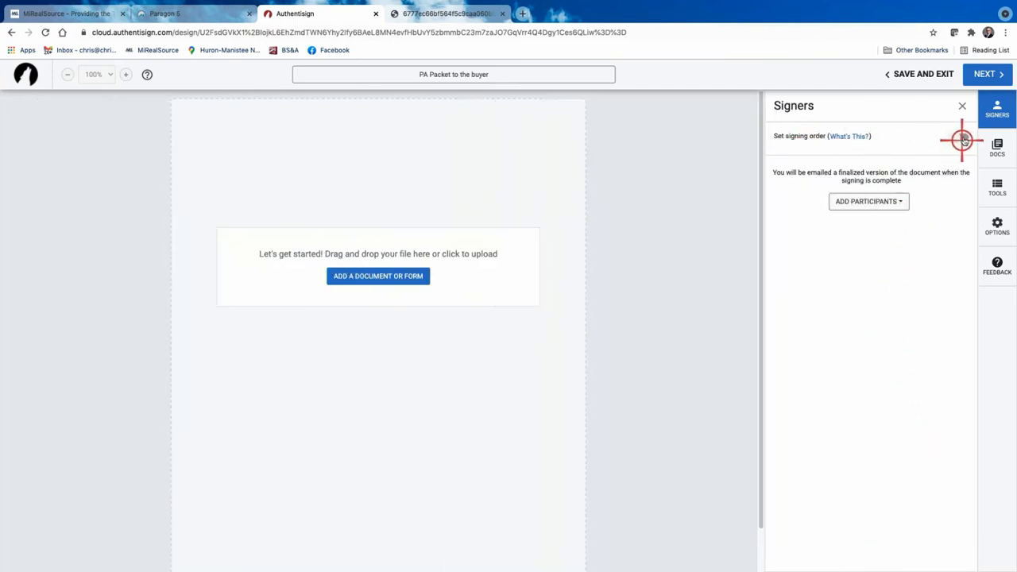
click(849, 136)
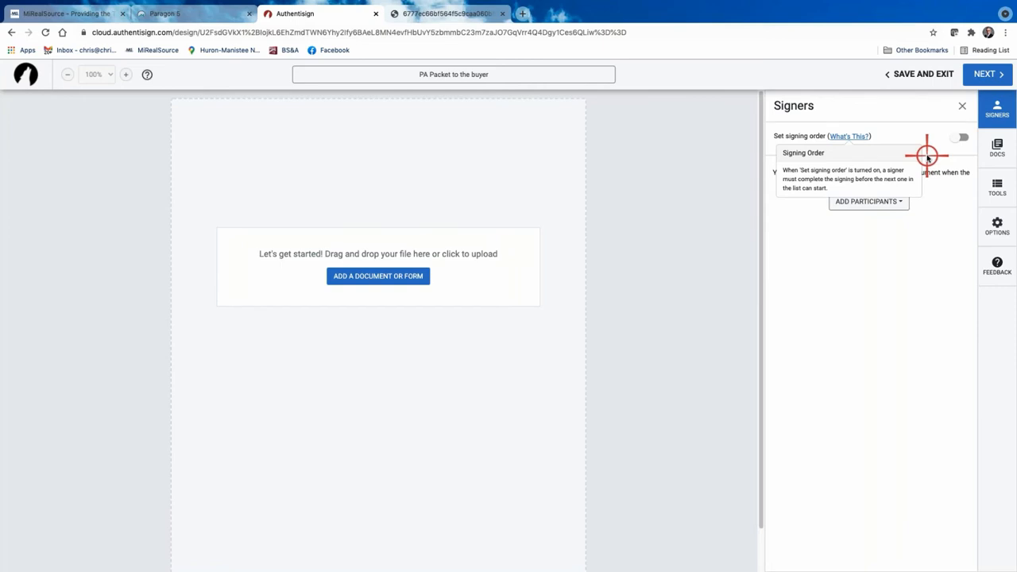
click(960, 137)
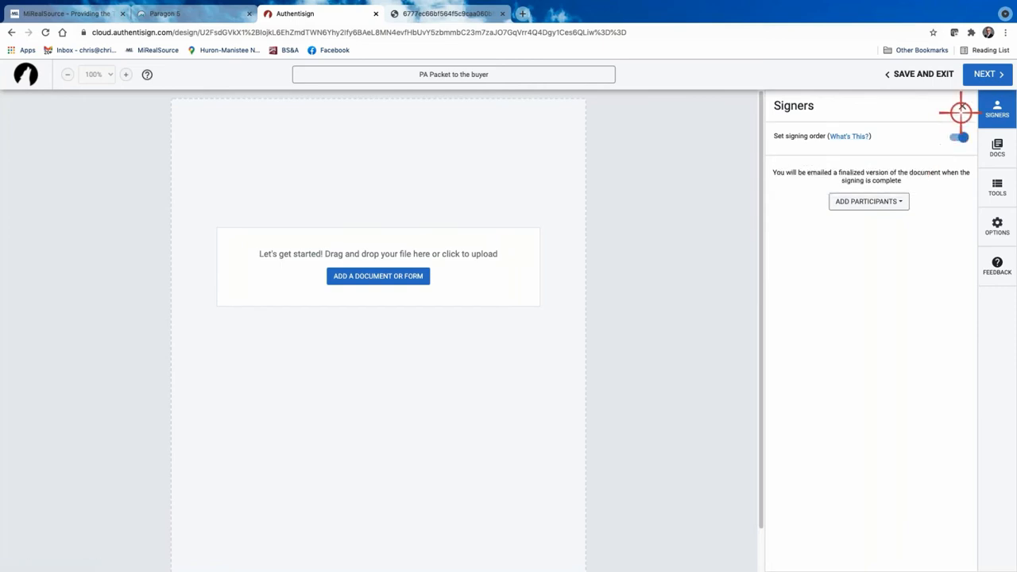
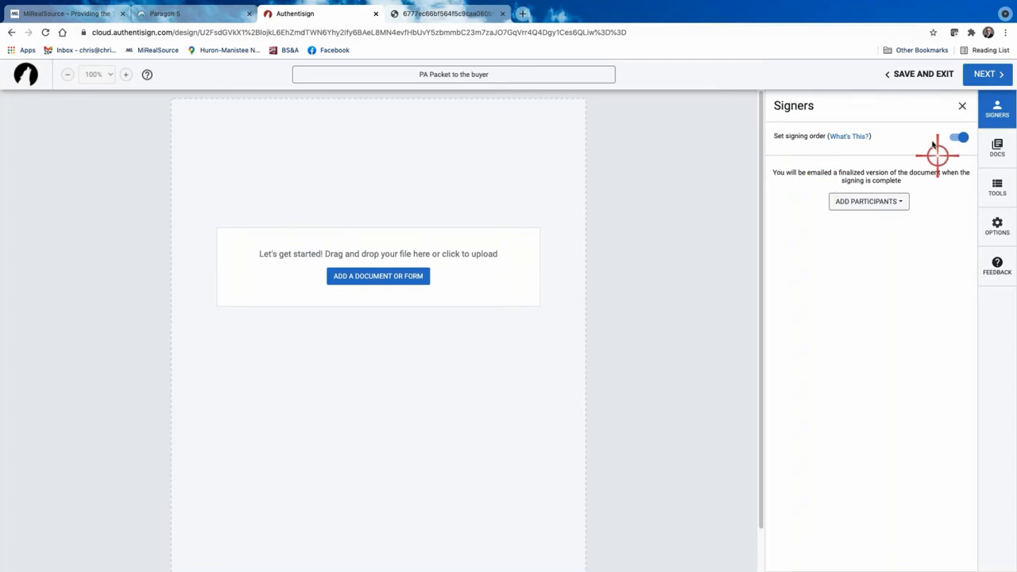
Turn signing order off, close the Signers panel, and bring up Add Participants.
click(961, 137)
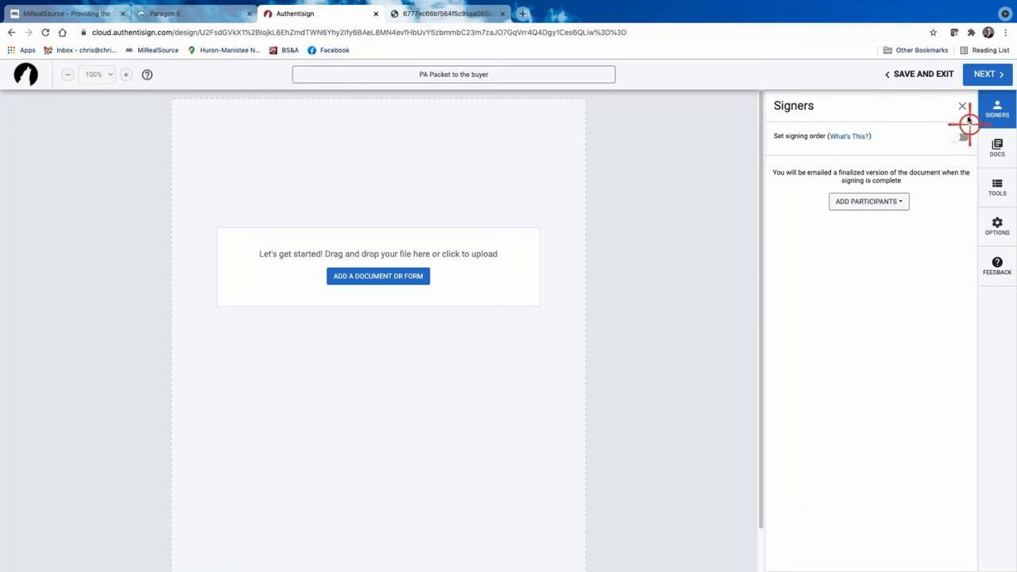
click(961, 106)
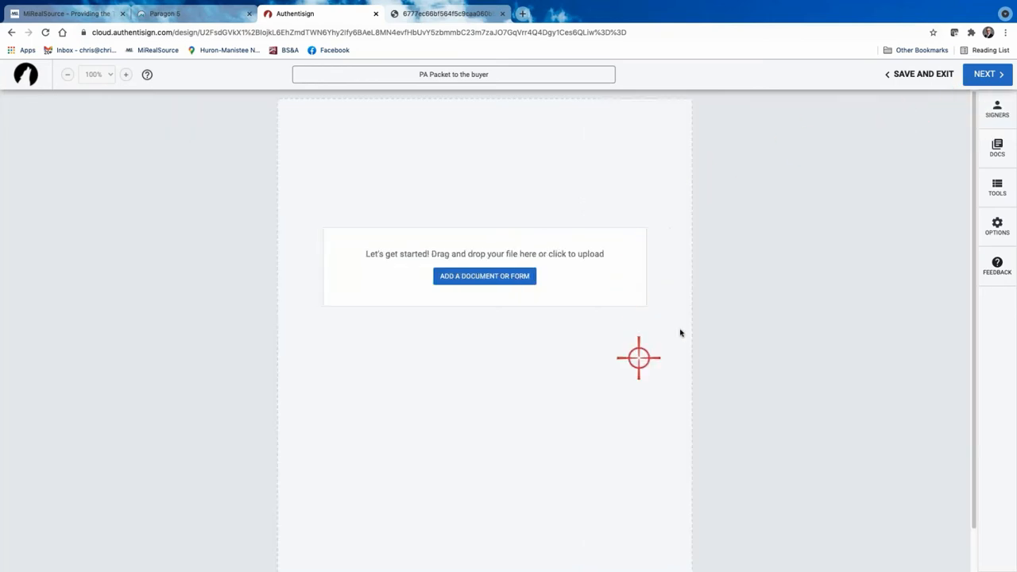
click(994, 107)
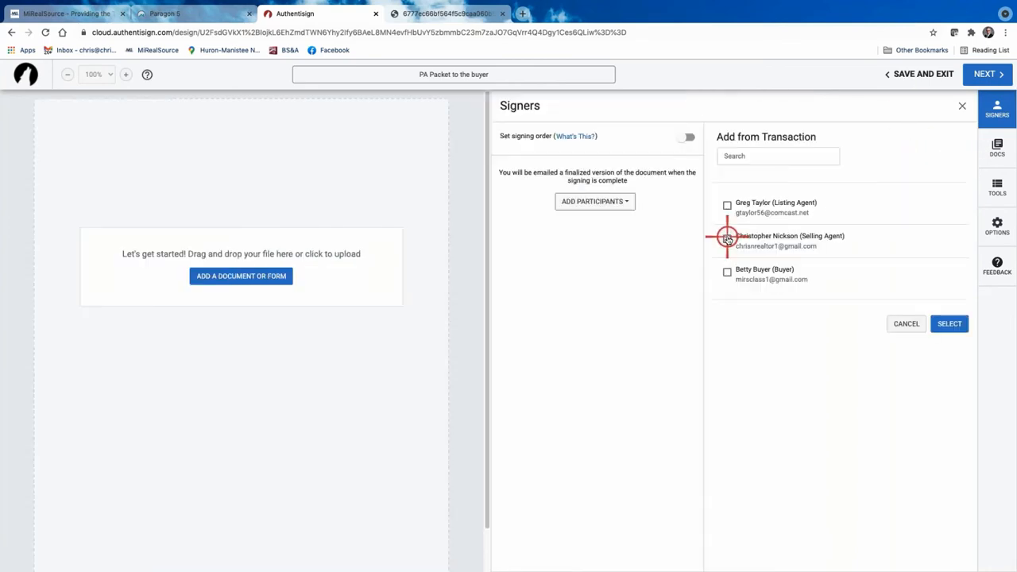
Tick the selling agent and the buyer as signers, keeping the buyer a Remote Signer.
click(727, 239)
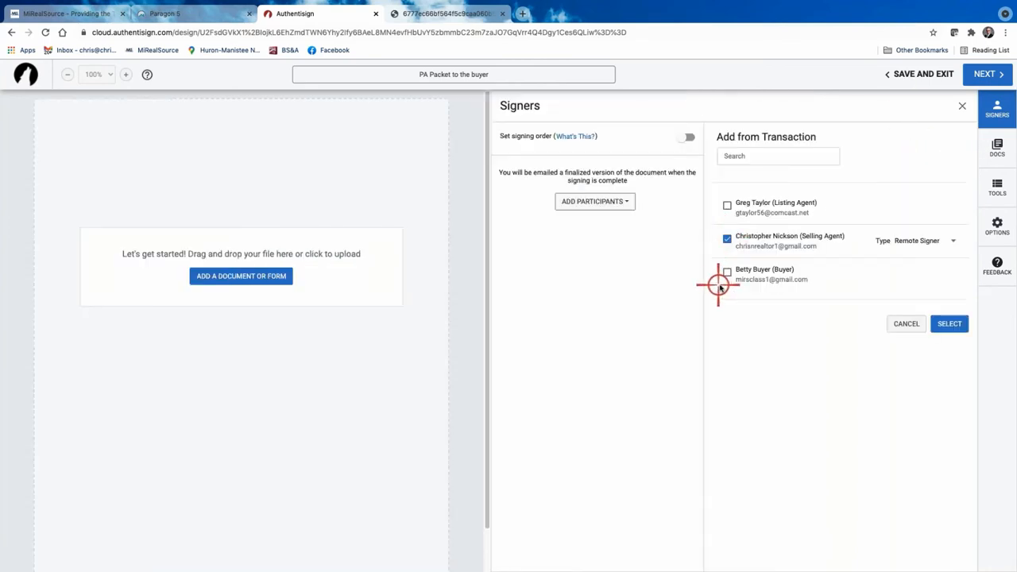
click(727, 272)
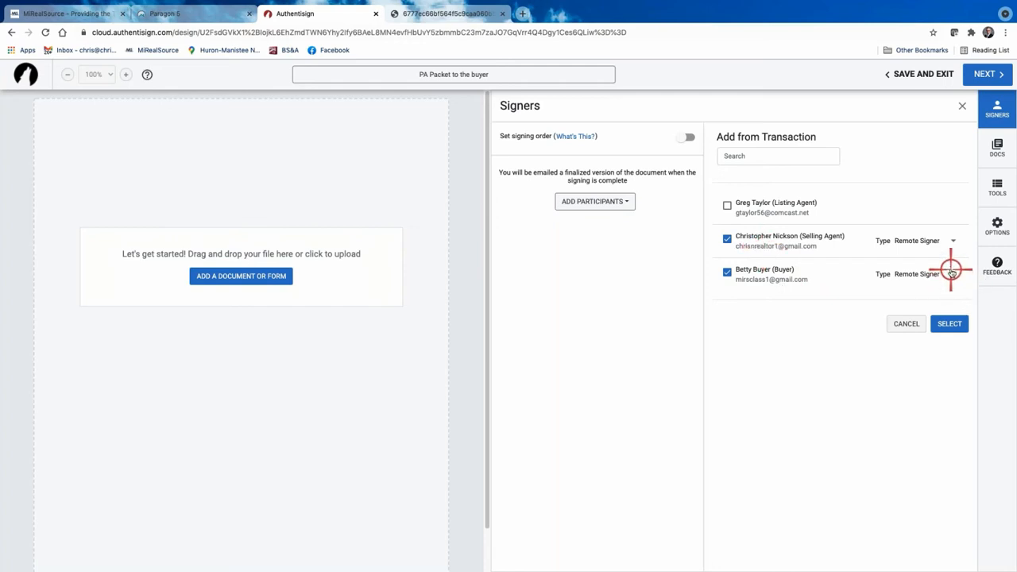
click(952, 273)
click(952, 273)
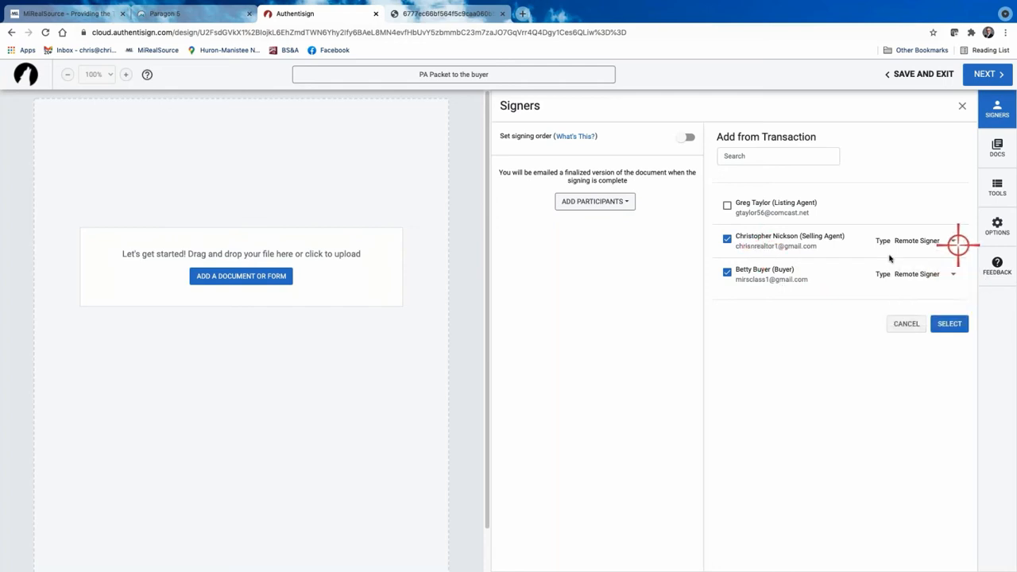
Switch signing order on, keep the selling agent included, and confirm the two signers.
click(688, 137)
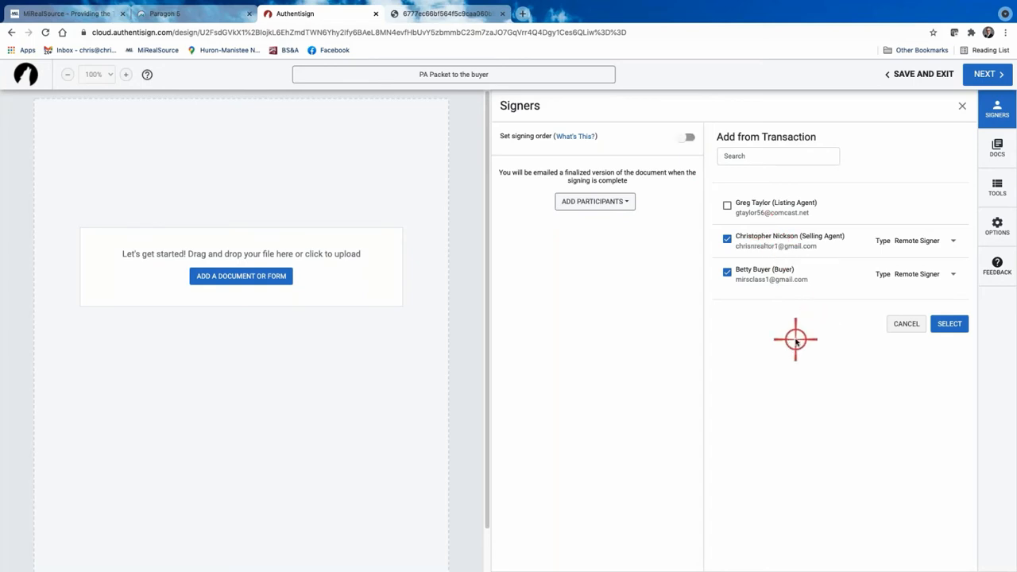
click(689, 136)
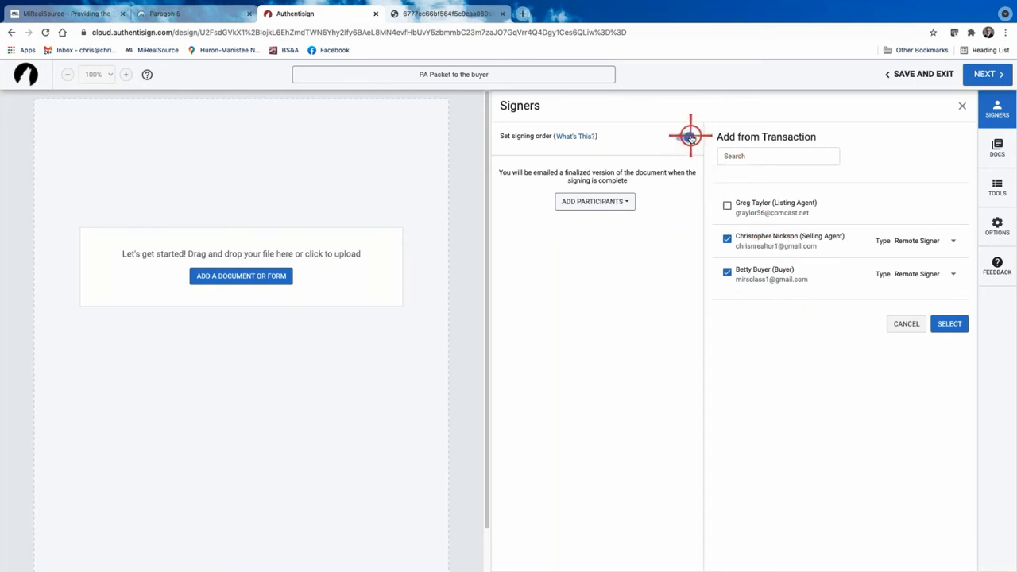
click(727, 239)
click(727, 238)
click(726, 239)
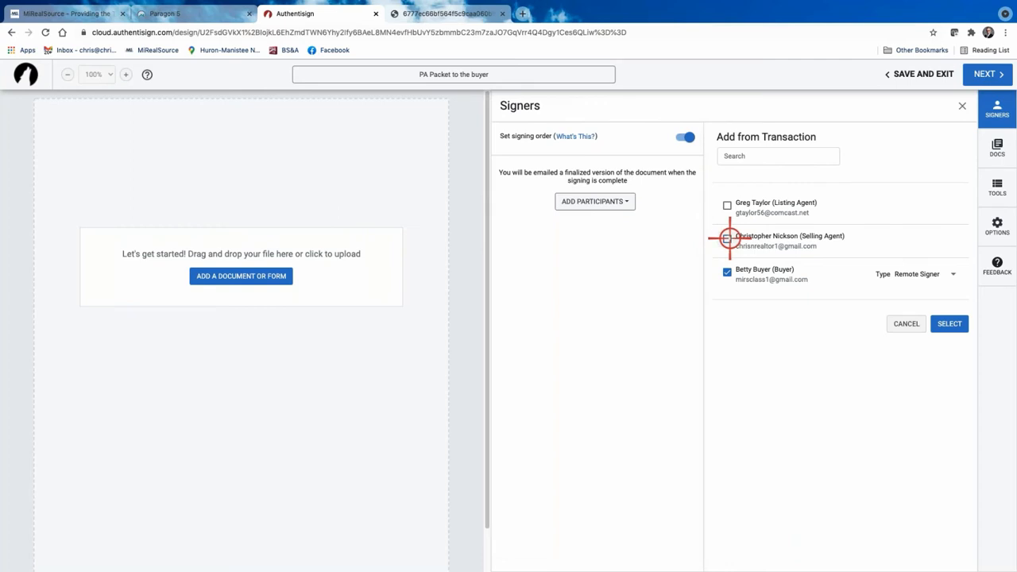
click(727, 238)
click(948, 323)
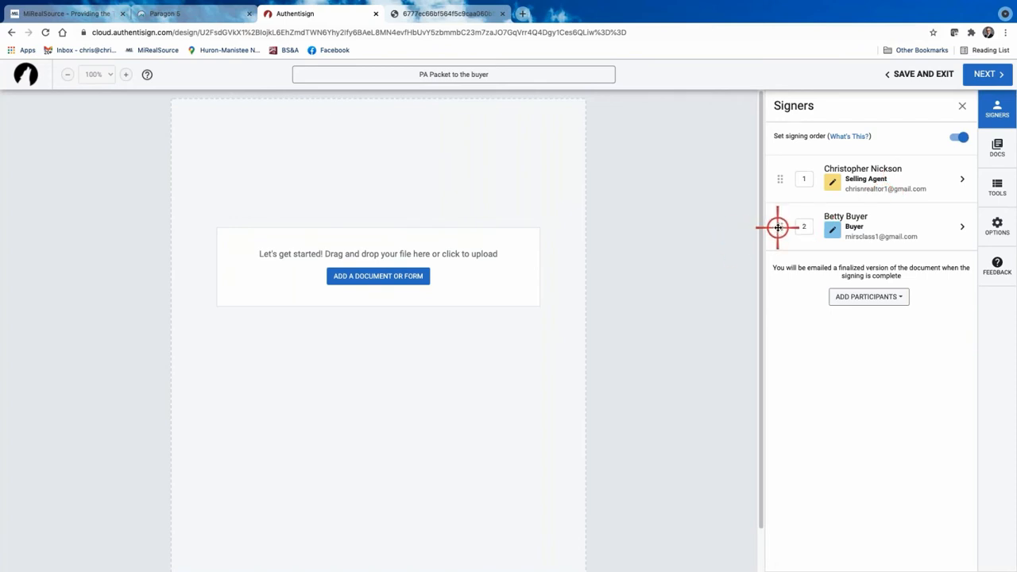
Move the buyer above the selling agent, save her as Remote Signer, and turn signing order off.
drag(778, 227, 783, 168)
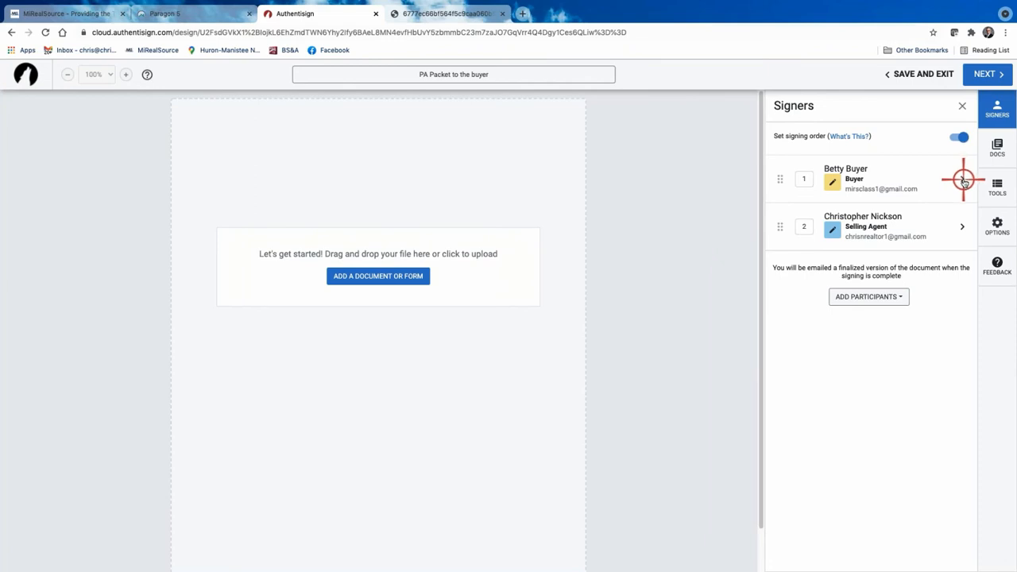
click(963, 180)
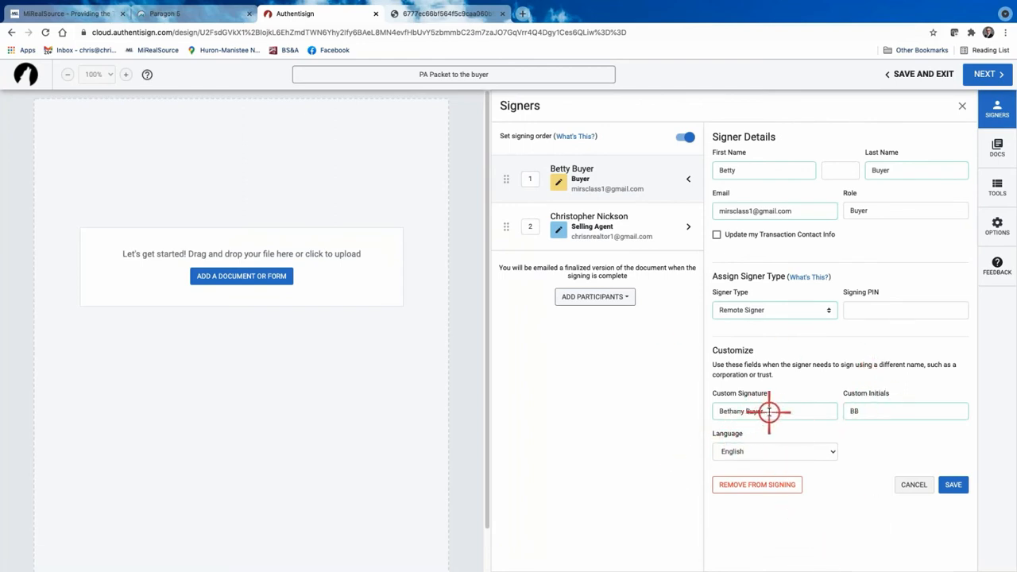
click(830, 314)
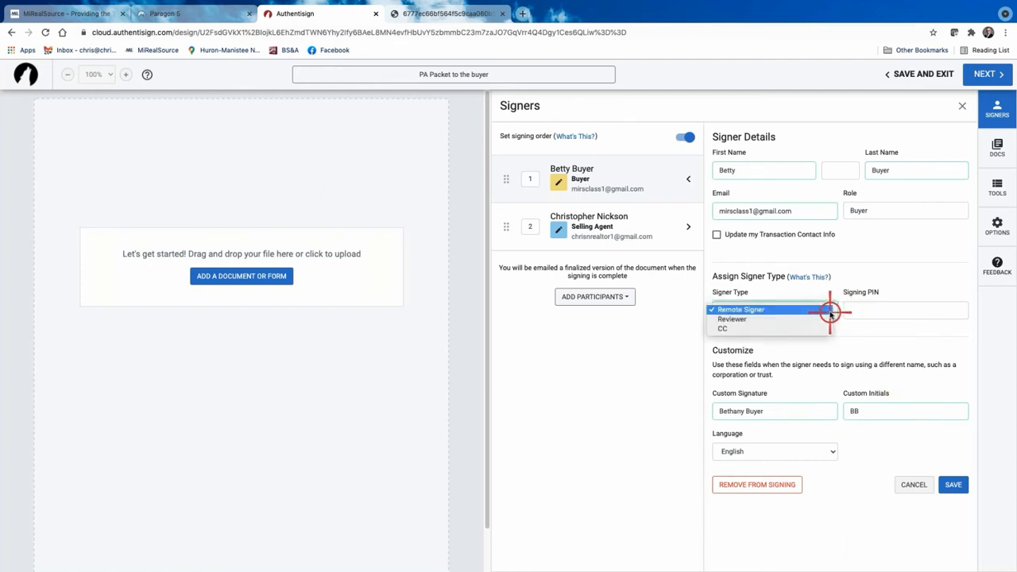
click(830, 314)
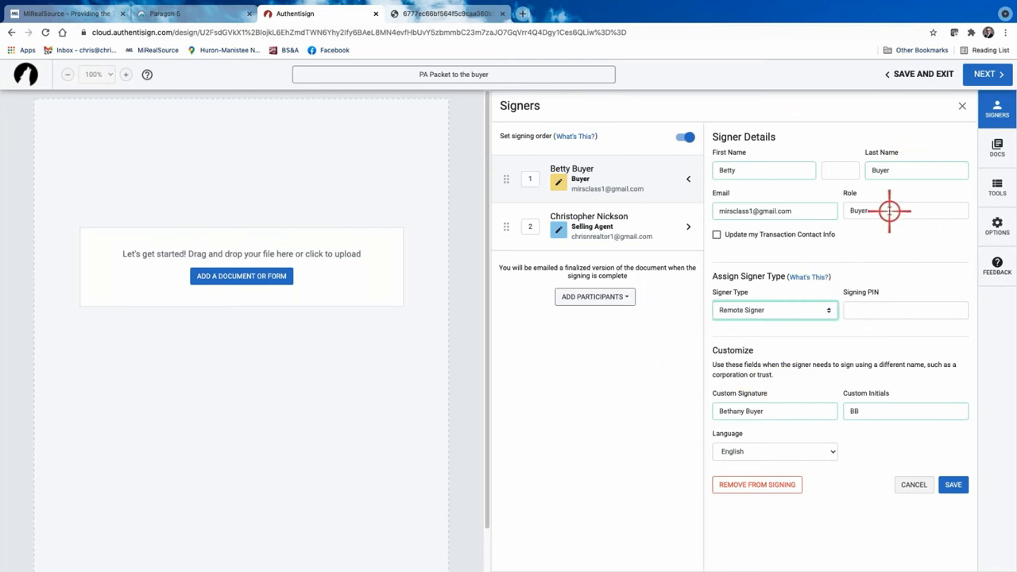
click(953, 485)
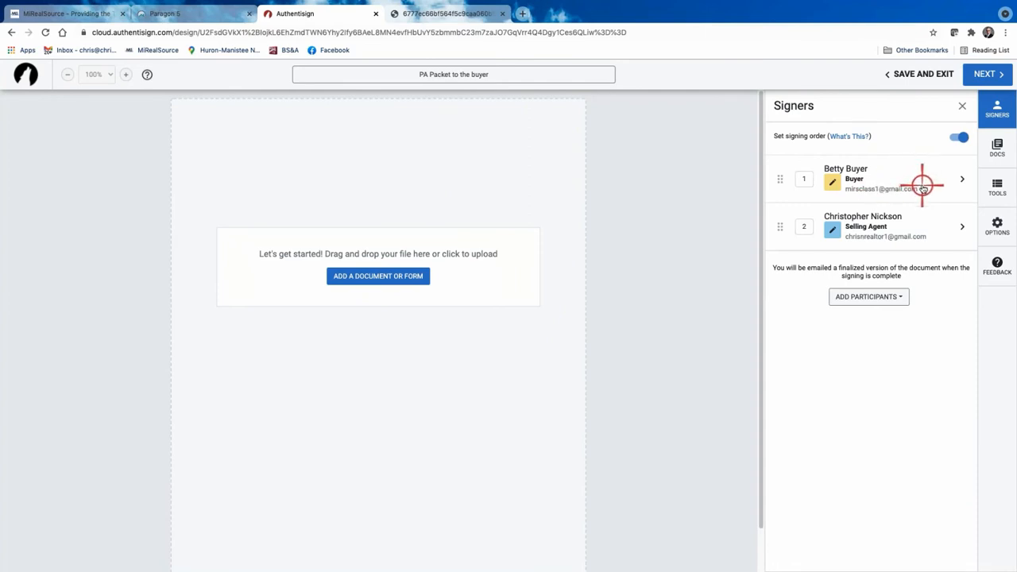
click(957, 137)
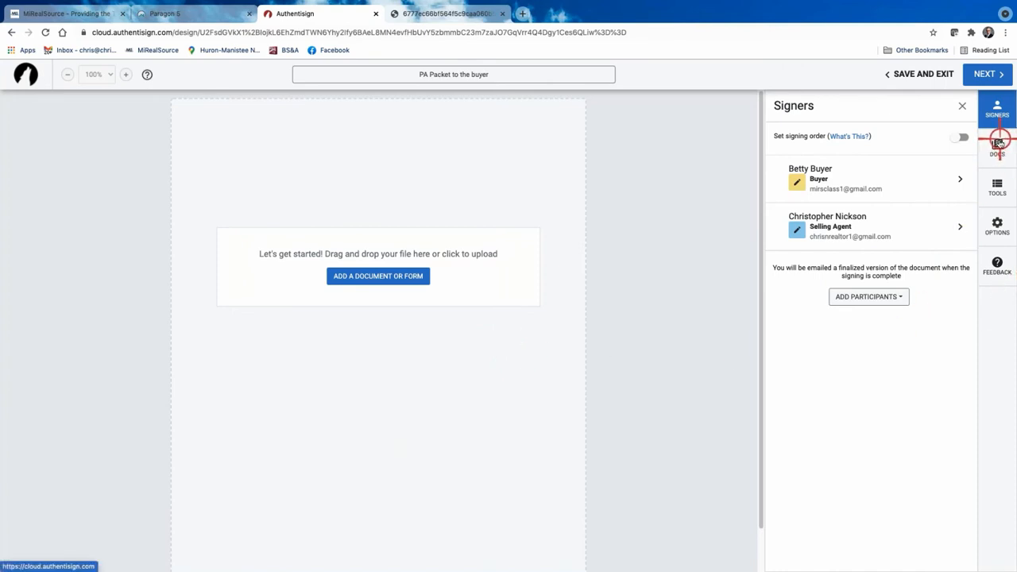
Go to the packet's documents and browse the My Transaction forms list.
click(998, 143)
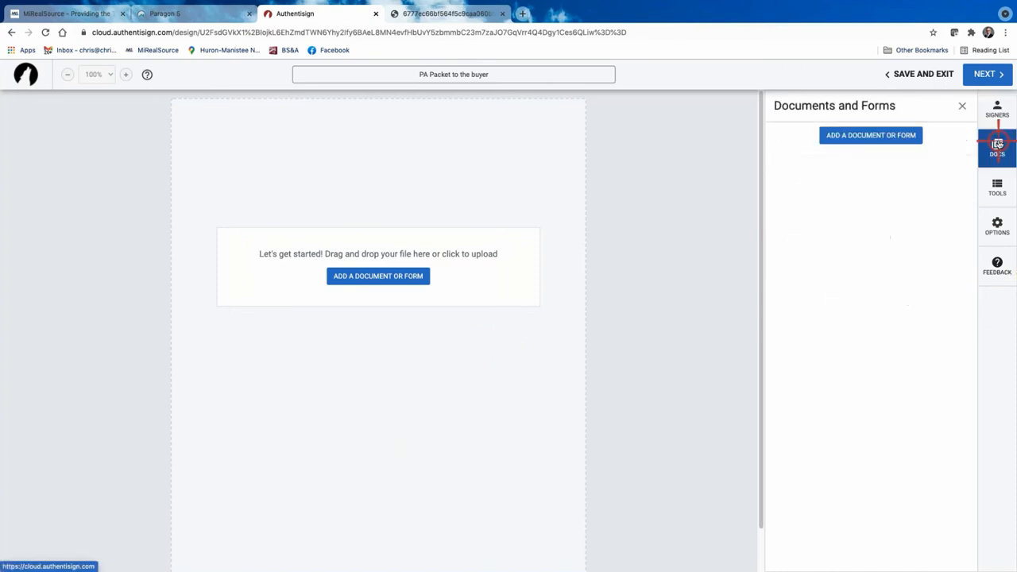
click(881, 136)
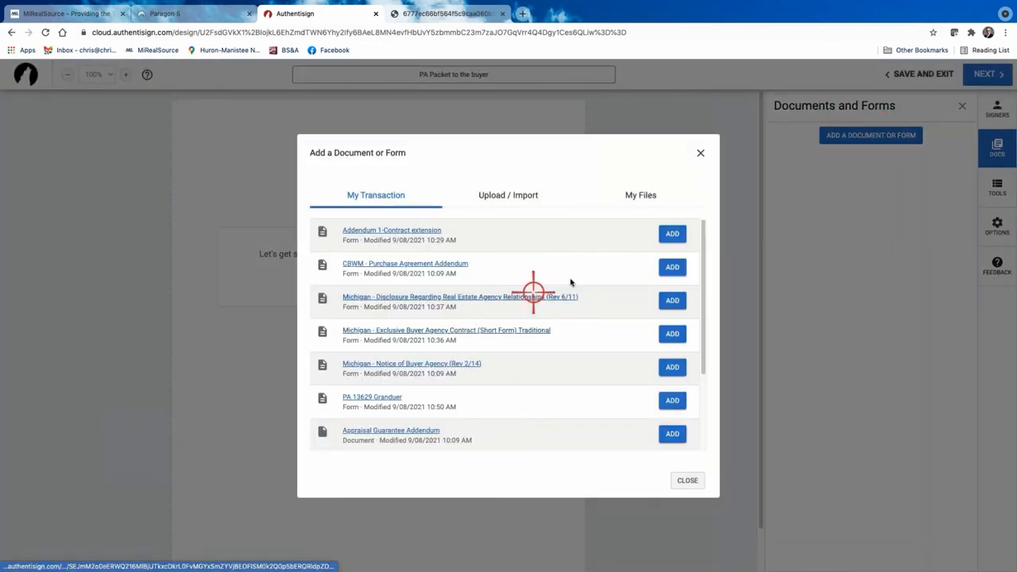
scroll(513, 348, down, 4)
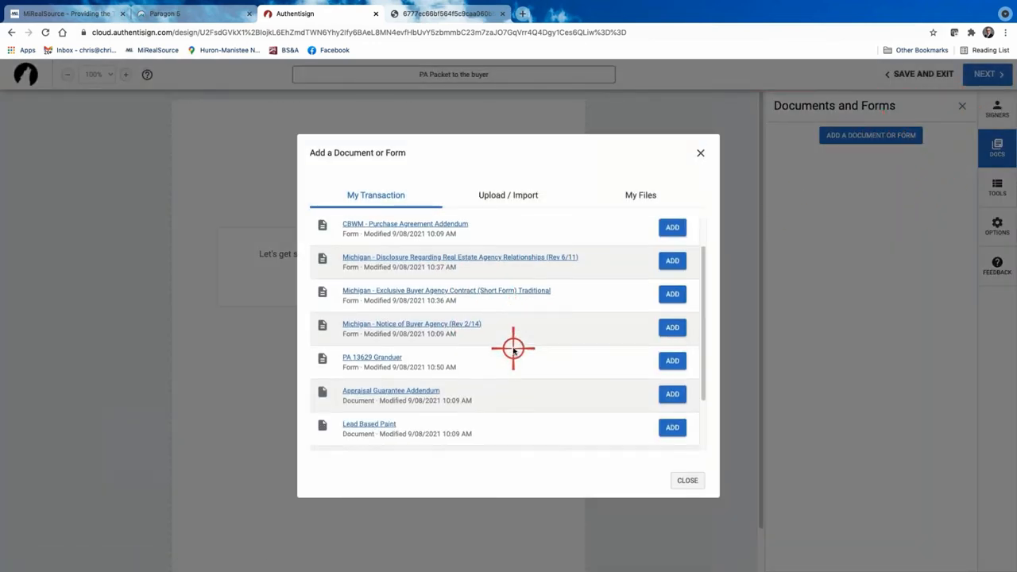
scroll(512, 348, up, 4)
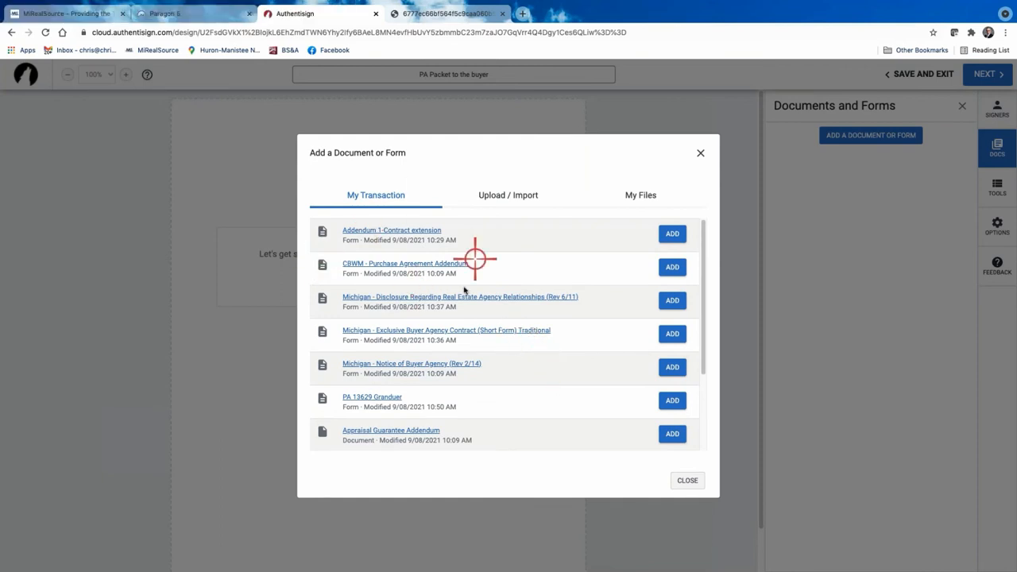
scroll(483, 329, down, 3)
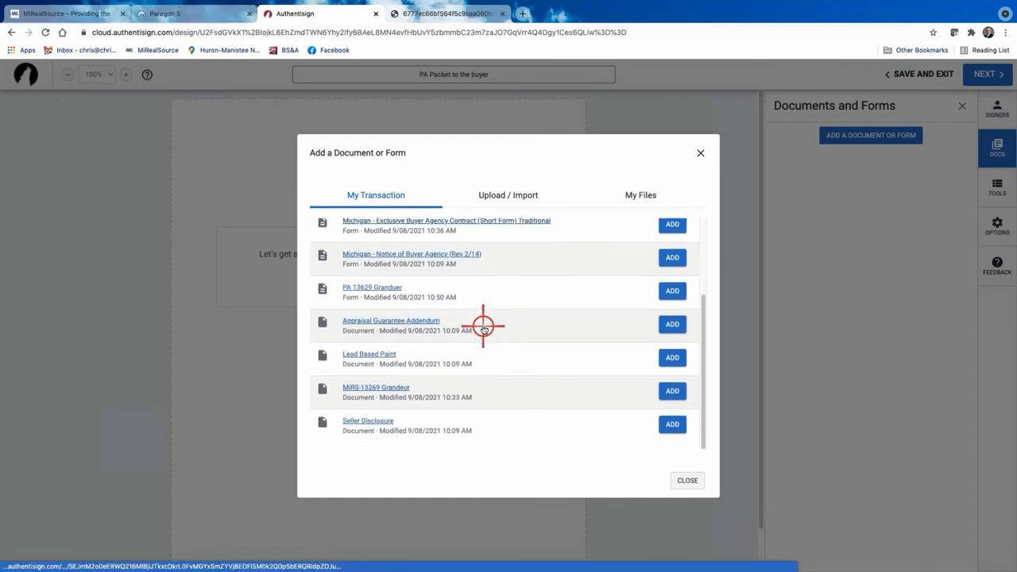
scroll(604, 334, up, 3)
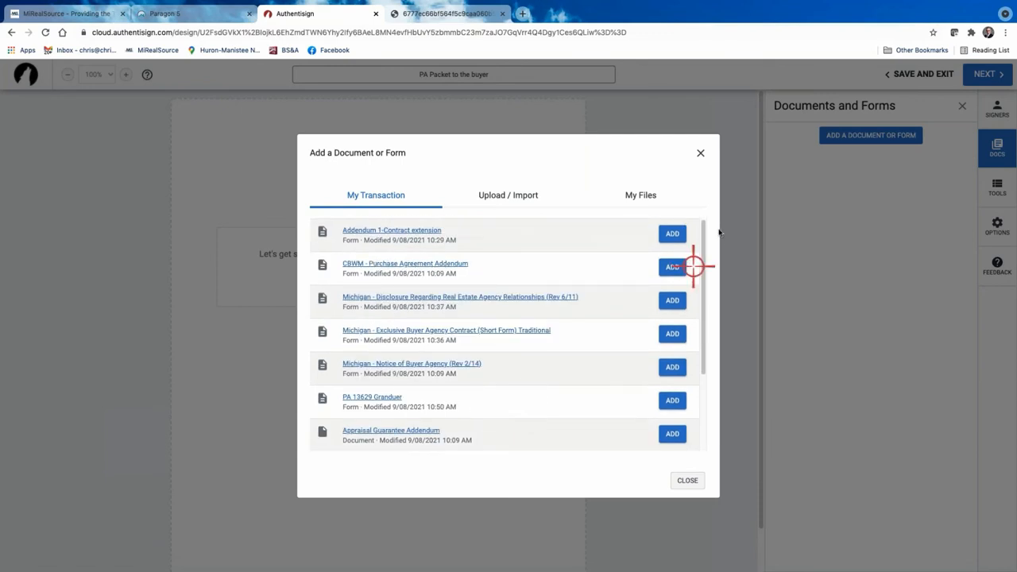
Add all ten forms, Addendum 1-Contract extension through Seller Disclosure, and close the list.
click(672, 234)
click(671, 267)
click(672, 300)
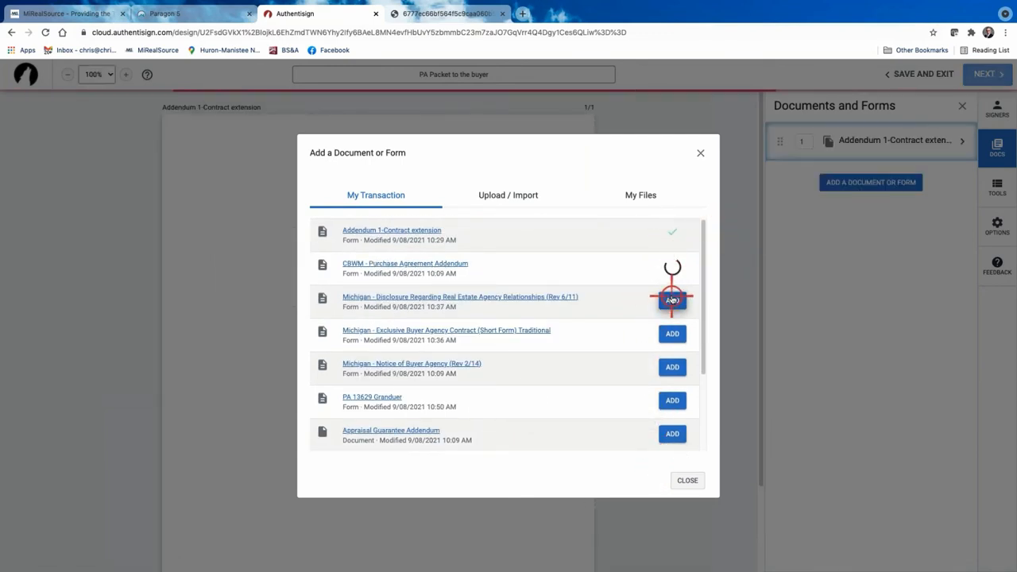
click(671, 335)
click(672, 366)
click(672, 400)
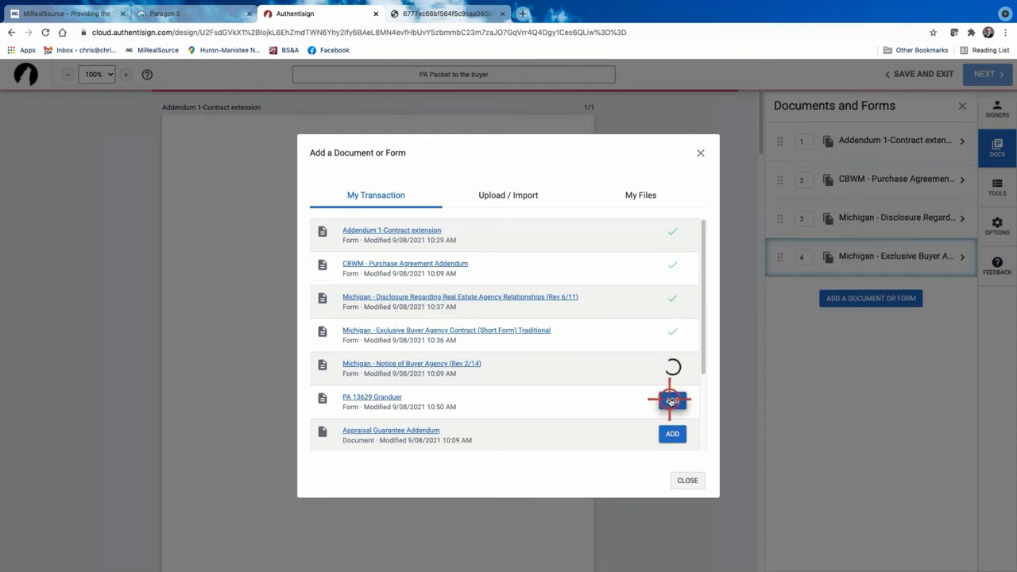
click(669, 431)
scroll(601, 372, down, 2)
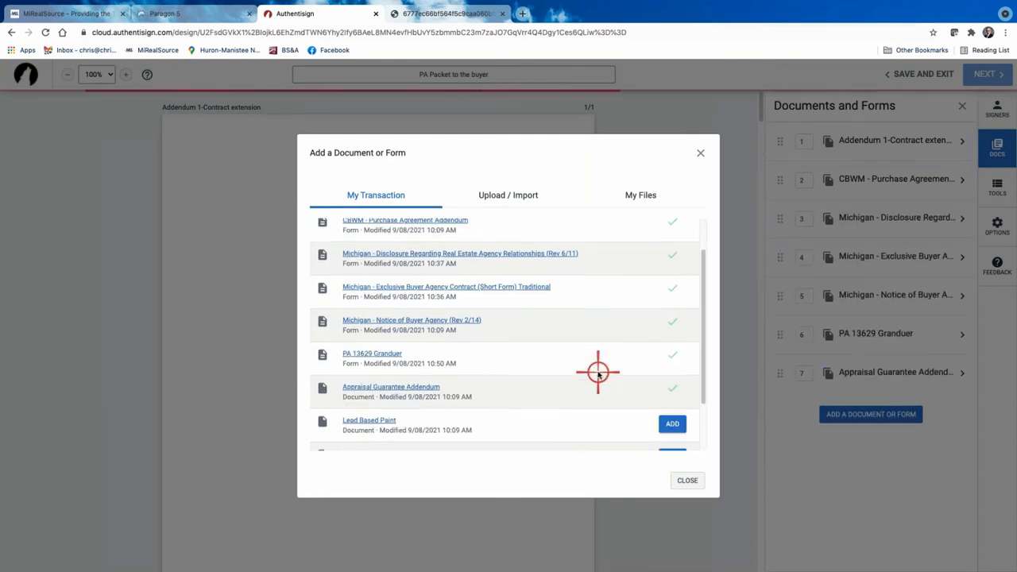
click(673, 359)
click(672, 390)
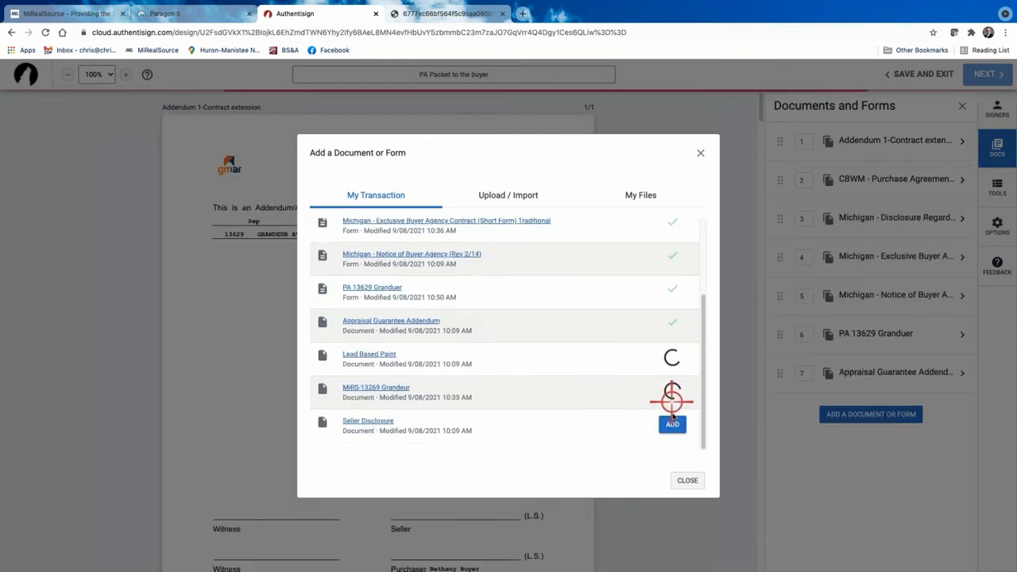
click(669, 423)
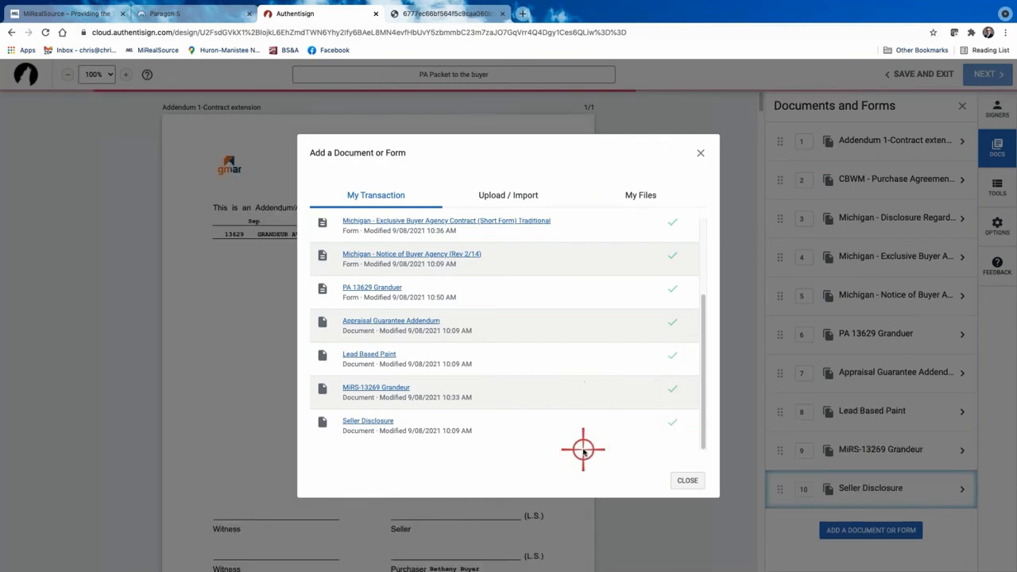
click(700, 152)
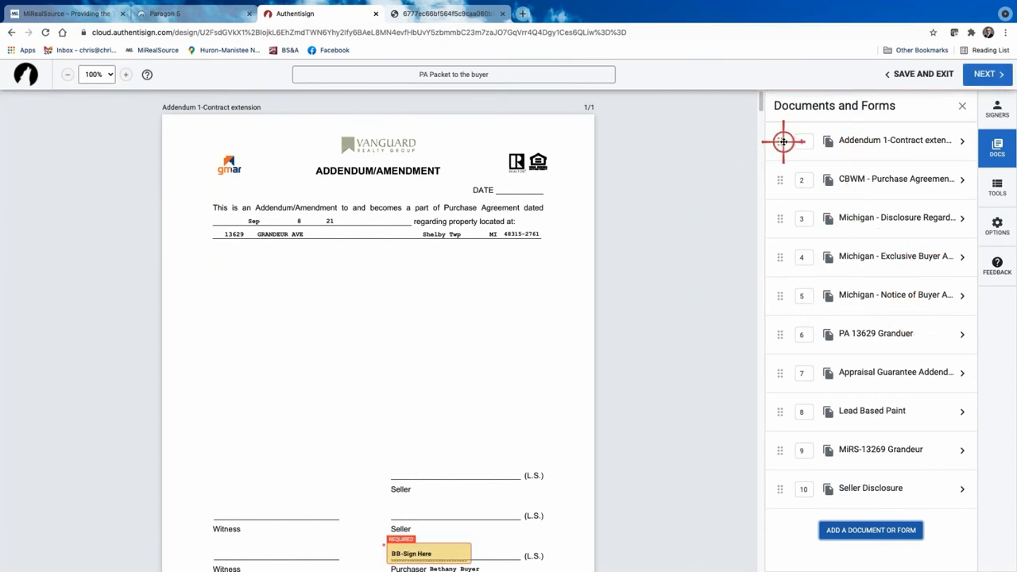
Reorder the packet's documents and expand the second document's details.
drag(783, 142, 783, 217)
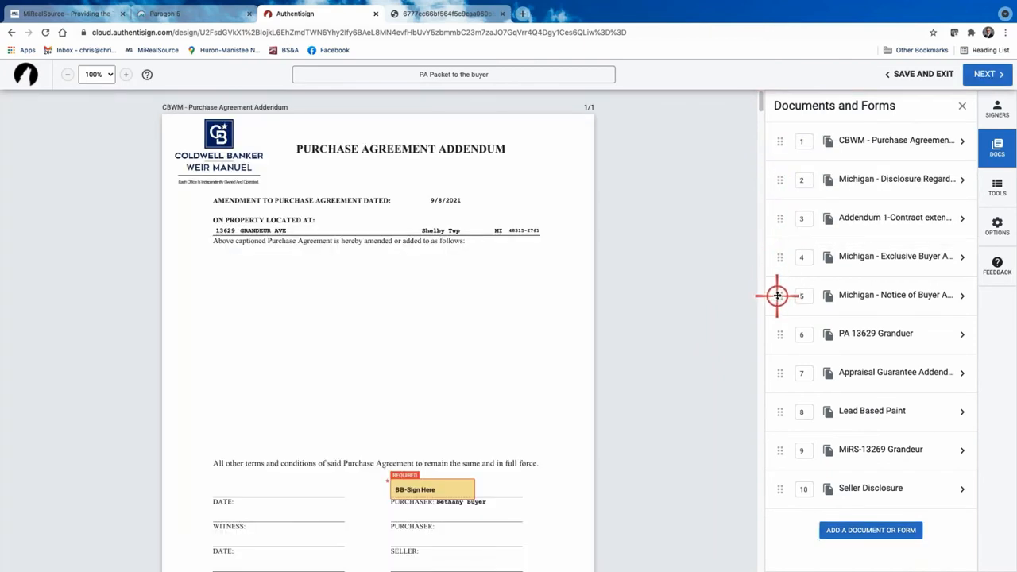
drag(777, 295, 780, 208)
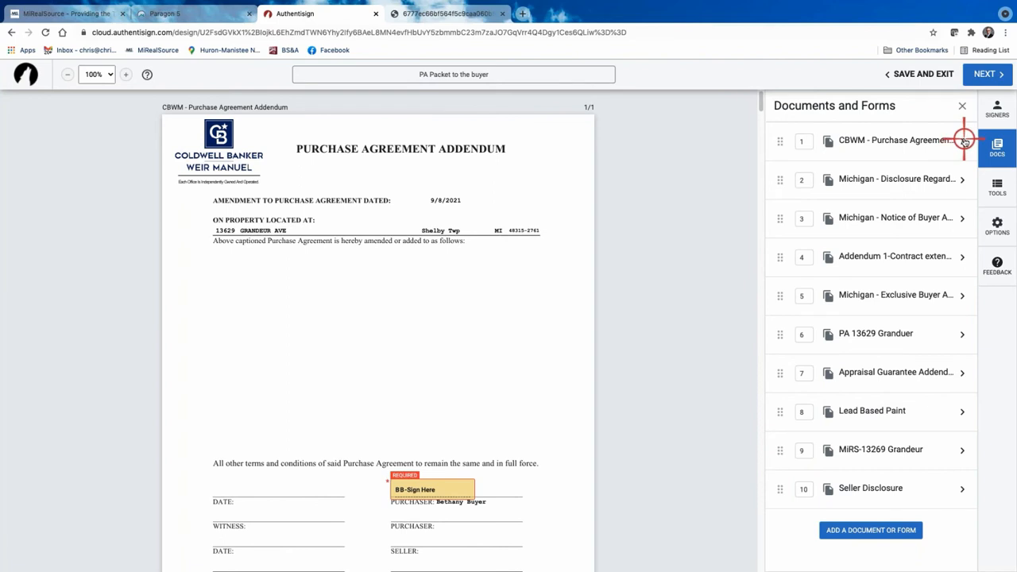
click(962, 179)
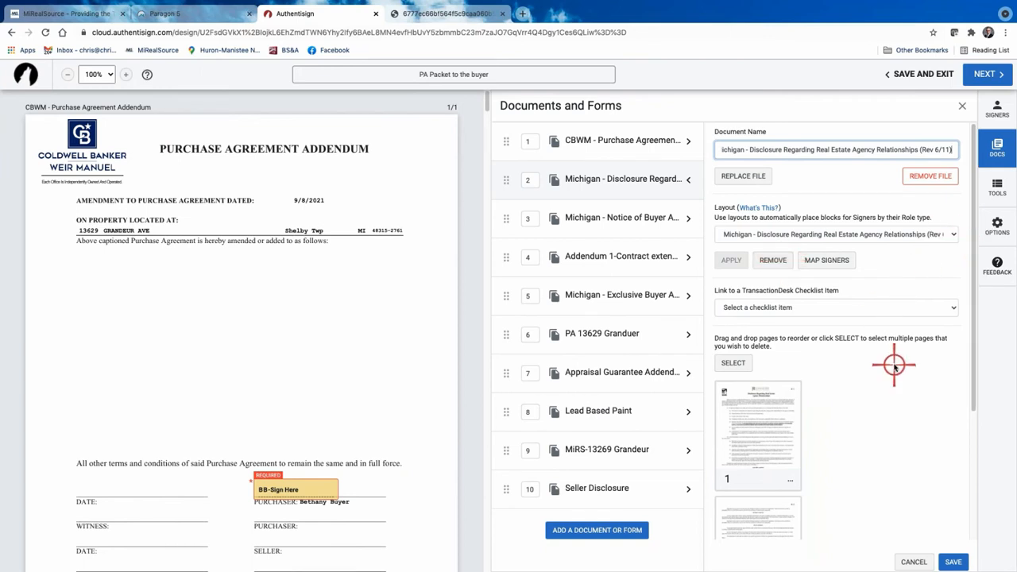
Nudge the buyer's BB-Sign Here block just above the addendum's Purchaser line.
scroll(894, 366, down, 1)
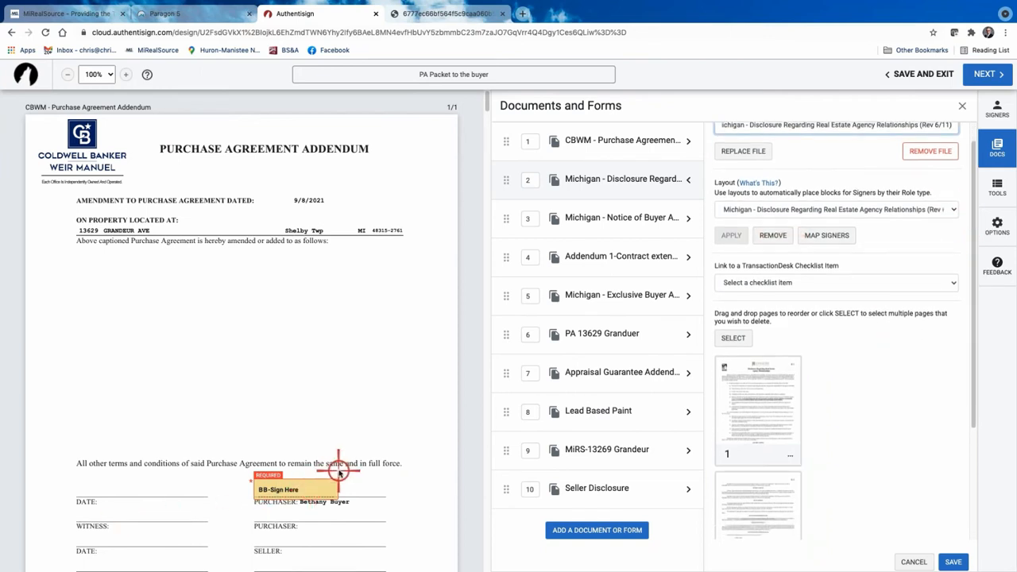
scroll(339, 470, down, 3)
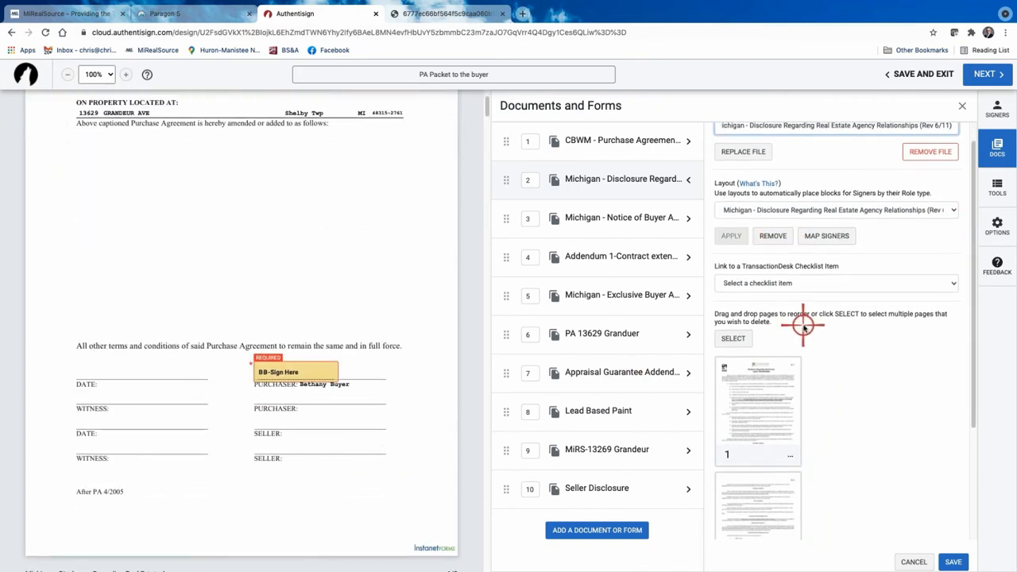
scroll(802, 326, up, 1)
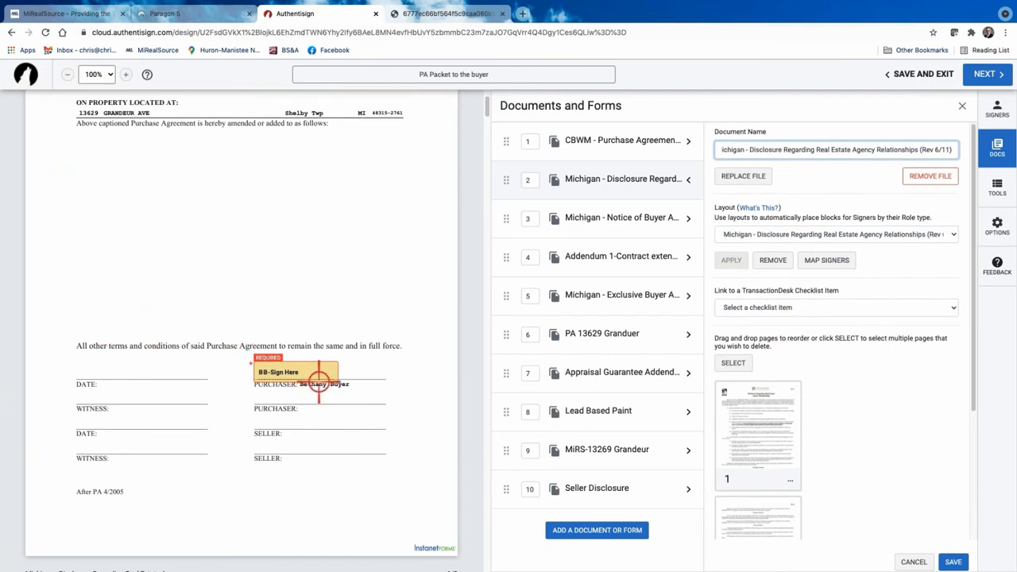
scroll(319, 381, up, 3)
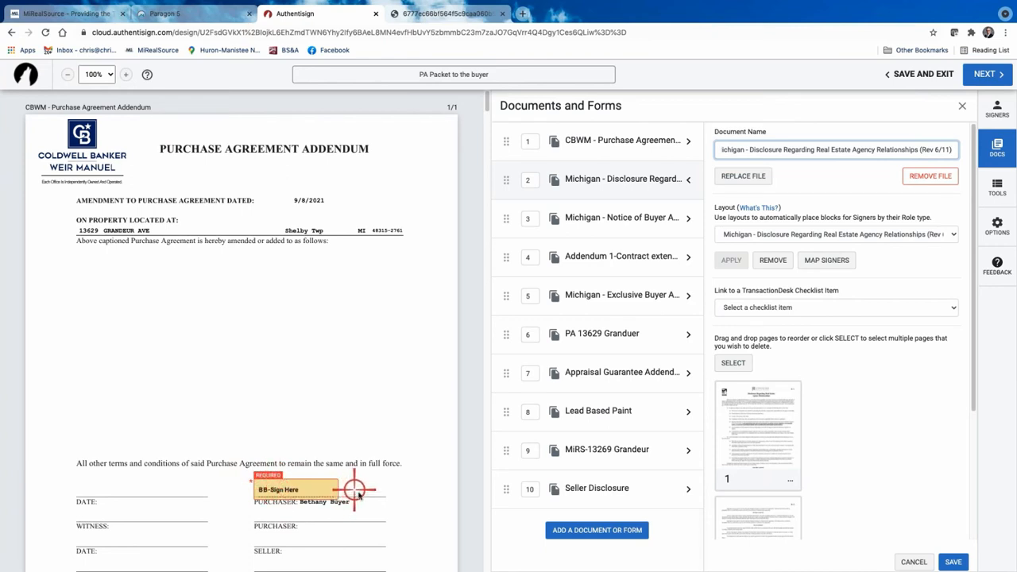
scroll(367, 497, down, 3)
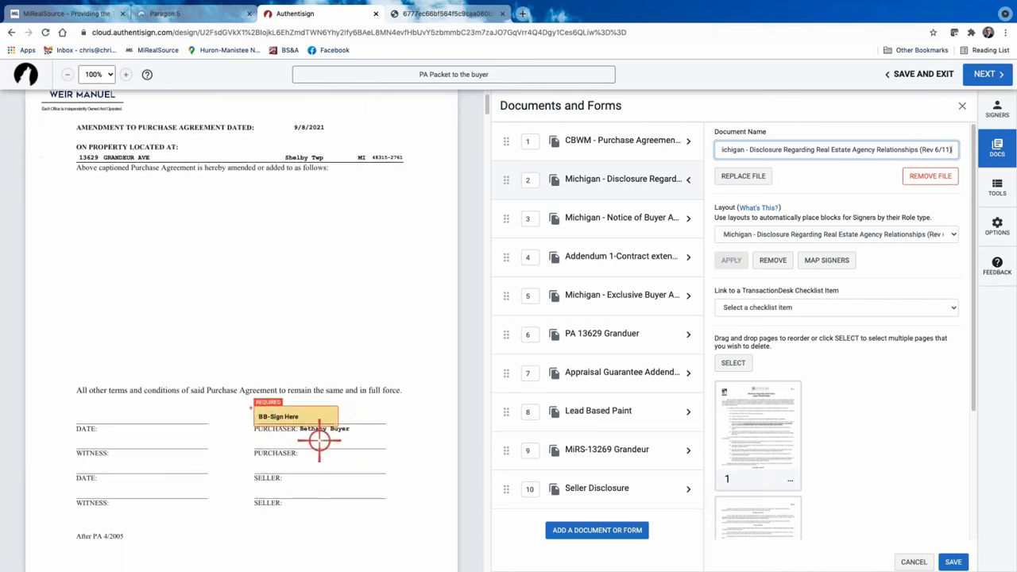
drag(314, 410, 315, 410)
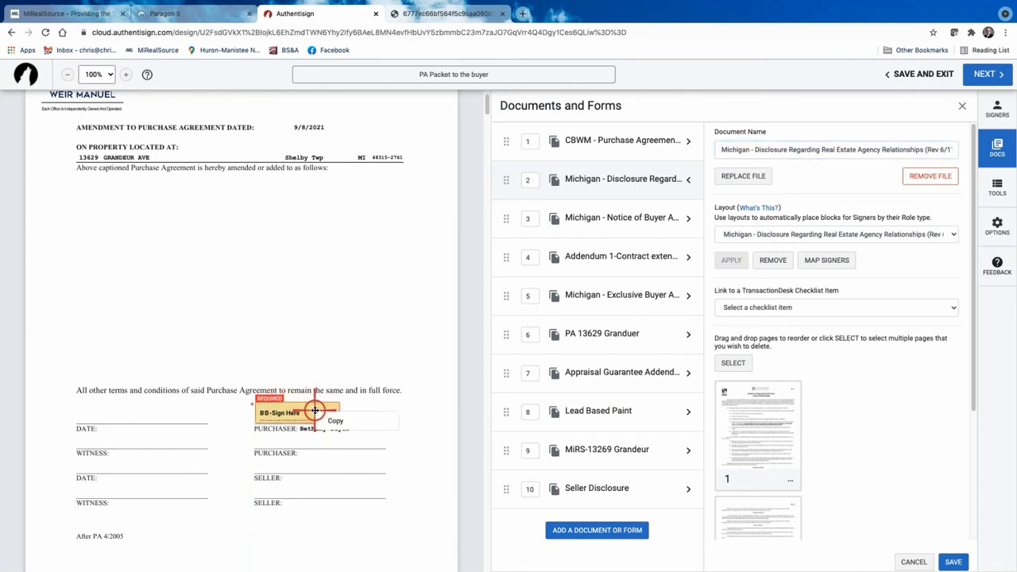
click(382, 459)
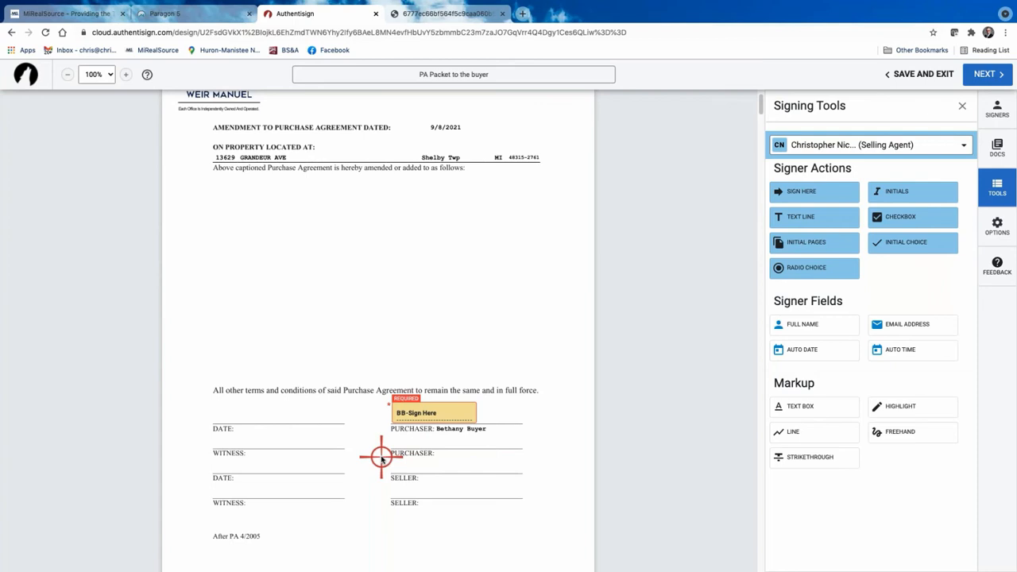
Drop an auto date field onto the addendum's first Witness line.
scroll(394, 459, down, 3)
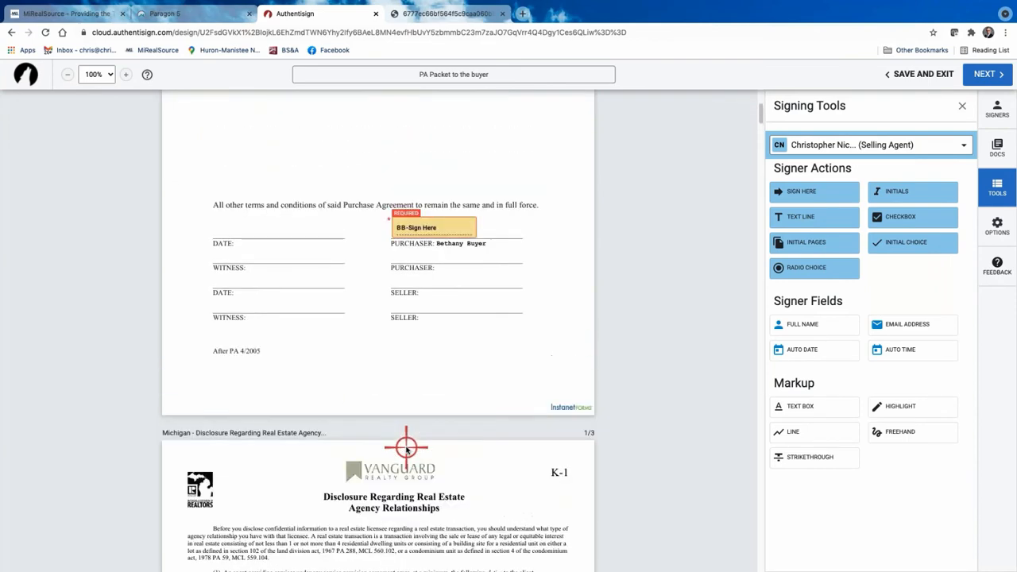
scroll(406, 449, up, 2)
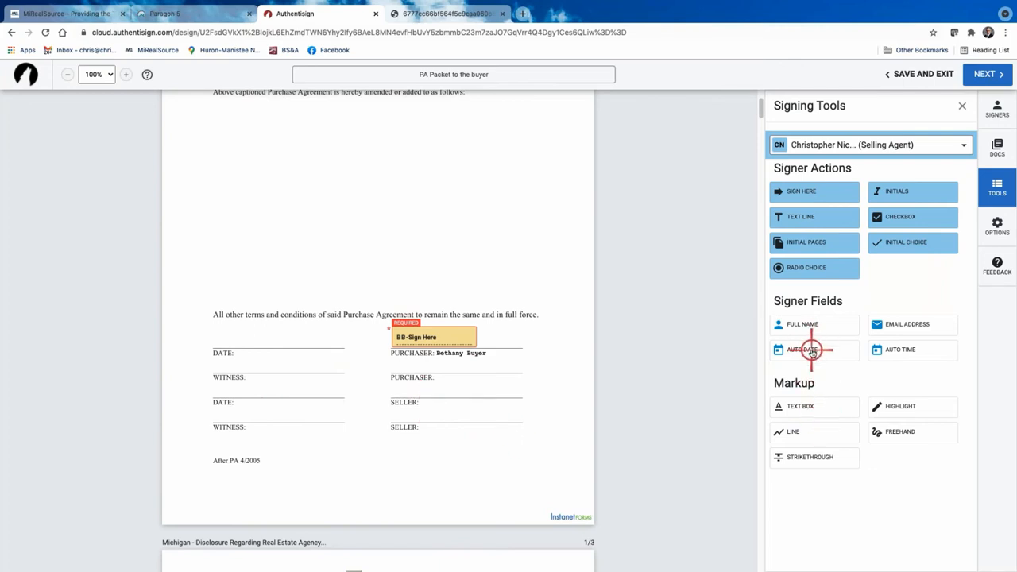
drag(812, 350, 209, 386)
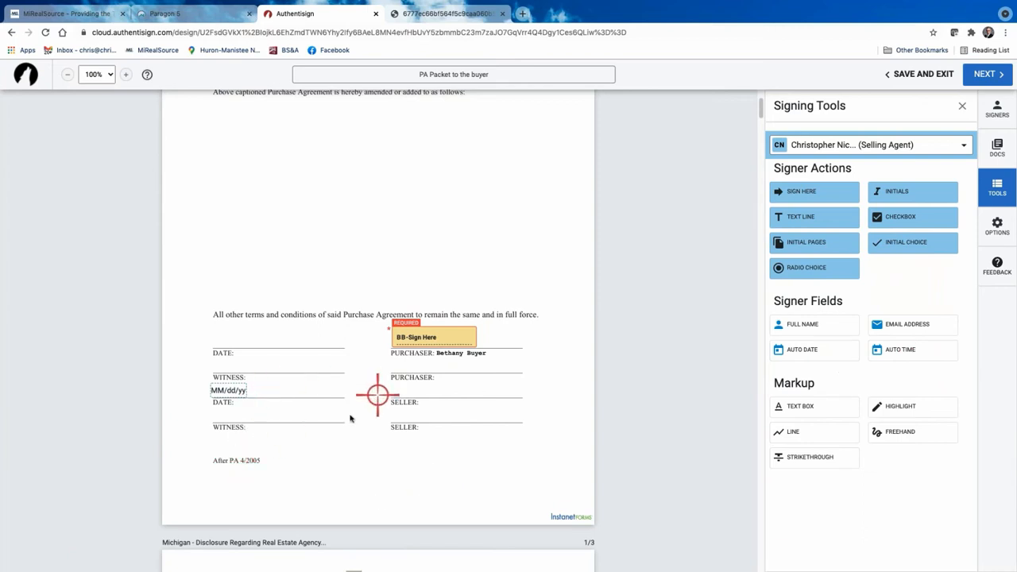
click(462, 340)
click(533, 319)
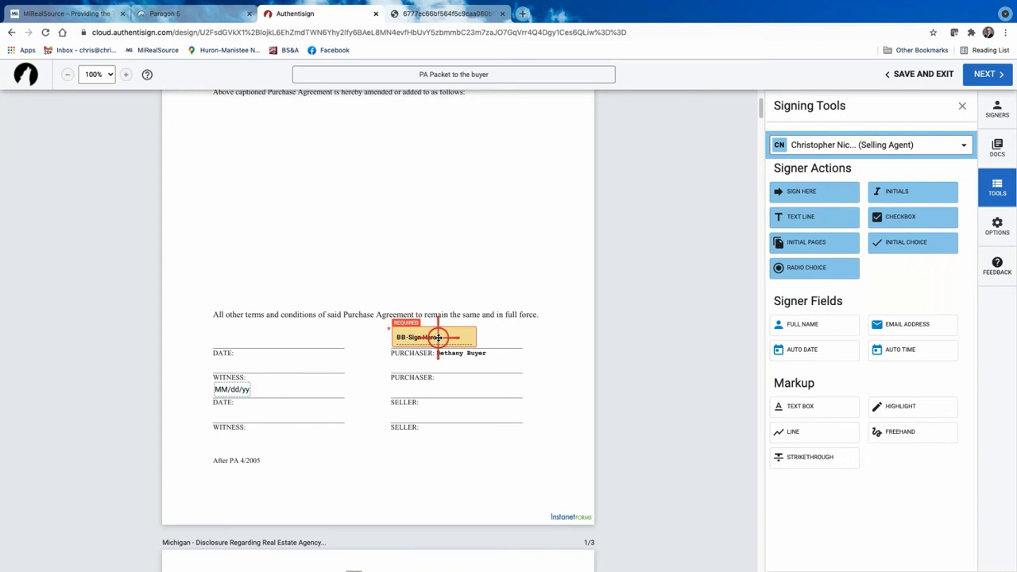
Make the buyer active, replace the agent's date with a buyer Auto Date, and add Auto Time beside it.
click(967, 145)
click(799, 193)
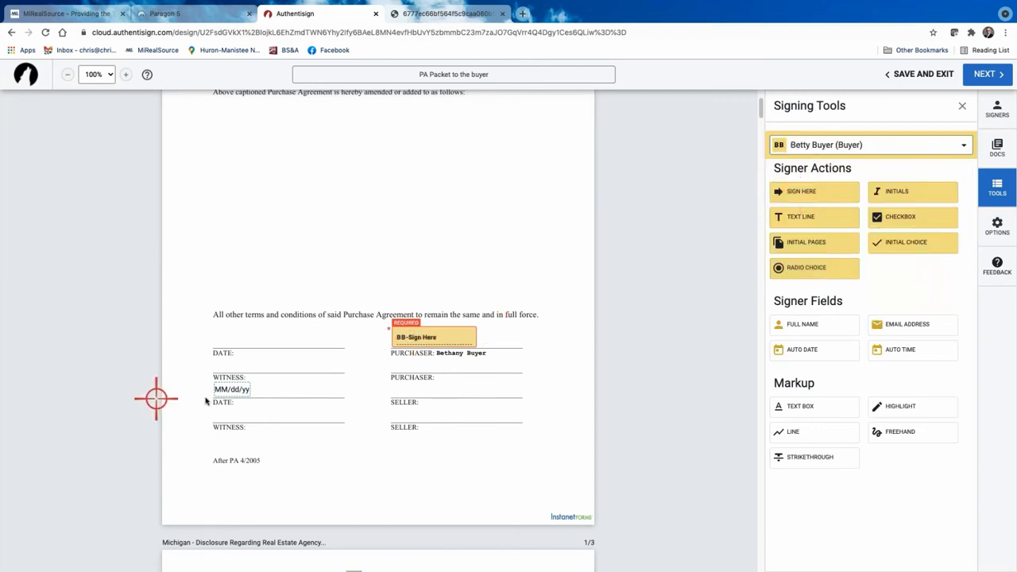
click(233, 387)
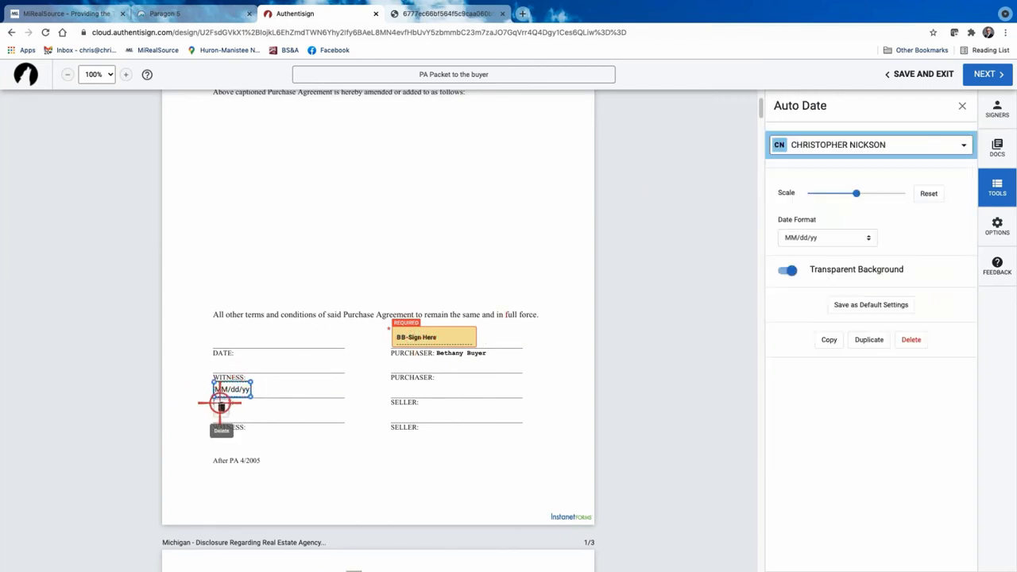
key(Delete)
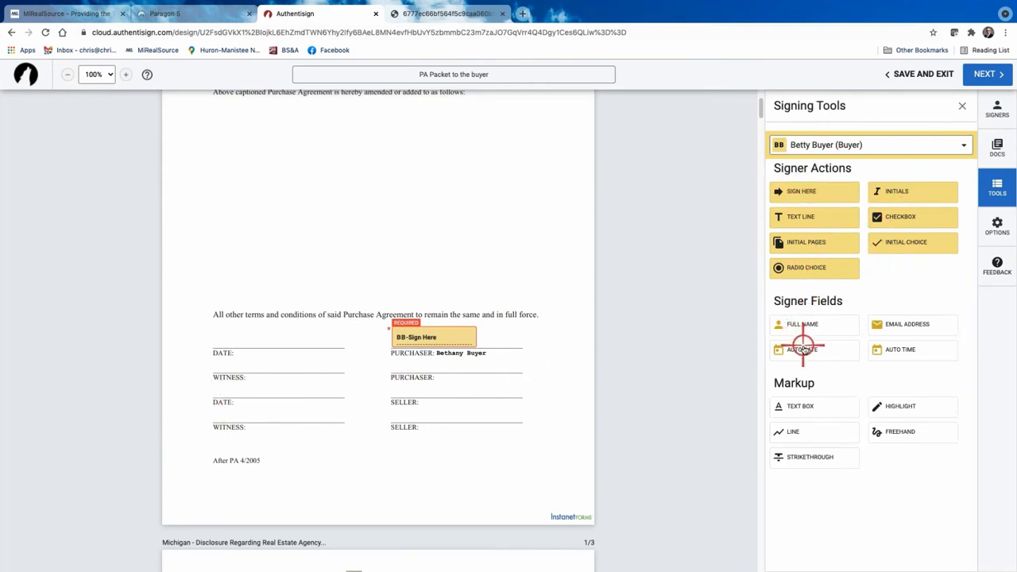
drag(803, 348, 213, 383)
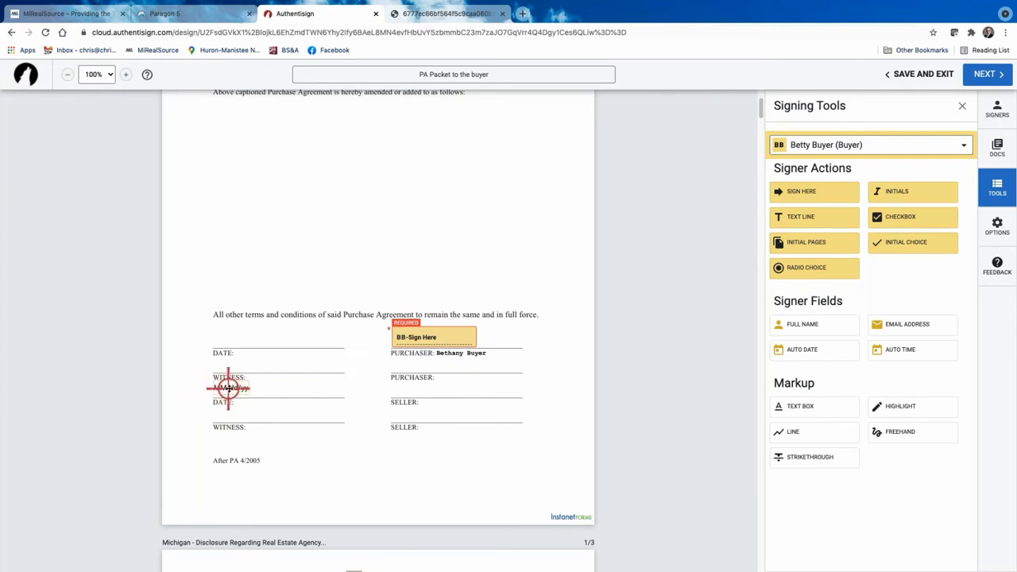
click(908, 348)
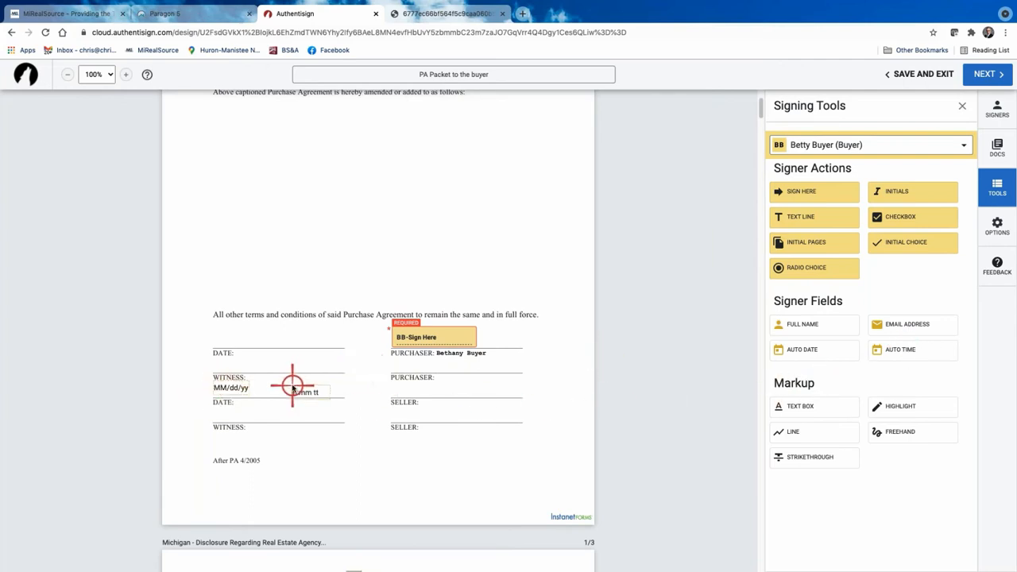
click(291, 386)
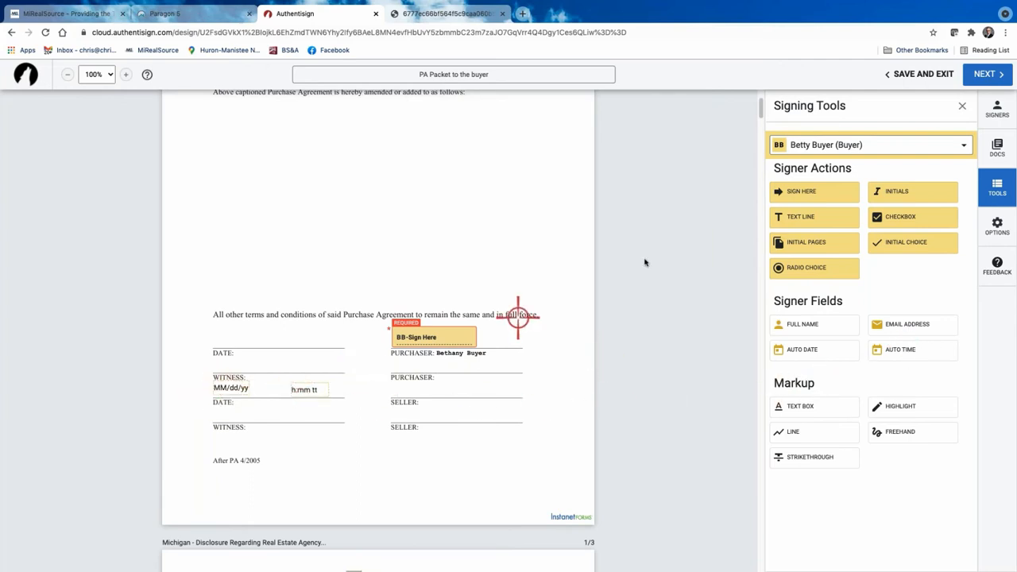
Switch the active signer to the selling agent, then back to the buyer.
click(966, 146)
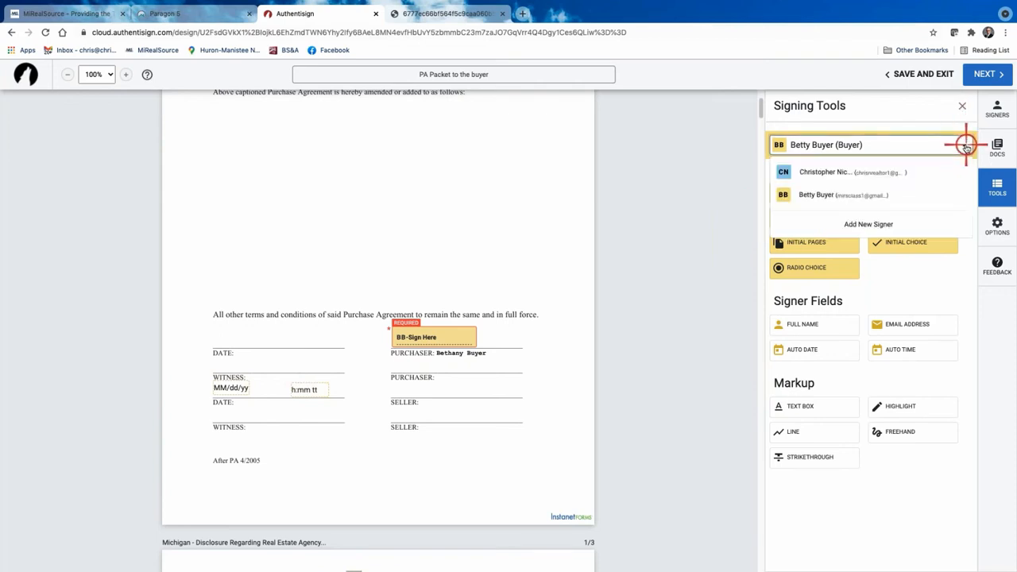
click(853, 171)
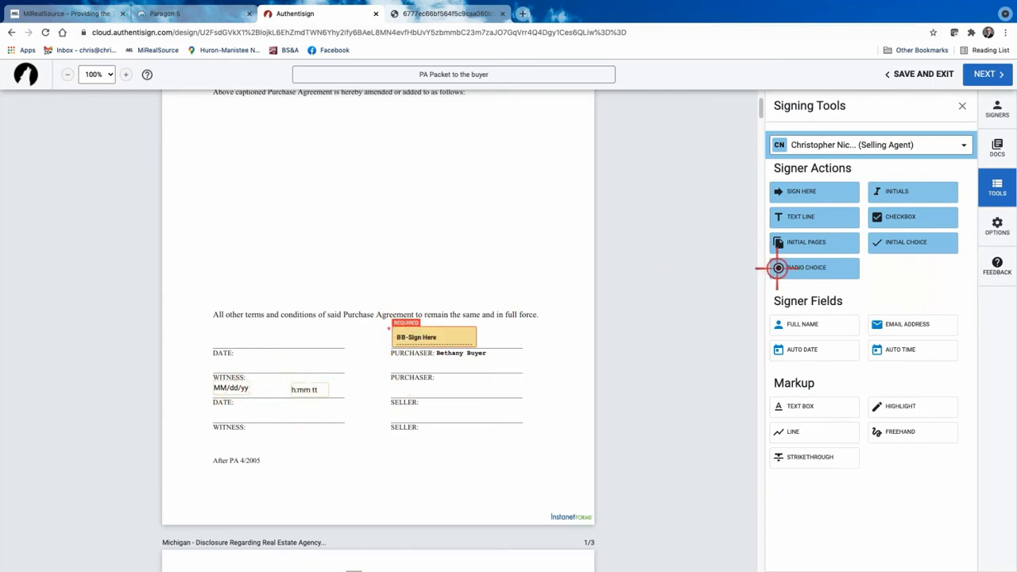
click(964, 144)
click(851, 193)
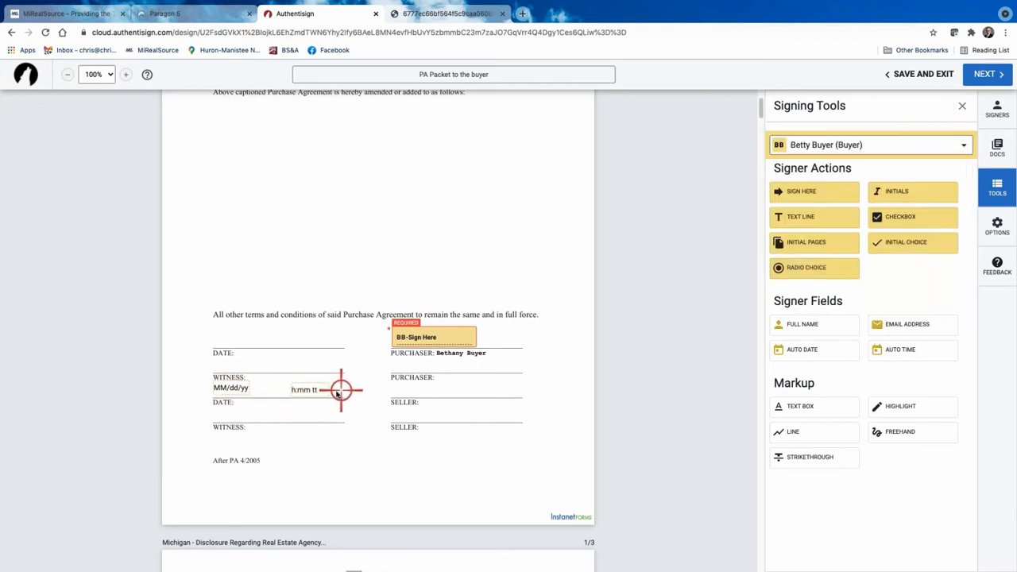
Scroll to page K-3 and place a buyer sign-here block by the Potential Buyer line.
scroll(466, 434, down, 4)
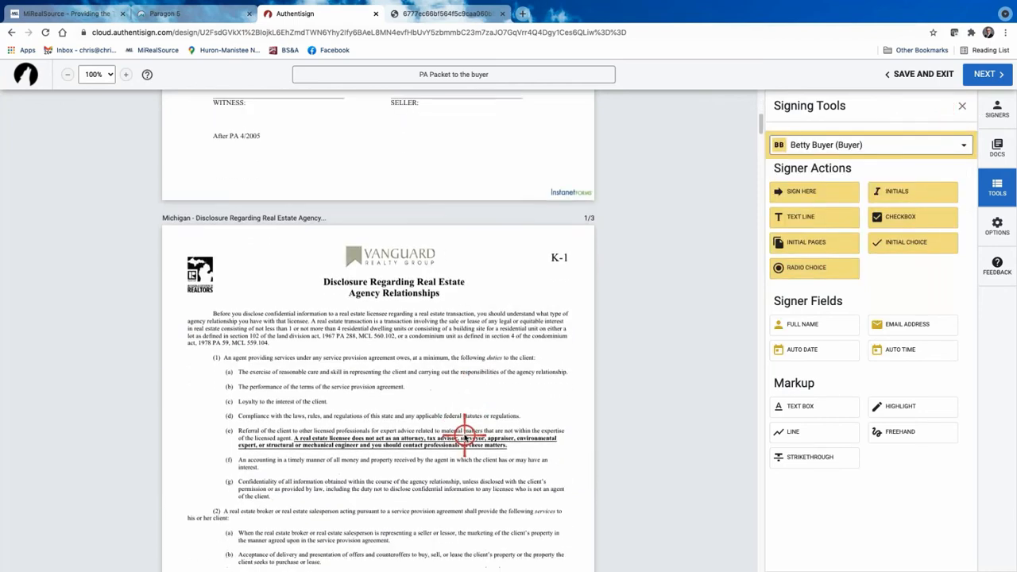
scroll(466, 434, down, 15)
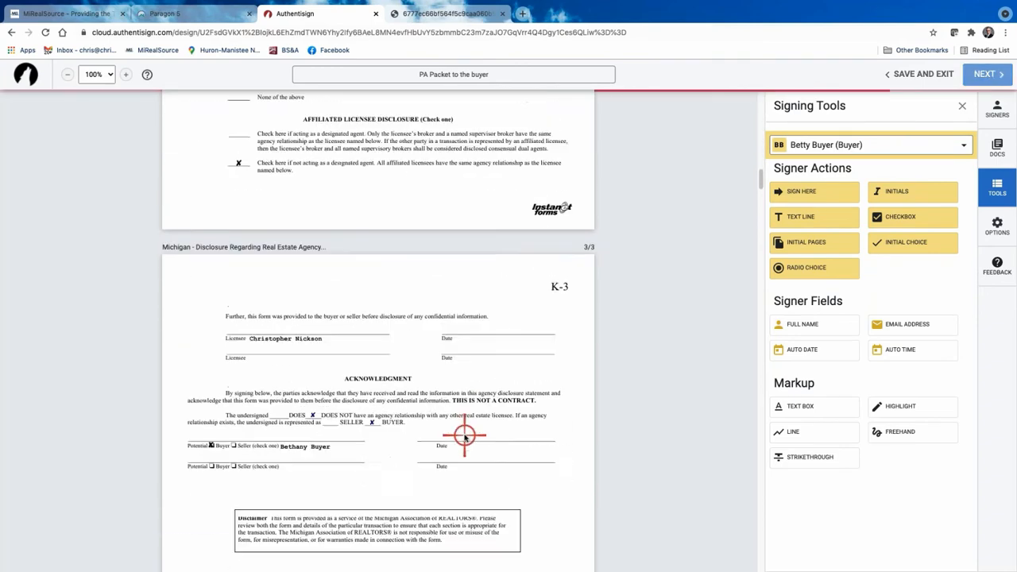
scroll(465, 434, down, 2)
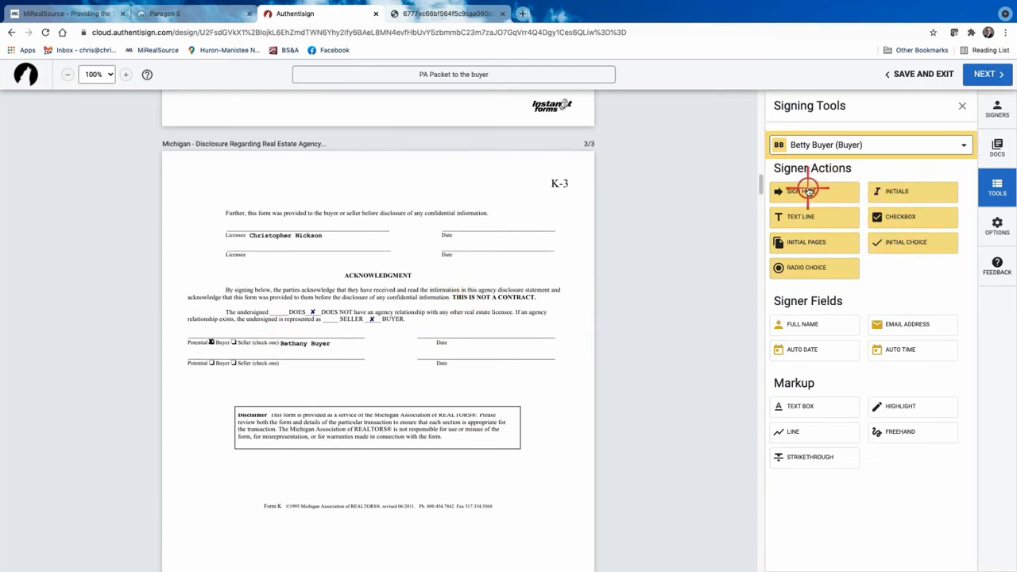
drag(807, 190, 185, 321)
click(189, 316)
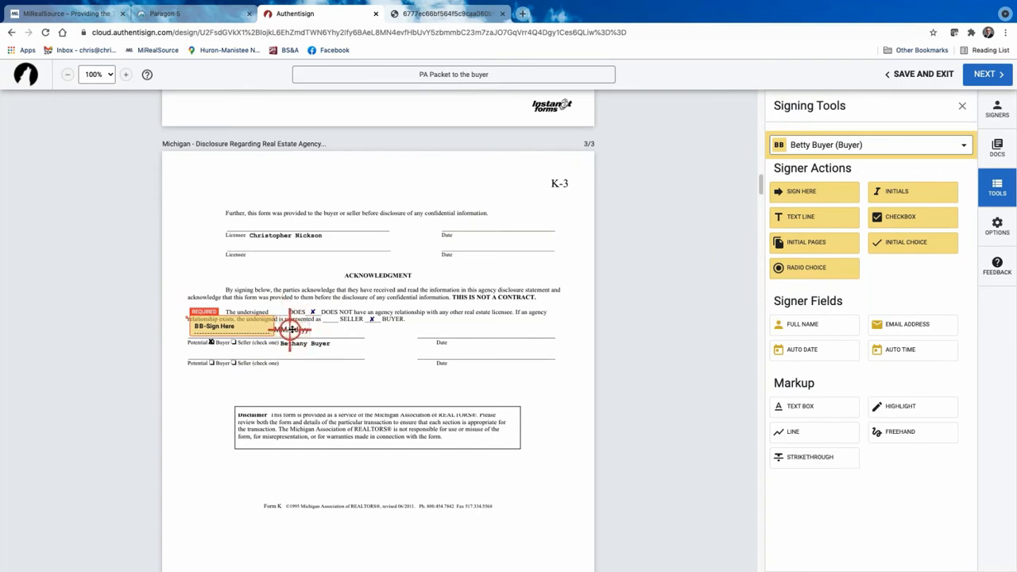
Drop a date field near the signature line, move it, and select the misplaced field.
click(322, 335)
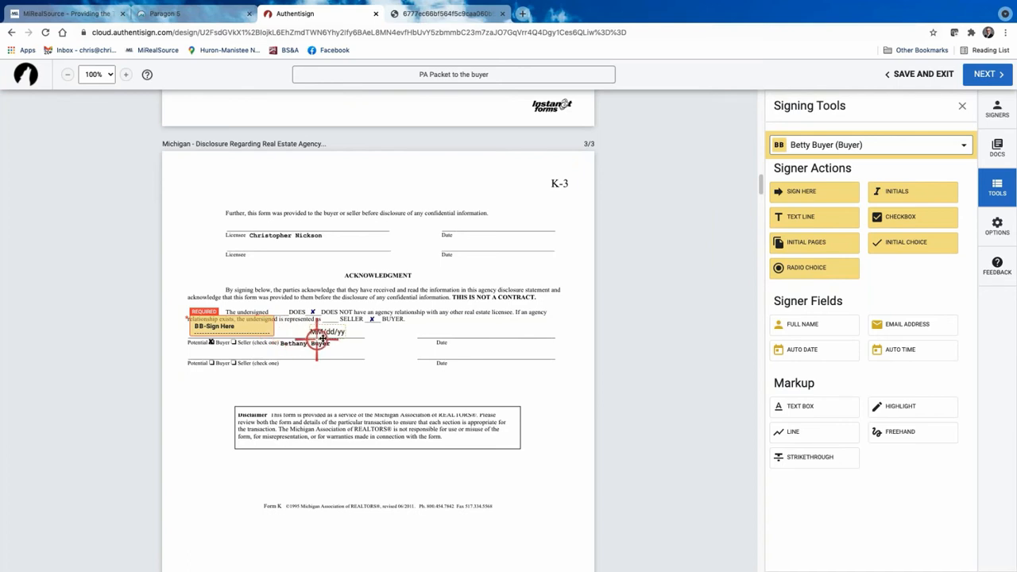
mouse_move(324, 330)
mouse_down()
mouse_move(275, 319)
mouse_move(460, 348)
mouse_move(432, 330)
mouse_up()
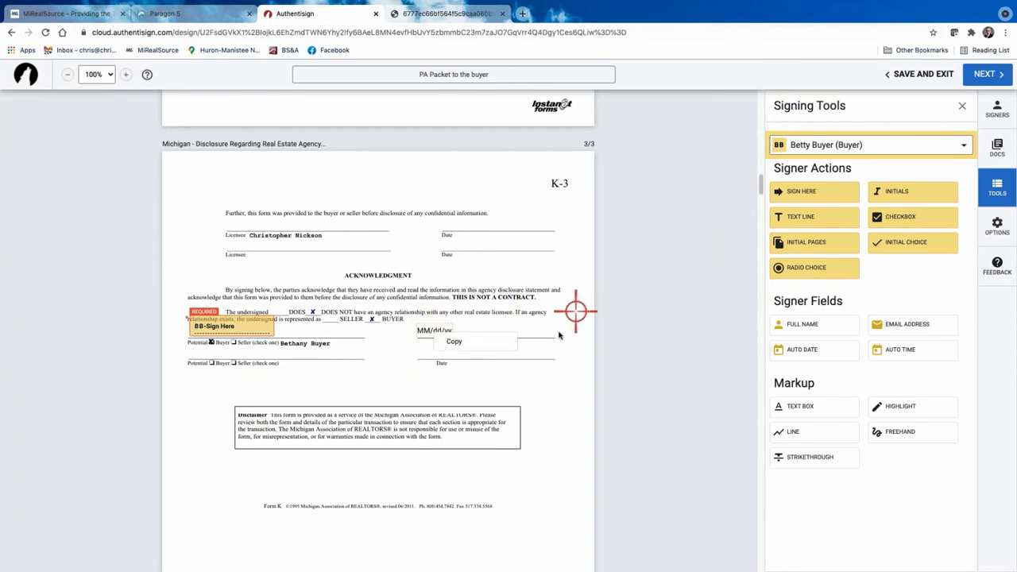
click(429, 329)
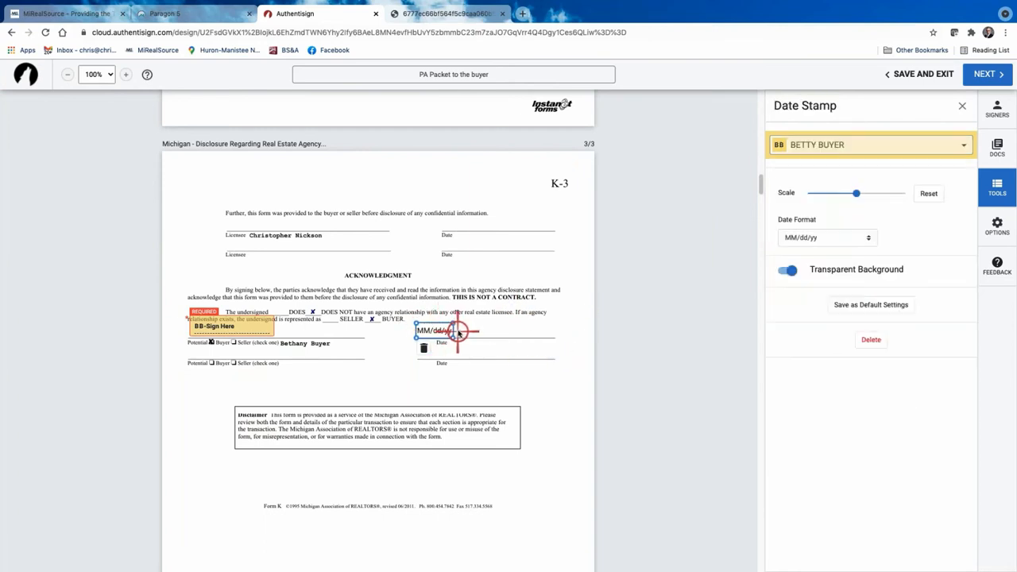
Delete the misplaced date and add an MM/dd/yy Auto Date on the buyer's Date line.
click(877, 340)
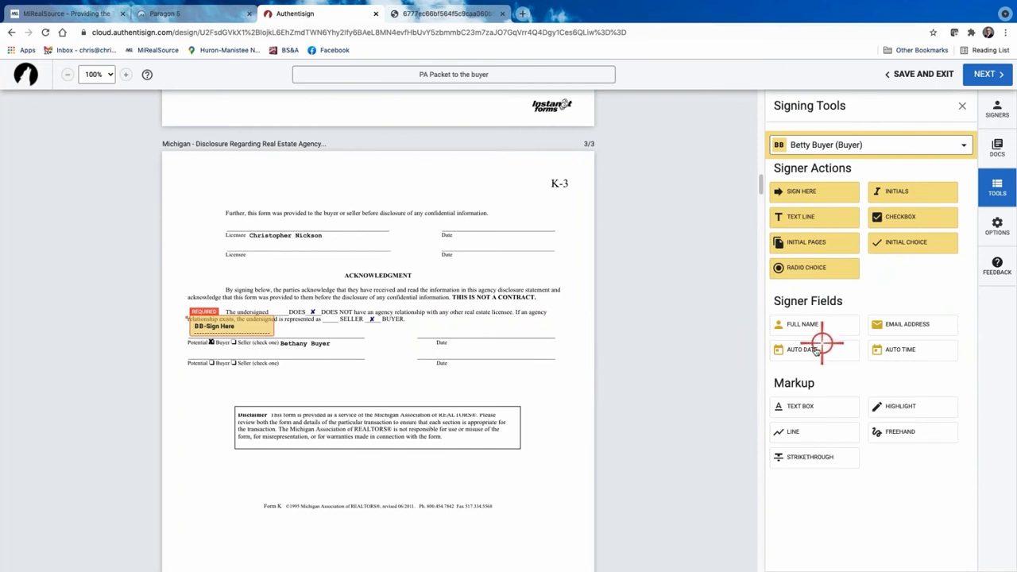
drag(816, 350, 416, 322)
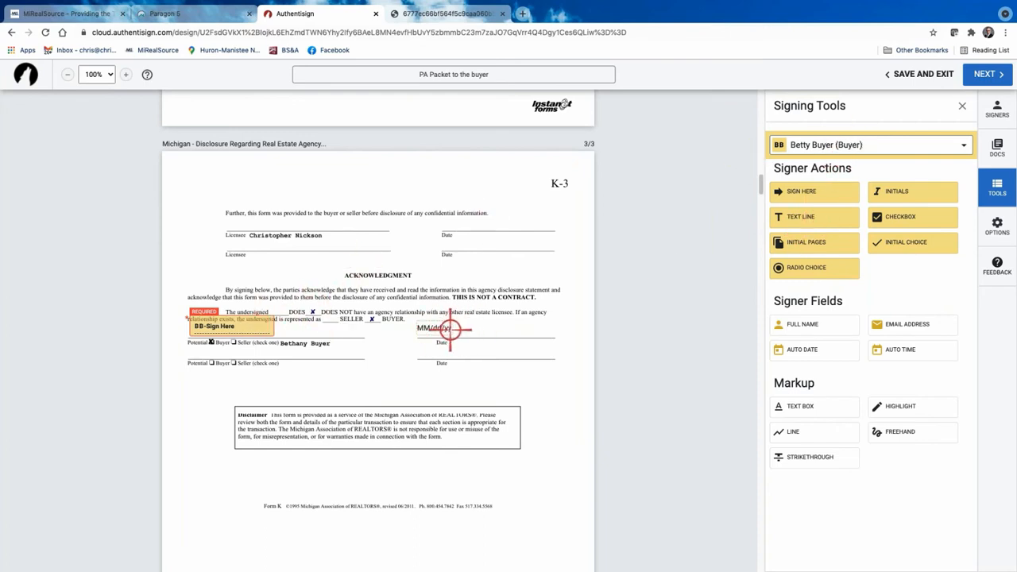
scroll(403, 351, down, 1)
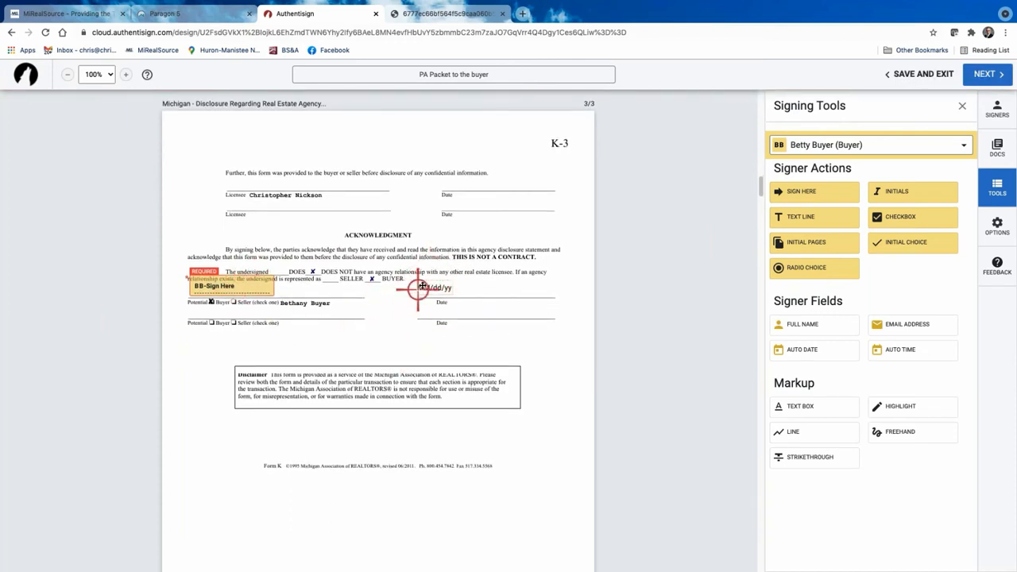
scroll(438, 291, down, 1)
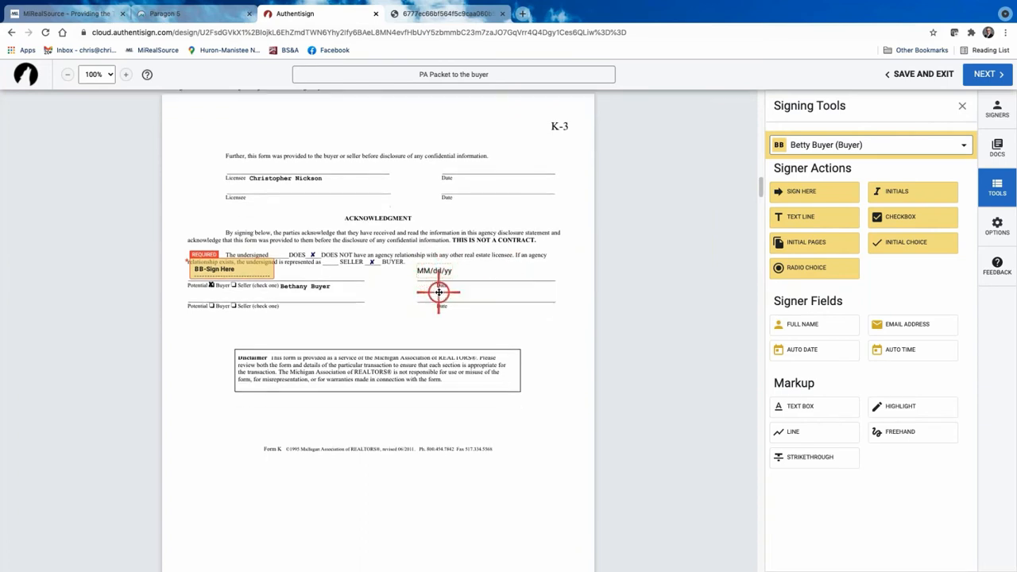
Scroll down to bring the Addendum/Amendment page into view.
scroll(420, 325, up, 5)
scroll(419, 322, down, 5)
scroll(205, 334, up, 1)
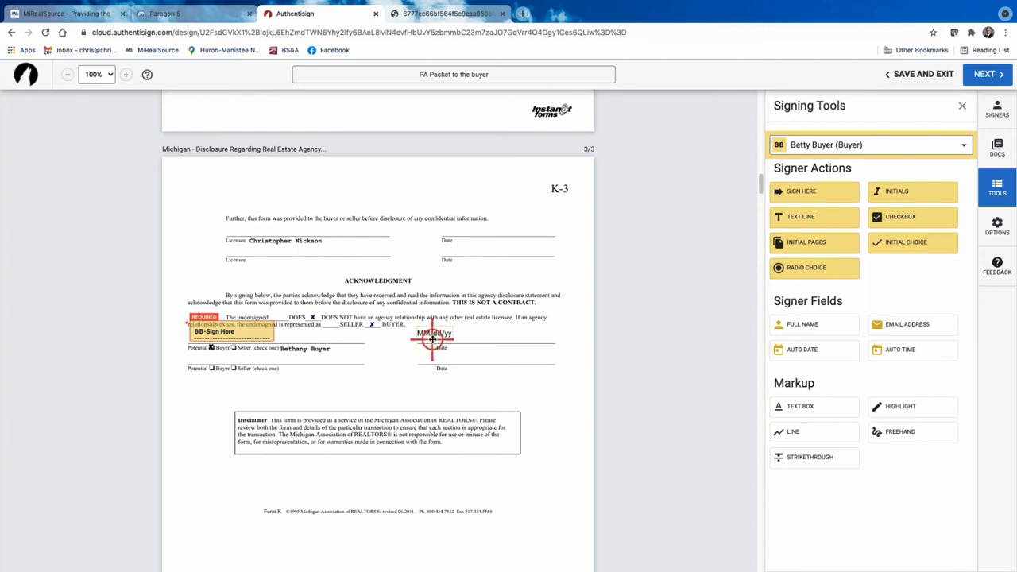
scroll(459, 386, down, 1)
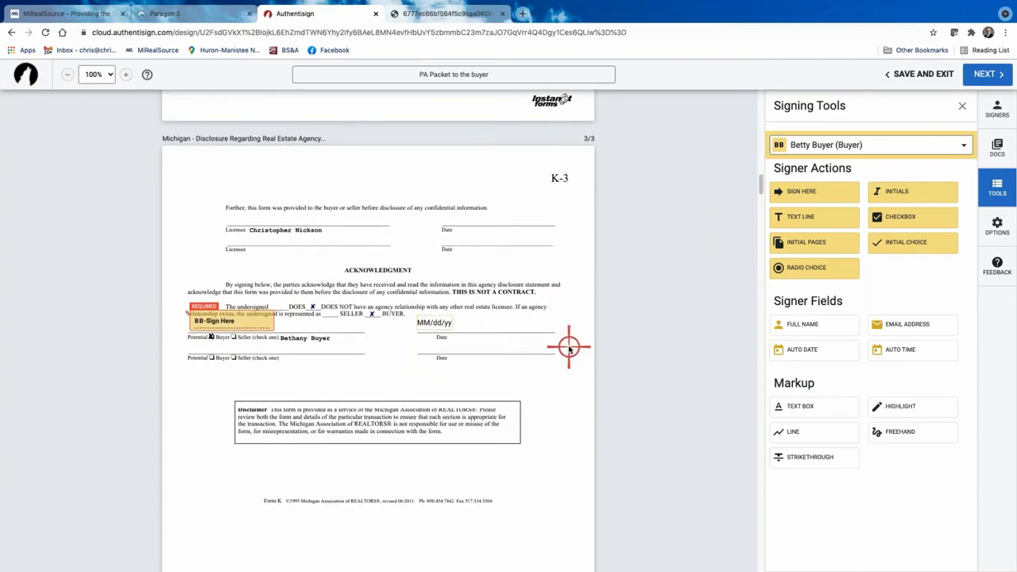
scroll(568, 347, down, 3)
scroll(567, 361, up, 5)
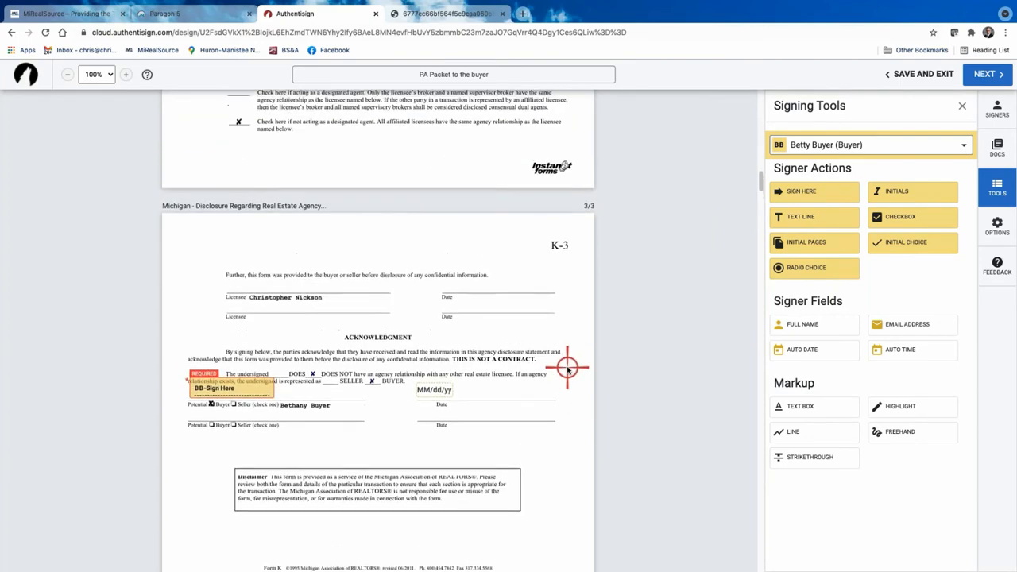
scroll(567, 367, down, 15)
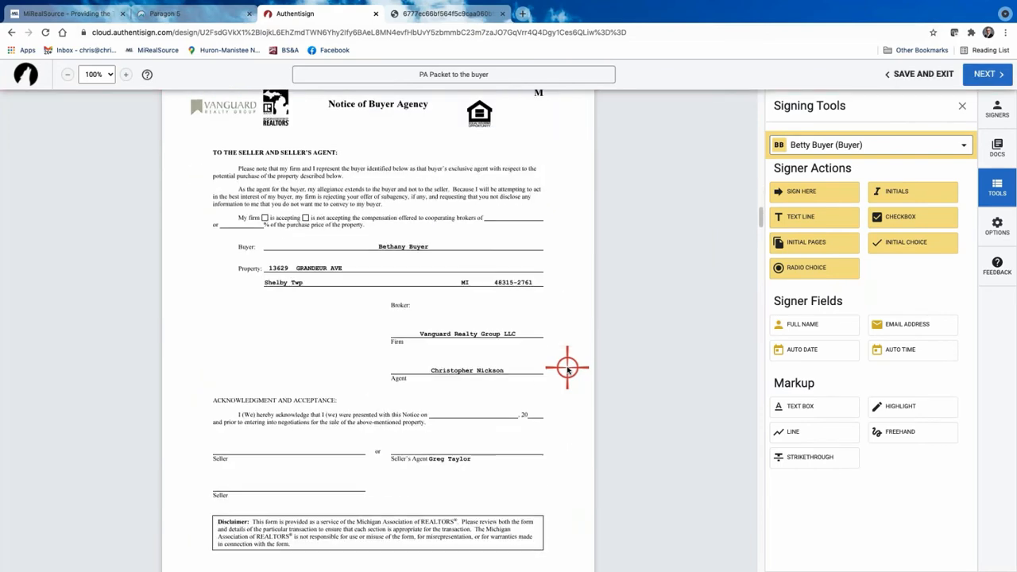
scroll(567, 368, up, 1)
scroll(567, 368, down, 20)
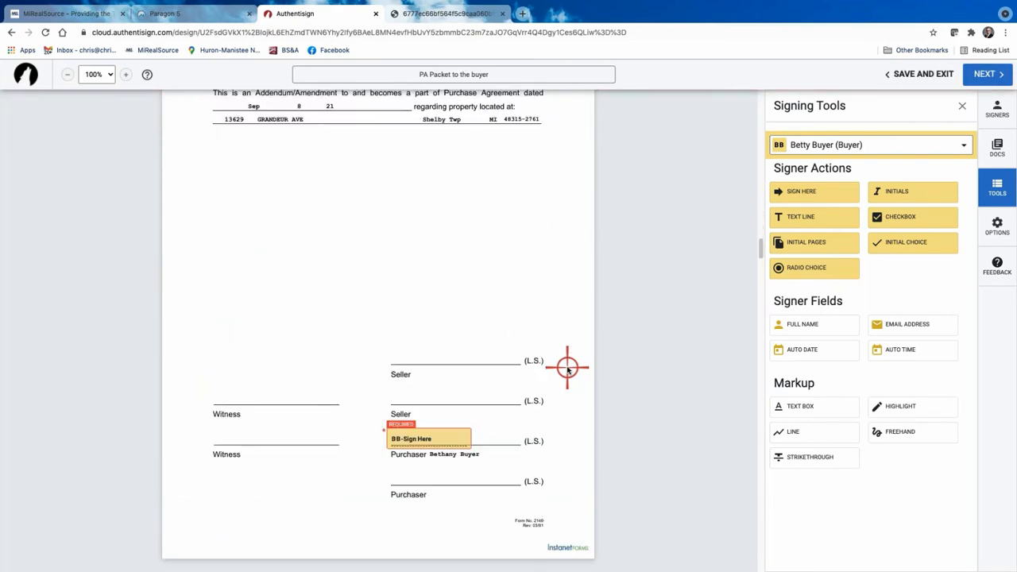
scroll(567, 368, up, 2)
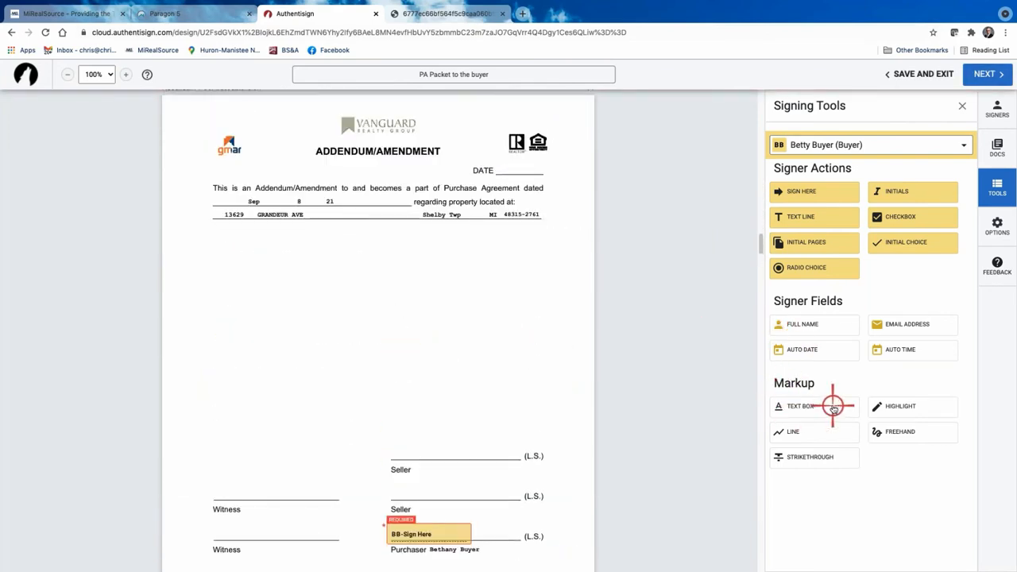
Add a text box reading 'Ths is text bxox.' under the property address and view its 14-pt Arial settings.
click(796, 406)
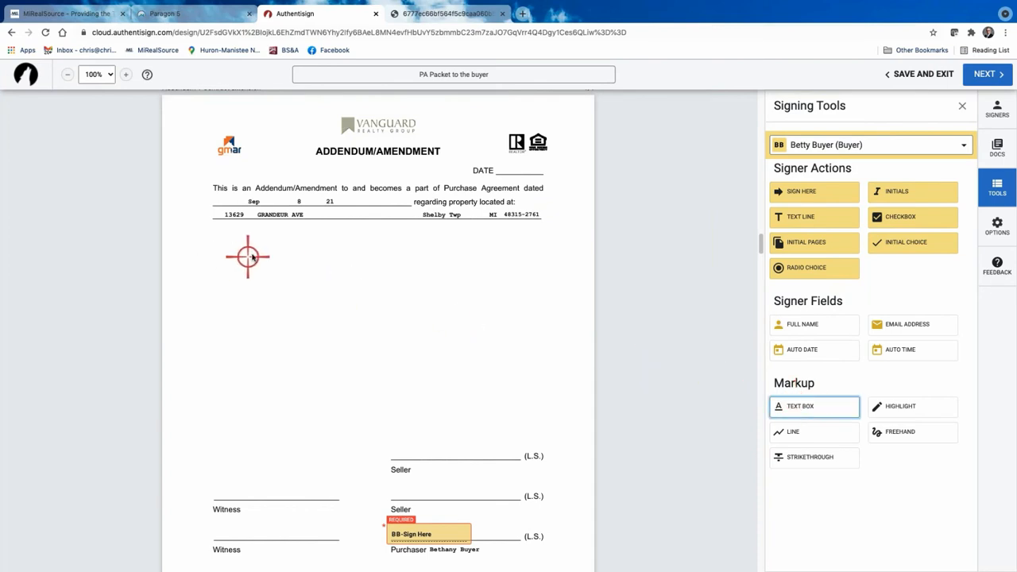
click(217, 229)
click(352, 301)
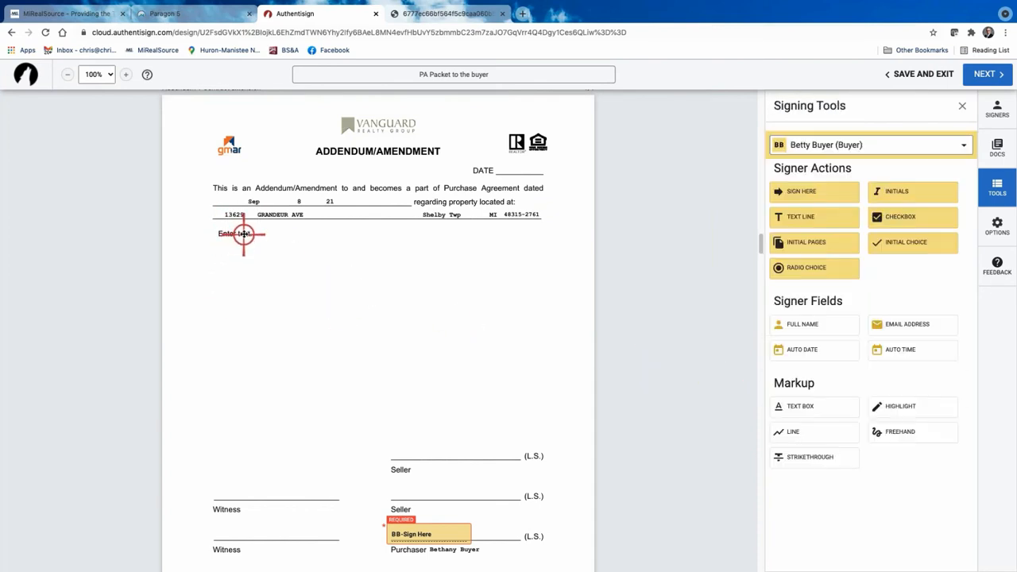
click(245, 232)
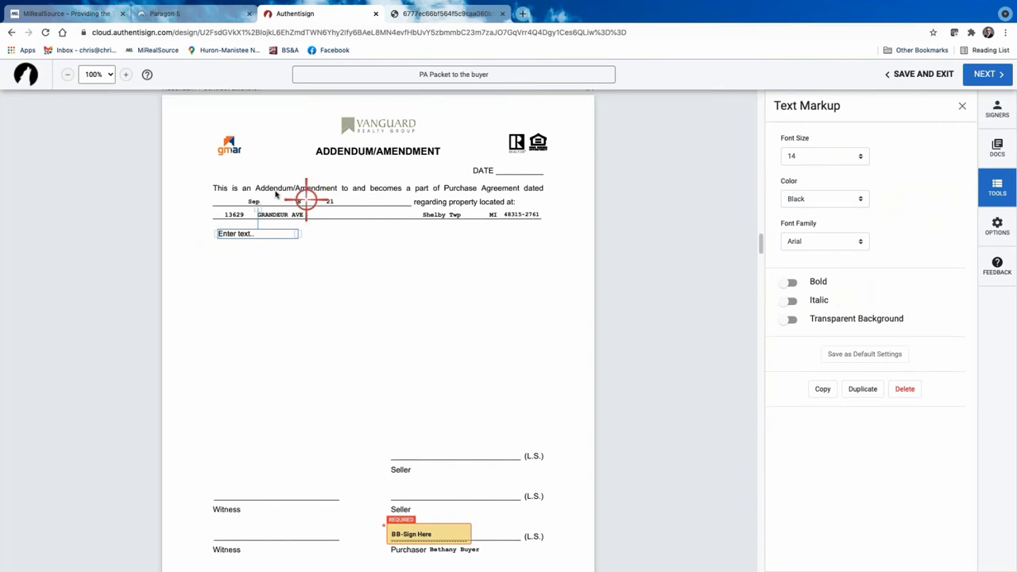
click(251, 233)
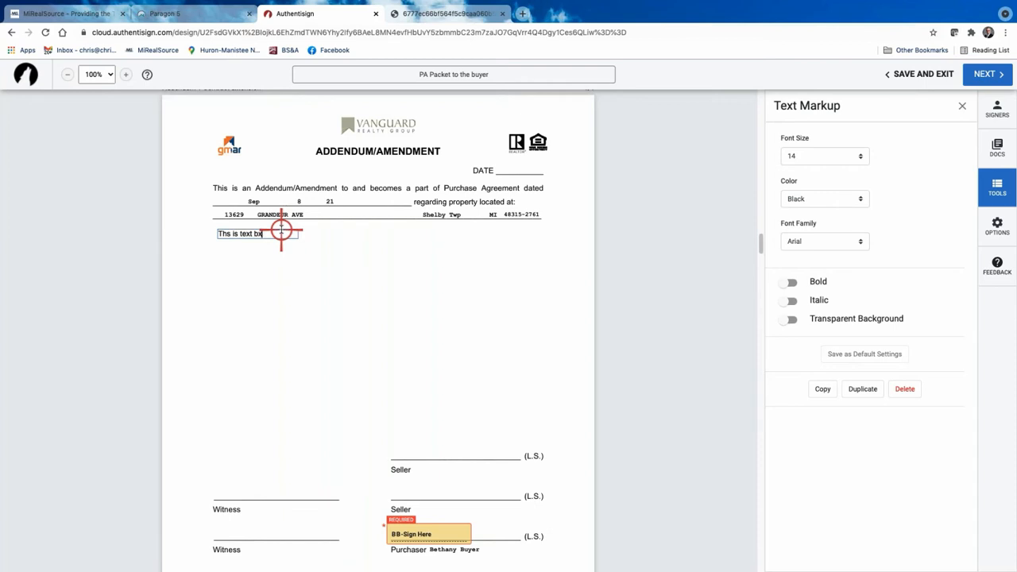
click(320, 259)
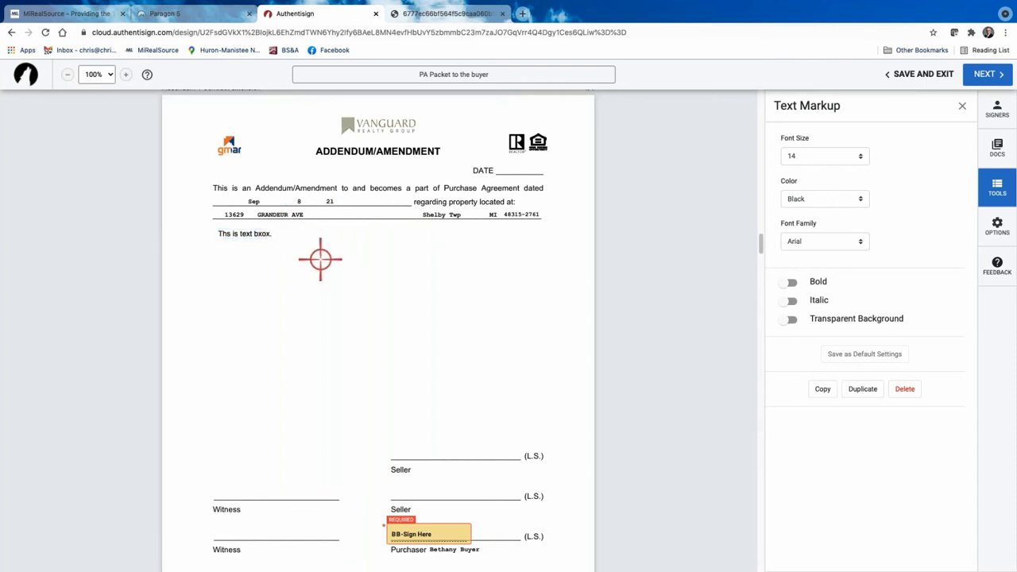
click(250, 233)
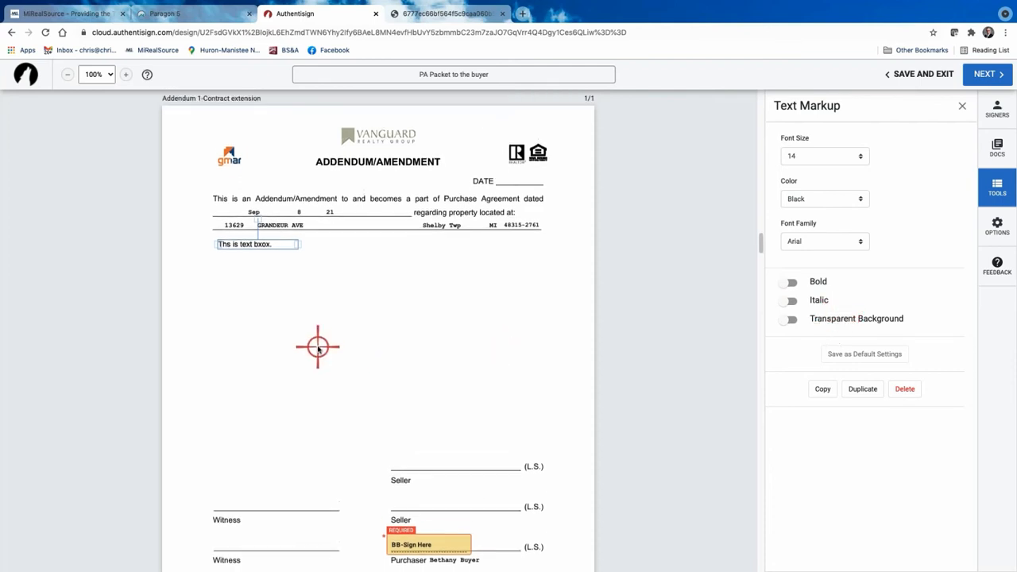
scroll(317, 345, down, 2)
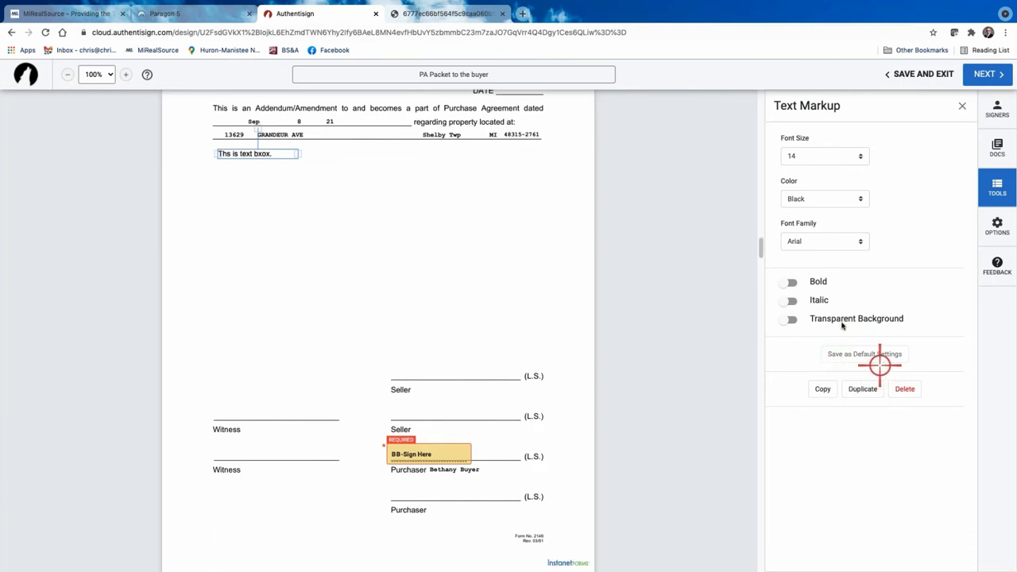
Close Text Markup, then place and delete a buyer Full Name field under the Purchaser line.
click(962, 105)
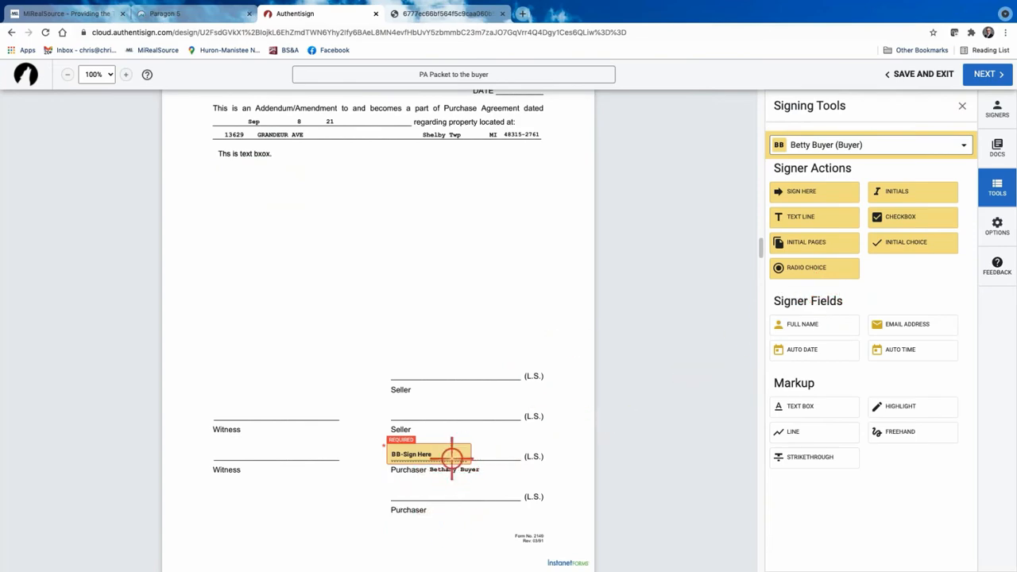
scroll(376, 461, down, 6)
scroll(377, 459, up, 4)
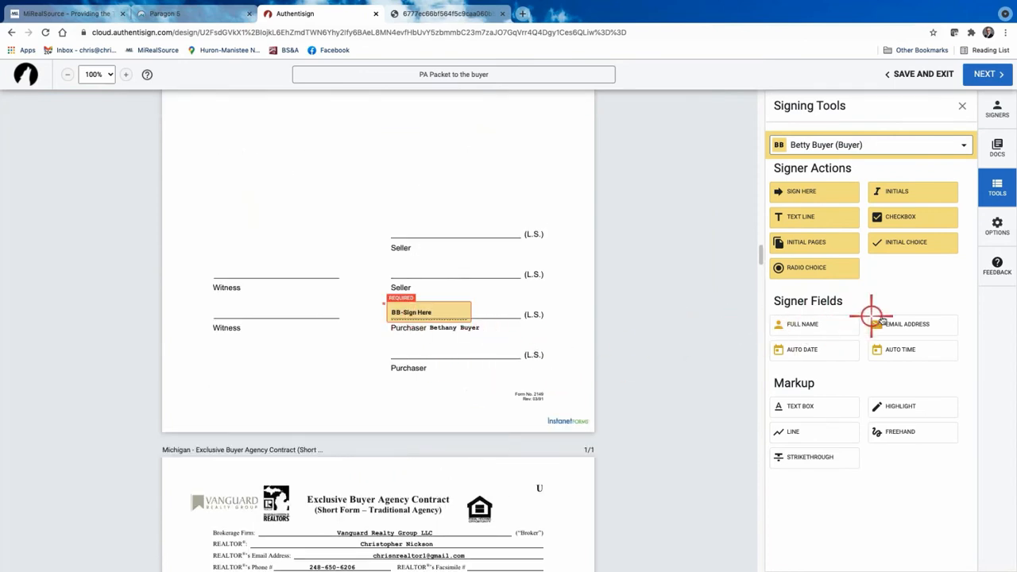
drag(813, 324, 394, 330)
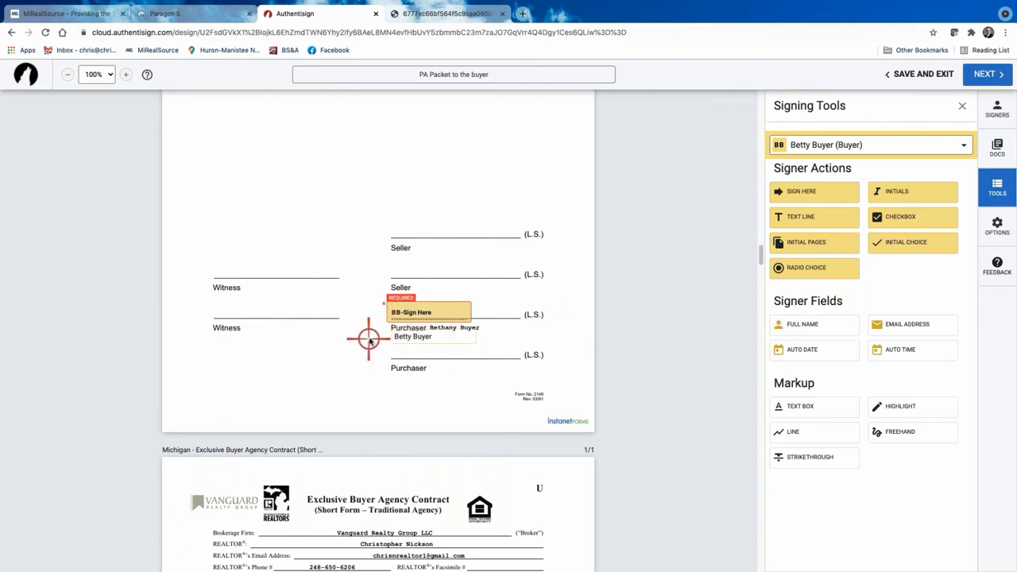
click(422, 335)
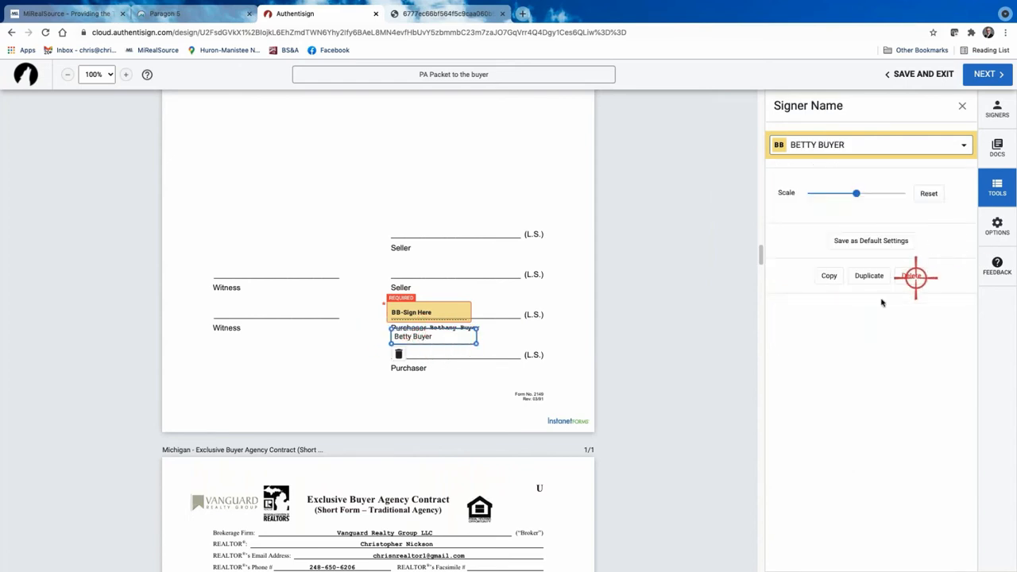
click(911, 276)
scroll(495, 421, down, 5)
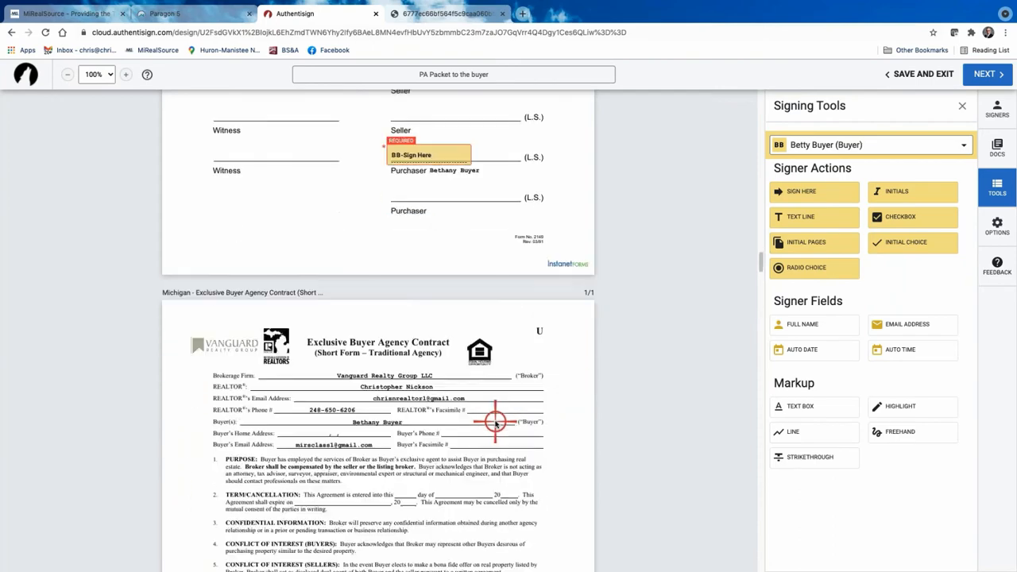
Add an MM/dd/yy auto-date on the buyer's Date line, then make the selling agent the active signer.
scroll(495, 423, down, 1)
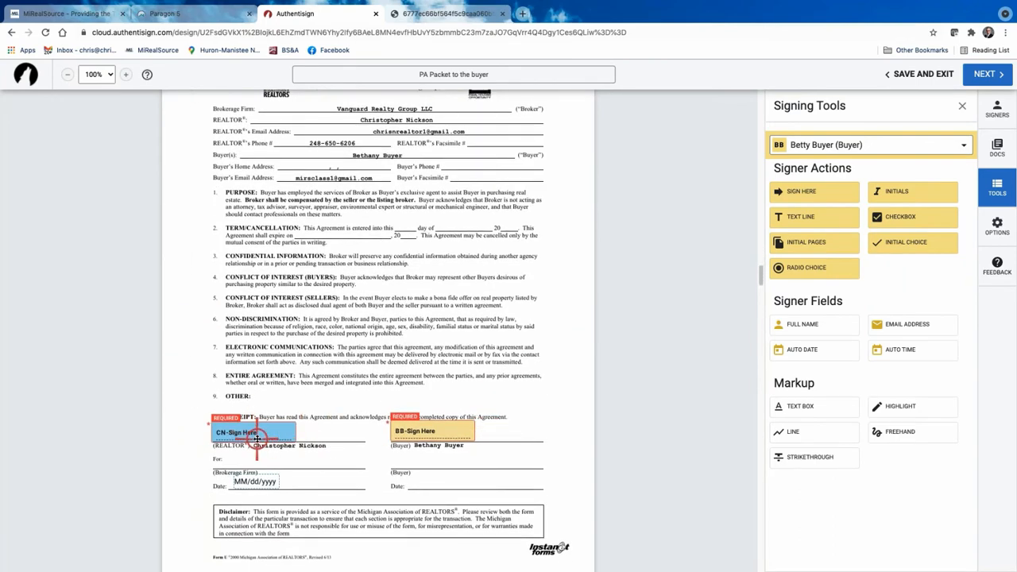
scroll(270, 430, down, 1)
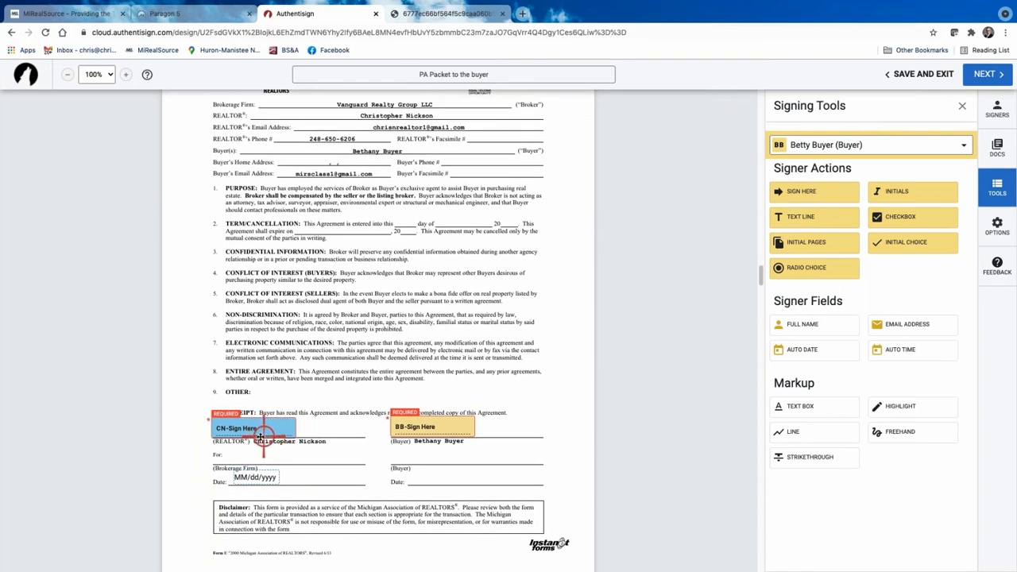
scroll(261, 435, down, 1)
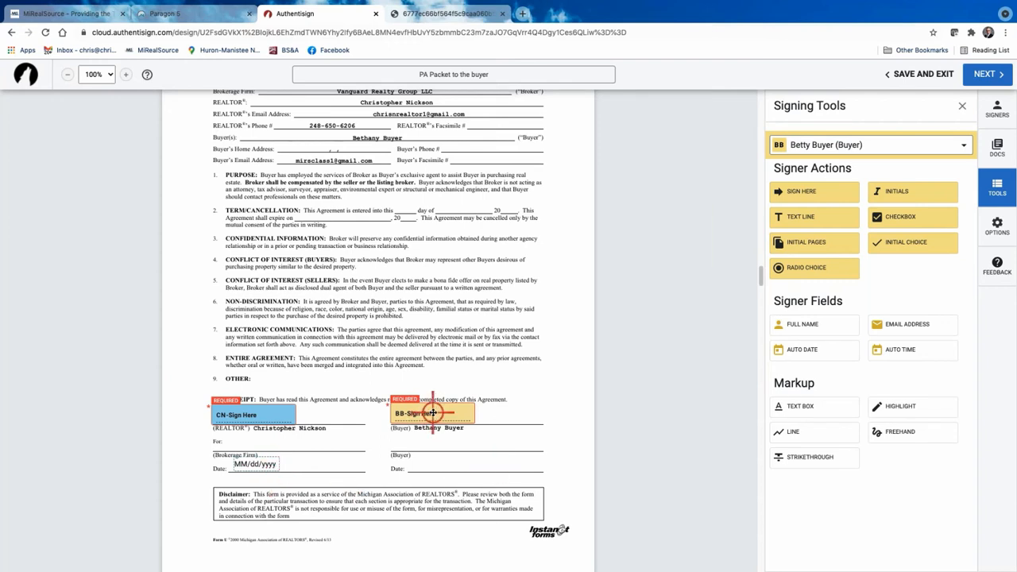
click(828, 347)
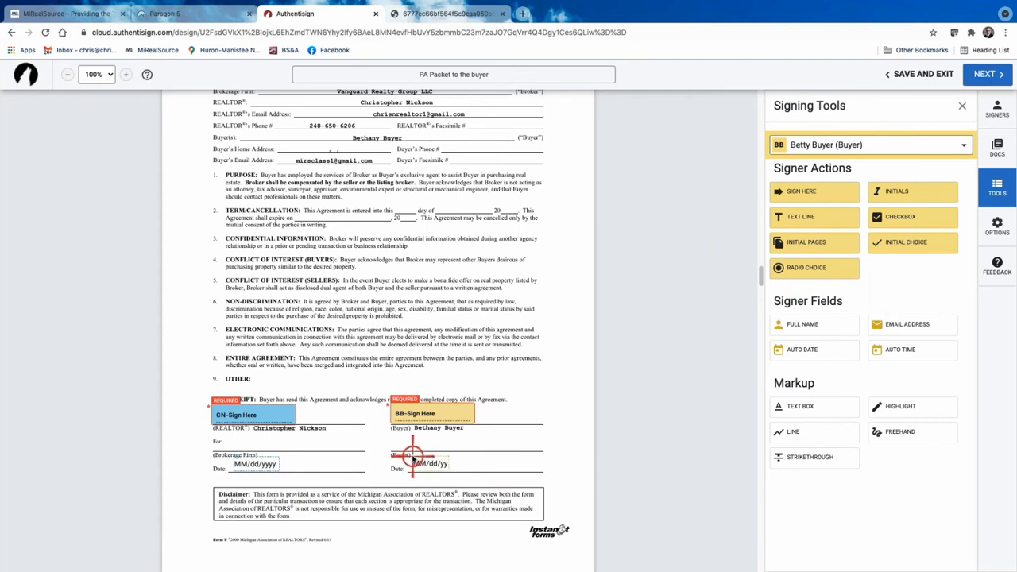
click(413, 458)
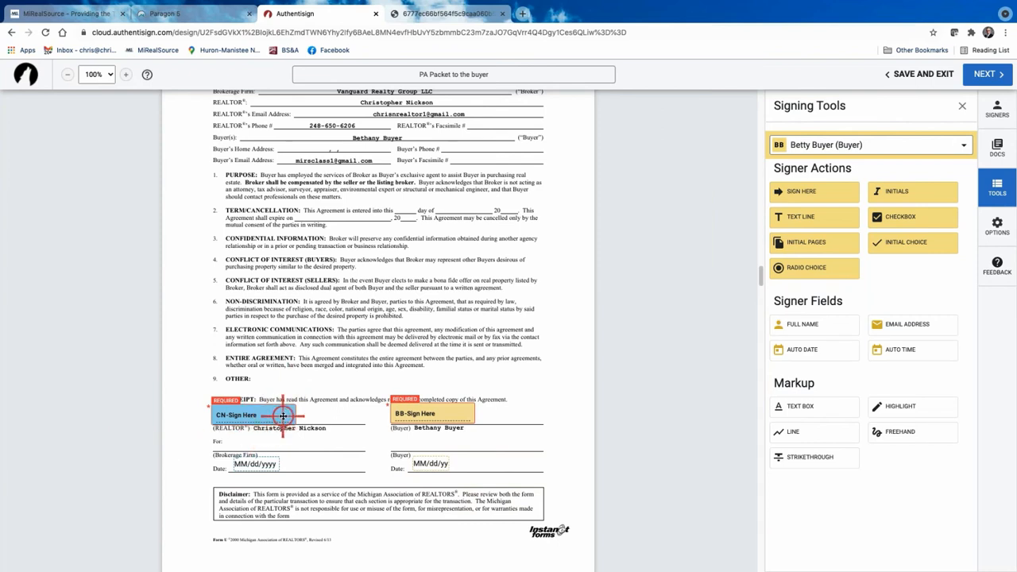
click(963, 145)
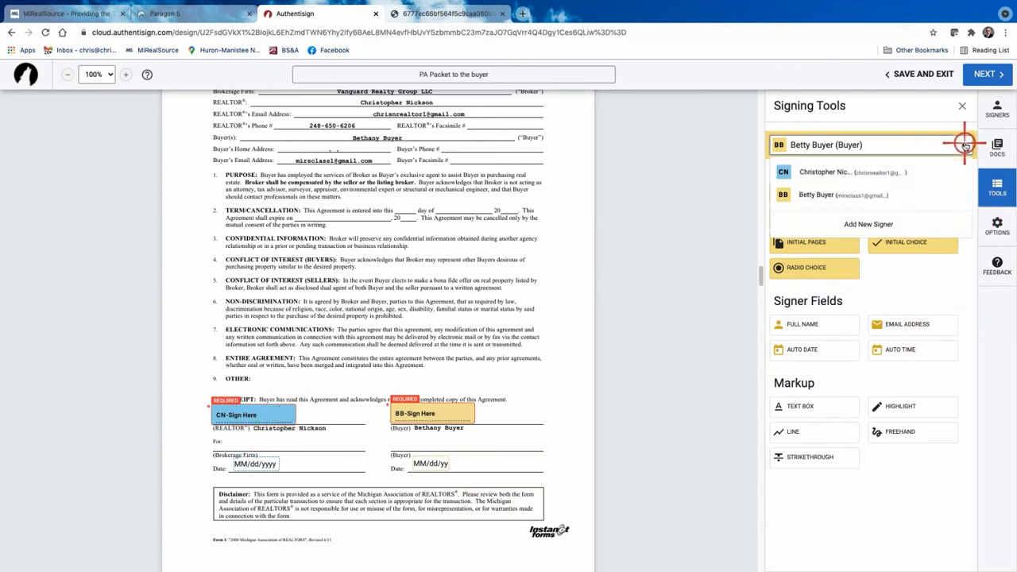
click(875, 175)
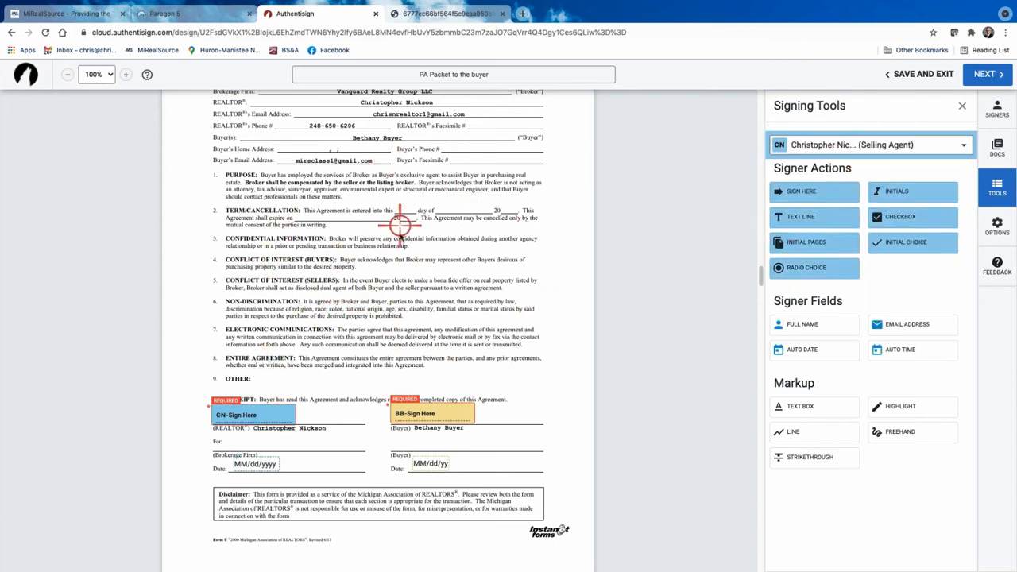
Switch the signer to the buyer and place buyer initials on page 1's Buyer's Initials line.
scroll(400, 277, down, 5)
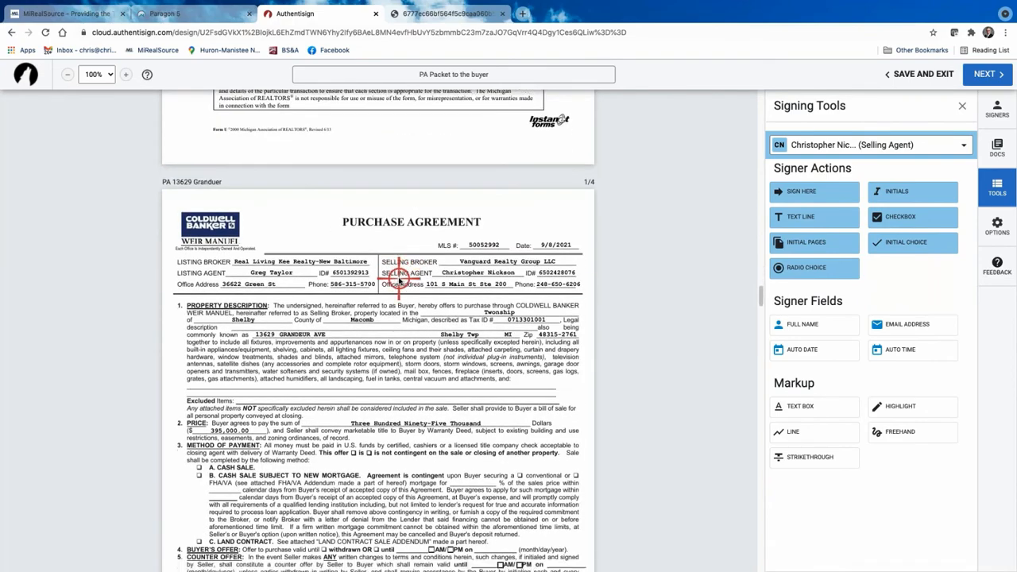
scroll(400, 277, down, 1)
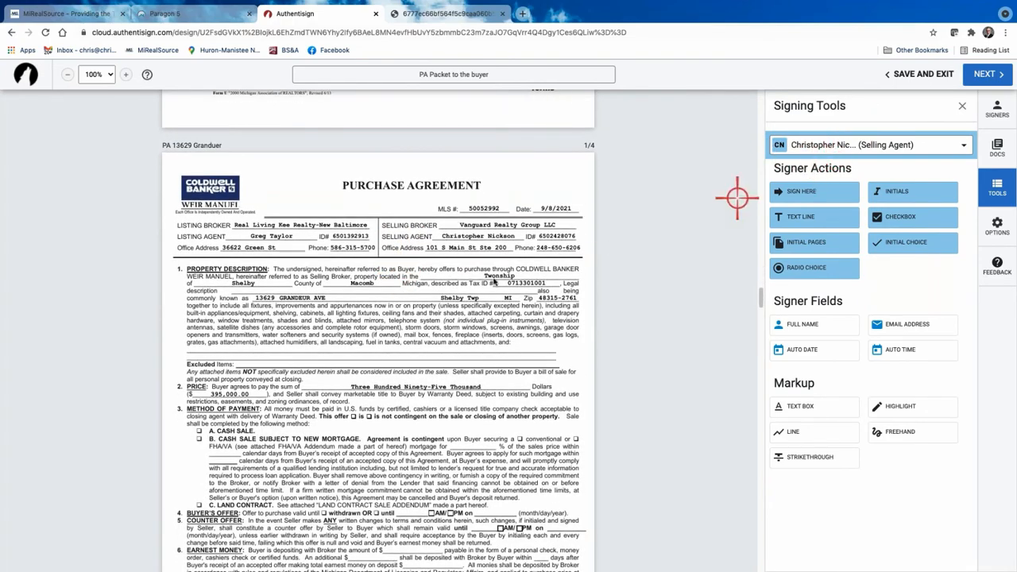
scroll(455, 318, down, 5)
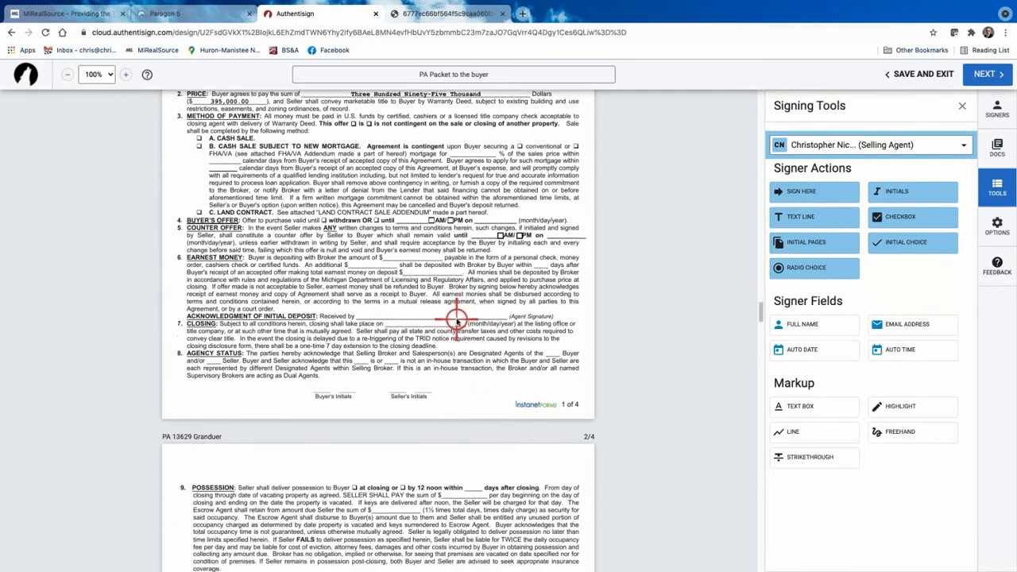
scroll(457, 314, up, 7)
scroll(458, 310, down, 11)
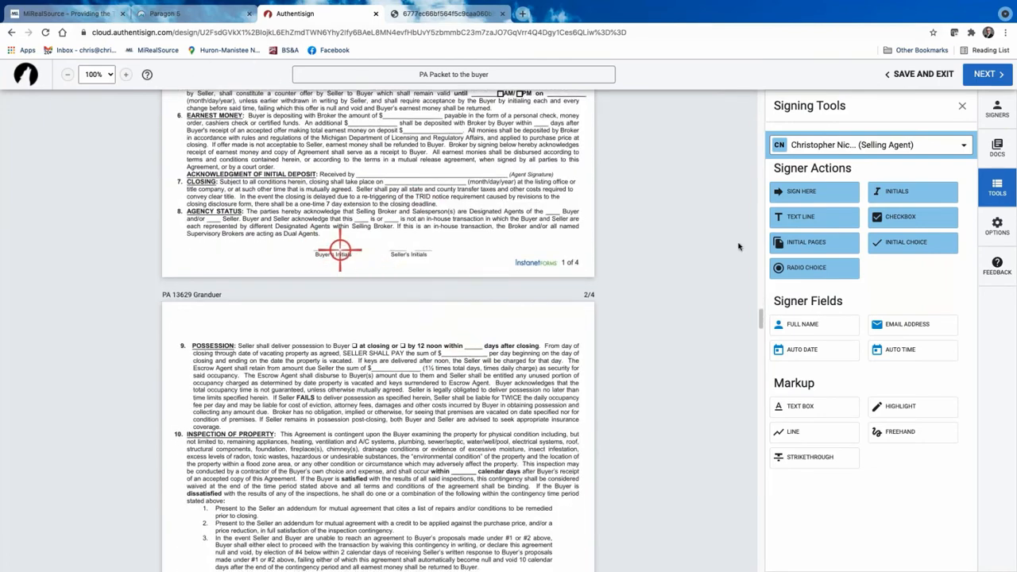
click(966, 145)
click(847, 197)
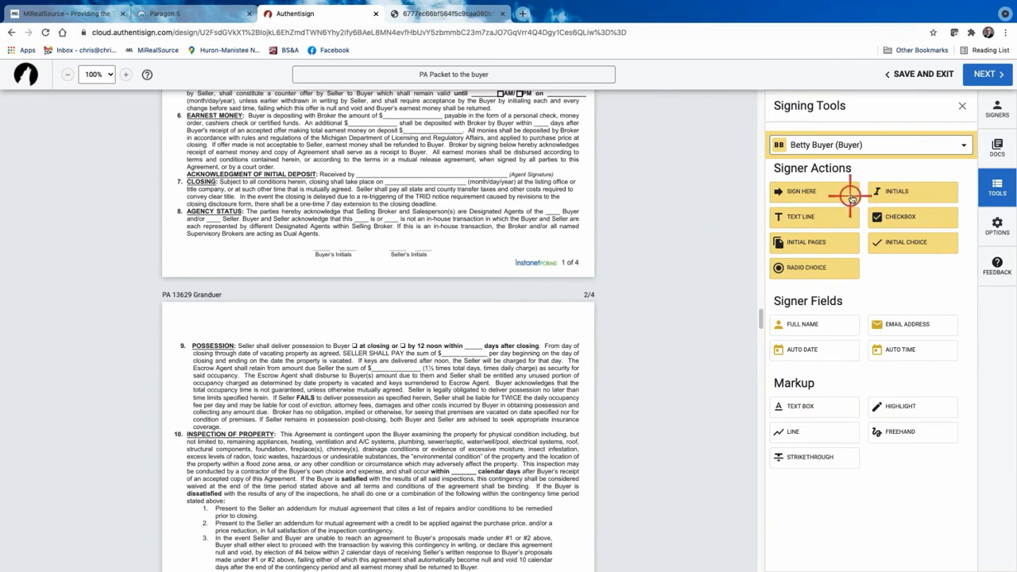
drag(897, 191, 316, 230)
Delete the date stamp auto-added beside the page 1 buyer initials.
scroll(520, 324, down, 1)
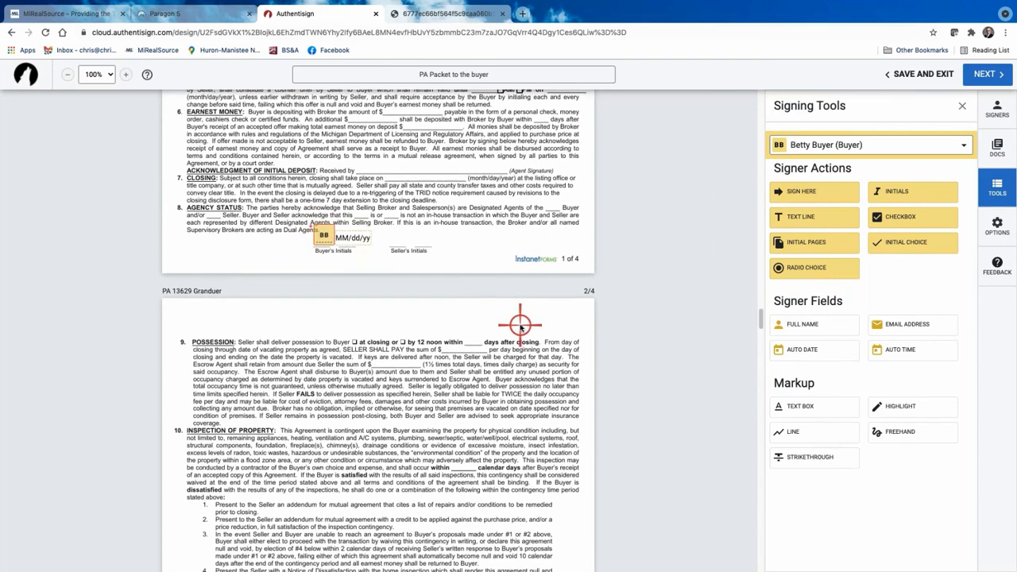
scroll(519, 324, down, 2)
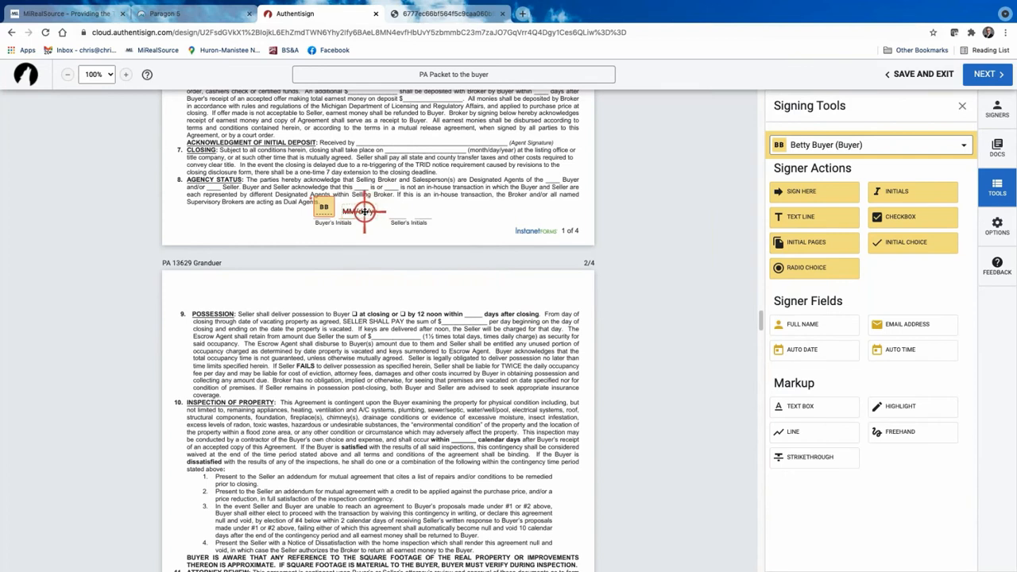
click(363, 211)
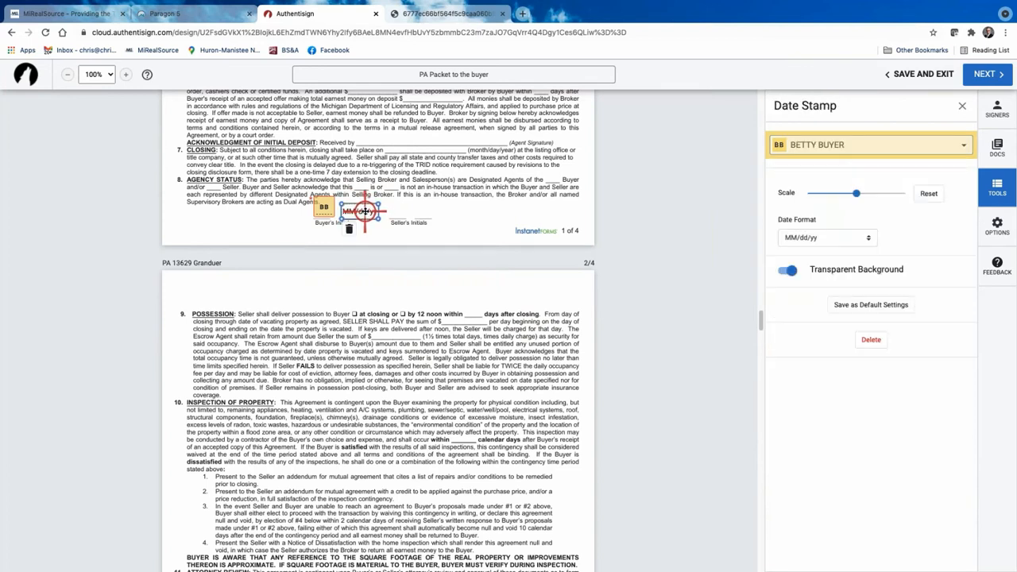
click(325, 208)
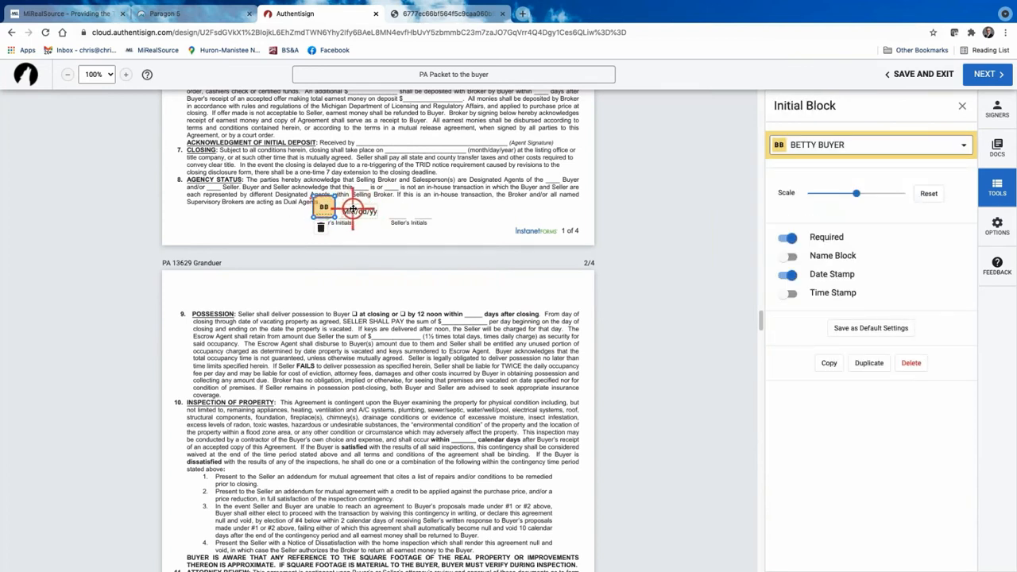
click(355, 210)
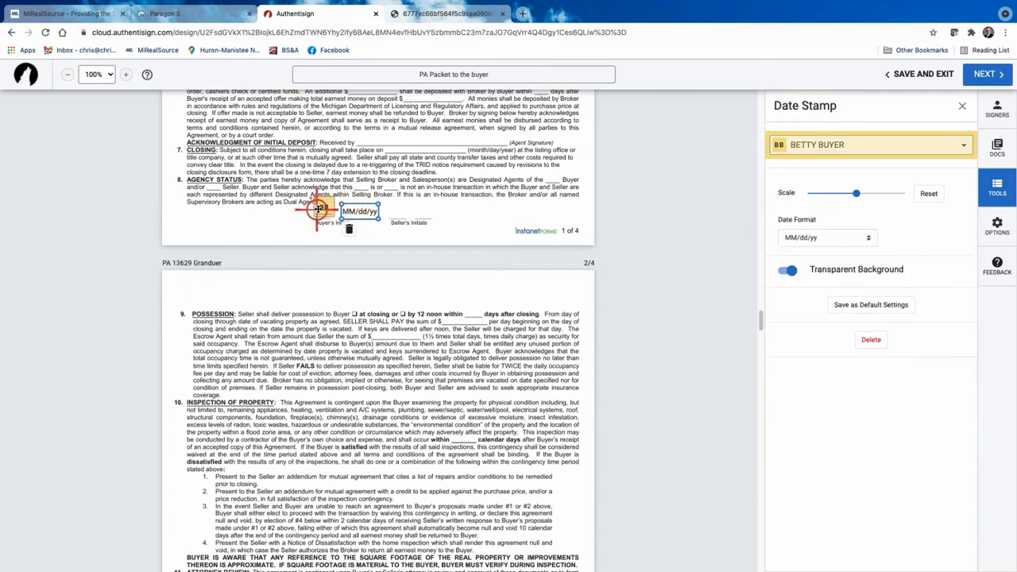
click(317, 208)
click(355, 210)
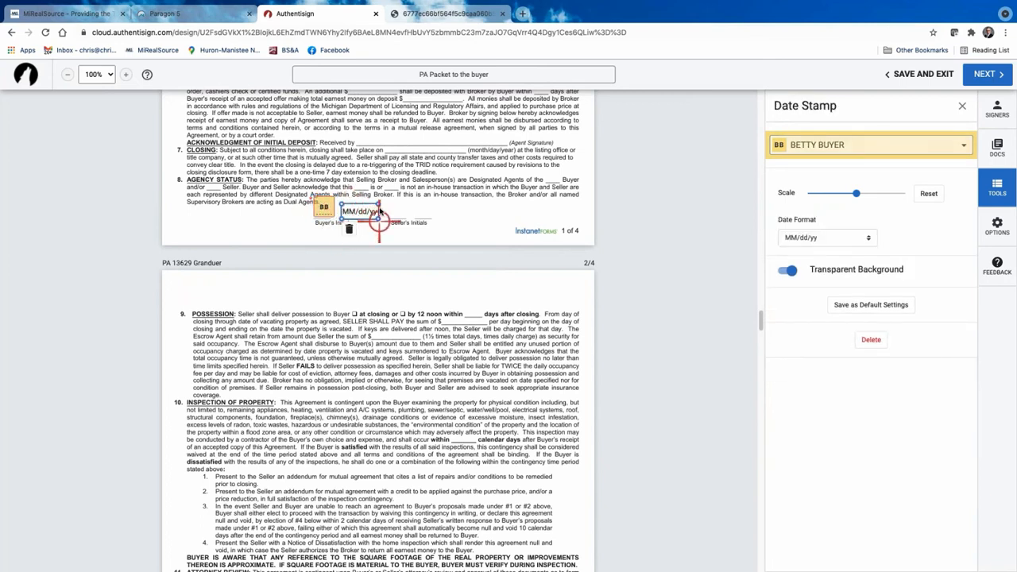
click(874, 341)
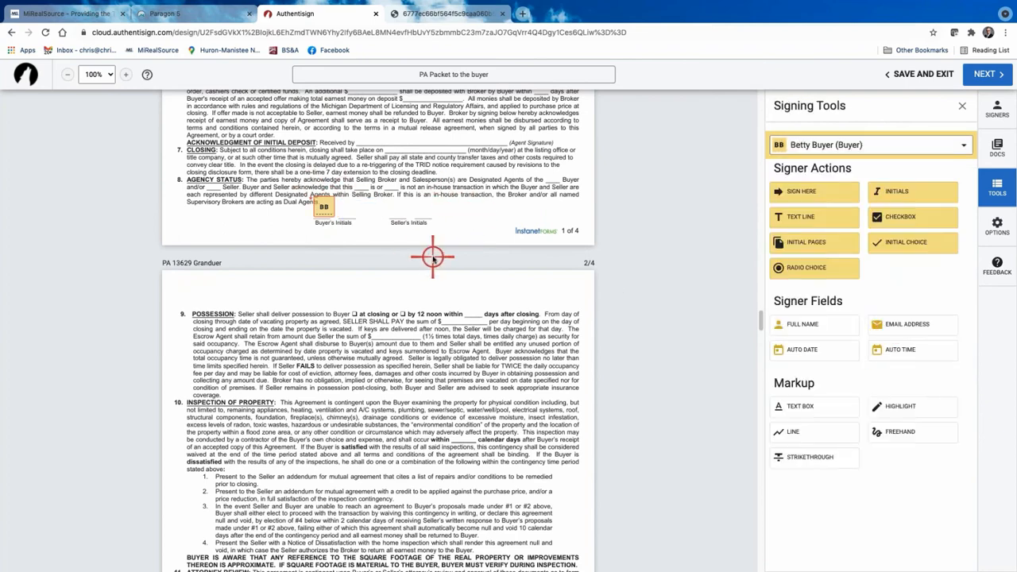
Place buyer initials on page 2's Buyer's Initials line and remove its added date.
scroll(433, 256, down, 5)
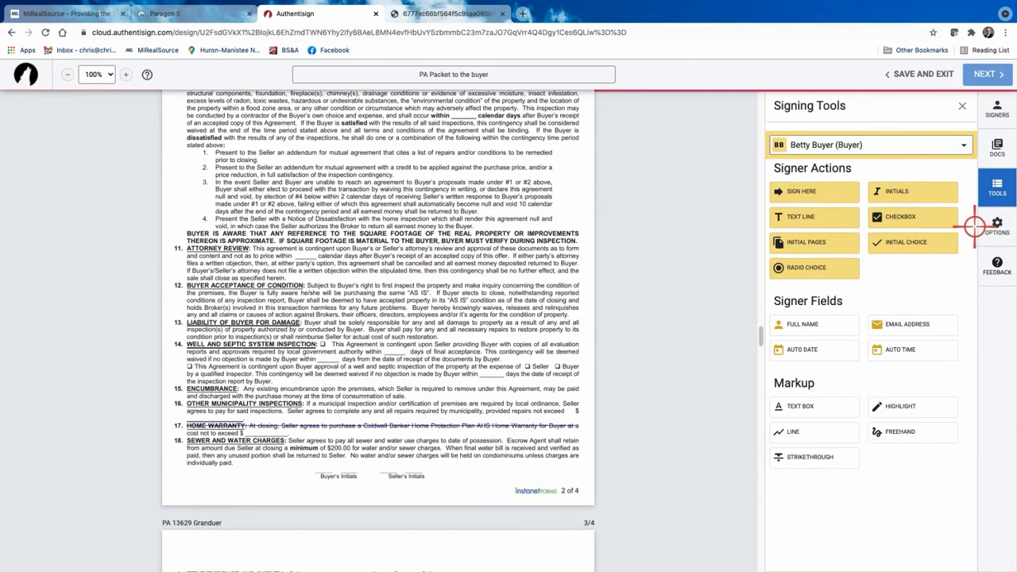
click(916, 189)
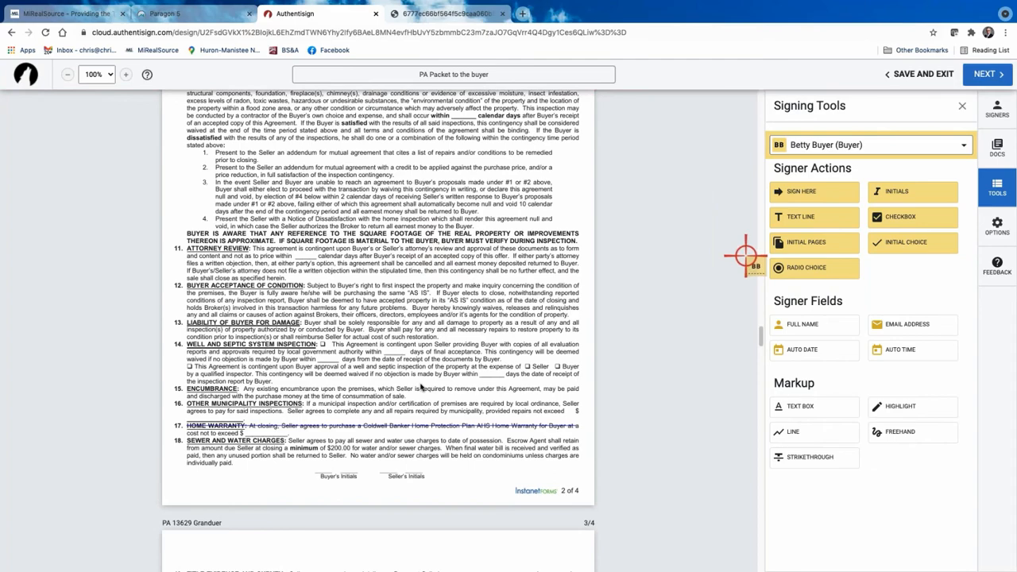
click(324, 455)
scroll(417, 431, down, 5)
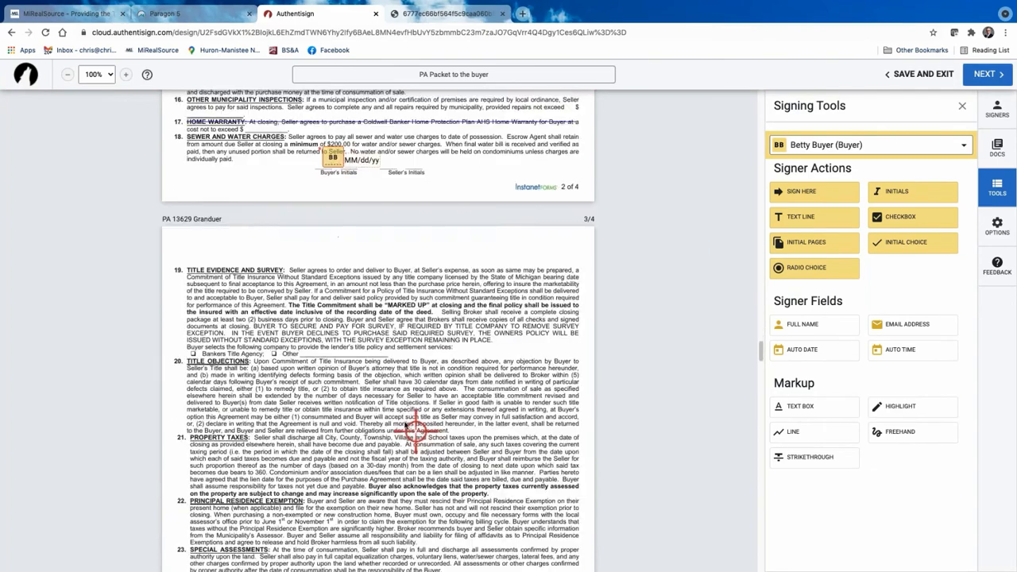
scroll(386, 363, up, 1)
click(357, 220)
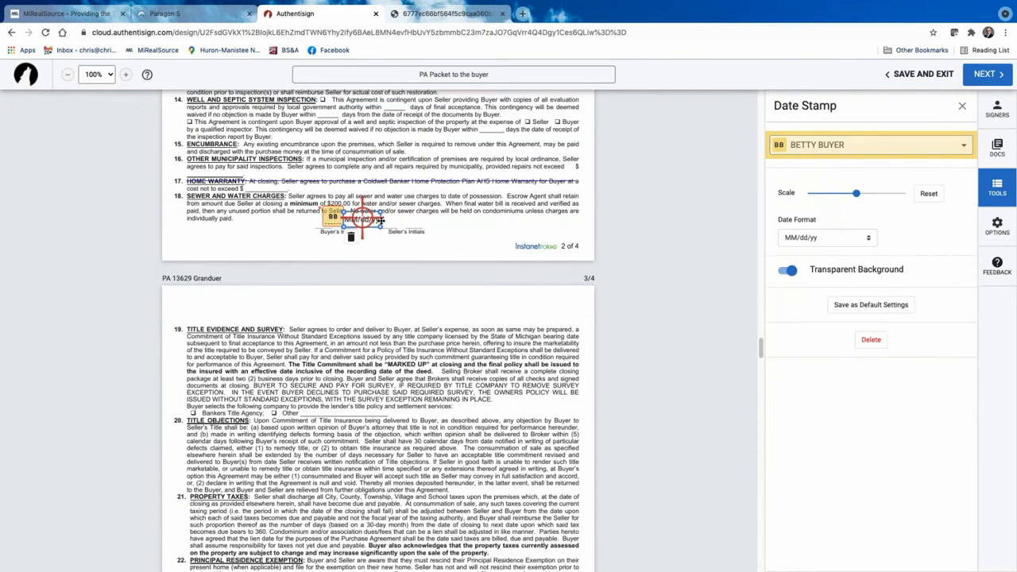
click(880, 340)
Place buyer initials on page 3's Buyer's Initials line and save these field settings as default.
scroll(393, 374, down, 3)
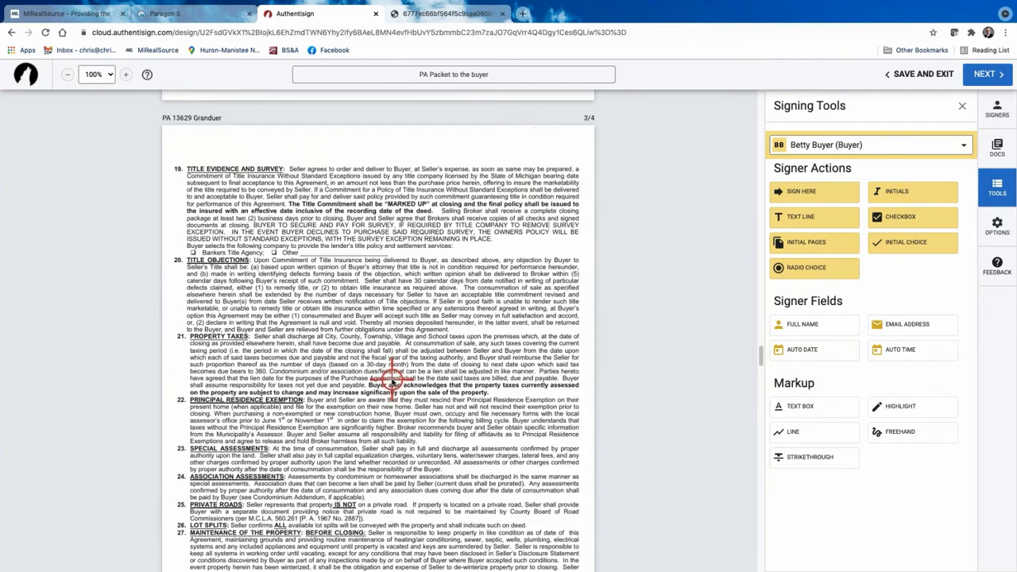
scroll(391, 380, down, 4)
click(898, 194)
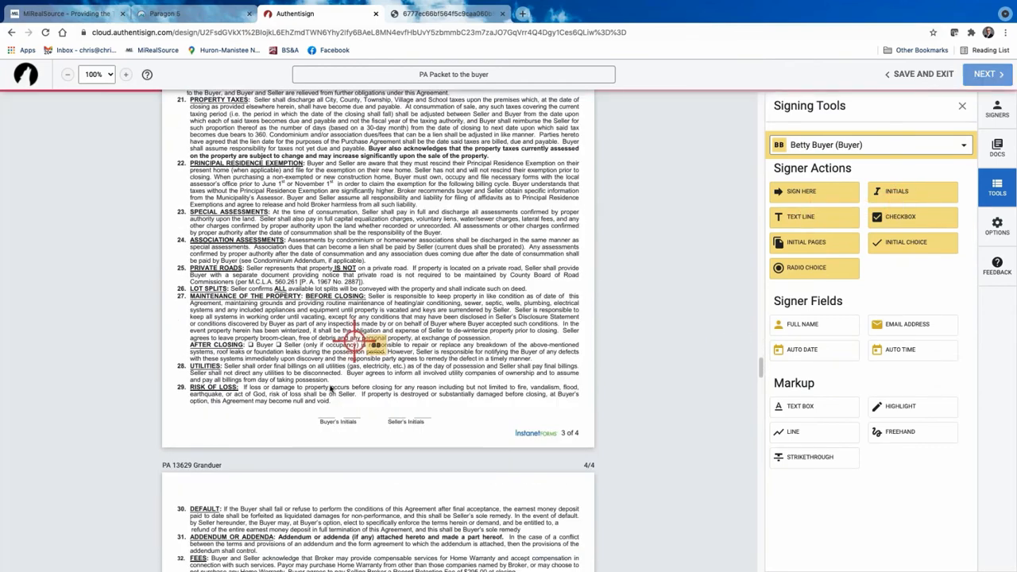
click(332, 407)
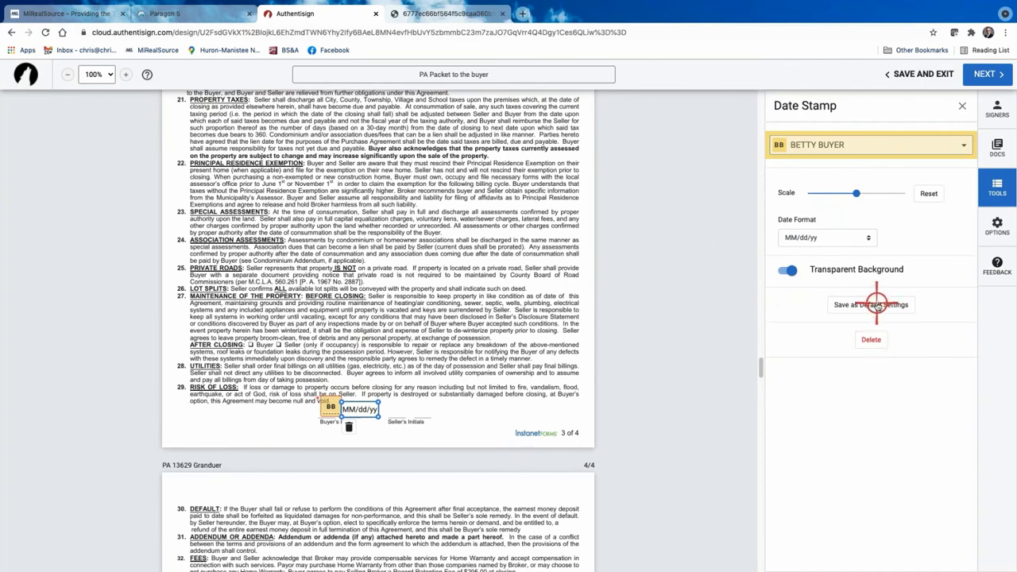
click(874, 304)
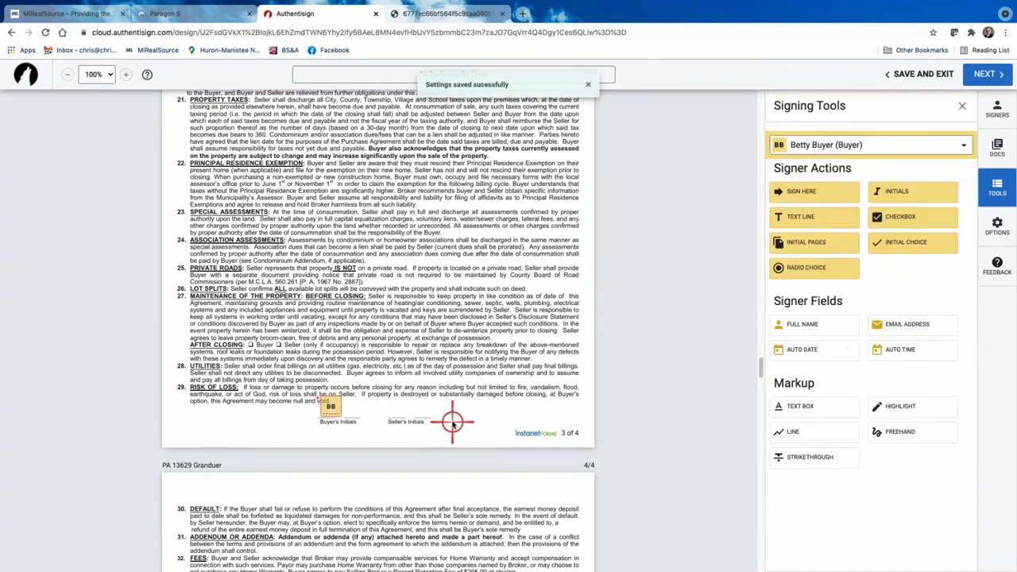
scroll(451, 421, down, 2)
scroll(452, 421, down, 5)
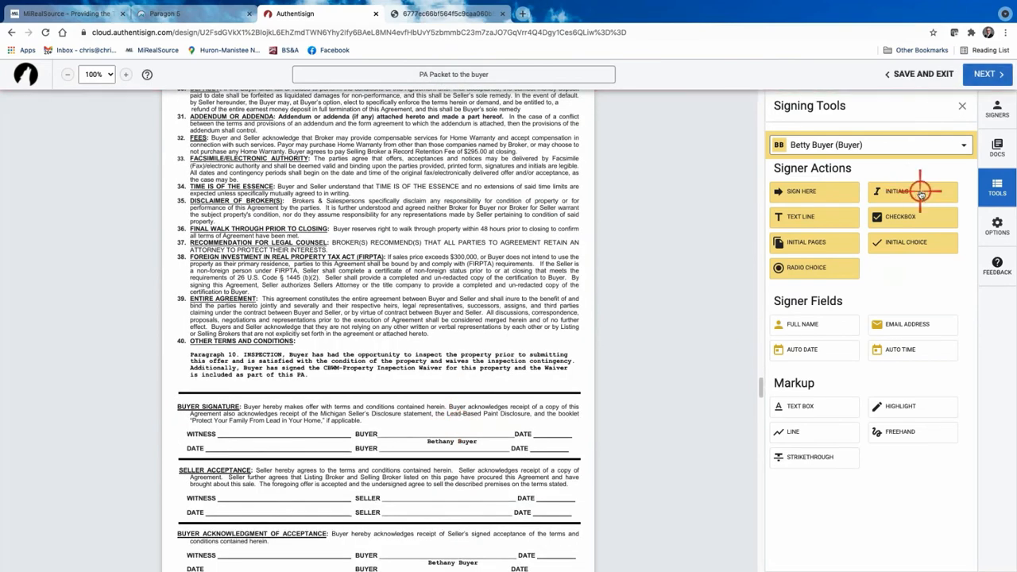
mouse_move(920, 190)
mouse_down()
mouse_move(340, 347)
mouse_move(381, 390)
mouse_move(390, 378)
mouse_up()
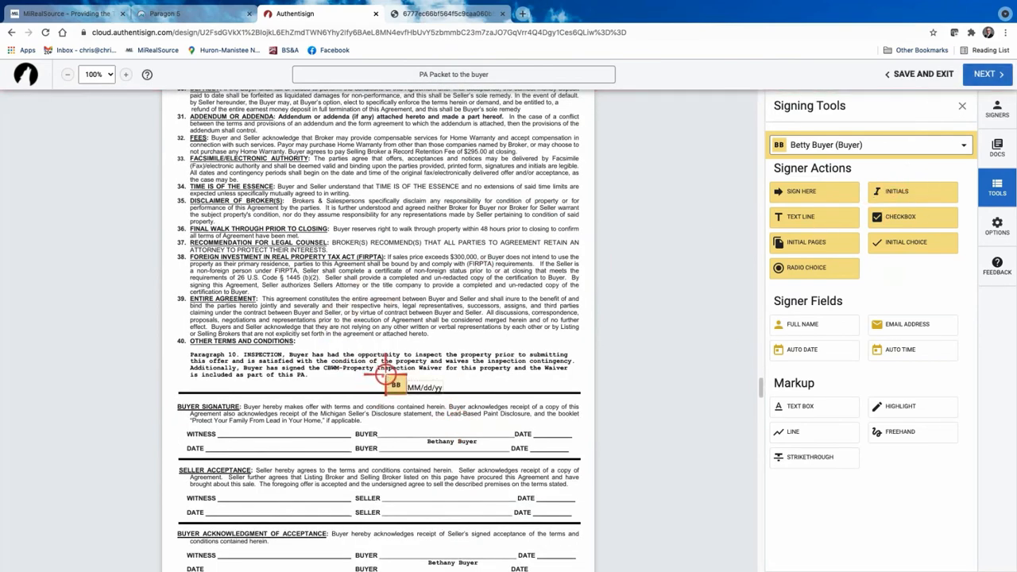
click(423, 390)
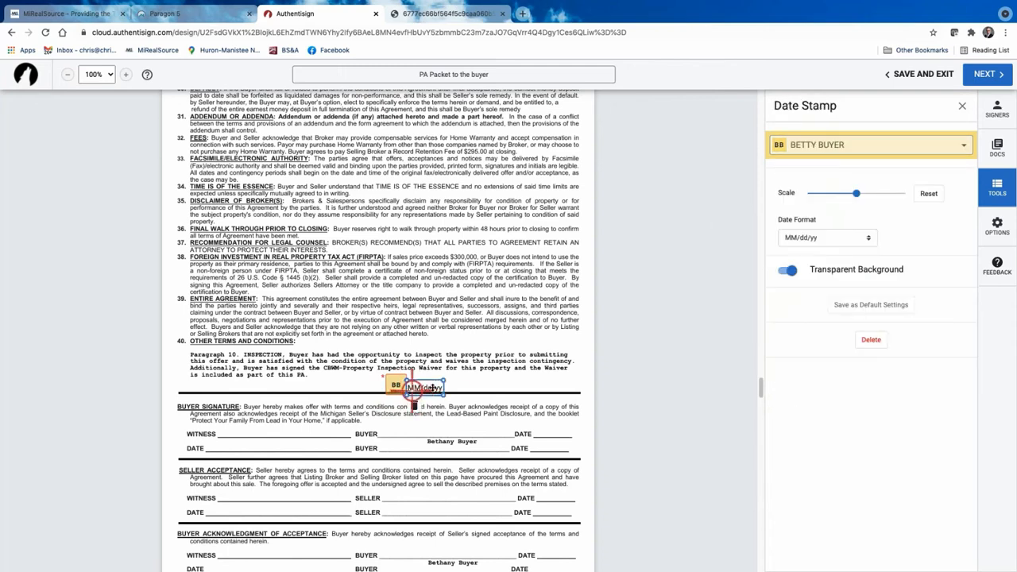
click(862, 340)
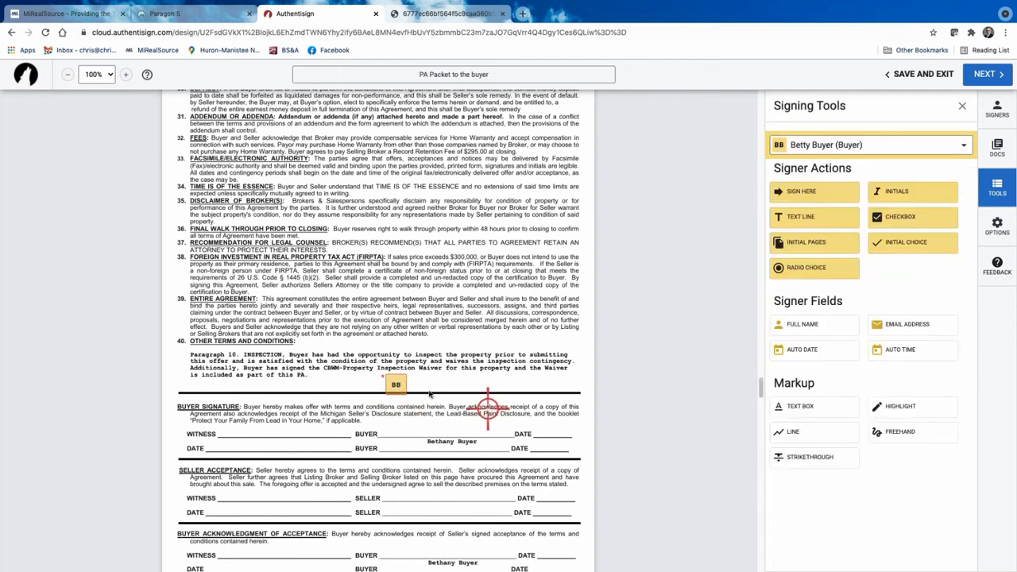
click(400, 384)
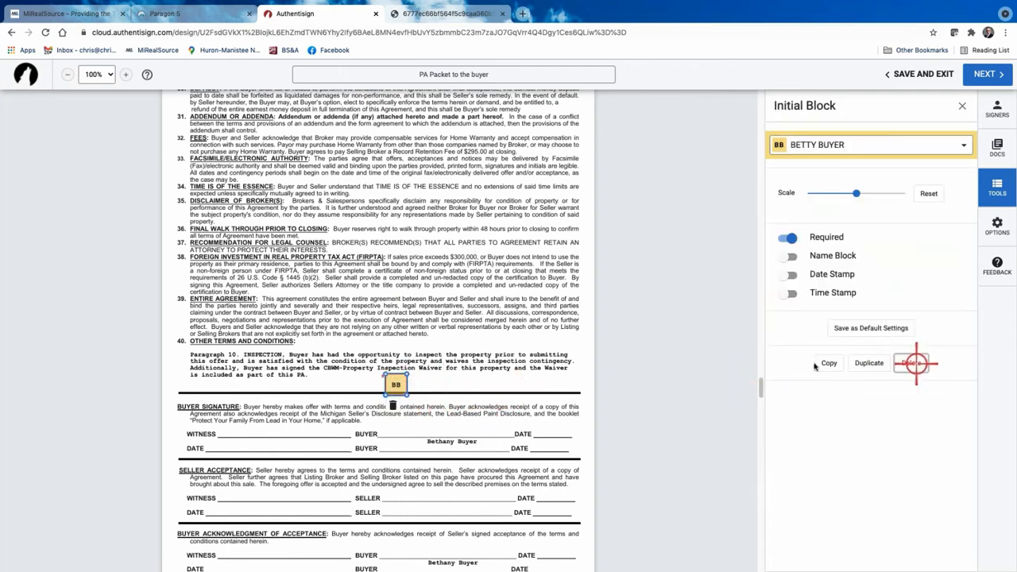
click(912, 360)
scroll(529, 417, down, 4)
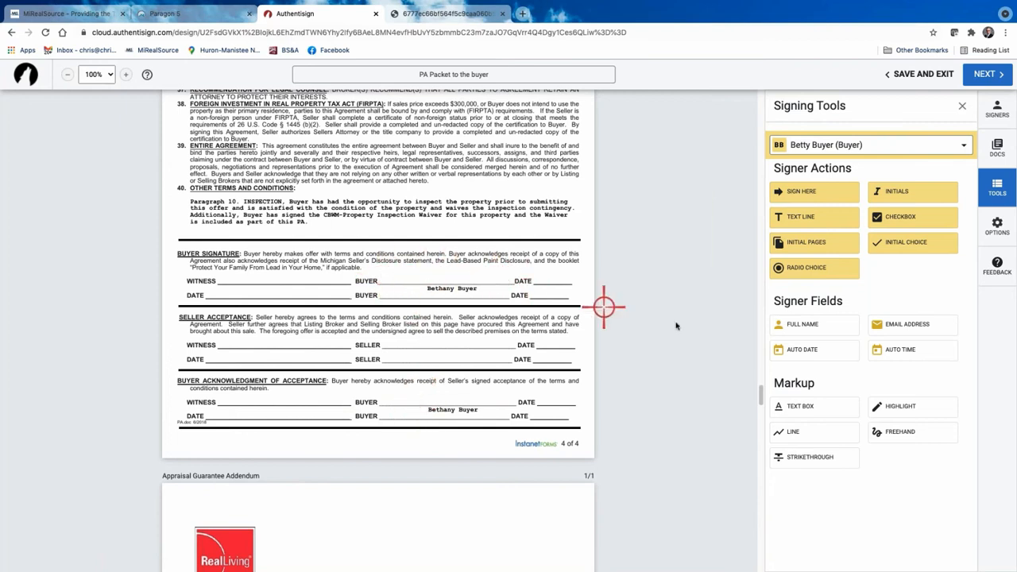
Place a buyer sign-here block and date on page 4's Buyer Signature line.
mouse_move(814, 195)
mouse_down()
mouse_move(471, 199)
mouse_move(390, 263)
mouse_up()
drag(493, 271, 552, 271)
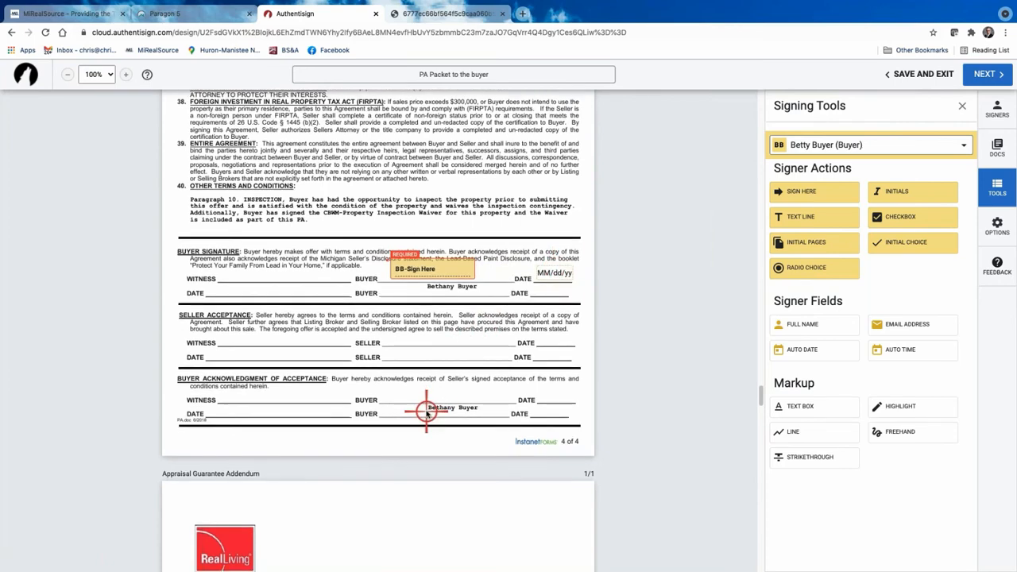
scroll(426, 410, down, 5)
scroll(427, 411, up, 8)
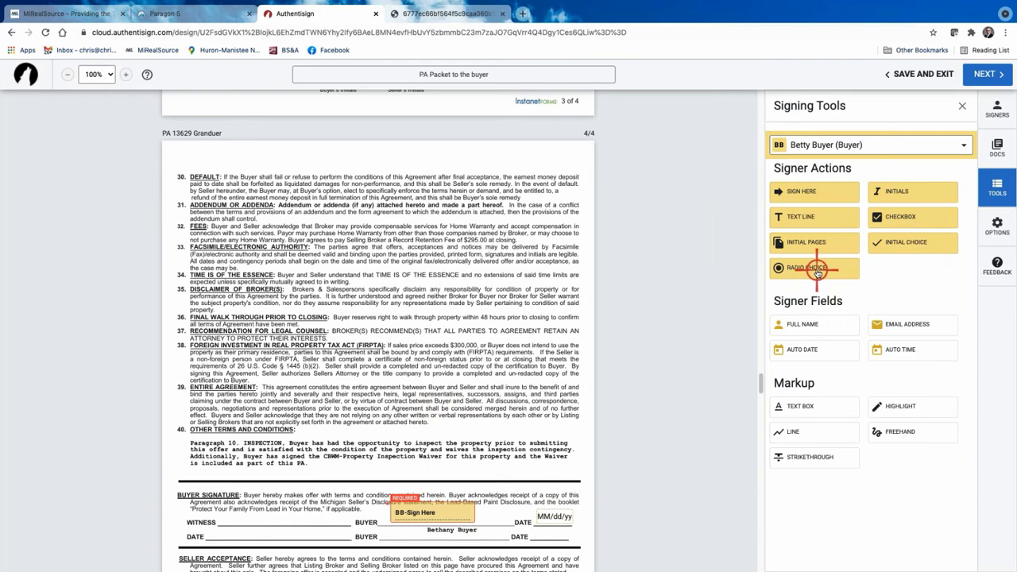
scroll(397, 257, up, 4)
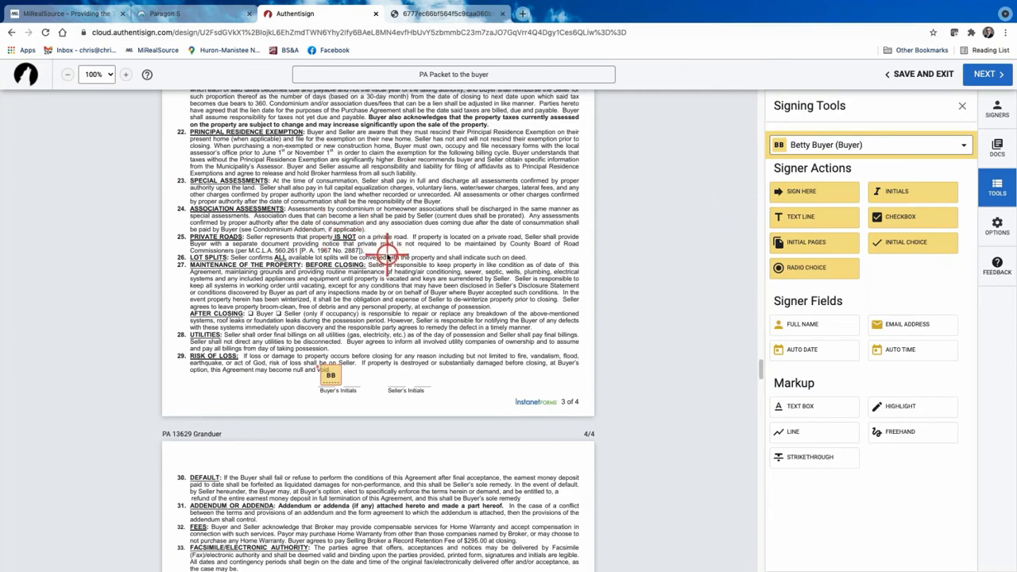
scroll(387, 255, up, 4)
scroll(387, 253, up, 14)
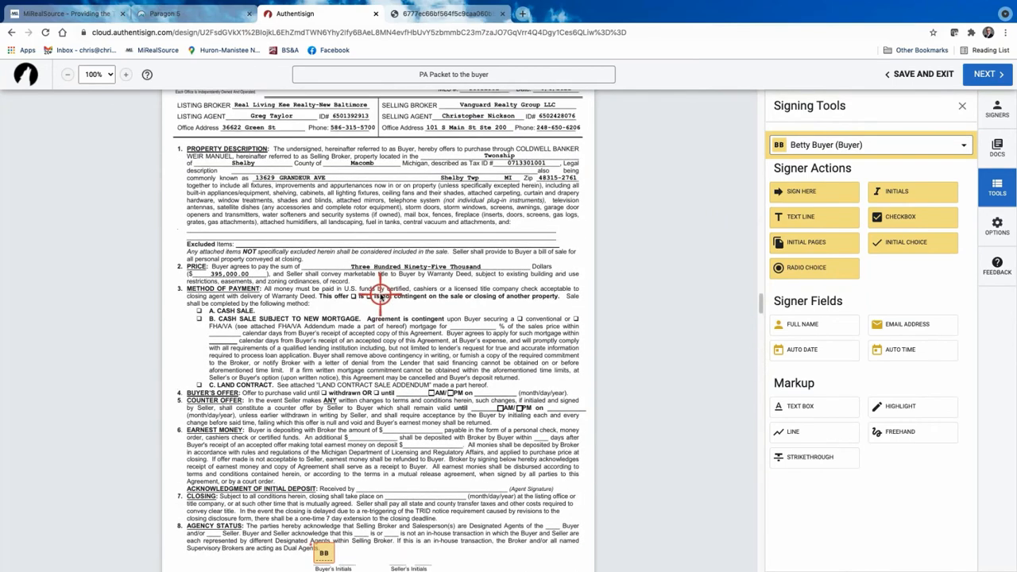
scroll(381, 294, down, 20)
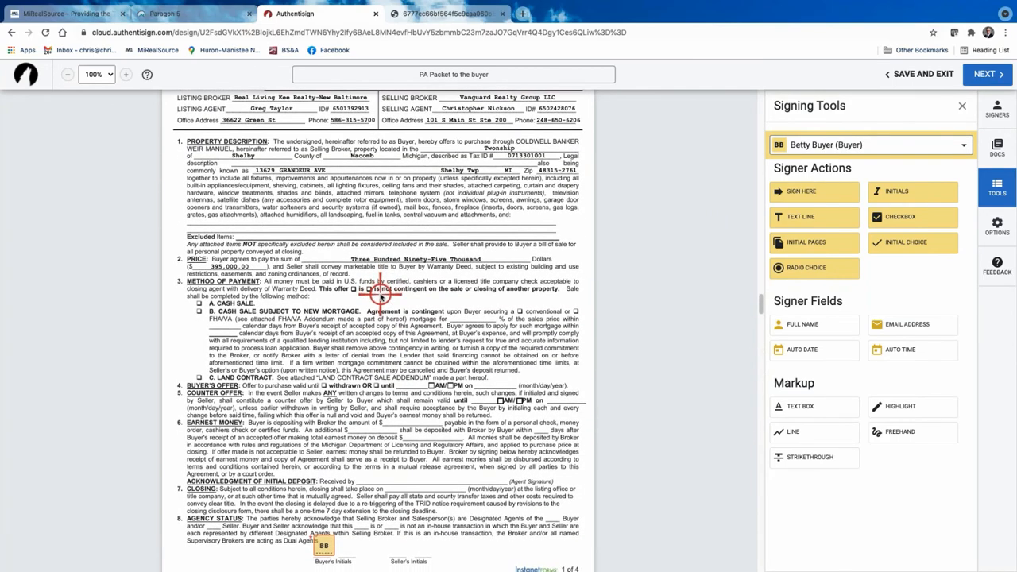
scroll(381, 294, down, 20)
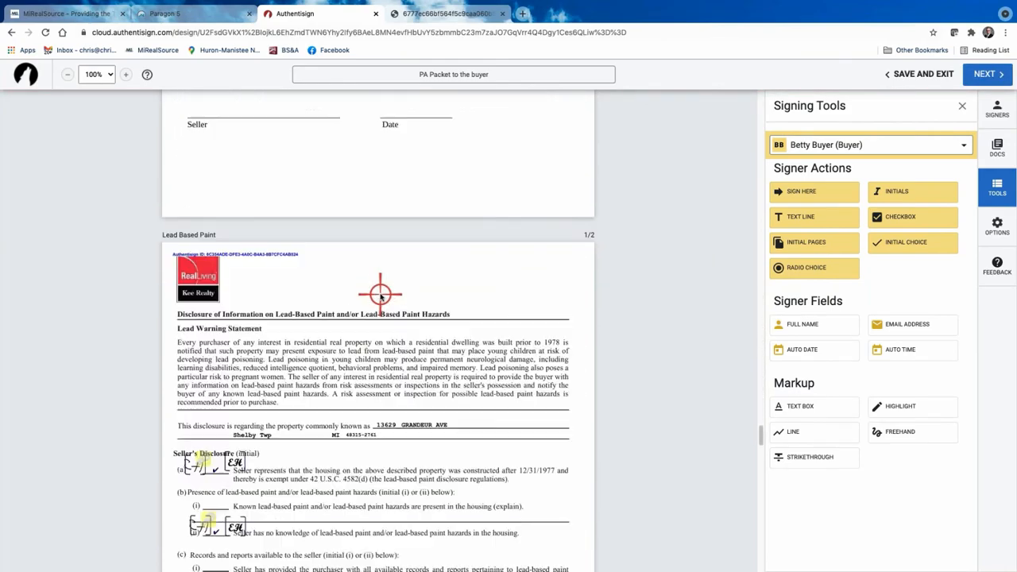
scroll(380, 294, down, 3)
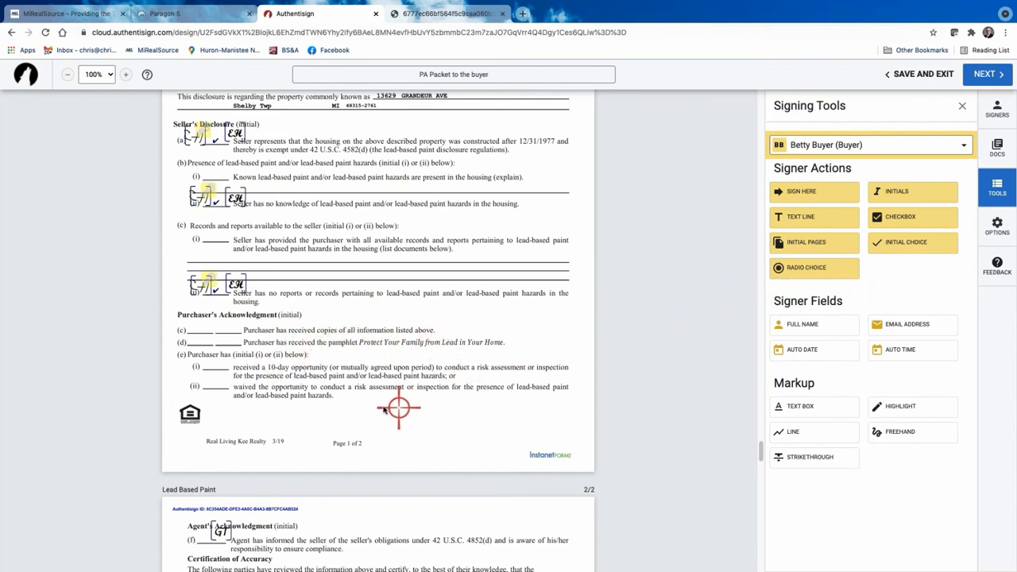
scroll(397, 409, down, 1)
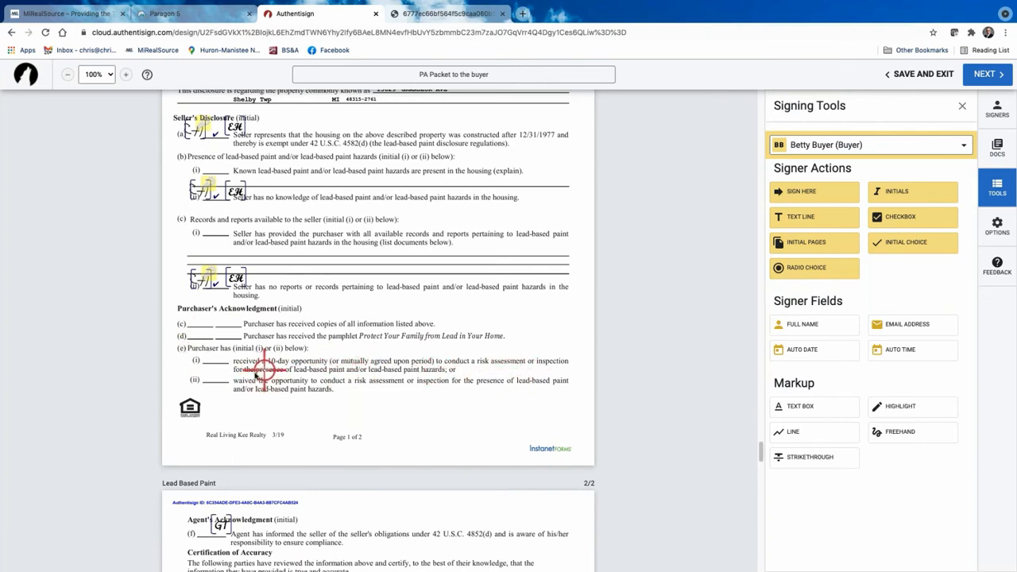
scroll(256, 365, down, 1)
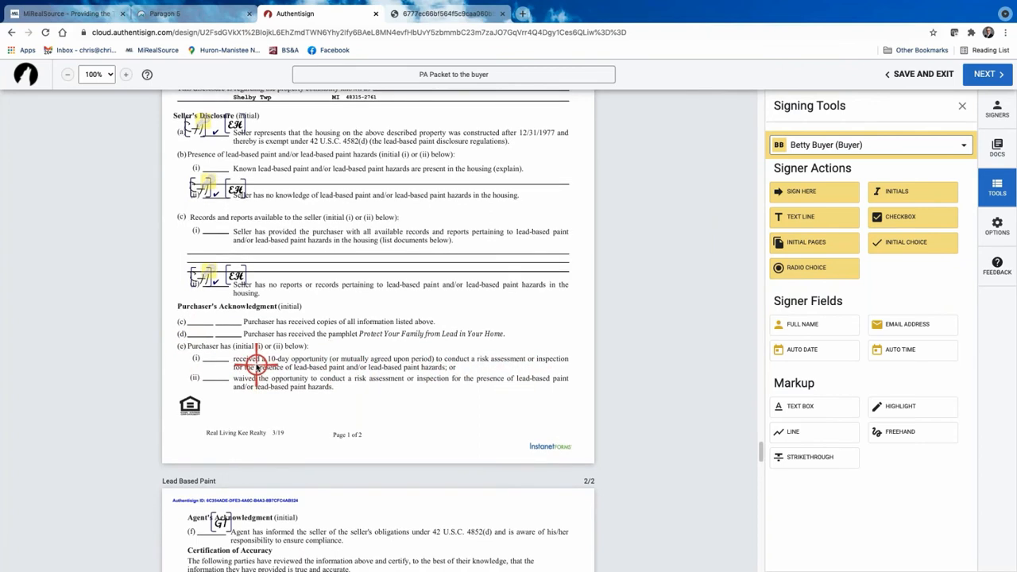
scroll(256, 366, down, 1)
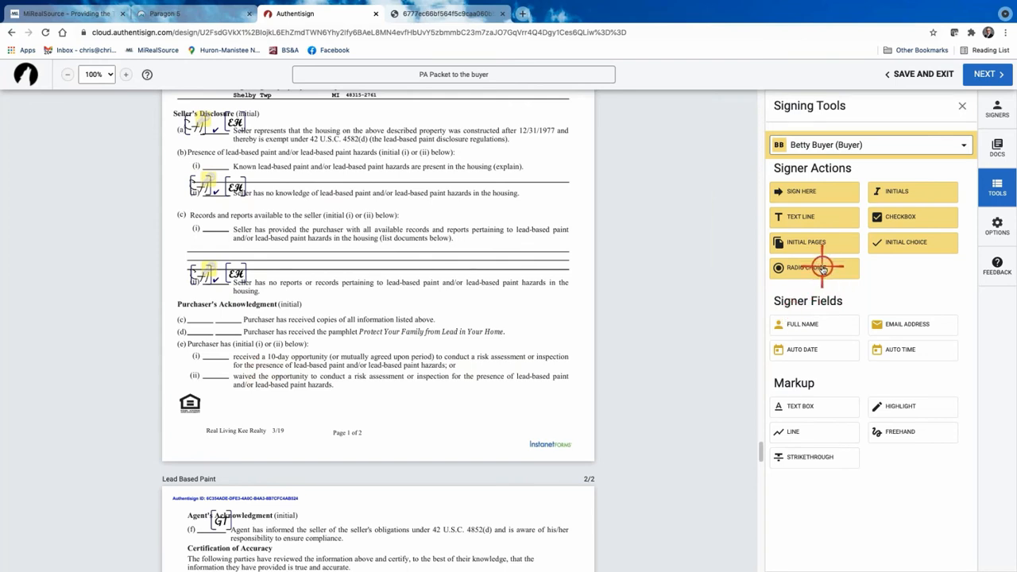
click(212, 352)
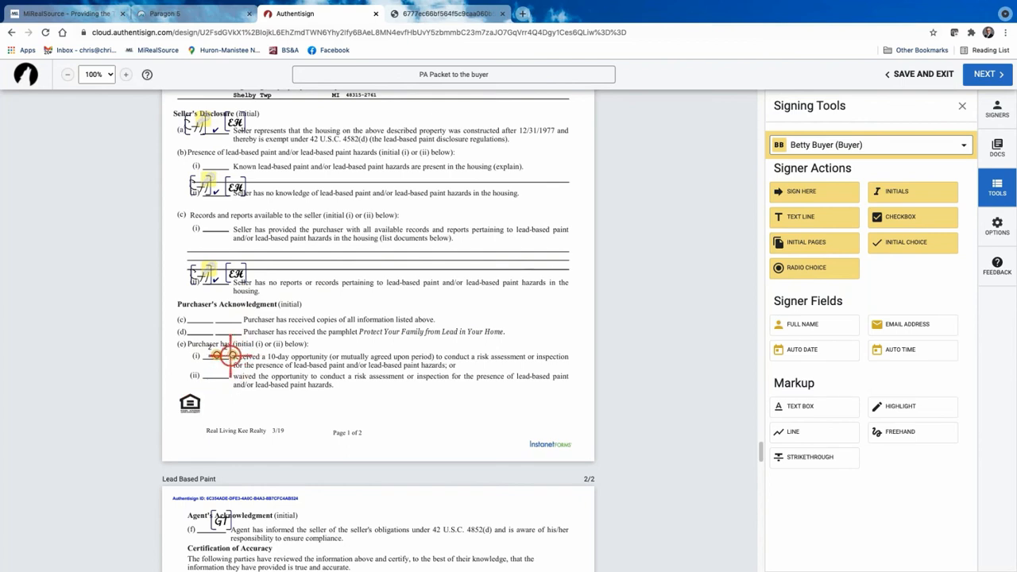
drag(229, 354, 211, 372)
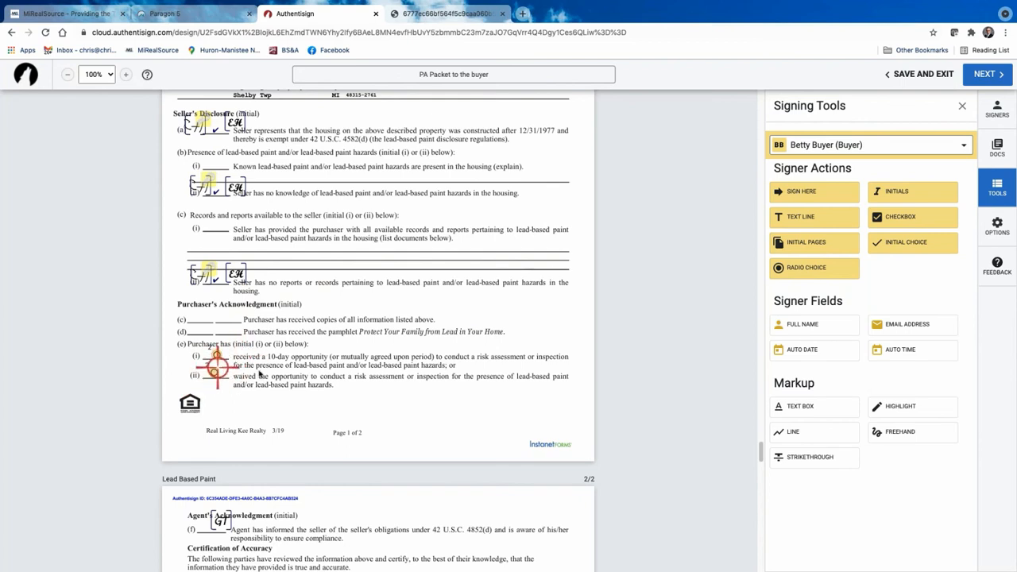
right_click(219, 368)
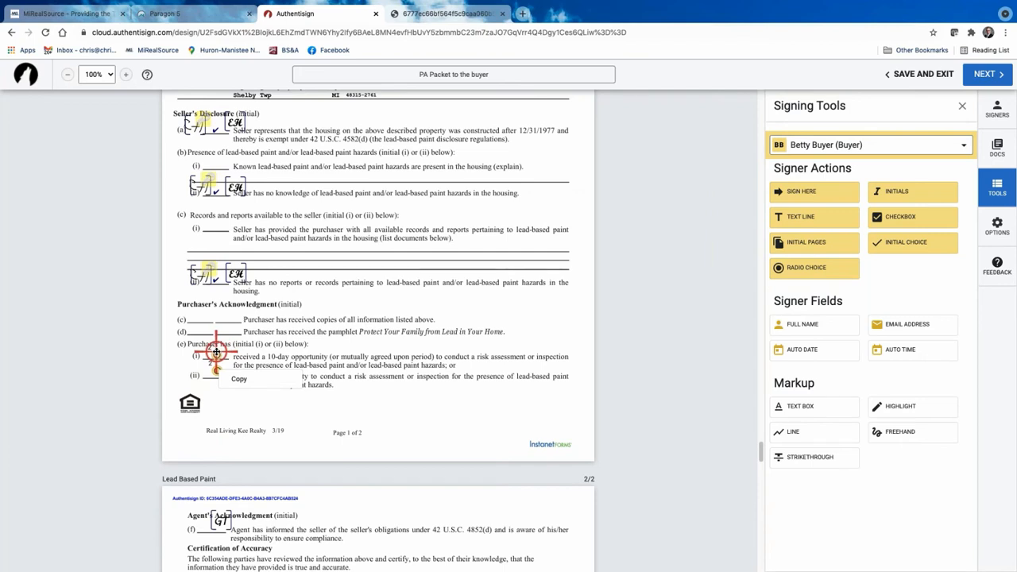
click(401, 403)
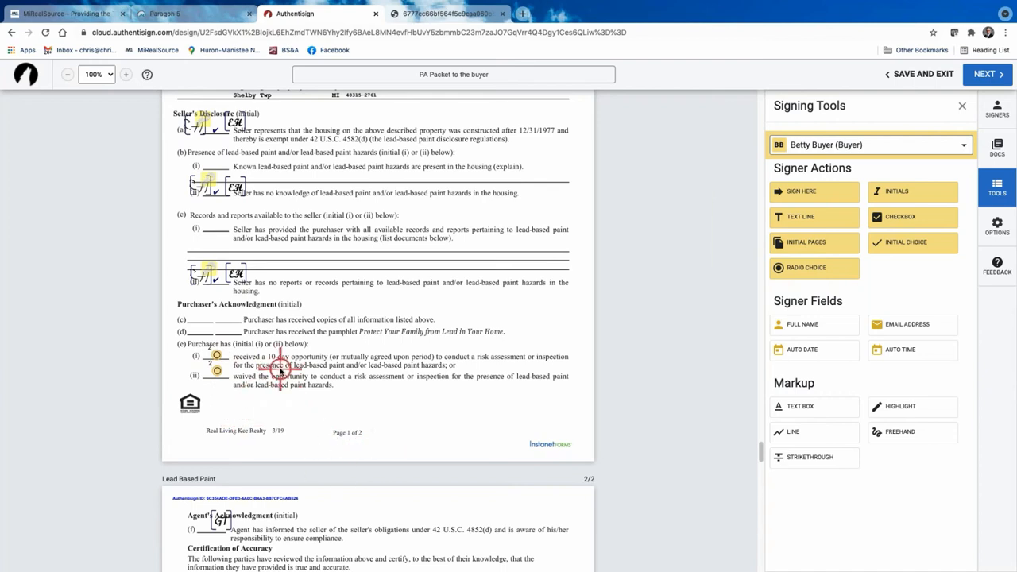
right_click(219, 370)
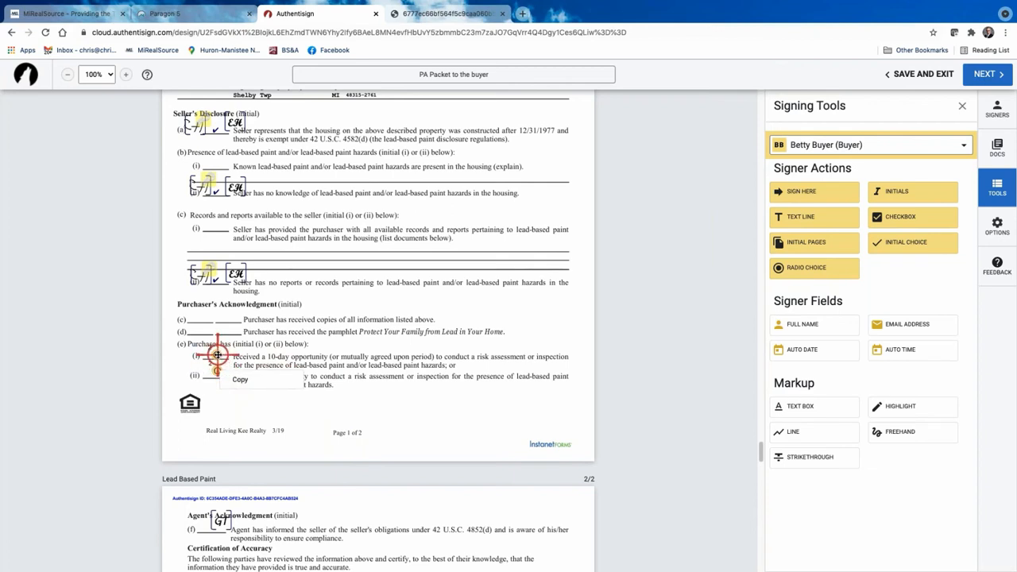
click(217, 355)
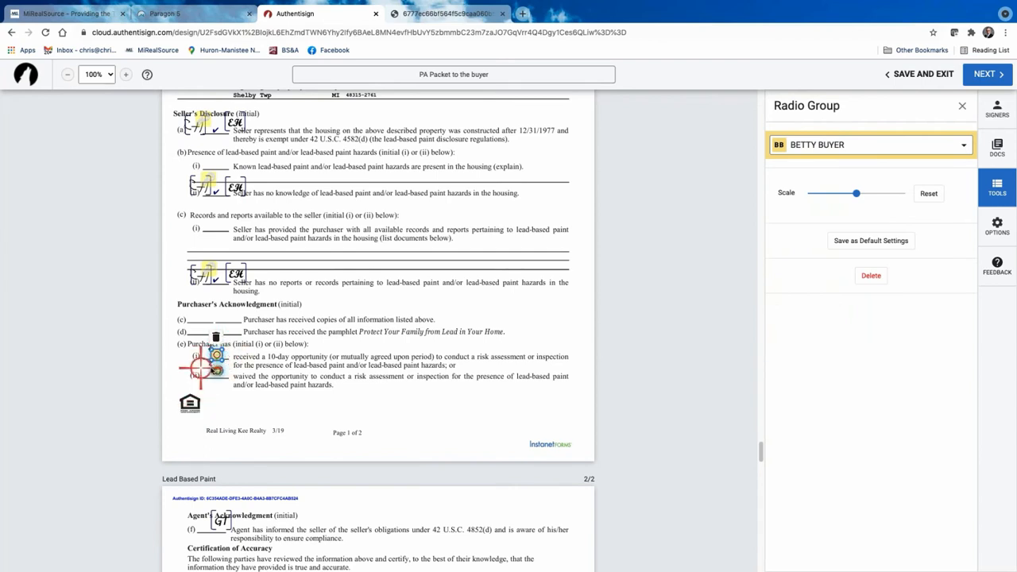
click(870, 275)
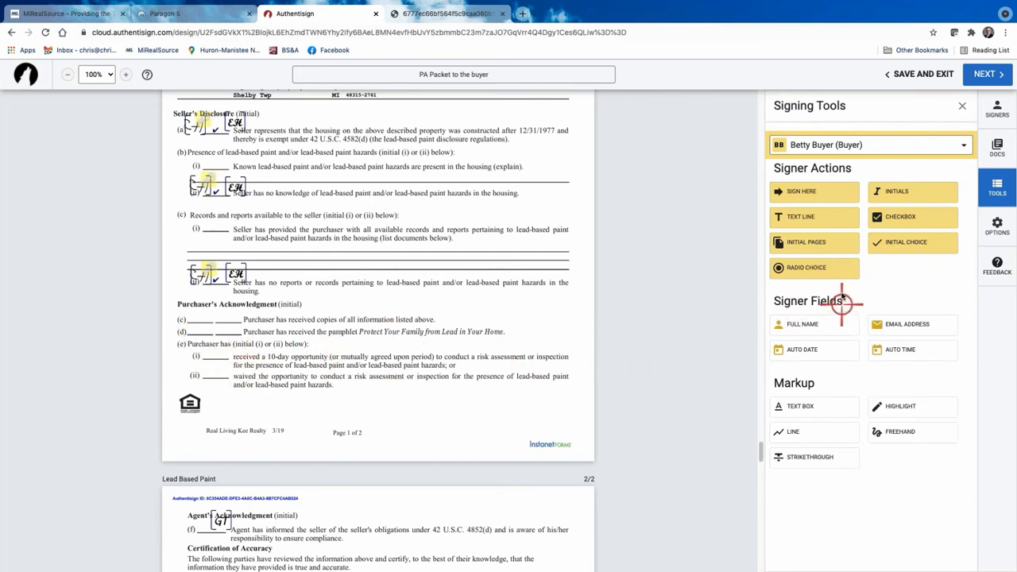
Delete the stray buyer initials and date fields placed on line (e)(i).
click(924, 190)
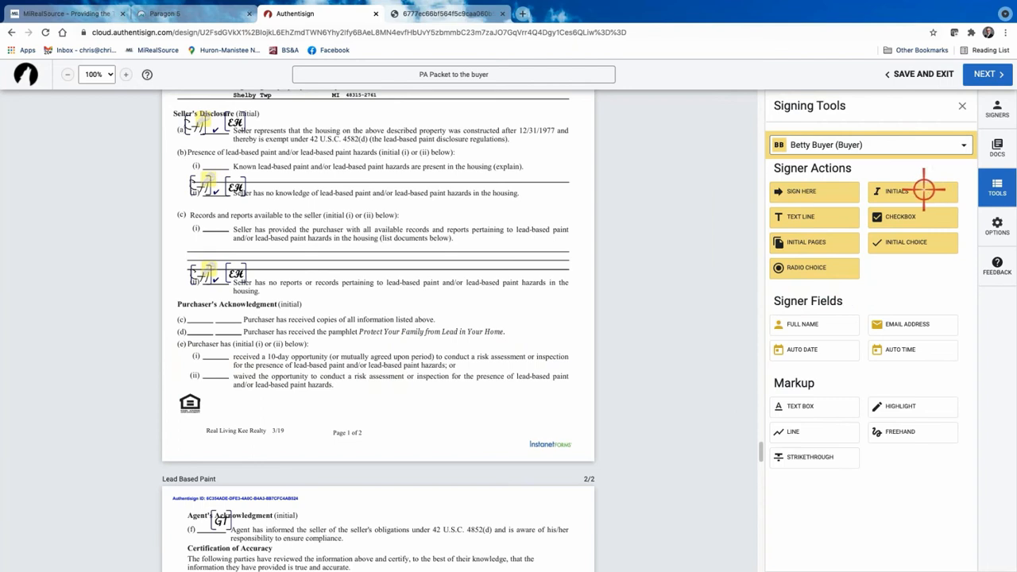
click(204, 364)
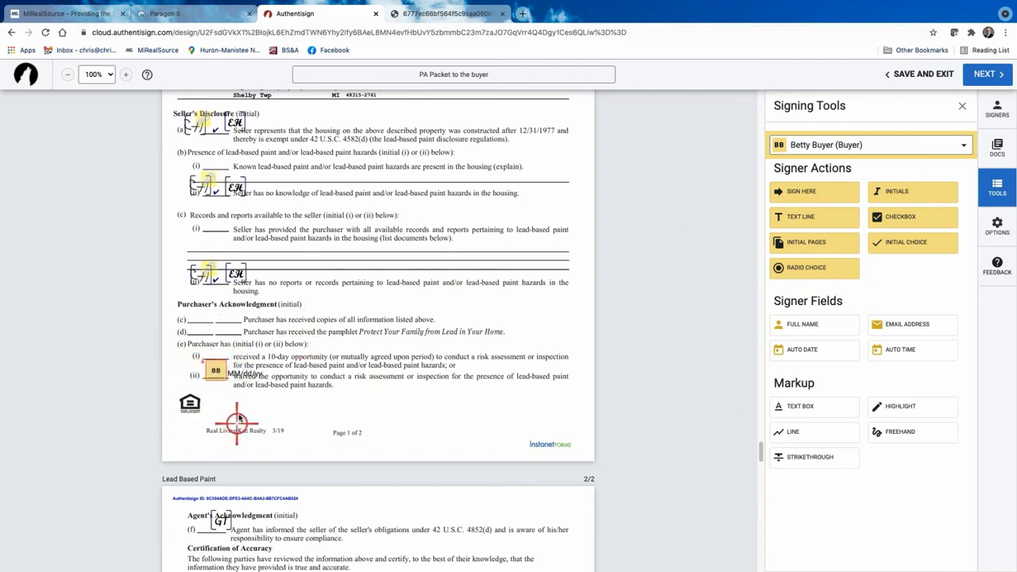
click(247, 374)
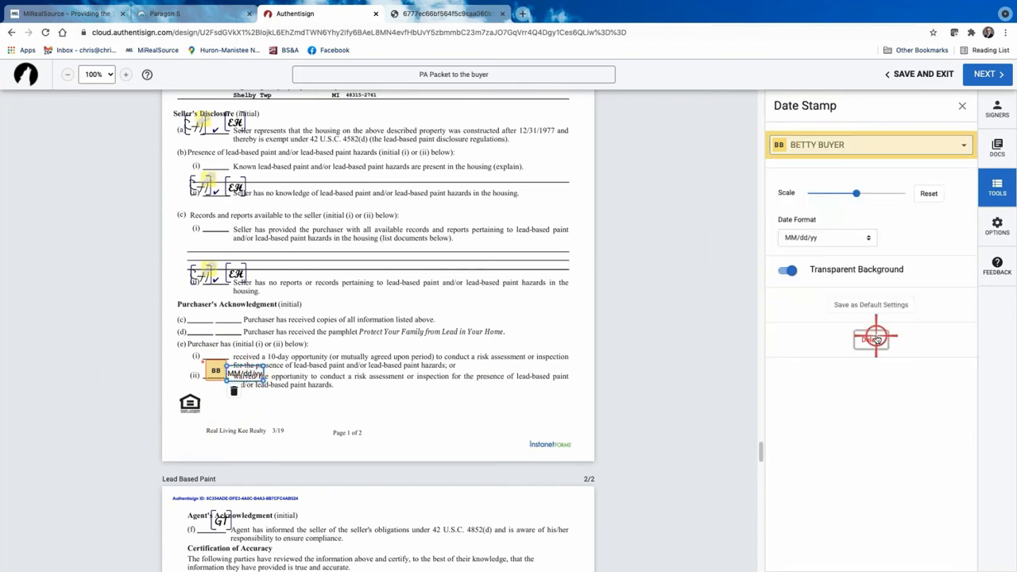
click(875, 336)
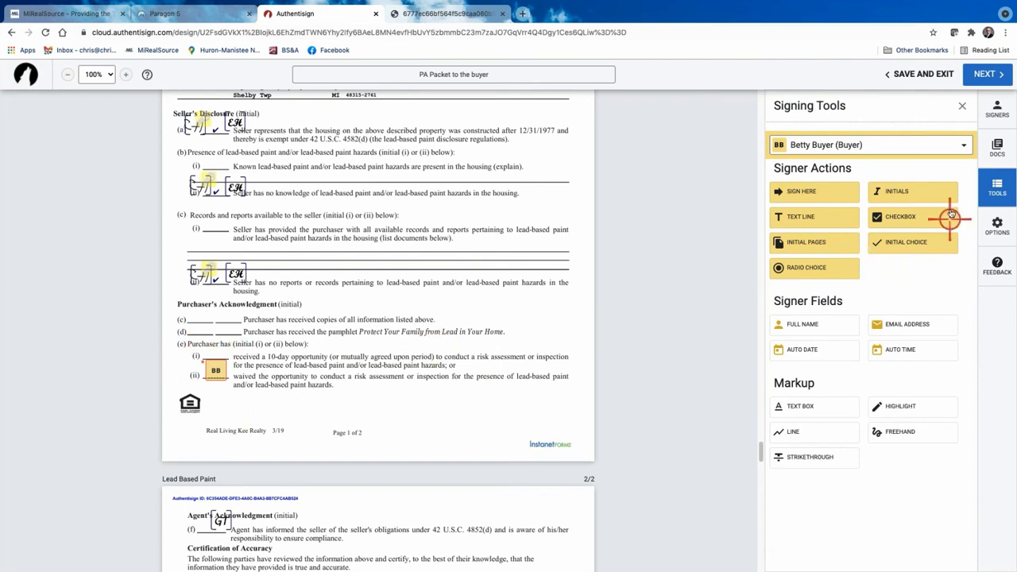
scroll(457, 363, down, 1)
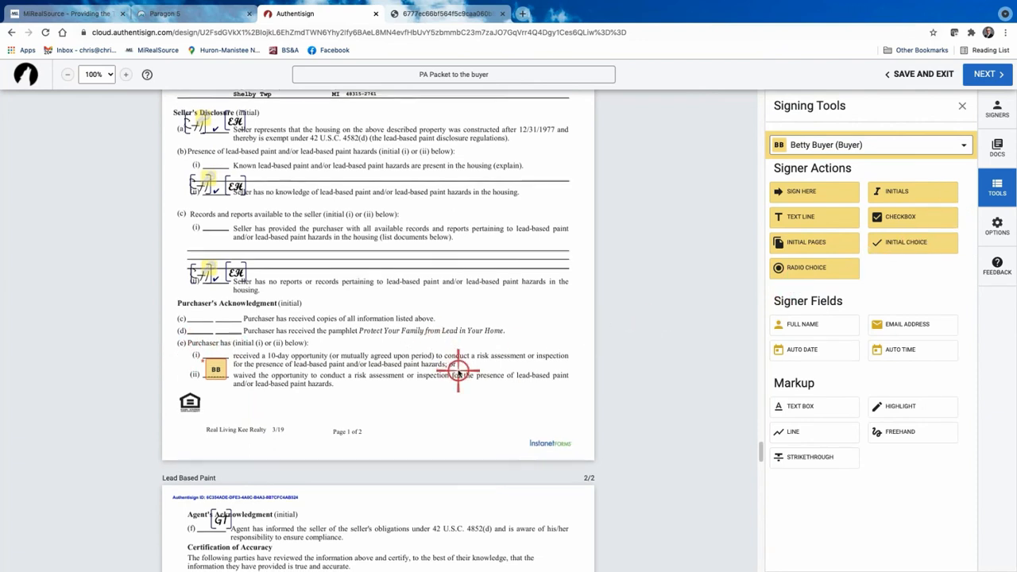
click(215, 365)
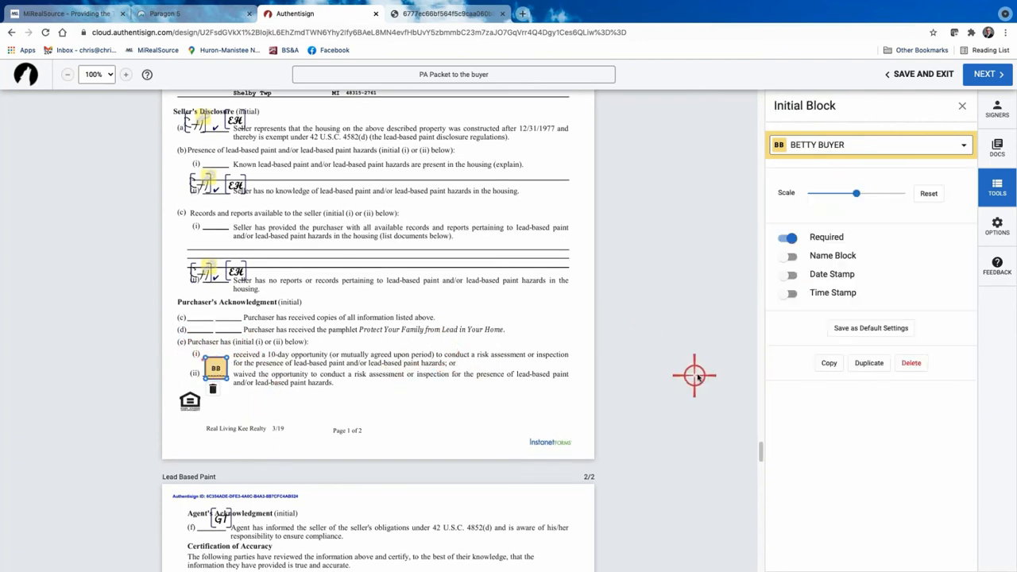
click(908, 363)
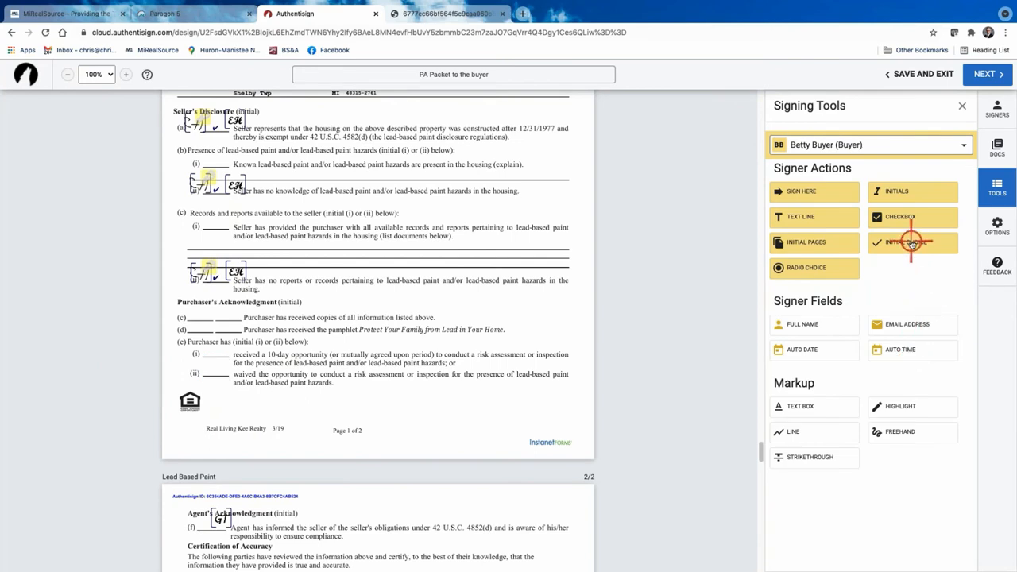
Place an initial-choice field putting BB boxes on lines (e)(i) and (e)(ii).
click(204, 333)
drag(239, 347, 216, 367)
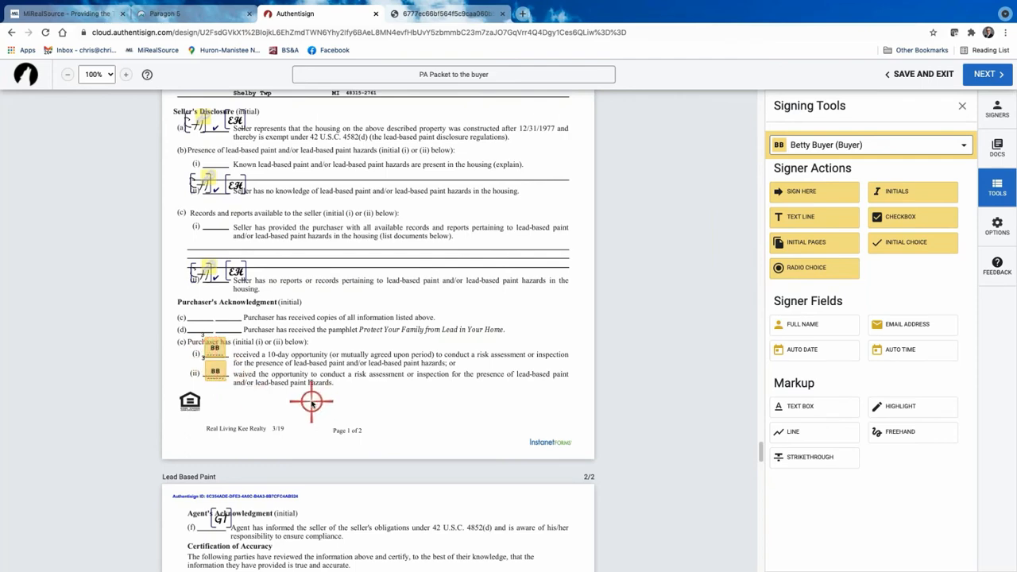
scroll(306, 407, down, 11)
scroll(312, 403, down, 10)
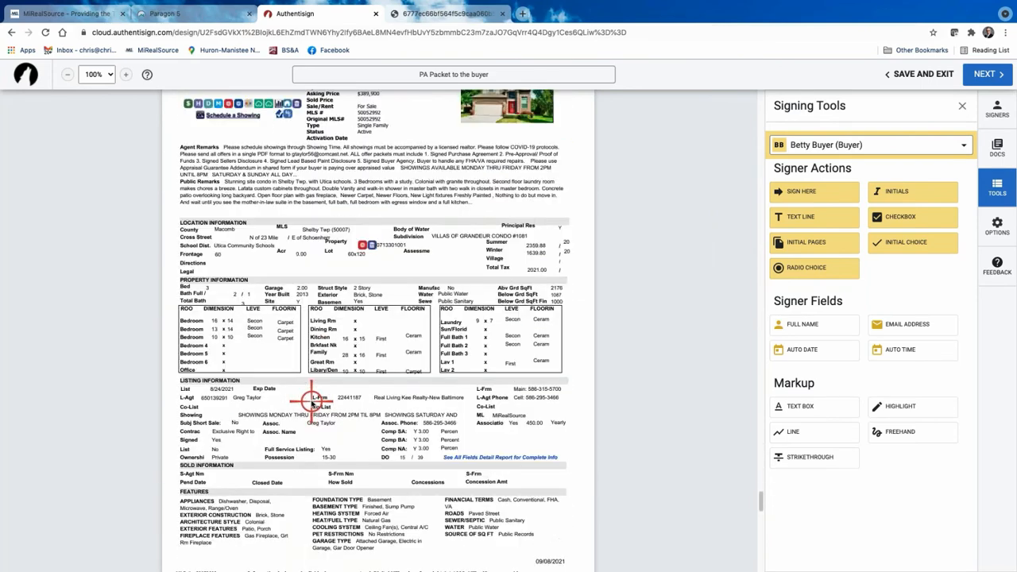
scroll(312, 403, down, 2)
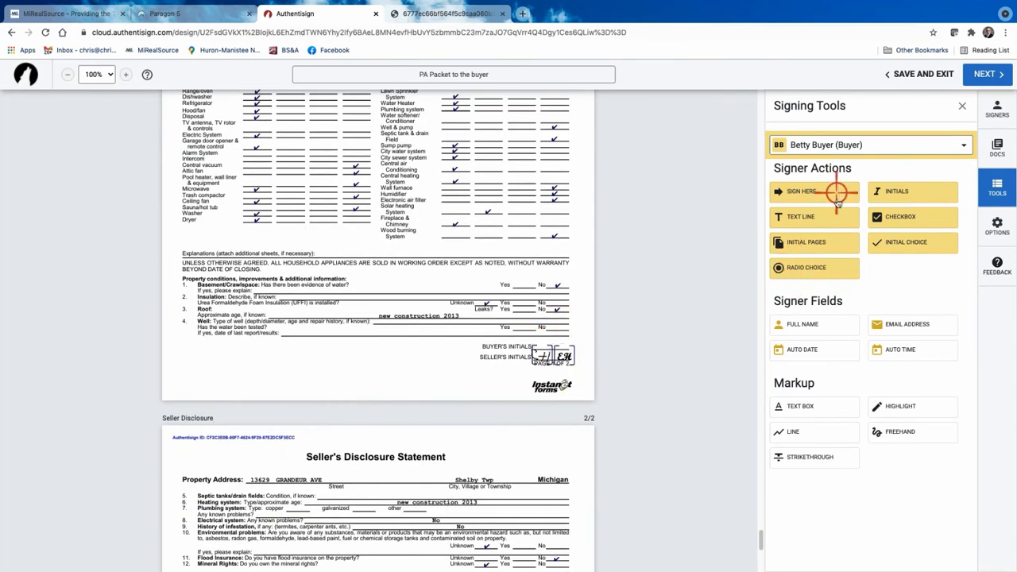
drag(904, 190, 541, 332)
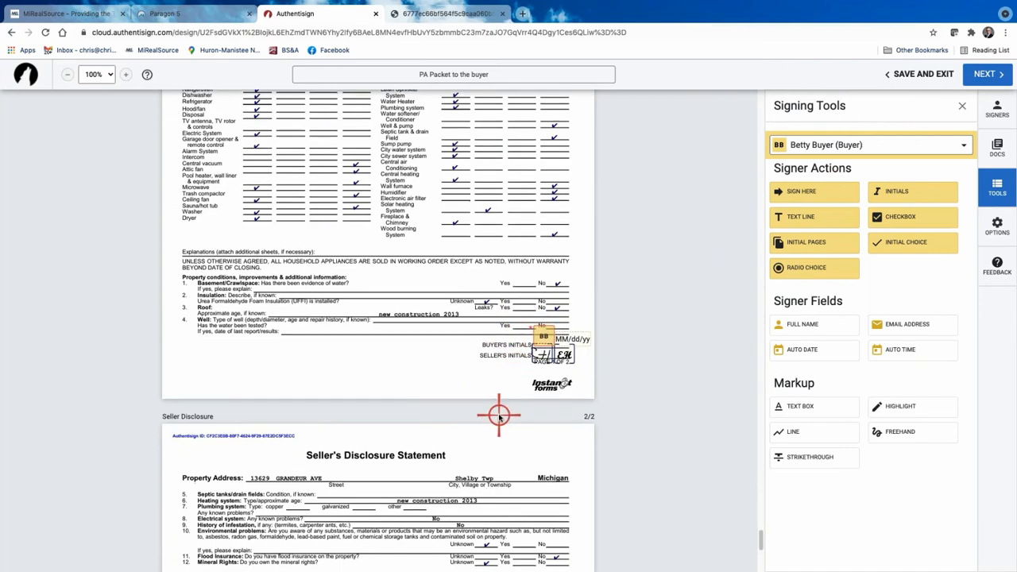
scroll(498, 414, down, 5)
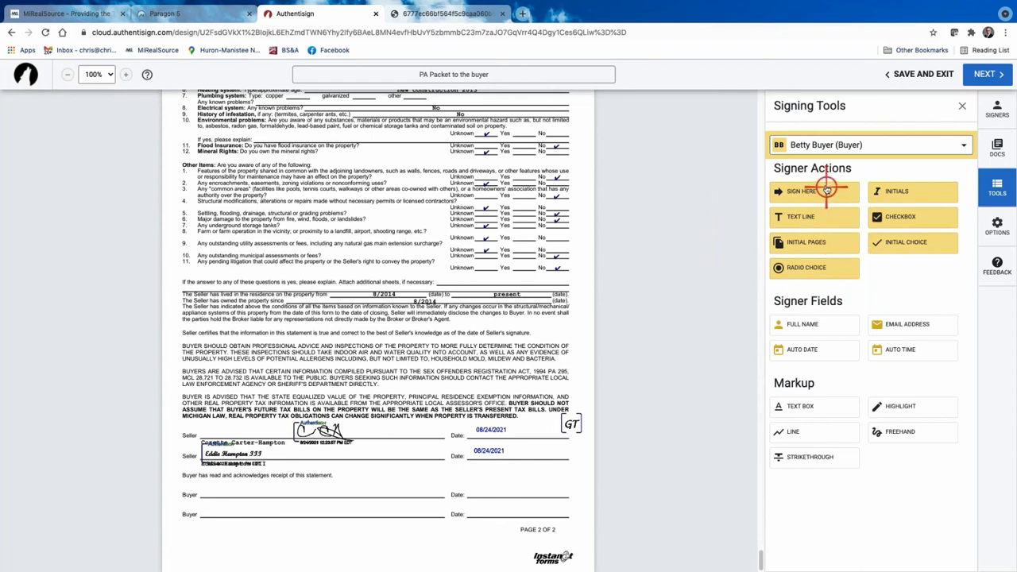
drag(818, 191, 248, 435)
drag(185, 466, 312, 480)
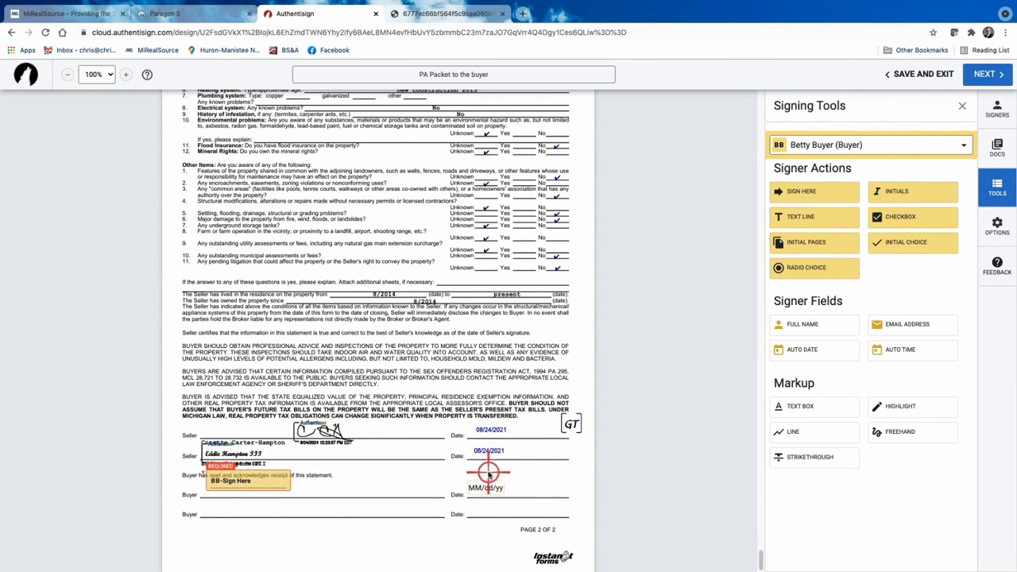
scroll(484, 464, up, 5)
click(582, 125)
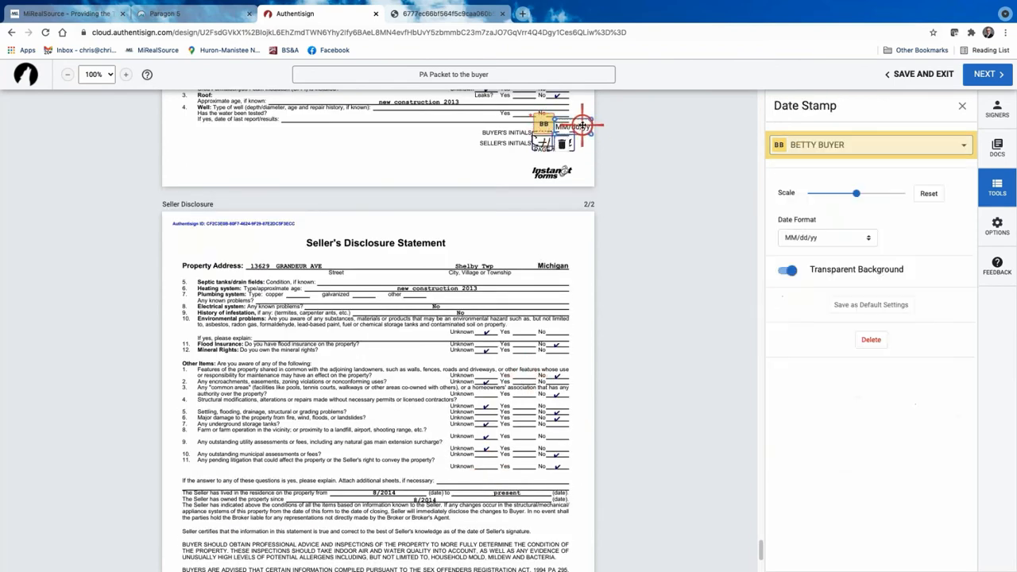
click(874, 336)
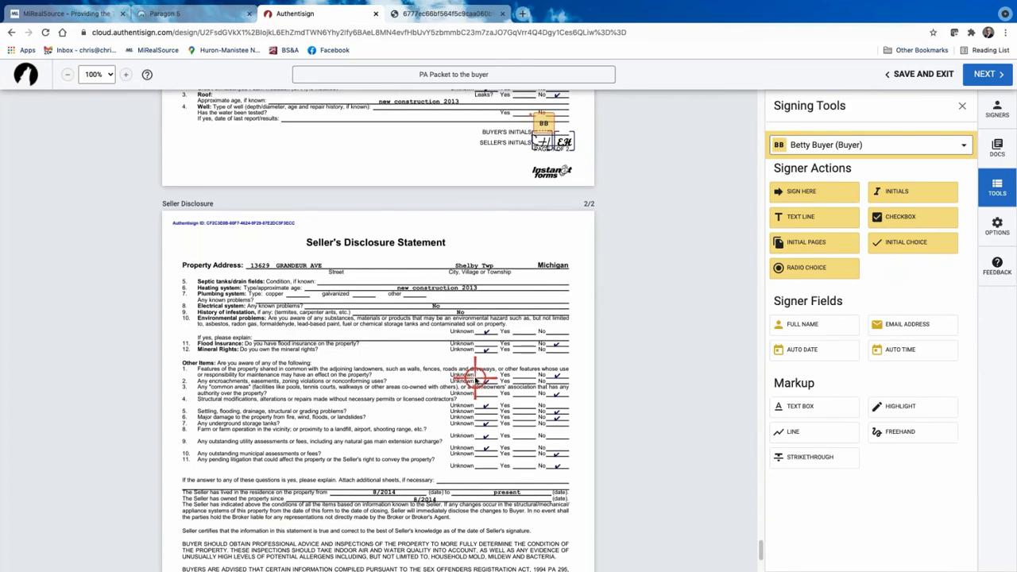
scroll(477, 380, down, 5)
scroll(475, 379, up, 20)
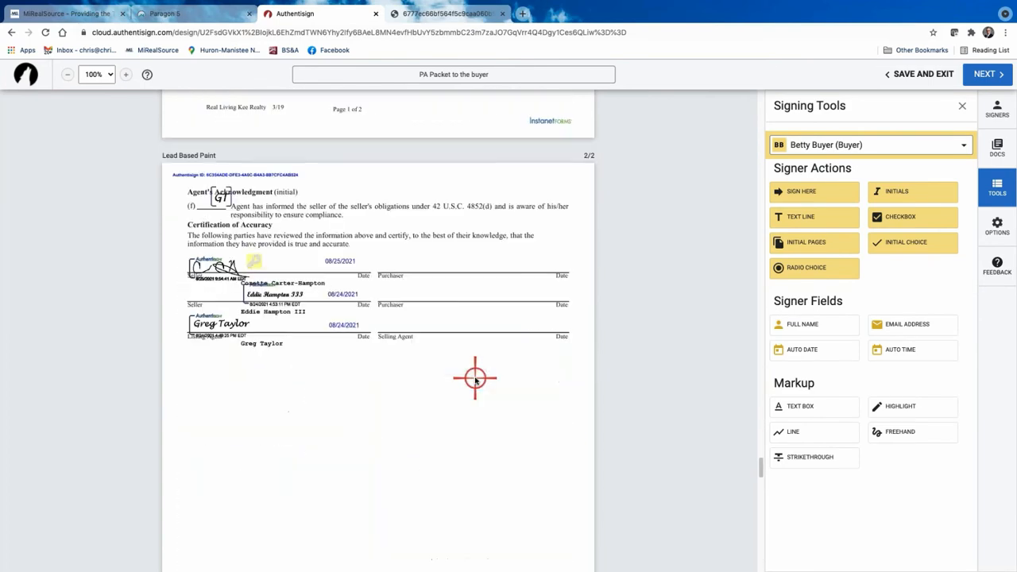
scroll(475, 380, down, 20)
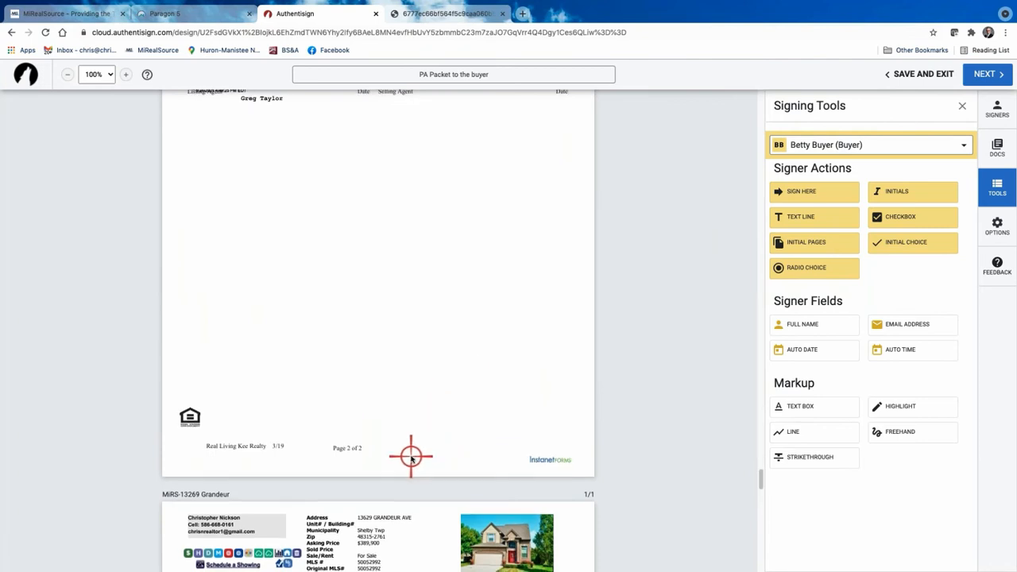
scroll(423, 438, down, 15)
scroll(411, 456, down, 20)
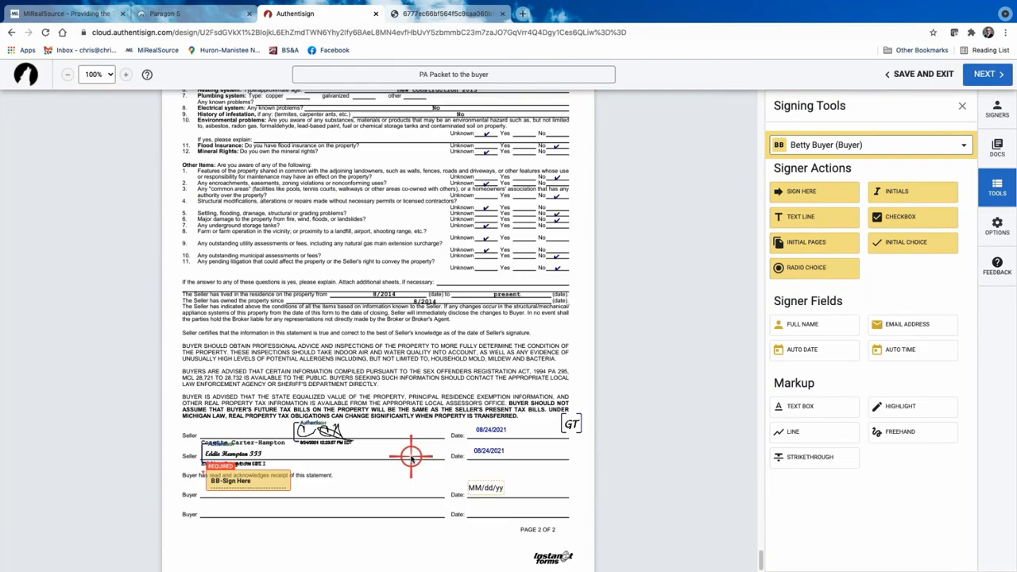
scroll(410, 448, up, 20)
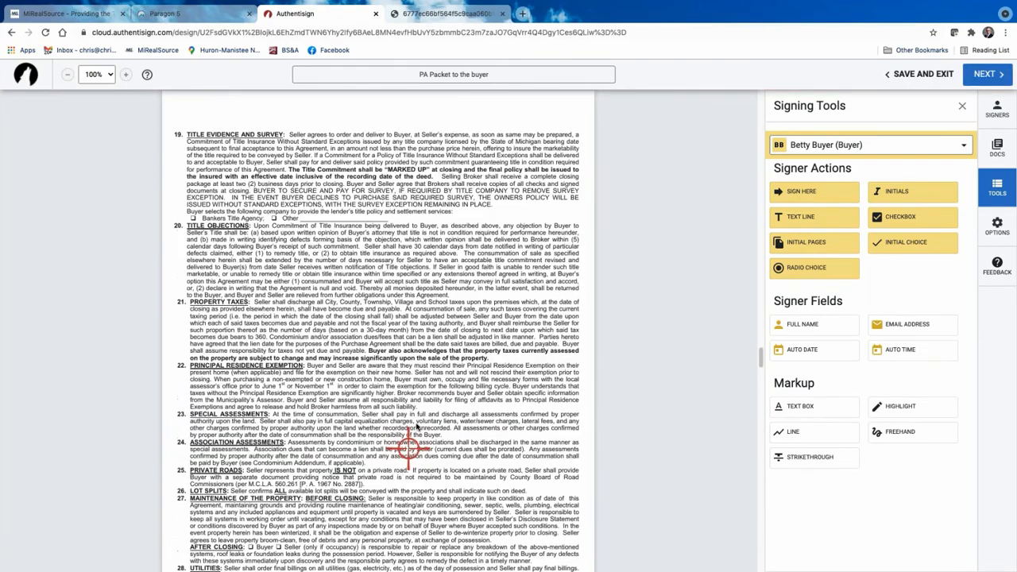
scroll(420, 399, down, 5)
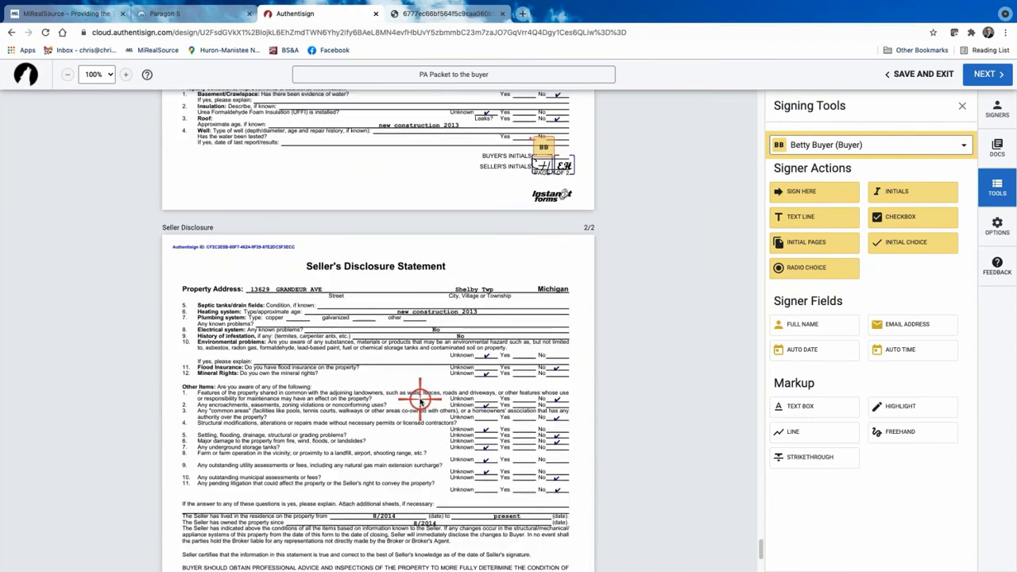
scroll(421, 400, up, 2)
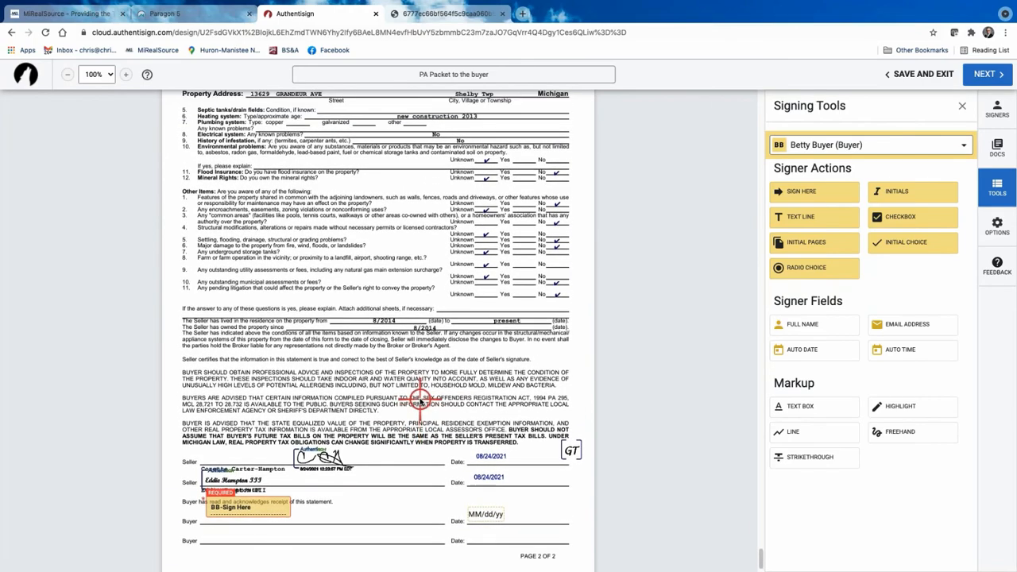
scroll(420, 401, up, 20)
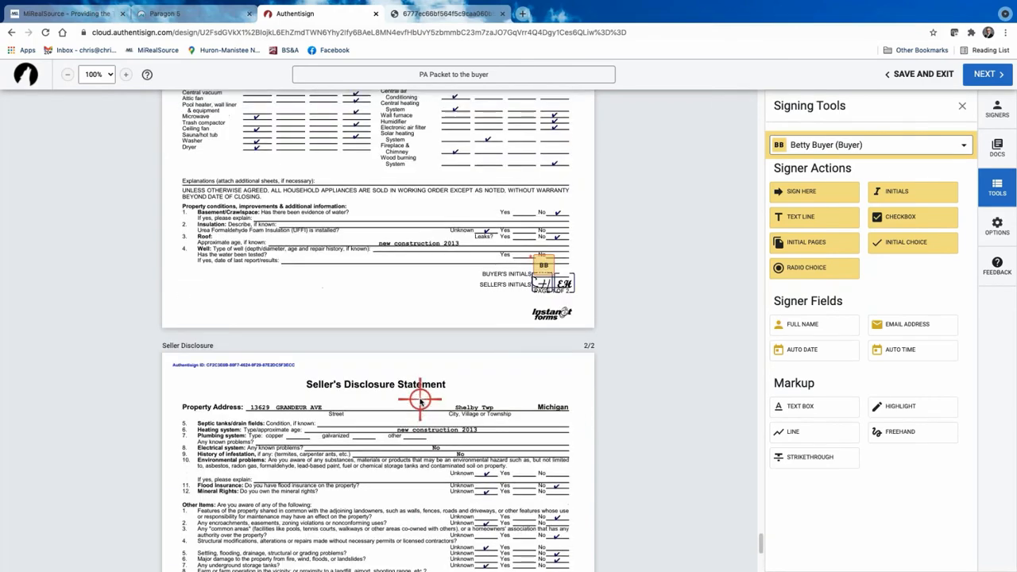
scroll(419, 402, up, 10)
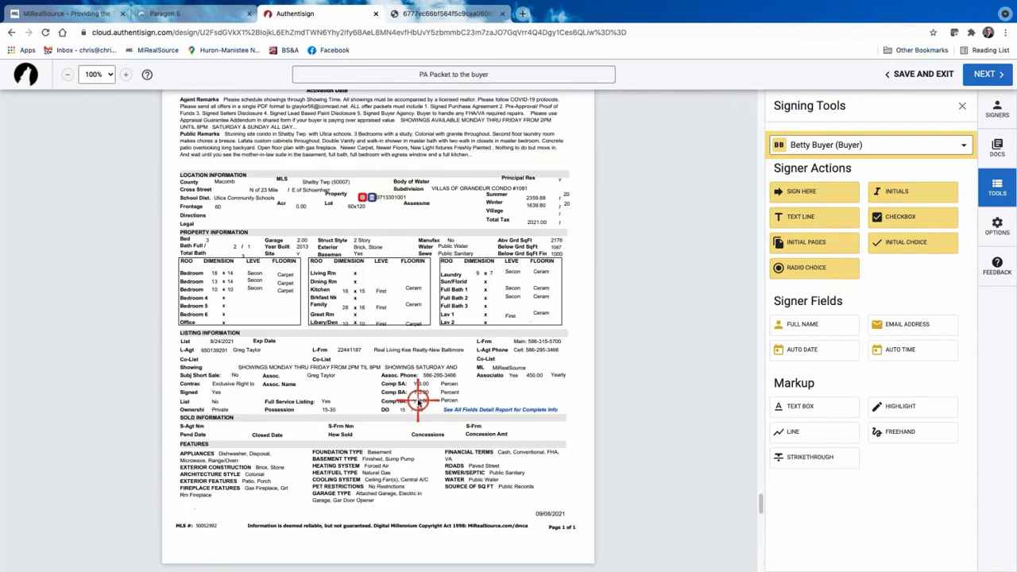
scroll(419, 401, up, 15)
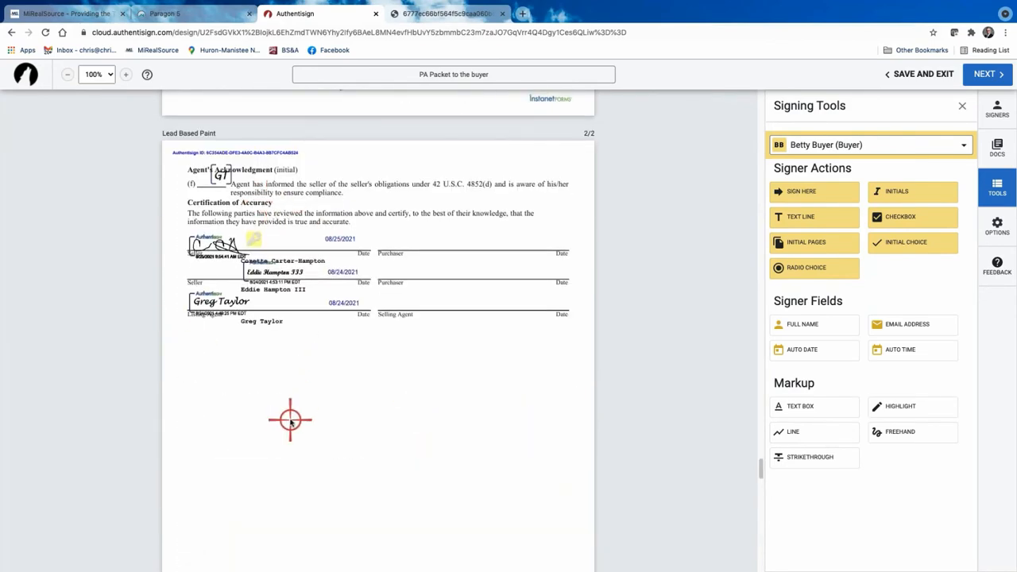
scroll(290, 421, up, 1)
scroll(290, 421, up, 12)
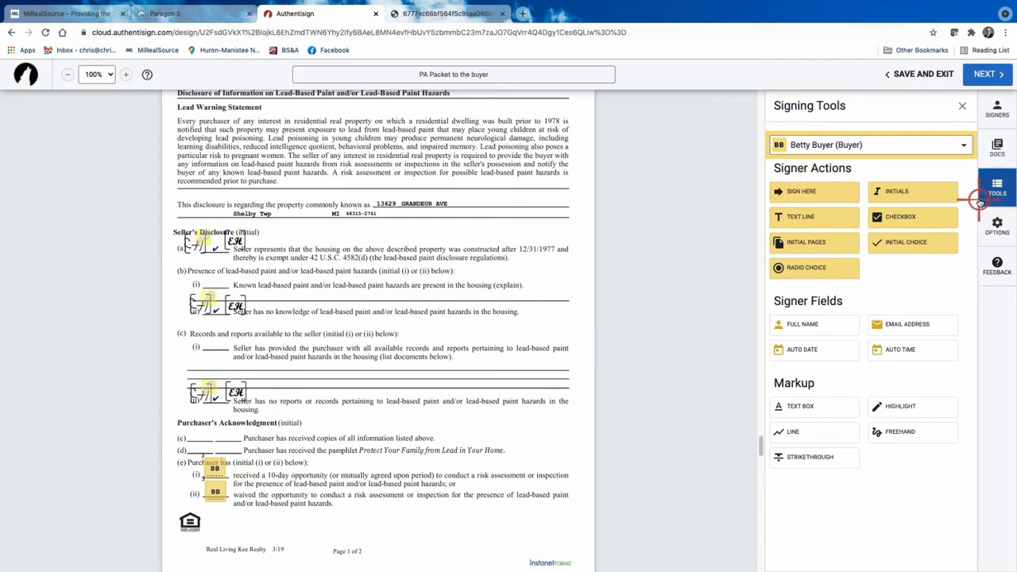
Place buyer initials on Purchaser's Acknowledgment line (c) and delete the extra date field there.
drag(917, 190, 187, 425)
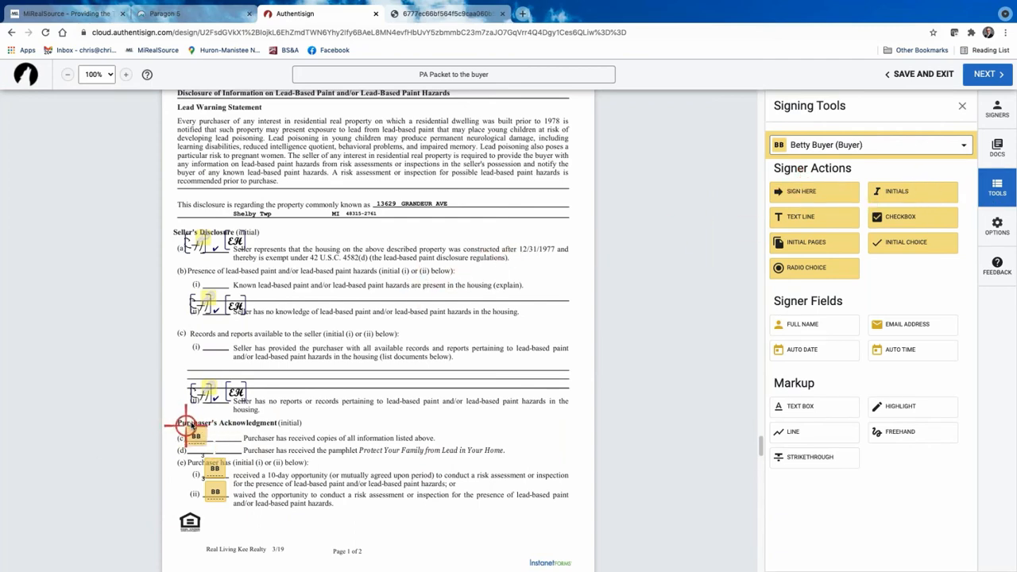
scroll(352, 423, up, 8)
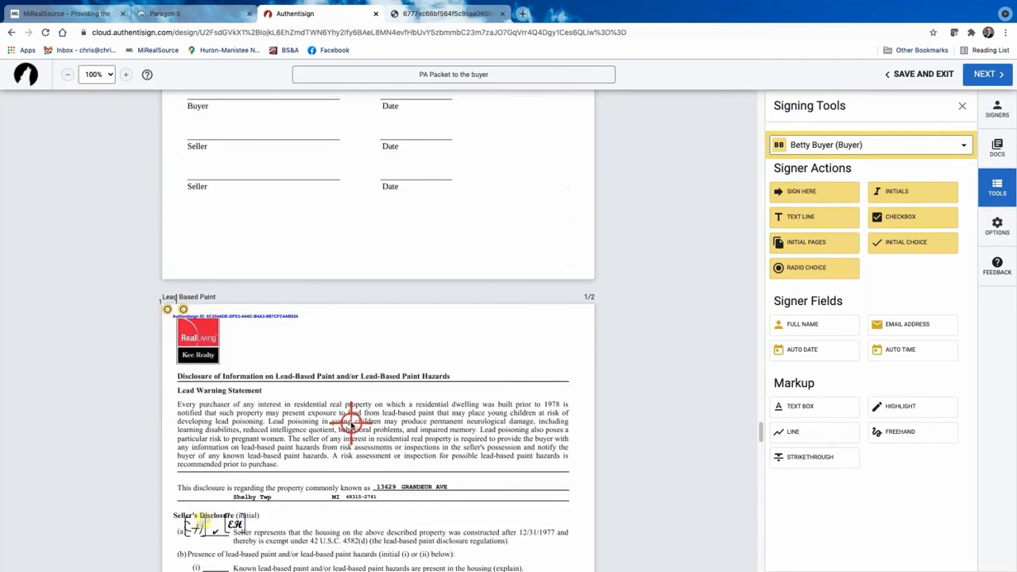
scroll(352, 425, down, 7)
click(237, 468)
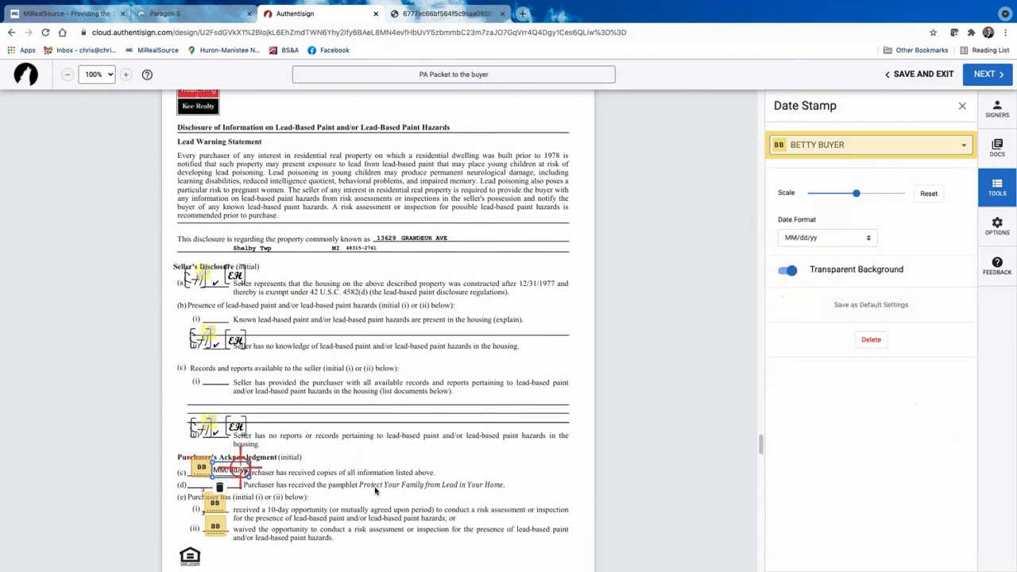
click(872, 340)
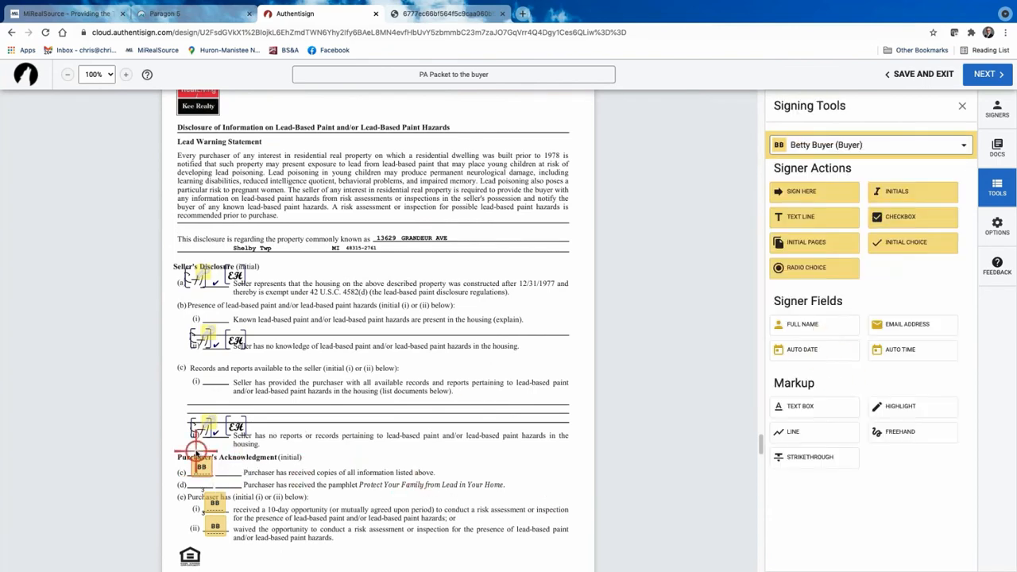
scroll(210, 446, up, 20)
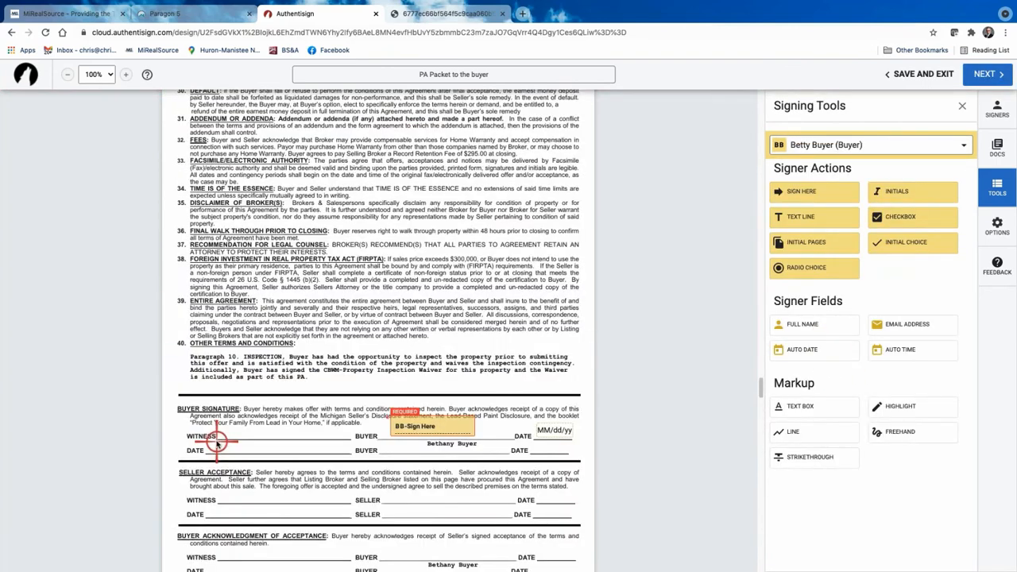
scroll(217, 442, up, 15)
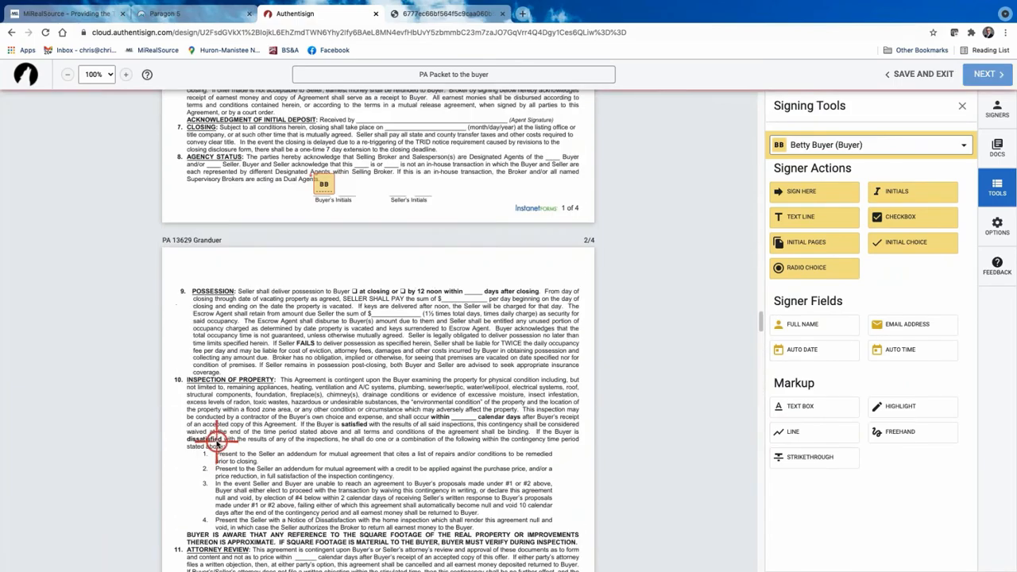
scroll(216, 442, up, 15)
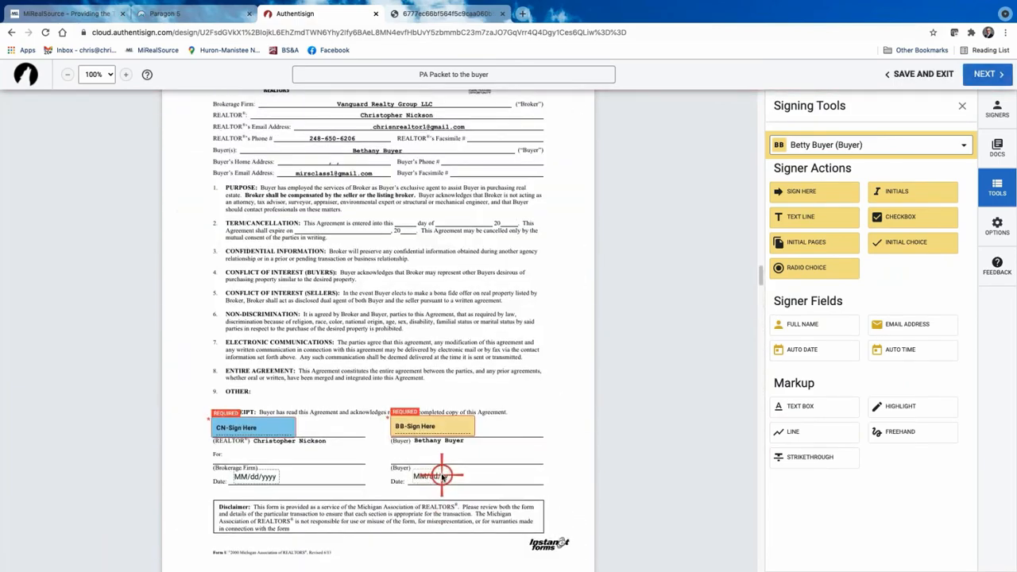
scroll(442, 475, down, 20)
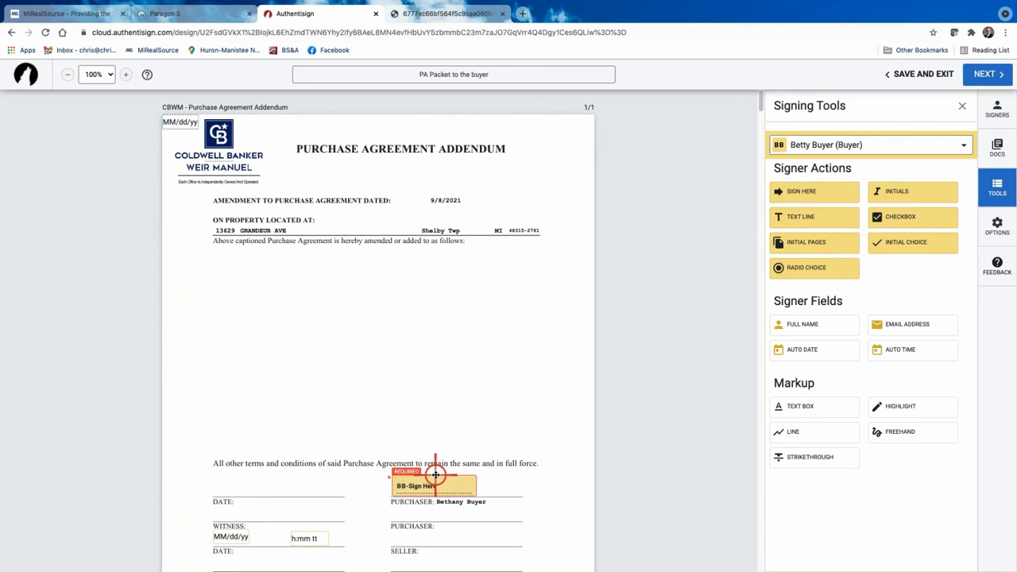
Place a required buyer sign-here on the Addendum's Purchaser line, with name, date and time stamps off.
drag(435, 475, 432, 483)
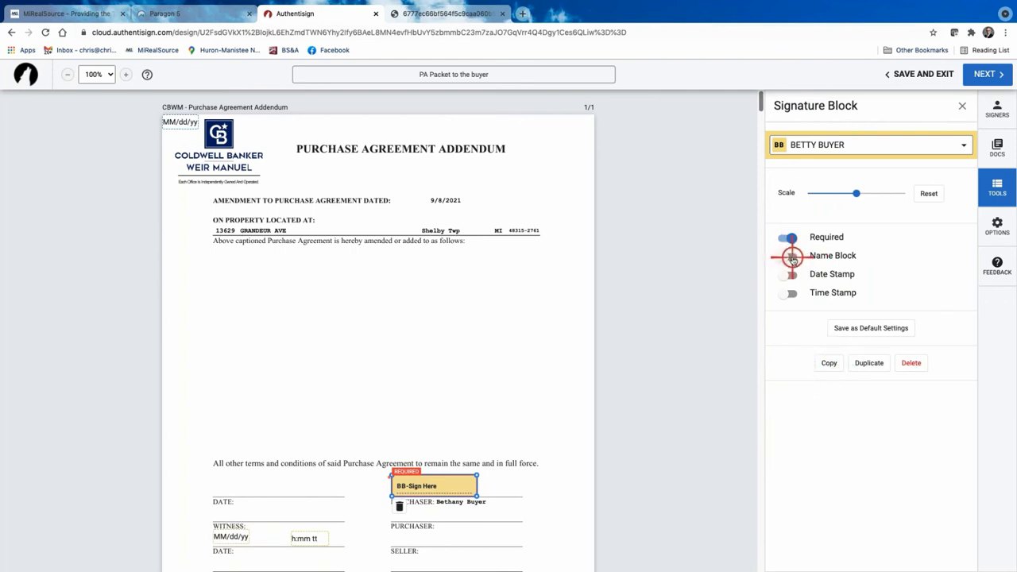
click(791, 293)
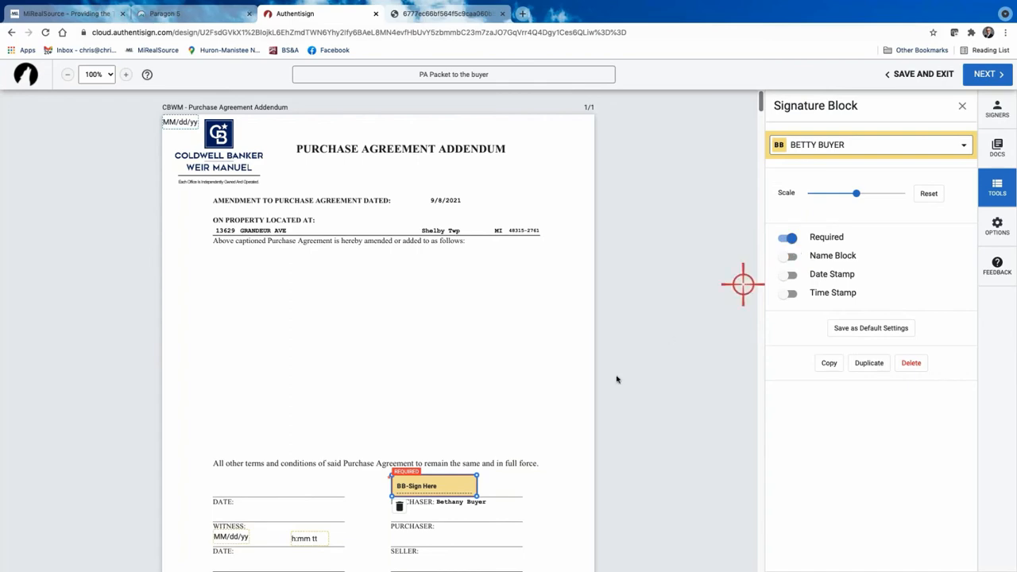
scroll(308, 276, down, 15)
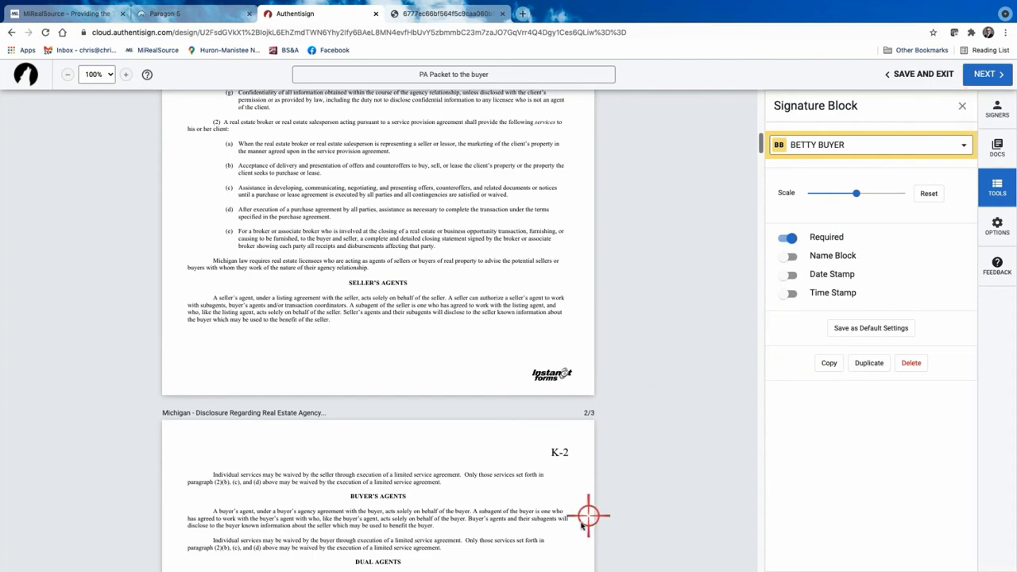
Scroll to Purchase Agreement page 1/4 and drop buyer initials on its Buyer's Initials line.
scroll(561, 488, down, 9)
scroll(466, 486, down, 20)
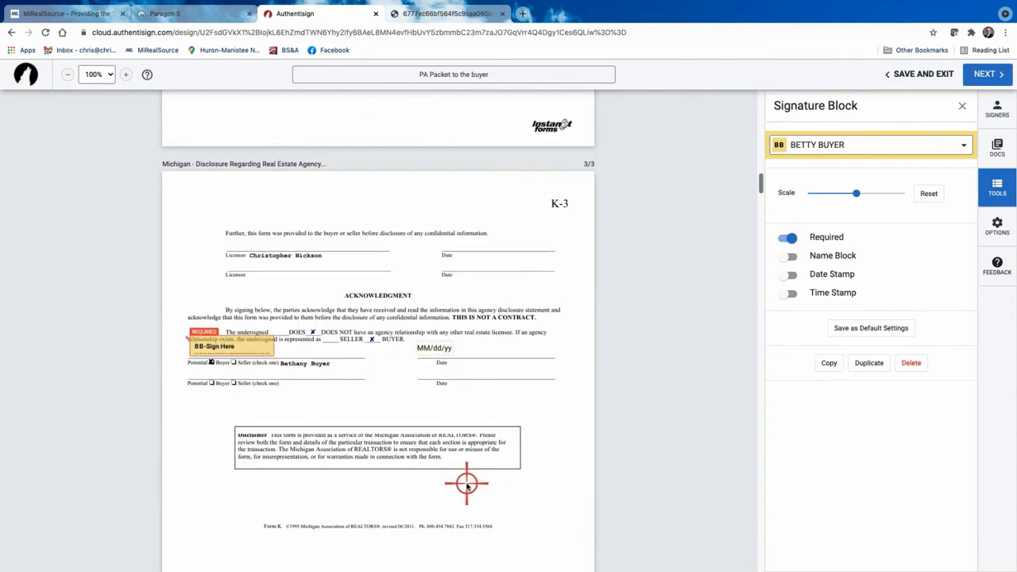
scroll(467, 486, down, 12)
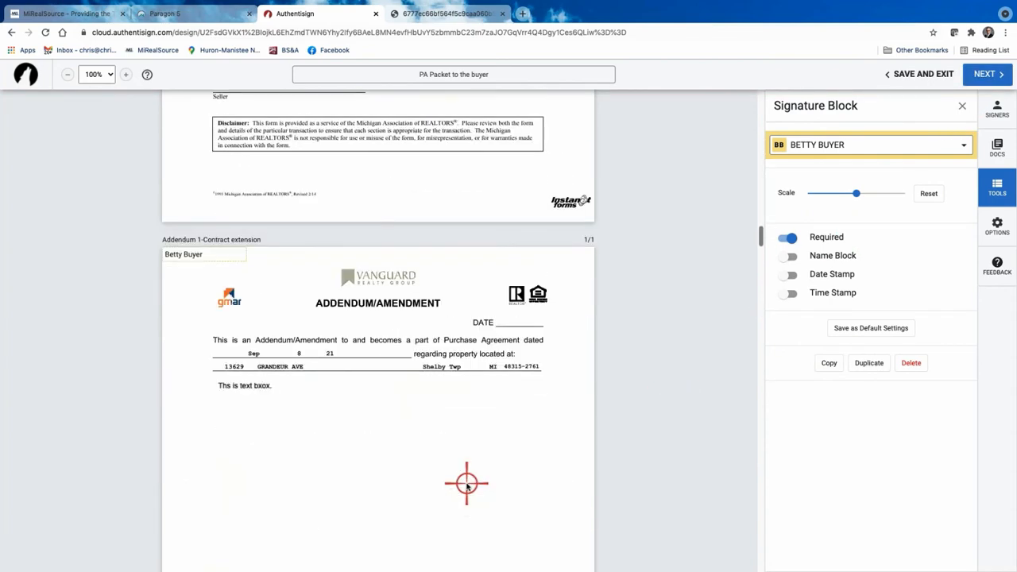
scroll(466, 486, down, 12)
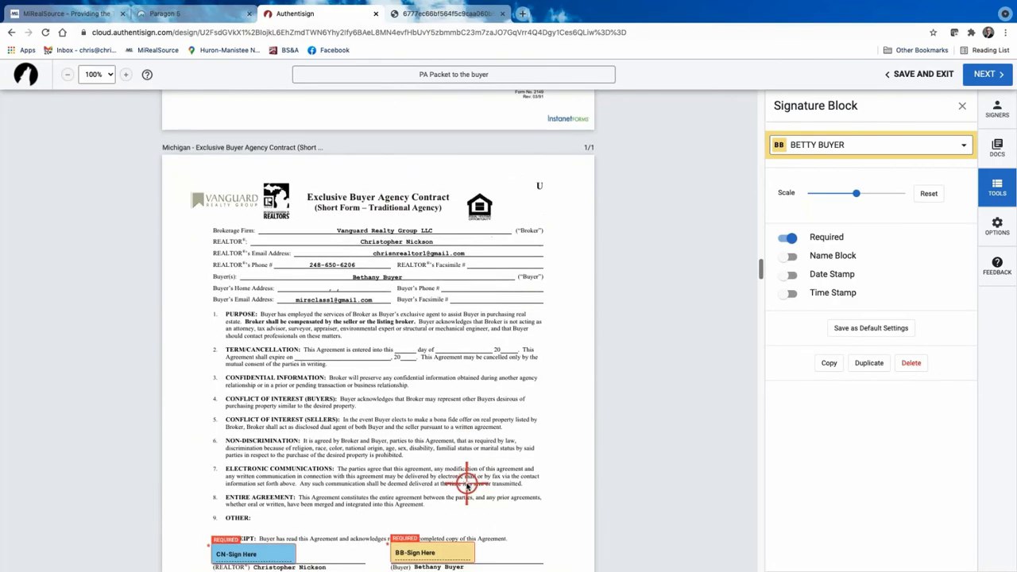
scroll(466, 482, down, 10)
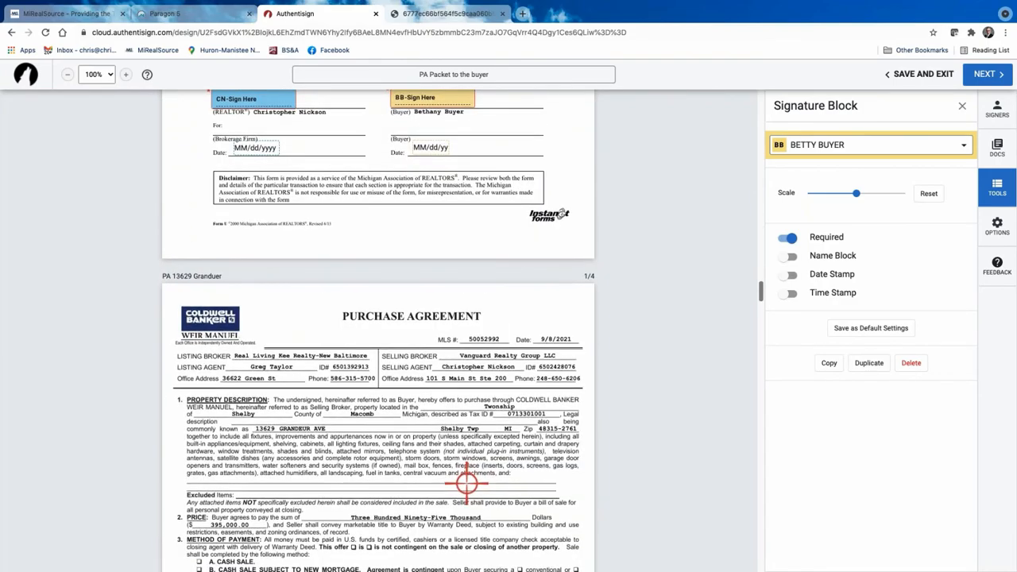
click(324, 381)
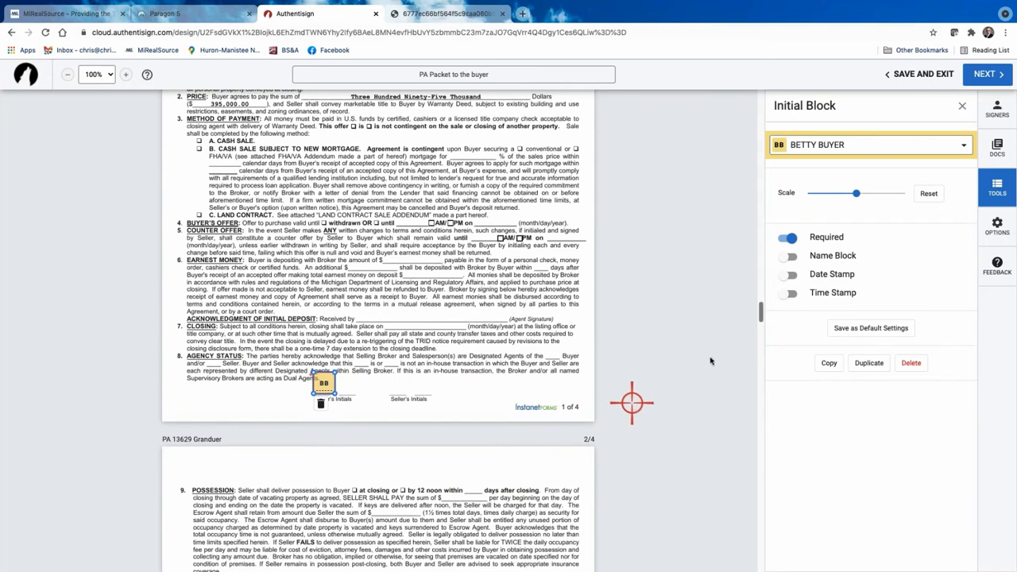
Leave page 1's buyer initials with date stamp and name block off, saved as default settings.
click(785, 275)
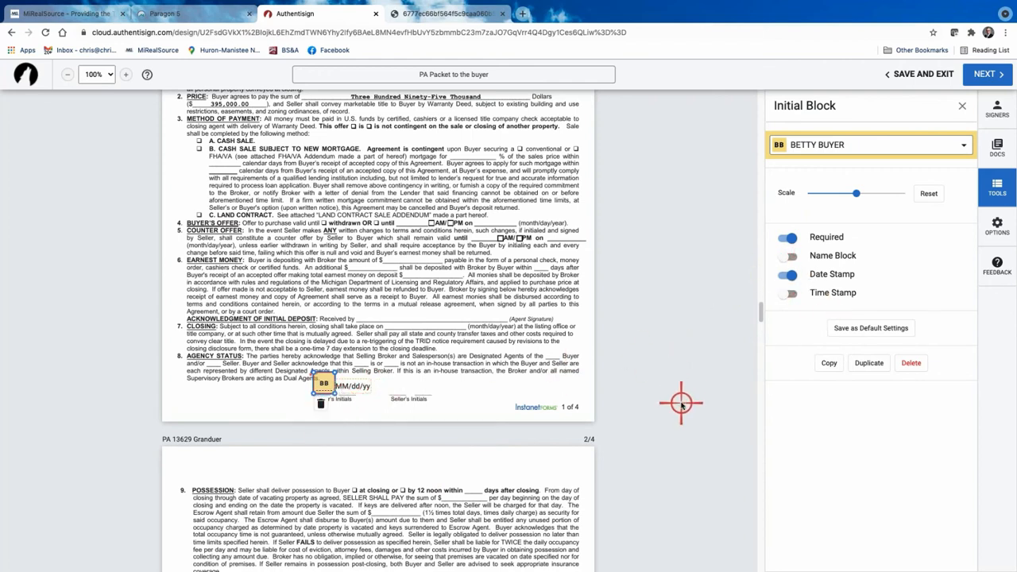
click(788, 274)
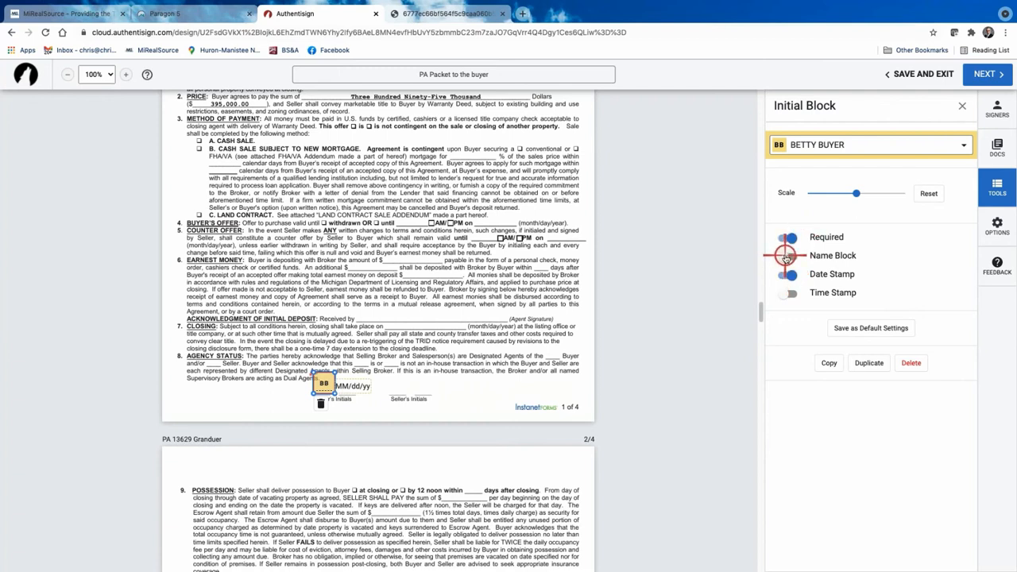
click(785, 256)
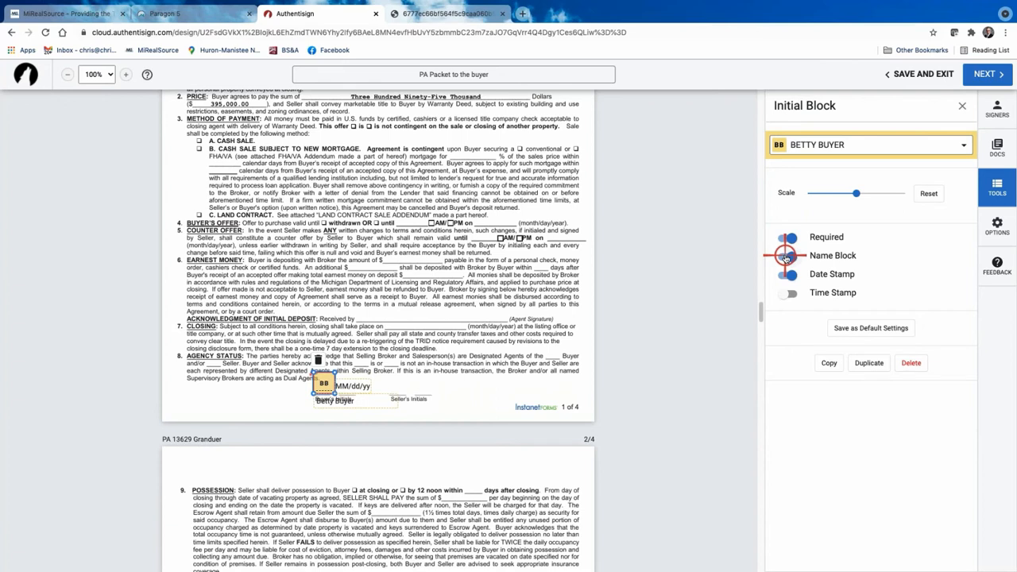
click(788, 255)
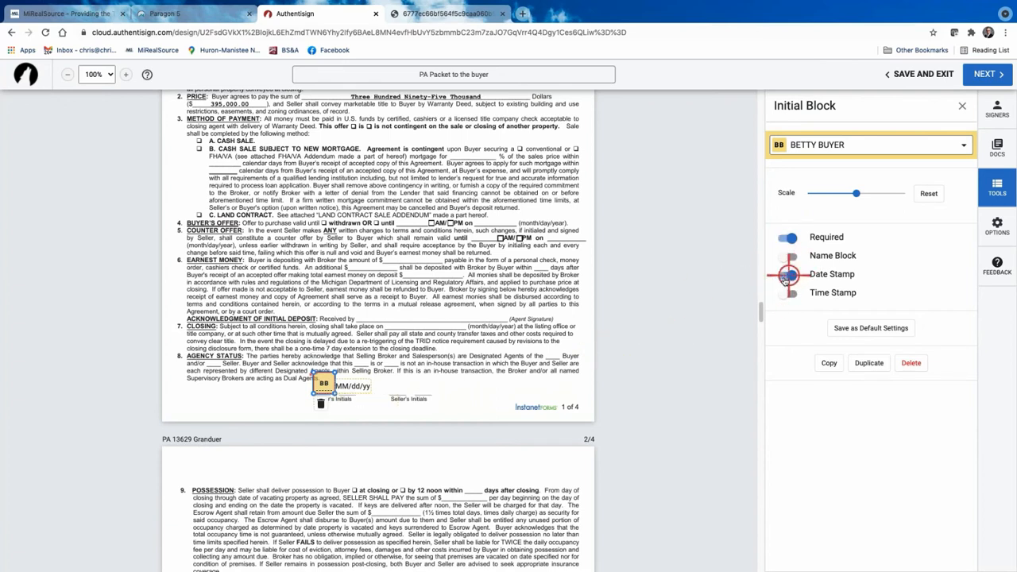
click(787, 274)
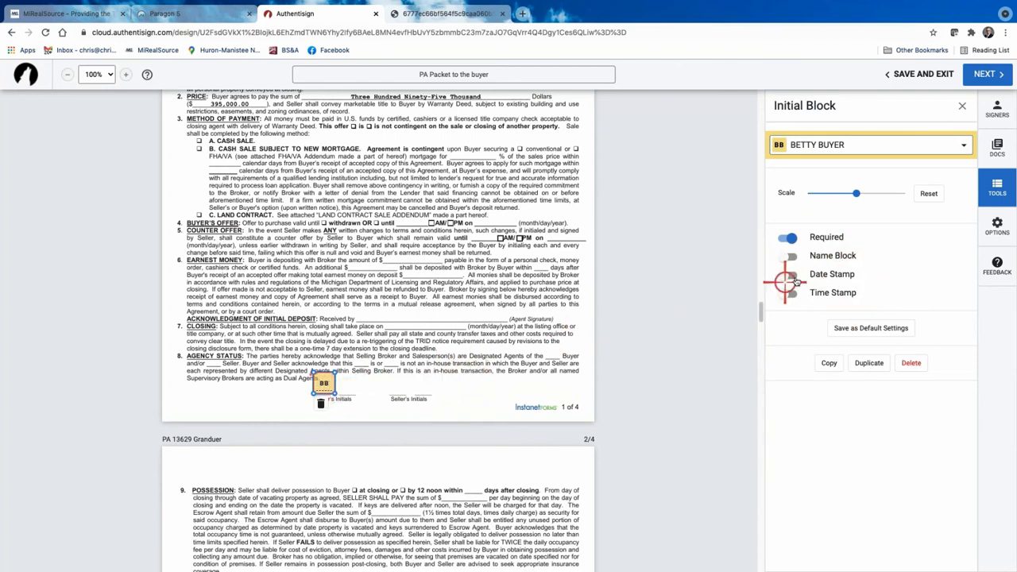
click(788, 275)
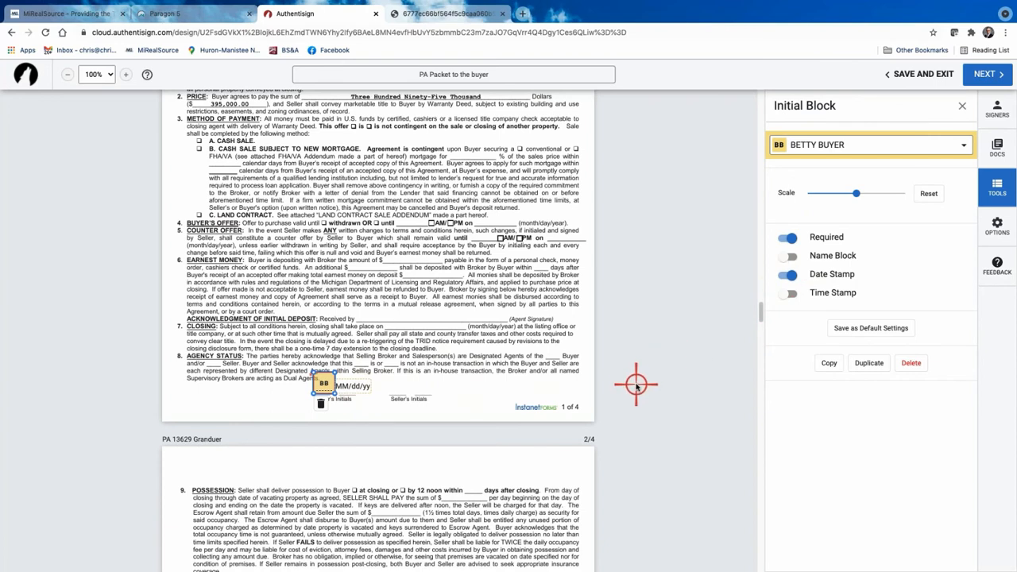
click(790, 274)
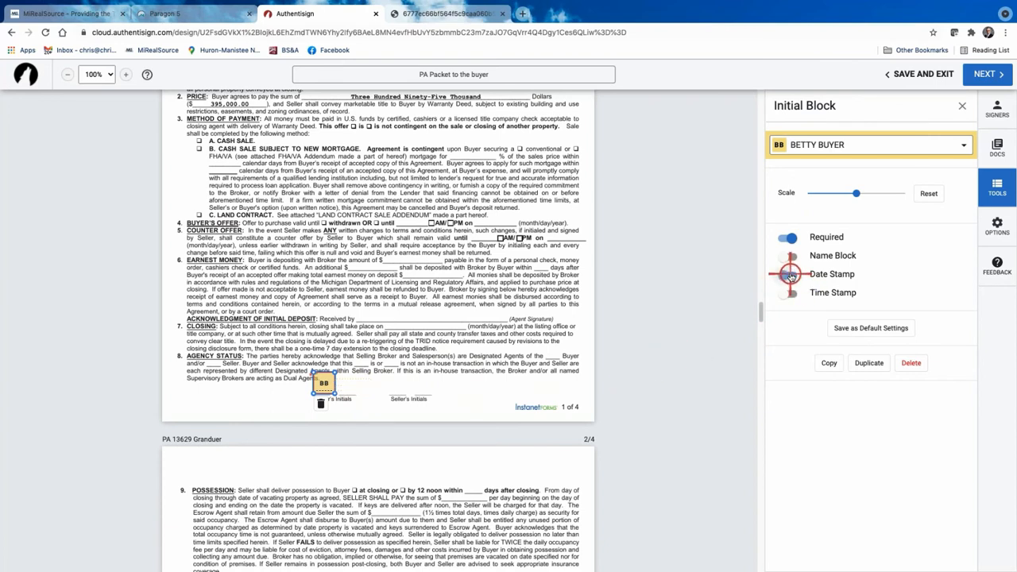
click(879, 330)
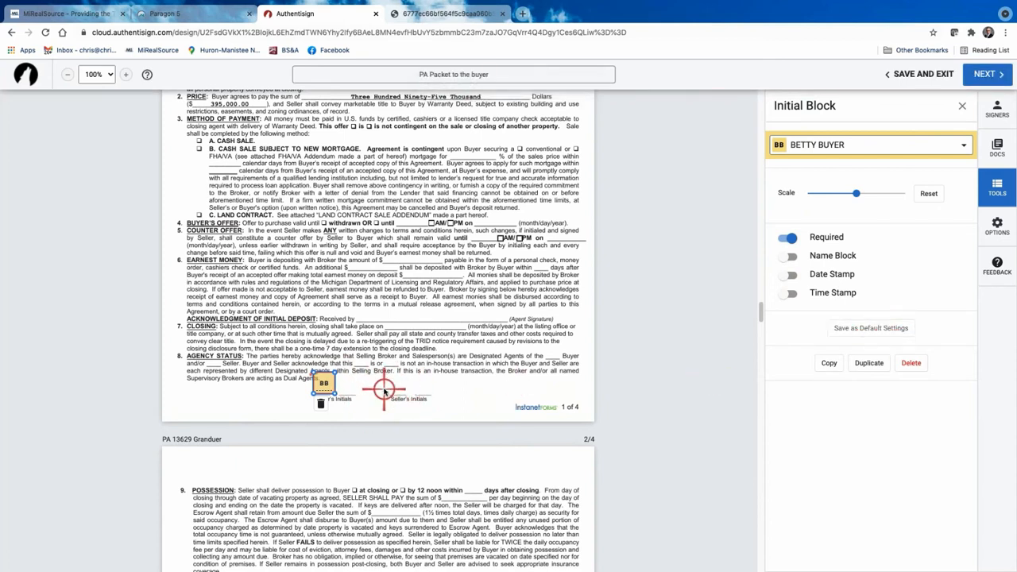
Turn on the buyer's name block and adjust the initials block's scale and position.
click(325, 385)
click(325, 384)
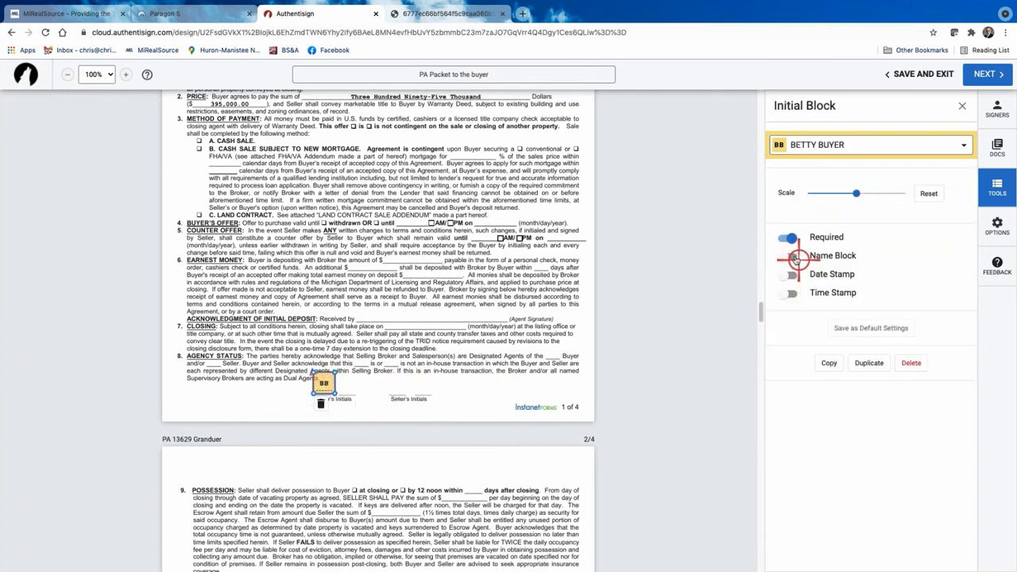
click(786, 256)
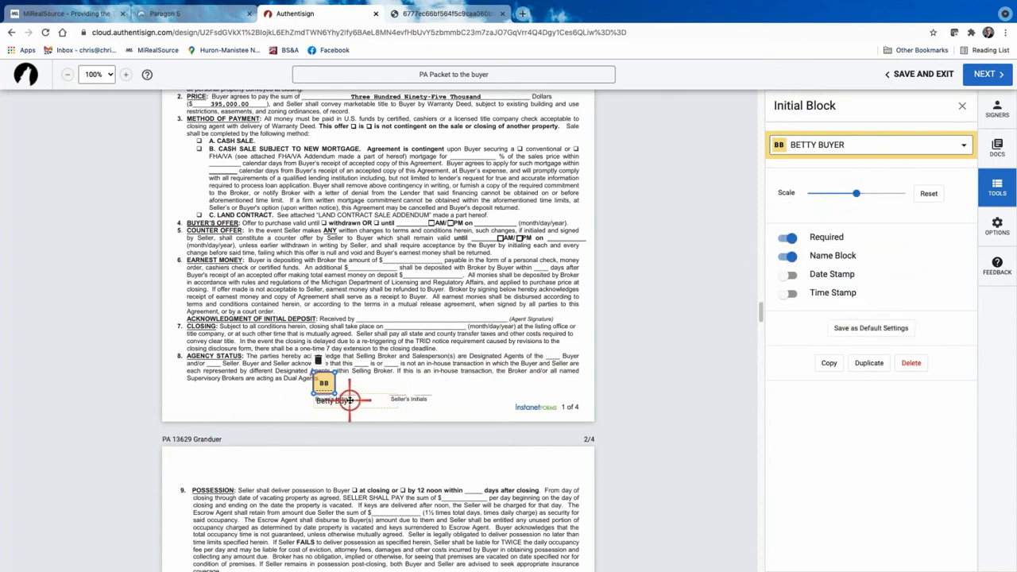
drag(347, 400, 249, 390)
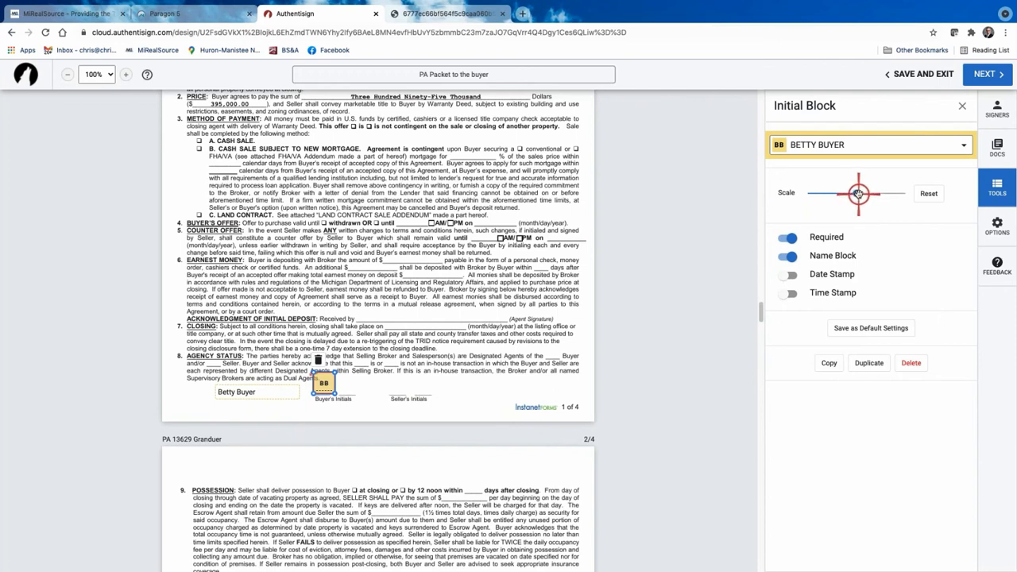
drag(858, 193, 825, 198)
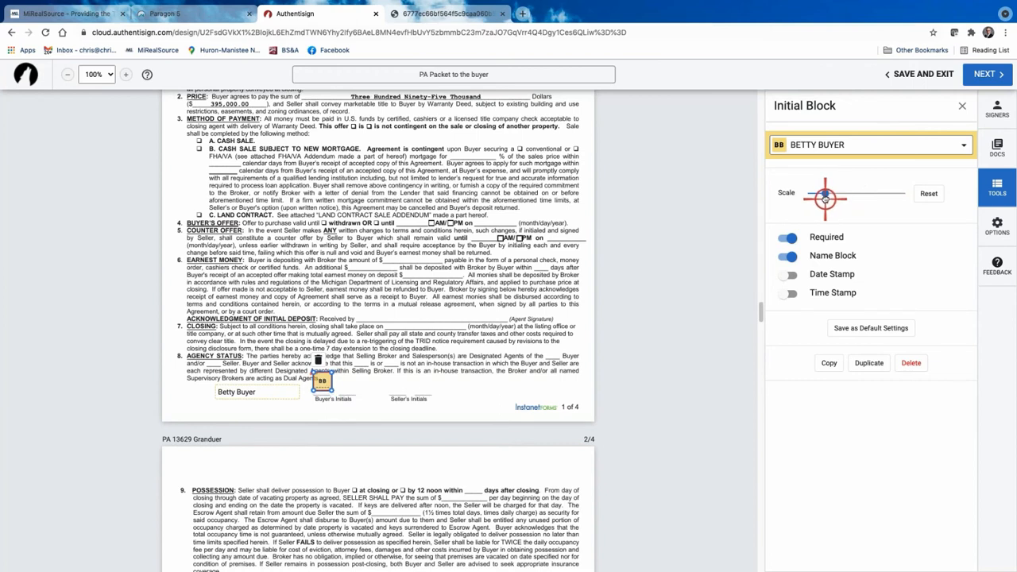
click(325, 385)
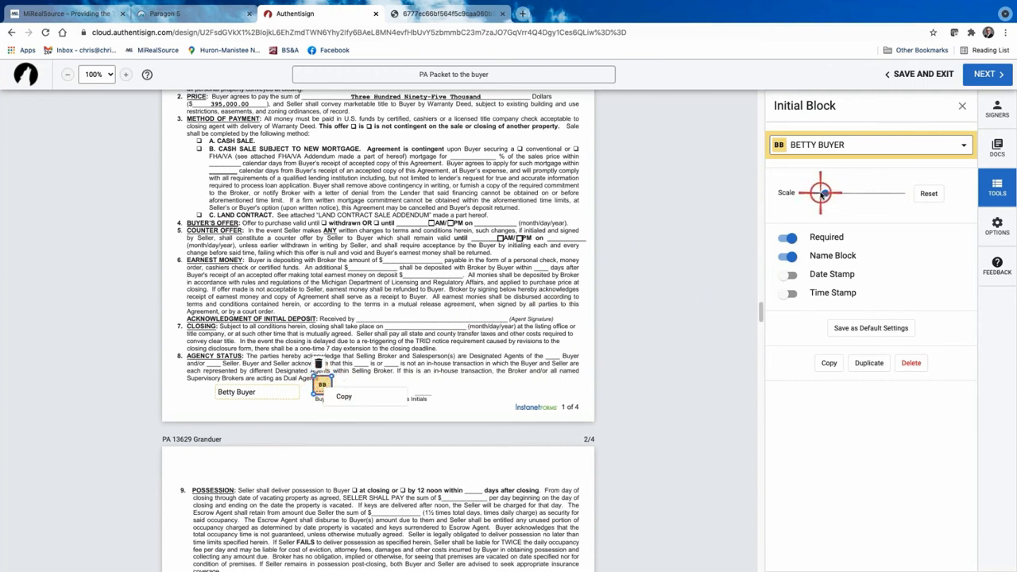
drag(823, 195, 857, 192)
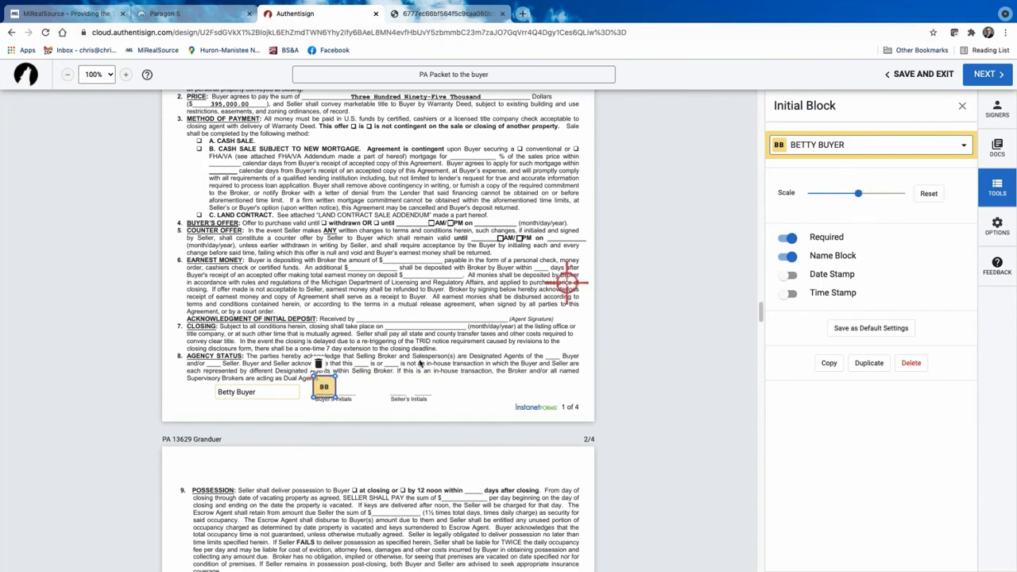
drag(325, 386, 327, 384)
Turn the name block back off and re-save the initials settings as defaults.
right_click(328, 384)
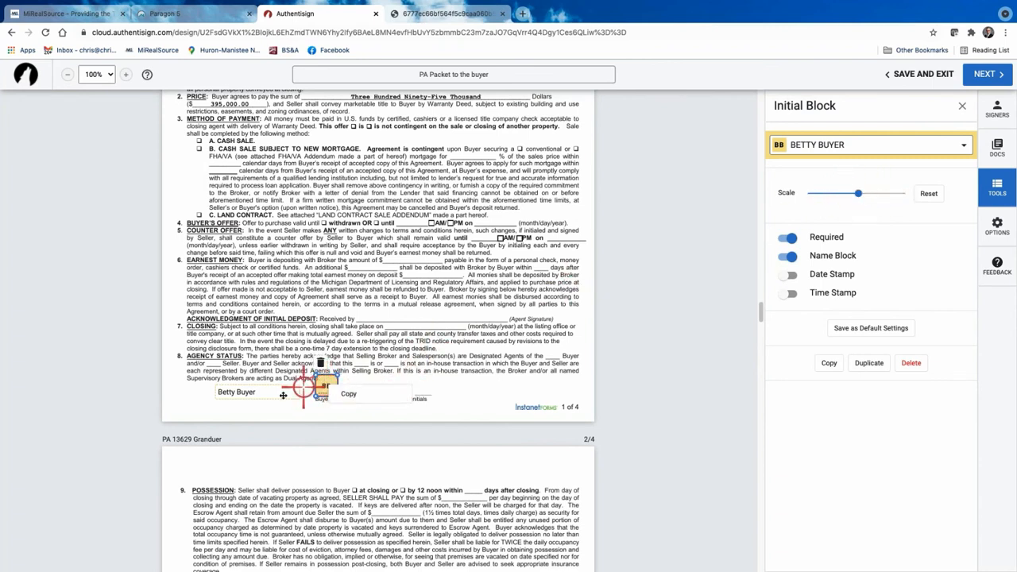
click(799, 258)
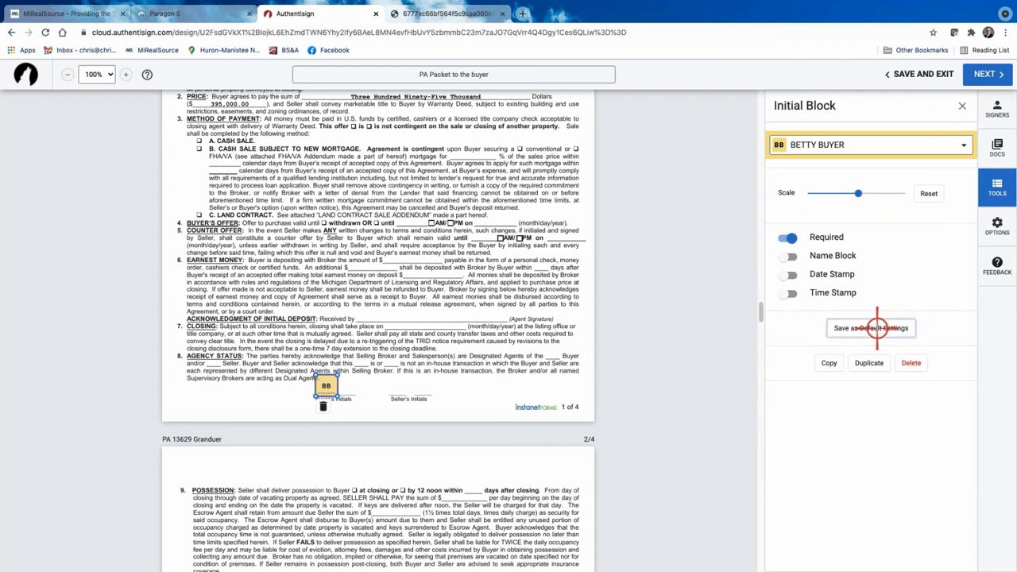
click(877, 327)
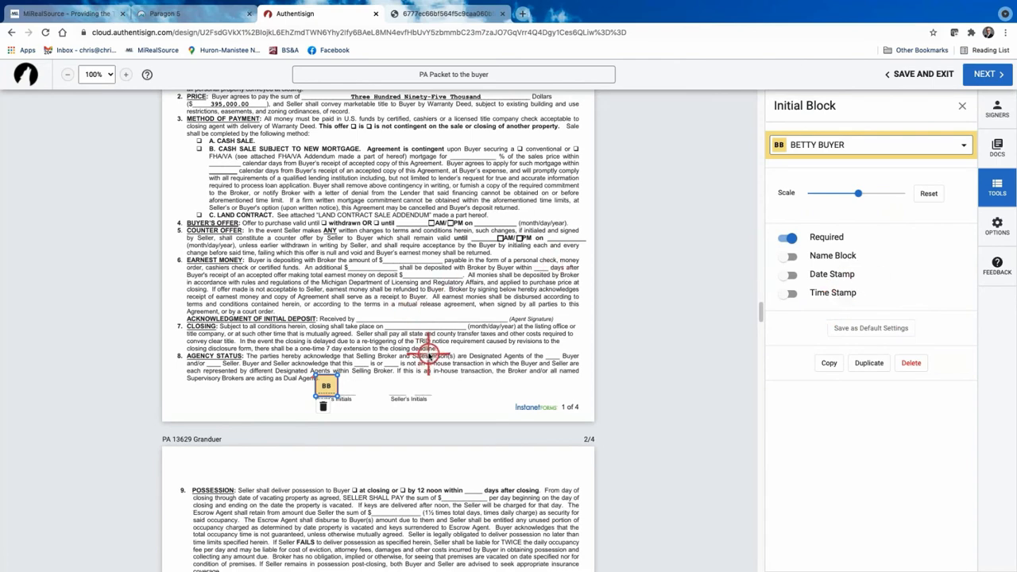
scroll(428, 356, down, 1)
scroll(427, 356, down, 5)
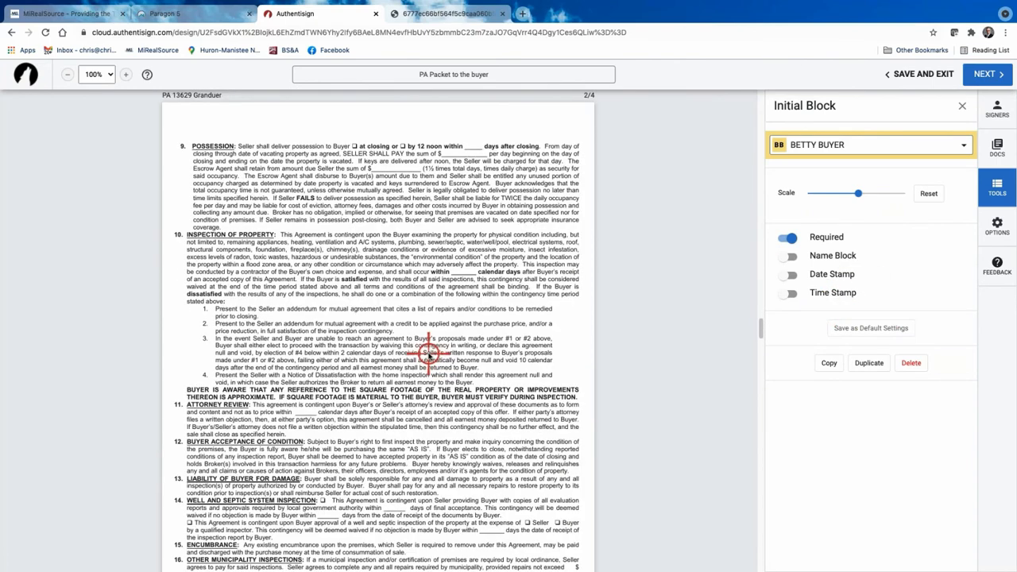
scroll(427, 354, up, 1)
scroll(427, 354, up, 10)
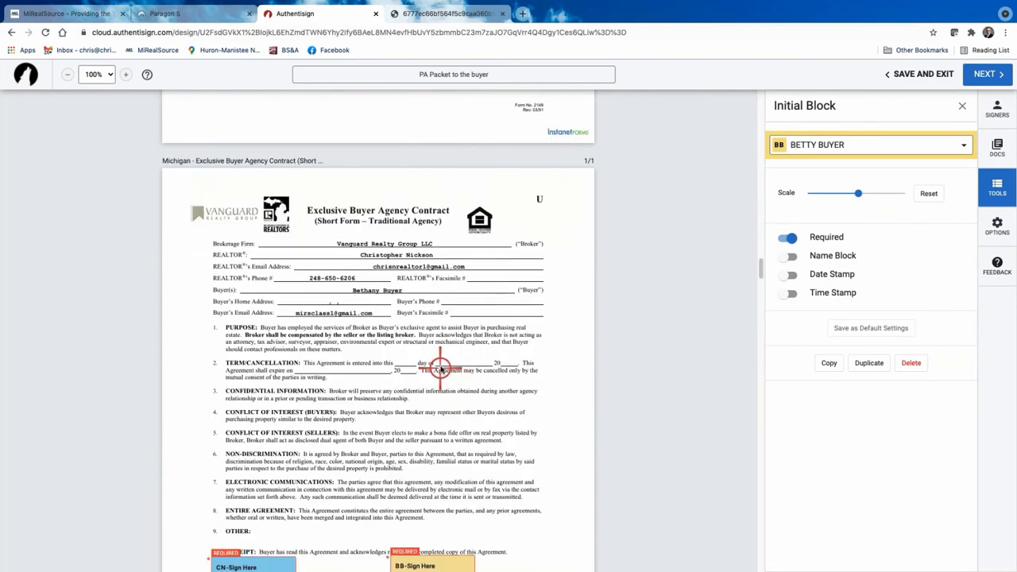
scroll(441, 370, down, 10)
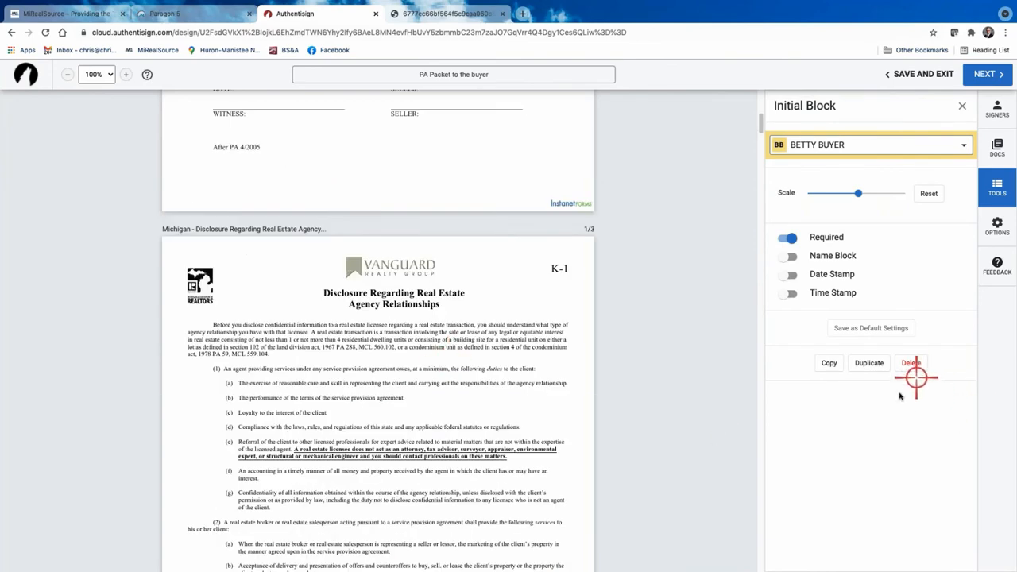
Close the Initial Block settings and open the list of signers.
click(962, 106)
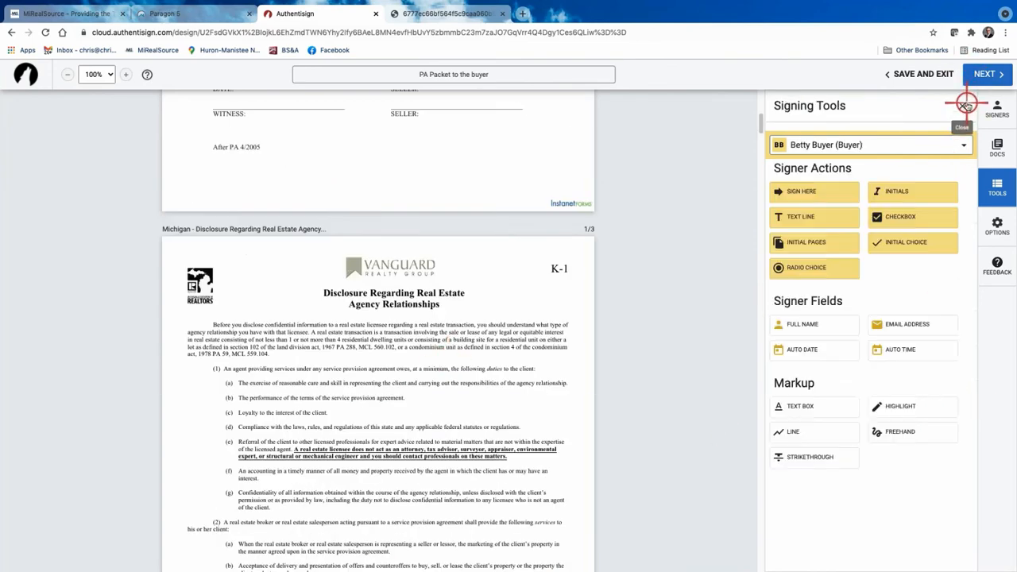
scroll(695, 299, up, 3)
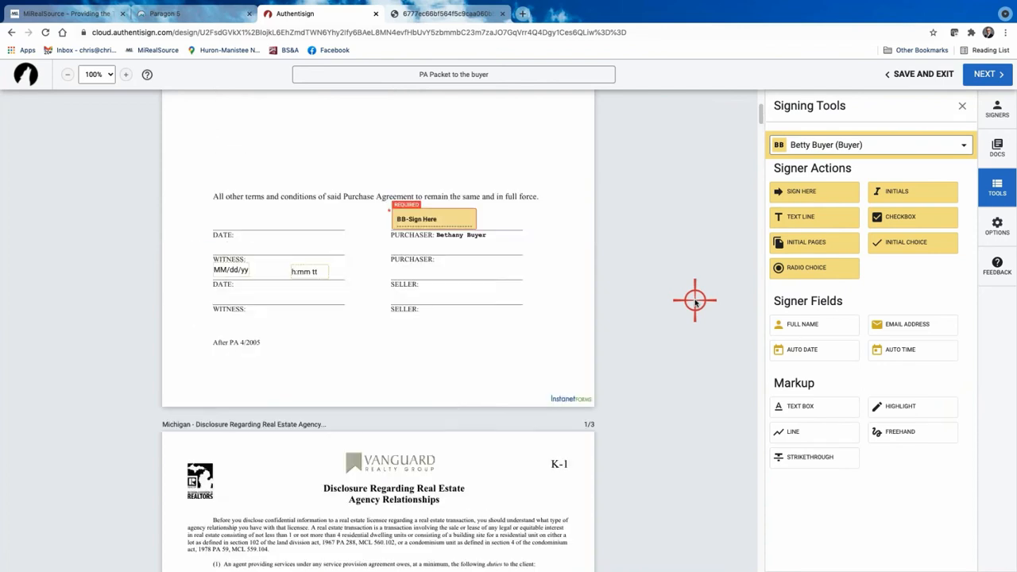
scroll(694, 299, up, 4)
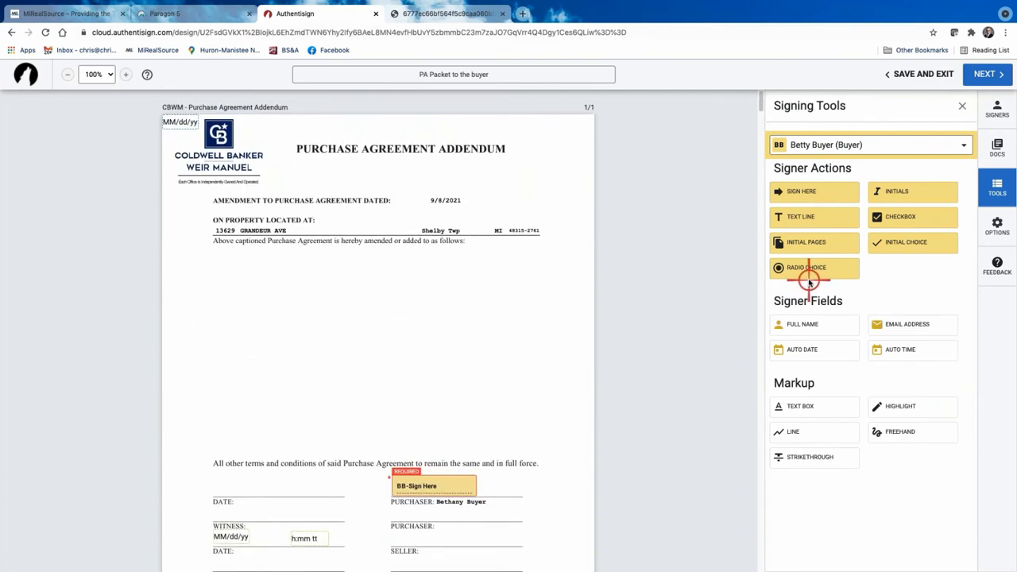
click(966, 144)
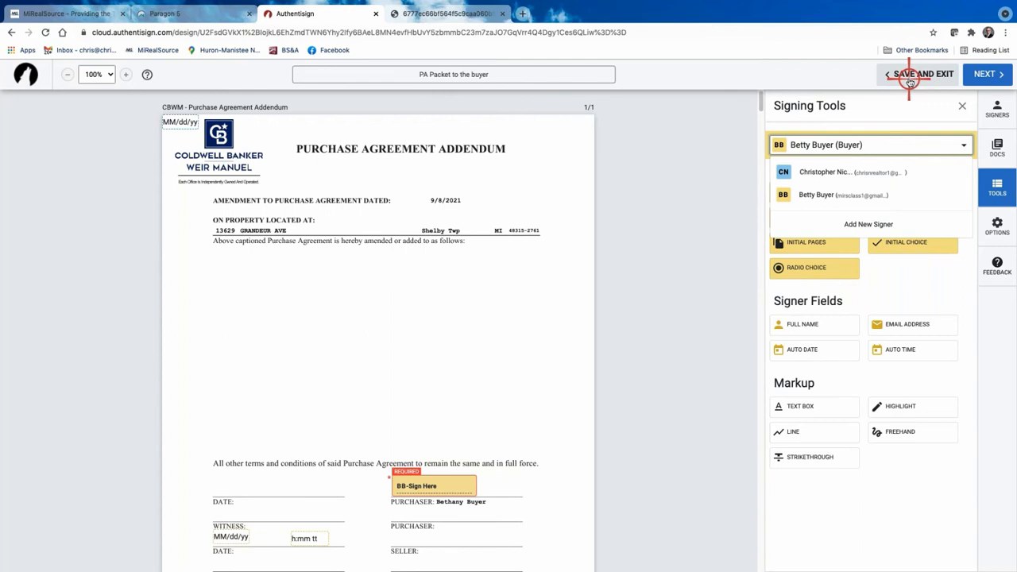
Advance to Finalize Signing Setup, then cancel to keep editing the packet.
click(985, 74)
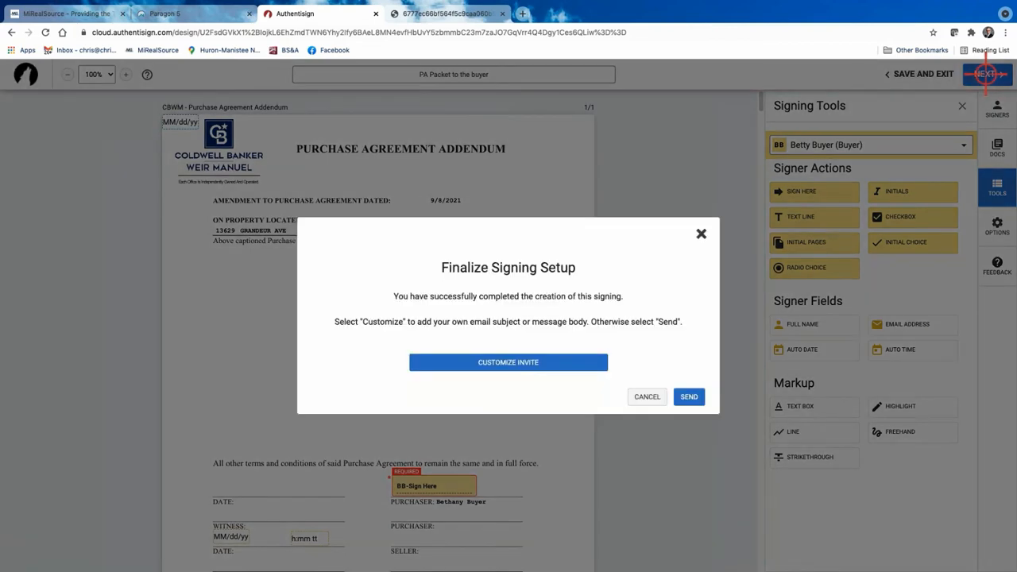
click(648, 397)
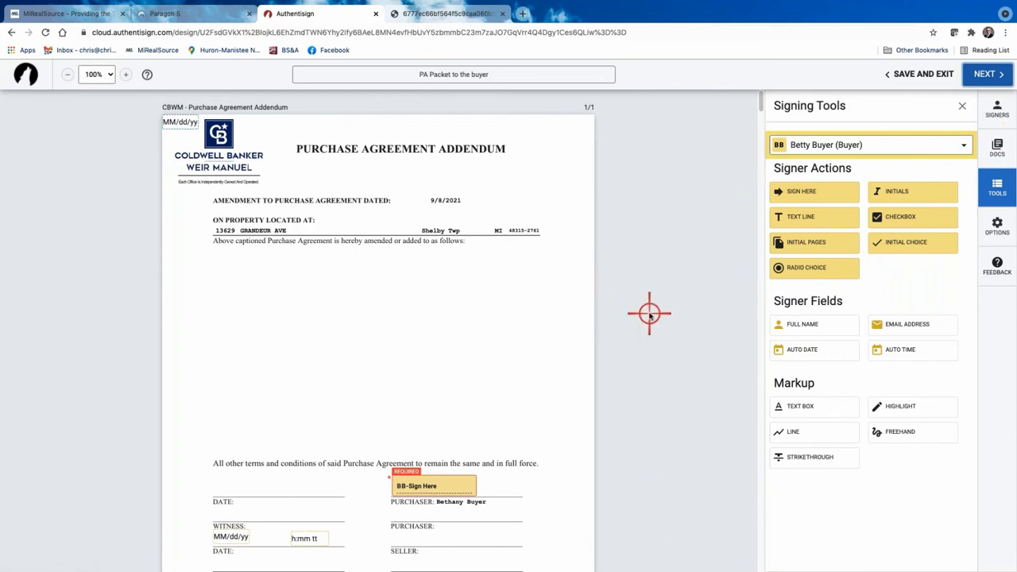
scroll(645, 313, down, 3)
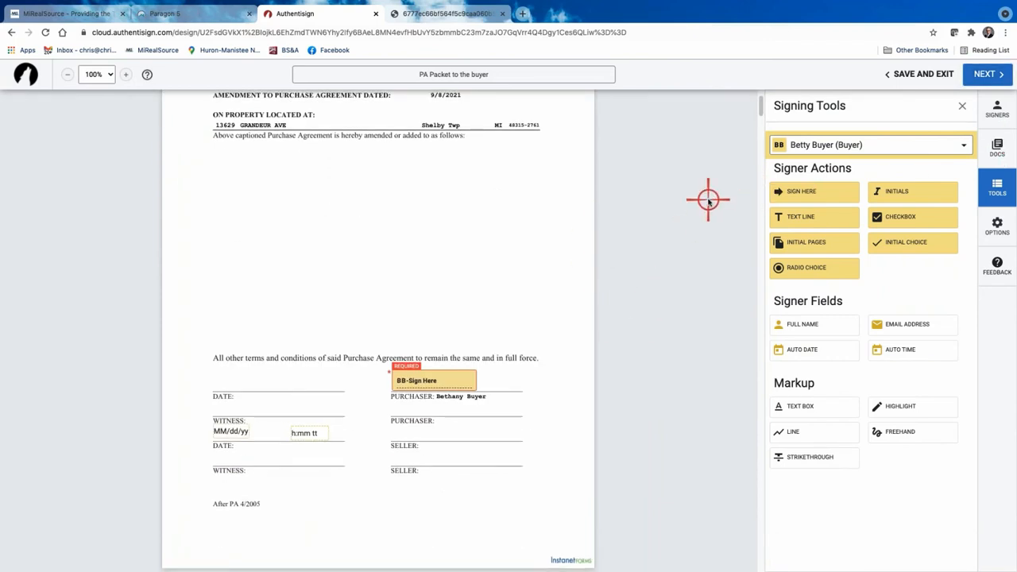
Browse the layouts for the CBWM Purchase Agreement Addendum and close the list without choosing one.
click(998, 146)
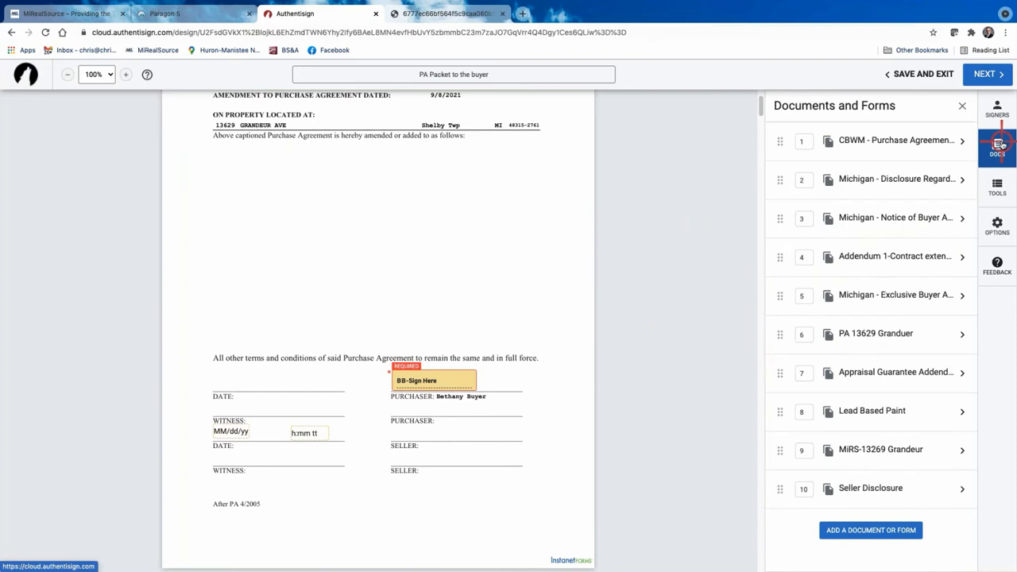
click(892, 138)
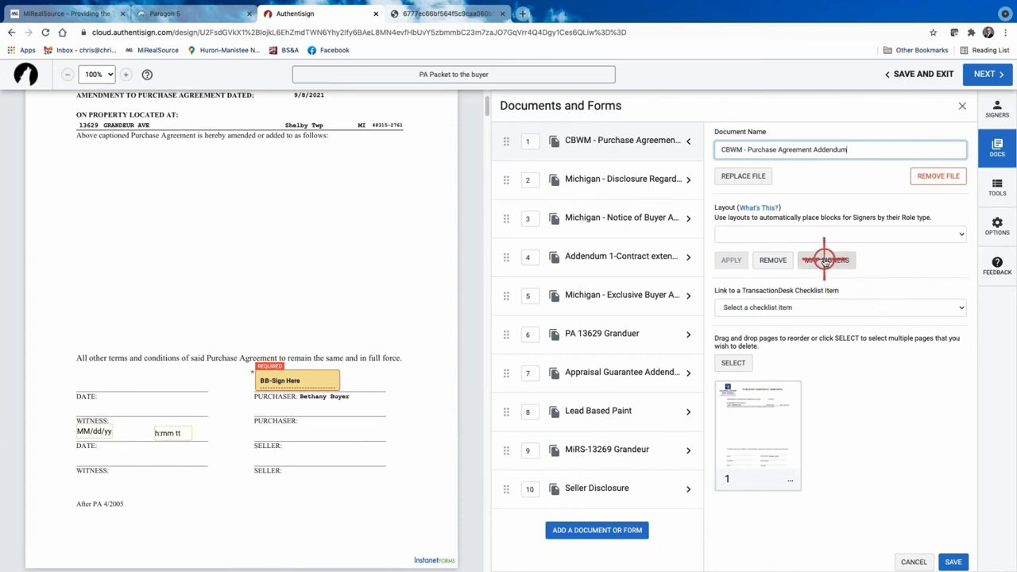
click(960, 232)
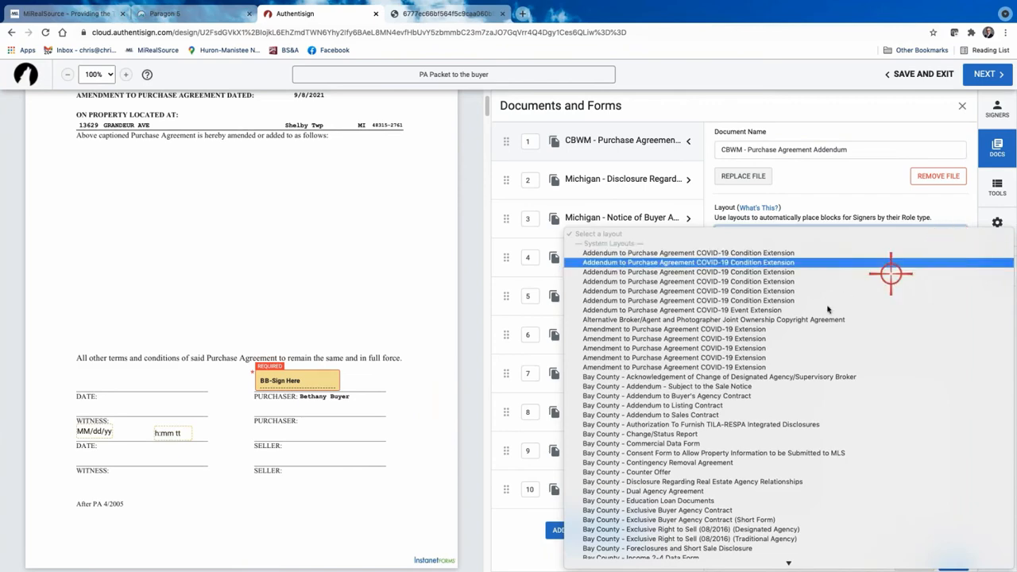
scroll(826, 310, down, 10)
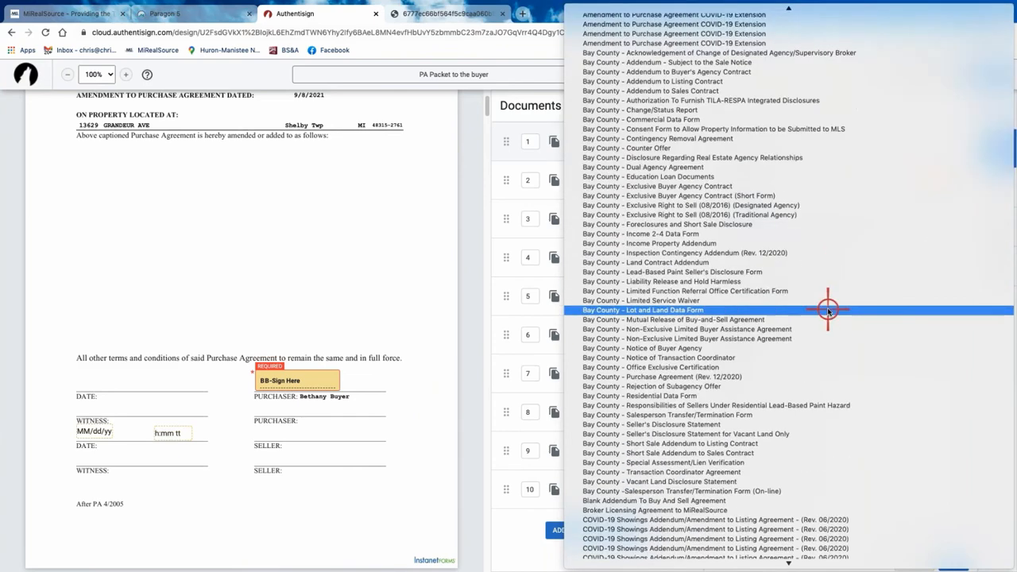
scroll(827, 310, down, 9)
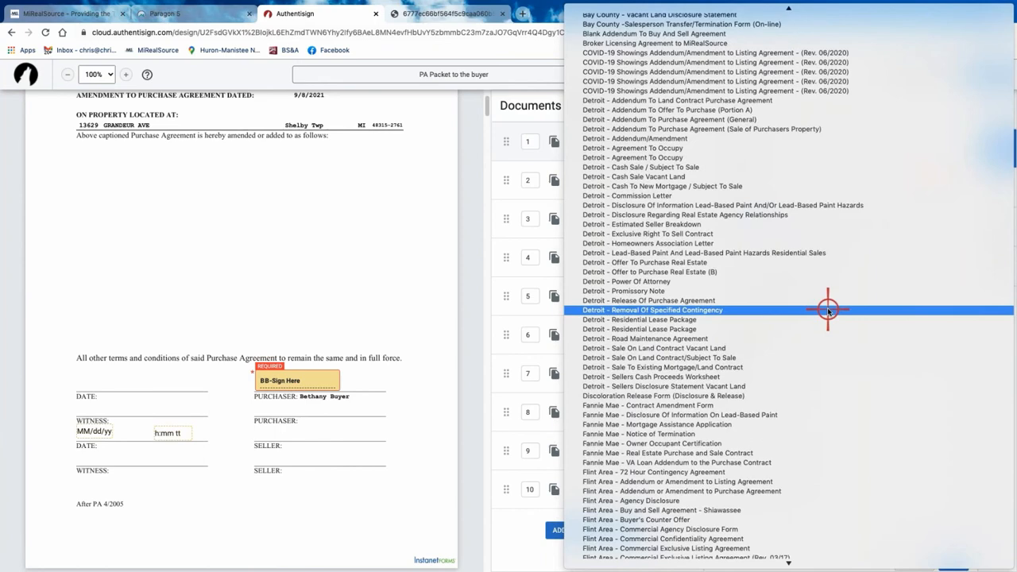
scroll(827, 310, down, 10)
scroll(830, 298, up, 20)
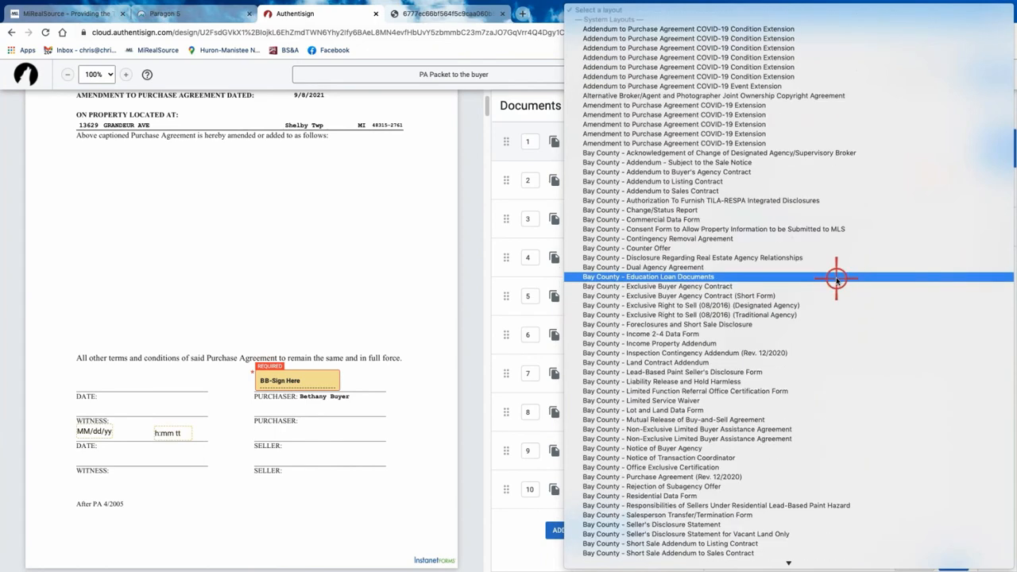
scroll(786, 330, down, 8)
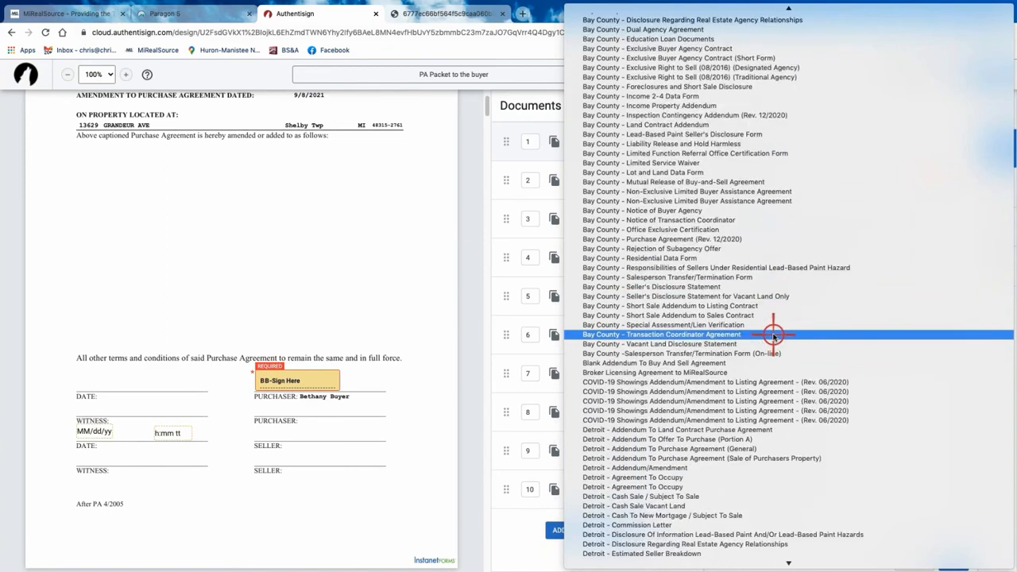
scroll(773, 335, up, 1)
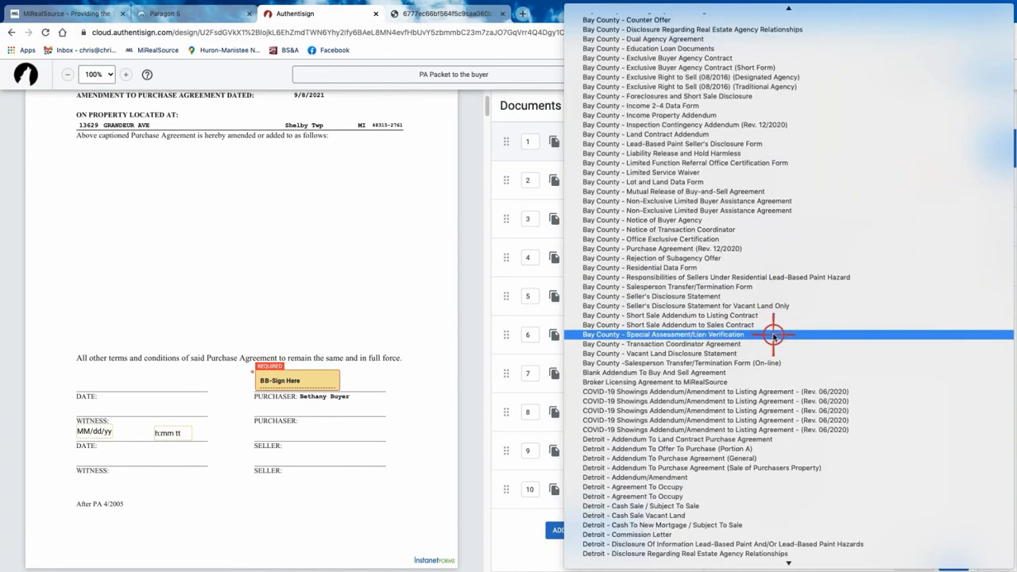
scroll(773, 335, up, 8)
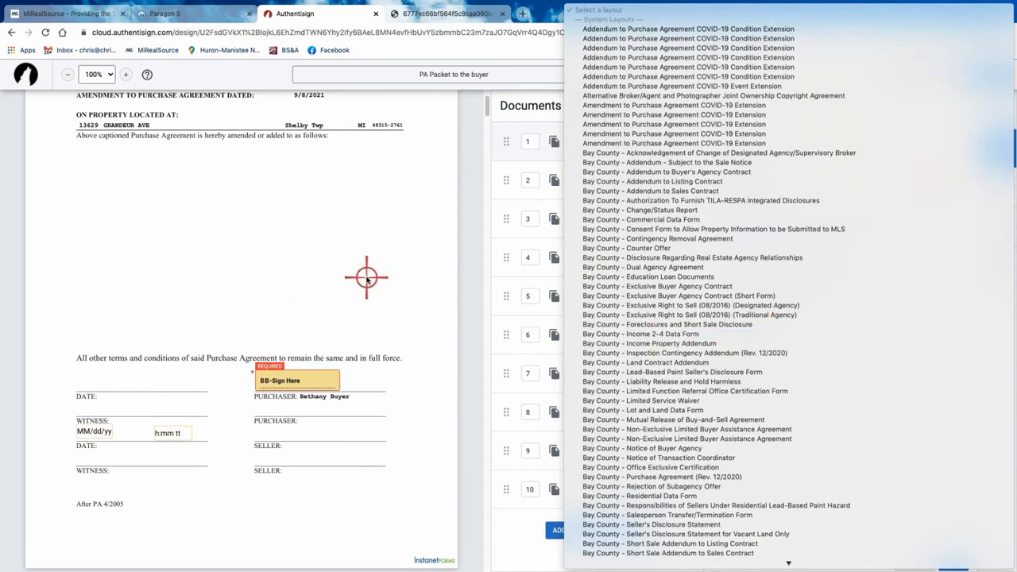
click(466, 148)
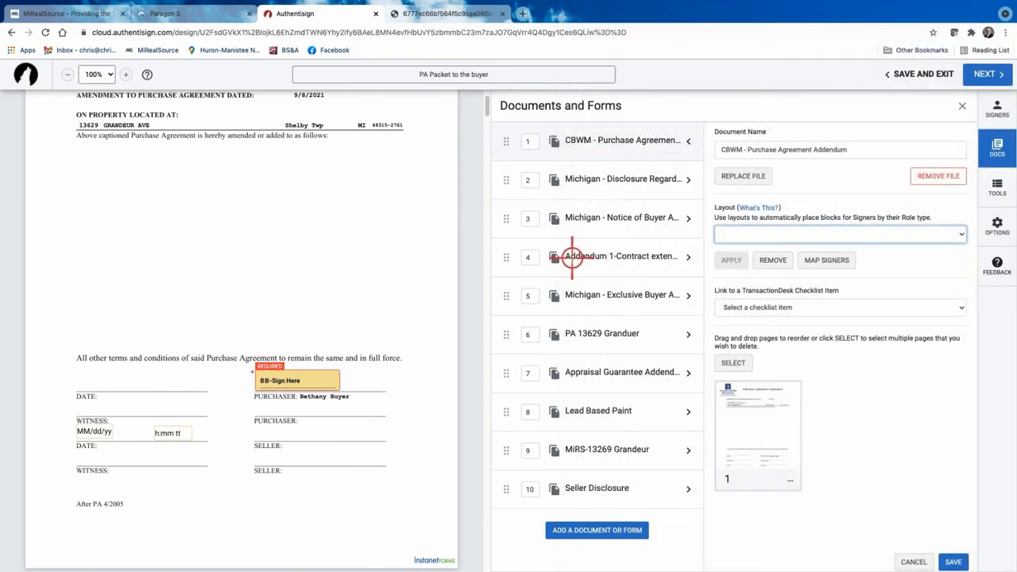
Give the Michigan Notice of Buyer Agency its matching layout with buyer and selling-agent signature blocks, and save.
click(635, 217)
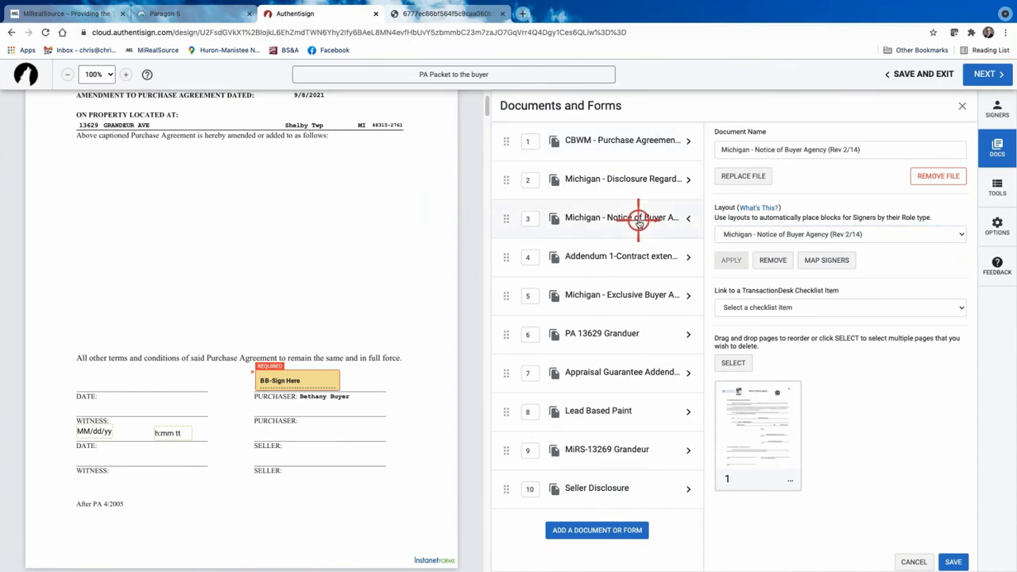
click(958, 234)
click(679, 234)
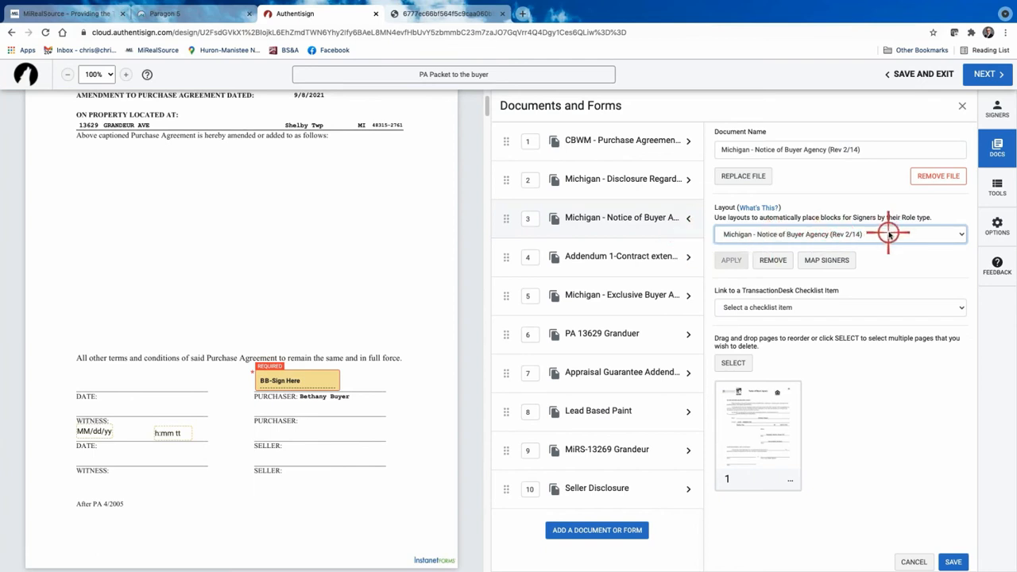
click(830, 260)
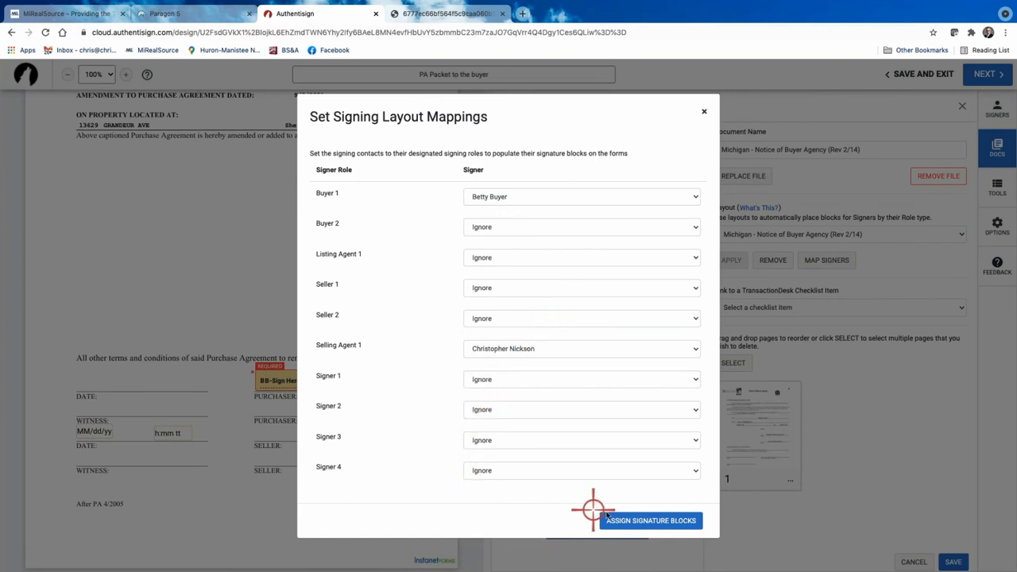
click(643, 522)
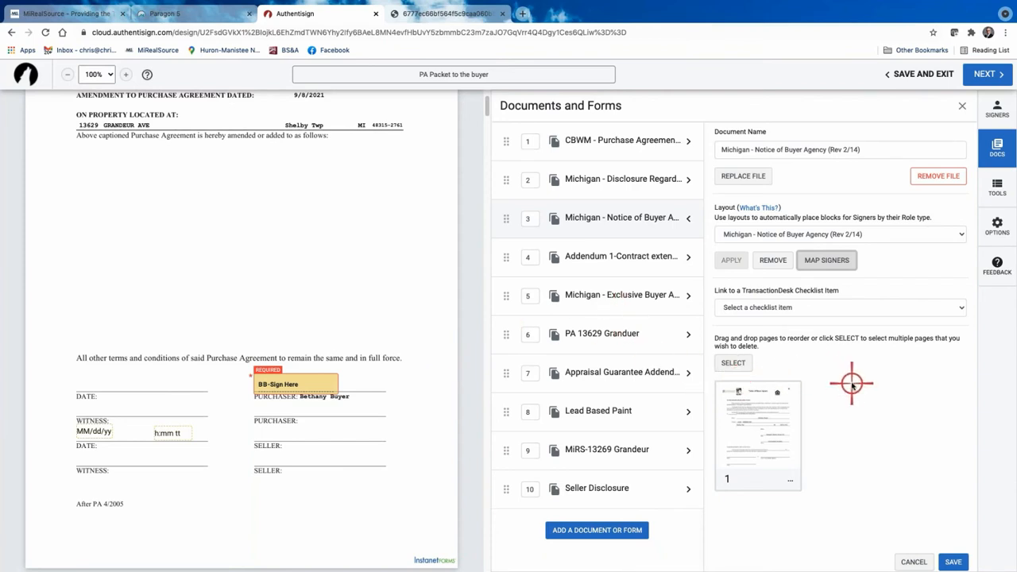
click(960, 307)
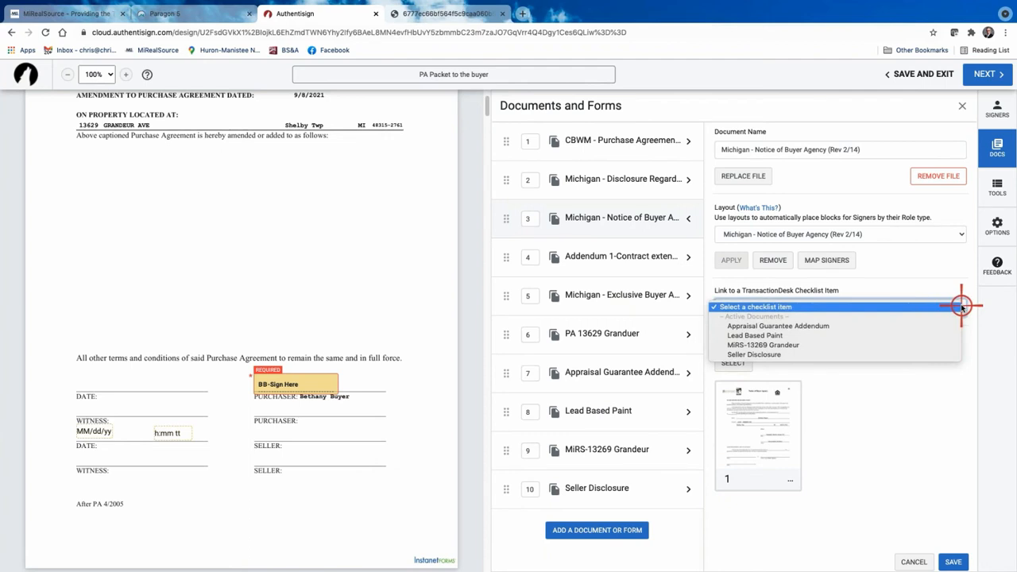
click(884, 431)
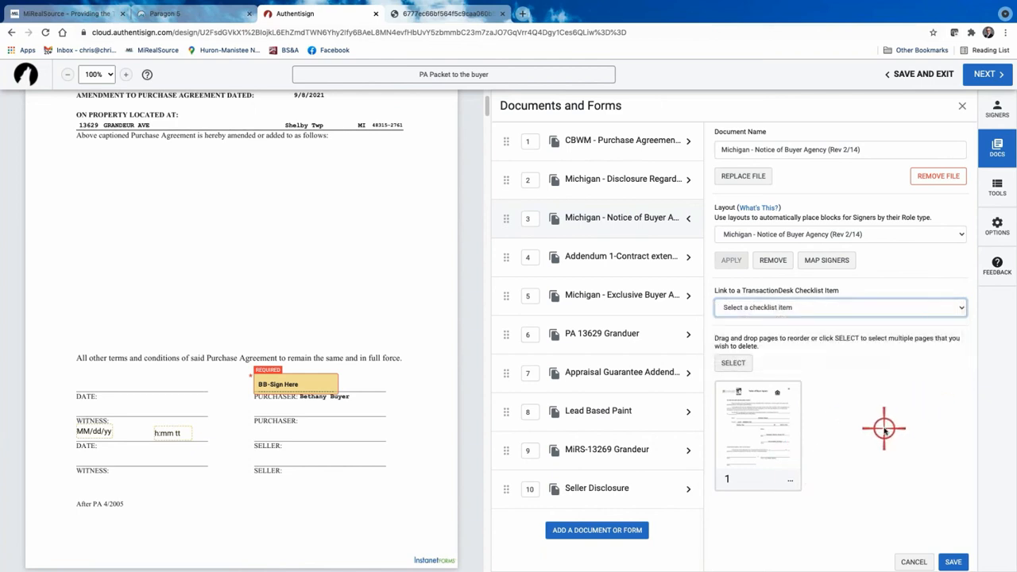
click(953, 560)
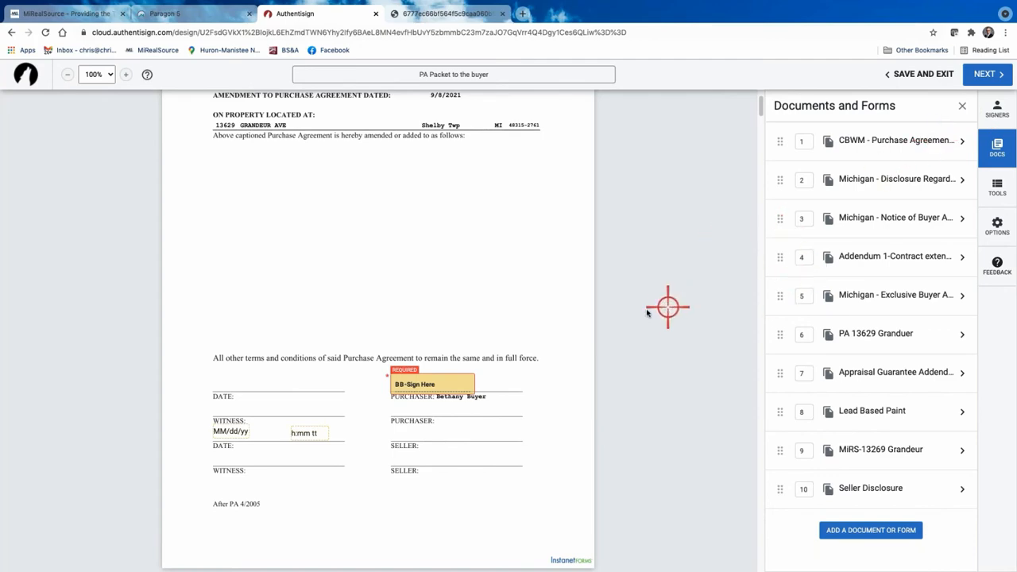
Scroll to page 3/3 of the Michigan Disclosure Regarding Real Estate Agency with the buyer's signature field.
scroll(546, 304, up, 3)
scroll(546, 304, down, 15)
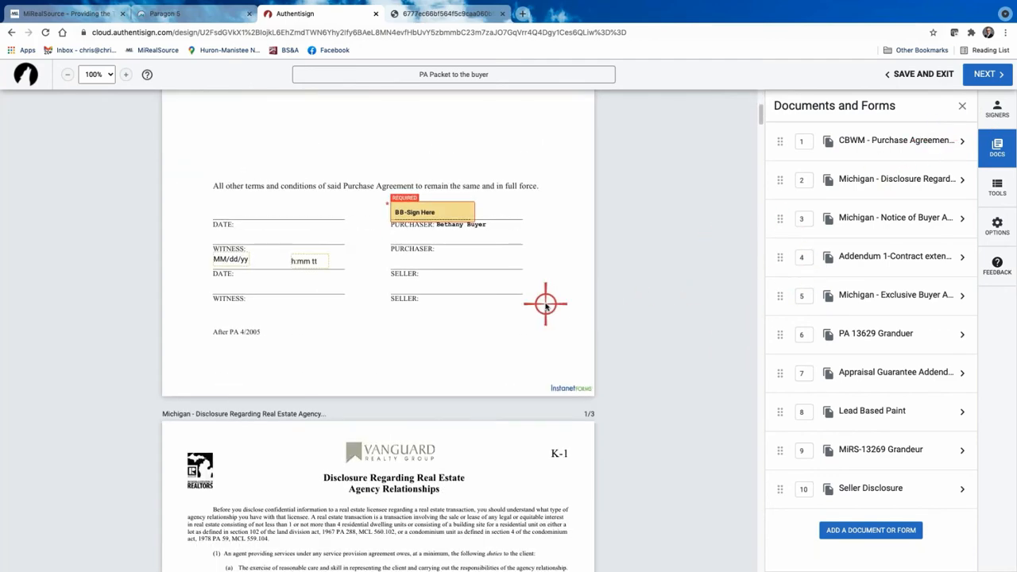
scroll(546, 305, down, 10)
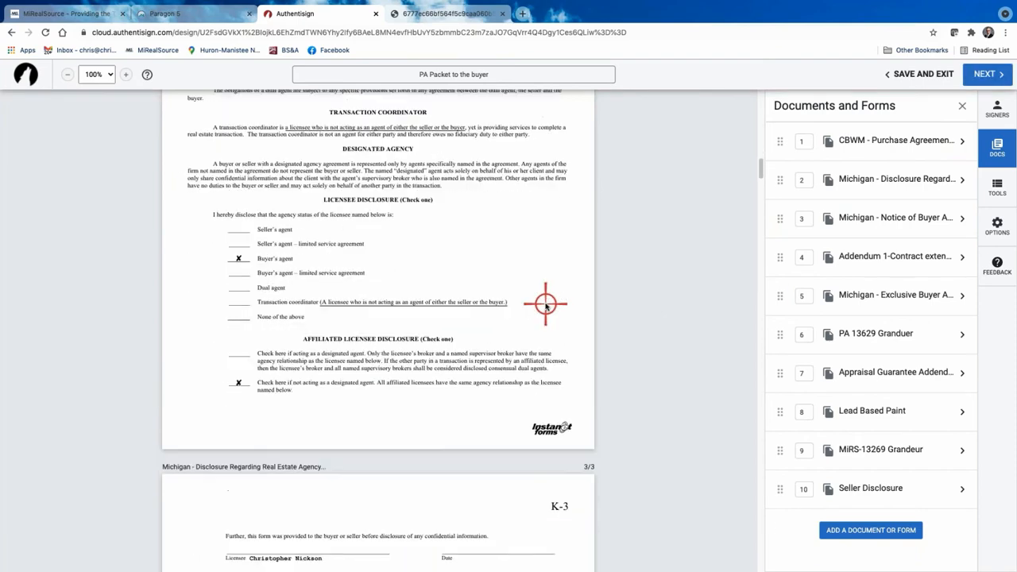
scroll(545, 304, down, 6)
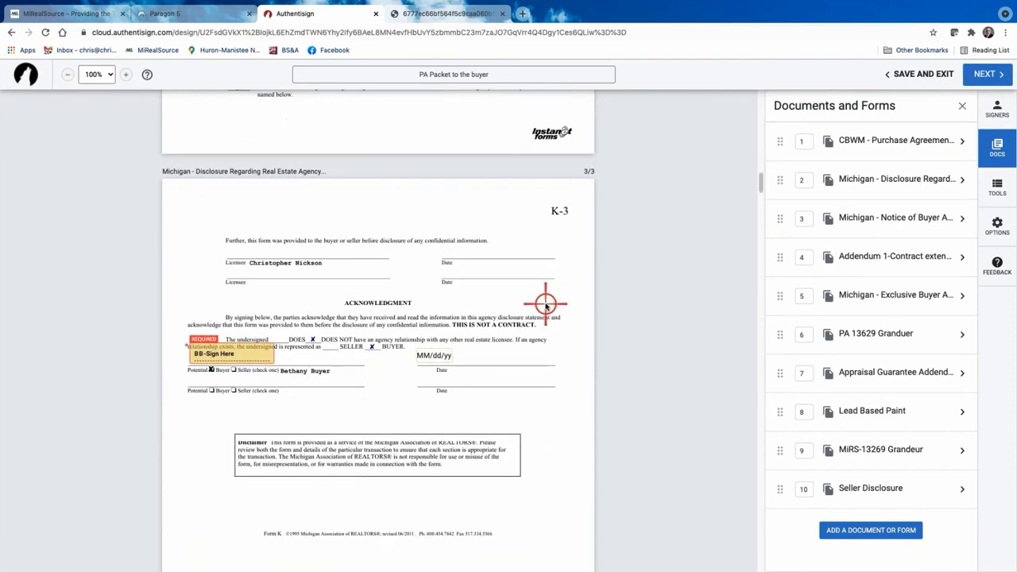
scroll(546, 304, down, 1)
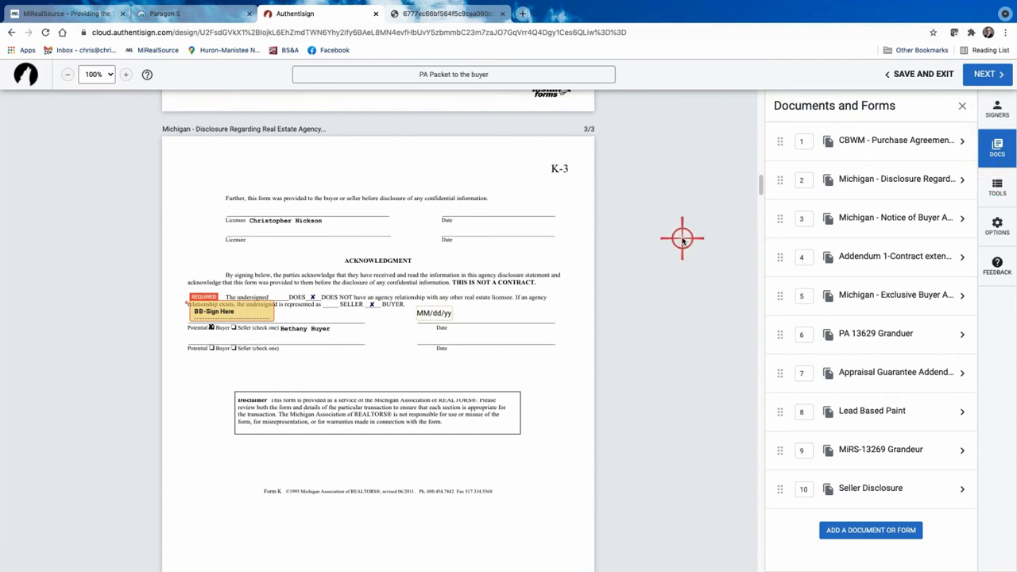
Reapply the Notice of Buyer Agency (Rev 2/14) layout, assign Buyer 1 and Selling Agent 1 signature blocks, and save.
click(898, 226)
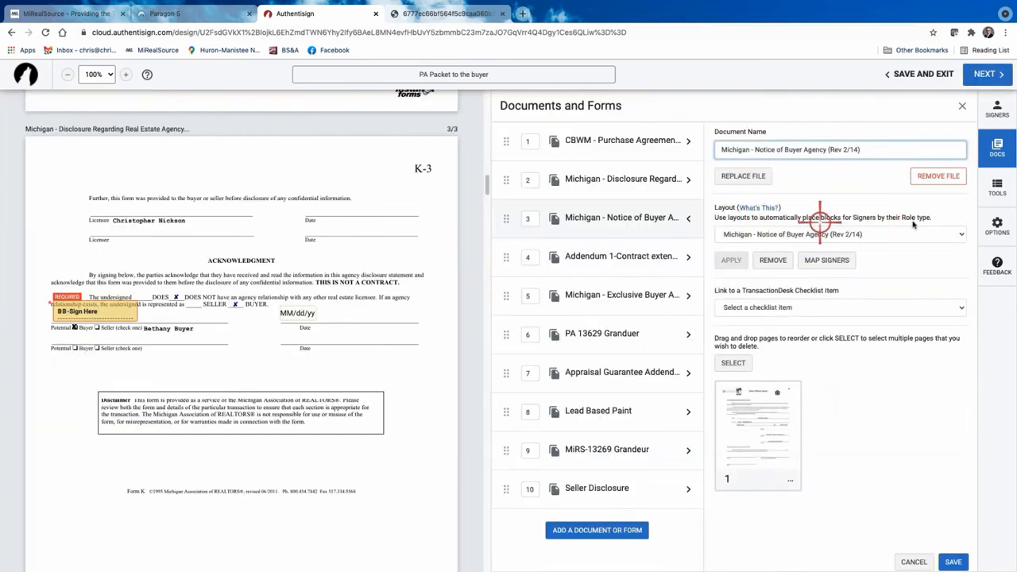
click(963, 234)
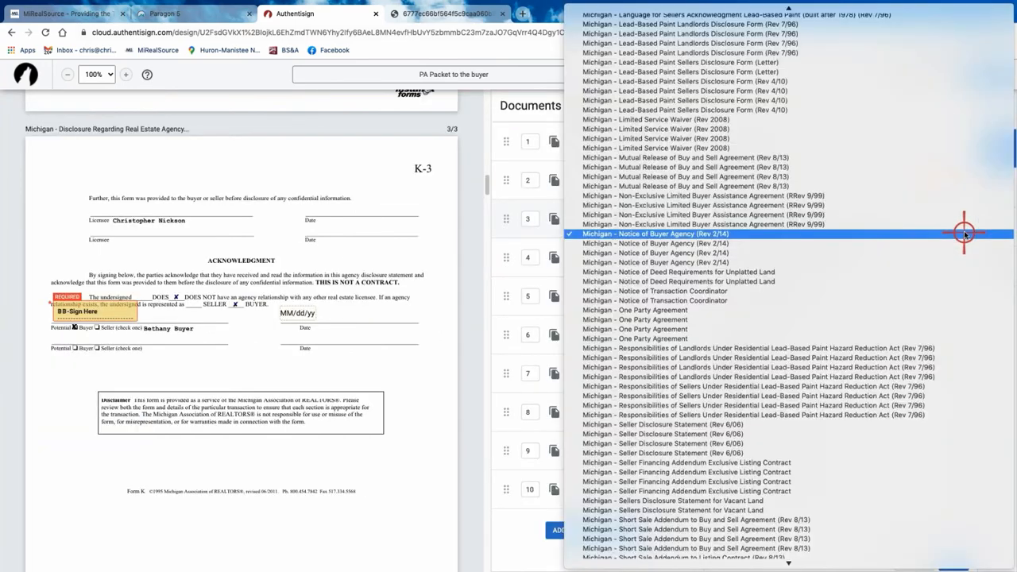
click(696, 234)
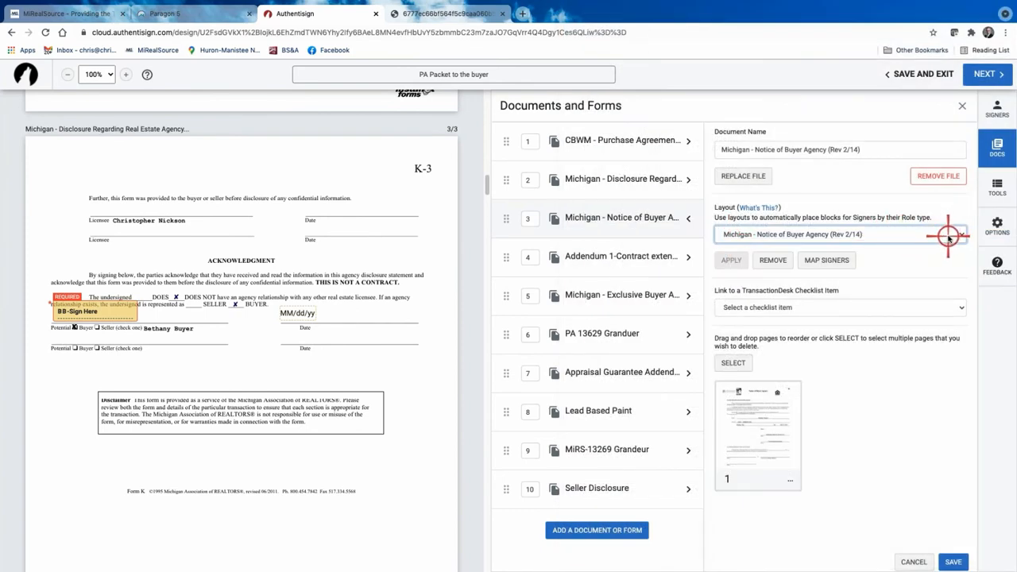
click(826, 259)
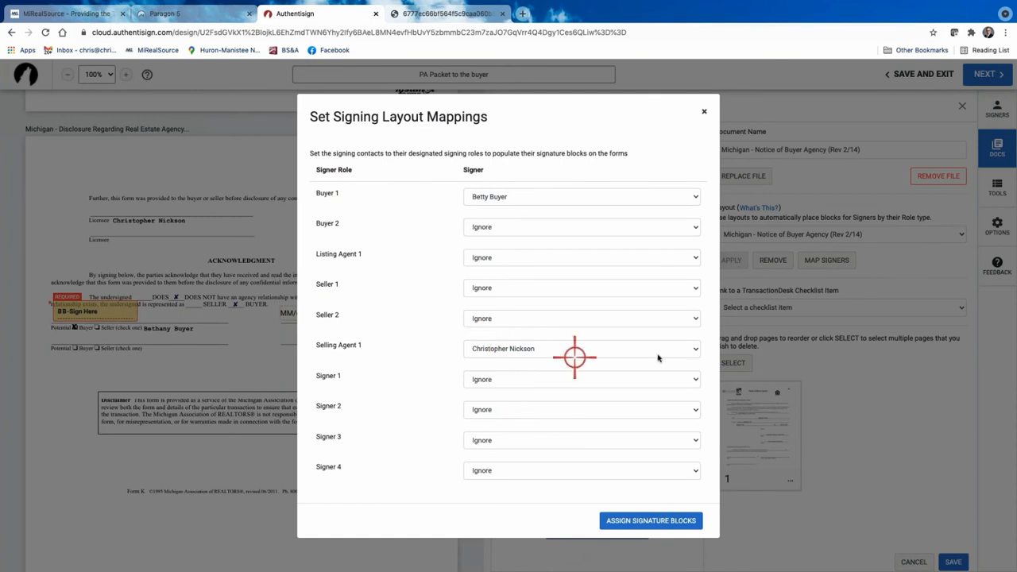
click(696, 349)
click(697, 349)
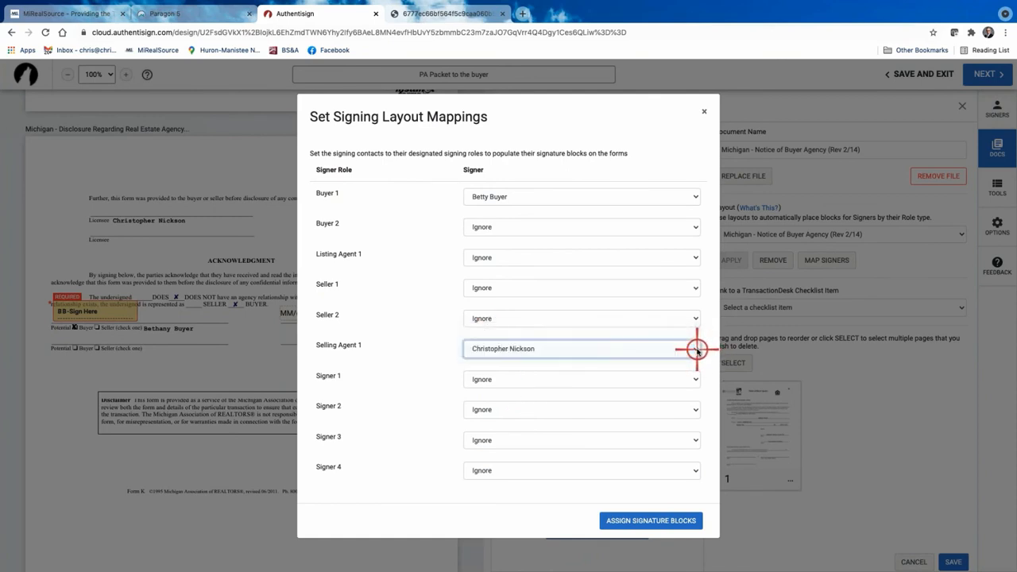
click(653, 523)
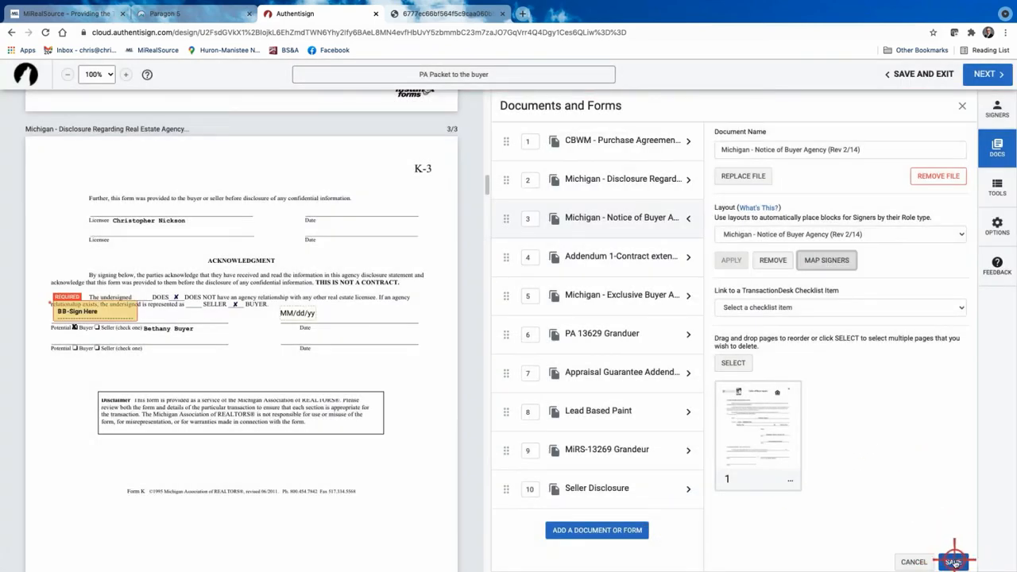
click(954, 562)
scroll(621, 294, up, 4)
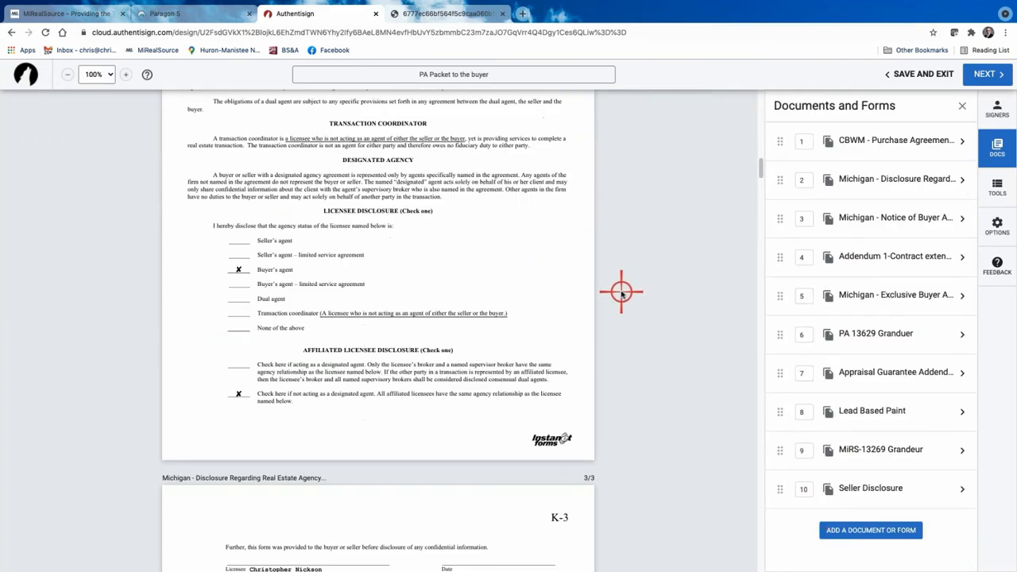
scroll(621, 294, up, 10)
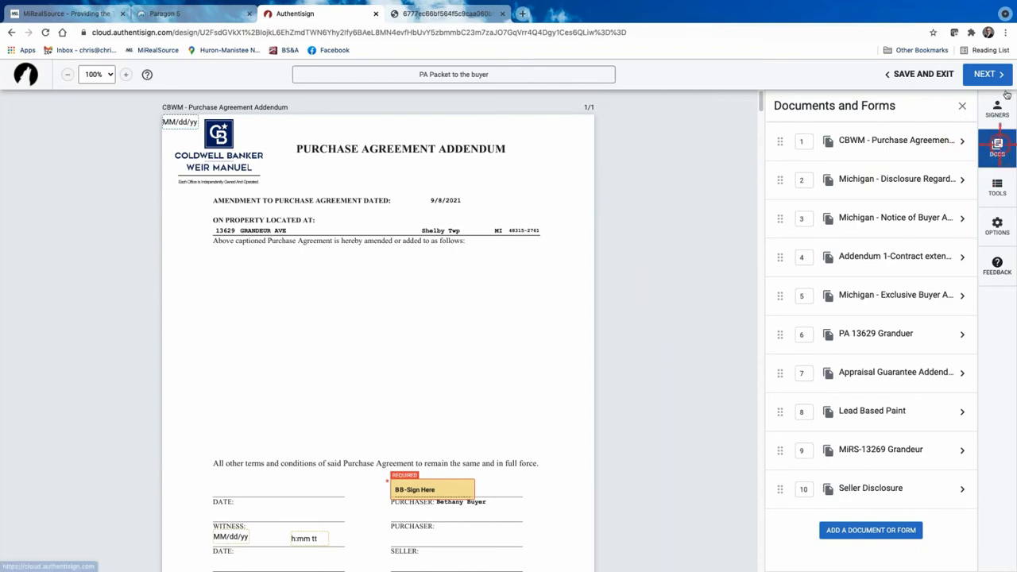
Finish signing setup and start customizing the invitation email for the buyer and selling agent.
click(985, 73)
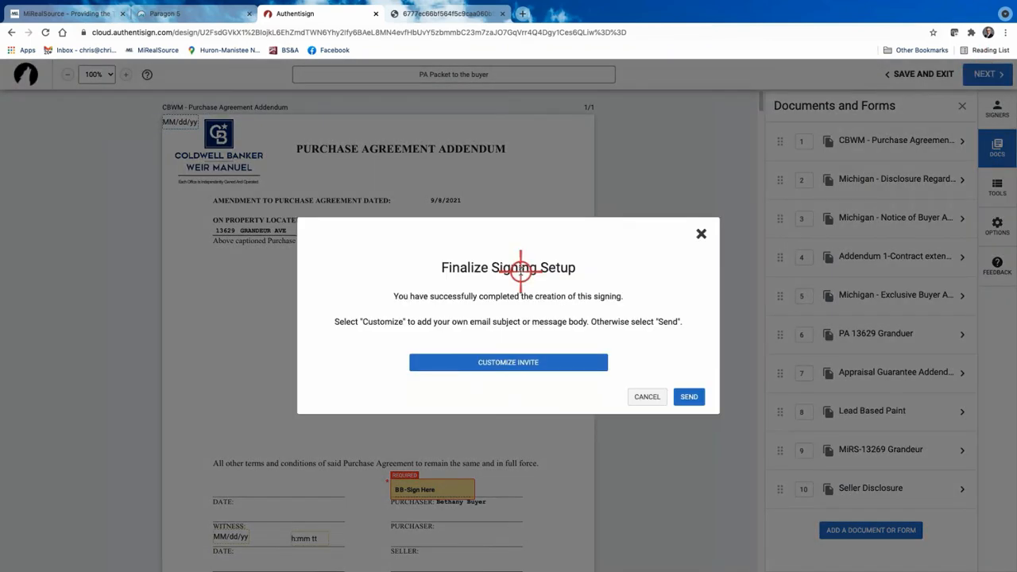
click(529, 362)
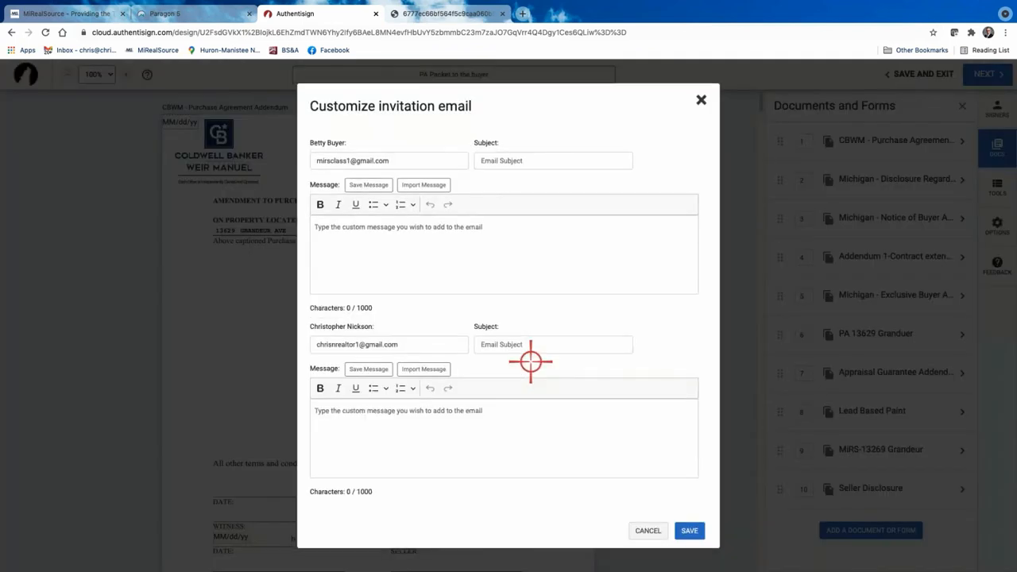
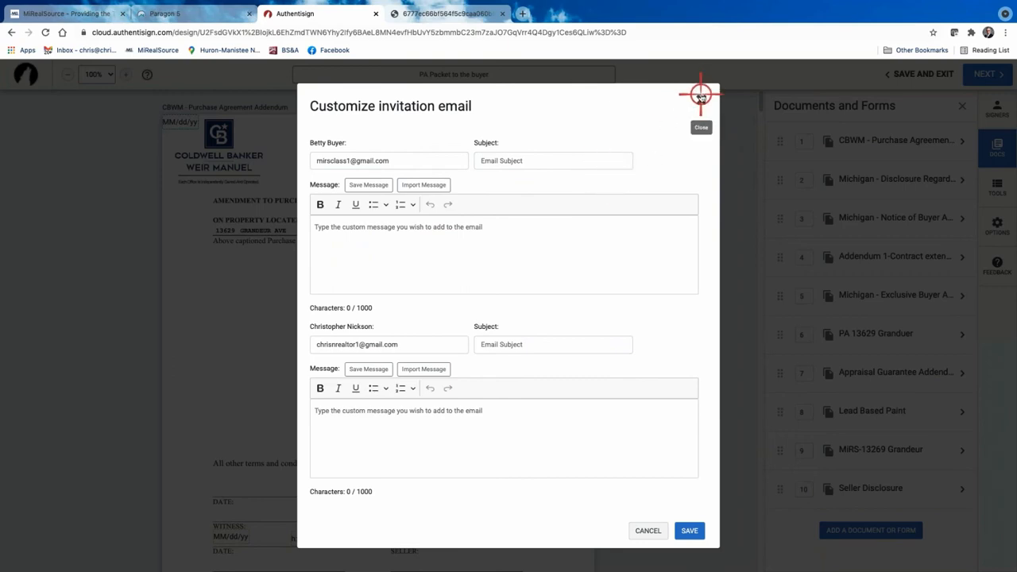
Discard the custom invitation message and send the PA Packet invitations to both signers.
click(700, 95)
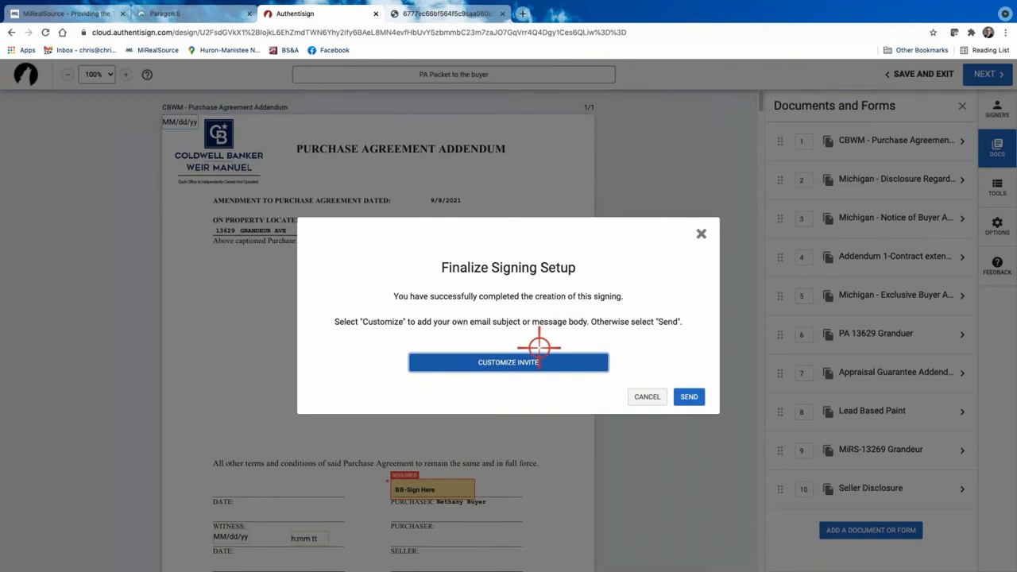
click(688, 396)
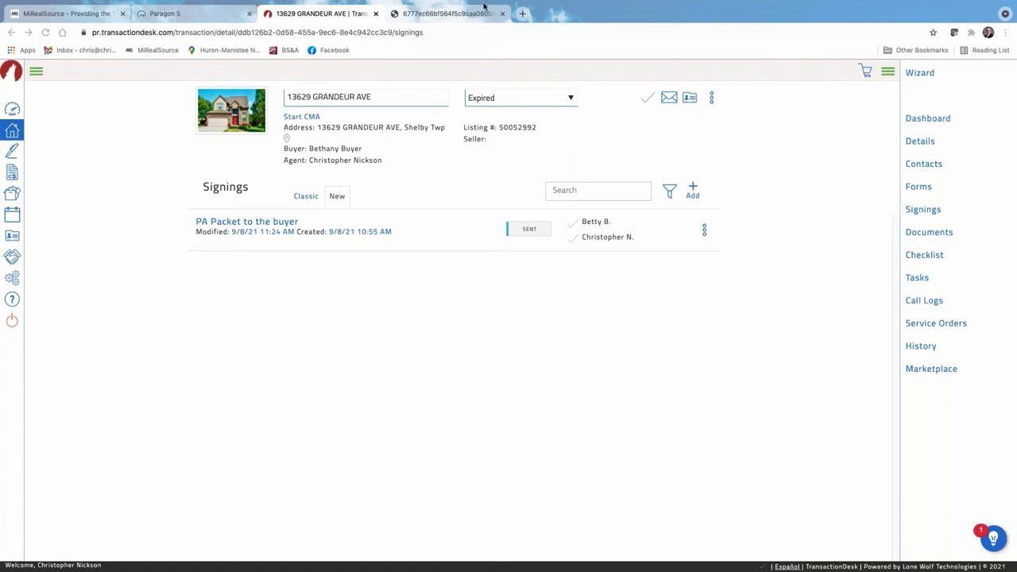
Bring the Gmail window over the TransactionDesk Signings page.
drag(485, 6, 711, 27)
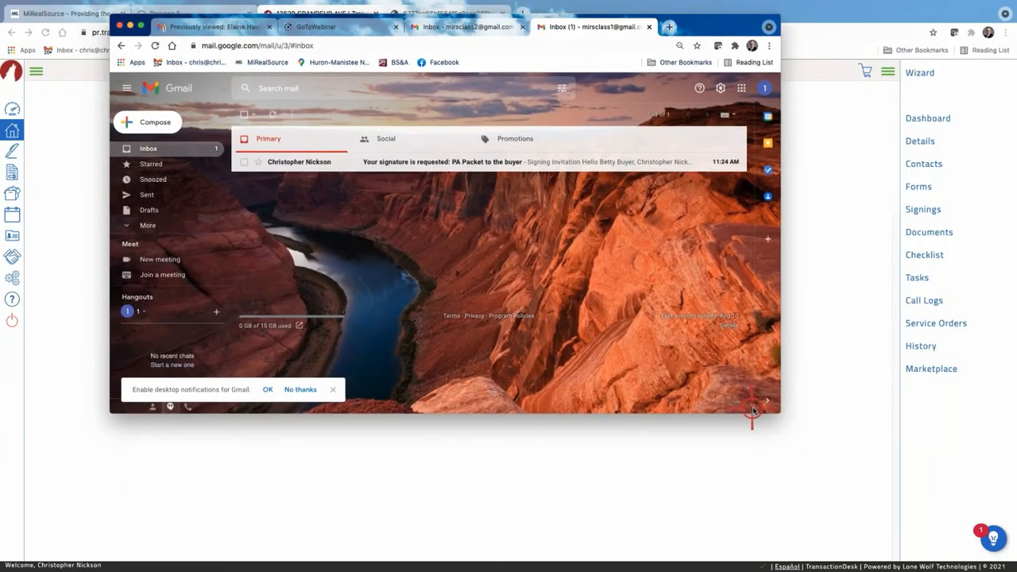
Enlarge Gmail, verify the signed-in account, and open the buyer's 'PA Packet to the buyer' signature request.
drag(758, 413, 764, 500)
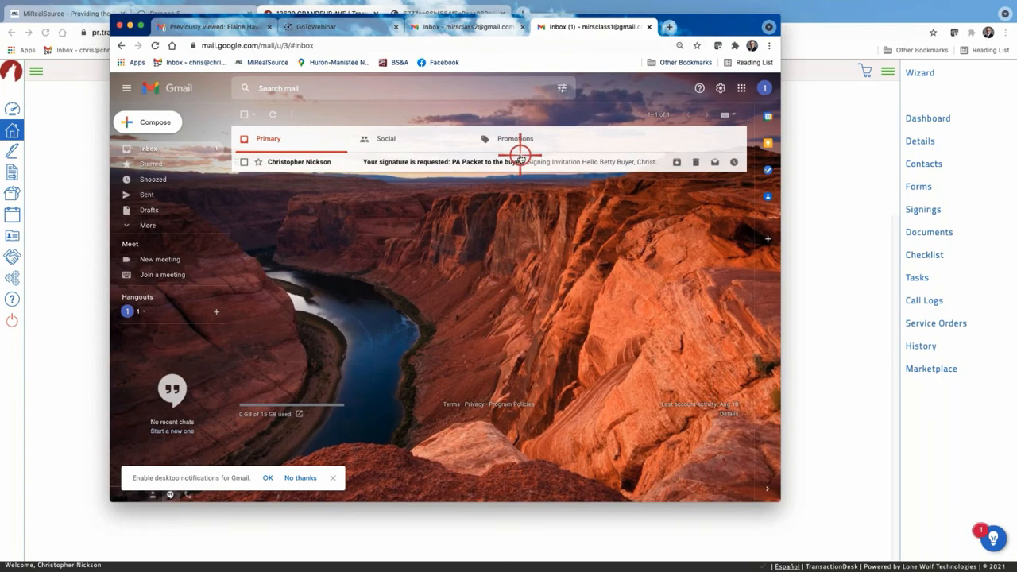
click(231, 27)
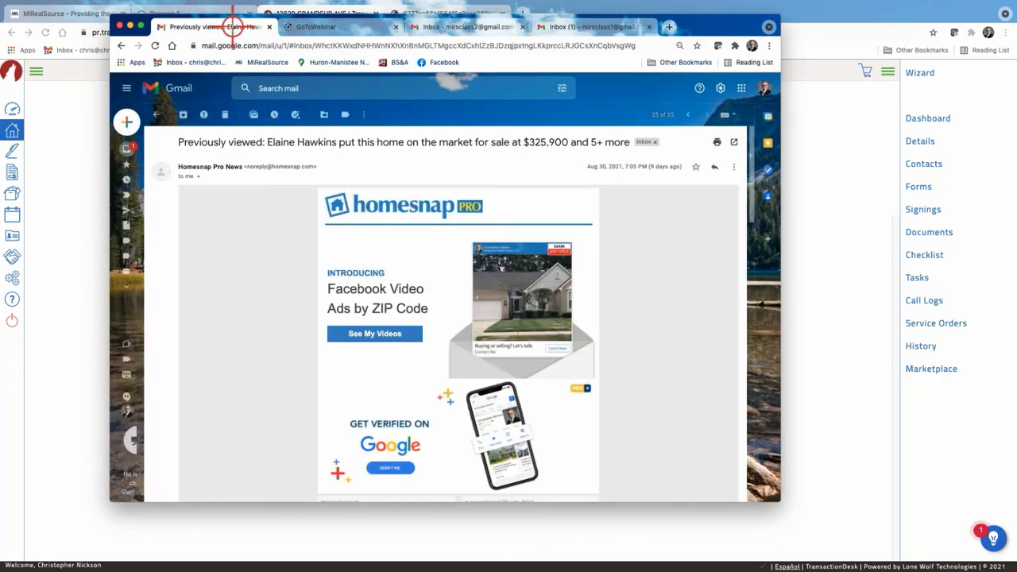
click(128, 149)
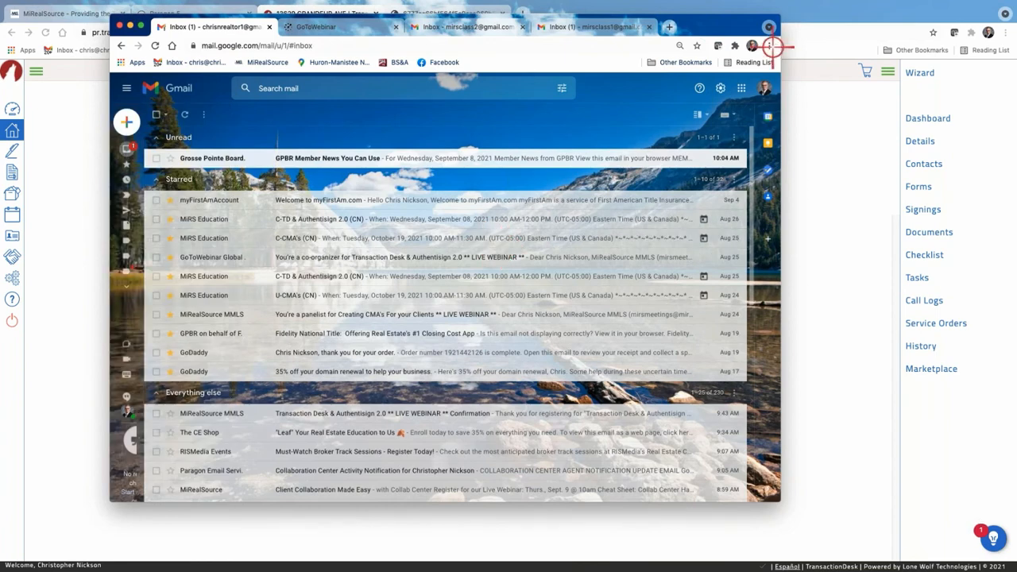
click(765, 90)
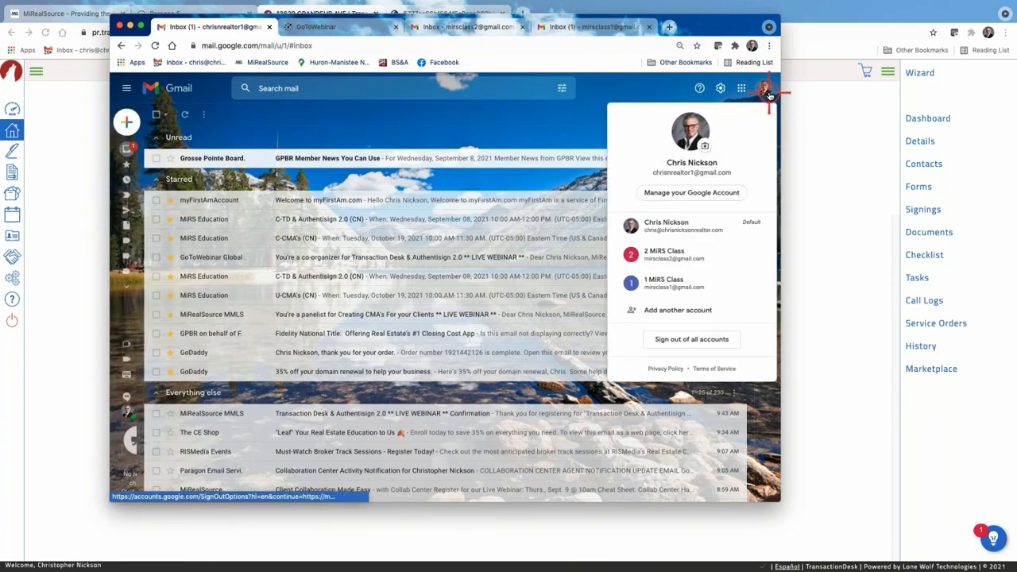
click(767, 93)
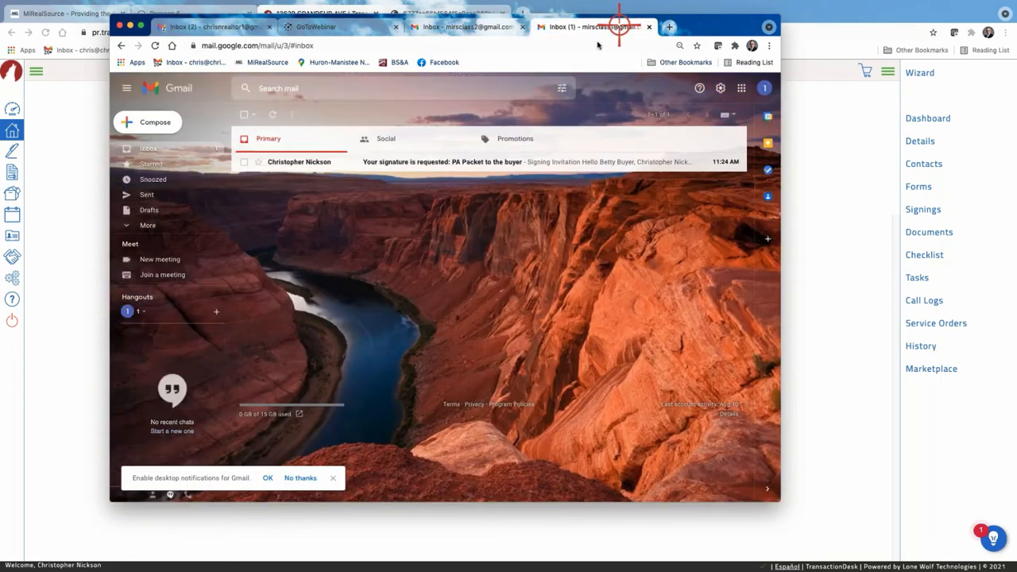
click(620, 27)
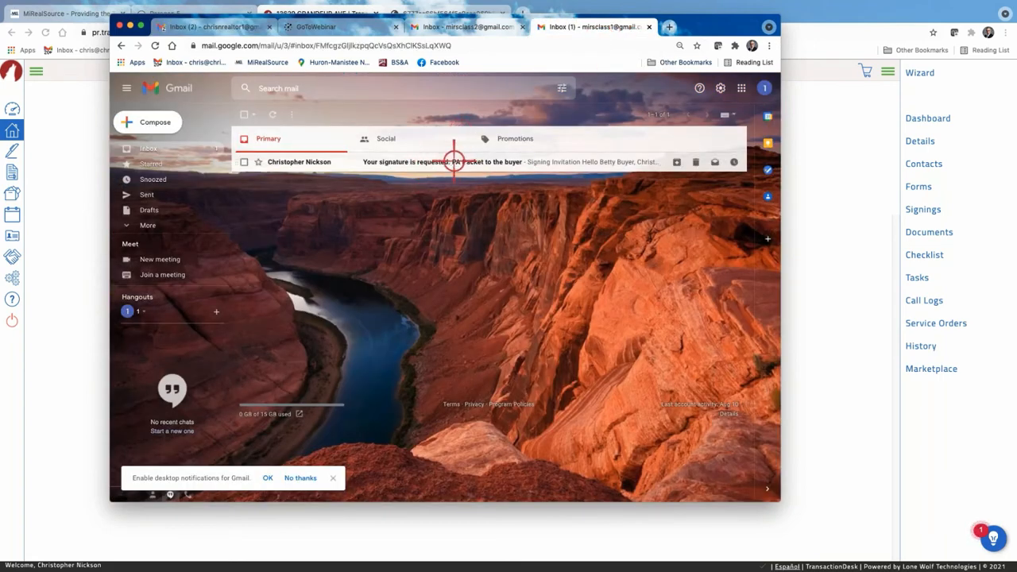
click(454, 161)
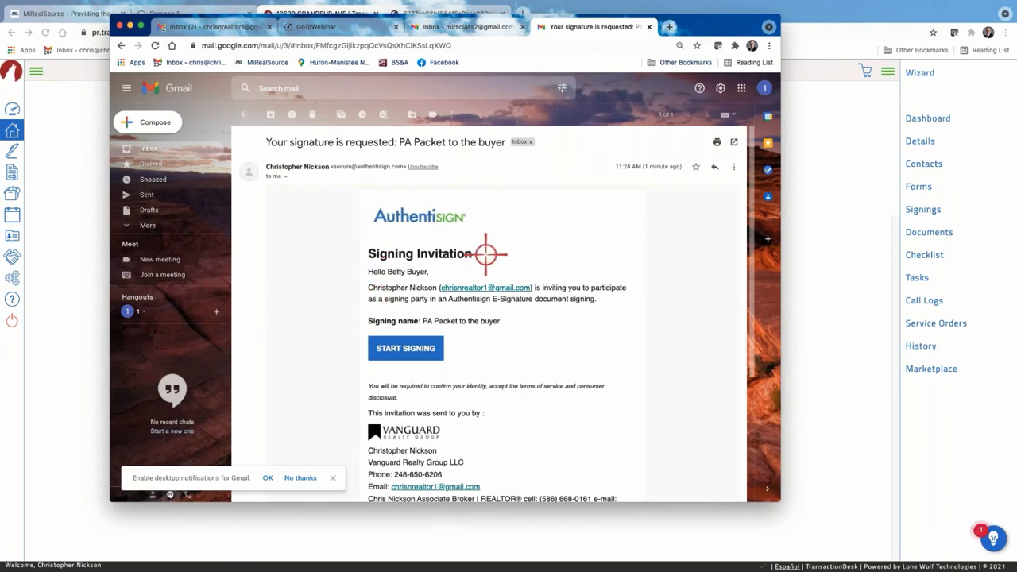
Reopen the PA Packet signature request email and start the signing session as the buyer.
scroll(397, 238, down, 1)
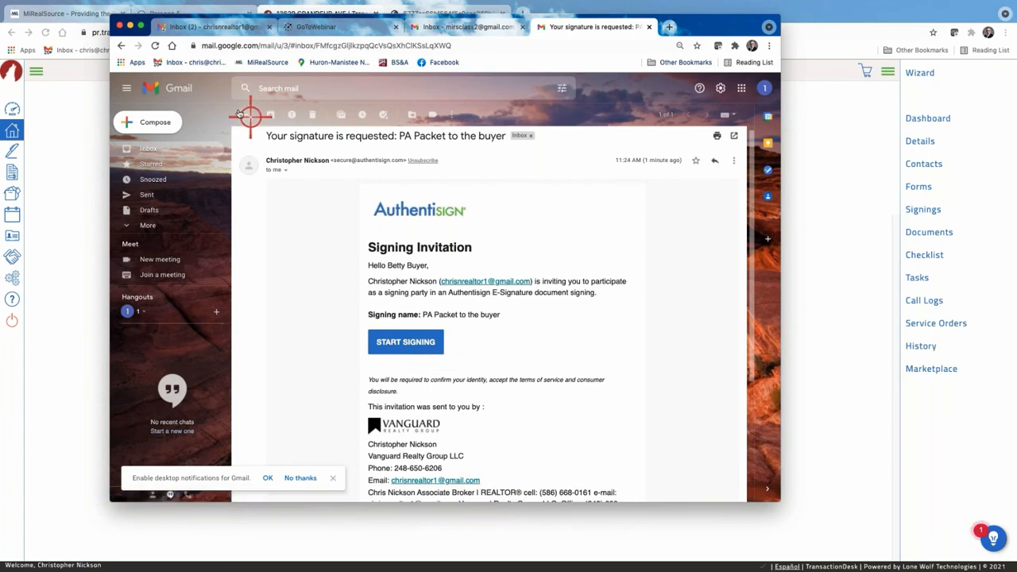
click(180, 148)
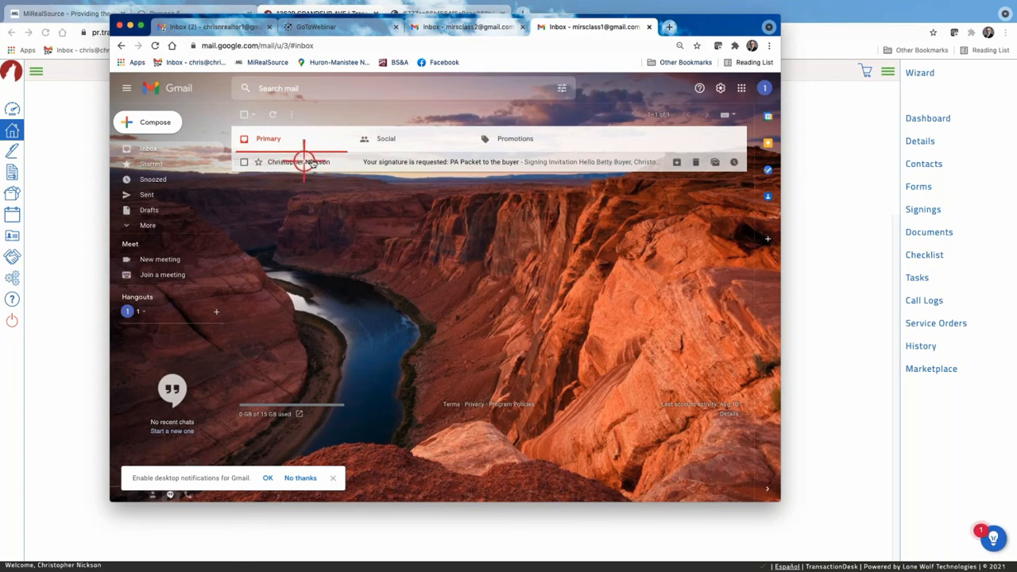
click(406, 162)
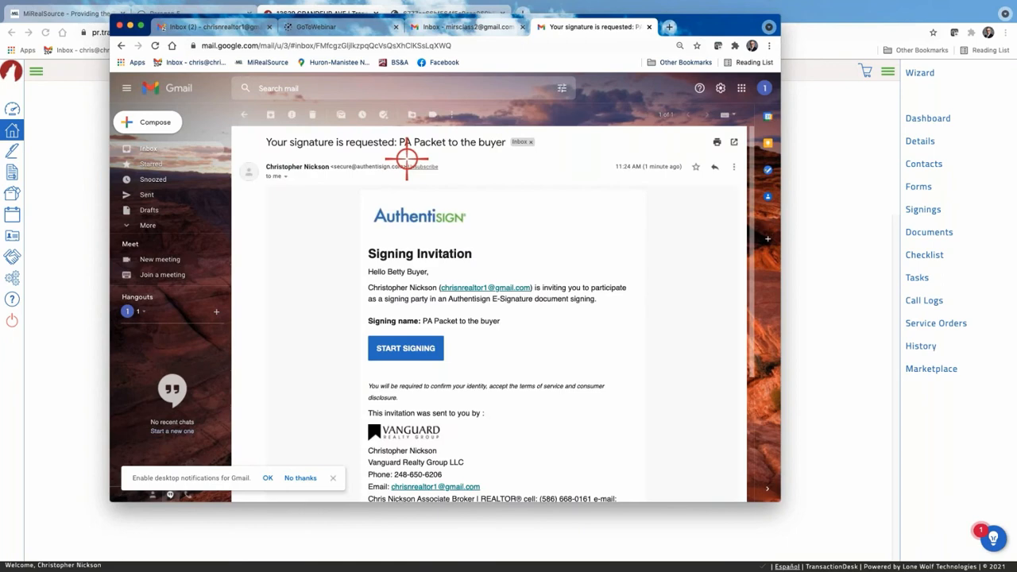
click(414, 350)
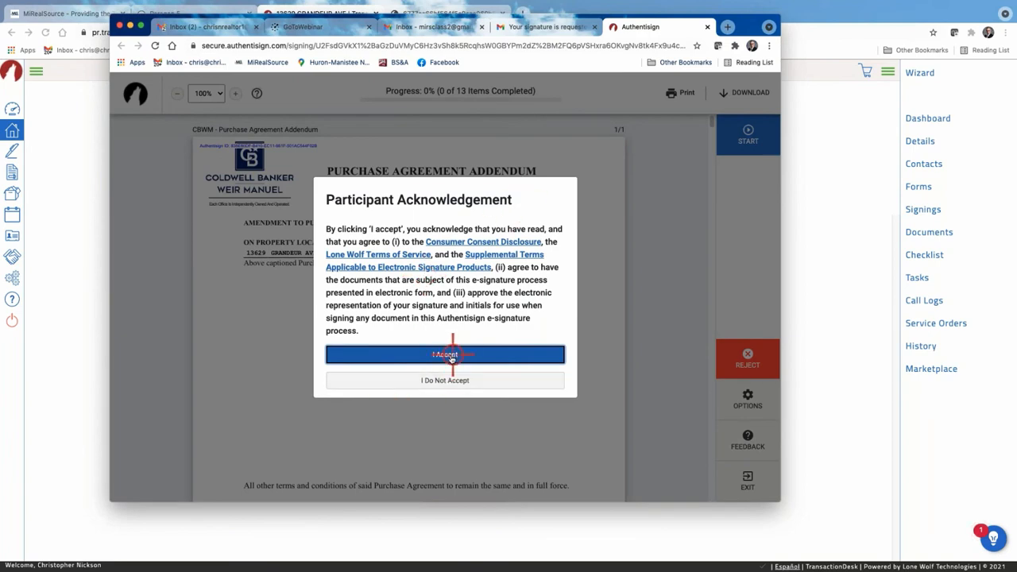
Accept the Participant Acknowledgement, review the Purchase Agreement Addendum, and show the signer options.
click(454, 355)
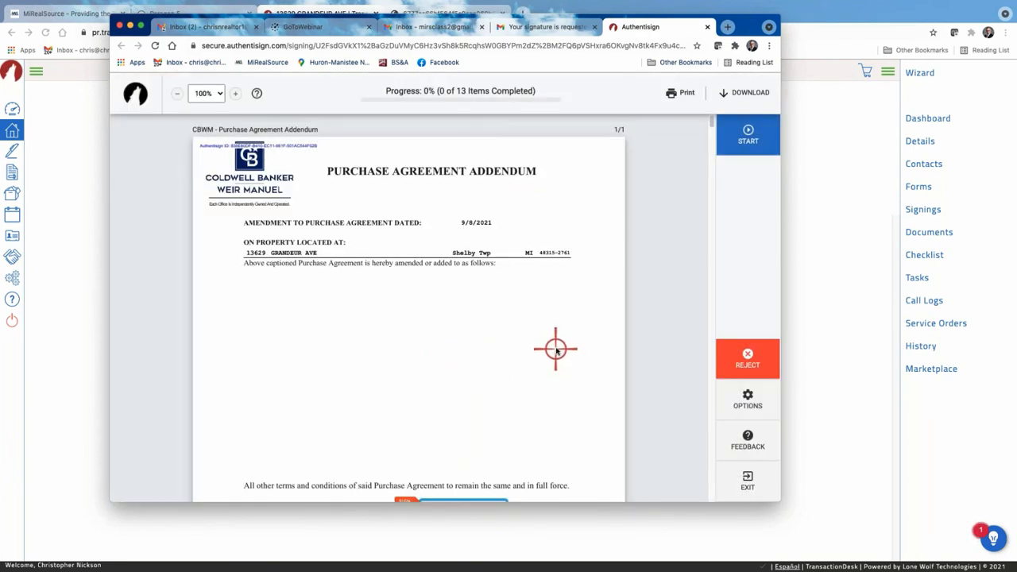
scroll(554, 348, down, 1)
scroll(556, 349, down, 2)
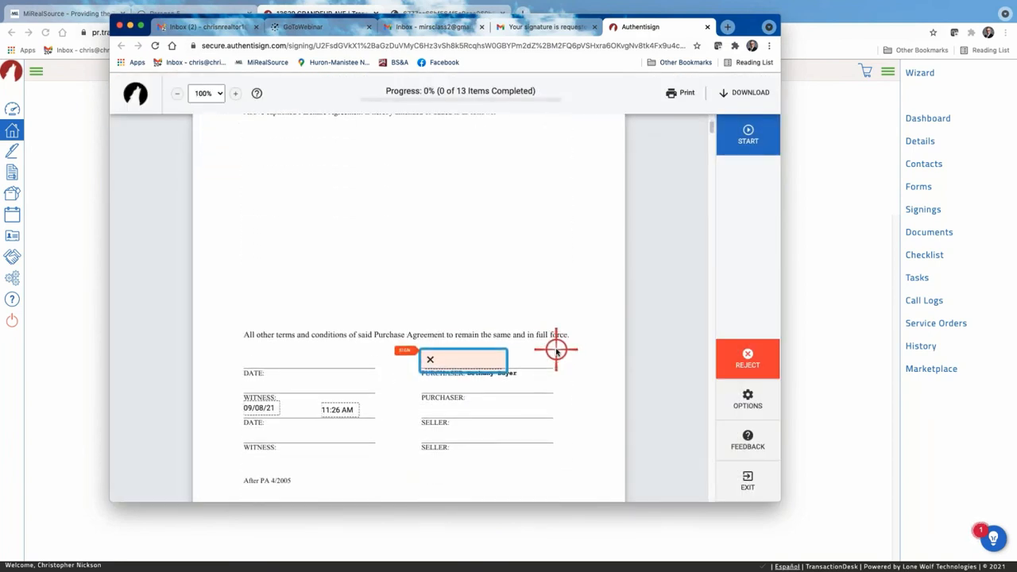
scroll(556, 350, up, 3)
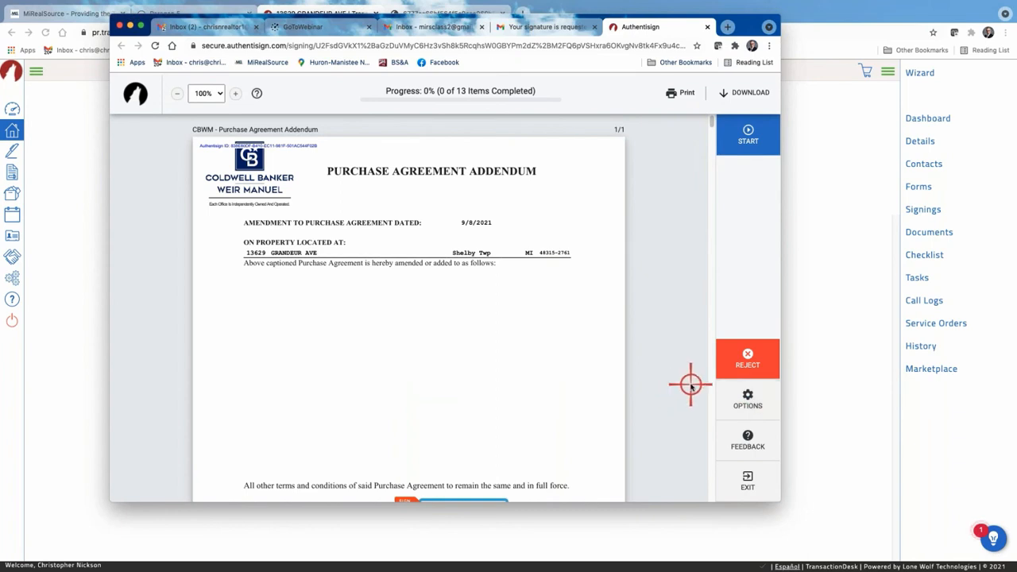
scroll(690, 386, down, 5)
scroll(684, 385, up, 5)
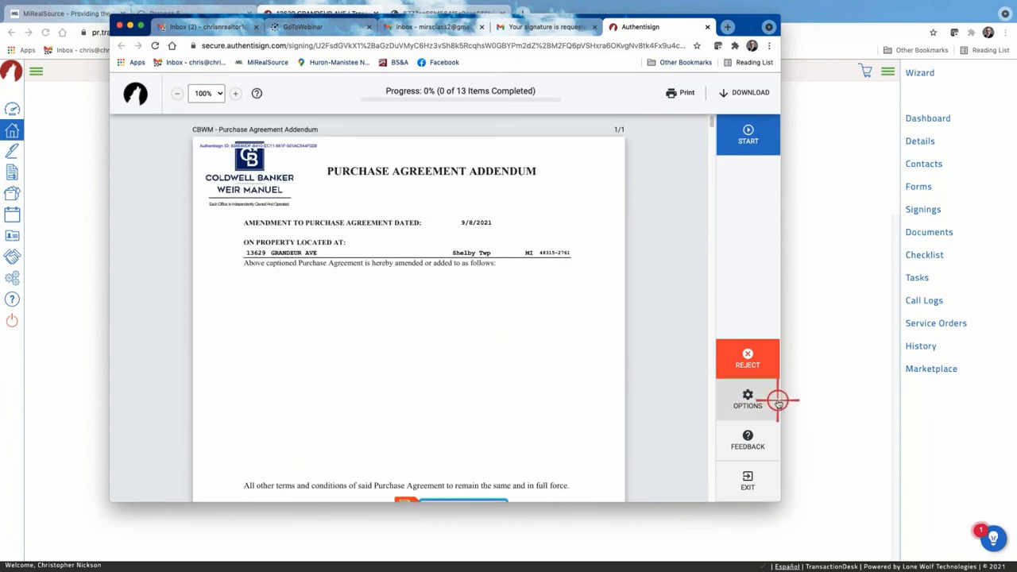
click(738, 400)
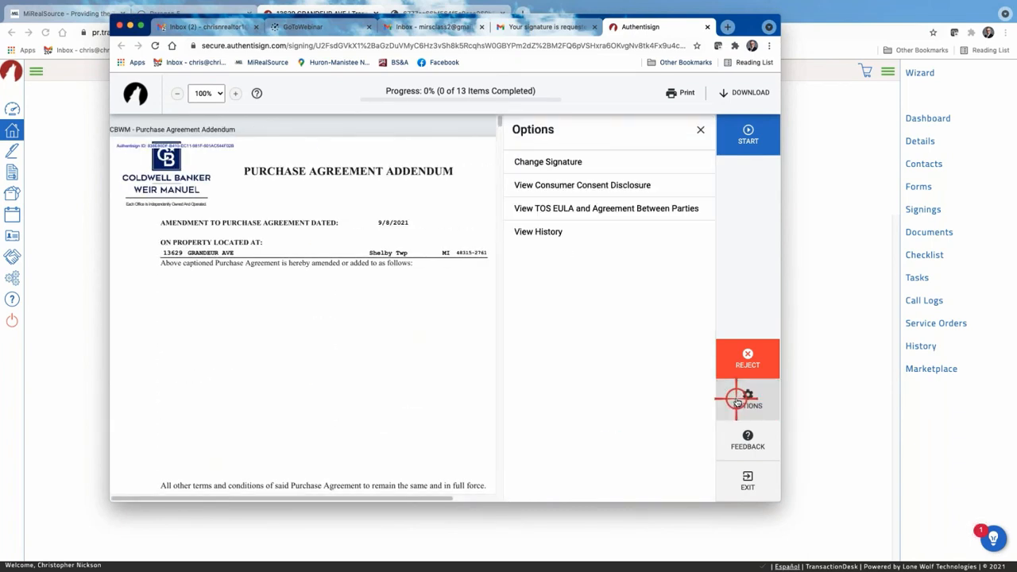
click(529, 161)
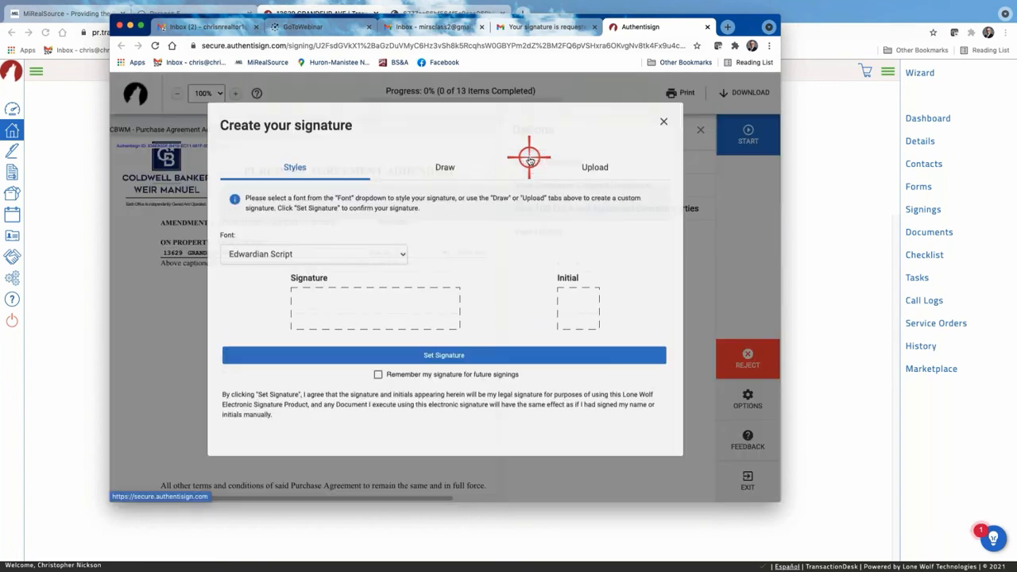
click(404, 263)
click(405, 262)
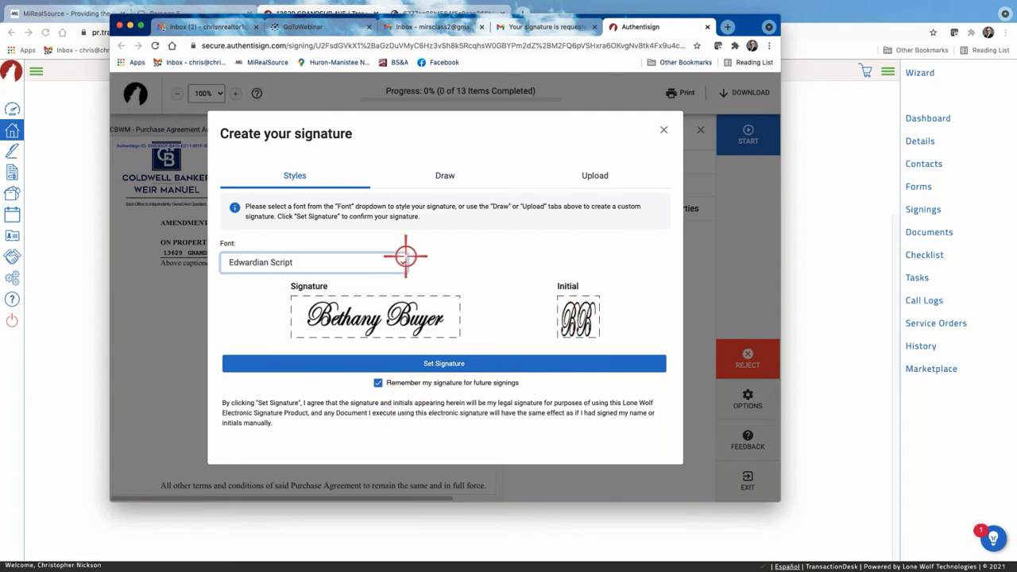
click(447, 176)
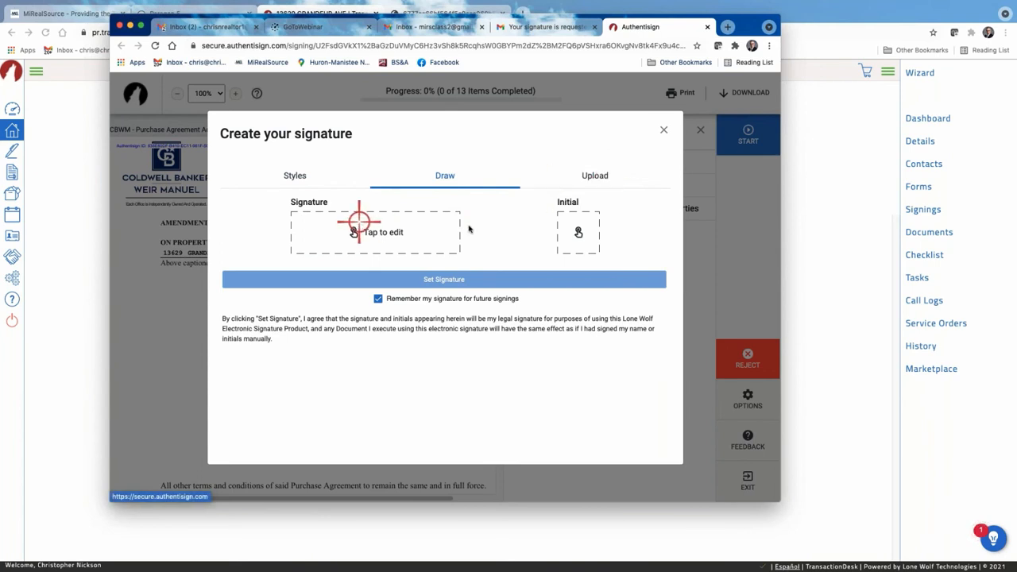
click(299, 178)
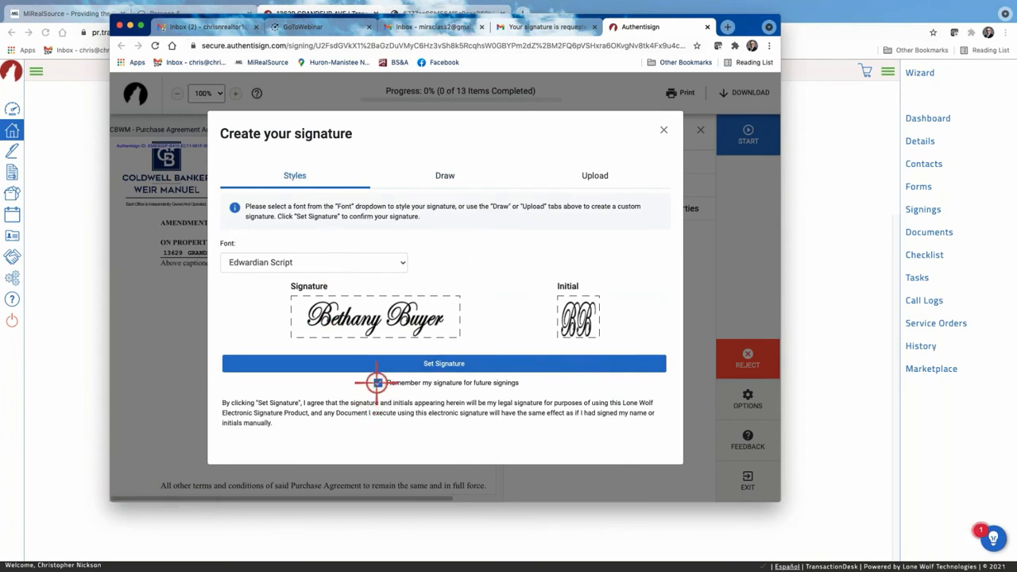
click(663, 130)
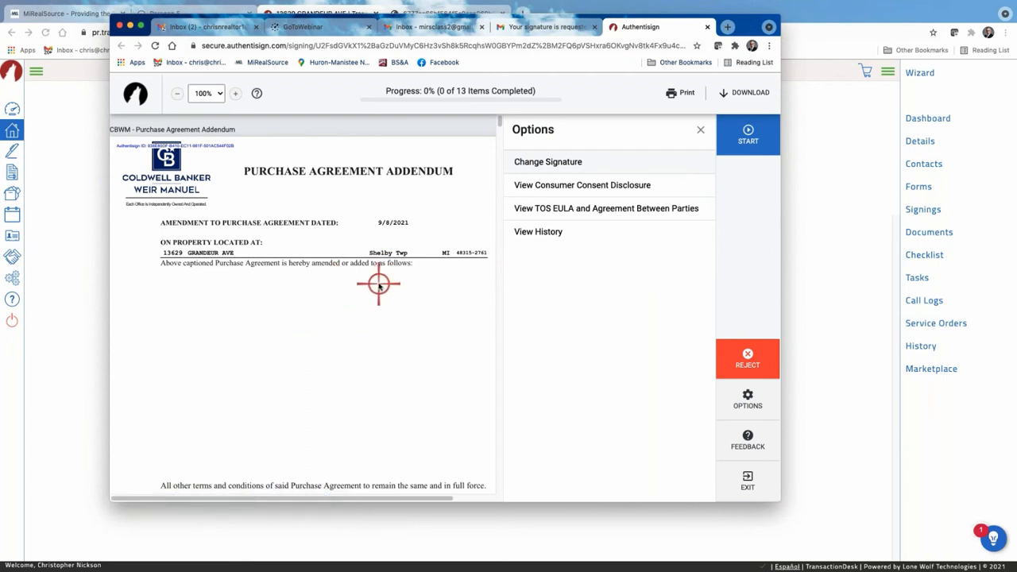
Start guided signing and apply the buyer's Edwardian Script signature to the purchaser field.
click(749, 133)
click(357, 278)
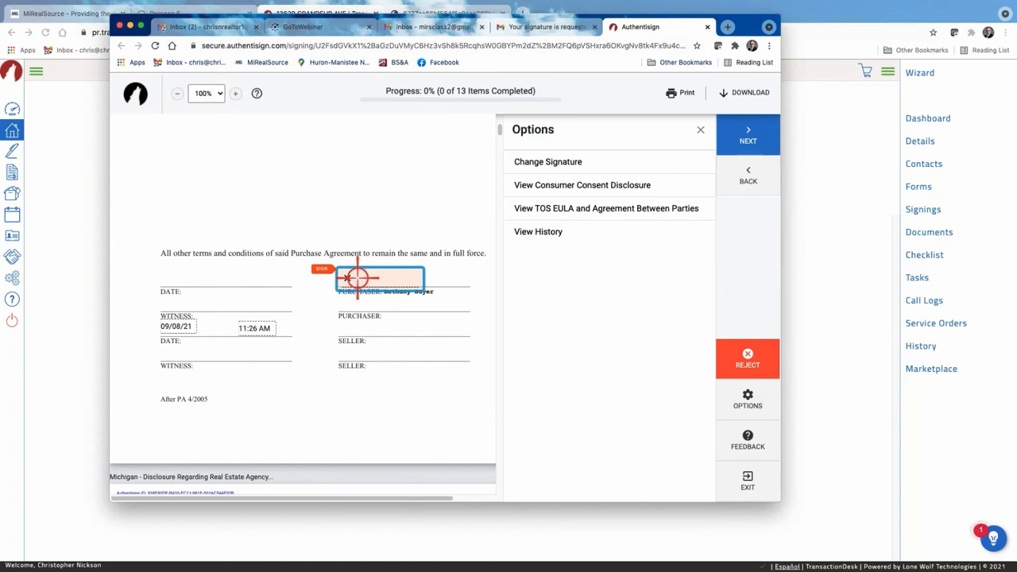
click(357, 278)
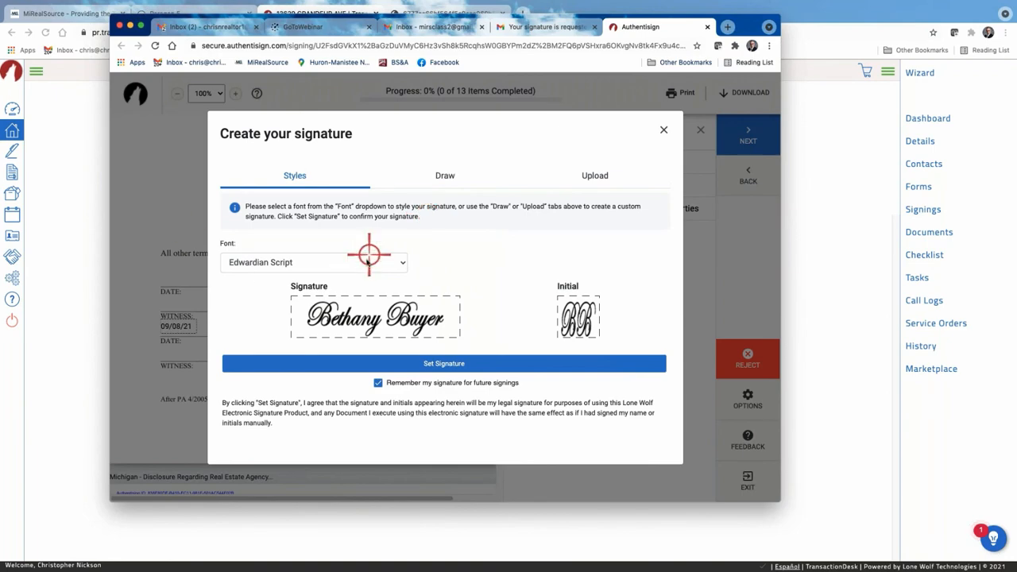
click(439, 363)
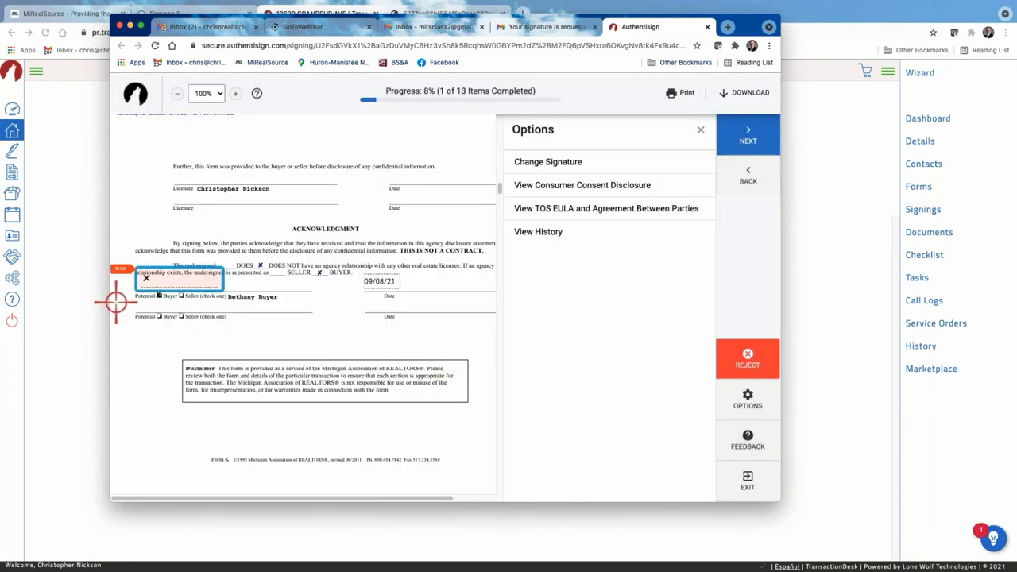
Sign and initial the buyer fields on the agency disclosure and purchase contract pages.
click(185, 283)
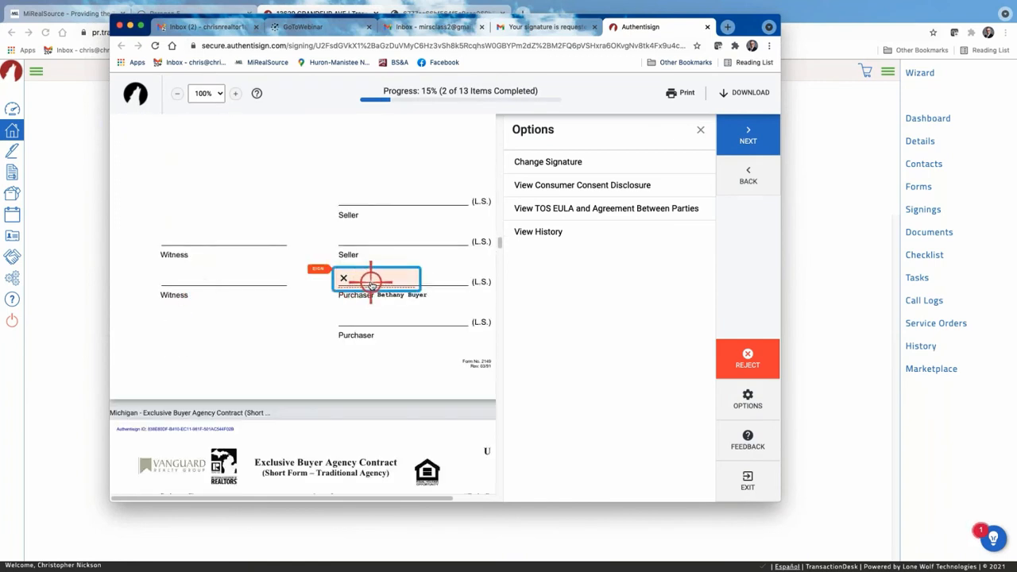
click(371, 285)
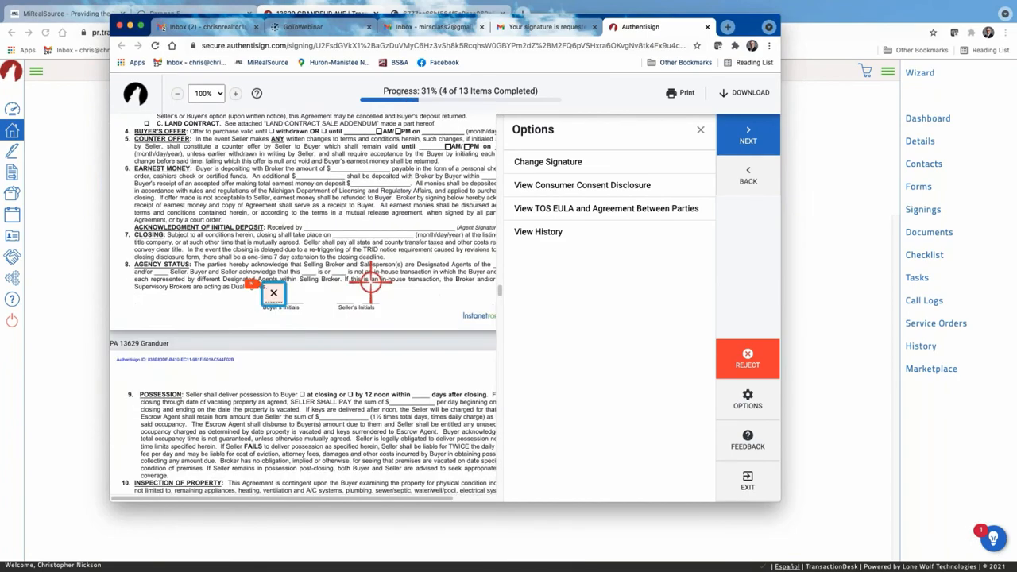
click(274, 277)
click(277, 278)
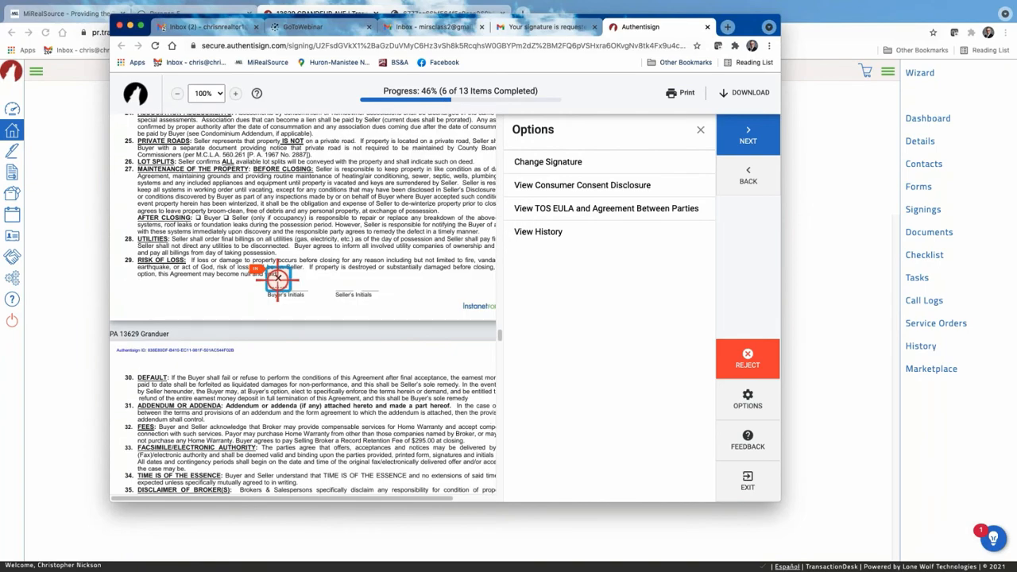
click(272, 277)
click(369, 282)
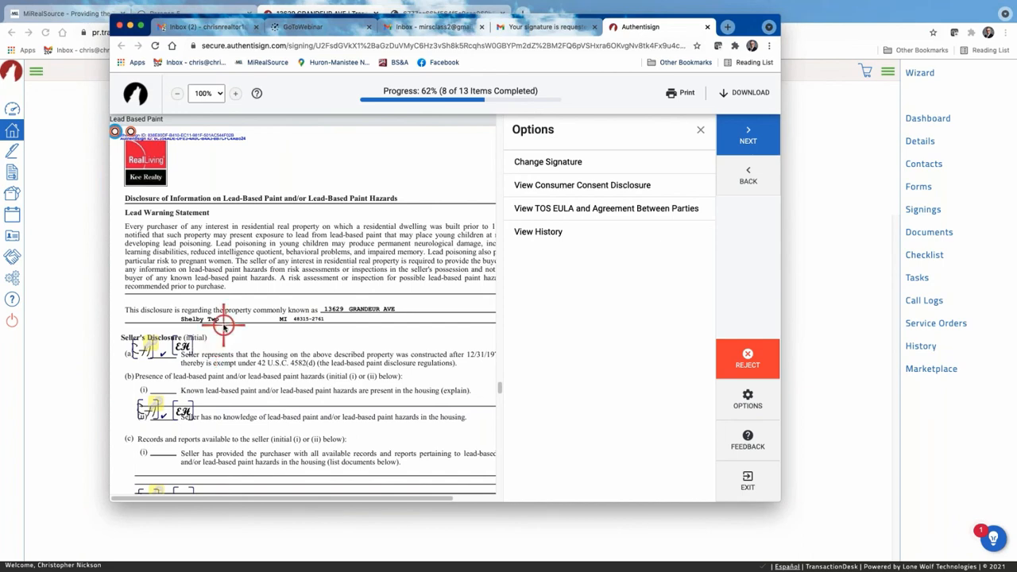
Initial both purchaser acknowledgments and the (e)(i) risk assessment option on the Lead Based Paint form.
click(250, 256)
scroll(249, 254, down, 1)
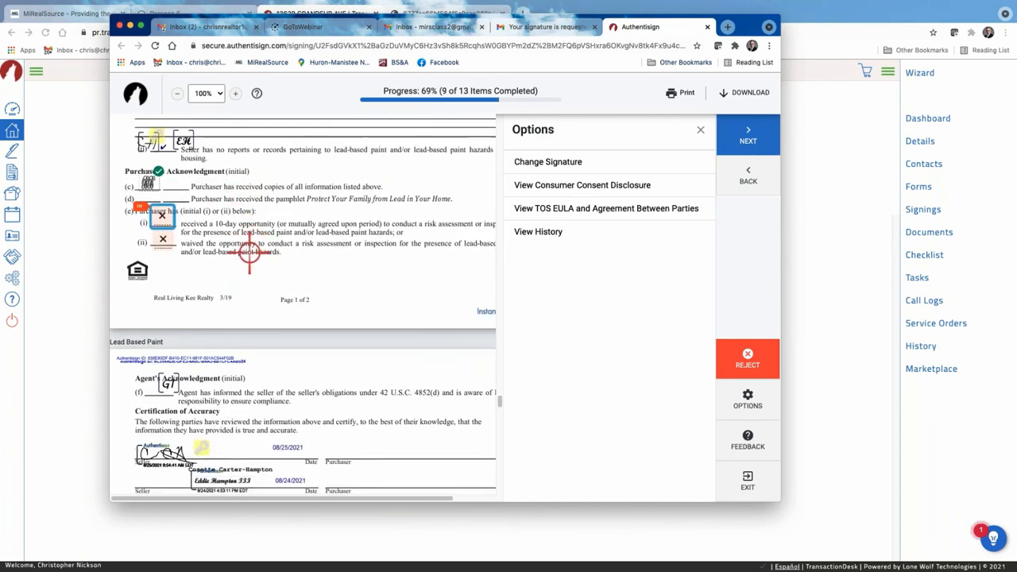
click(168, 243)
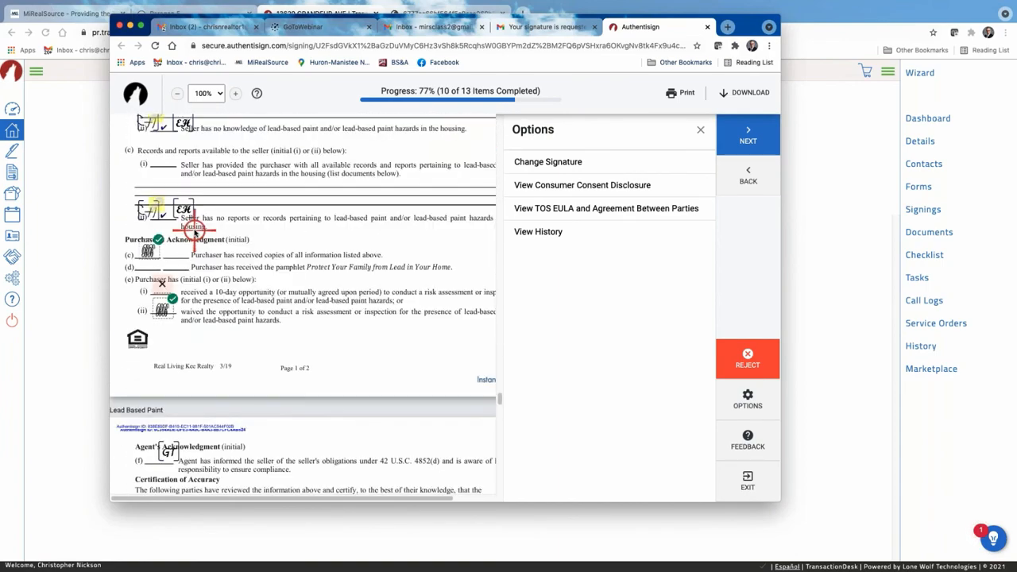
click(161, 286)
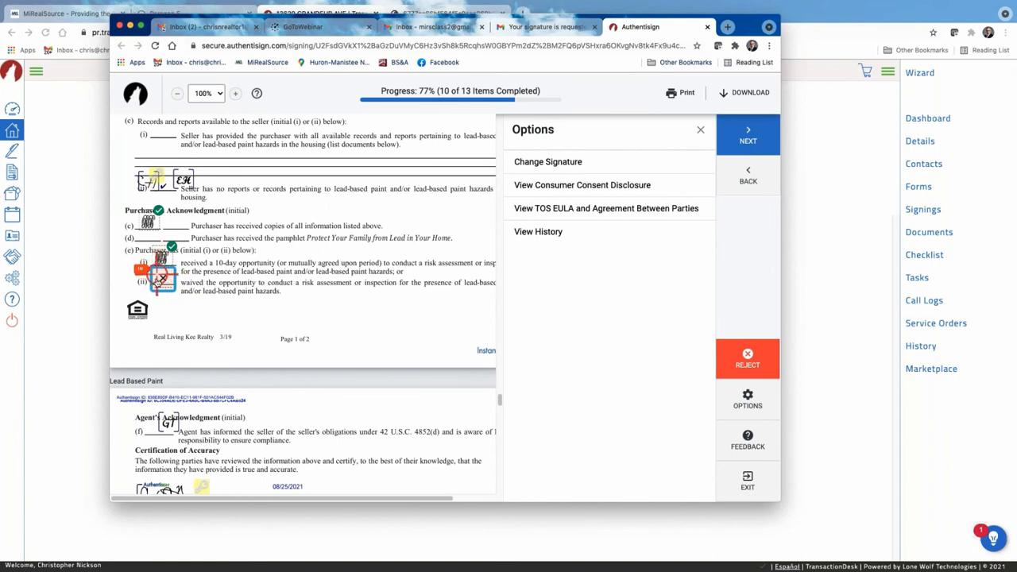
Initial and sign the buyer fields in the Seller Disclosure, bringing progress to 92%.
click(163, 279)
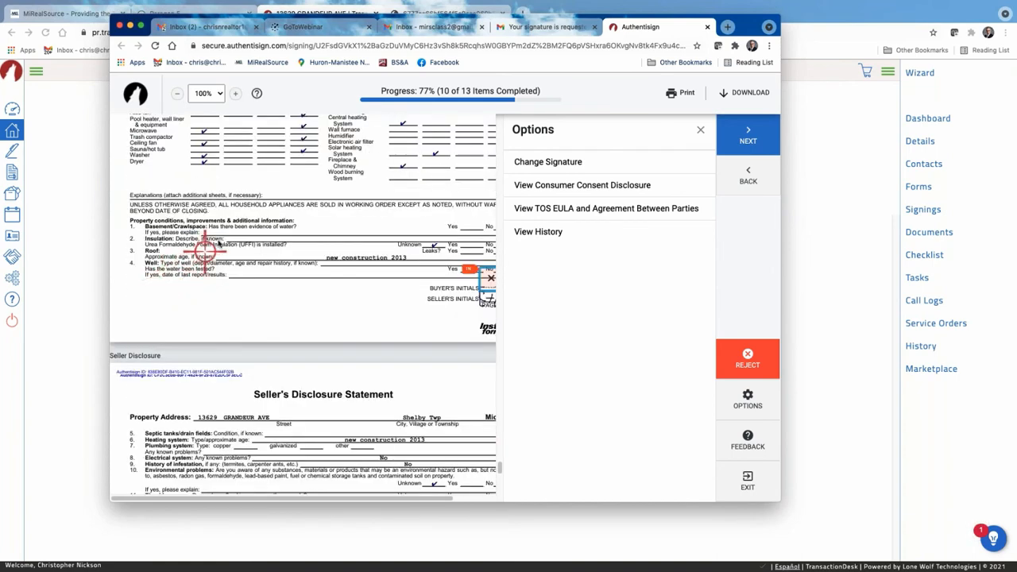
scroll(227, 225, down, 1)
scroll(226, 225, down, 1)
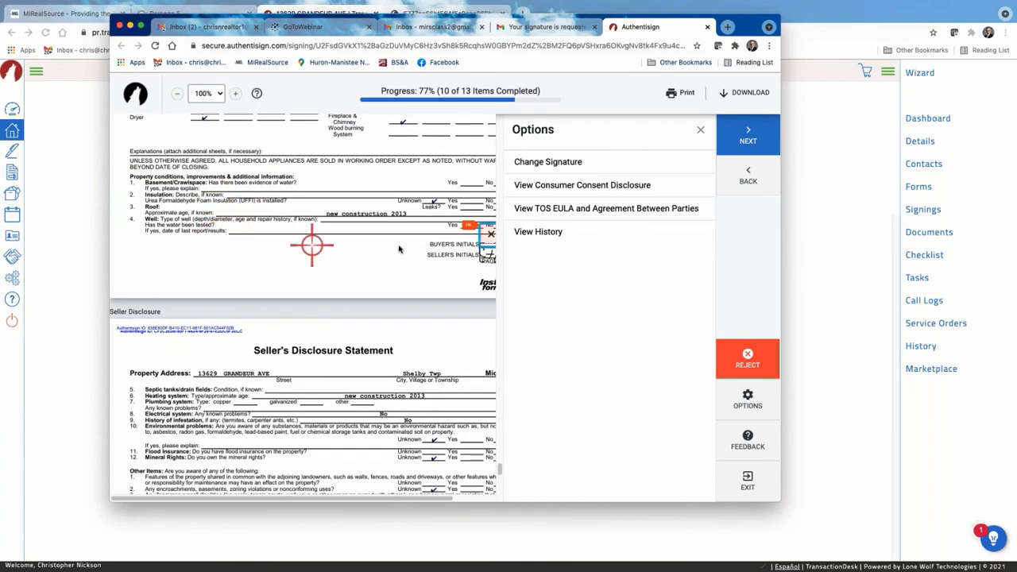
click(483, 232)
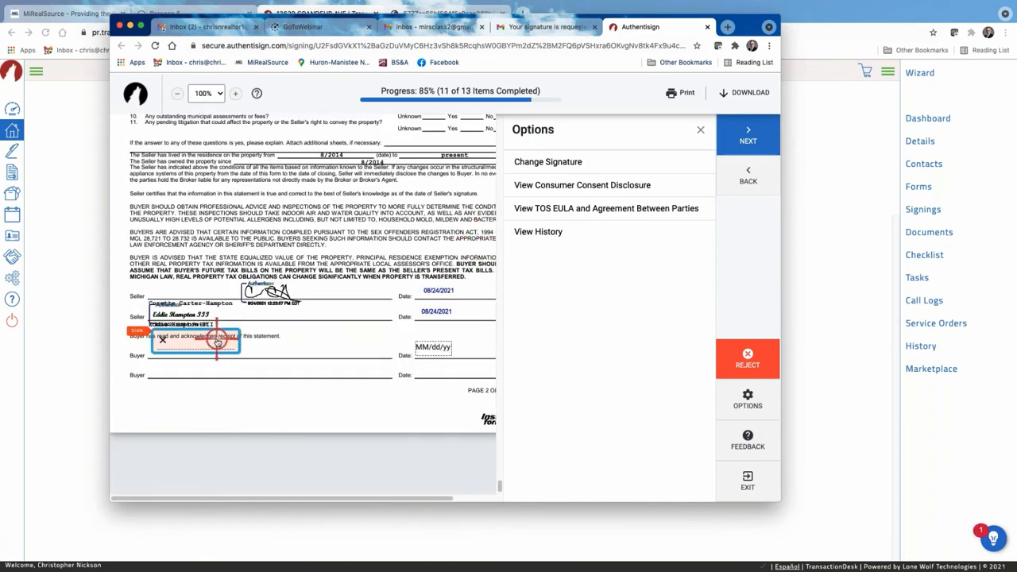
click(216, 341)
scroll(225, 273, down, 1)
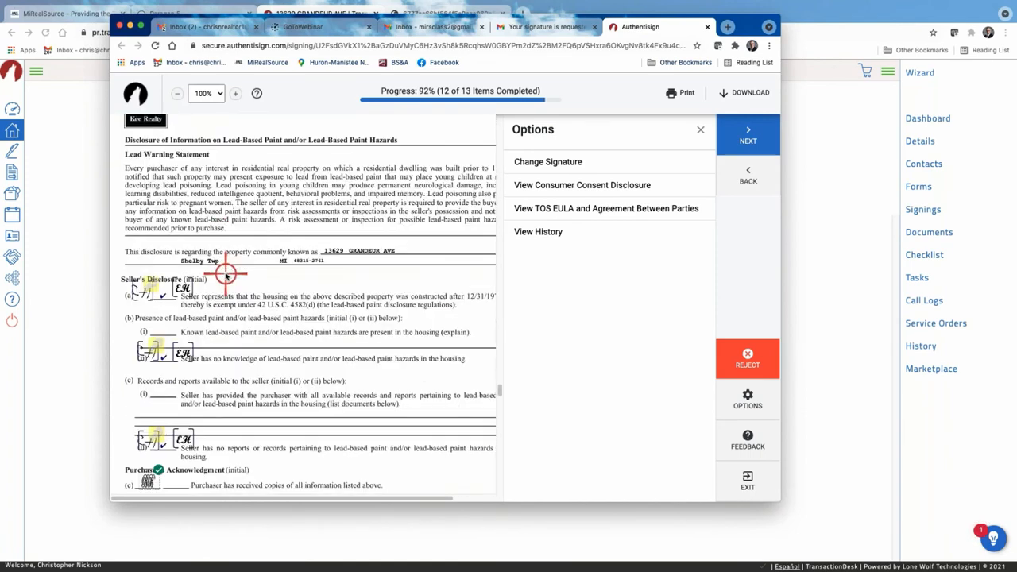
scroll(225, 273, up, 3)
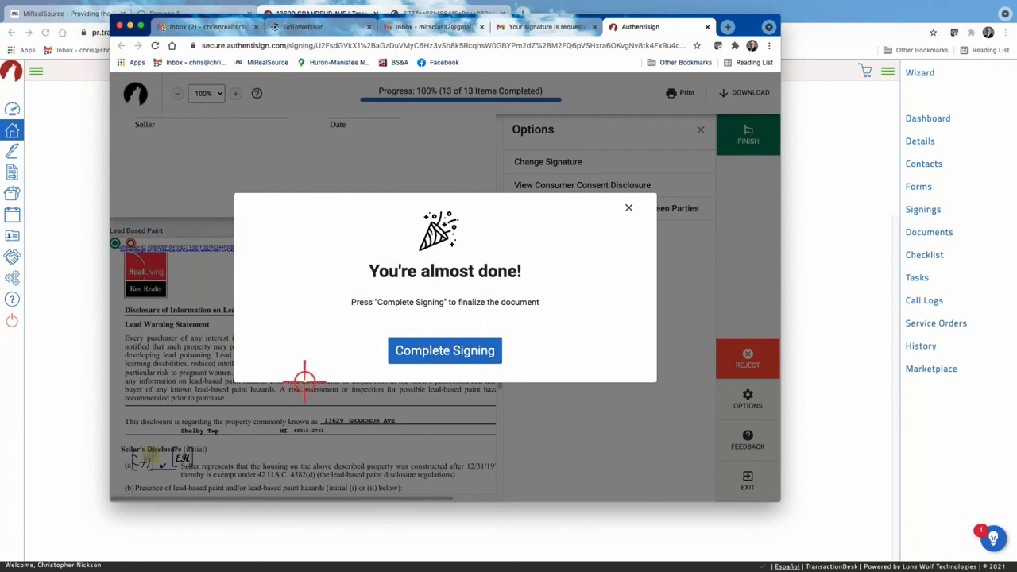
Complete the signing, rate the experience as Like, and confirm the feedback.
click(452, 349)
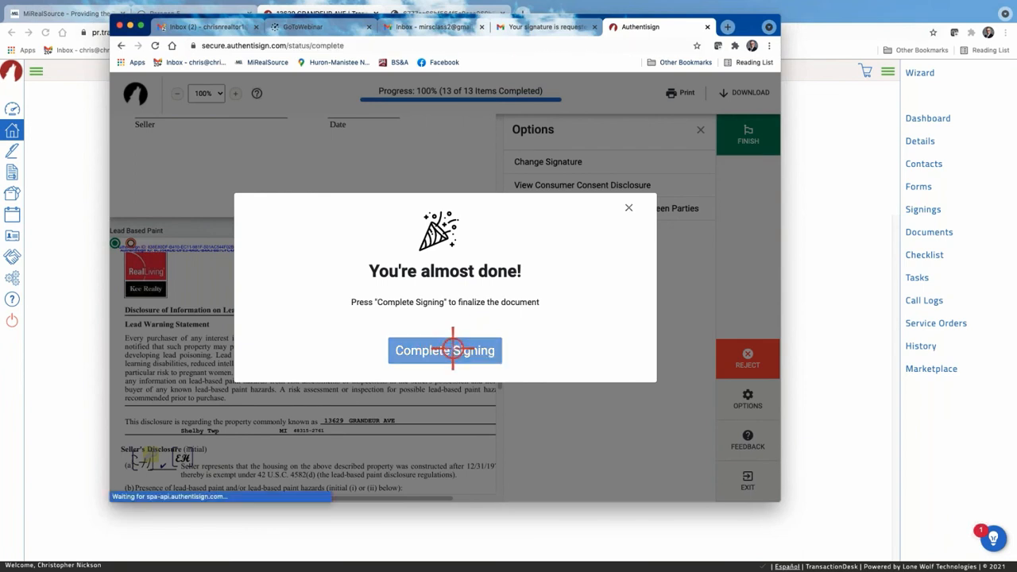
scroll(557, 270, down, 2)
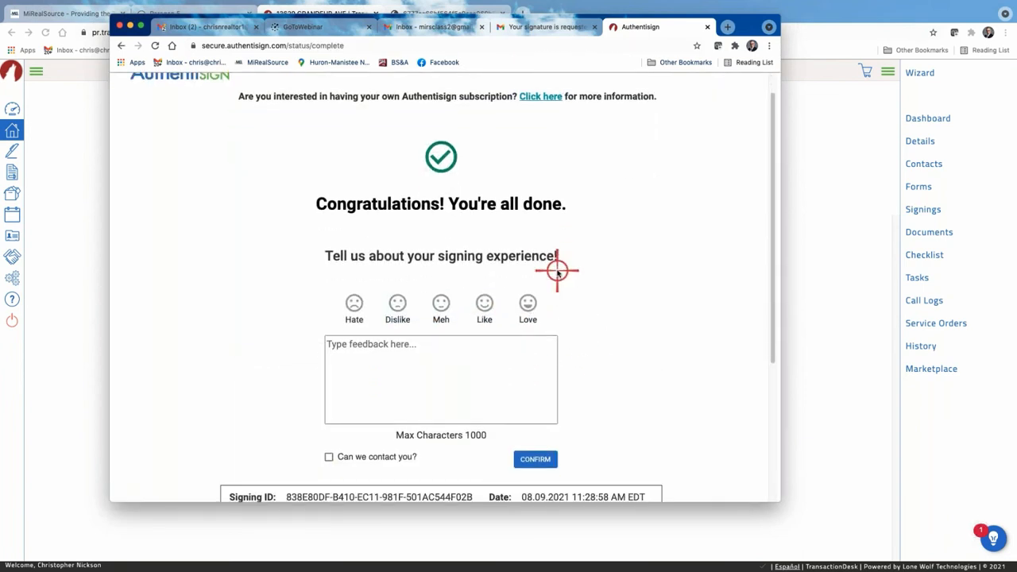
click(486, 260)
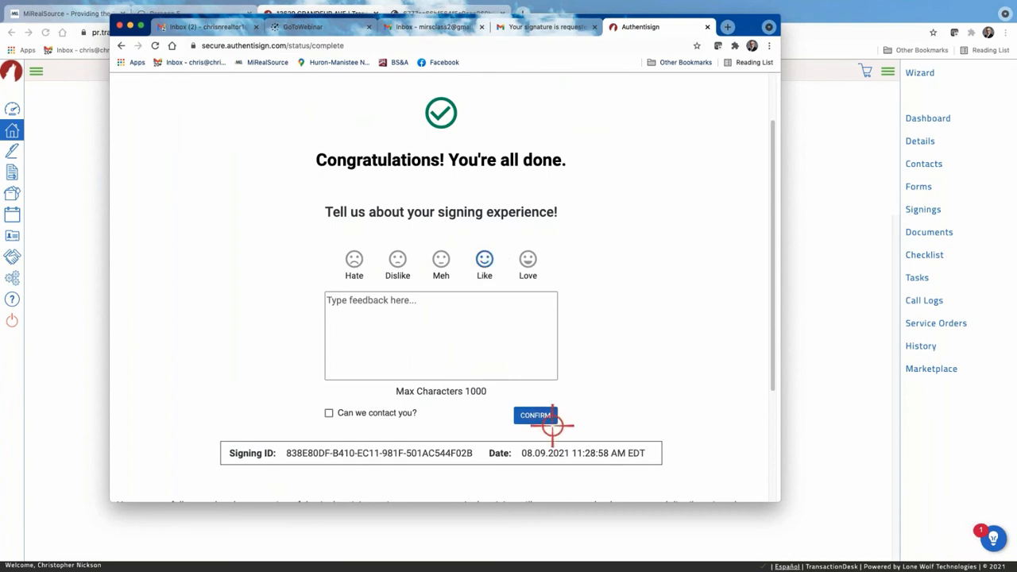
click(534, 416)
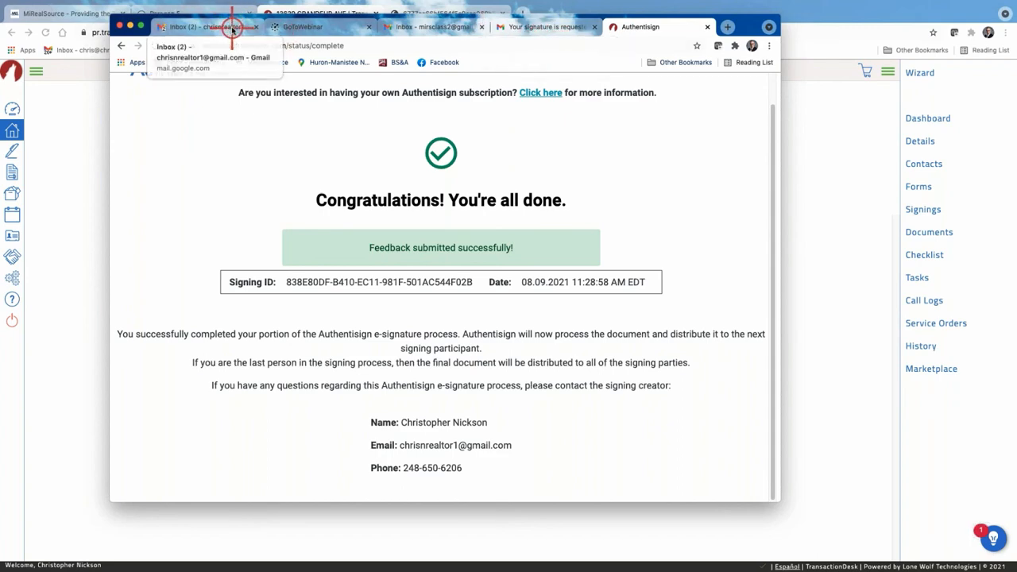
Refresh the Gmail inbox and read the buyer's 'Signing updated' Document Accepted email.
click(232, 29)
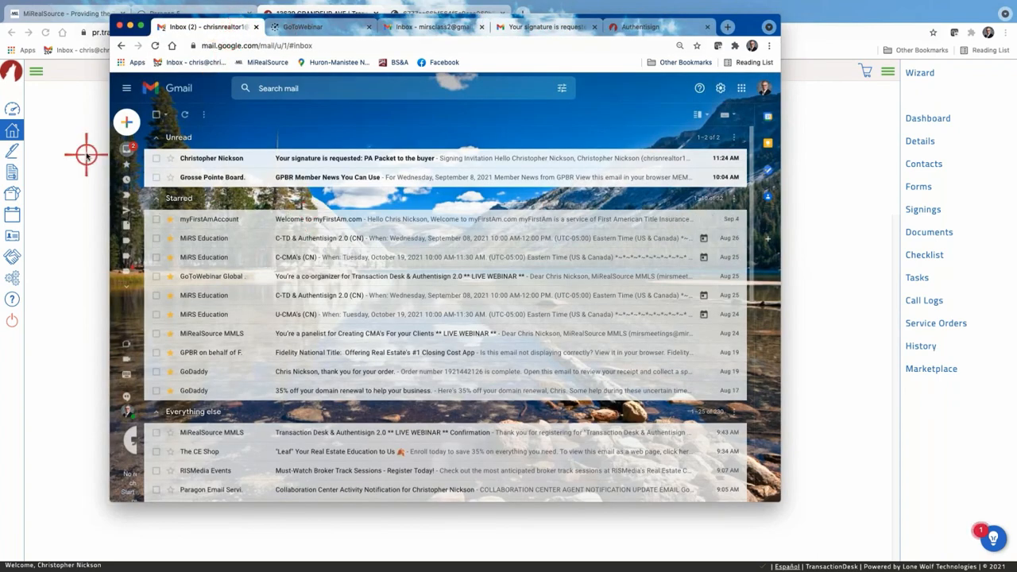
click(148, 148)
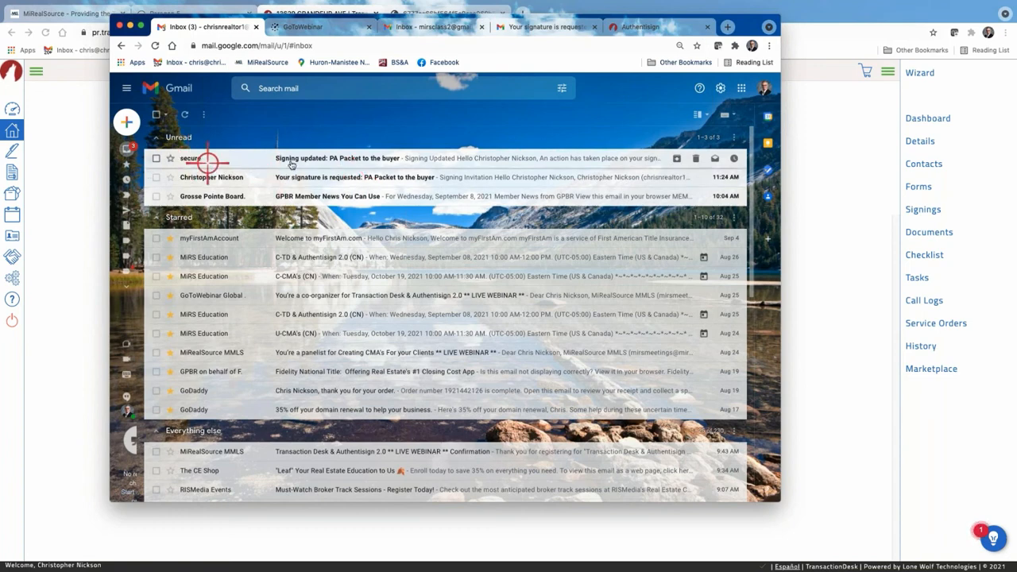
click(355, 158)
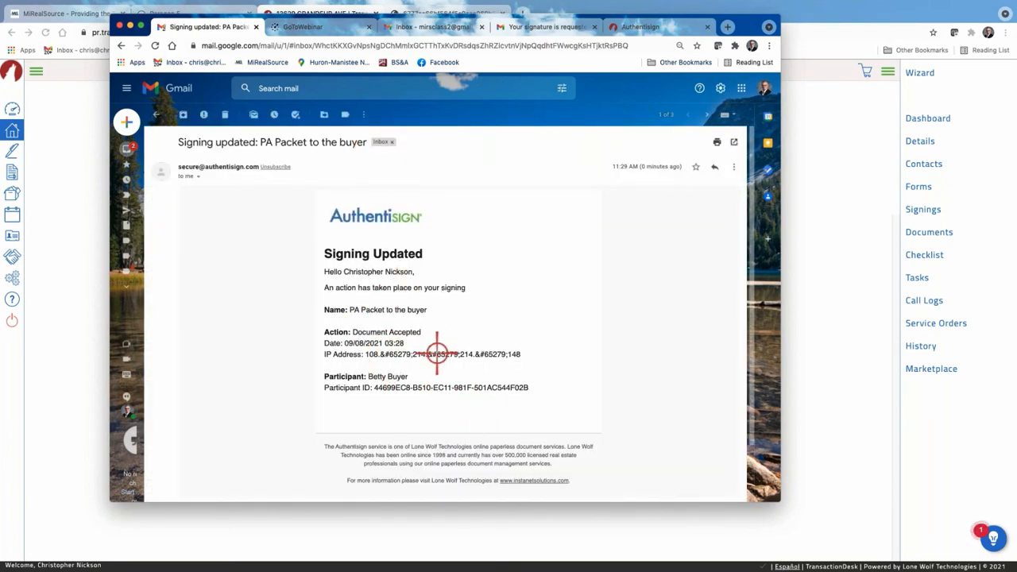
scroll(396, 291, down, 1)
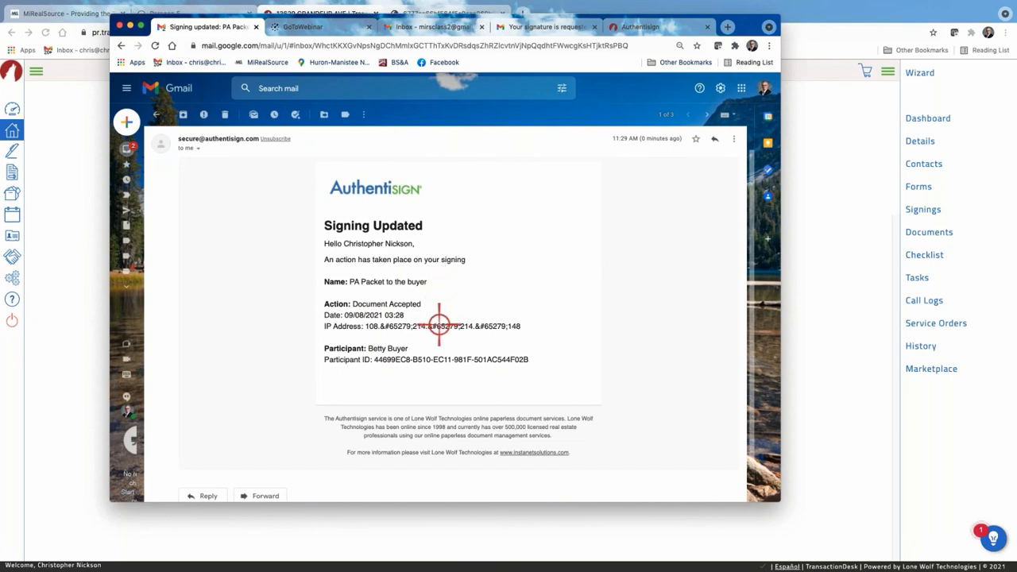
scroll(437, 321, up, 1)
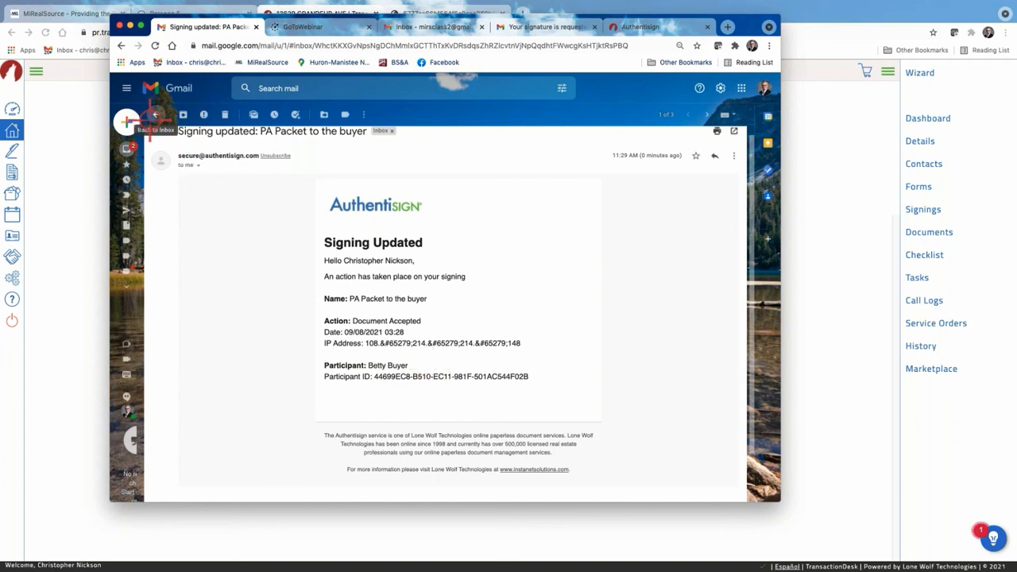
Reopen the PA Packet signature request email, then minimize the Gmail window.
mouse_move(156, 105)
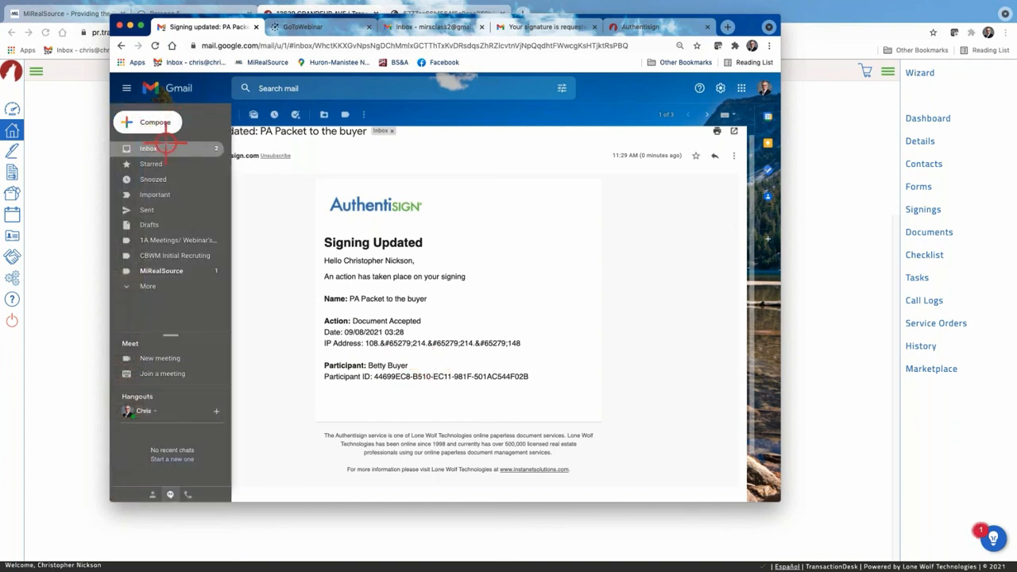
click(166, 141)
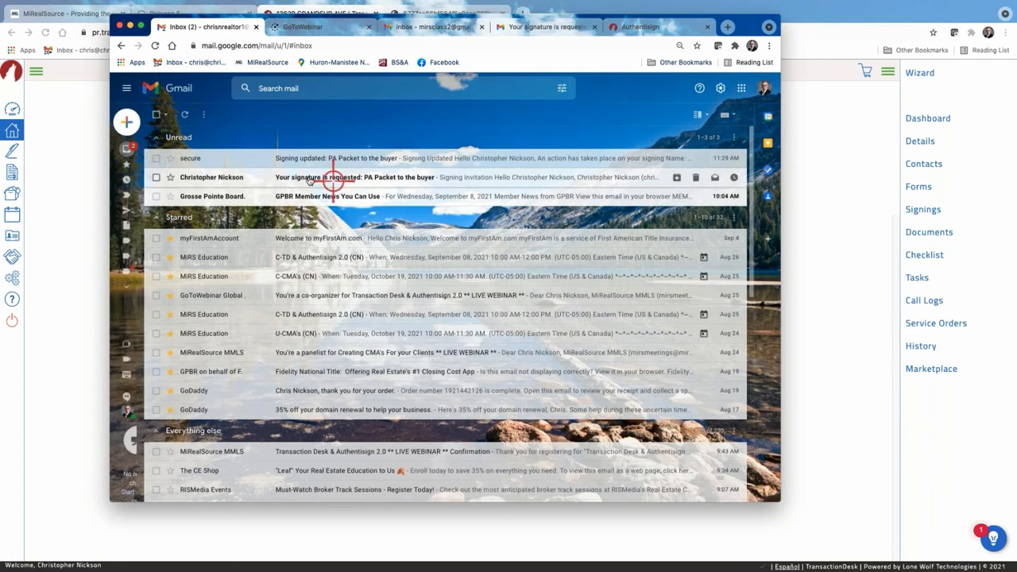
click(301, 176)
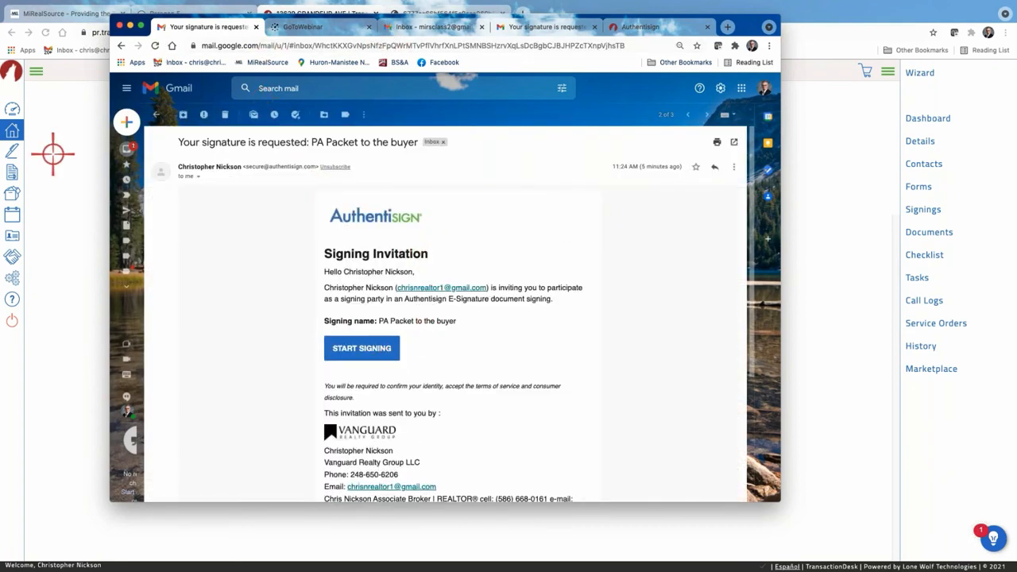
click(130, 27)
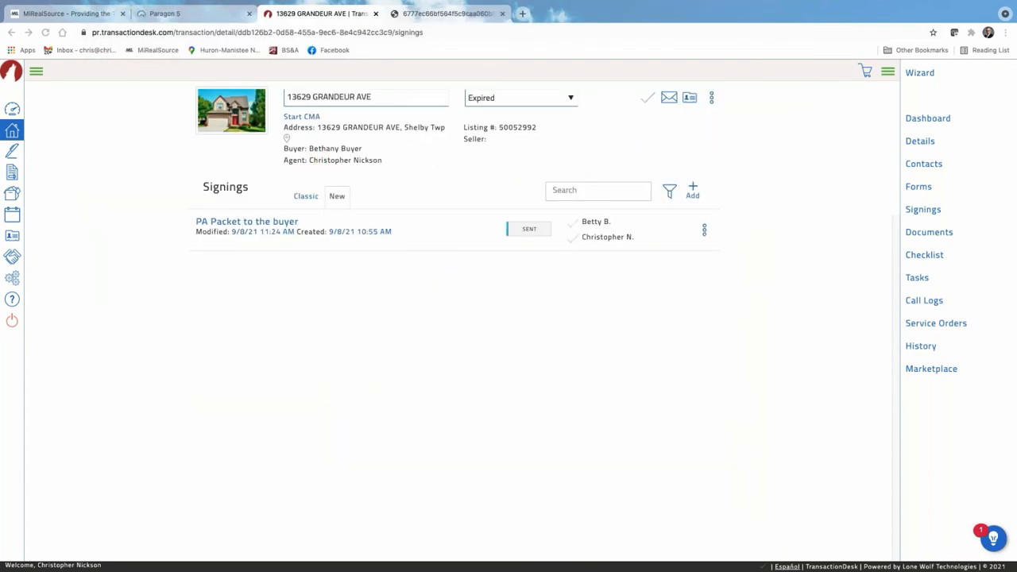
Open the all-signings list from the Agent Dashboard and bring the Gmail window back over it.
click(10, 111)
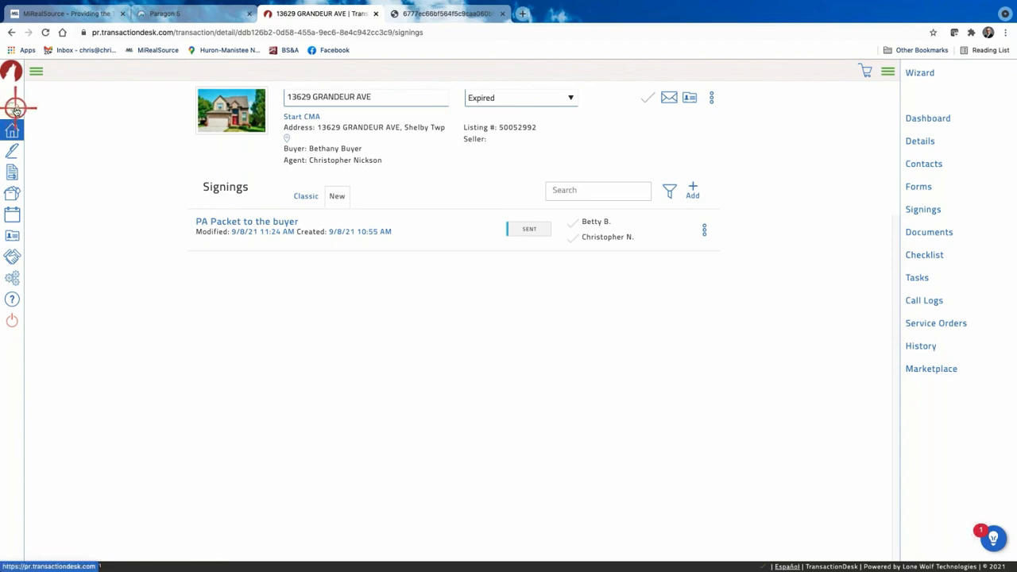
click(15, 109)
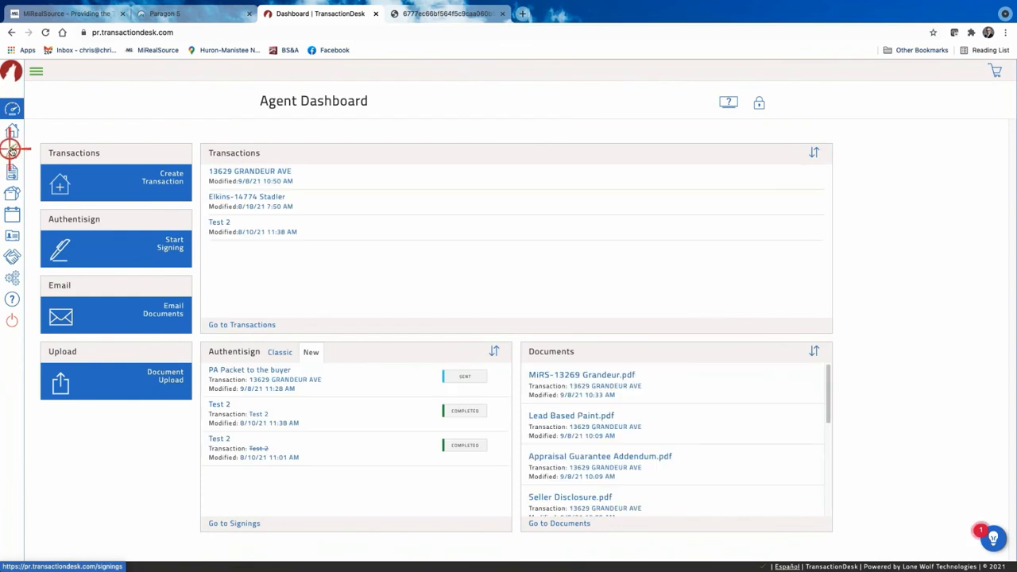
click(12, 149)
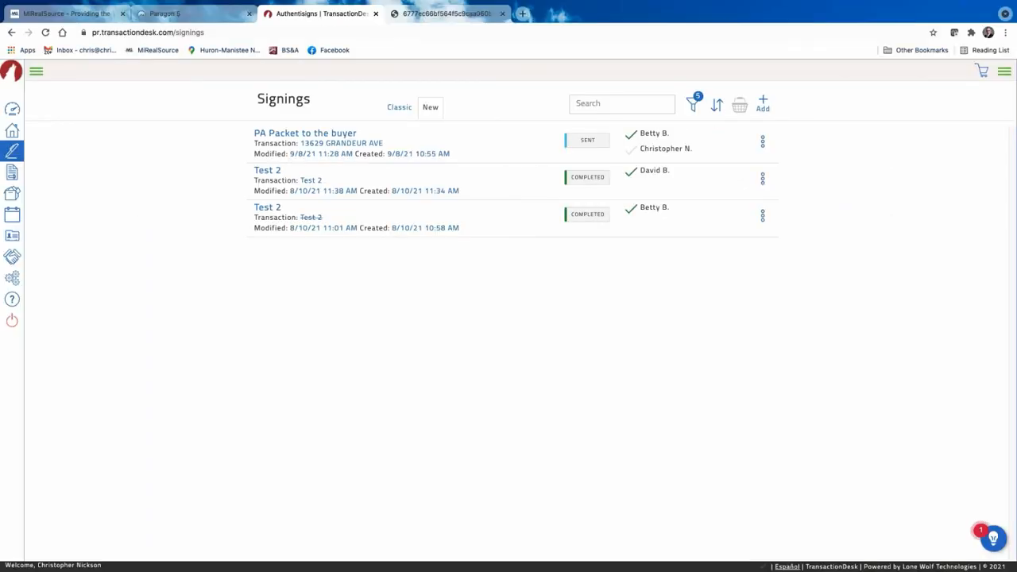
drag(1, 6, 800, 46)
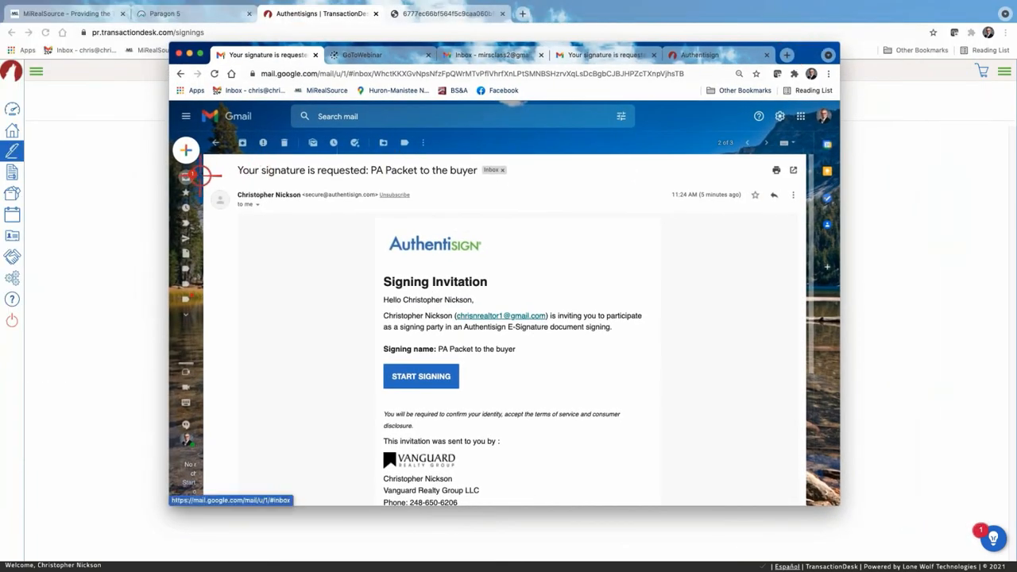
Accept the terms and sign the agent's signature field on the PA Packet to the buyer, completing the signing.
click(420, 376)
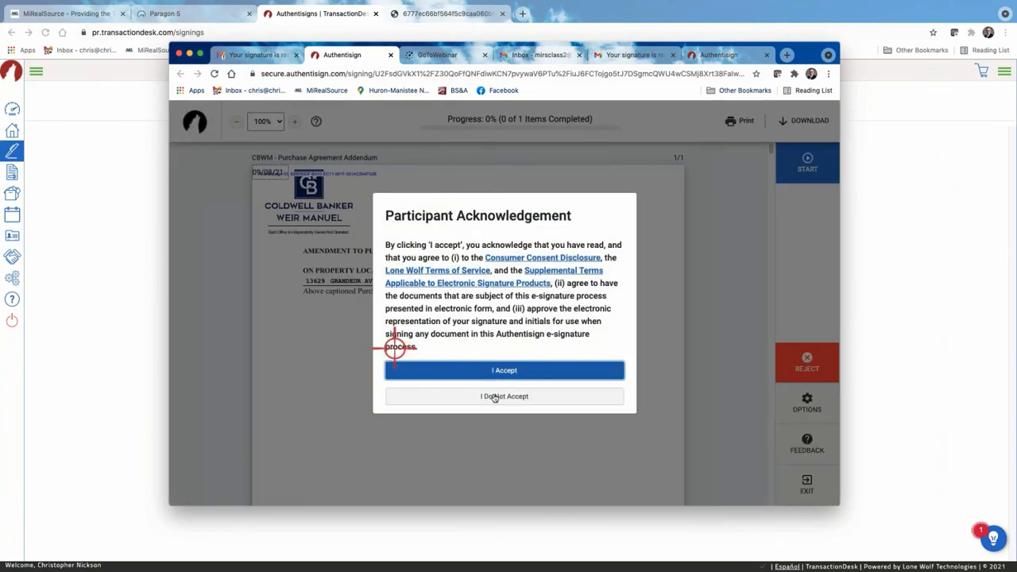
click(505, 370)
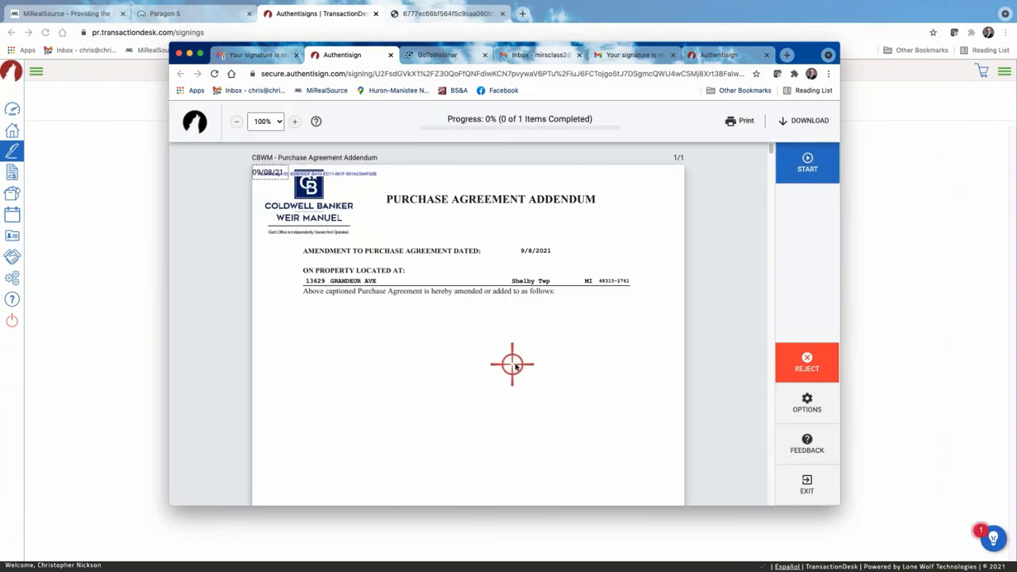
click(813, 169)
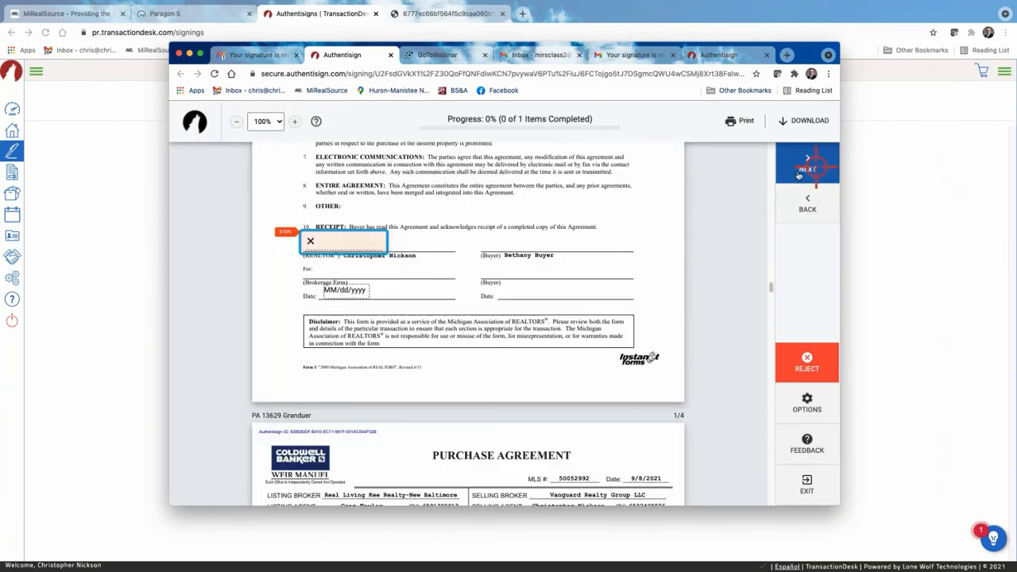
click(335, 240)
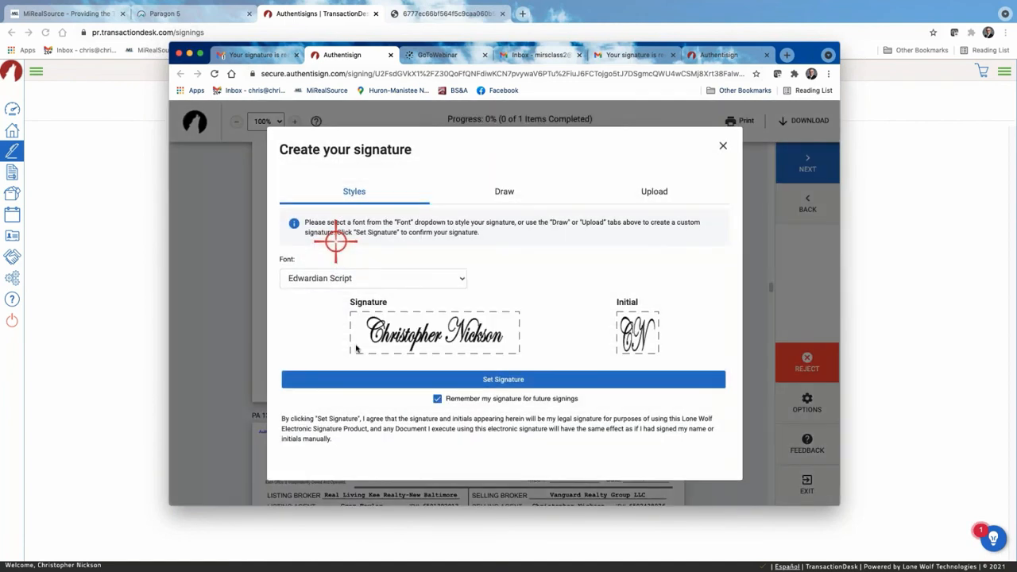
click(504, 380)
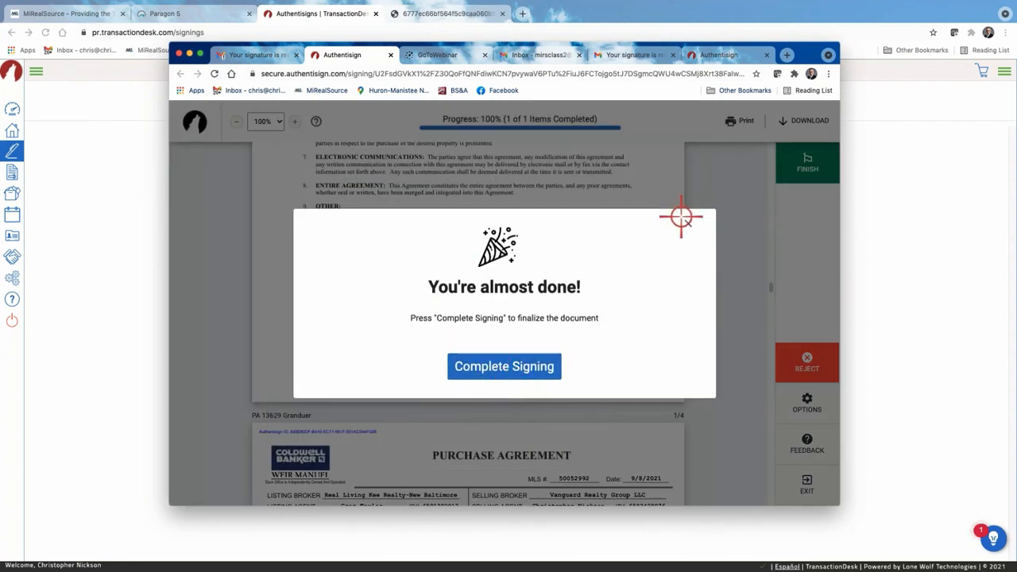
click(507, 367)
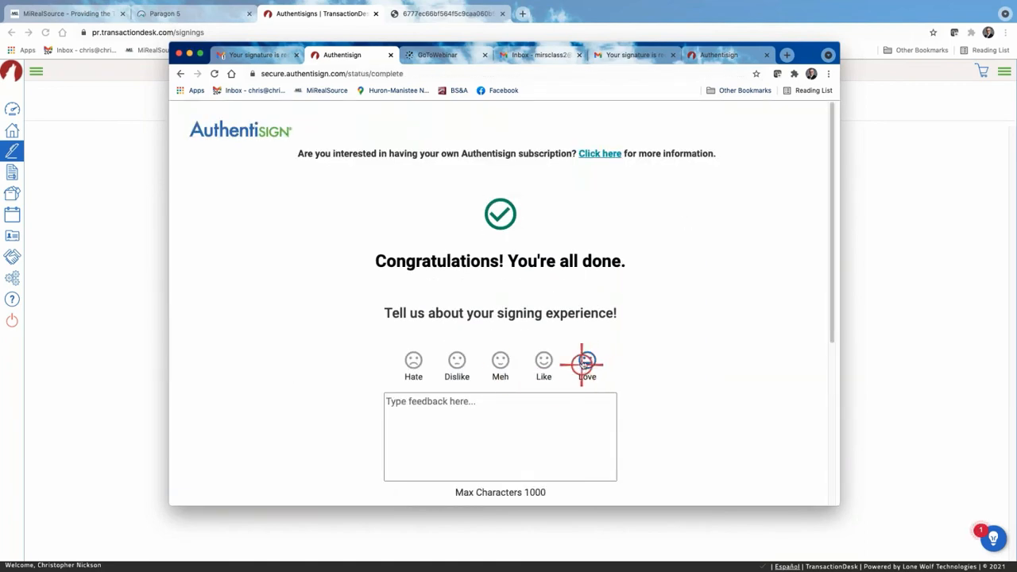
Rate the signing experience 'Love', submit the feedback and return to the Gmail invitation email.
click(584, 363)
scroll(613, 373, down, 4)
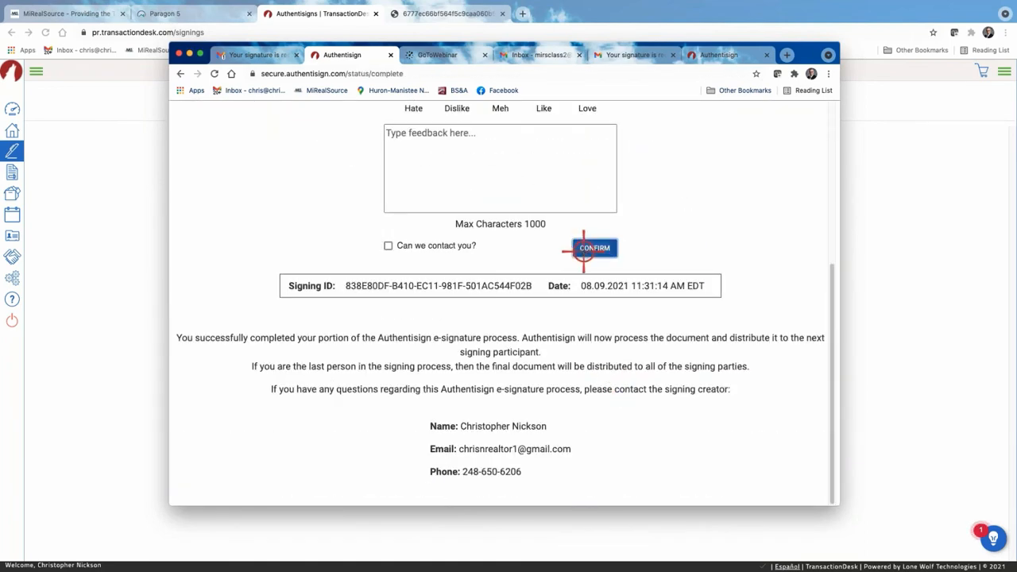
click(592, 248)
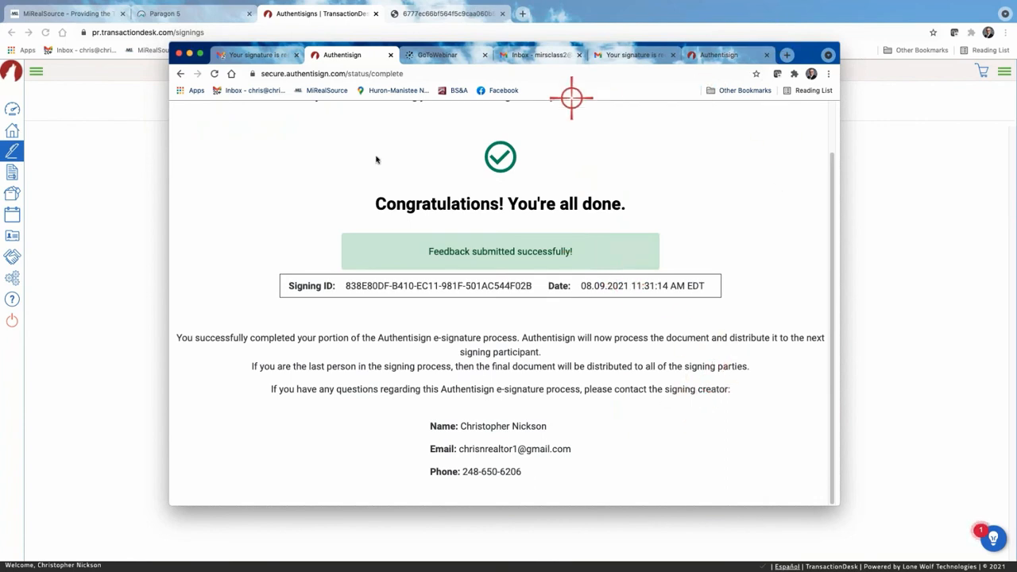
click(267, 55)
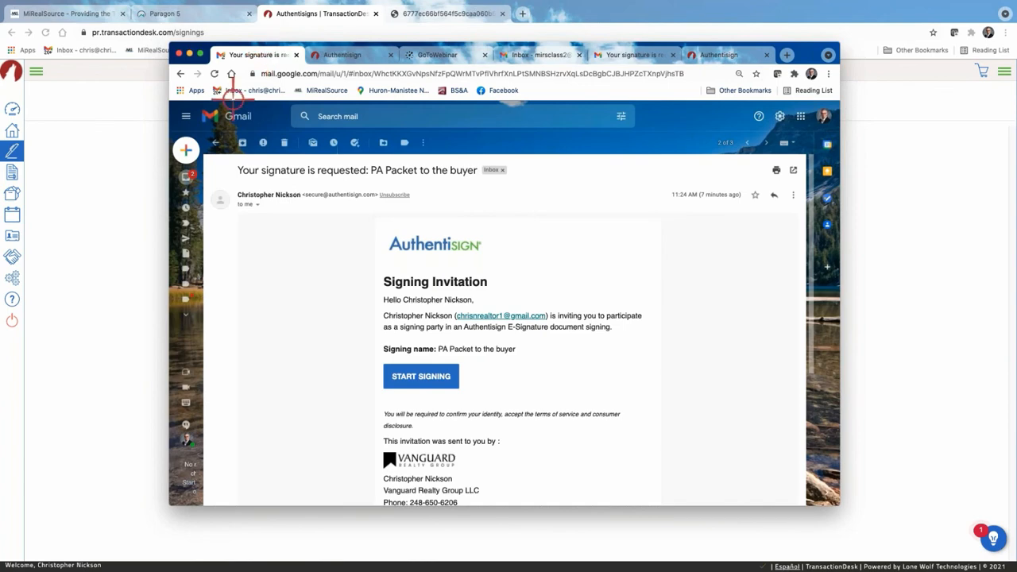
Read the 'Signing updated' and 'Signing complete' PA Packet emails, then move Gmail aside to reveal TransactionDesk.
click(188, 177)
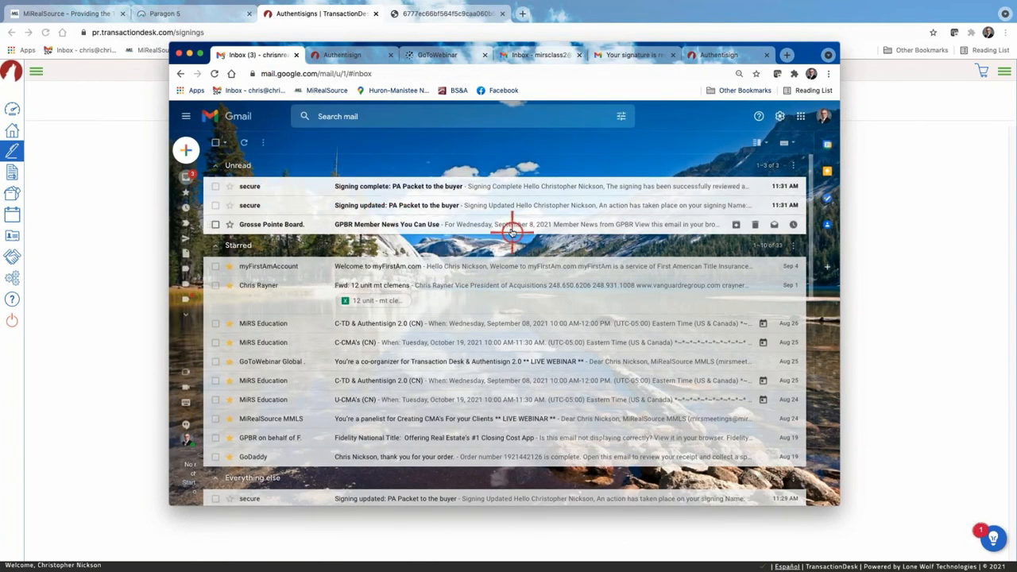
click(400, 204)
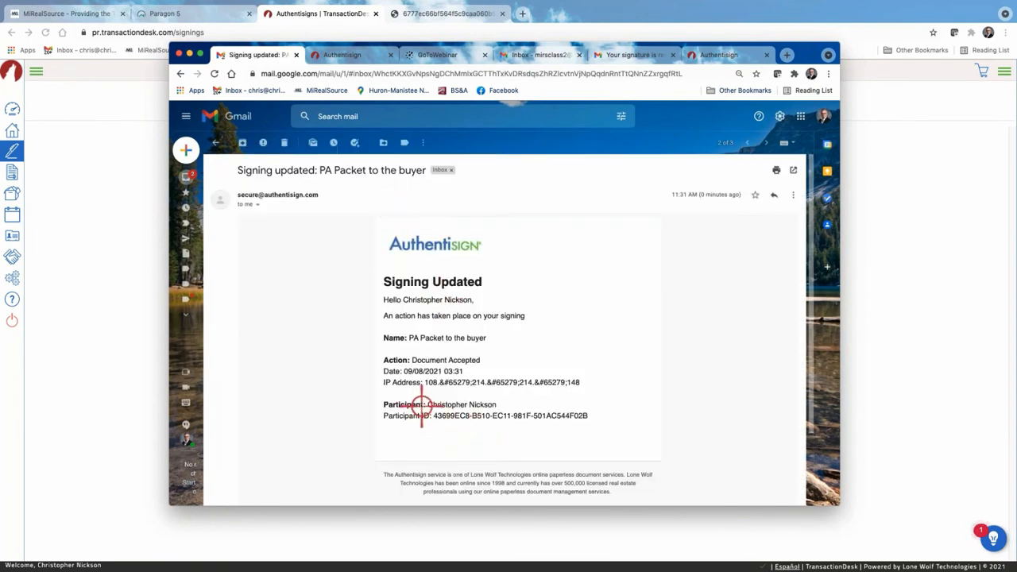
click(216, 143)
click(374, 186)
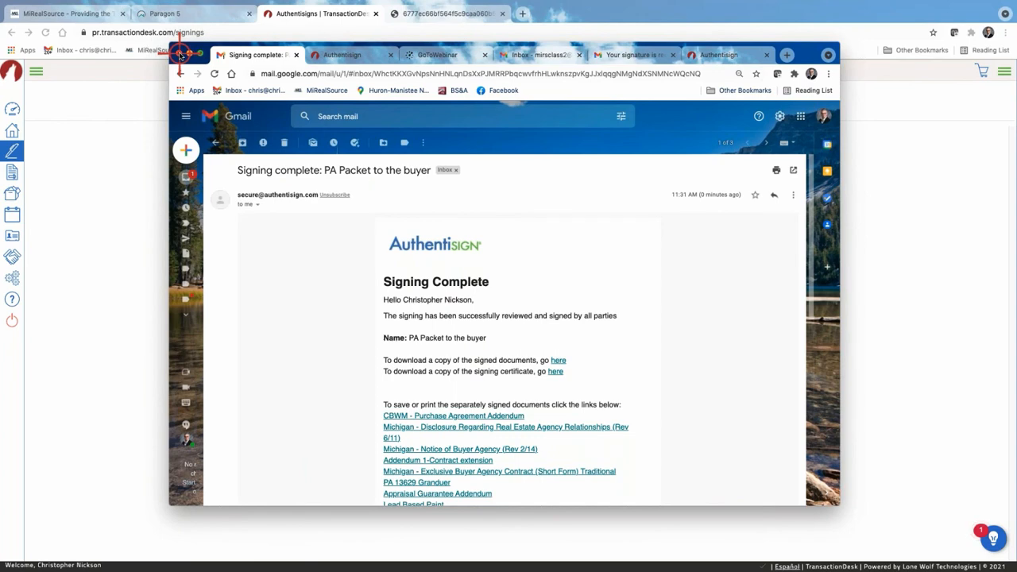
drag(810, 54, 0, 60)
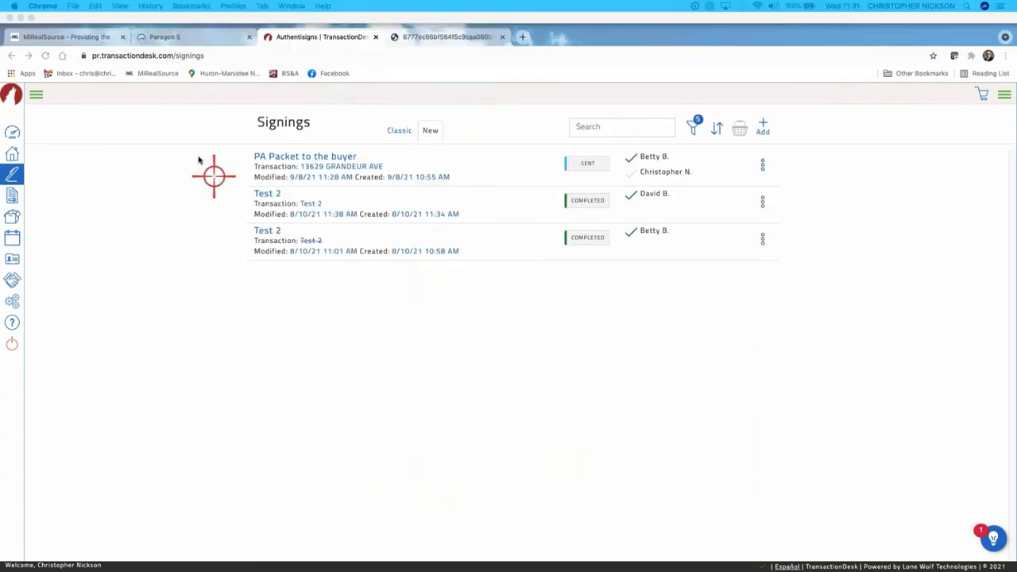
Open the Signing Details for the completed 'PA Packet to the buyer' signing from the Signings list.
click(12, 152)
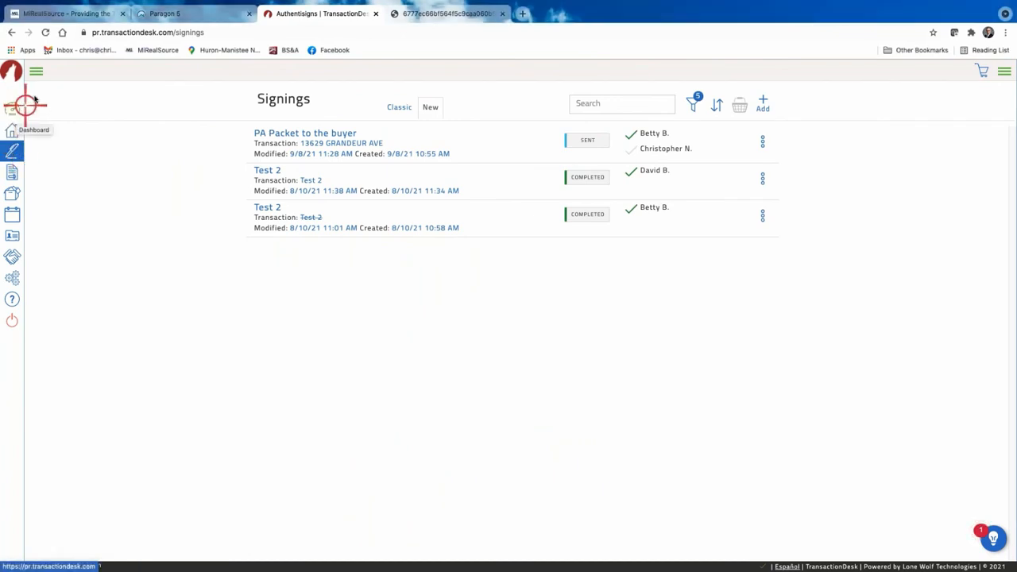
click(12, 109)
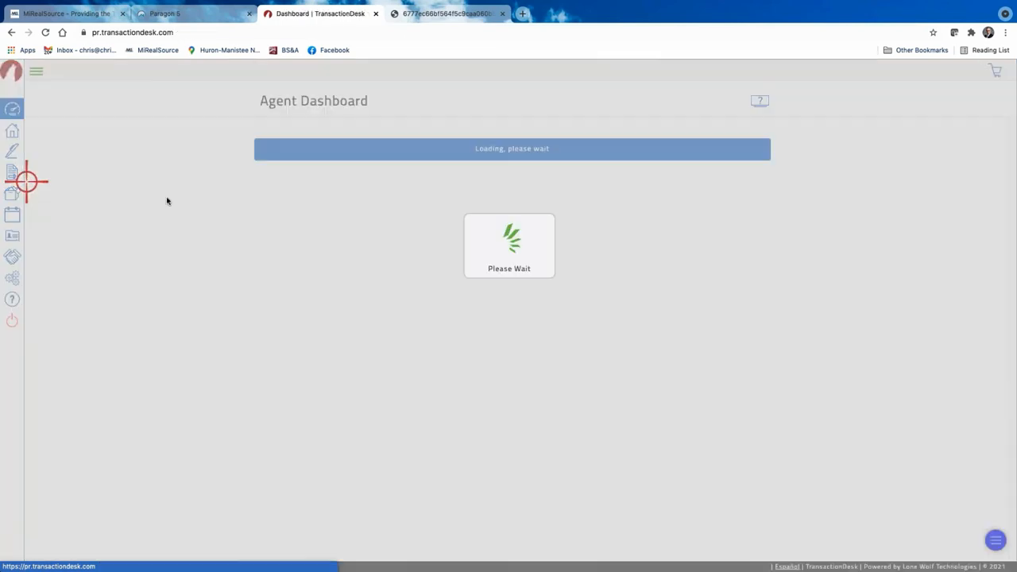
click(12, 151)
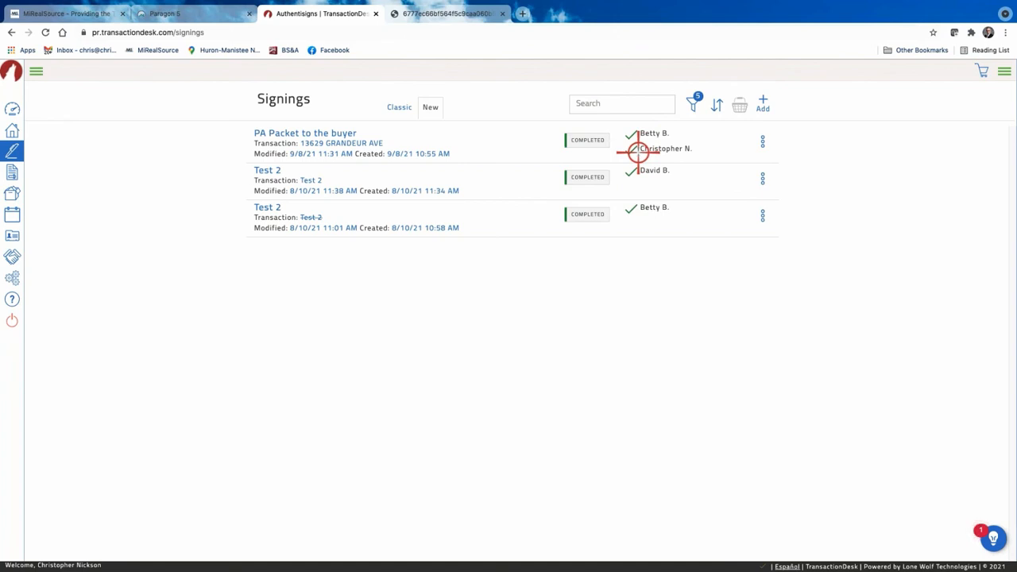
click(300, 134)
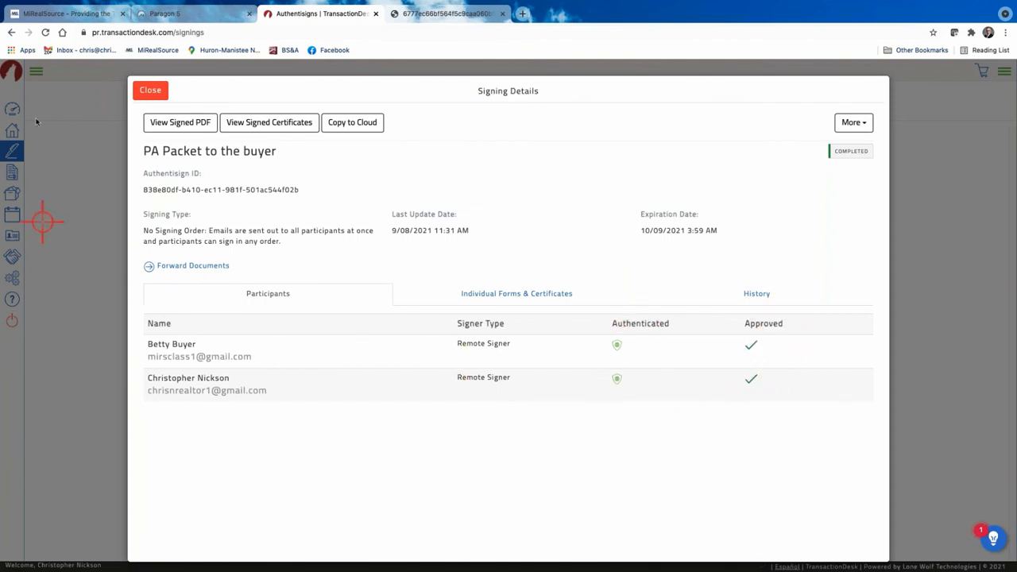
View the signed 17-page PA Packet PDF, checking the buyer and agent signatures dated 09/08/2021.
click(190, 122)
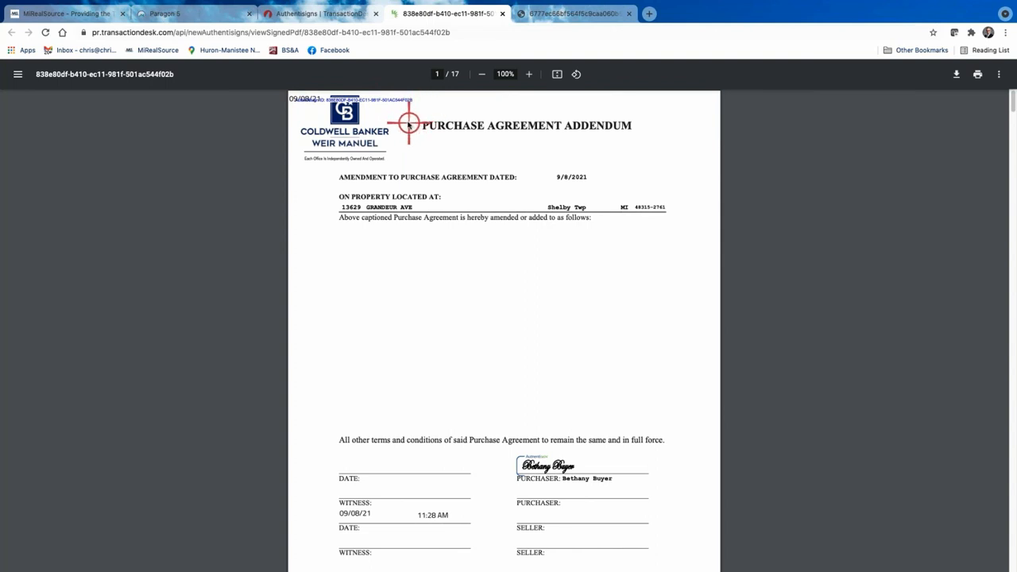
scroll(389, 175, down, 5)
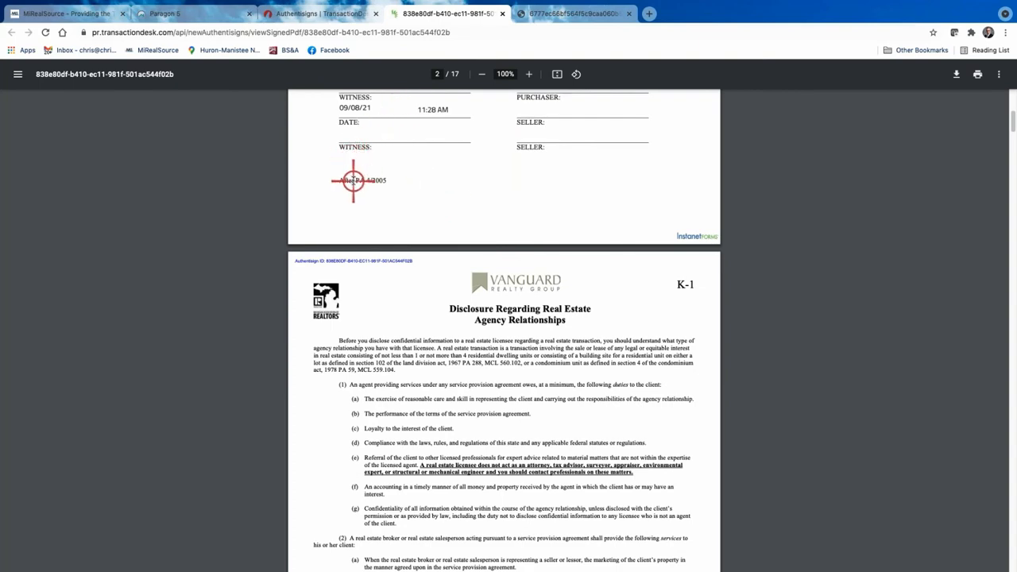
scroll(408, 166, down, 10)
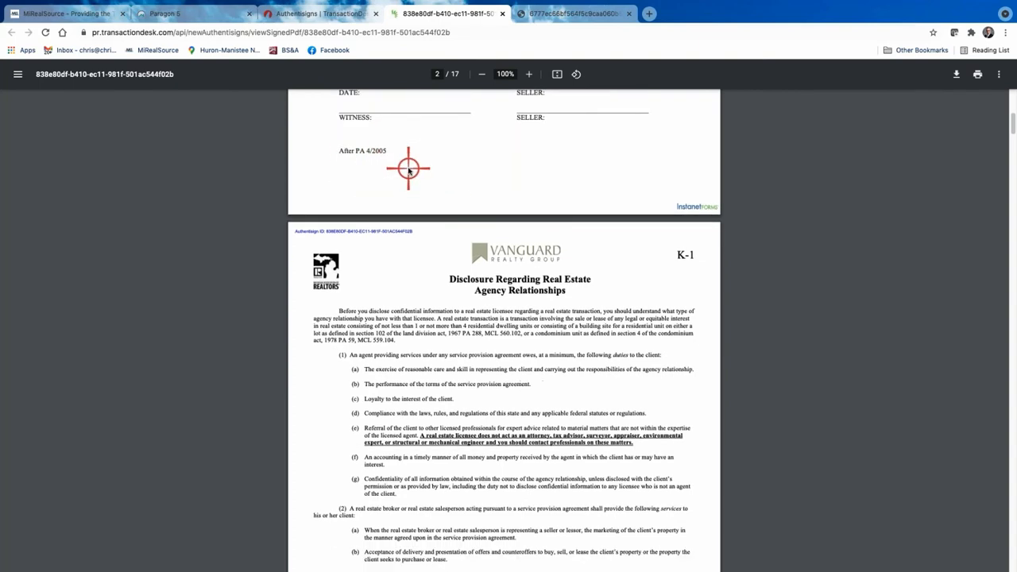
scroll(432, 223, down, 10)
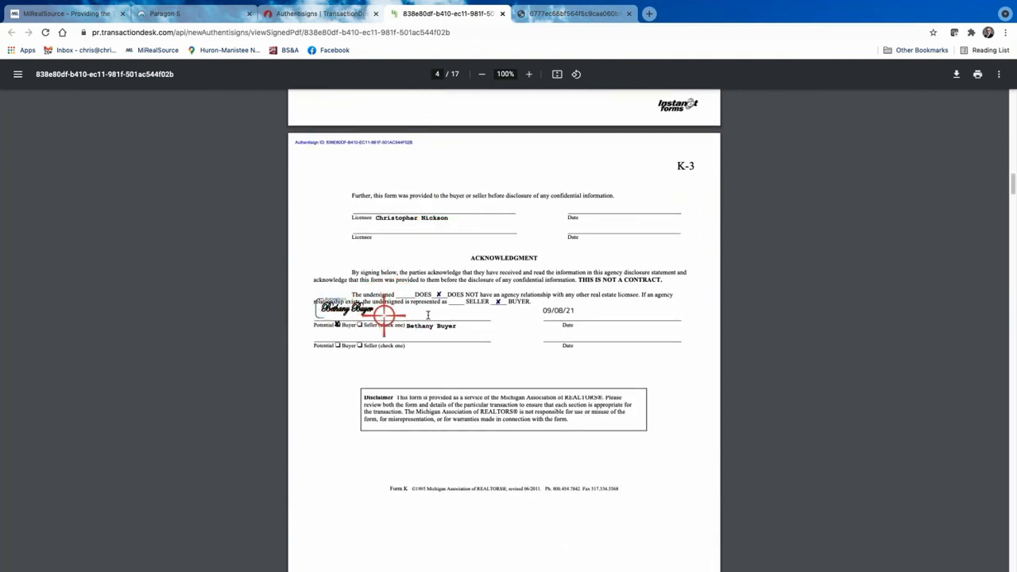
scroll(472, 310, down, 8)
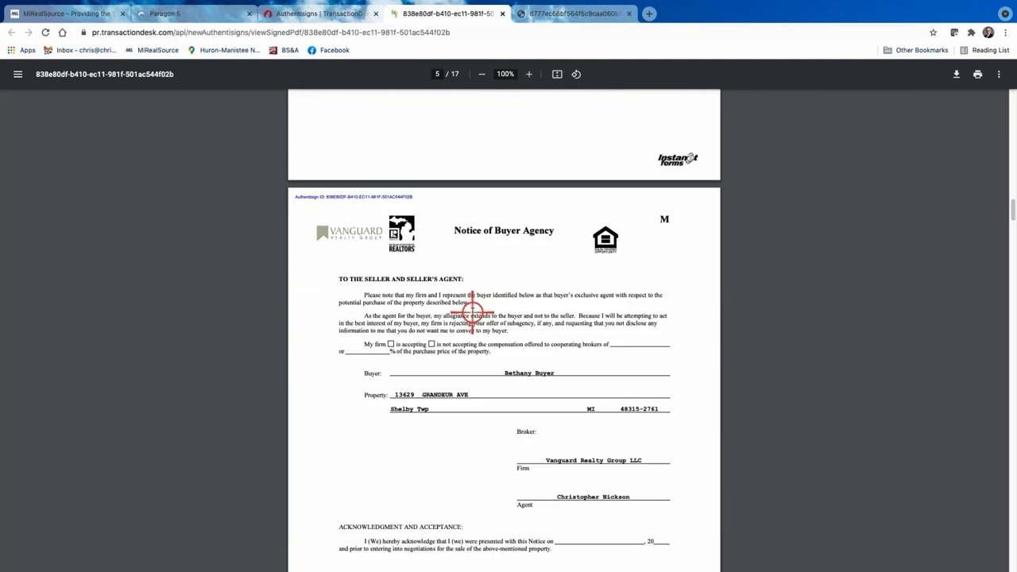
scroll(472, 311, down, 10)
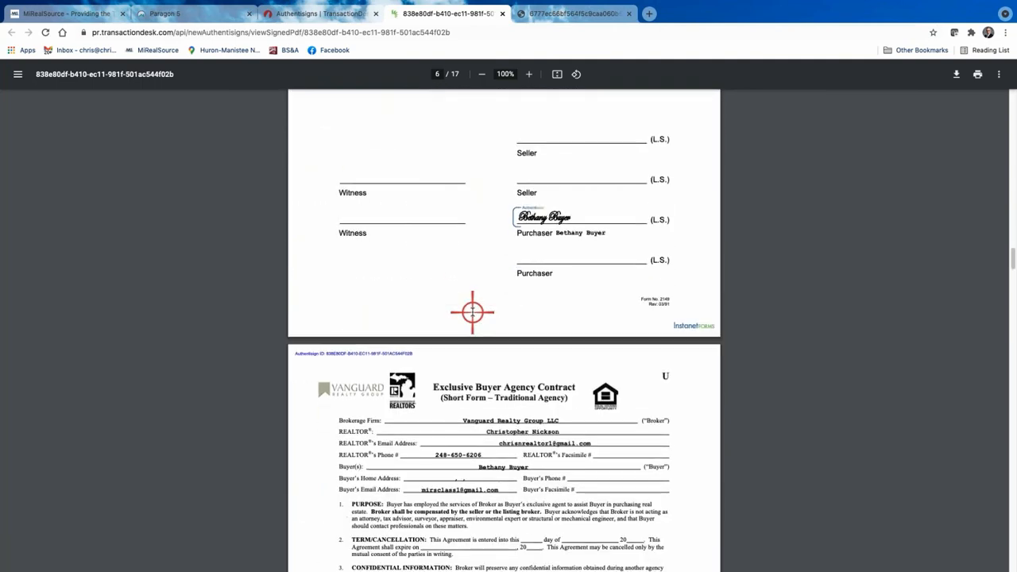
scroll(473, 319, down, 6)
scroll(473, 319, down, 12)
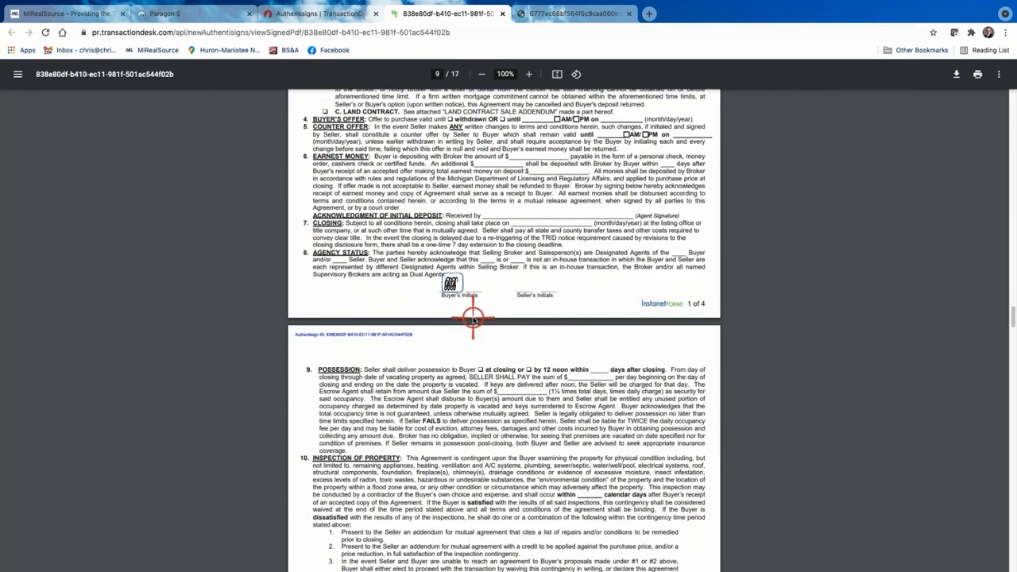
scroll(473, 319, down, 20)
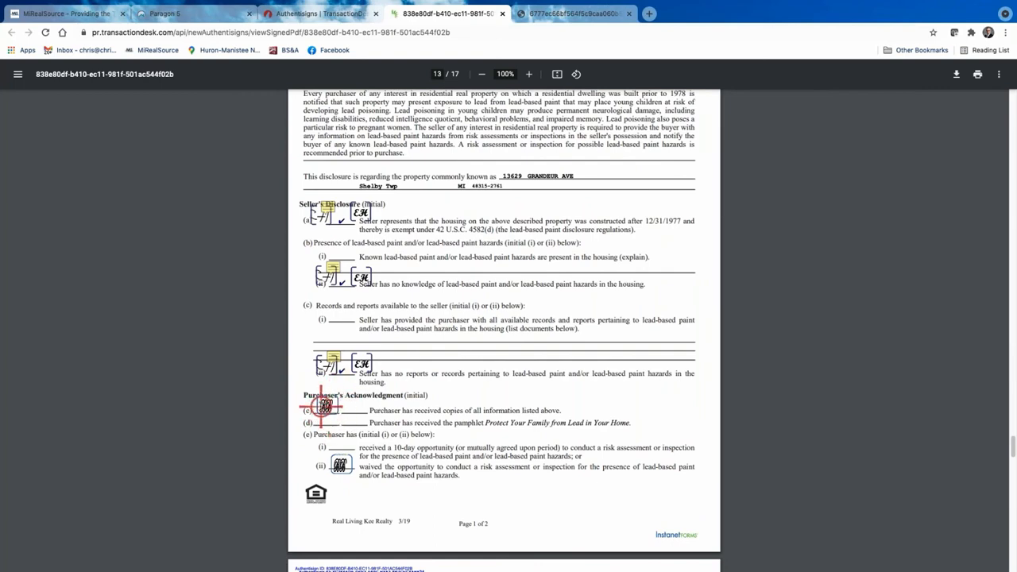
scroll(332, 408, down, 4)
scroll(339, 413, up, 2)
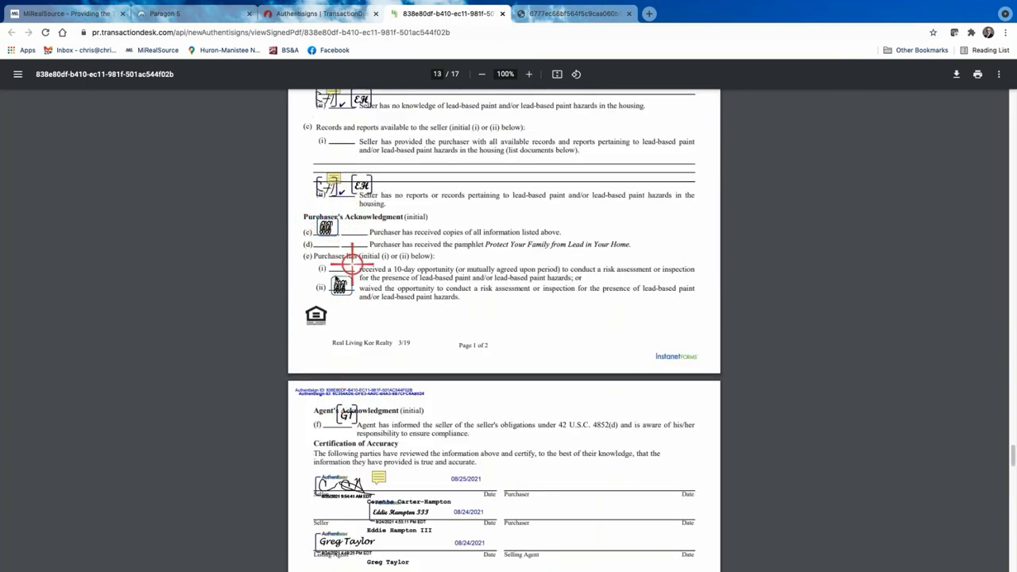
scroll(341, 283, down, 5)
scroll(342, 284, down, 6)
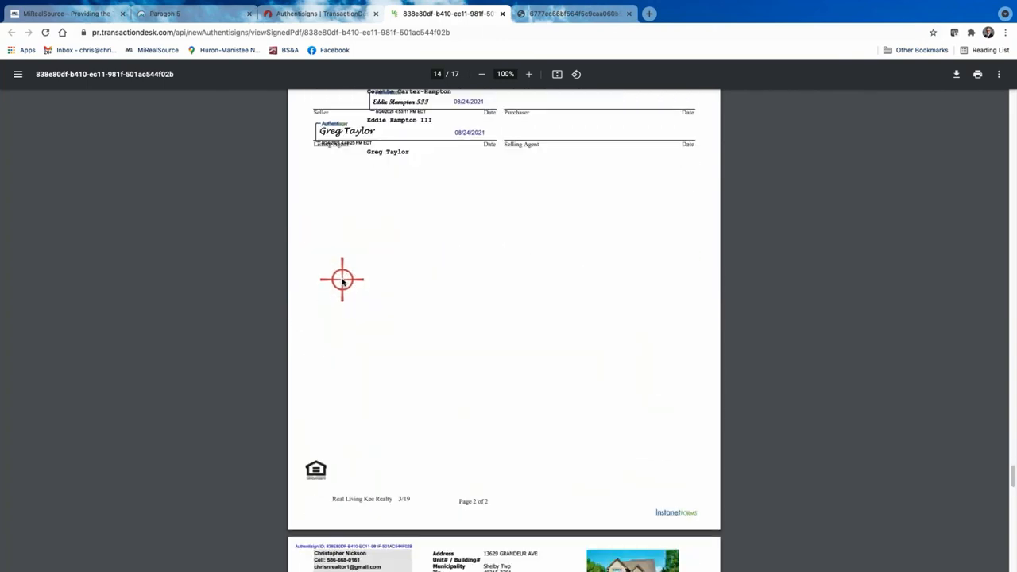
scroll(352, 266, up, 15)
scroll(366, 239, up, 20)
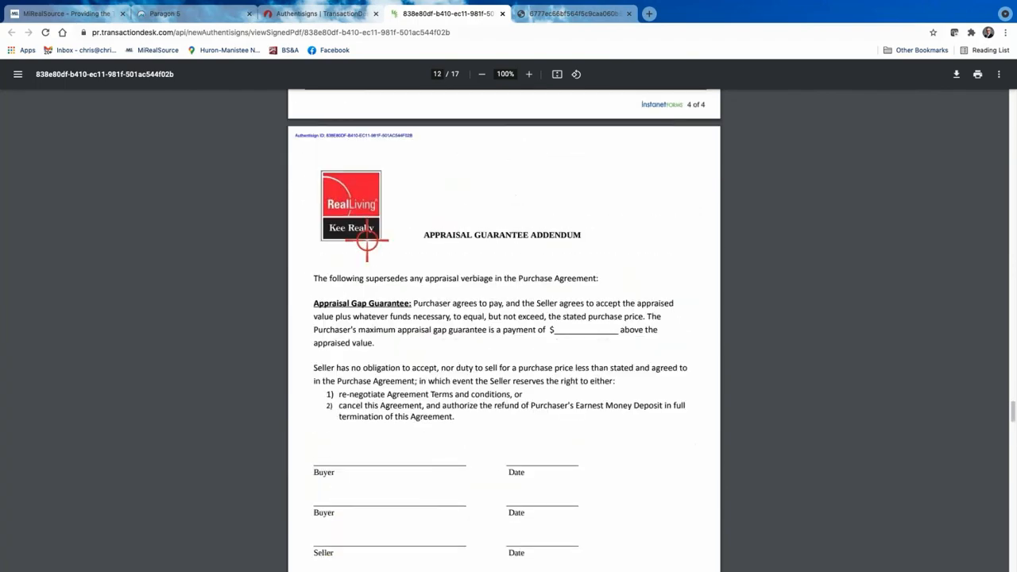
scroll(367, 237, up, 10)
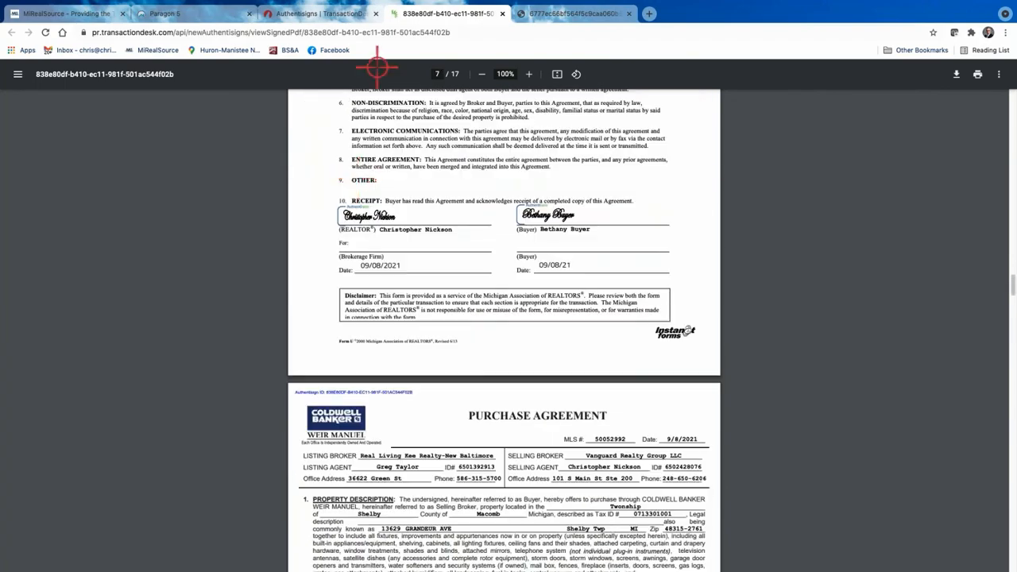
Open the 10-page Authentisign certificate for the PA Packet and review its signers and signature blocks.
click(340, 13)
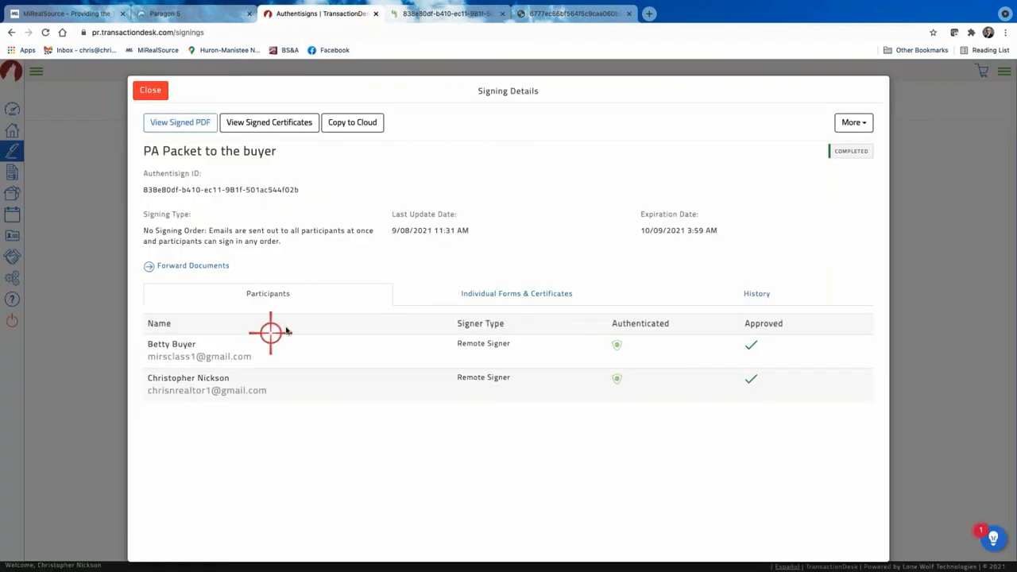
click(284, 122)
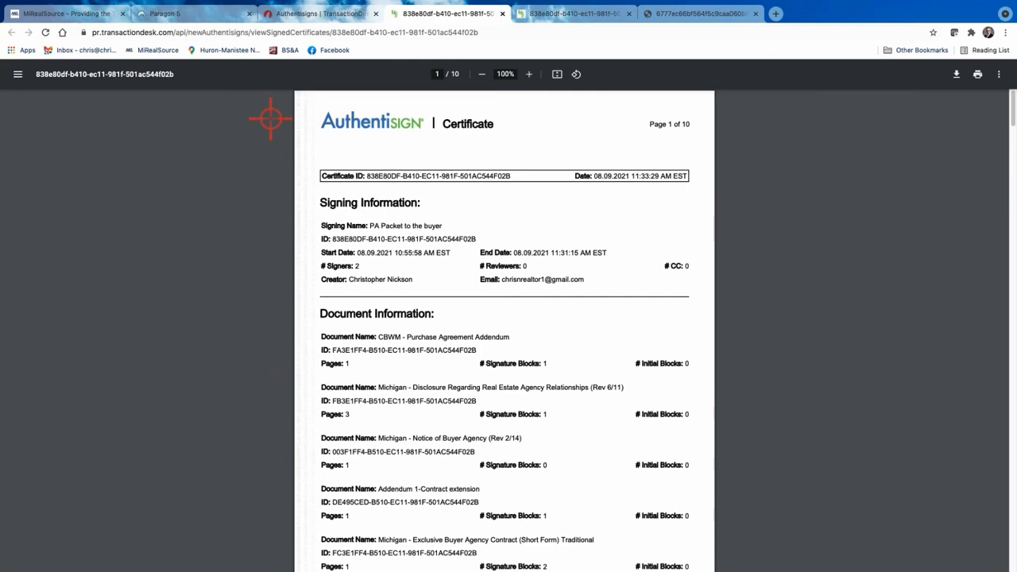
scroll(493, 243, down, 4)
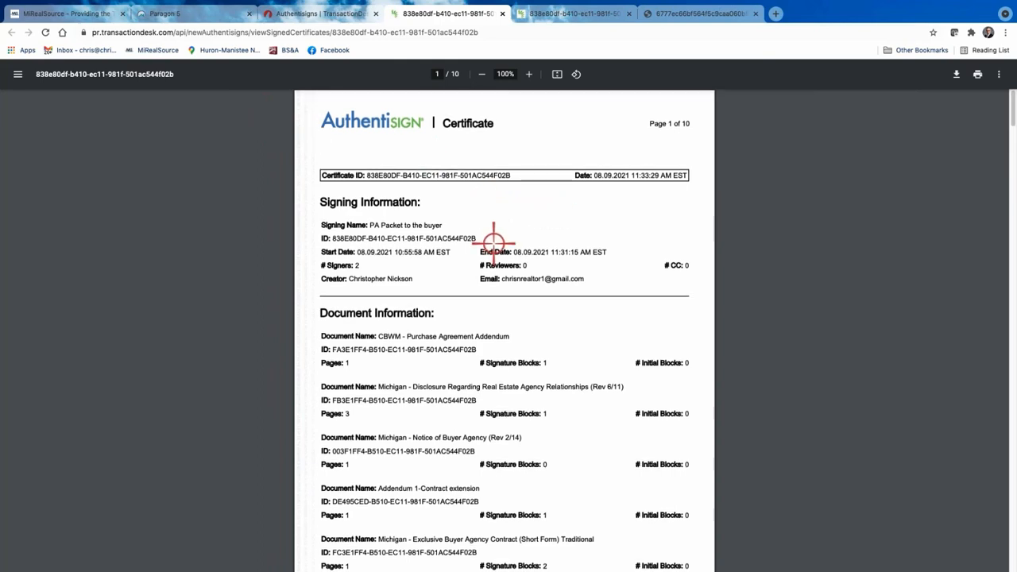
scroll(493, 243, down, 5)
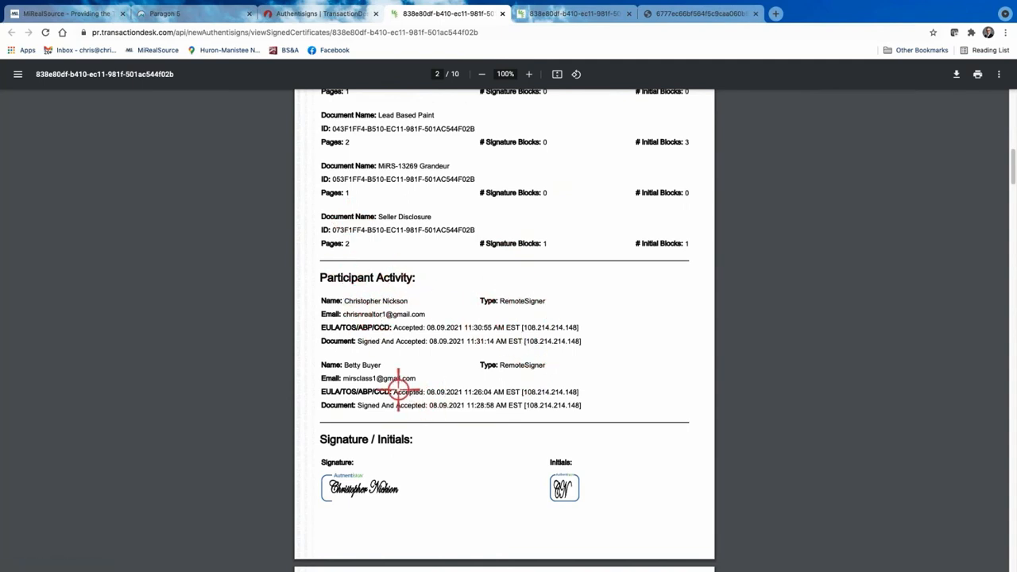
scroll(444, 385, up, 3)
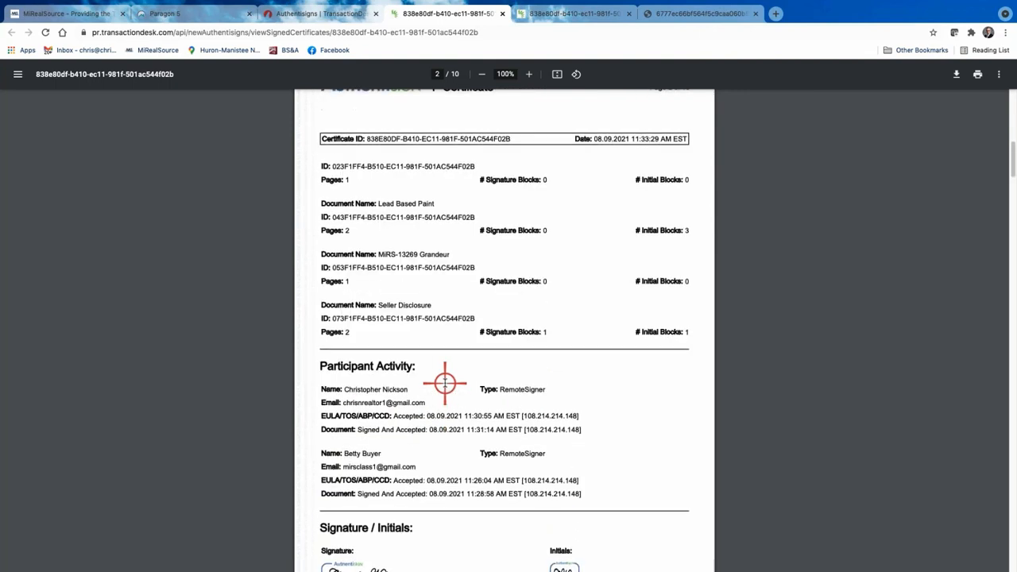
scroll(439, 380, up, 6)
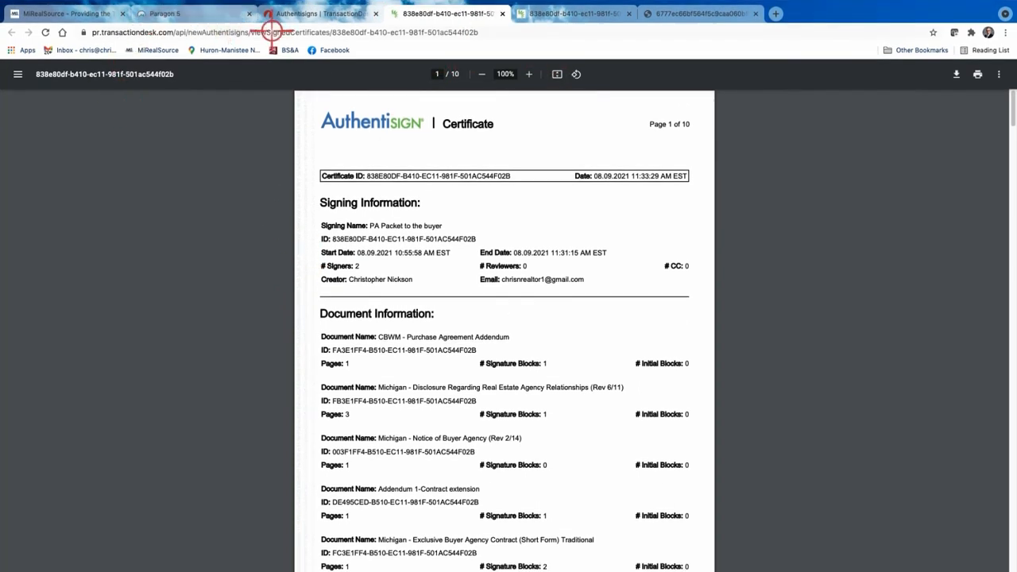
Check the Forward Documents and Copy to Cloud options without using them, then close the Signing Details.
click(296, 13)
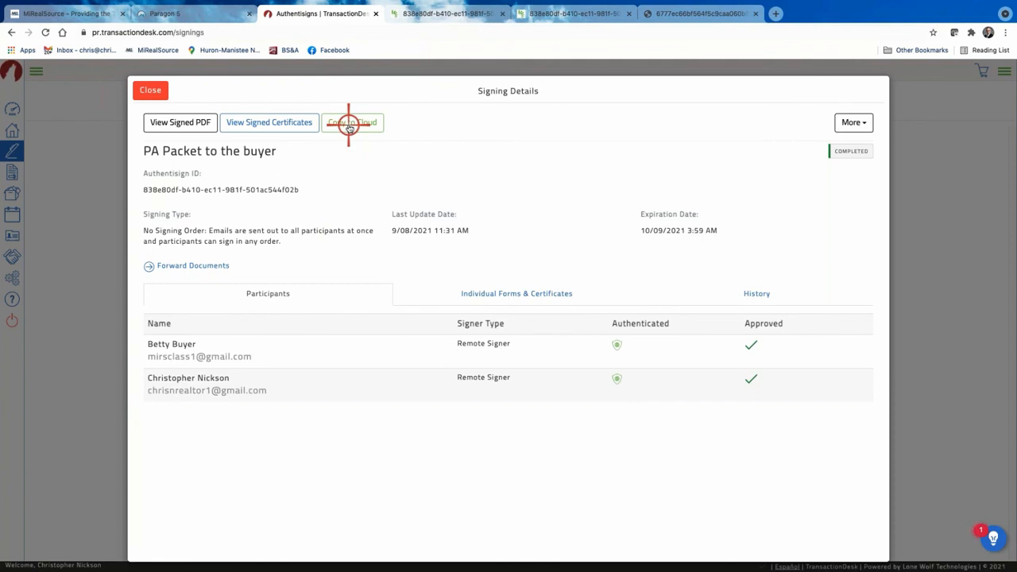
click(198, 267)
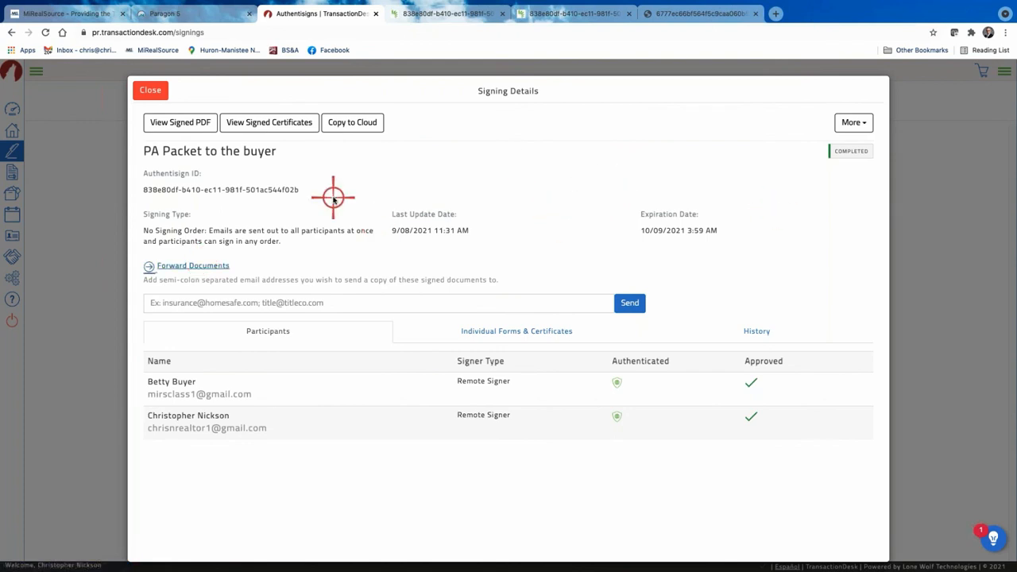
click(340, 121)
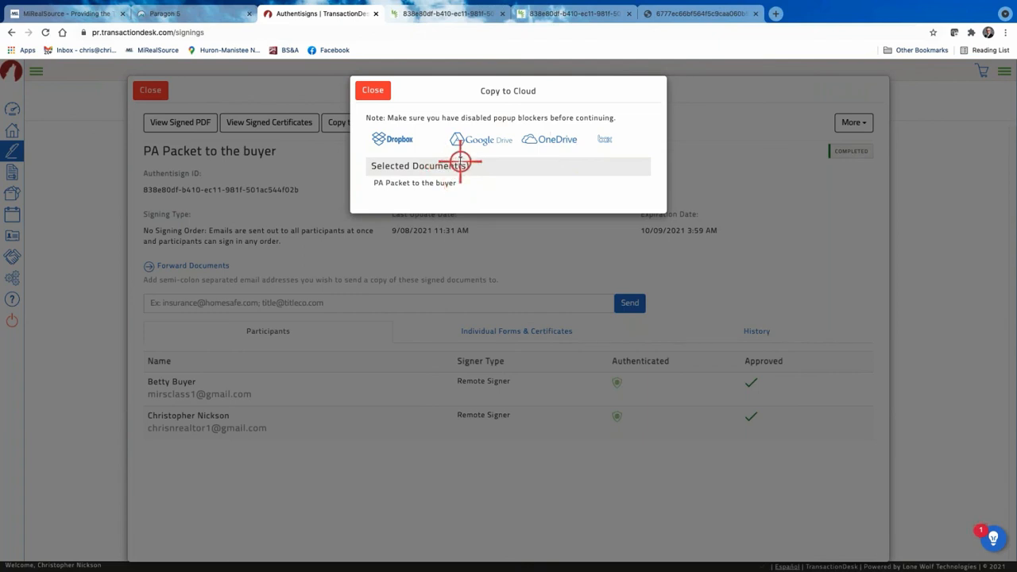
click(366, 92)
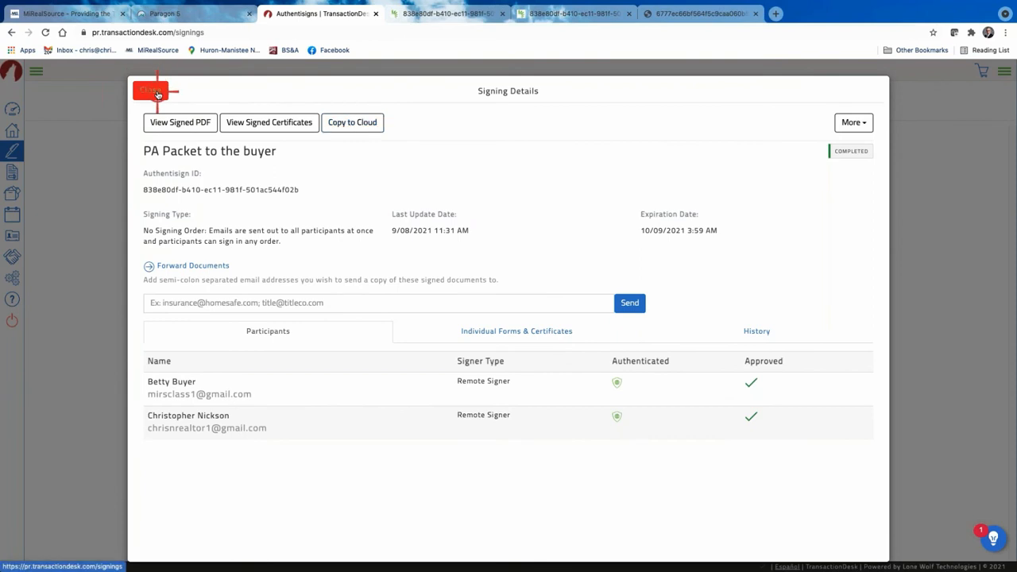
click(154, 91)
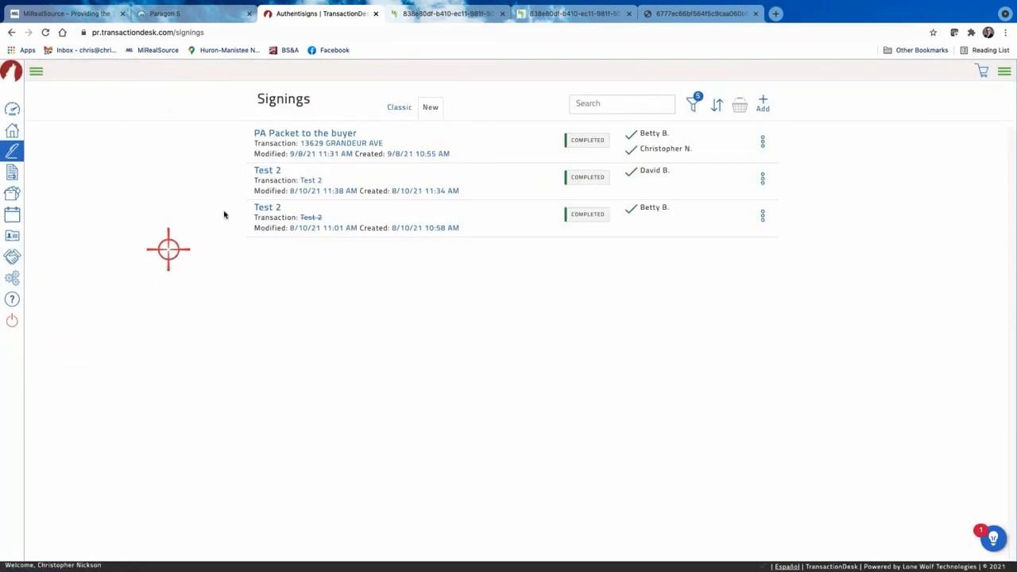
click(13, 109)
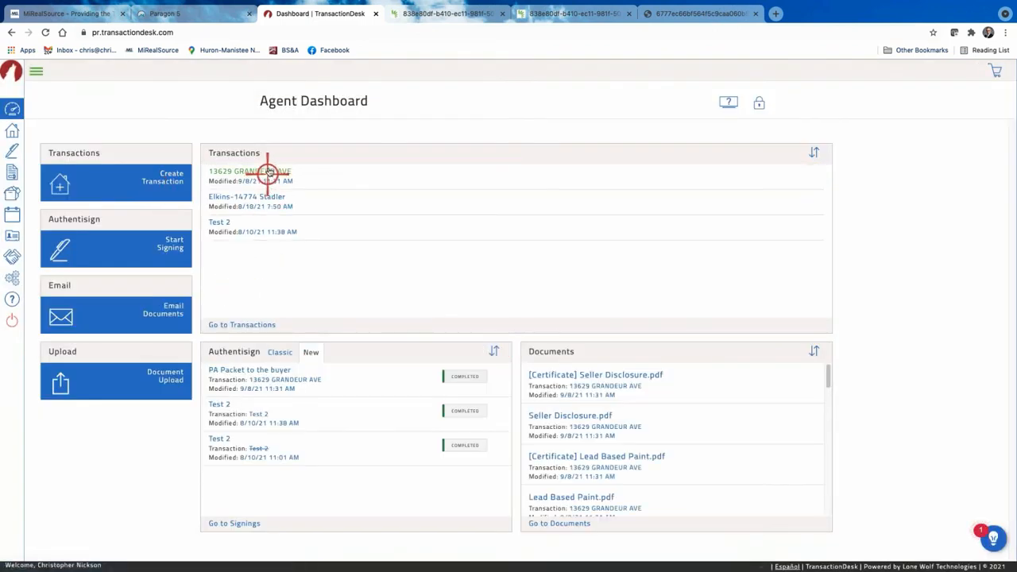
click(265, 172)
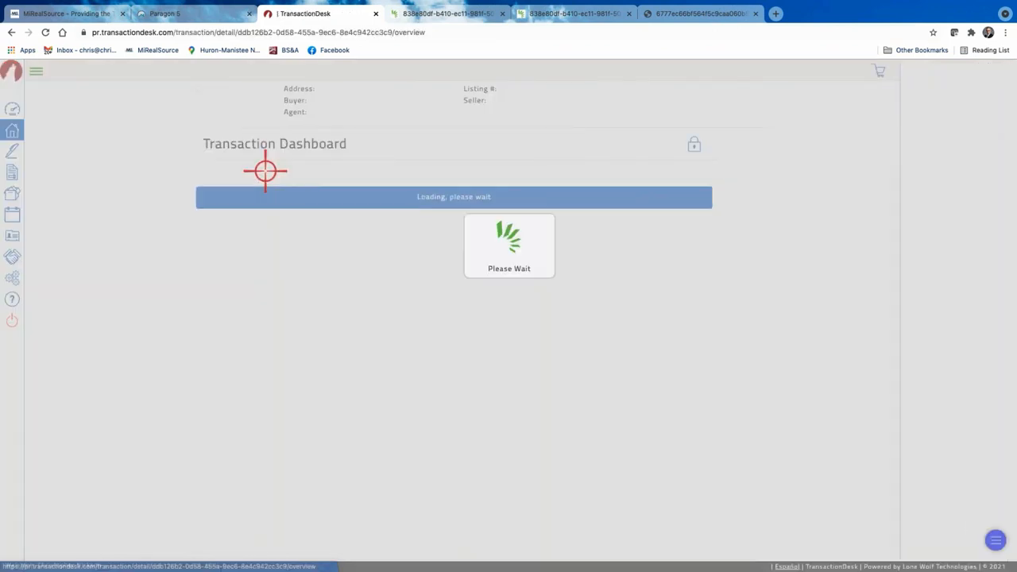
scroll(381, 483, down, 1)
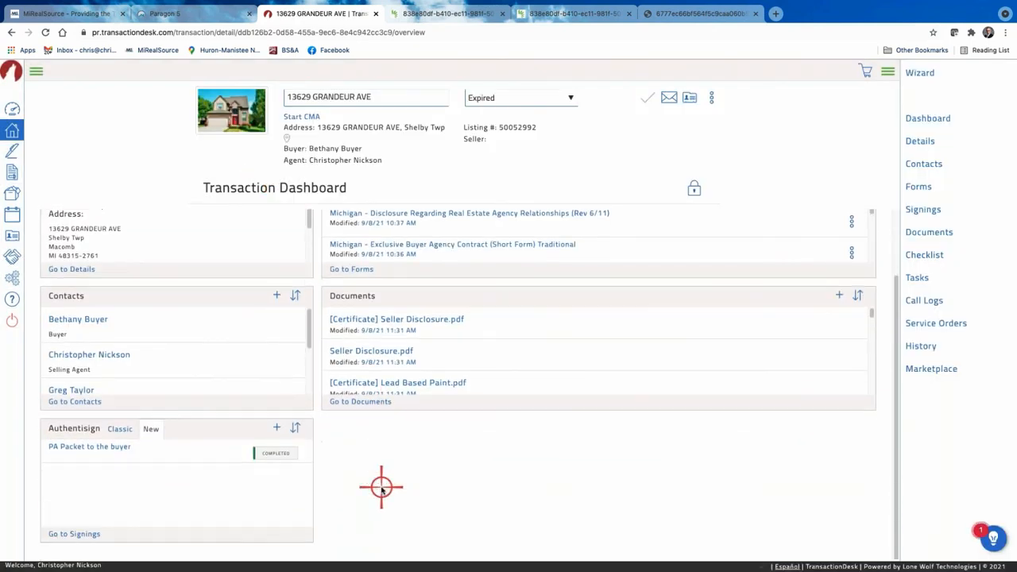
click(97, 447)
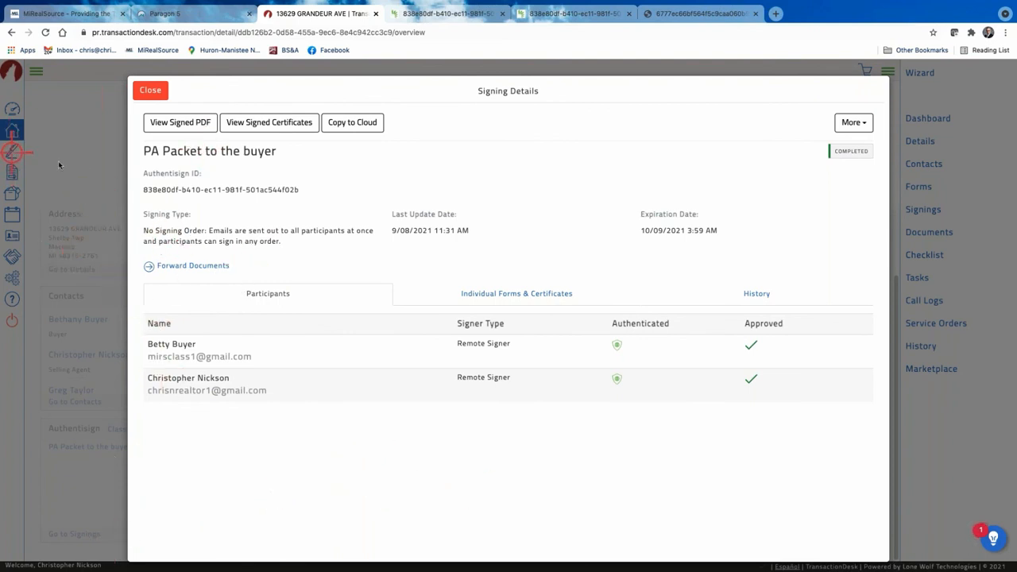
Check the packet's signed PDF, then close it and the signing details.
click(196, 127)
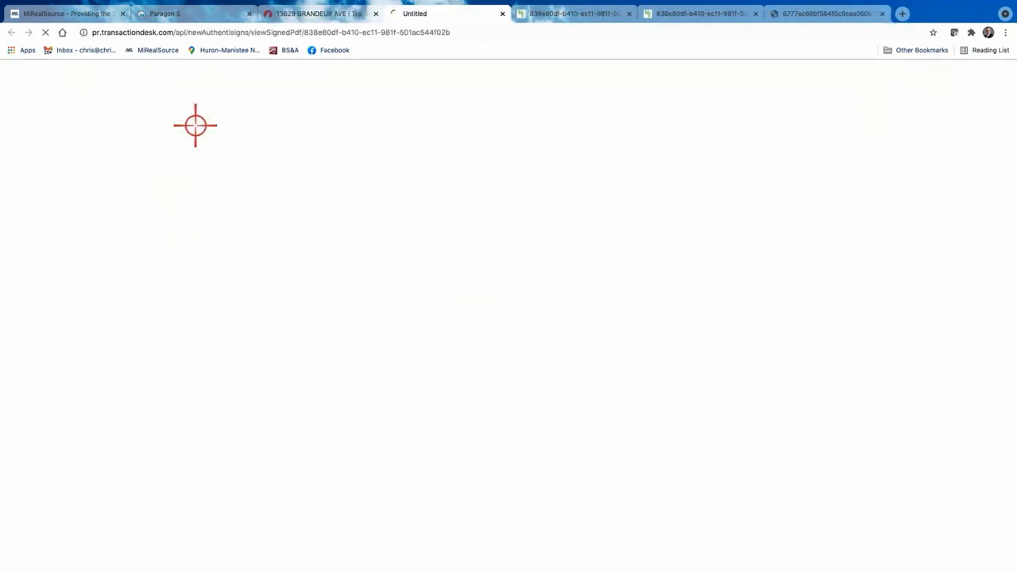
scroll(492, 308, down, 10)
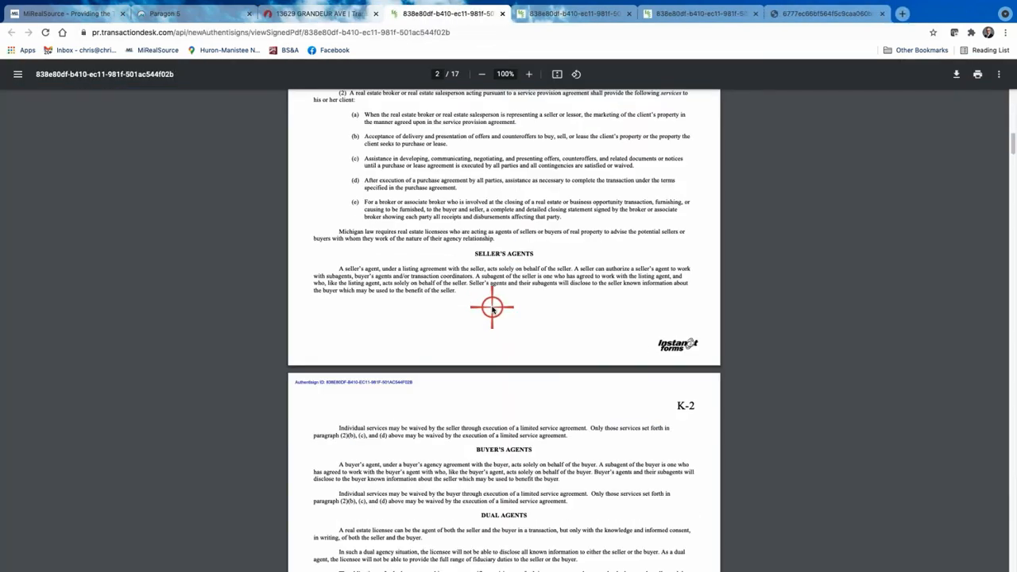
scroll(492, 302, up, 10)
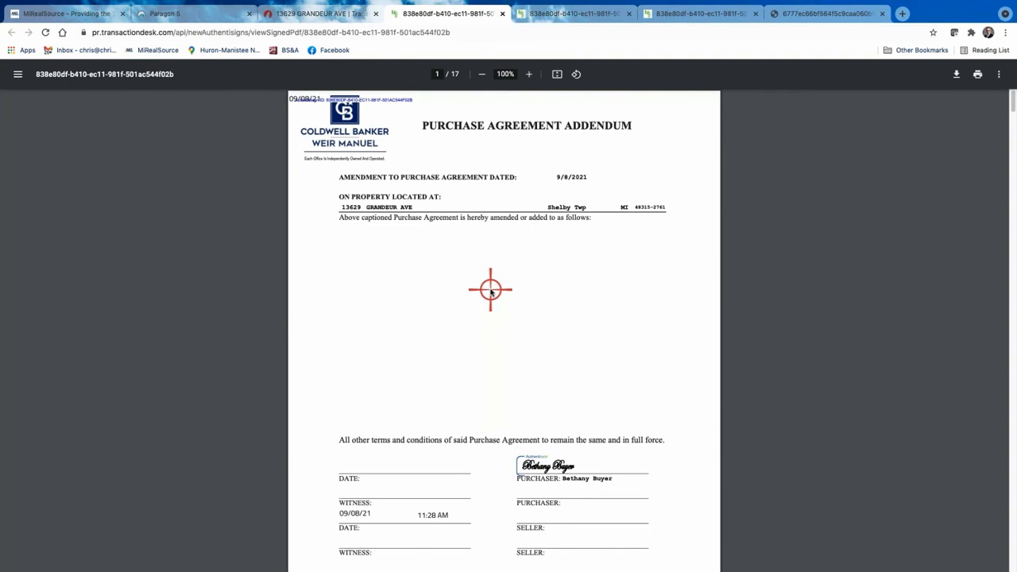
key(ctrl+w)
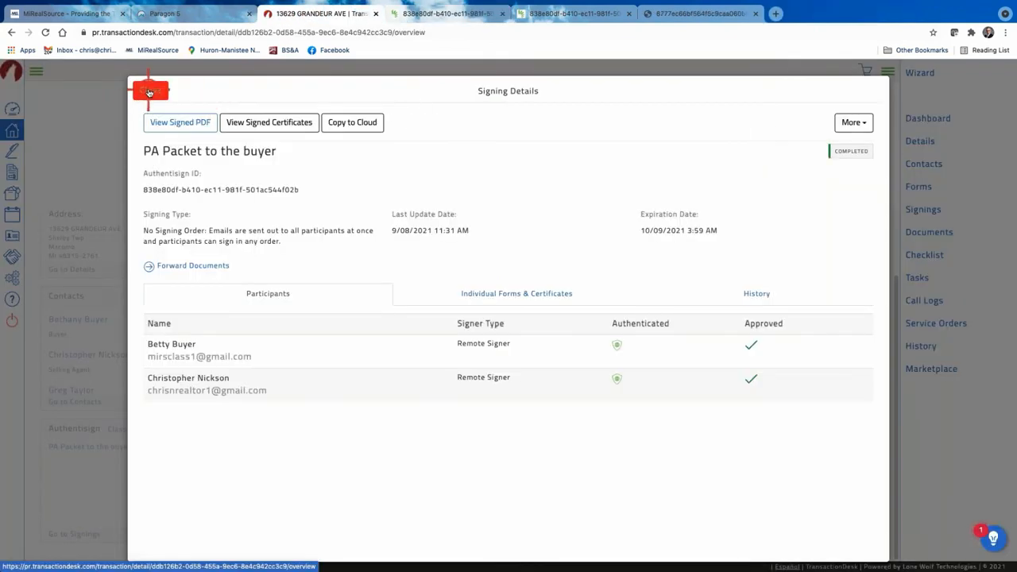
click(149, 92)
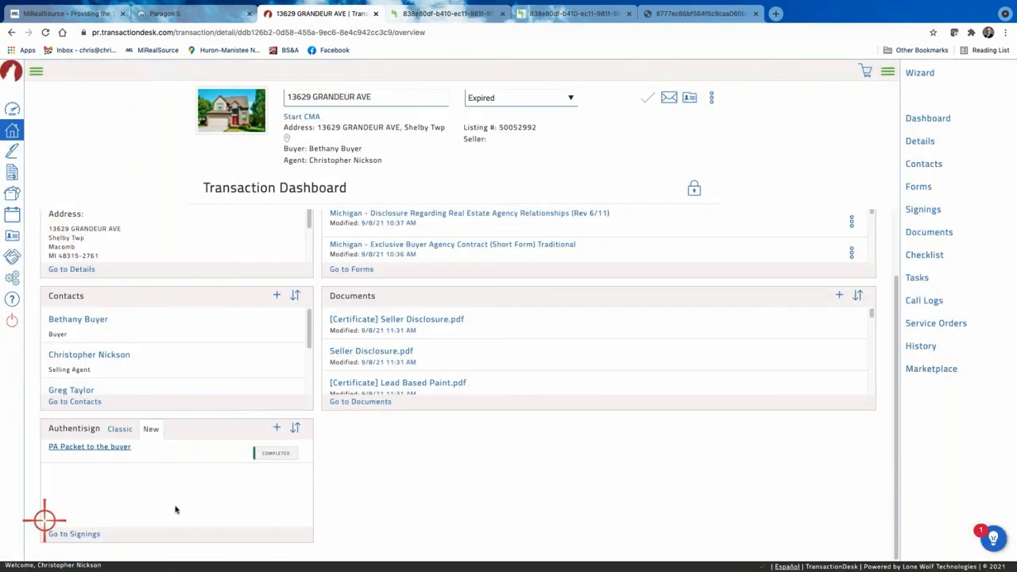
Open the transaction's Documents list and the 'PA Packet to the buyer' folder of signed PDFs.
click(82, 451)
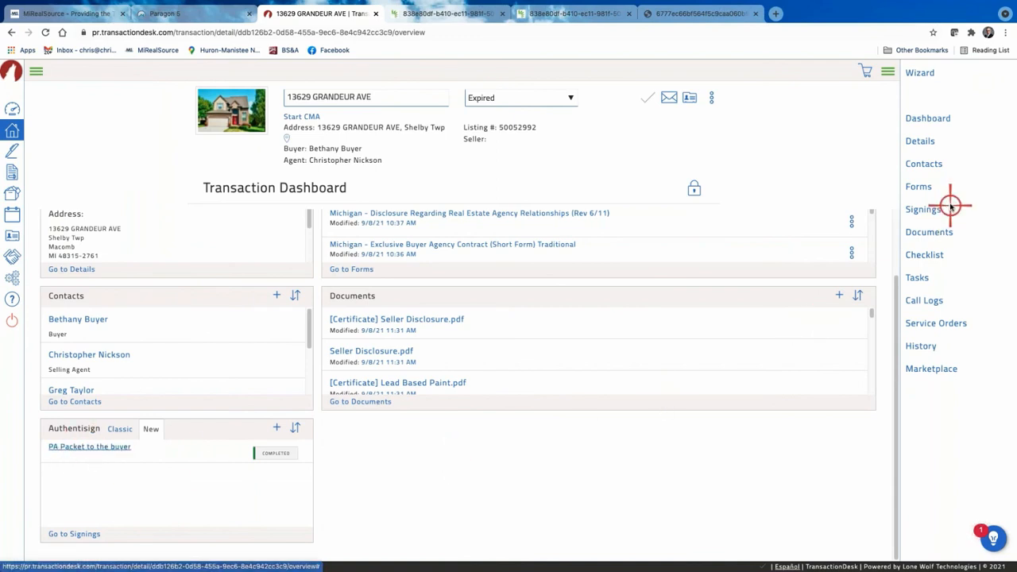
click(931, 232)
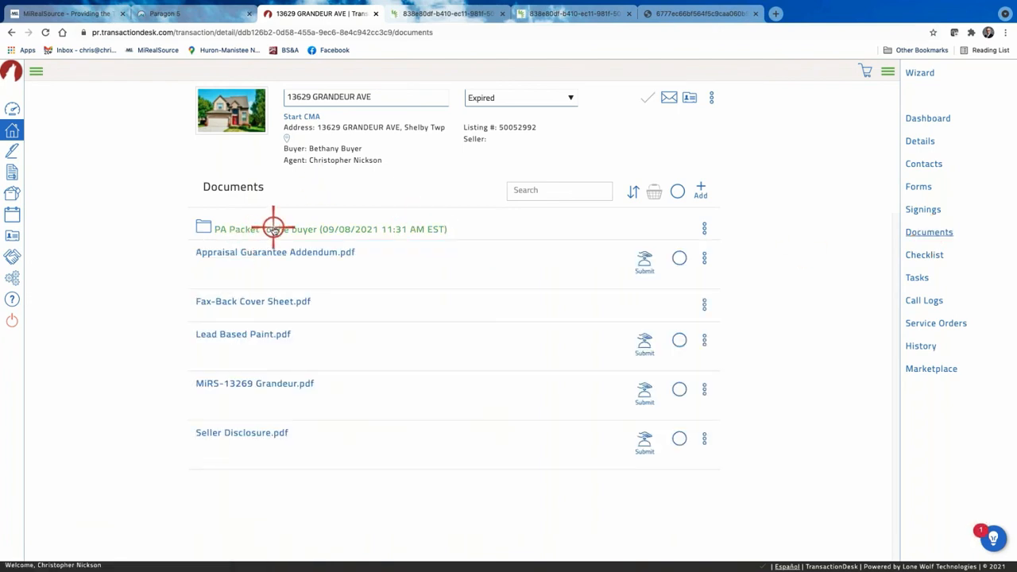
click(704, 228)
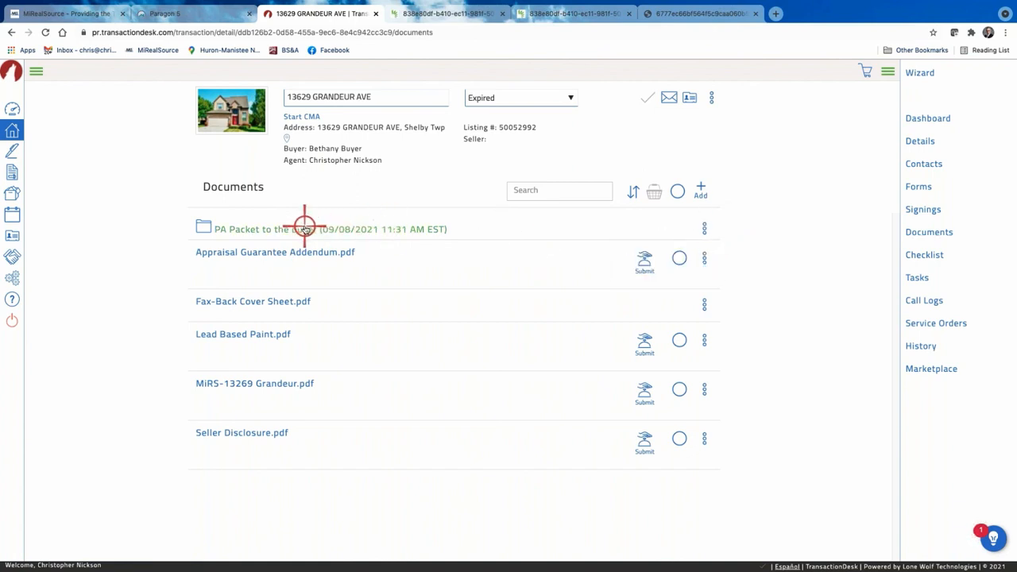
click(305, 228)
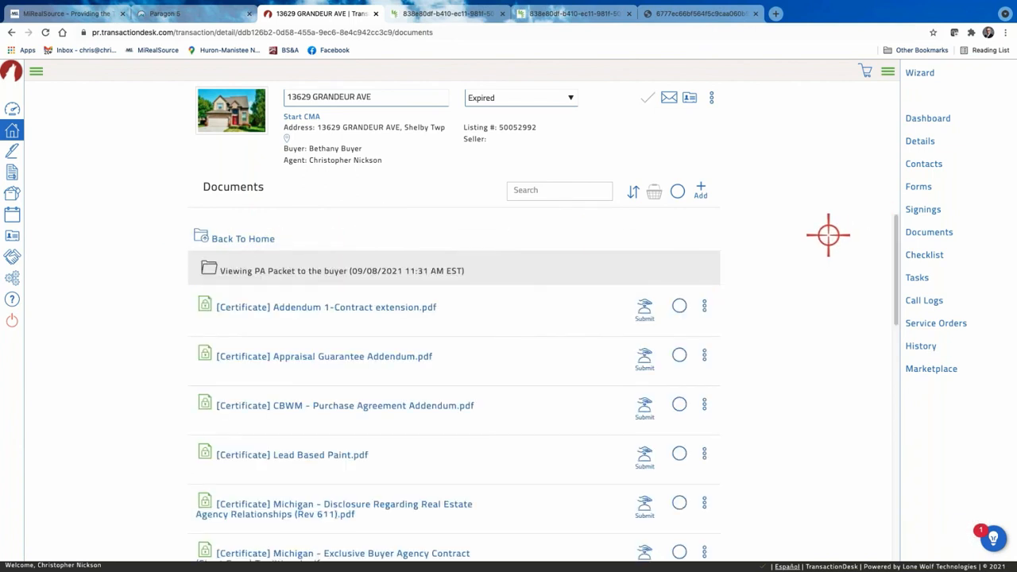
Bring up the actions menu for Seller Disclosure.pdf at the bottom of the Documents list.
scroll(413, 401, down, 10)
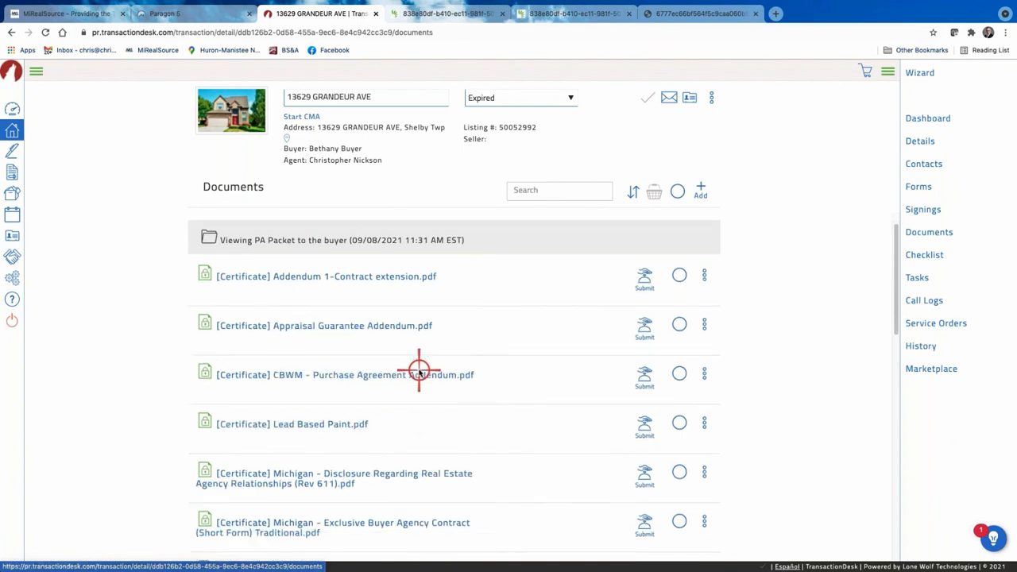
scroll(419, 371, down, 1)
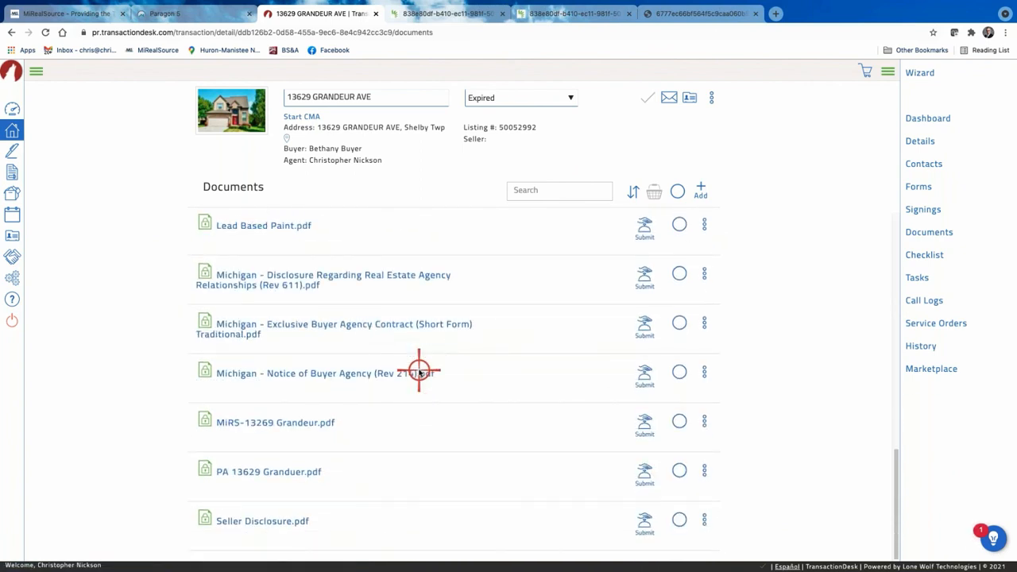
scroll(418, 371, up, 15)
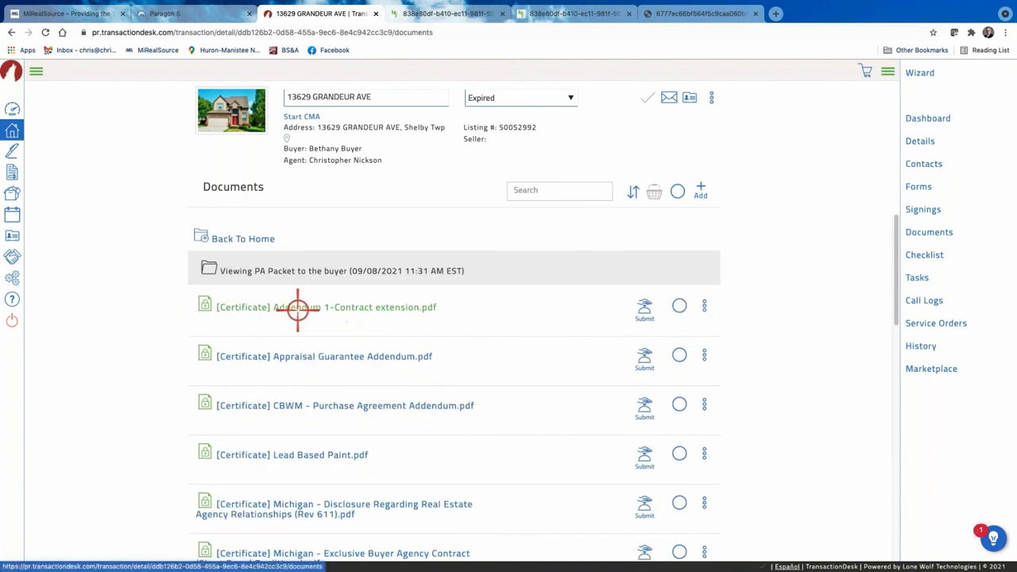
scroll(427, 363, down, 5)
scroll(426, 364, down, 5)
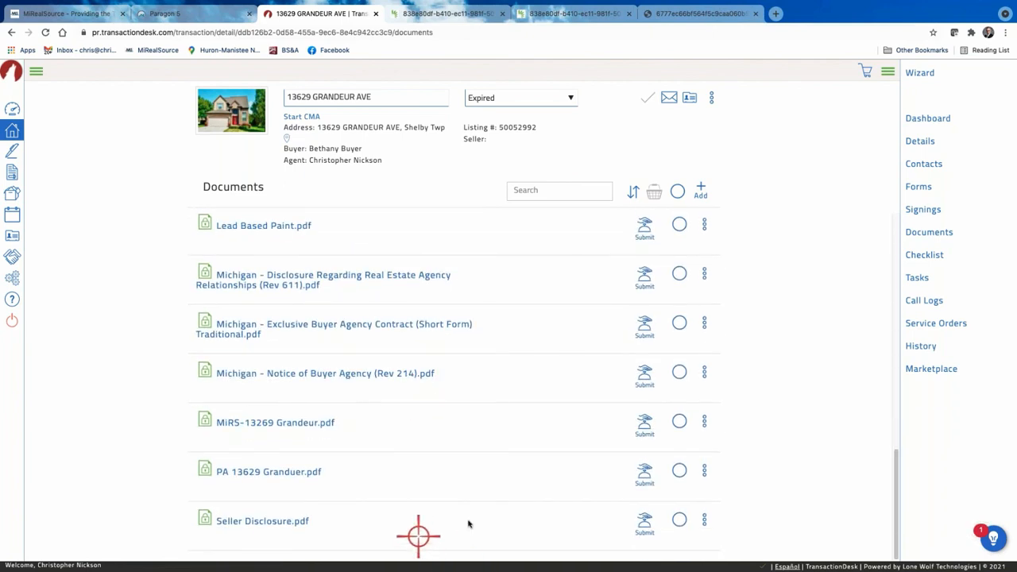
click(705, 521)
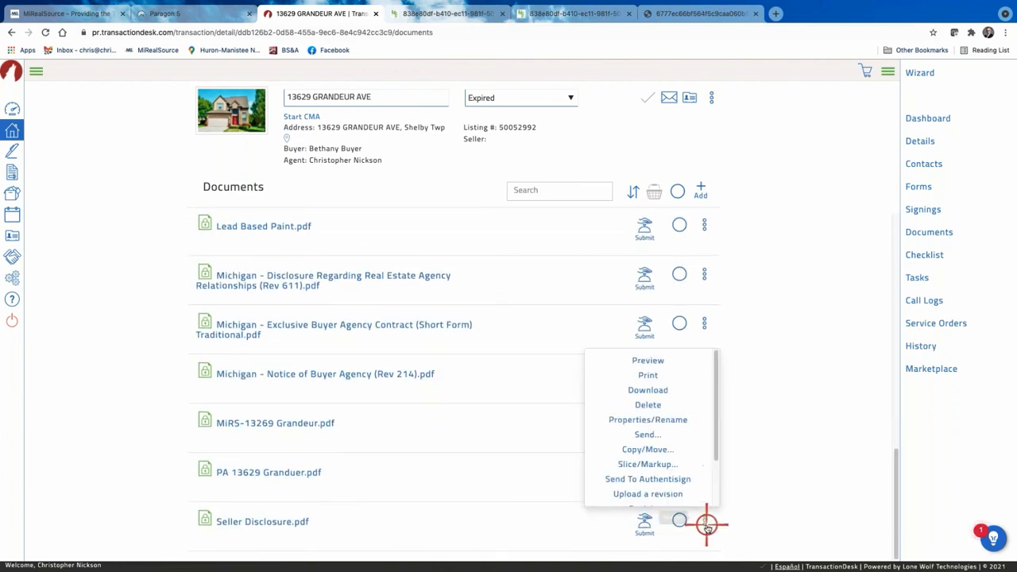
Slice the Seller Disclosure, removing page 2.
click(647, 468)
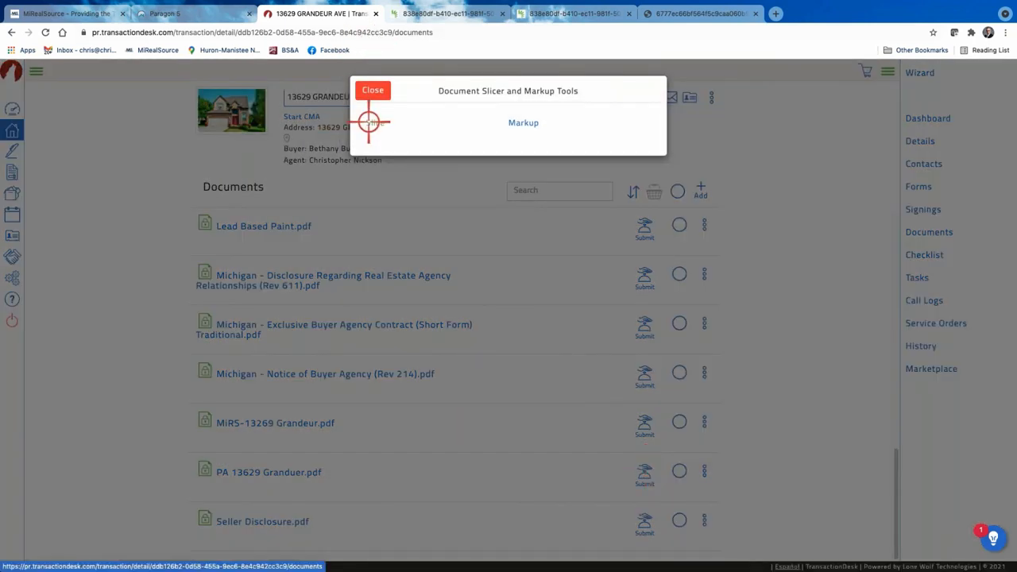
click(372, 123)
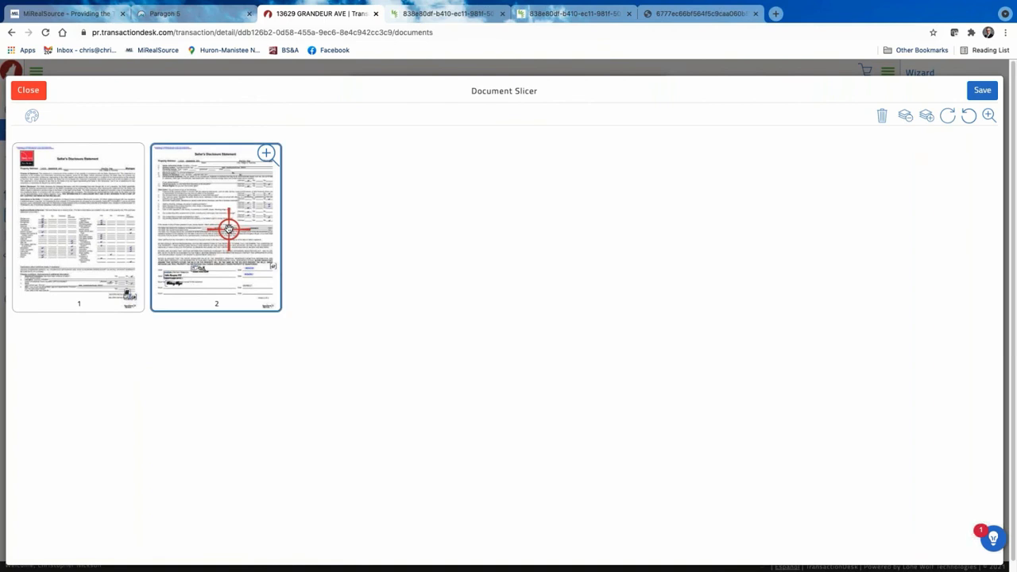
click(883, 119)
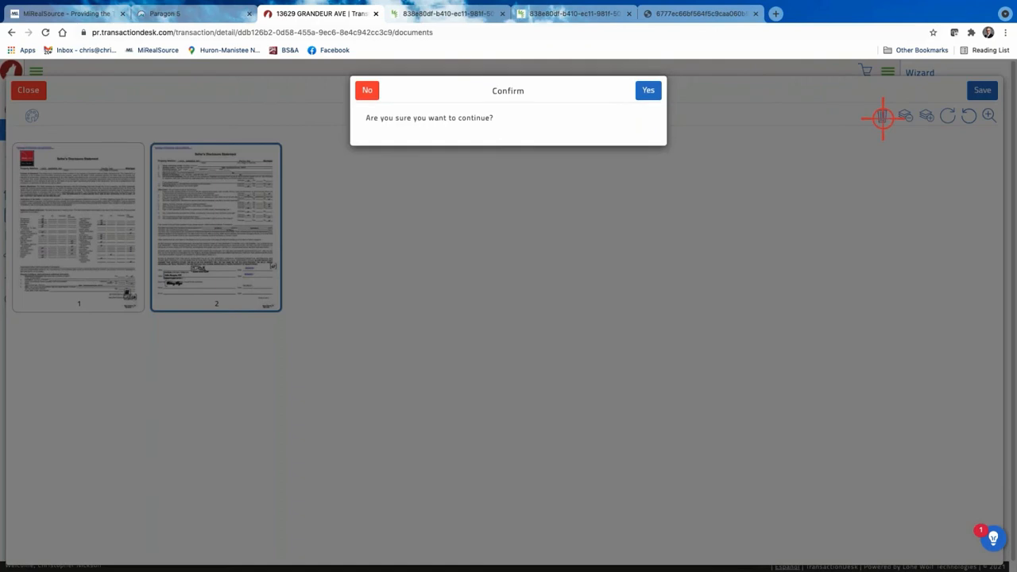
click(648, 90)
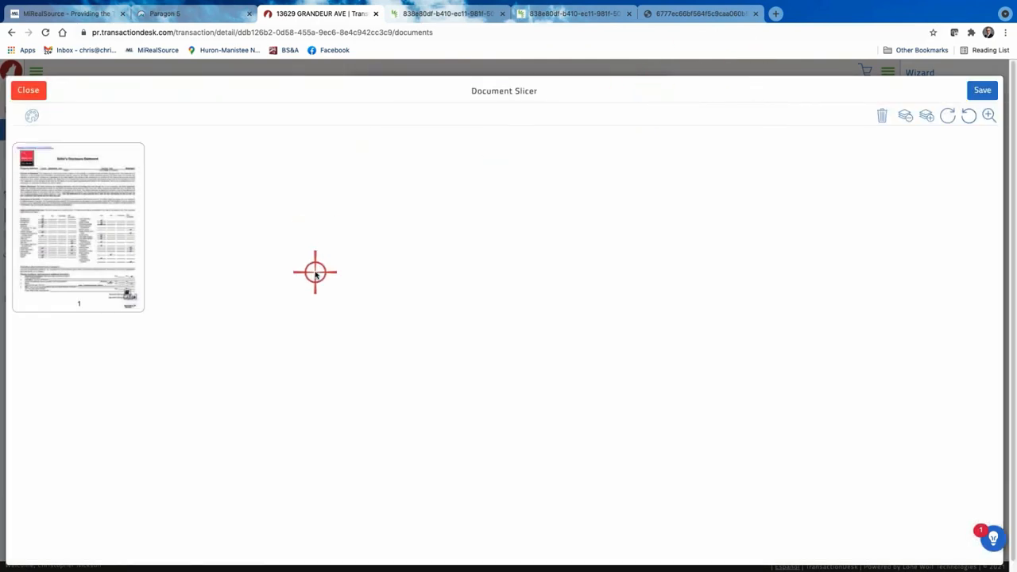
Save the remaining single page as a new document named 'Page 1'.
click(985, 91)
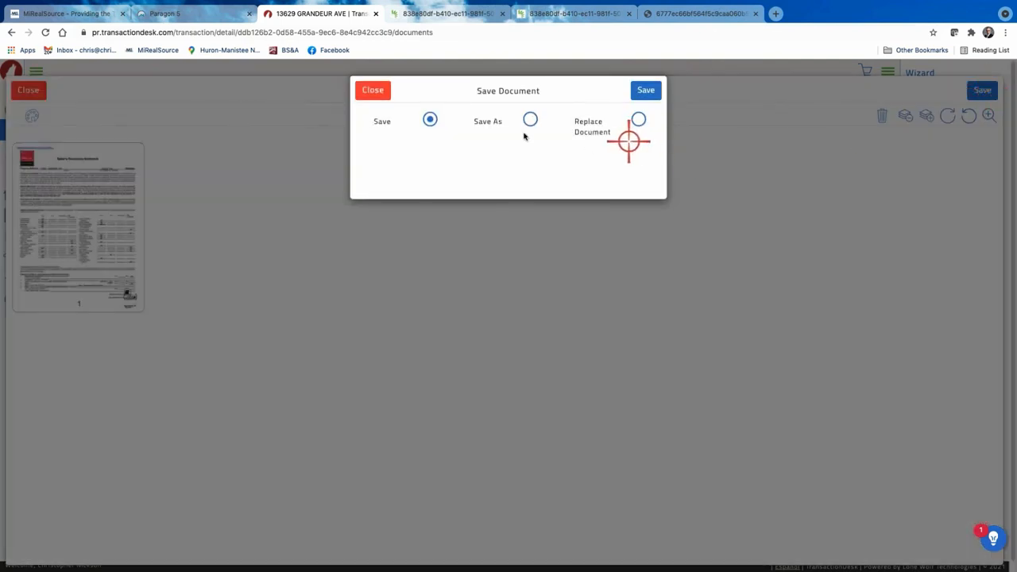
click(530, 119)
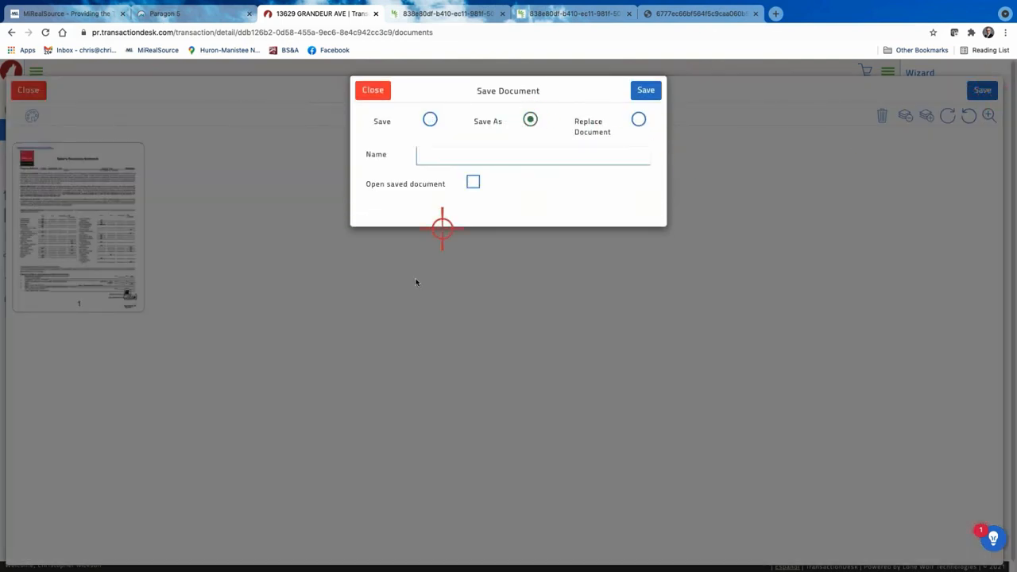
click(447, 160)
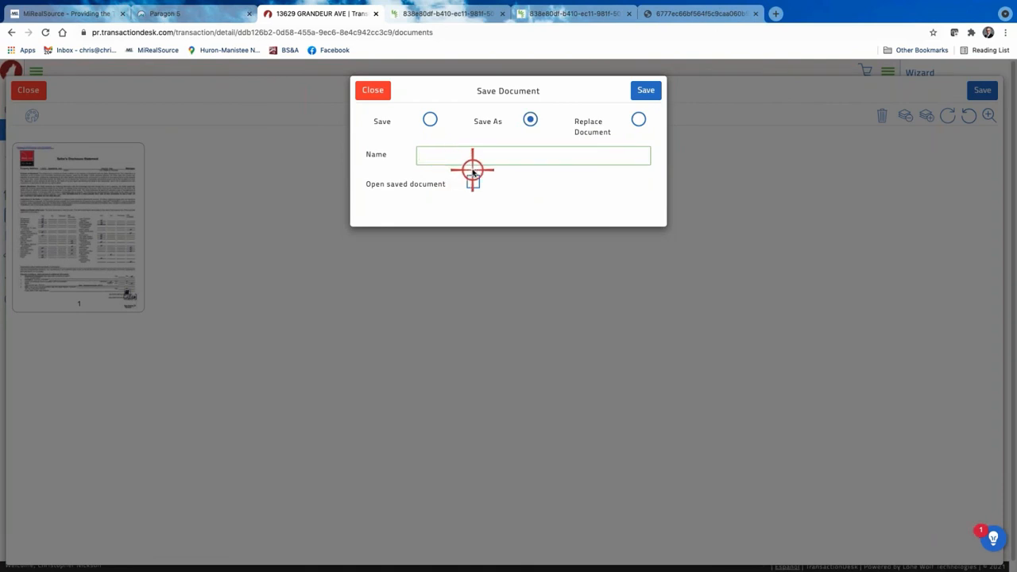
text(Page 1)
click(641, 90)
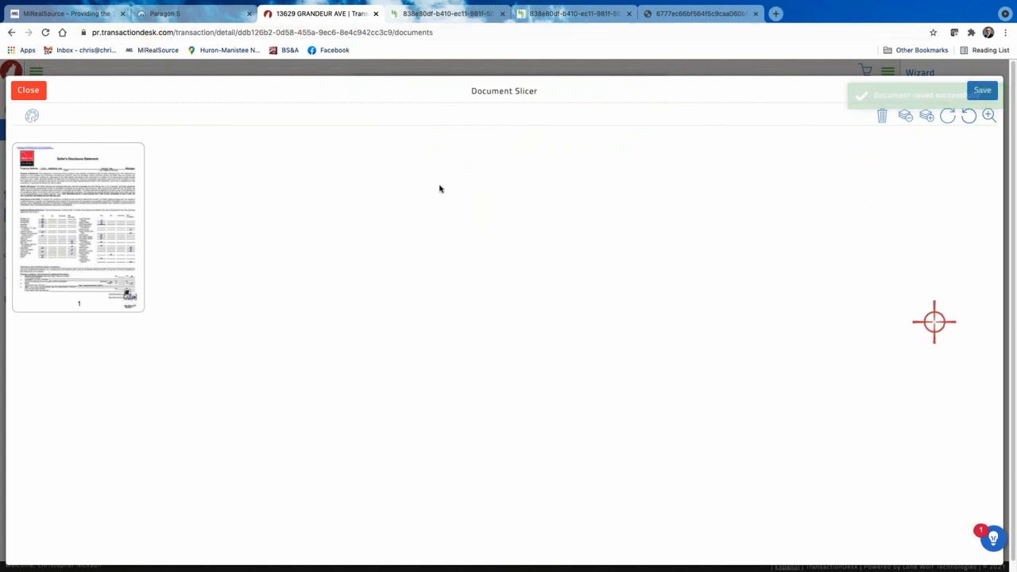
Close the Document Slicer without saving further changes.
click(27, 89)
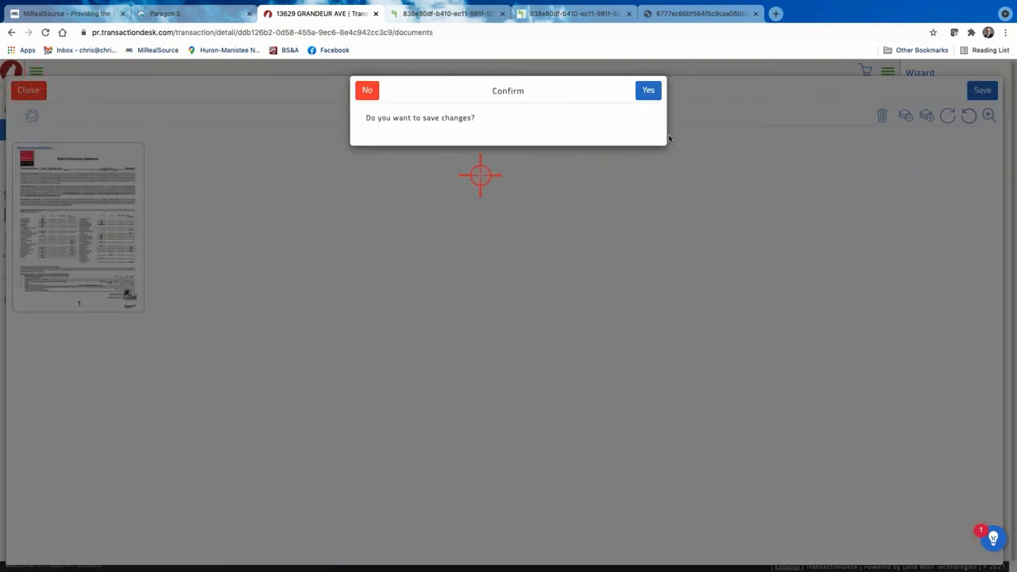
click(371, 94)
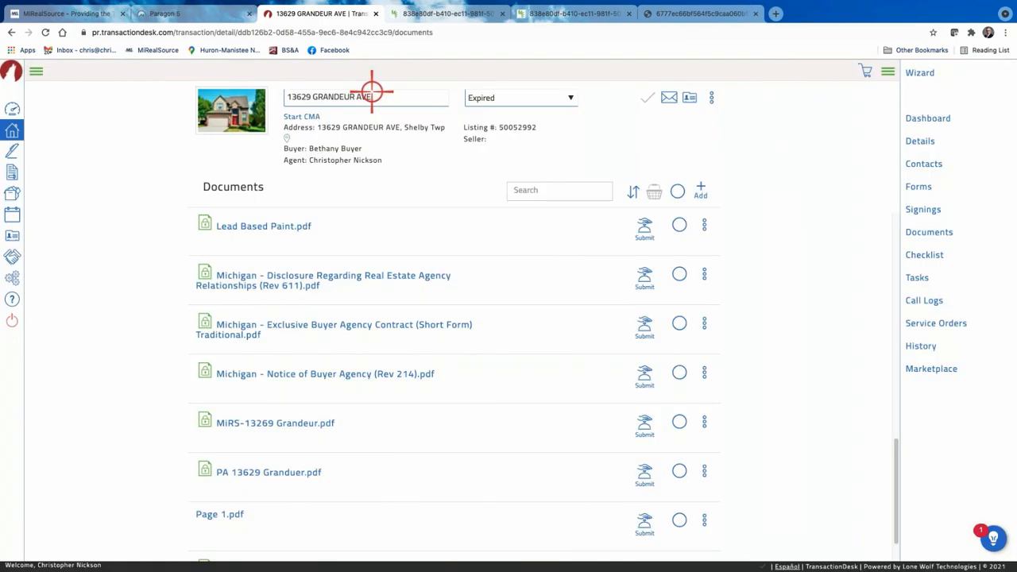
scroll(402, 472, down, 1)
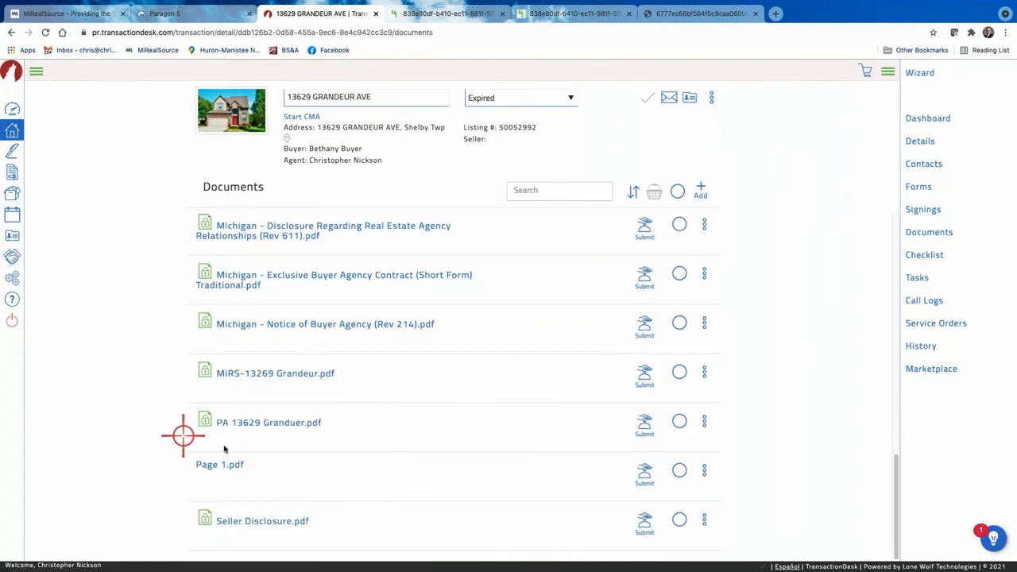
Preview the new Page 1.pdf to confirm it holds the Seller's Disclosure first page.
click(216, 467)
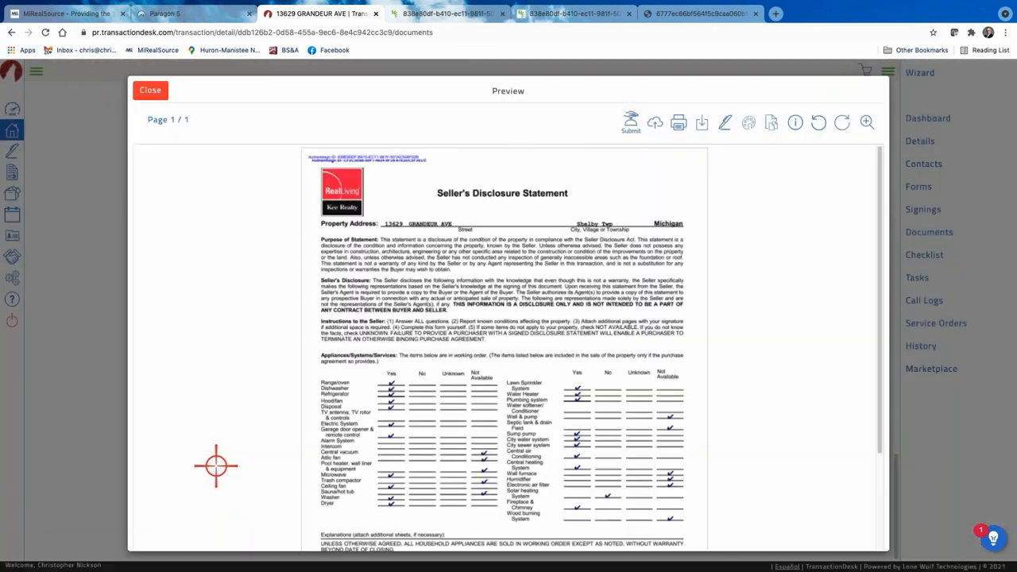
scroll(222, 461, down, 2)
scroll(227, 454, up, 2)
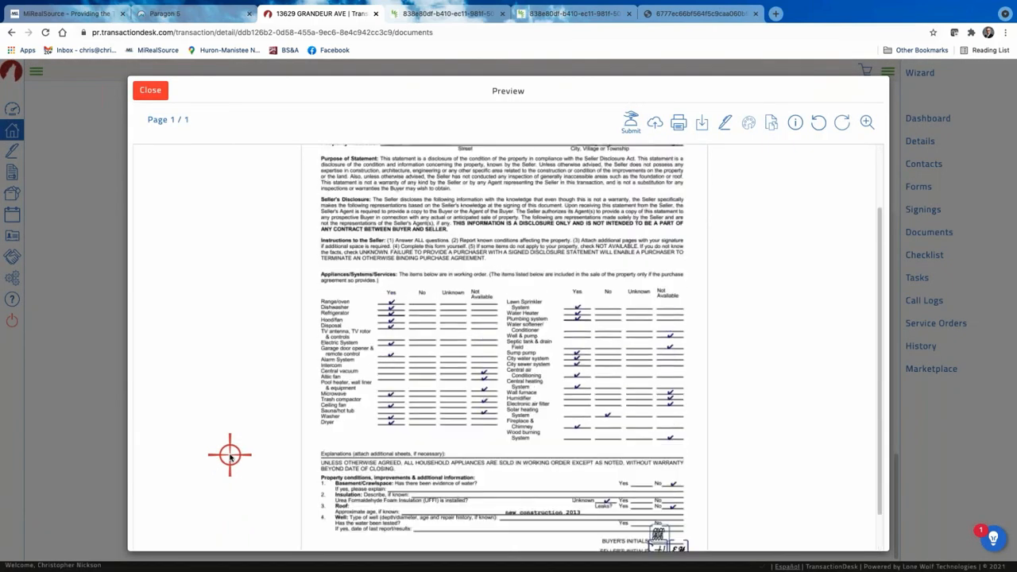
scroll(230, 455, down, 2)
scroll(227, 454, up, 2)
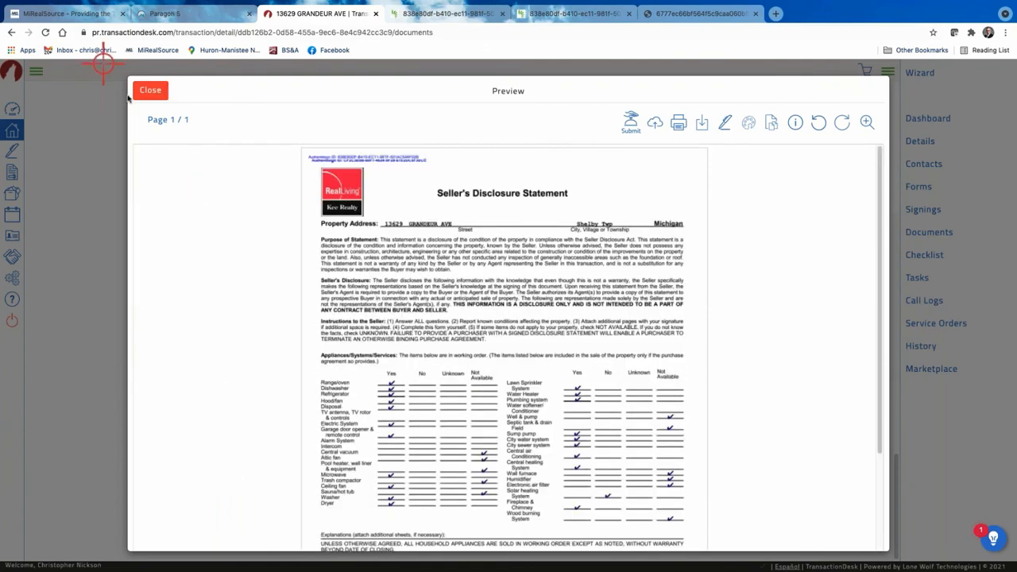
click(151, 93)
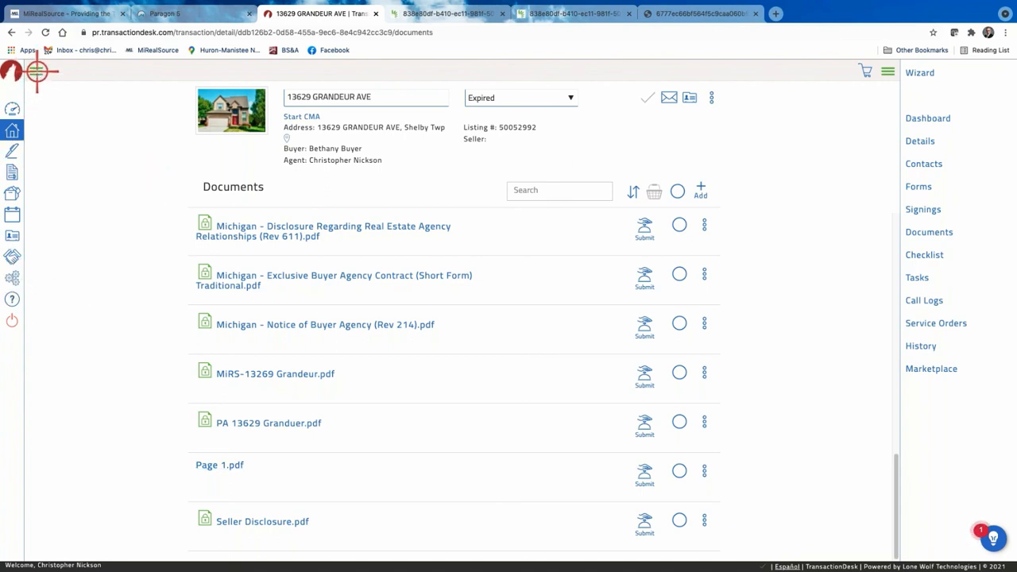
Go to Settings > Clauses > Personal Clauses and start adding a new personal clause.
click(37, 72)
click(35, 277)
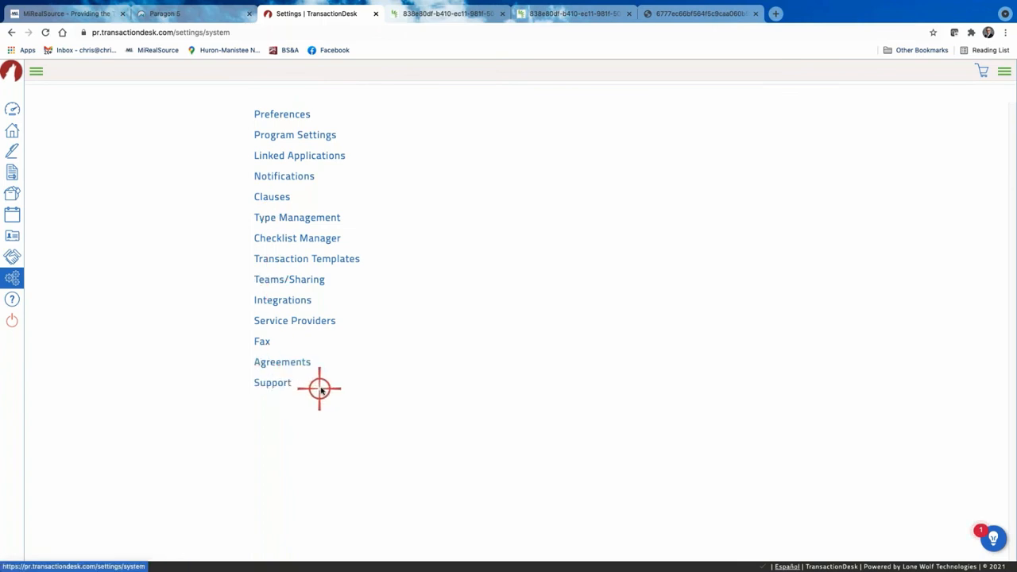
click(281, 196)
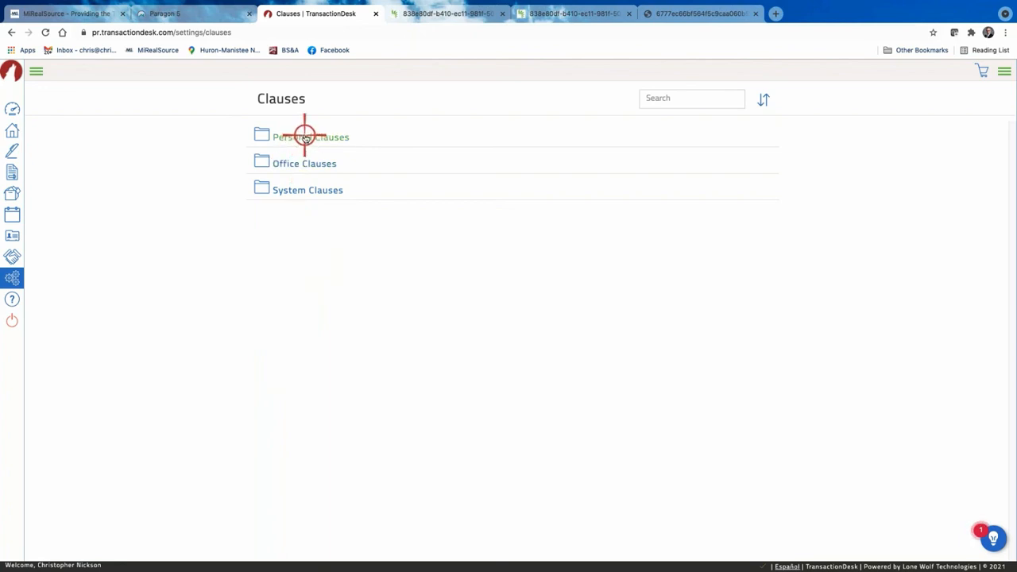
click(306, 138)
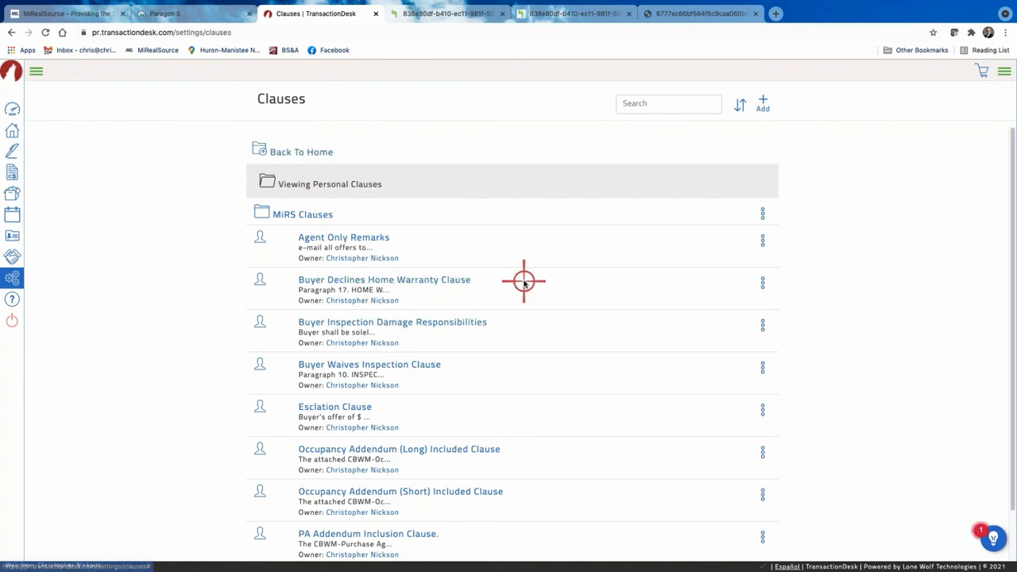
scroll(523, 281, down, 1)
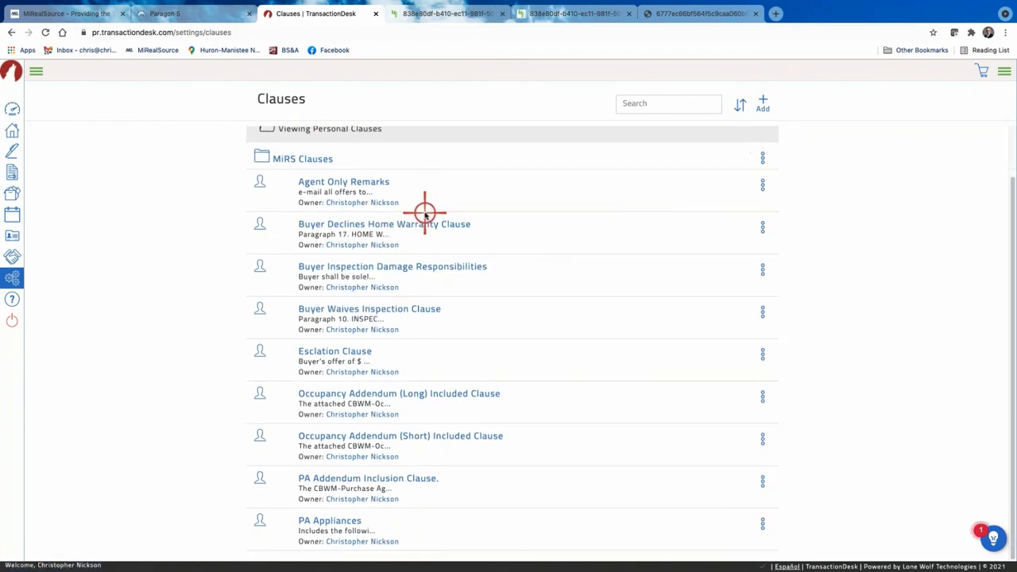
scroll(426, 210, up, 1)
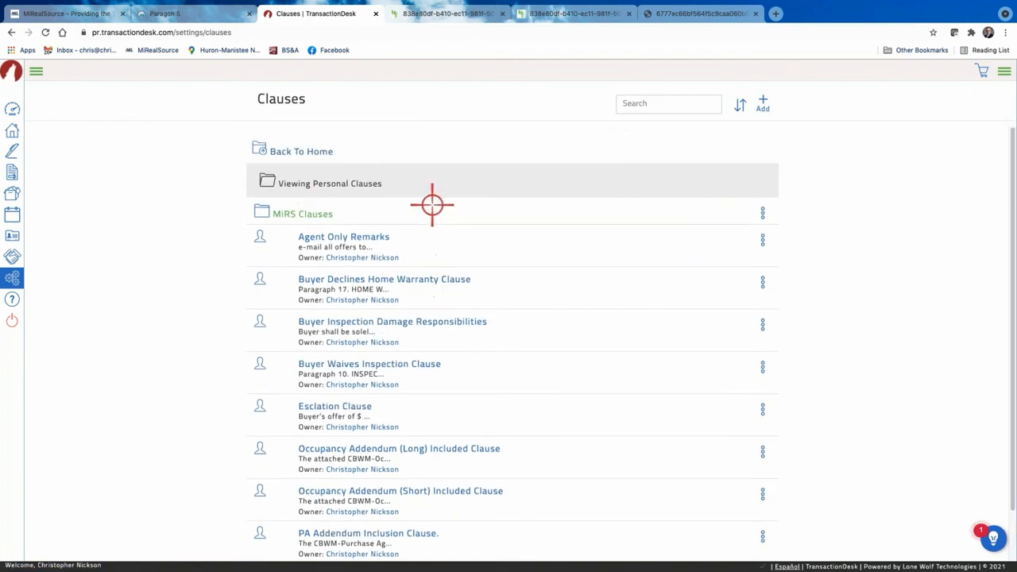
click(761, 103)
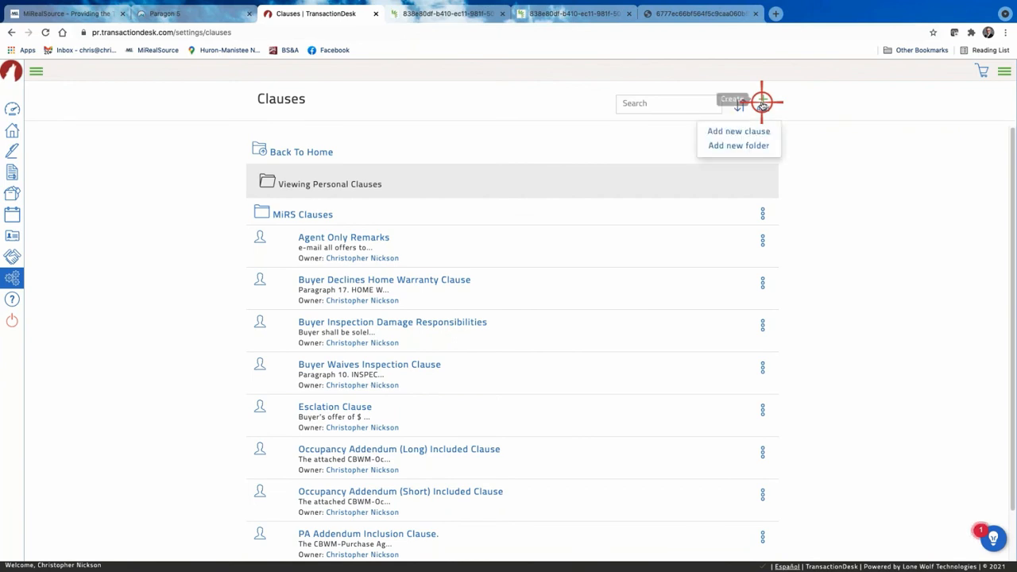
click(747, 131)
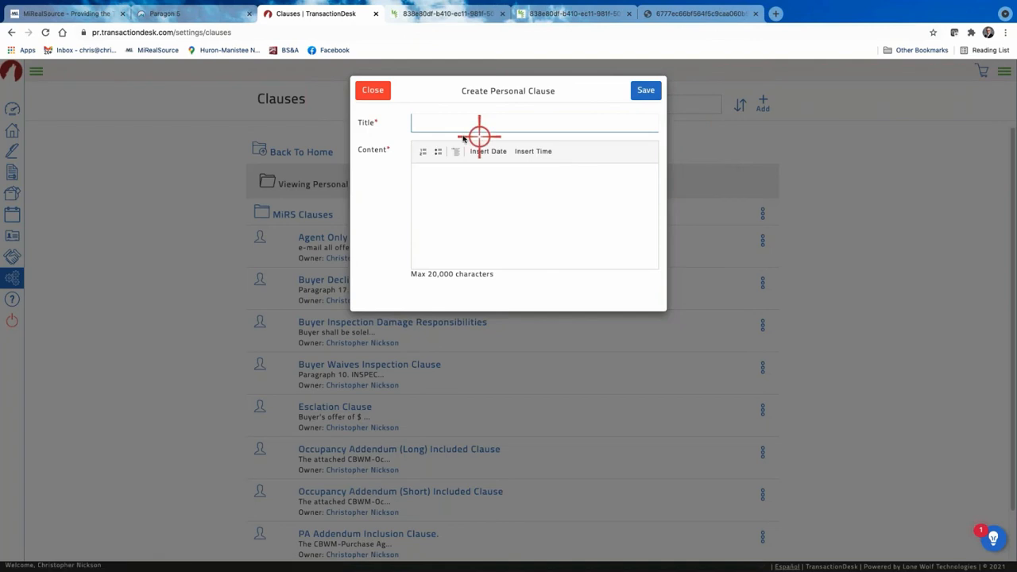
Save a personal clause titled 'Clause' reading 'This is a clause for an addendum'.
click(451, 123)
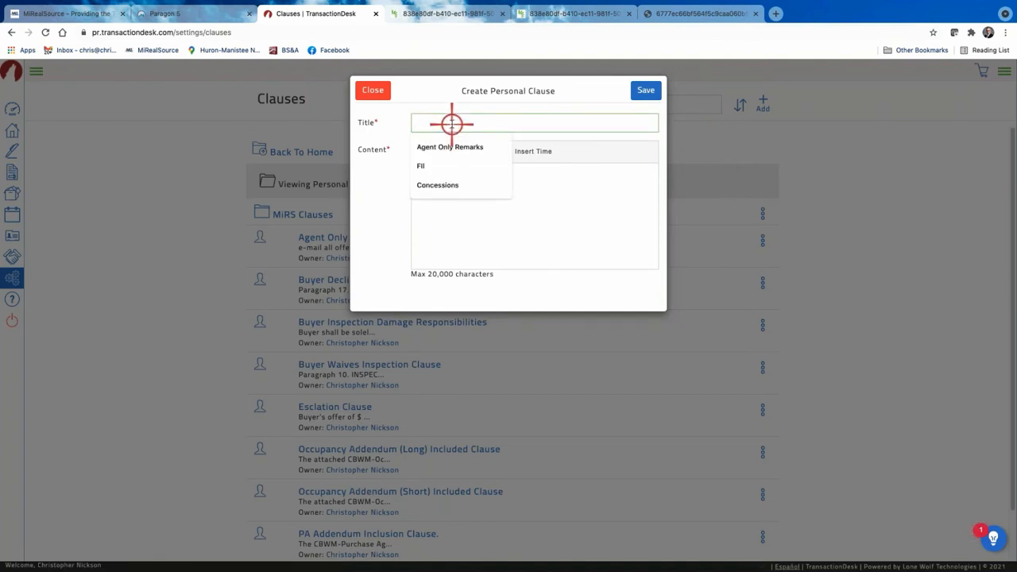
text(Clause)
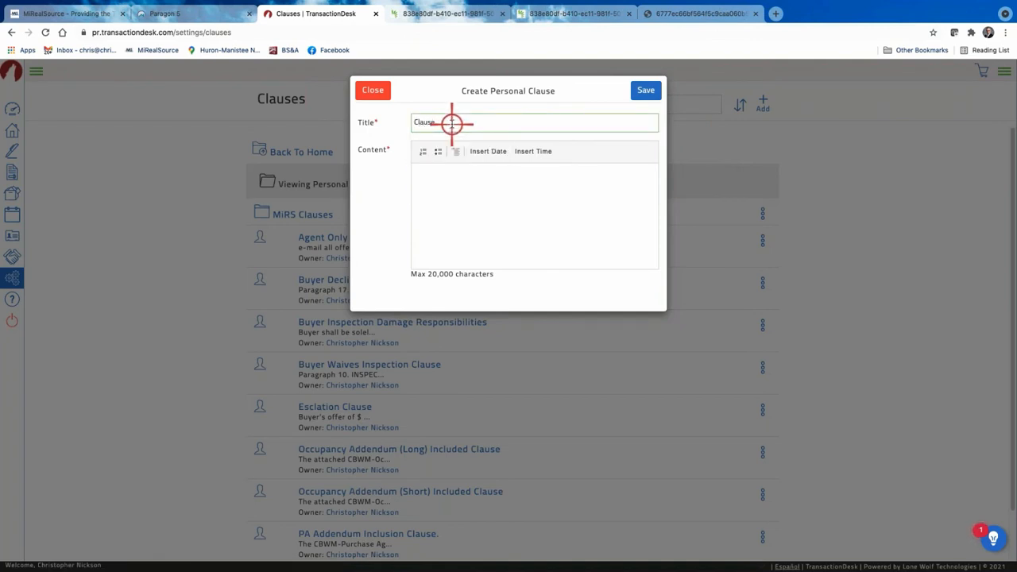
click(438, 190)
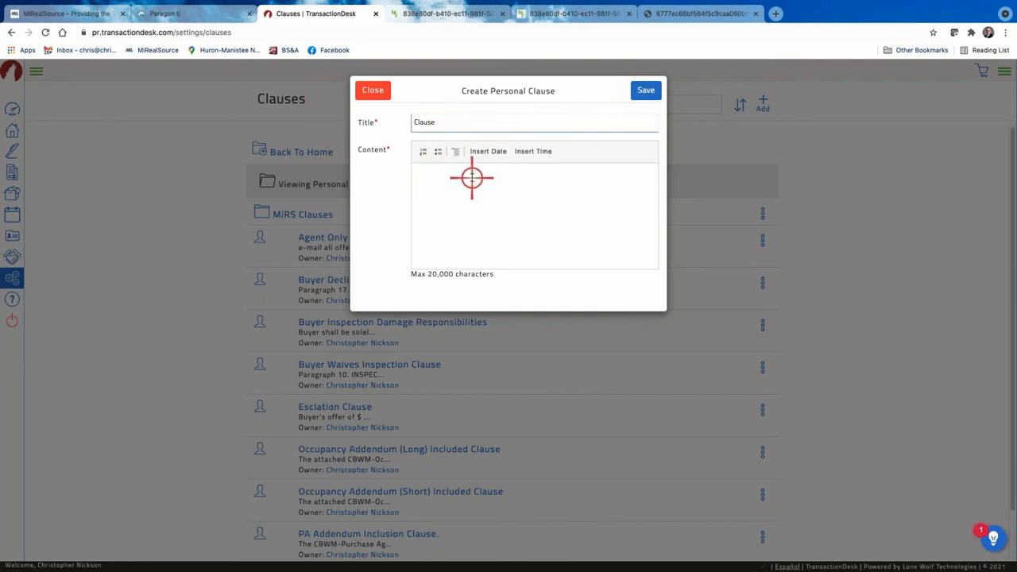
text(This is a clause for an addendum)
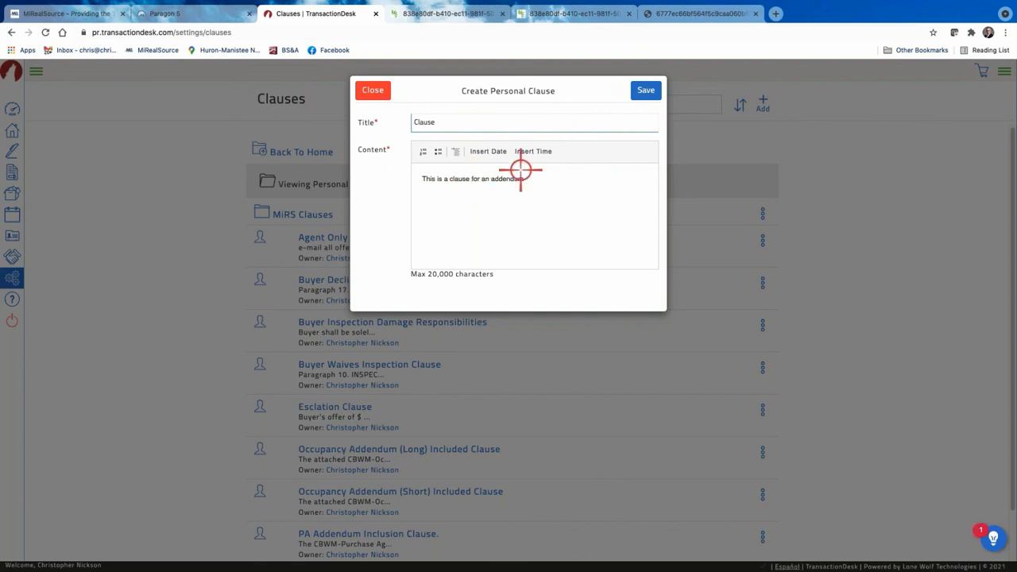
click(643, 93)
scroll(404, 361, down, 2)
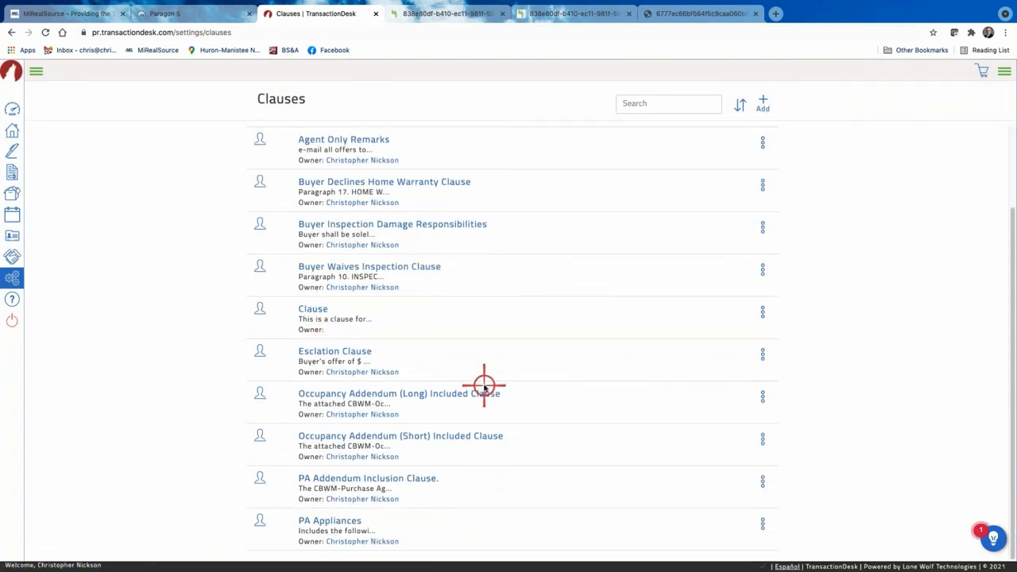
Open and close the Agent Only Remarks clause unchanged, then return to the top-level clause folders.
scroll(465, 304, up, 2)
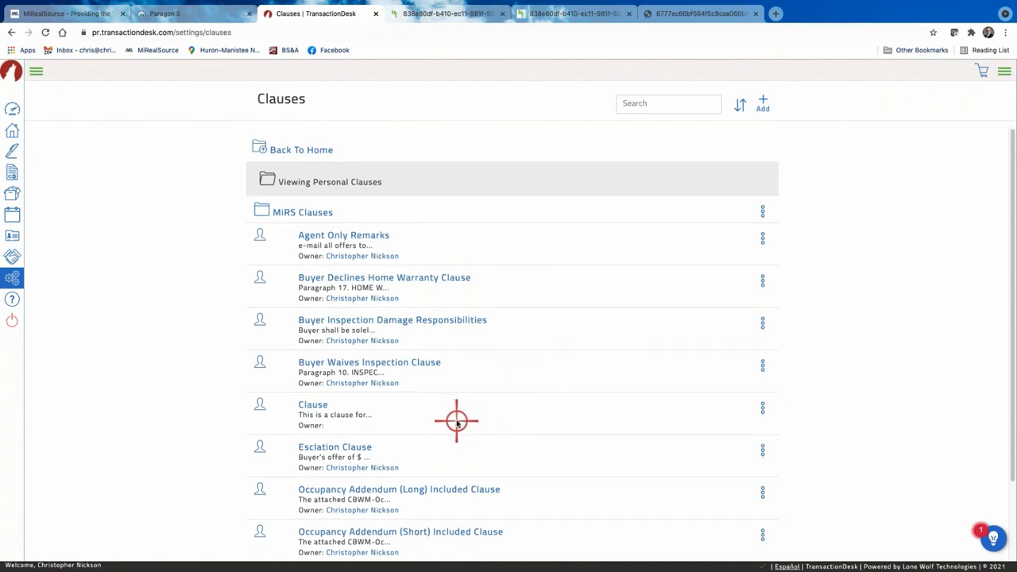
scroll(453, 420, down, 1)
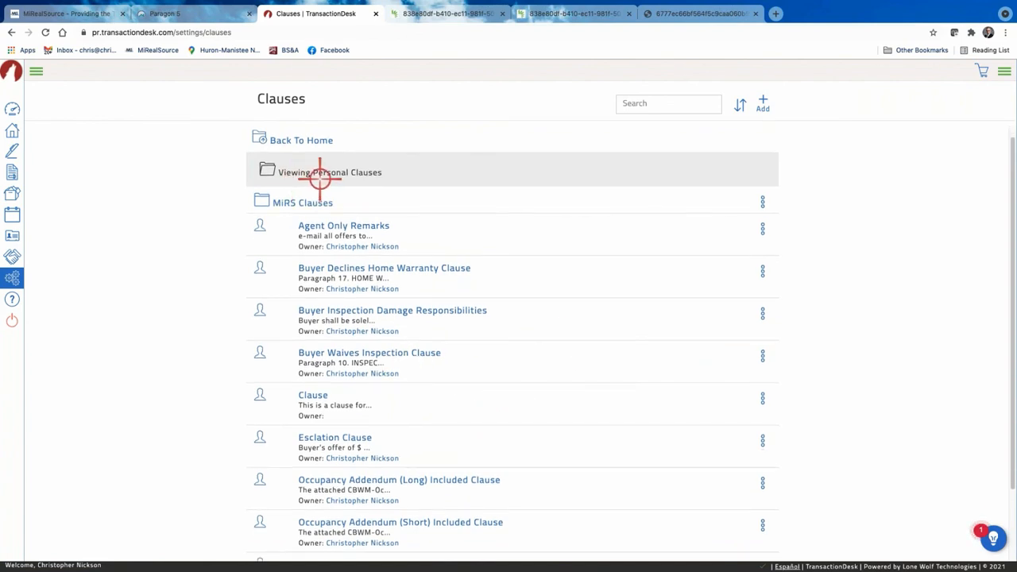
click(350, 228)
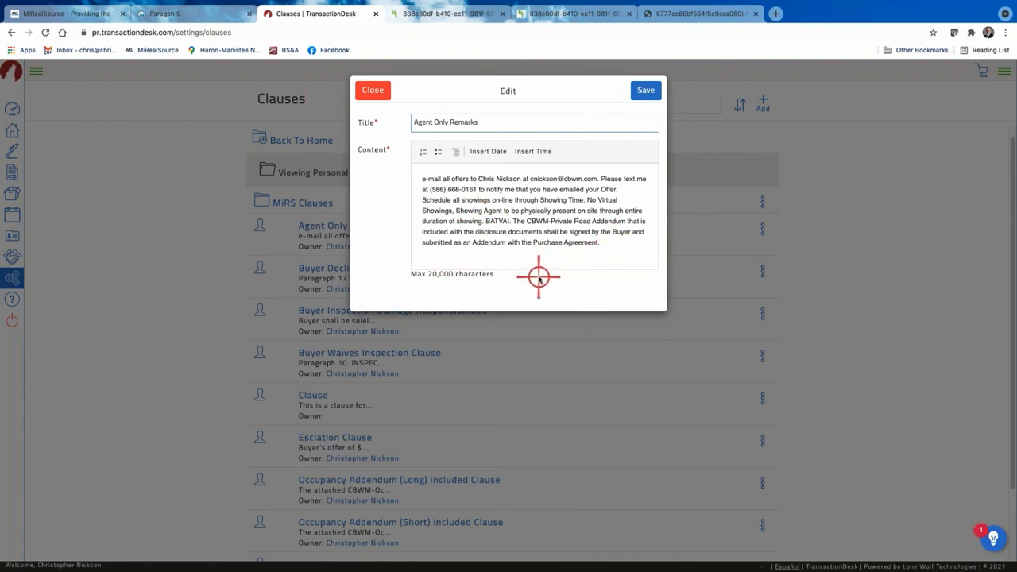
click(369, 88)
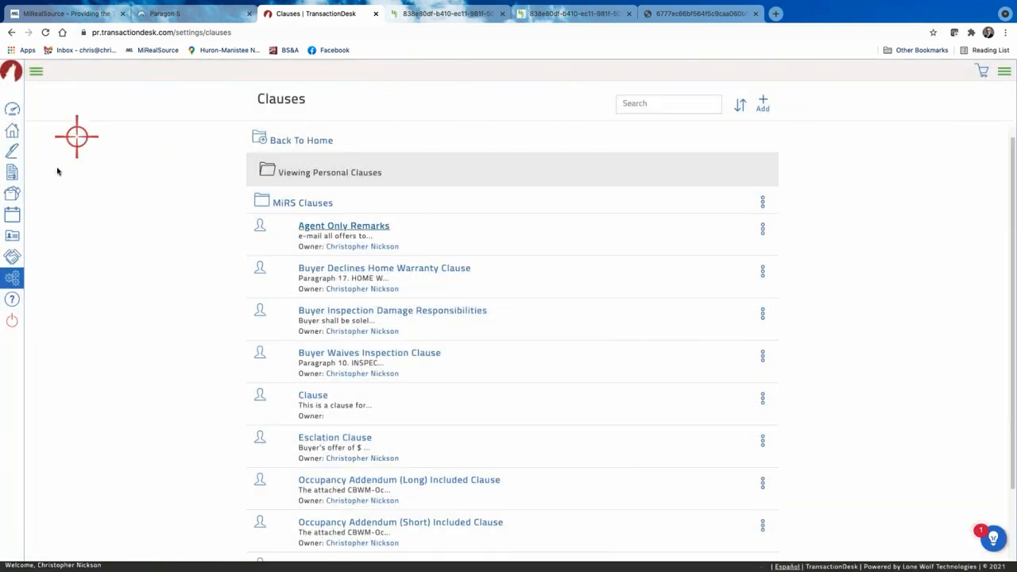
scroll(342, 144, up, 1)
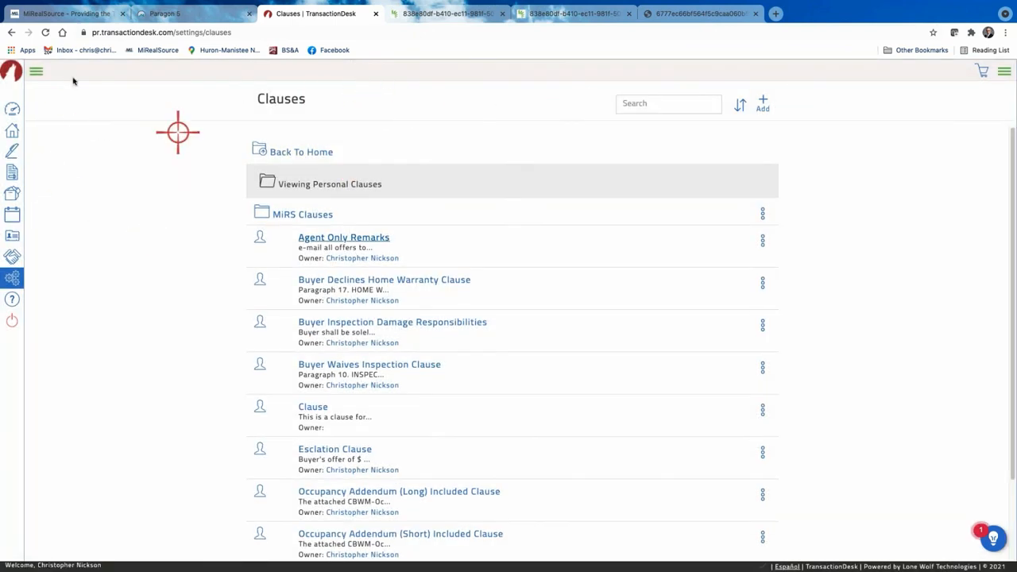
click(12, 32)
click(273, 196)
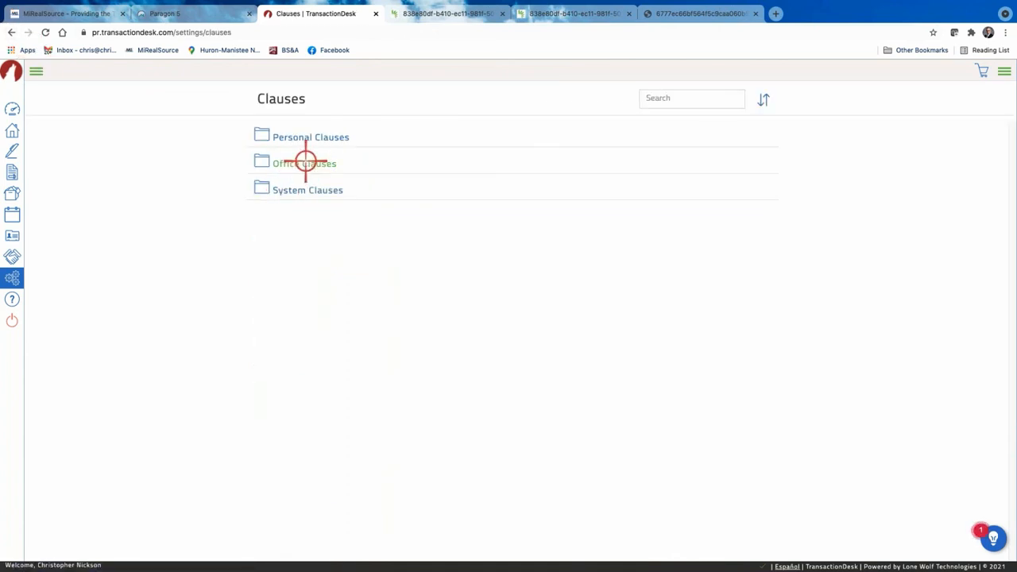
Look at the Office Clauses folder, then return to the main Settings list.
click(305, 162)
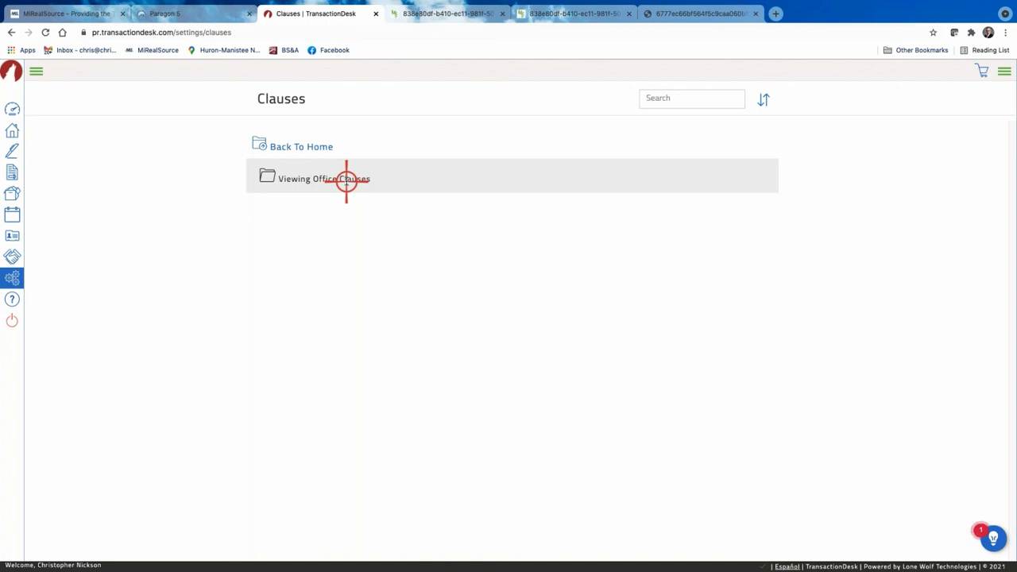
click(12, 278)
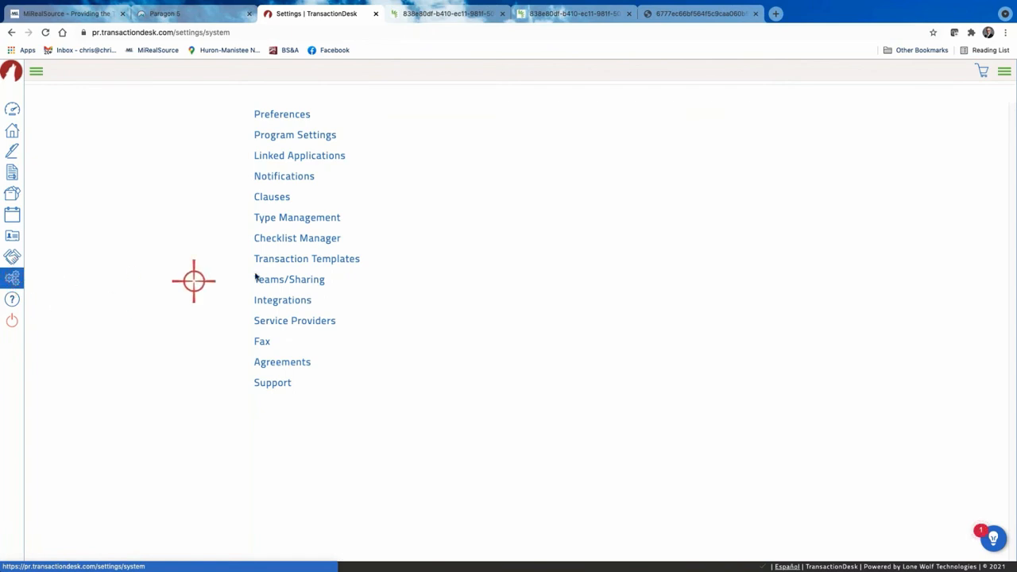
Fill in a new transaction template: name 'Test', type Residential Listing, description 'Template'.
click(334, 258)
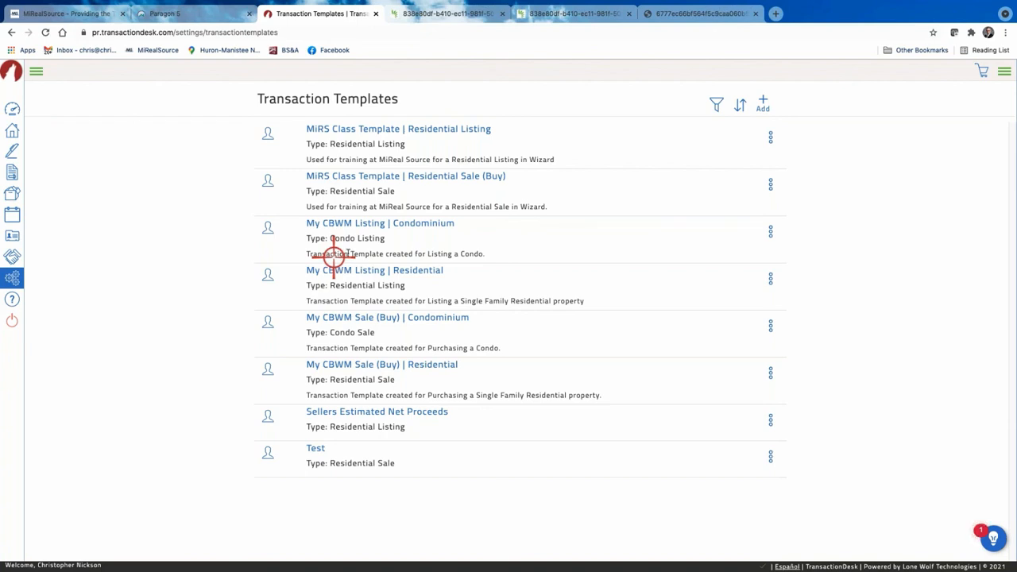
click(762, 97)
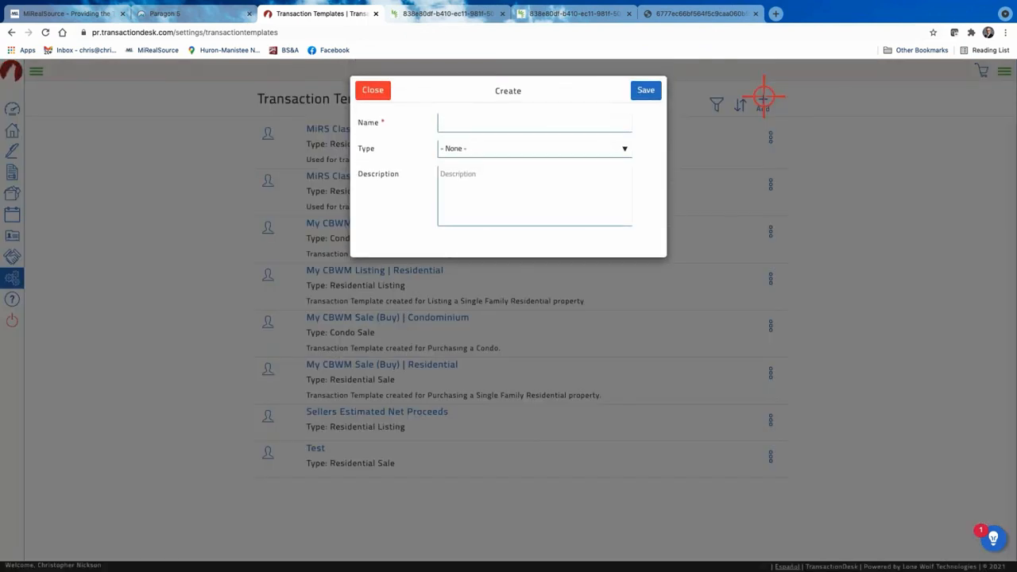
click(465, 120)
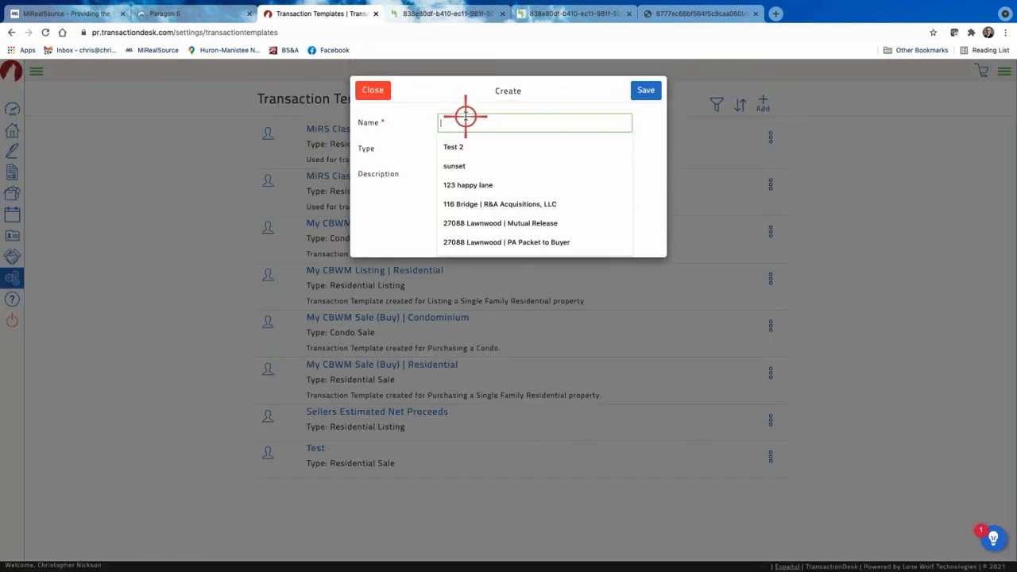
text(Test)
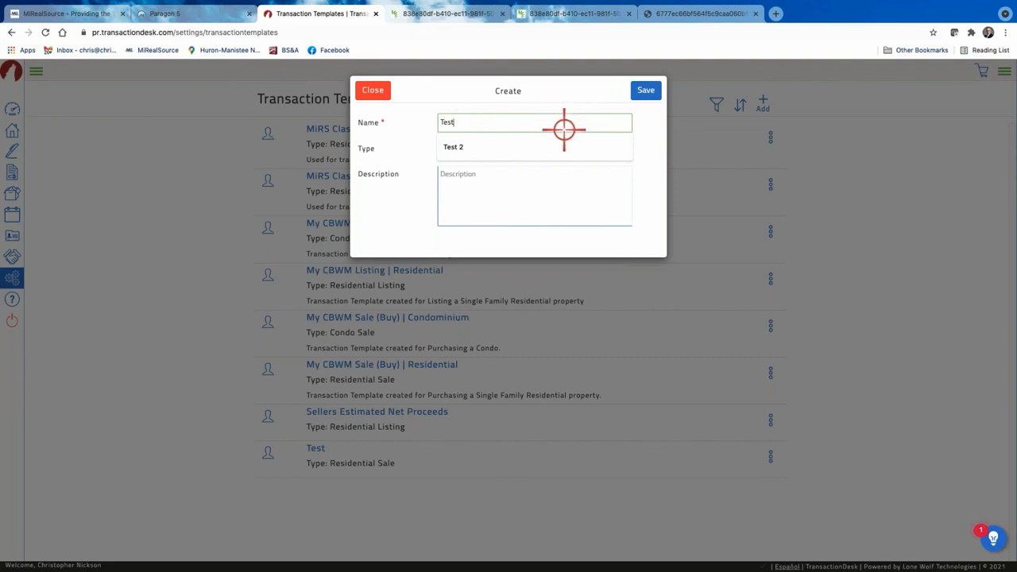
click(536, 182)
click(626, 147)
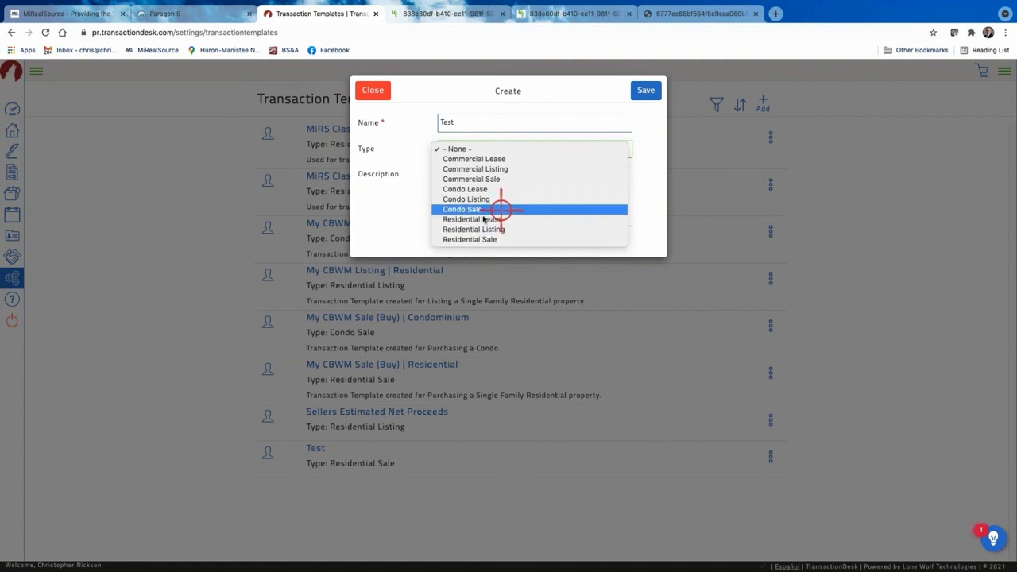
click(475, 230)
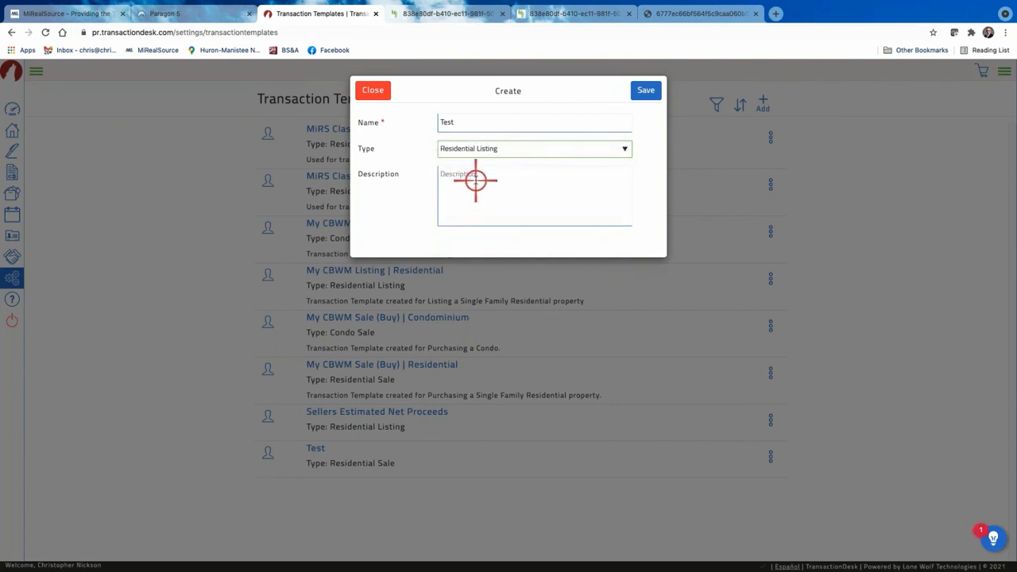
click(475, 181)
text(Template)
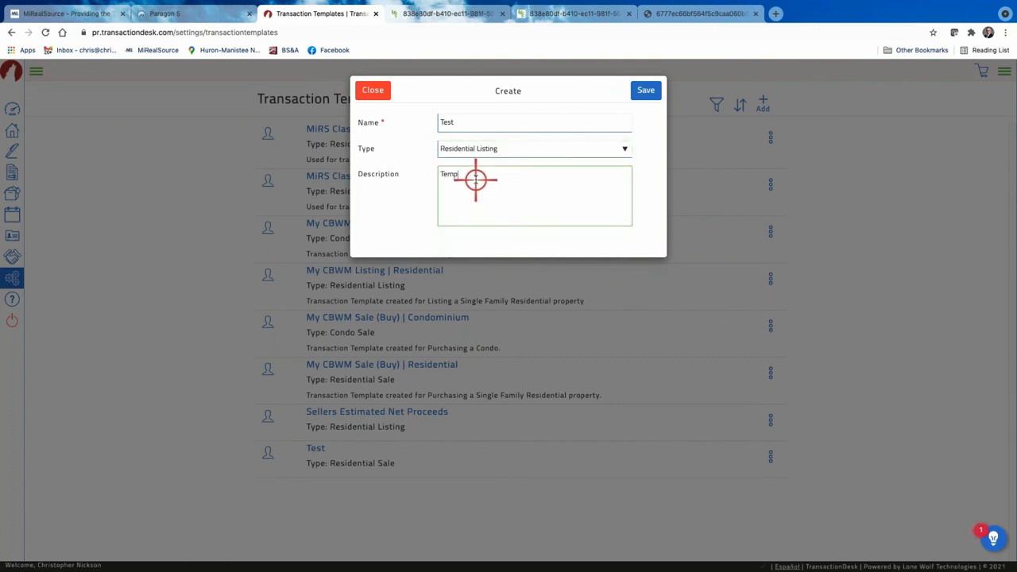
Save the Test template and expand its Forms section.
click(641, 89)
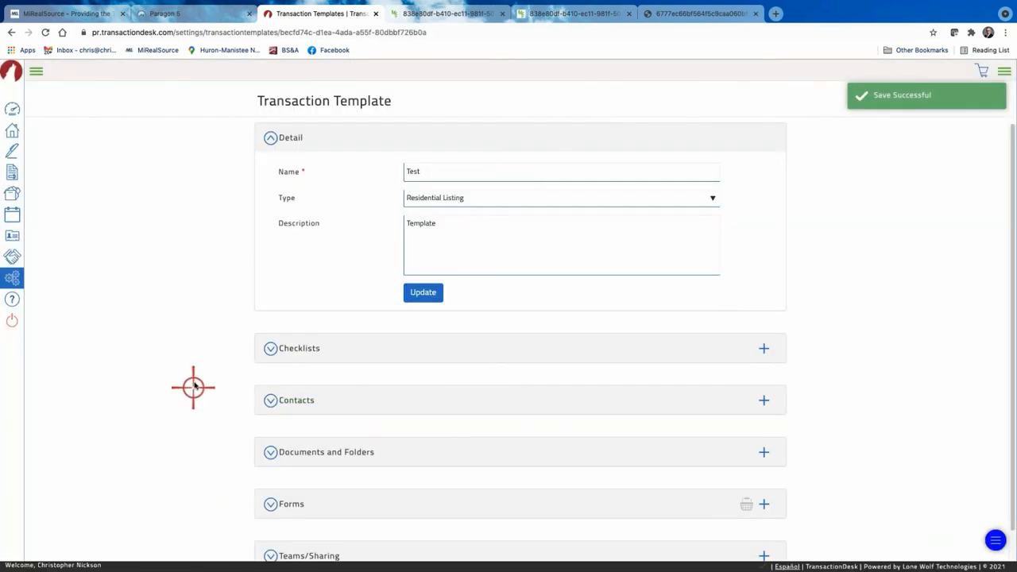
scroll(300, 451, down, 1)
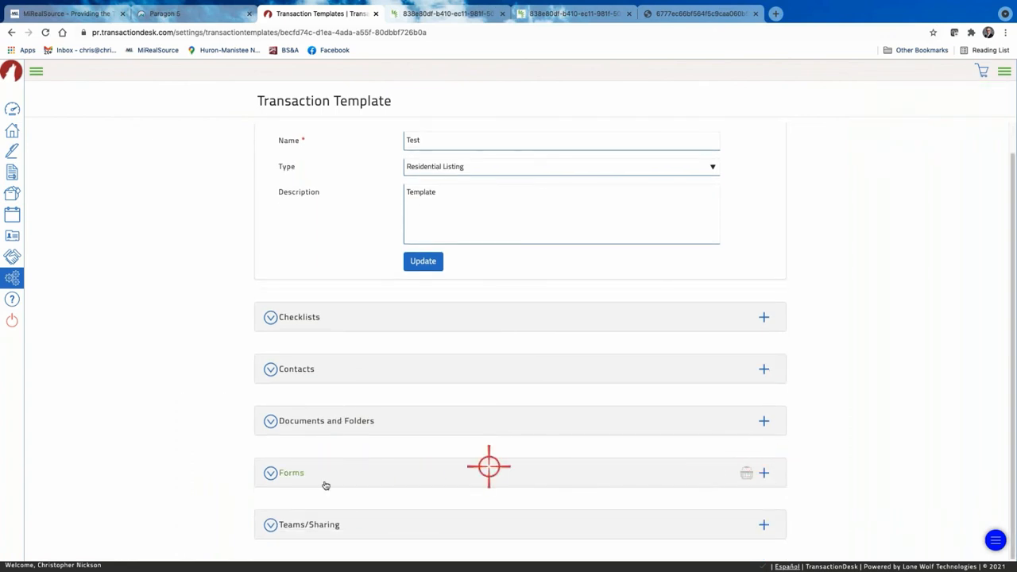
click(270, 471)
scroll(488, 438, down, 1)
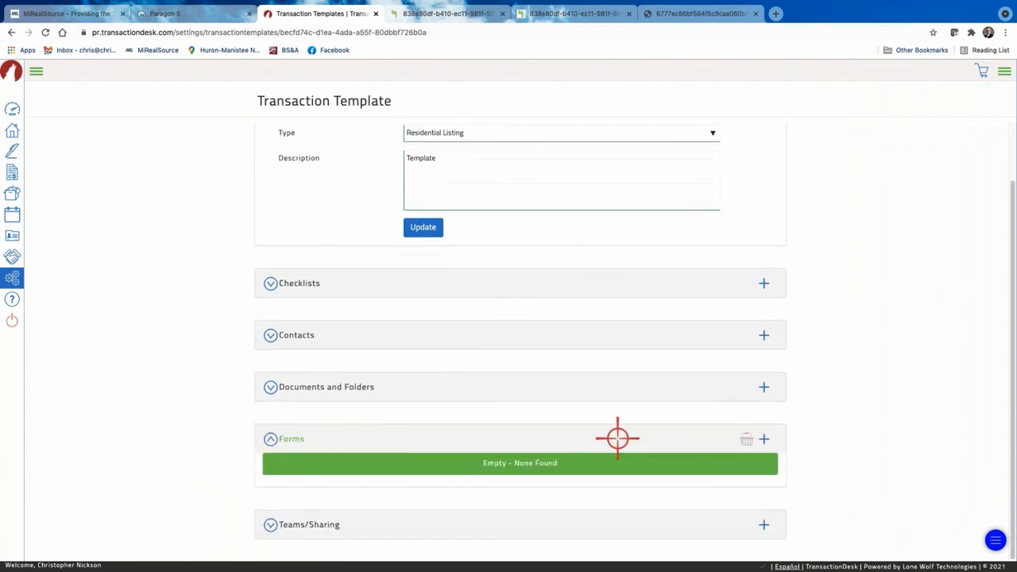
Add MiRealSource forms: Acknowledgement of Submission of Offer, Agent Status Change, Coming Soon Status Listing Addendum, Data Sheet.
click(766, 438)
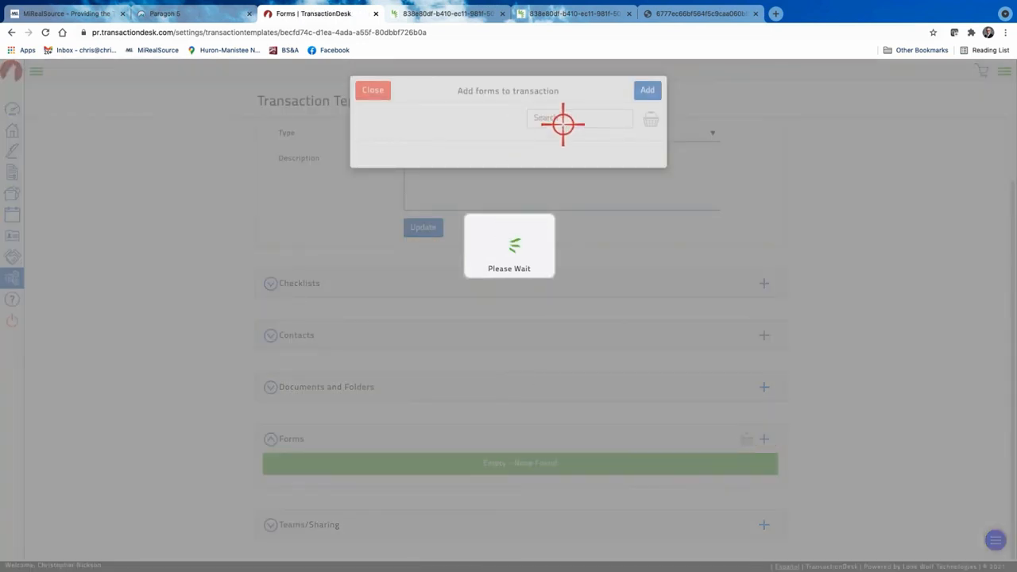
scroll(466, 310, down, 5)
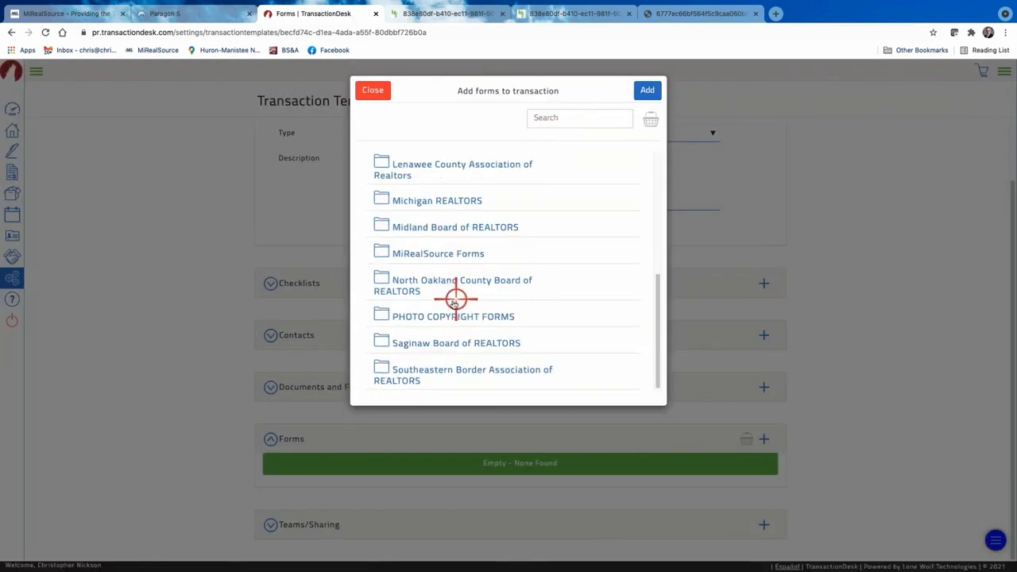
click(447, 252)
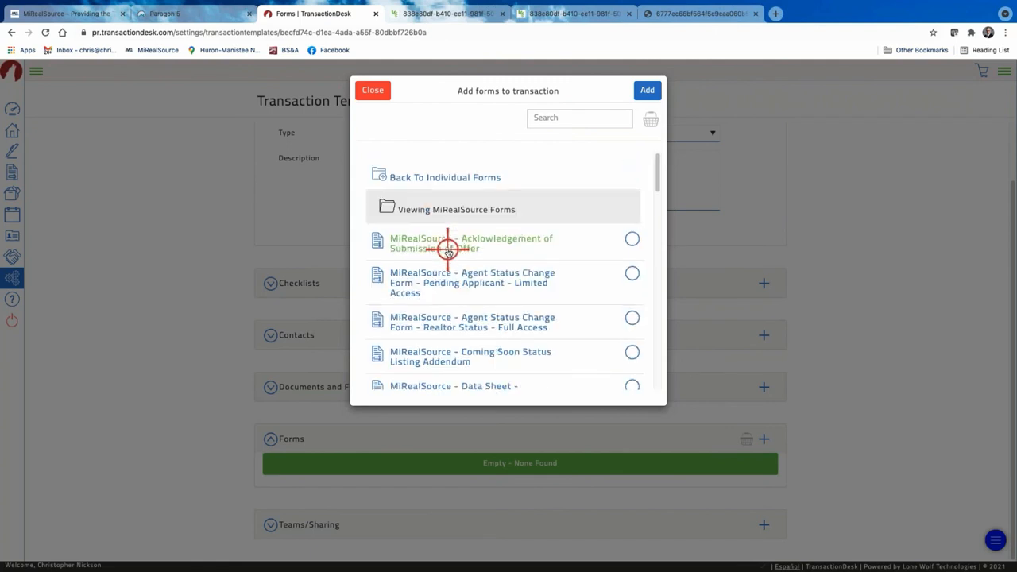
click(636, 237)
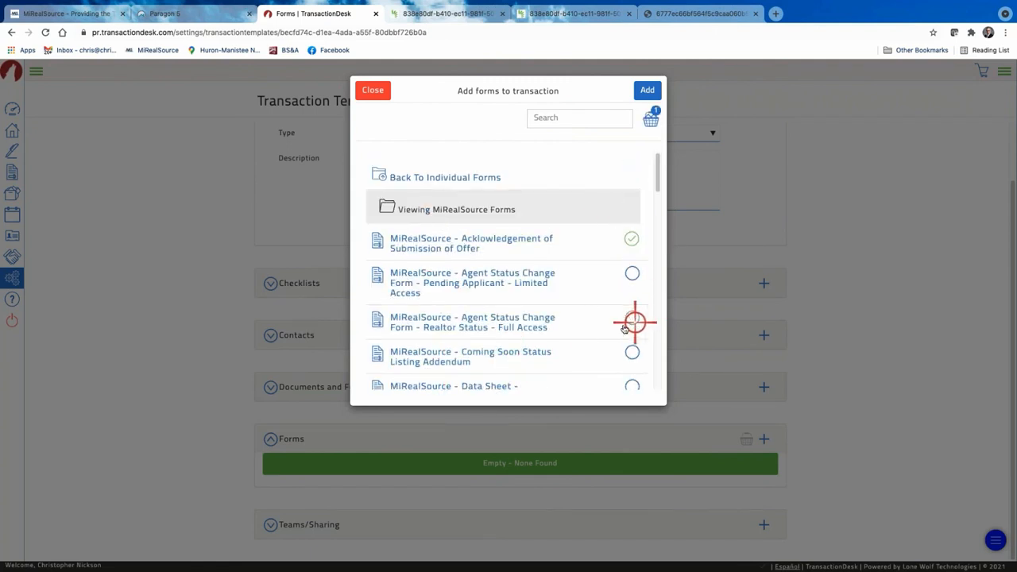
click(634, 317)
click(634, 354)
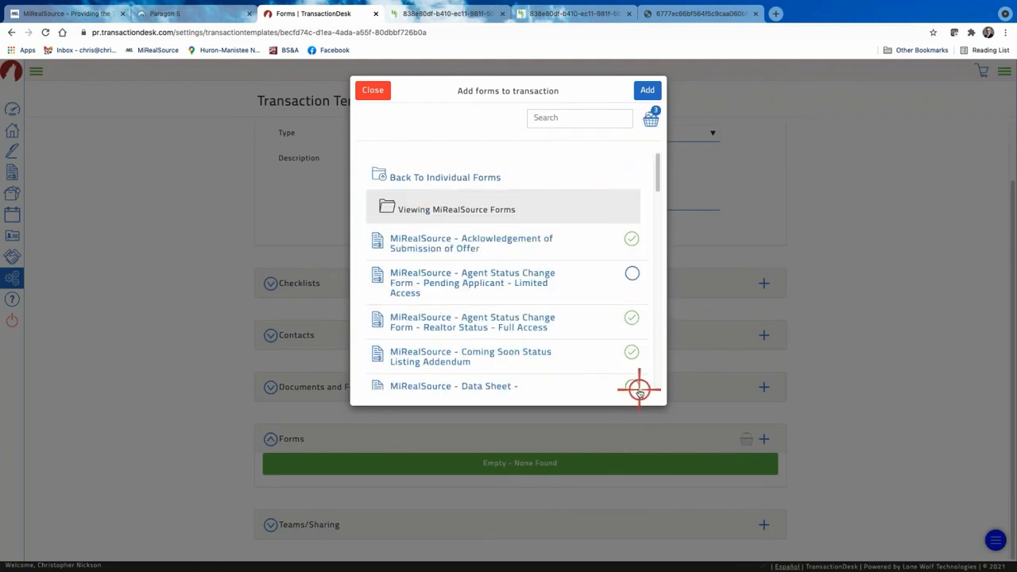
click(633, 387)
click(651, 86)
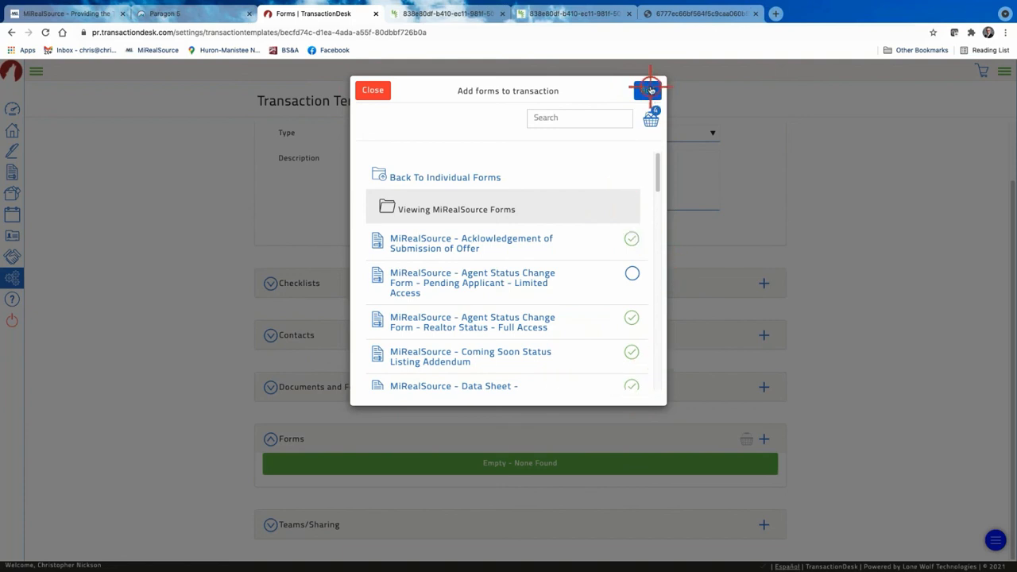
scroll(510, 359, down, 3)
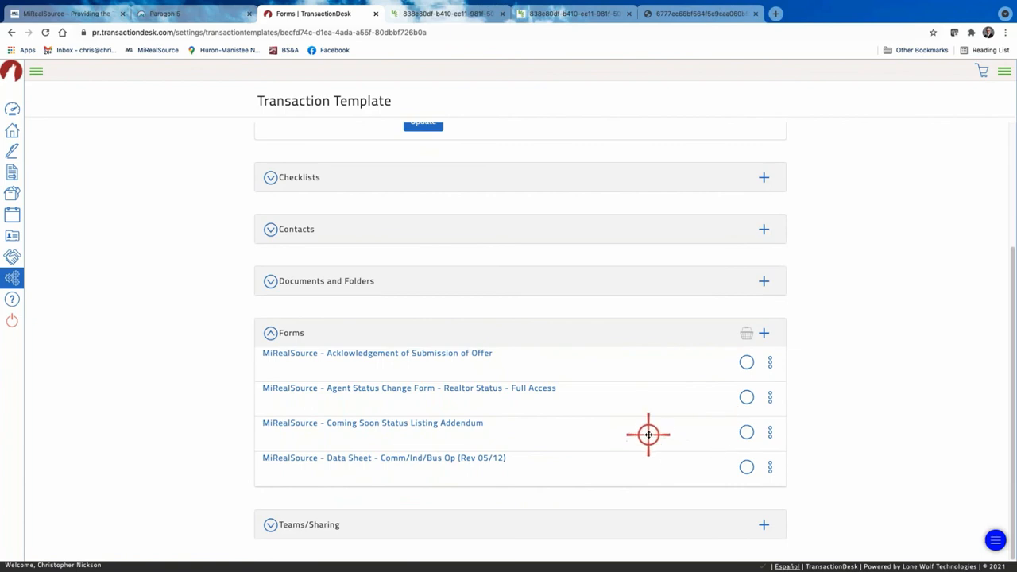
scroll(648, 435, up, 4)
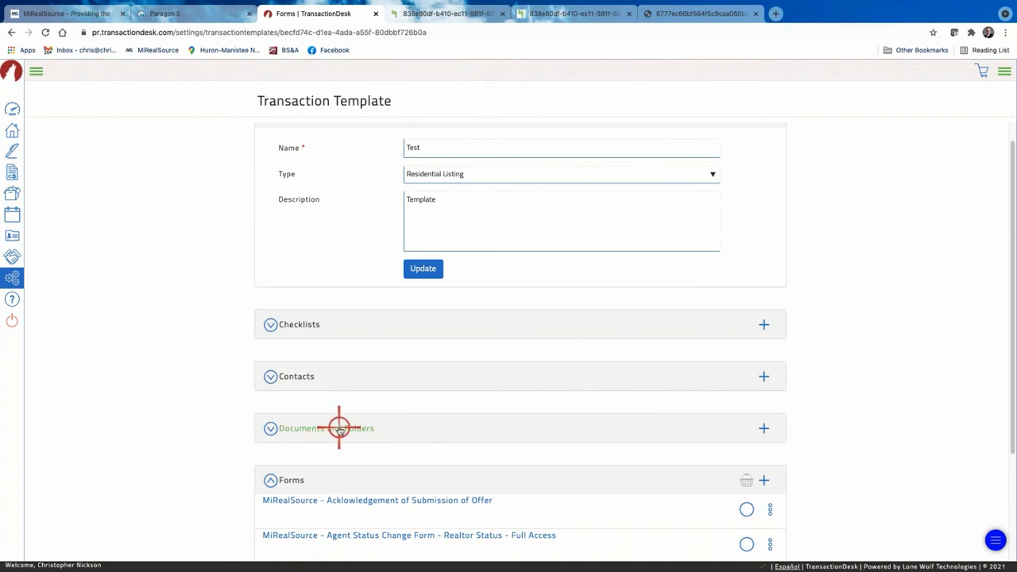
Update the Test template's details as Residential Listing with description 'Template'.
scroll(504, 426, up, 1)
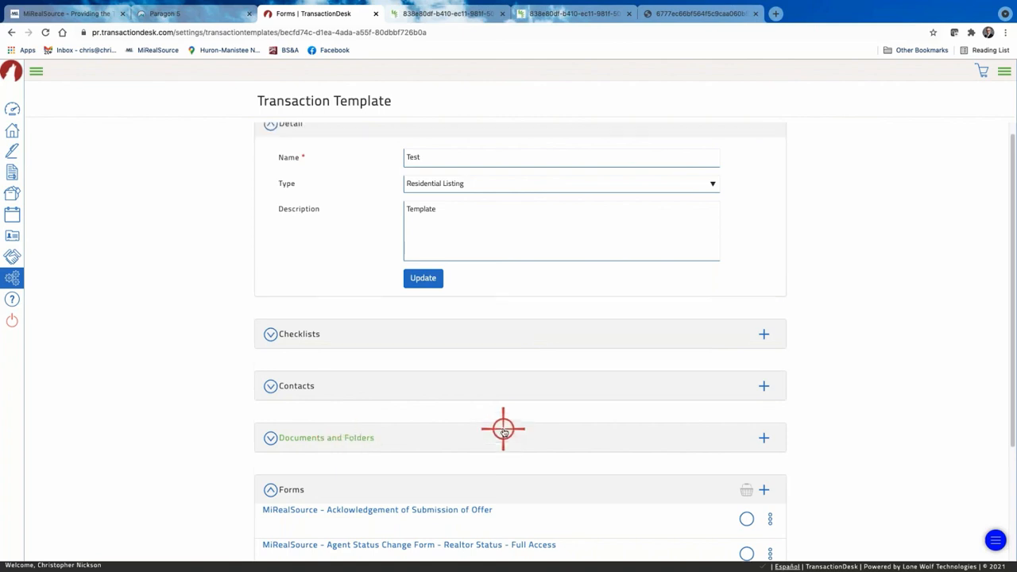
scroll(539, 299, down, 2)
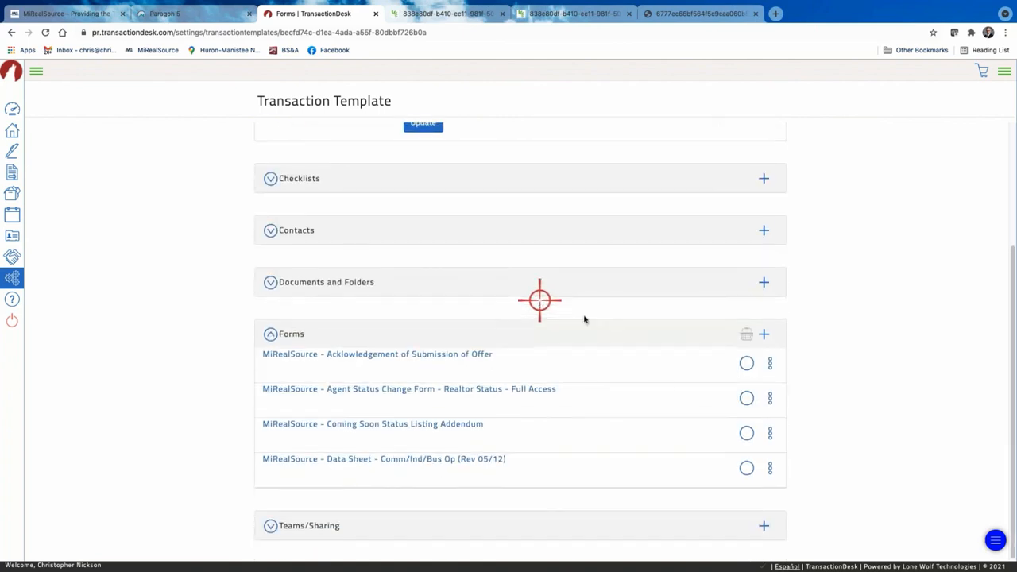
scroll(630, 321, up, 2)
click(427, 290)
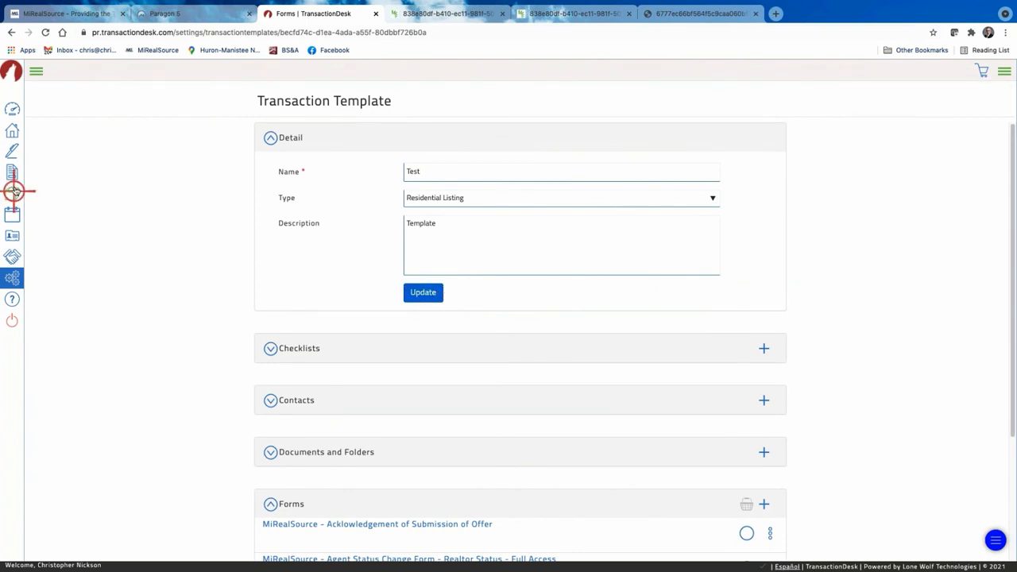
Reopen the Test template from Transaction Templates and check its MiRealSource forms list.
click(15, 276)
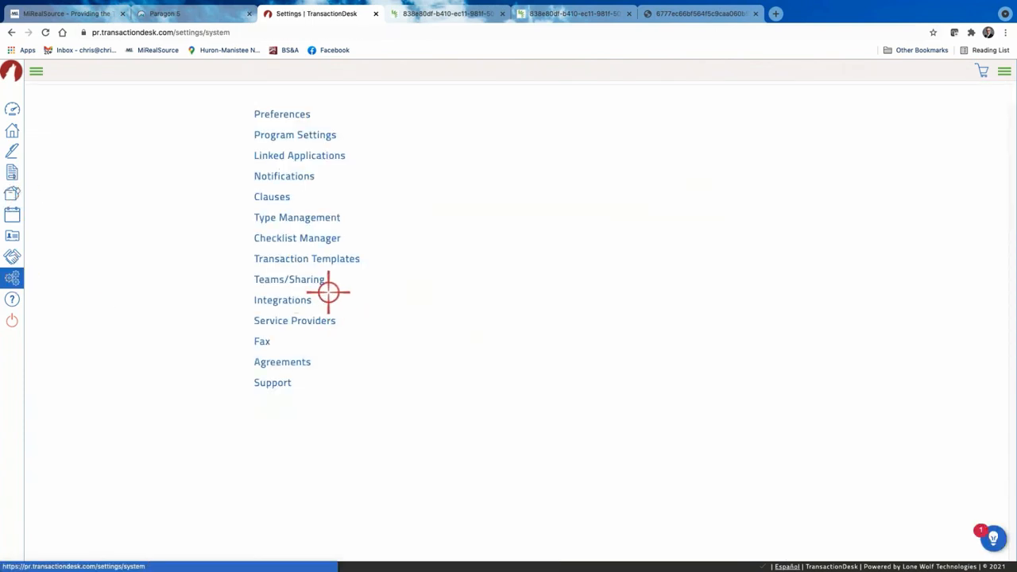
click(299, 261)
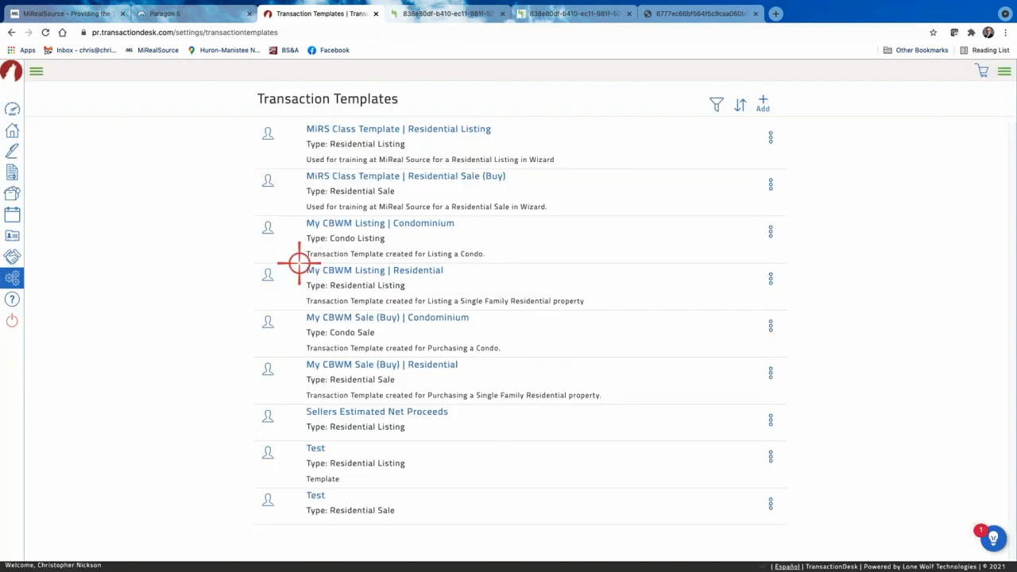
click(313, 447)
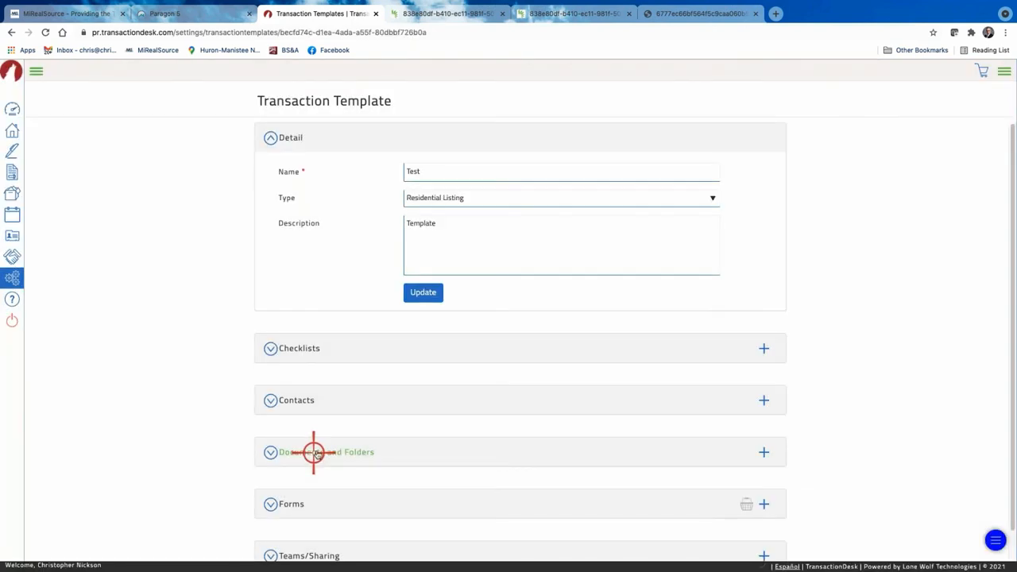
scroll(320, 449, down, 1)
click(283, 473)
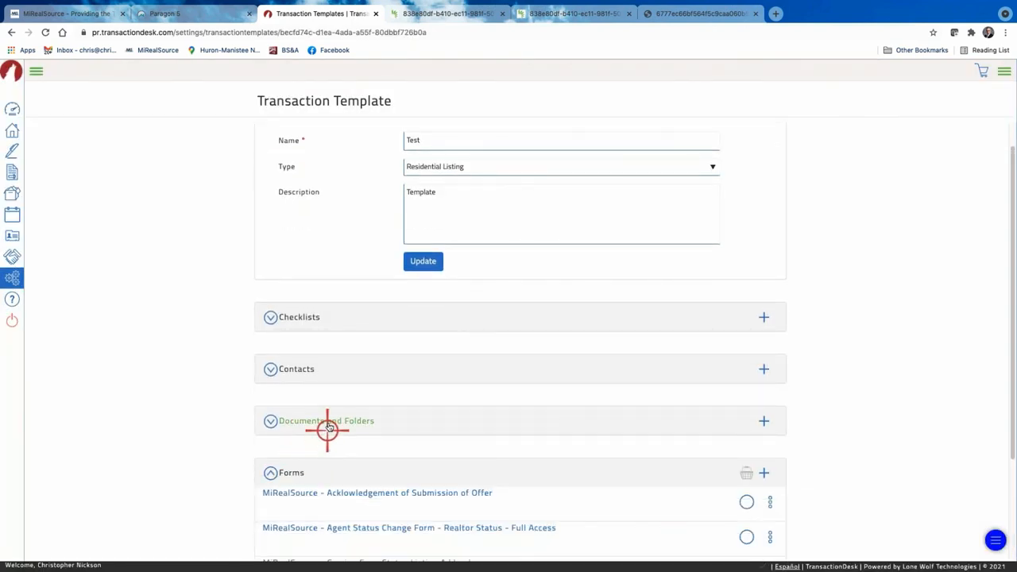
scroll(325, 422, down, 5)
scroll(150, 431, up, 6)
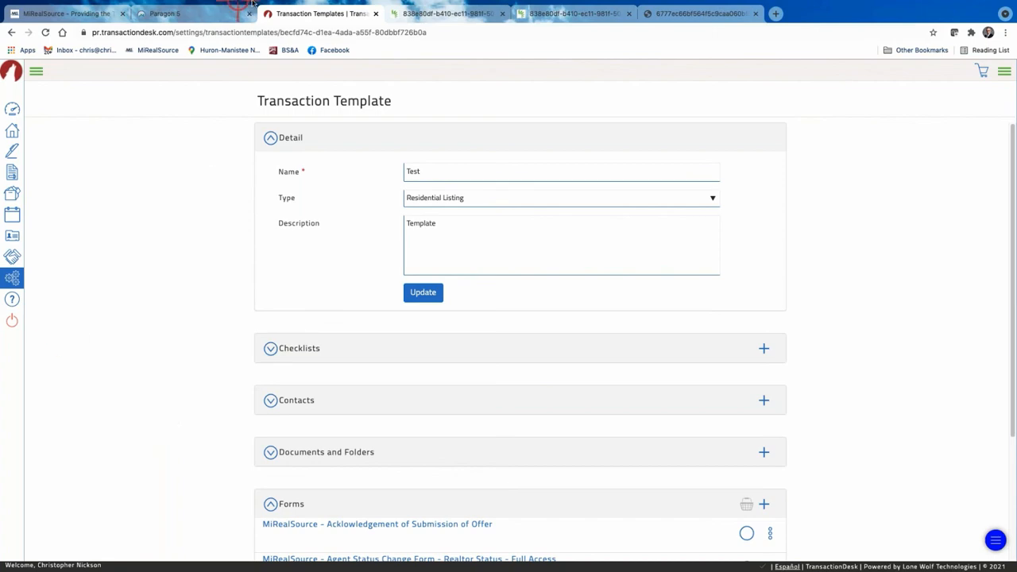
In Paragon, open the MiRS Education folder under MLS Documents.
click(220, 13)
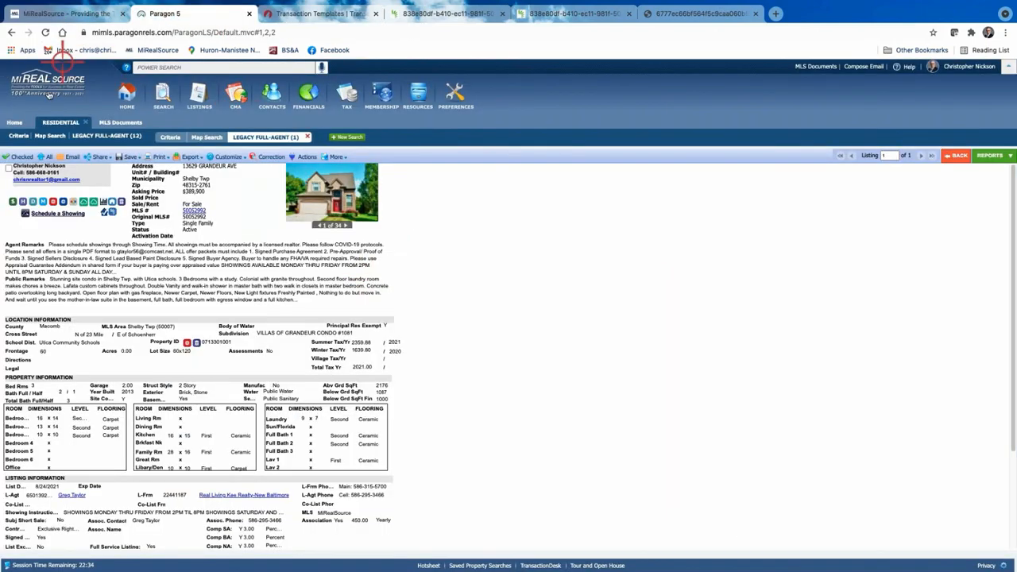
click(128, 99)
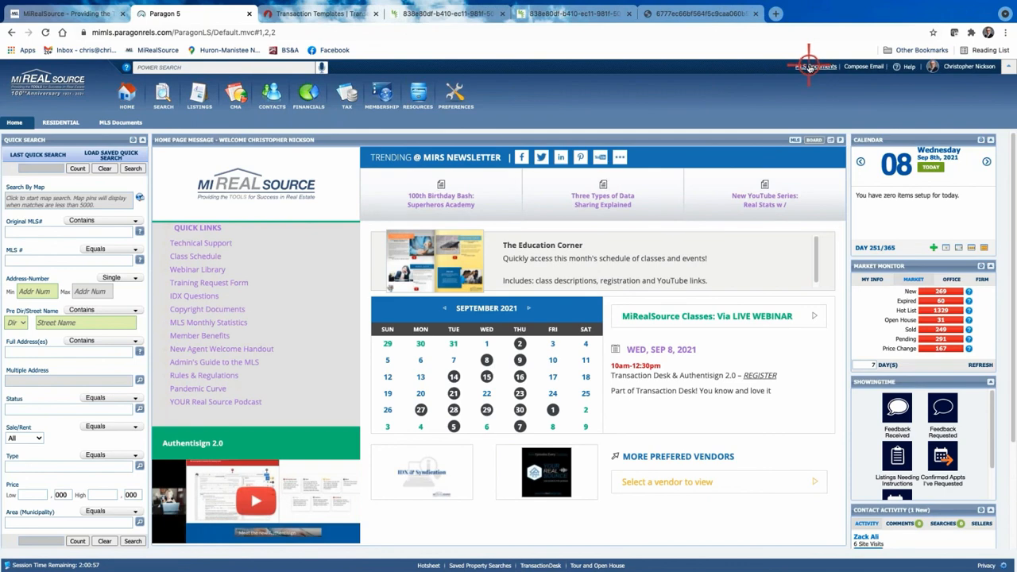
double_click(809, 66)
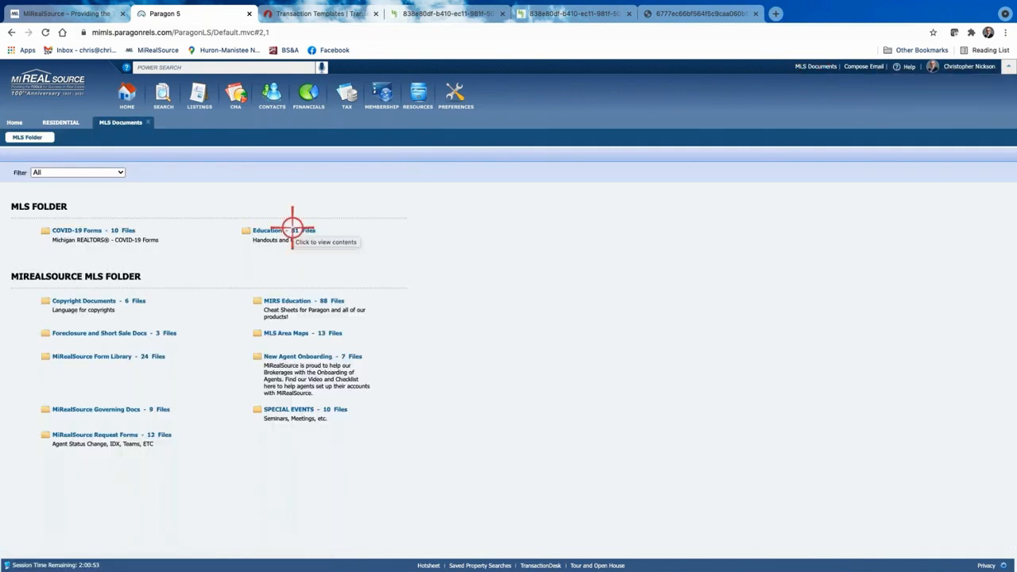
click(271, 229)
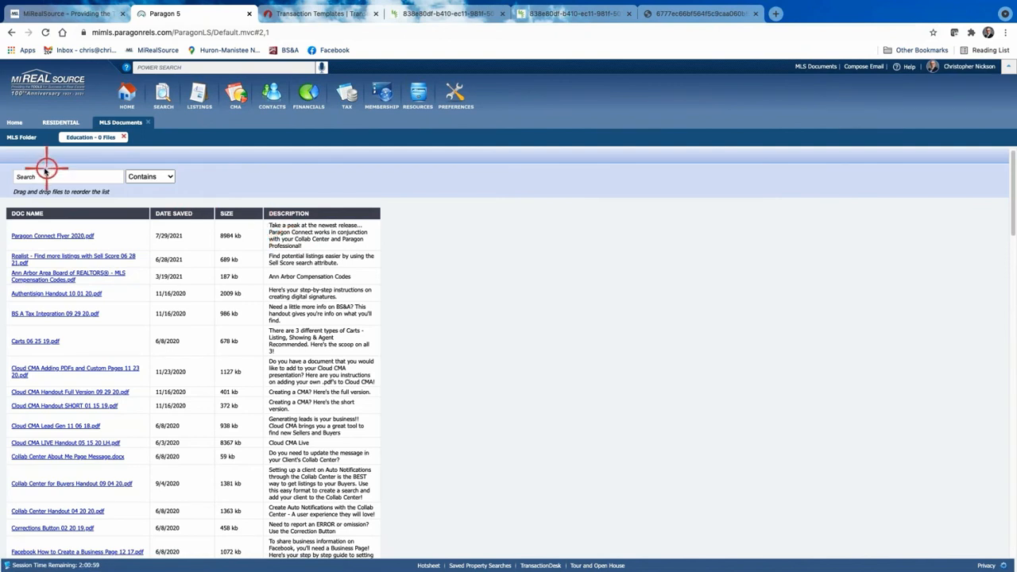
click(22, 138)
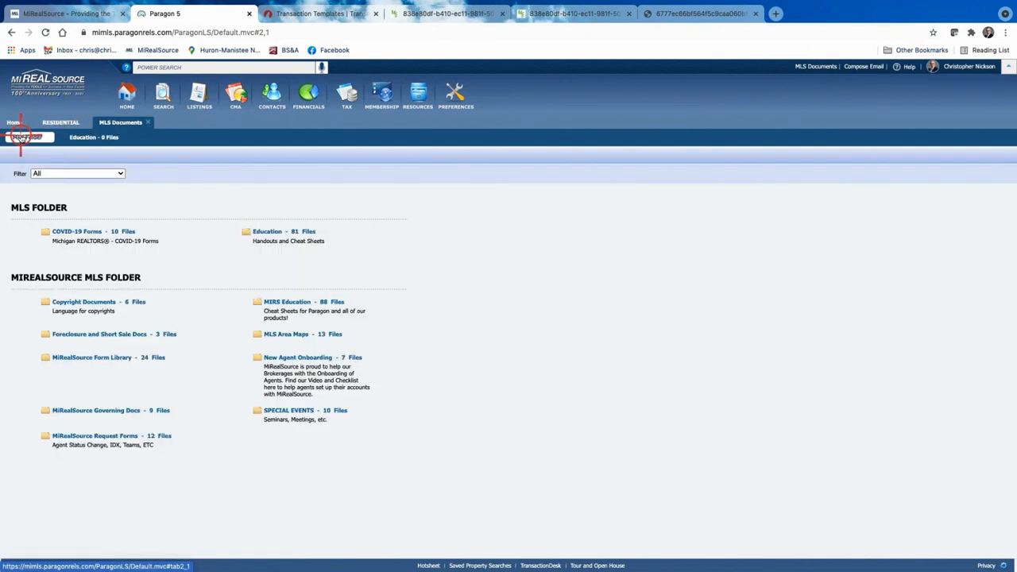
click(291, 301)
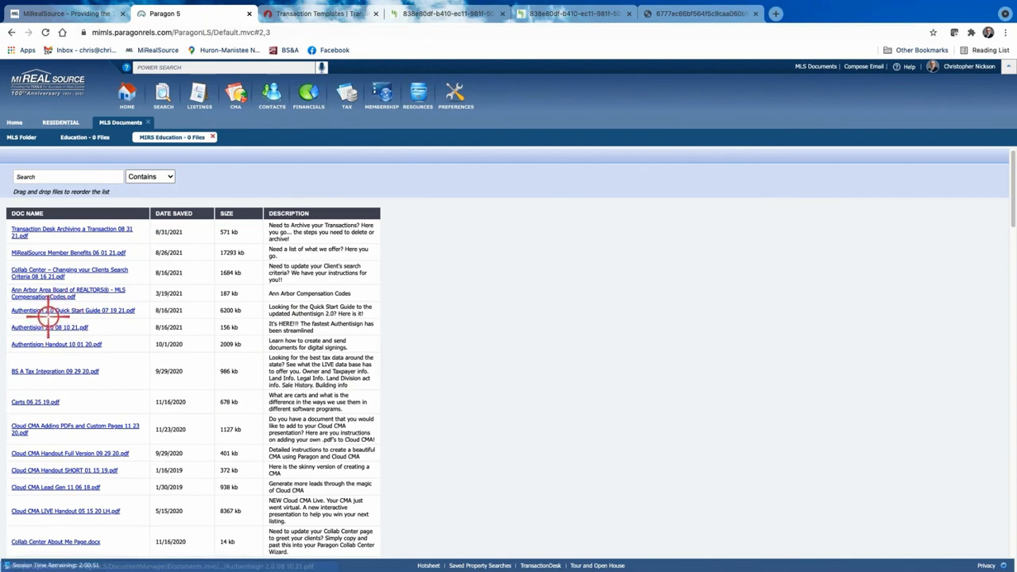
Download the Authentisign 2.0 08 10 21 handout PDF and open it.
scroll(302, 381, down, 2)
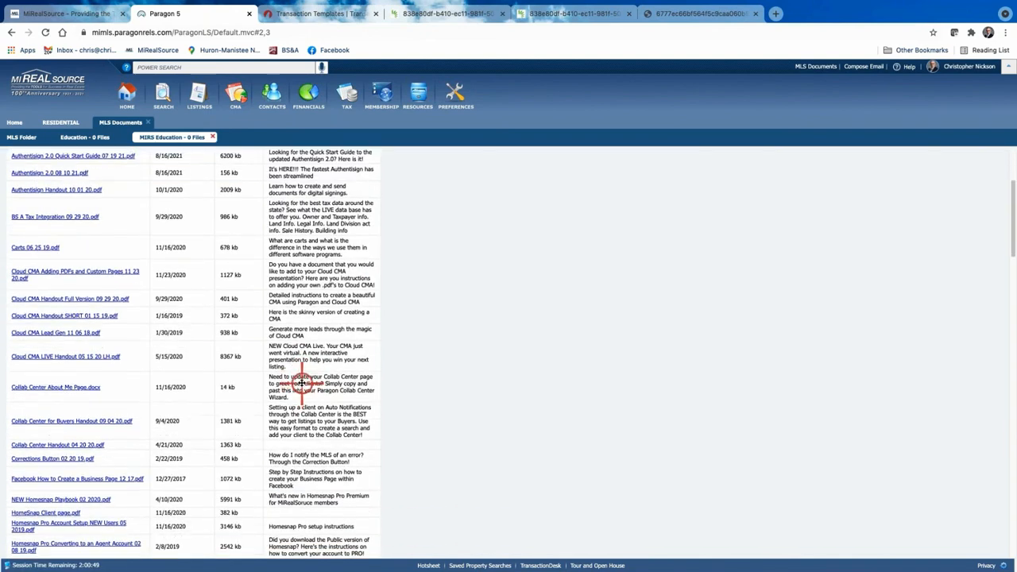
scroll(304, 382, up, 2)
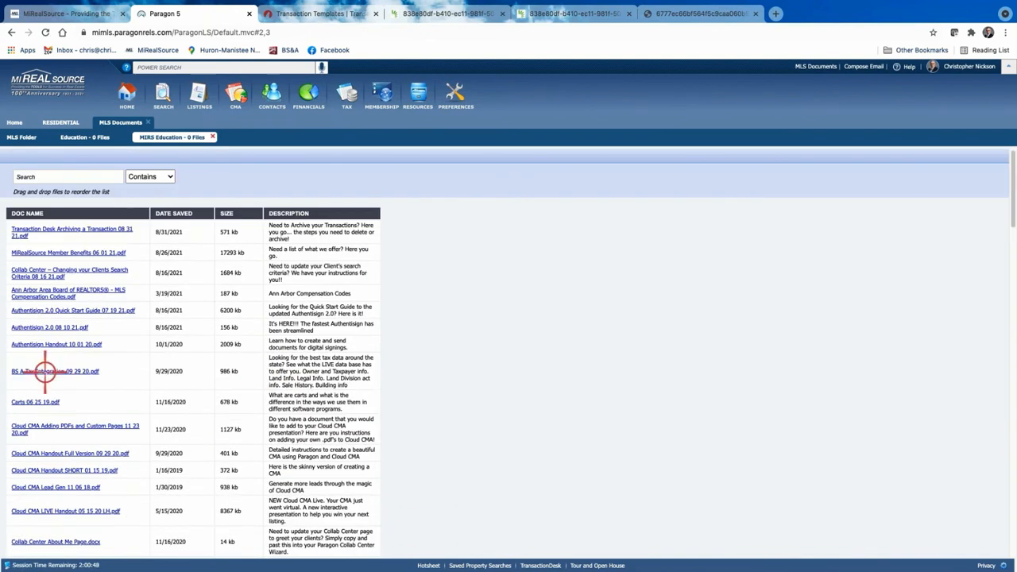
click(59, 326)
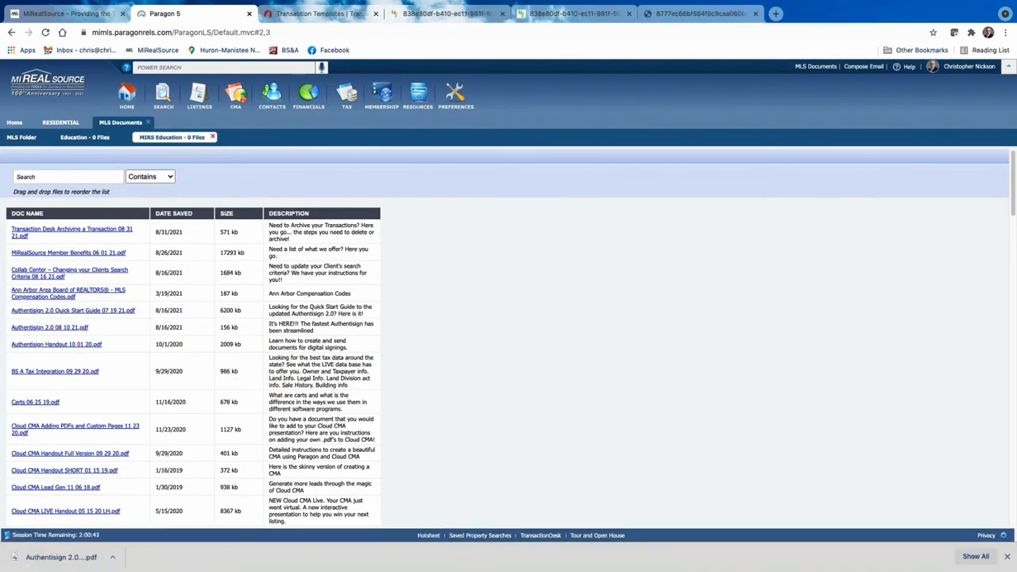
click(71, 326)
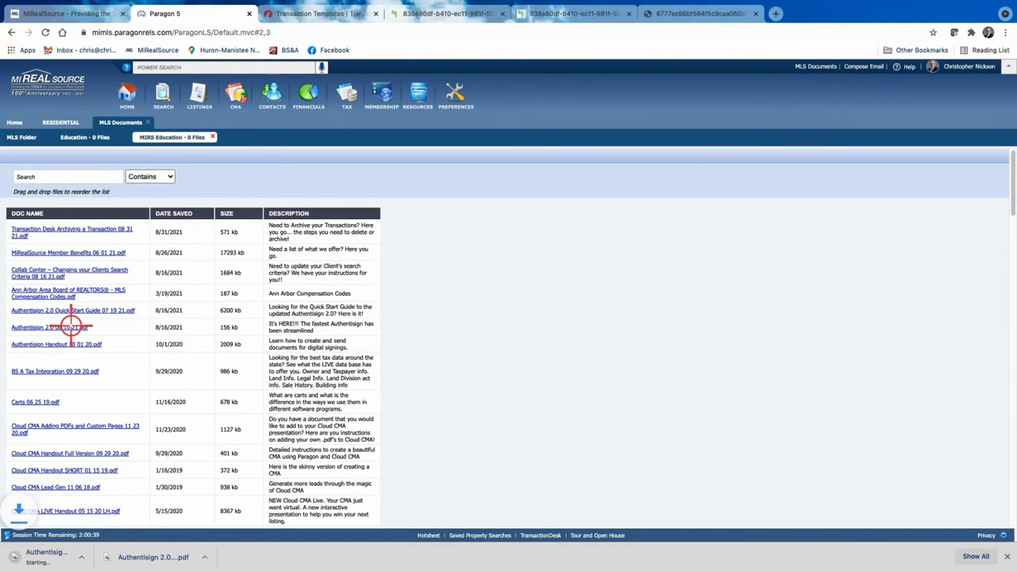
click(69, 557)
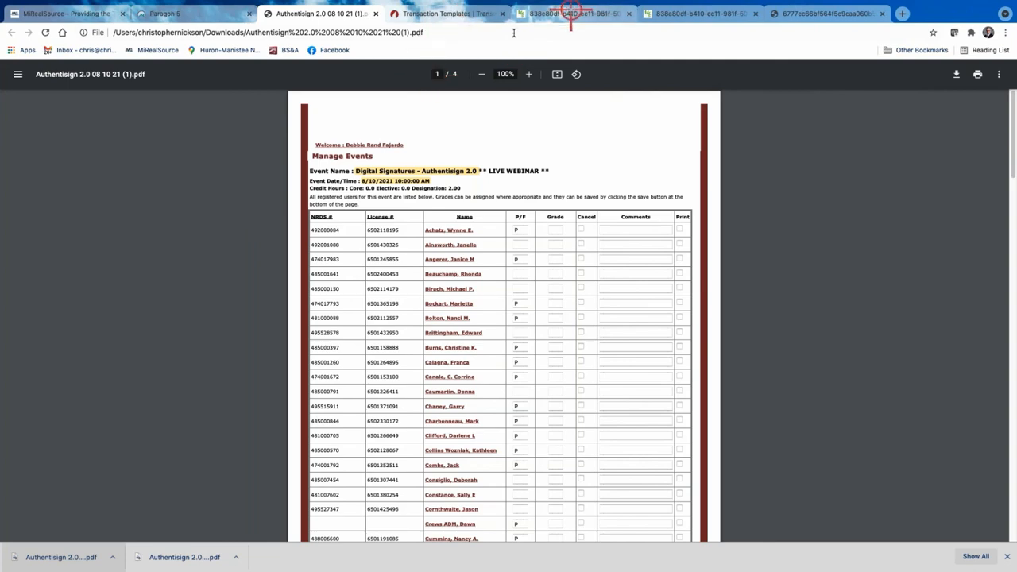
Look over the Authentisign certificate and signed PDF tabs, then return to the Test template page.
click(578, 15)
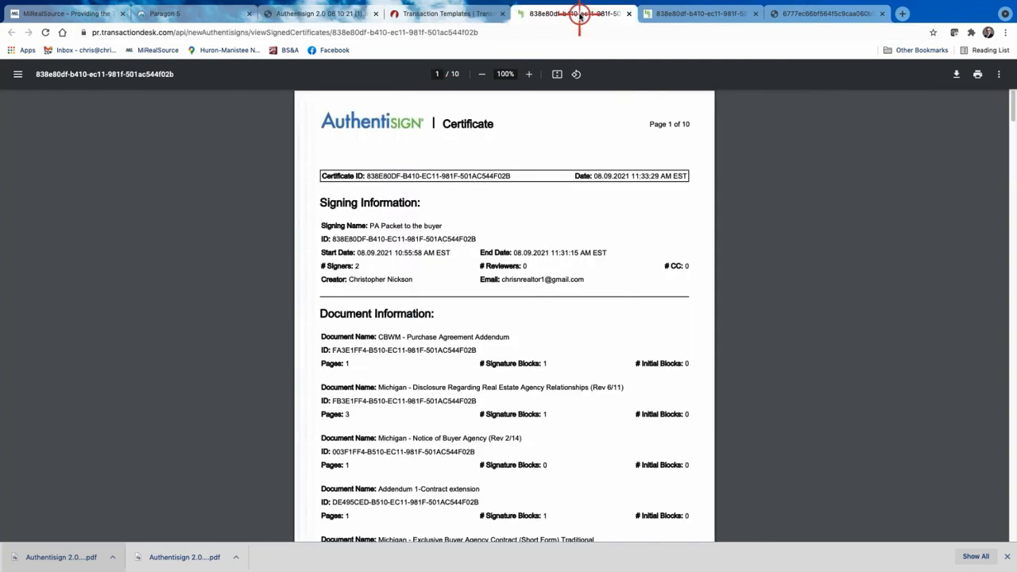
click(672, 14)
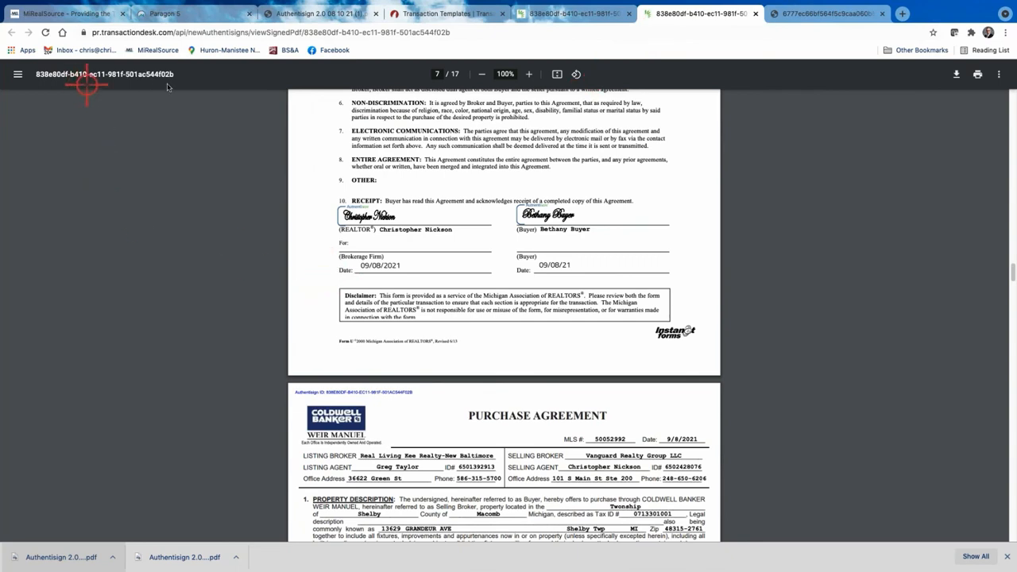
scroll(271, 155, up, 3)
click(436, 14)
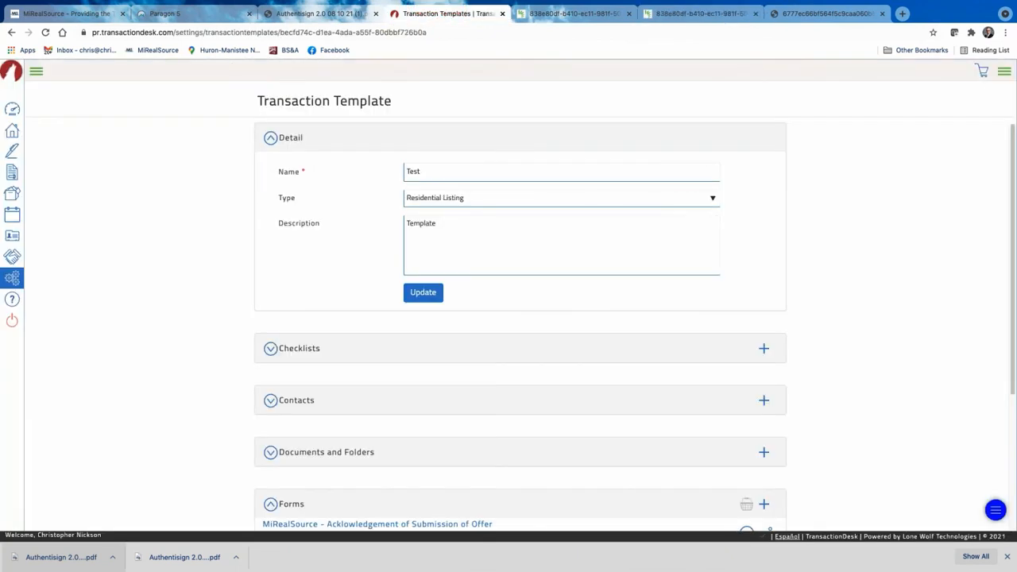
Open the forms library, then close the TransactionDesk tab and both Authentisign certificate PDF tabs.
click(17, 170)
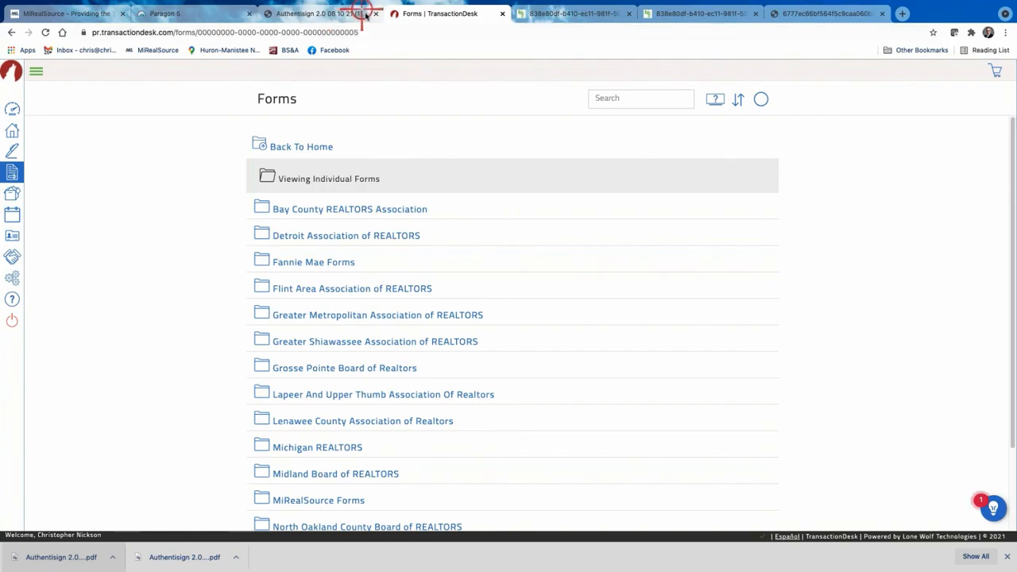
click(502, 14)
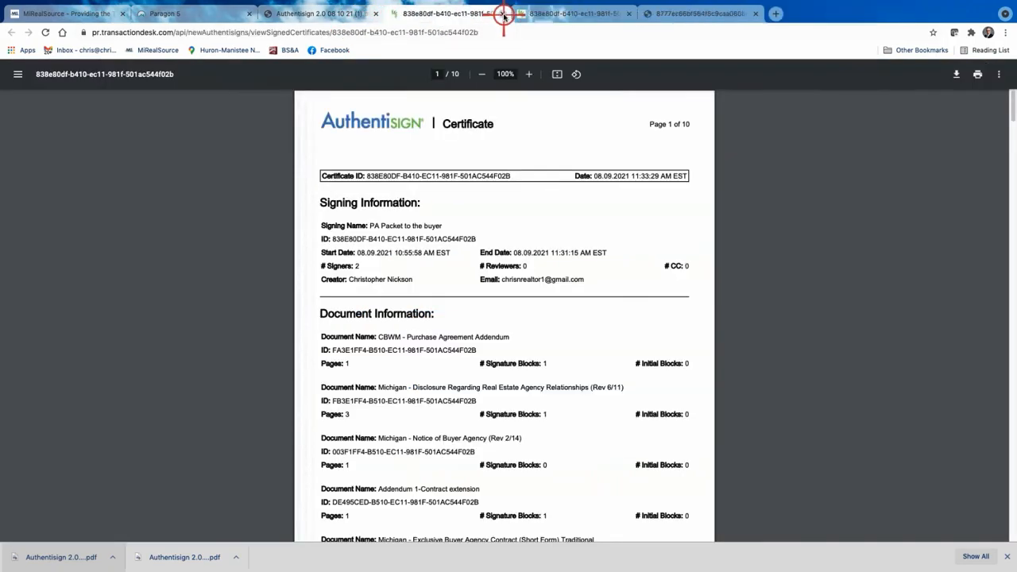
click(503, 14)
click(502, 13)
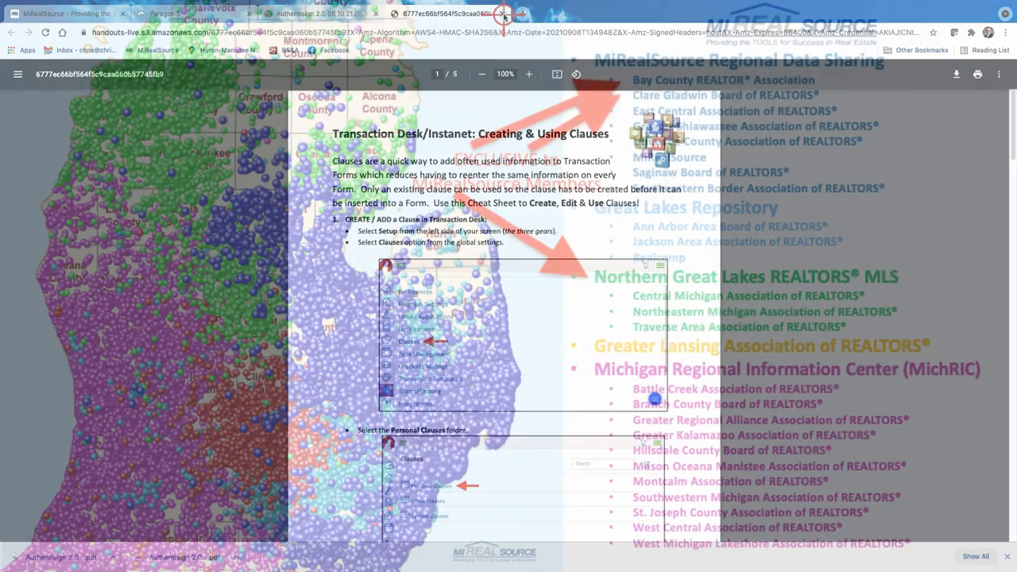